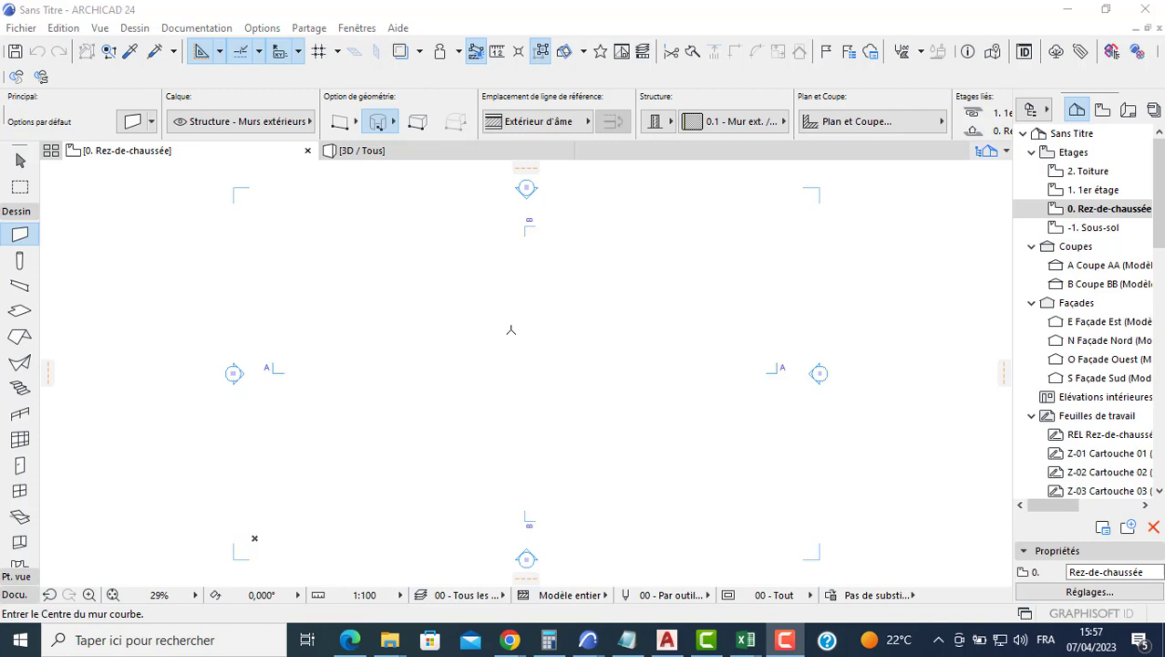
# Delete all the section and elevation markers from the Rez-de-chaussée plan.
pyautogui.press('Escape')
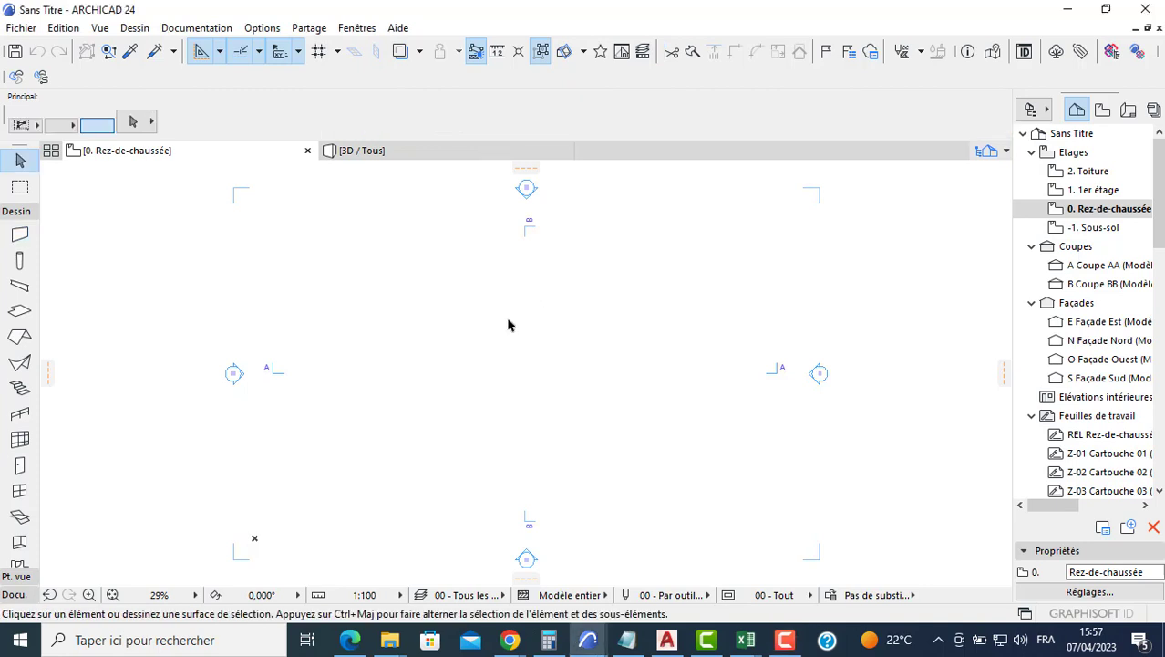
pyautogui.hotkey('ctrl', 'a')
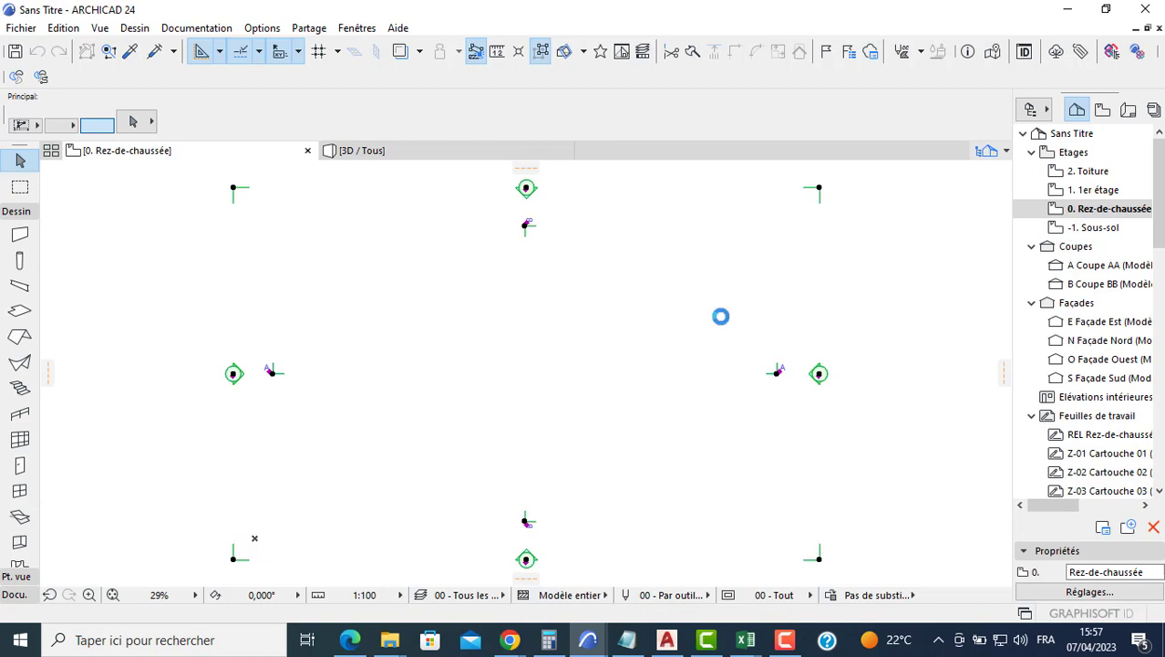
pyautogui.press('Delete')
pyautogui.click(676, 234)
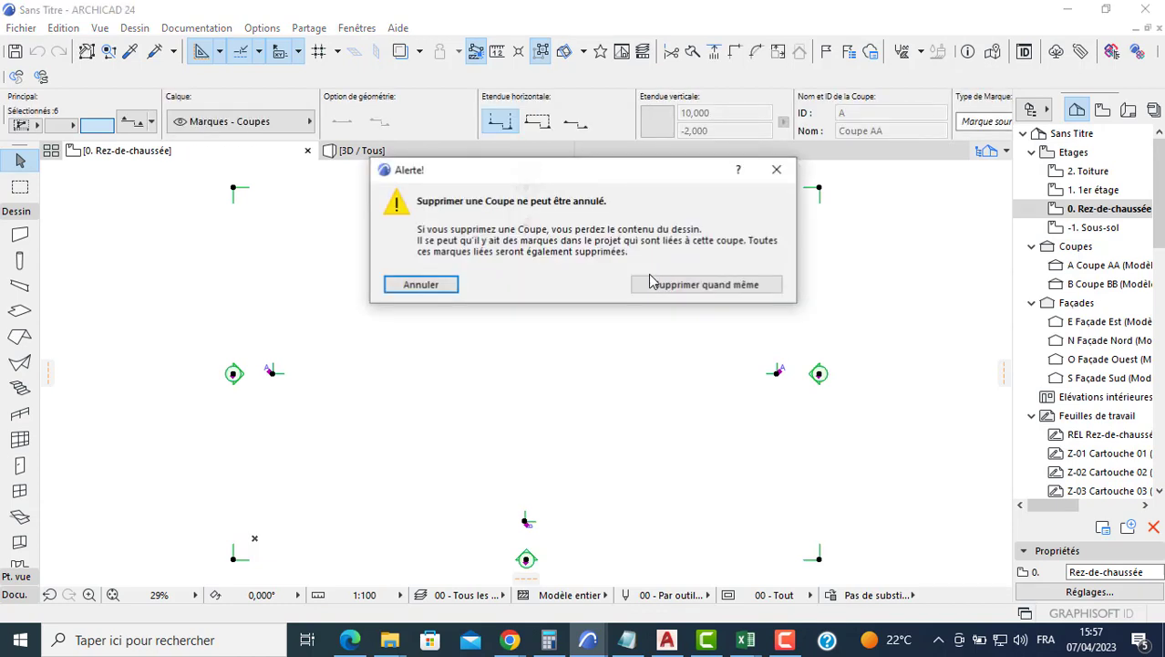
pyautogui.click(649, 286)
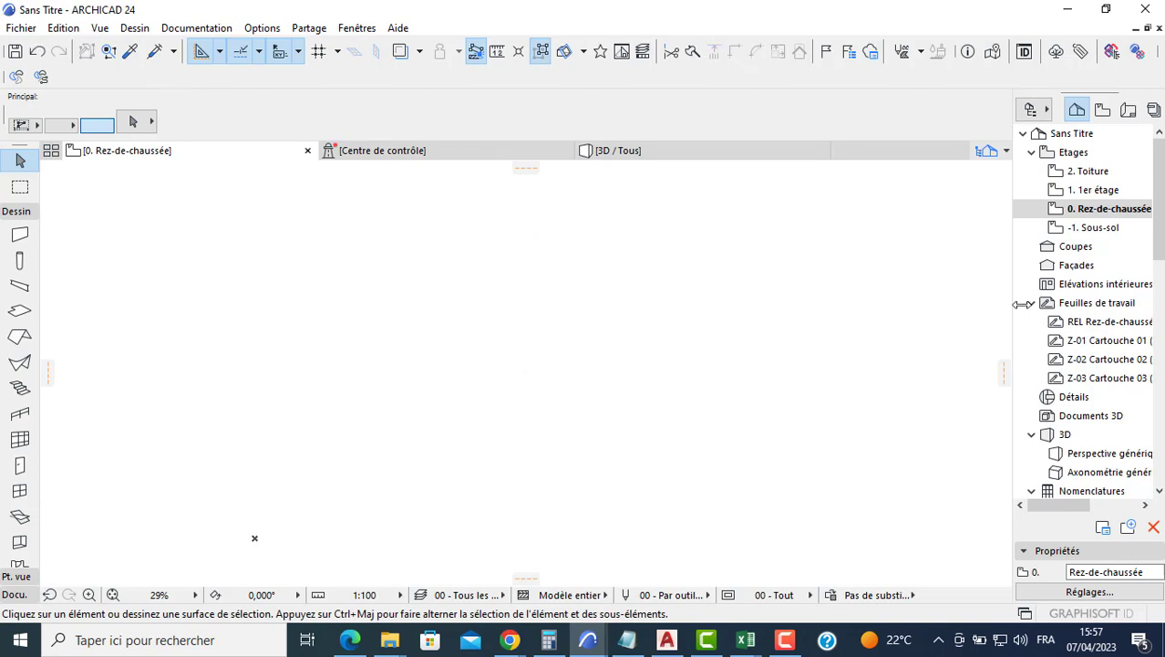
# In the story settings, rename story -1 to FONDATION and story 2 to TERRASSE.
pyautogui.click(1076, 225)
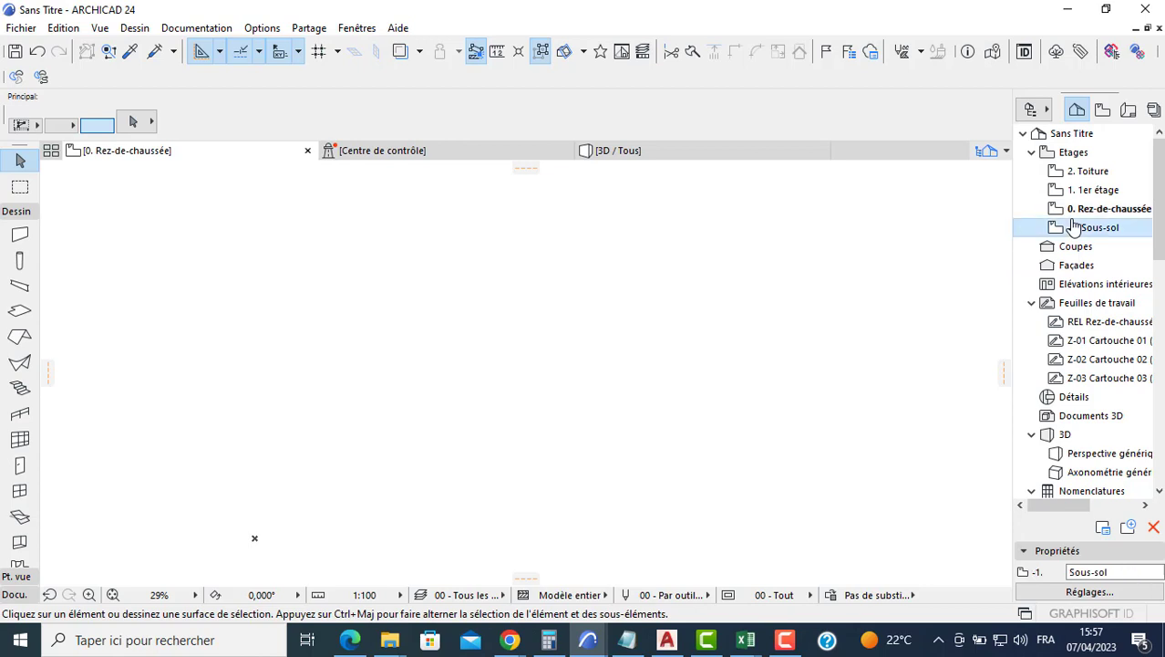
pyautogui.rightClick(1076, 225)
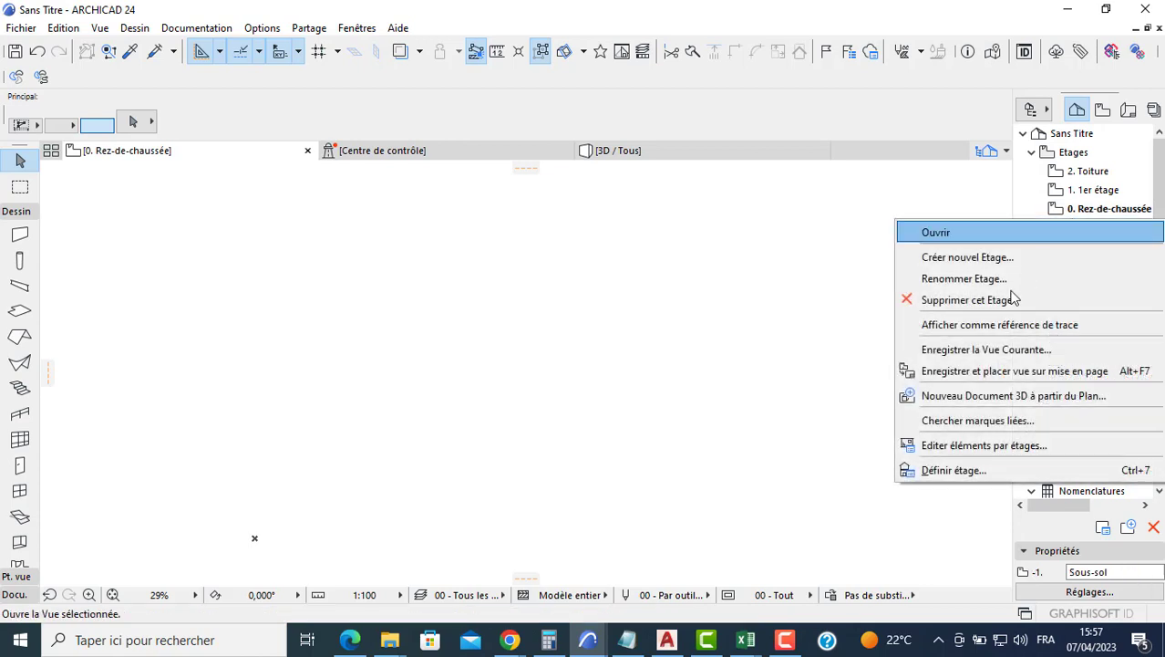
pyautogui.click(937, 471)
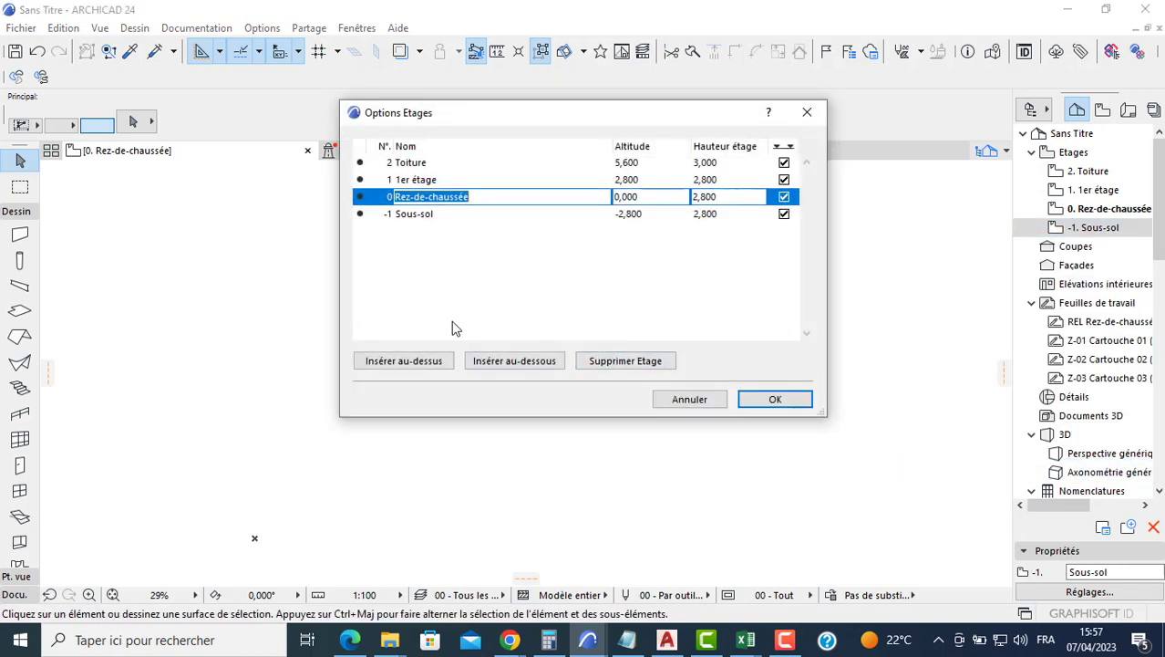
pyautogui.click(447, 213)
pyautogui.write('F')
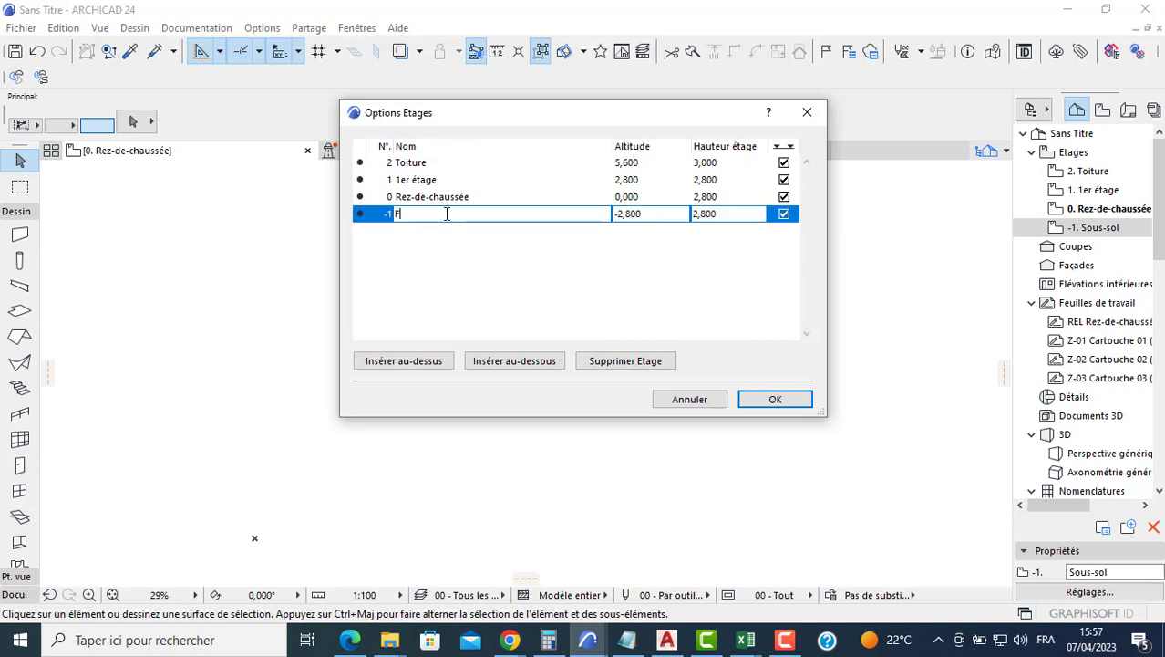
pyautogui.write('ONDATION')
pyautogui.click(425, 165)
pyautogui.write('TERRASSE')
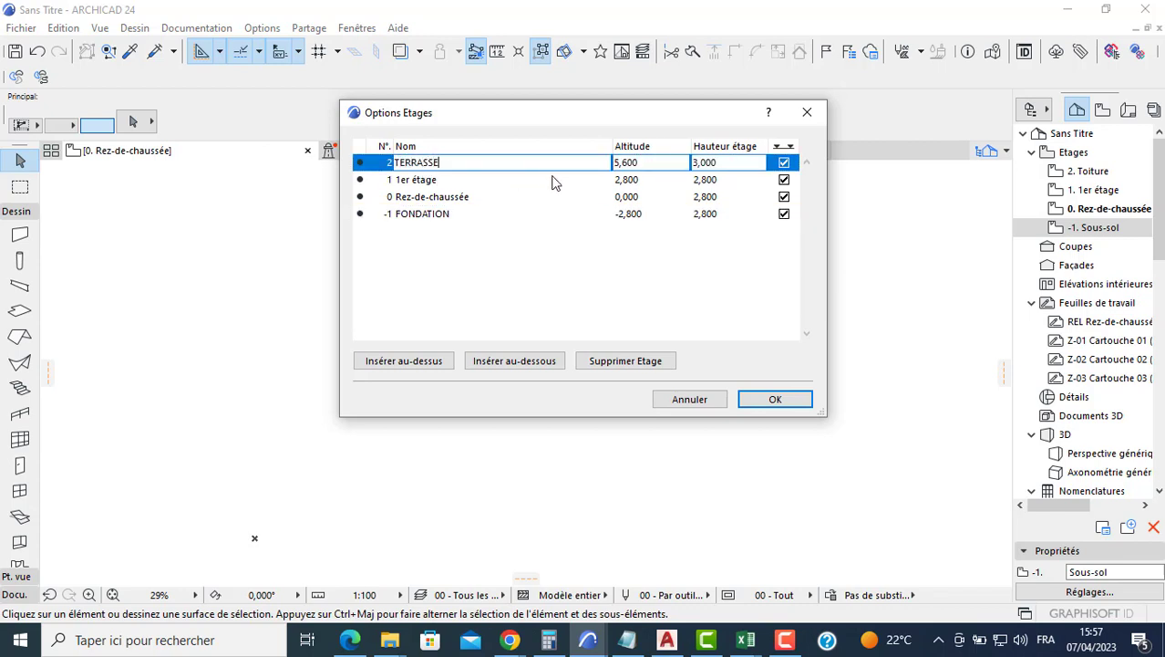
# Set the altitude of the FONDATION story to -1,4 and of Rez-de-chaussée to 0,1.
pyautogui.click(643, 217)
pyautogui.click(643, 214)
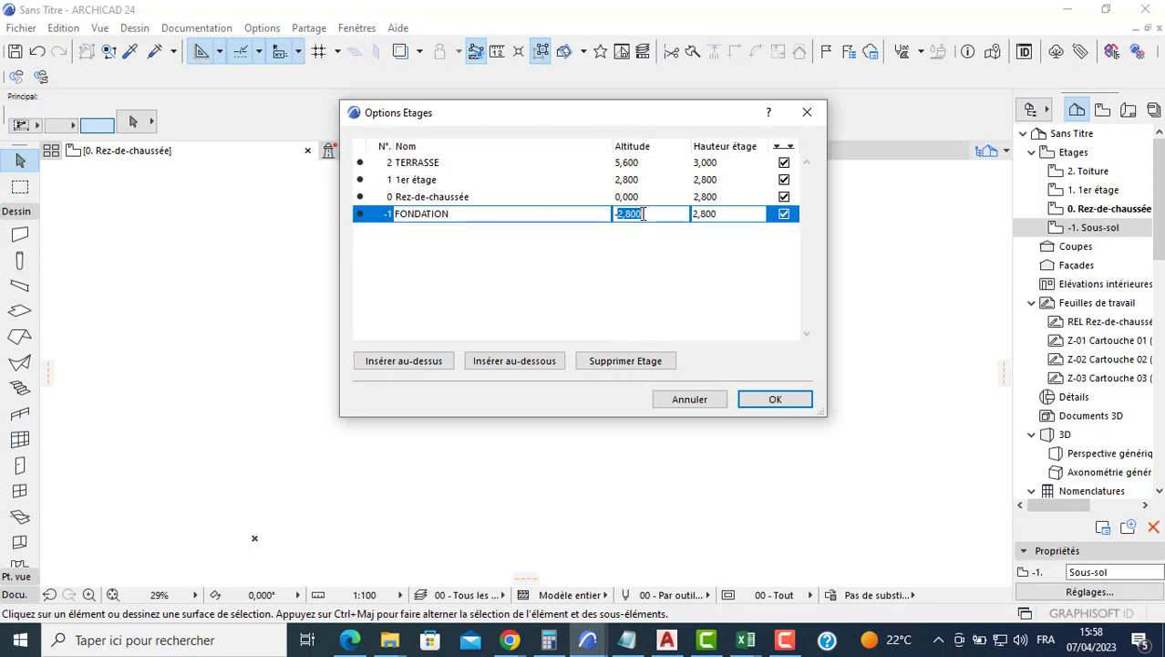
pyautogui.write('-1,4')
pyautogui.click(640, 197)
pyautogui.click(641, 199)
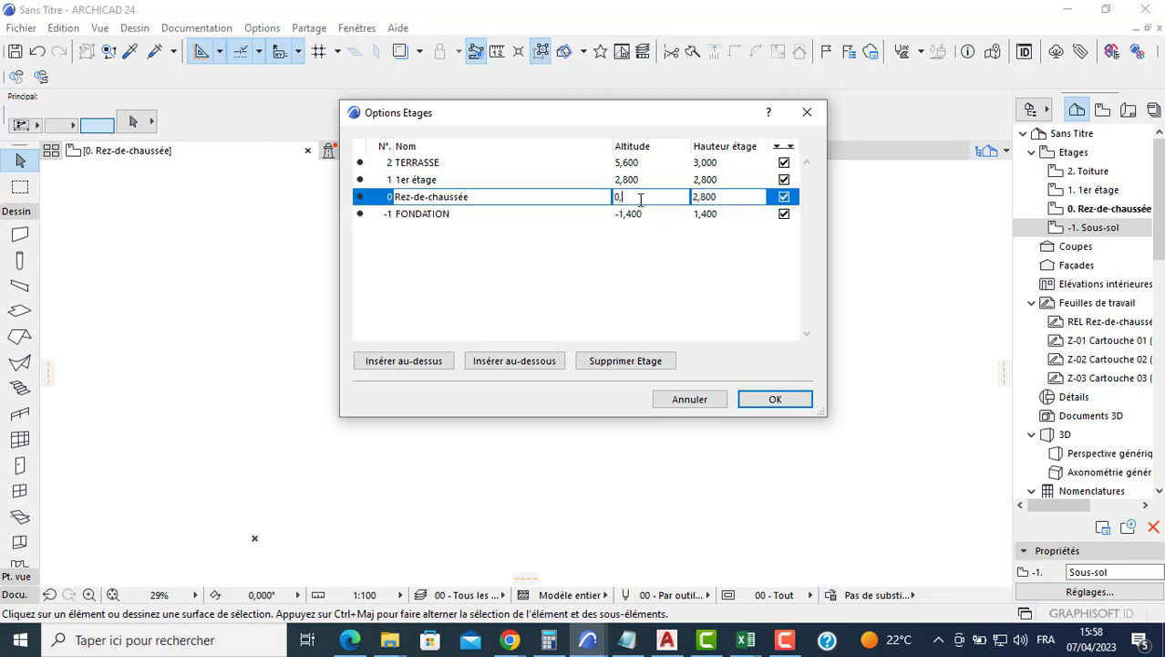
# Set the story heights of Rez-de-chaussée and 1er étage to 3,000 and apply the settings with the FONDATION story selected.
pyautogui.doubleClick(721, 202)
pyautogui.write('3,000')
pyautogui.click(714, 185)
pyautogui.write('3,000')
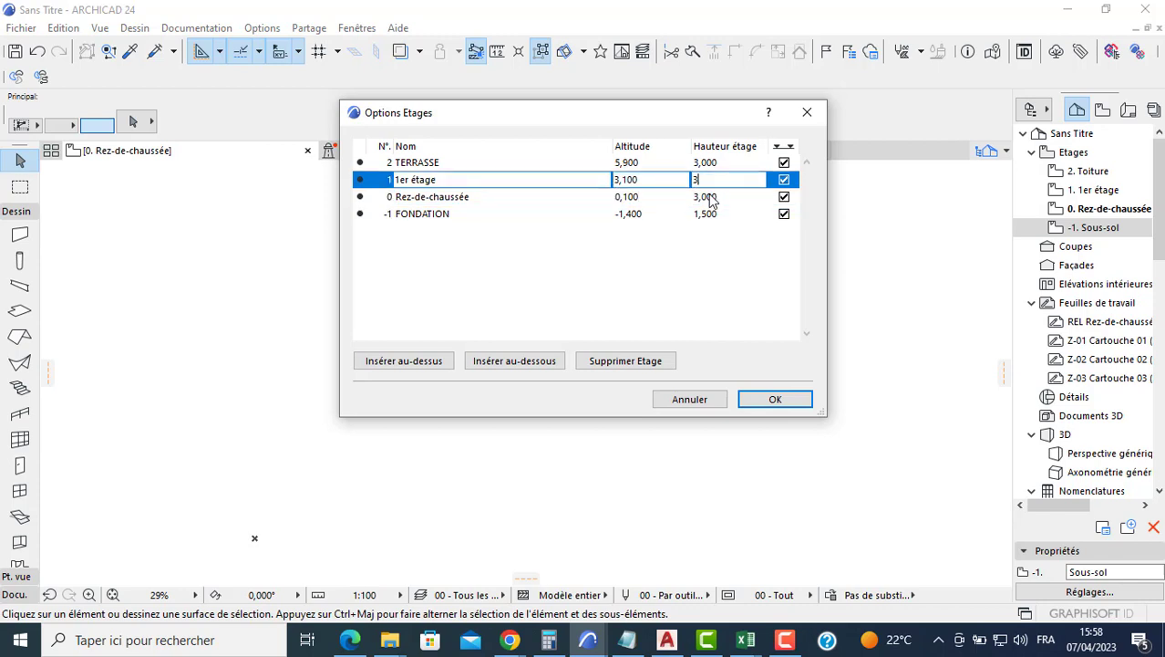
pyautogui.press('Return')
pyautogui.click(442, 215)
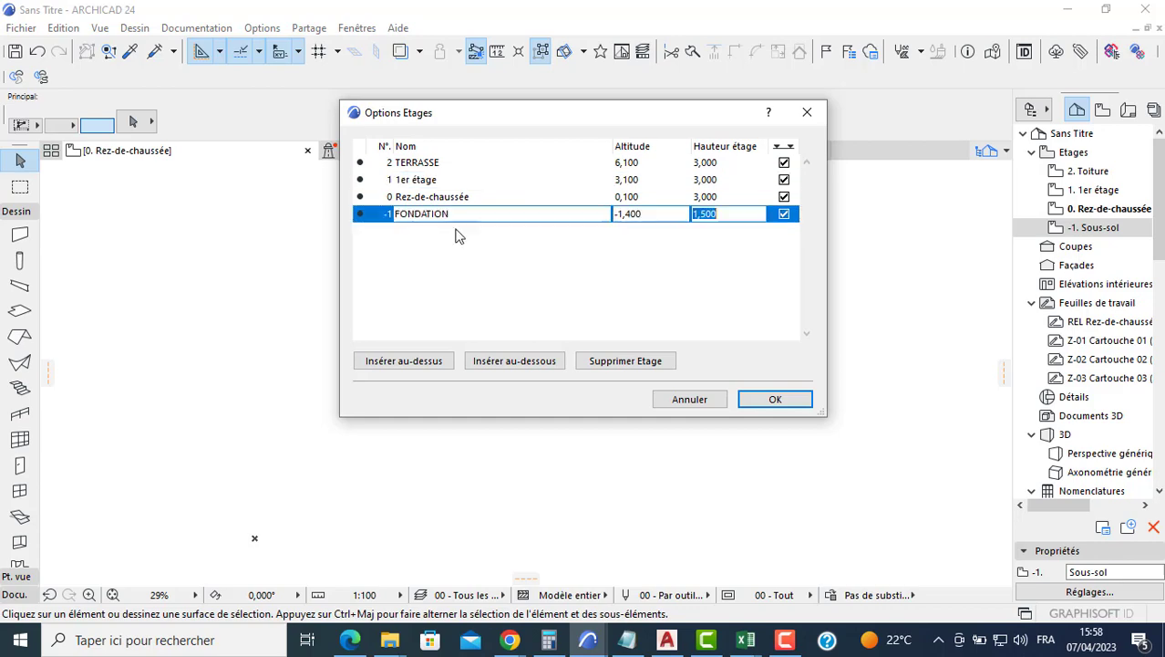
pyautogui.click(773, 398)
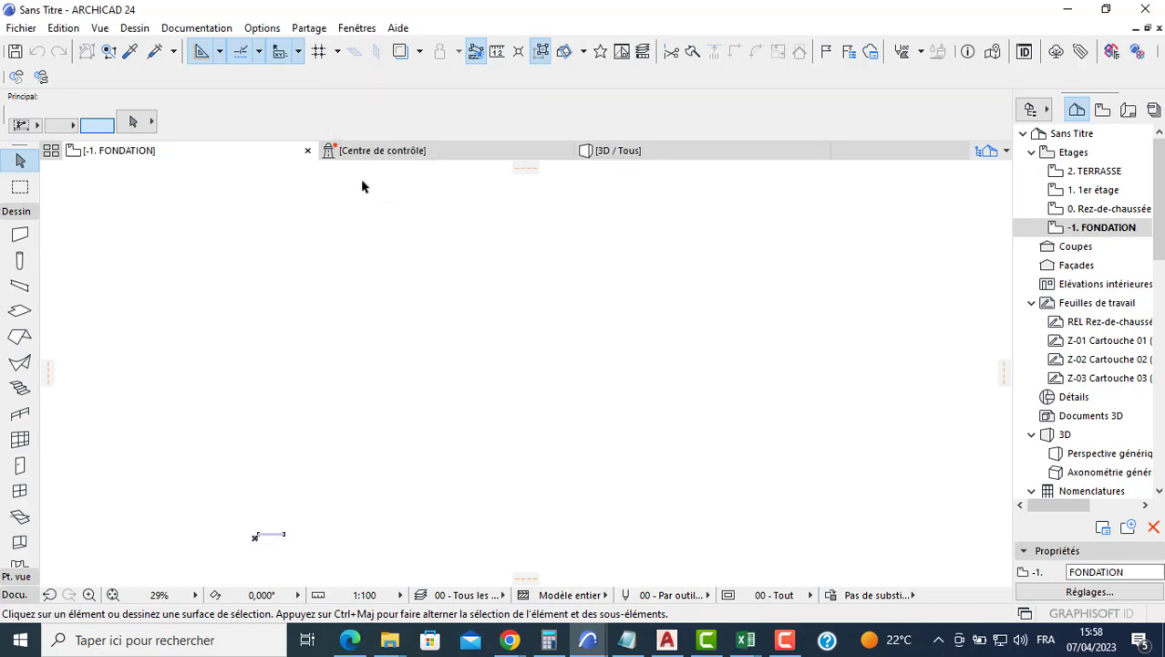
# In the grid system options, turn on placing columns (Poteau) at the grid line intersections and open the column's default settings.
pyautogui.click(135, 28)
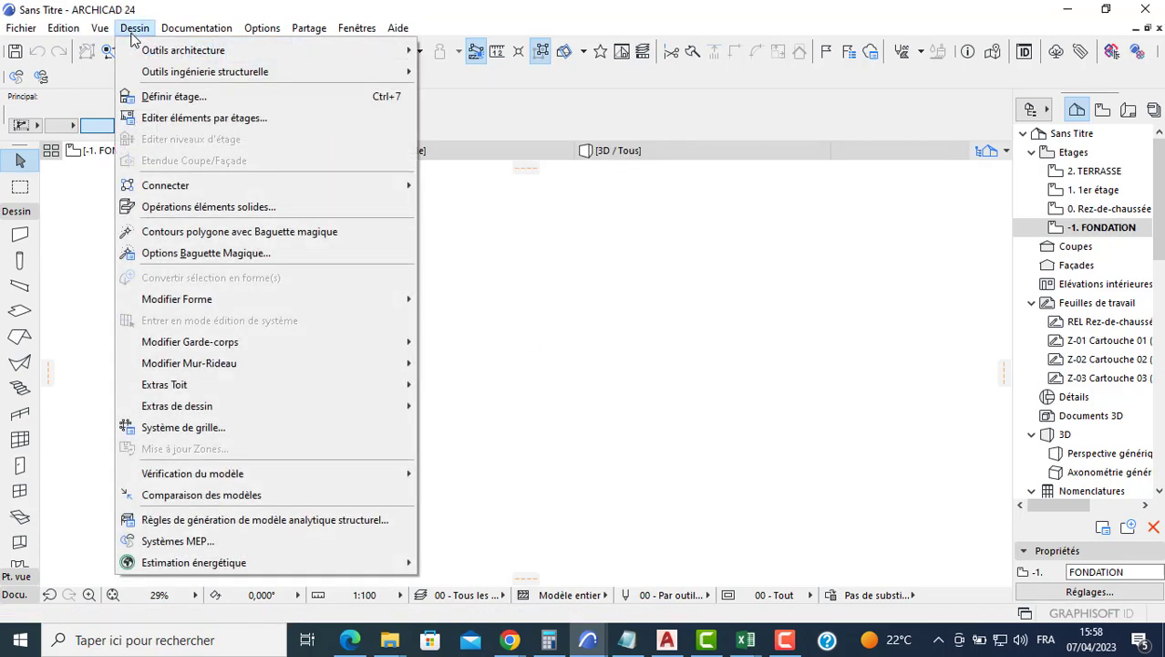
pyautogui.click(204, 427)
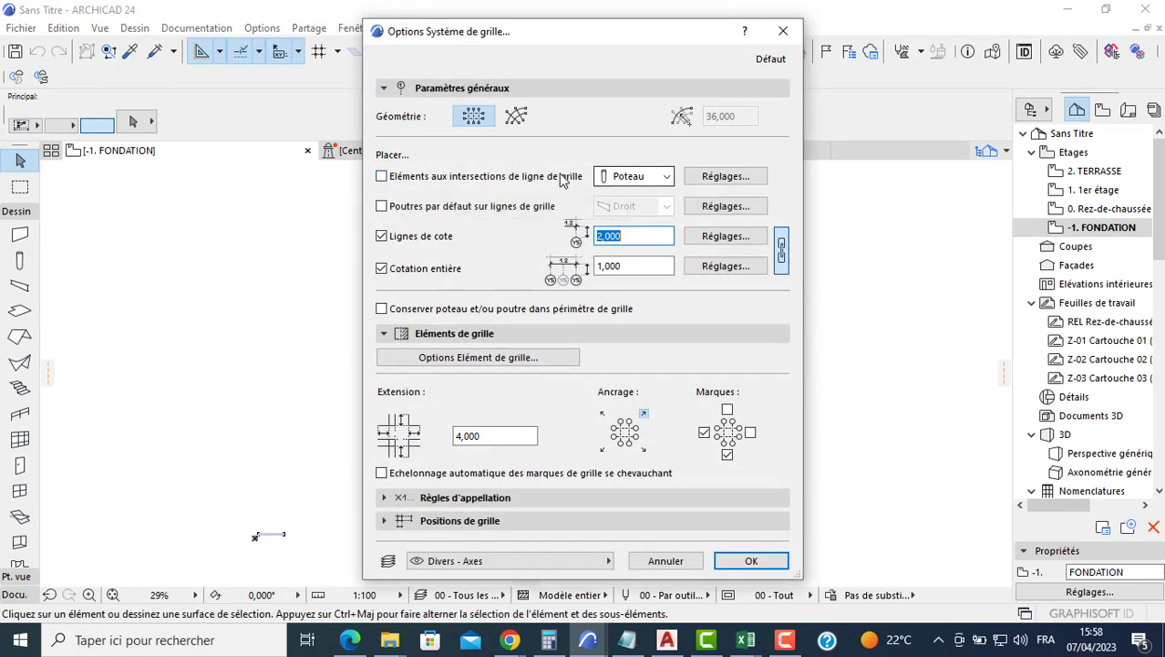
pyautogui.click(382, 177)
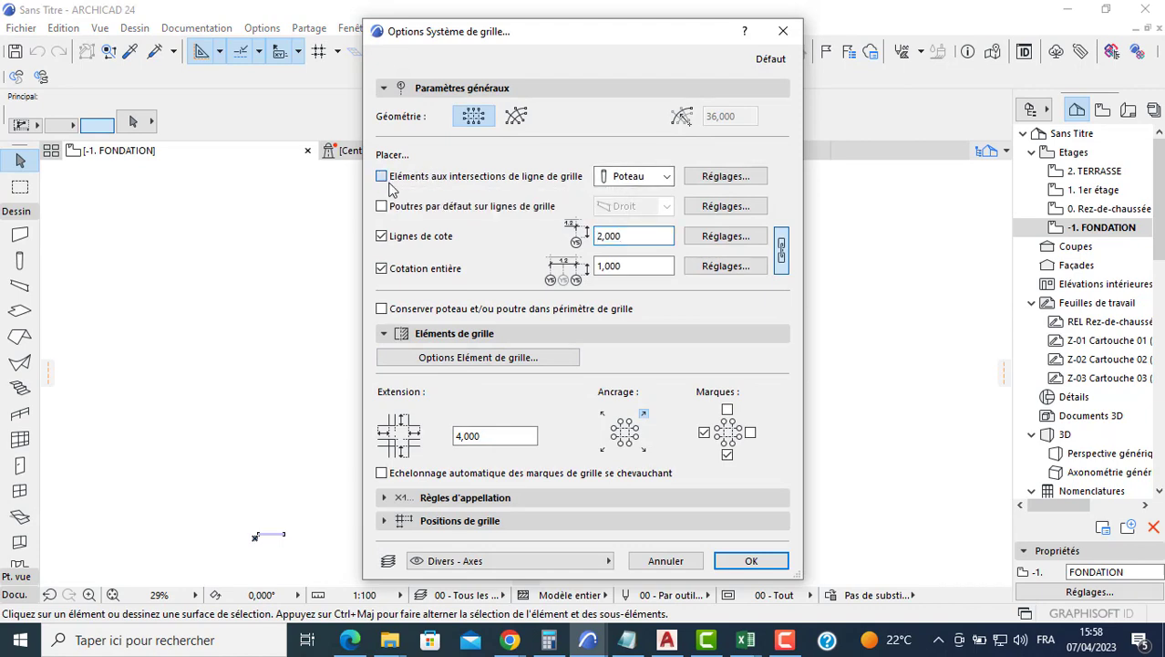
pyautogui.click(717, 179)
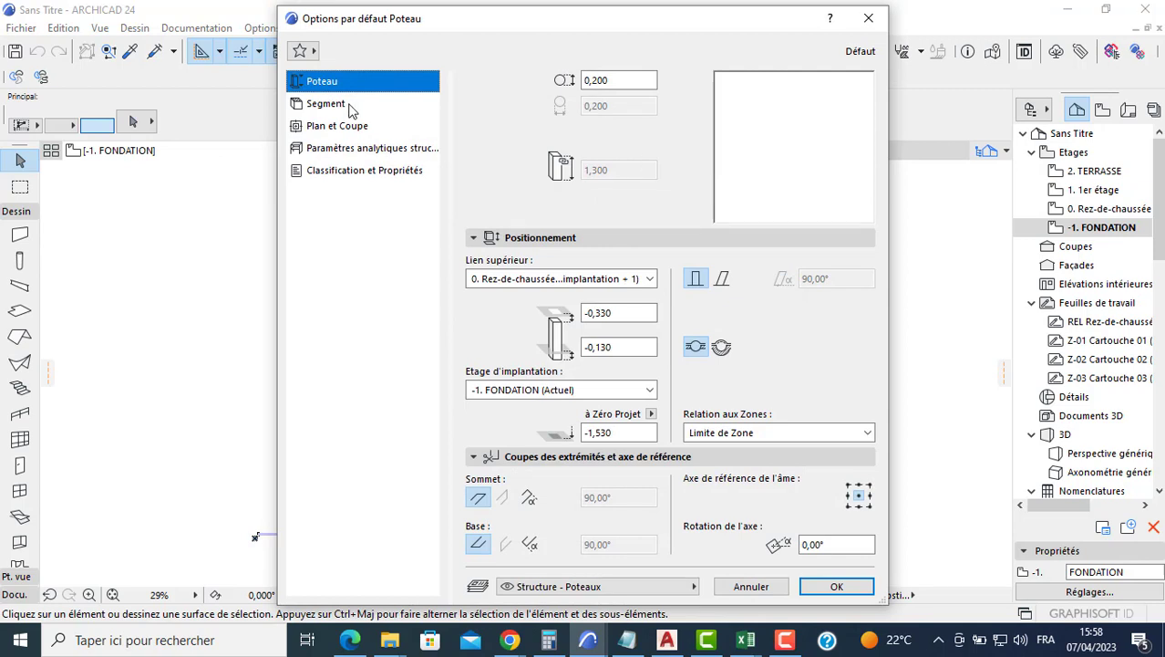
# Give the column segment a rectangular section and enable both surface overrides, using Enduit - Blanc nature for the column's top surface.
pyautogui.click(333, 104)
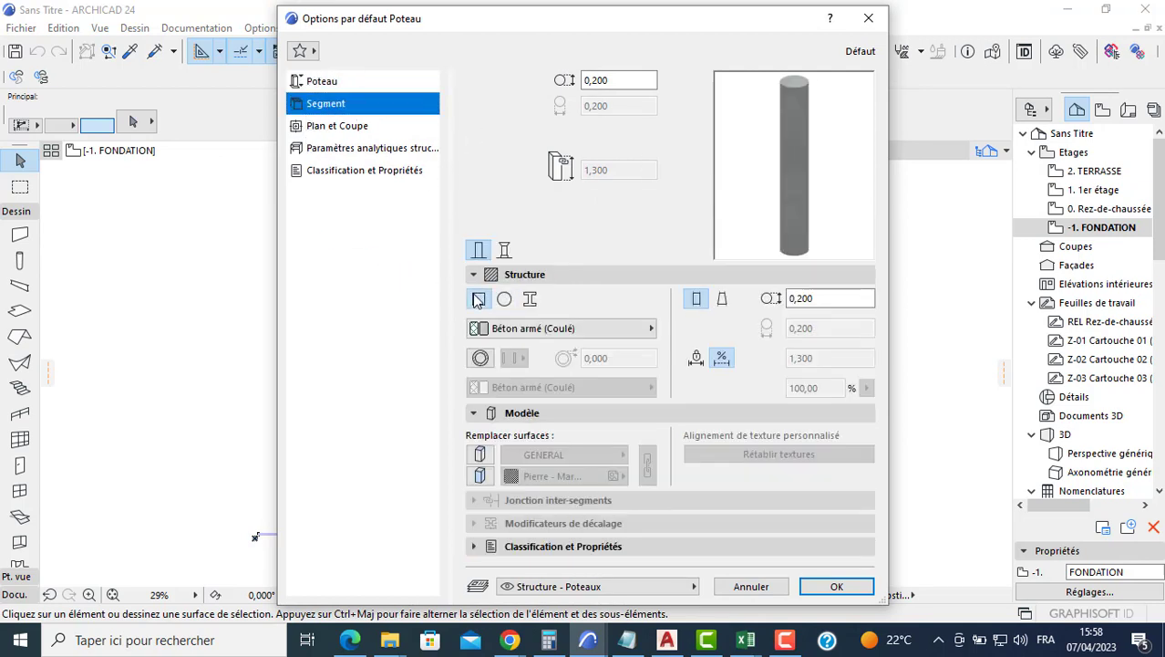
pyautogui.click(478, 300)
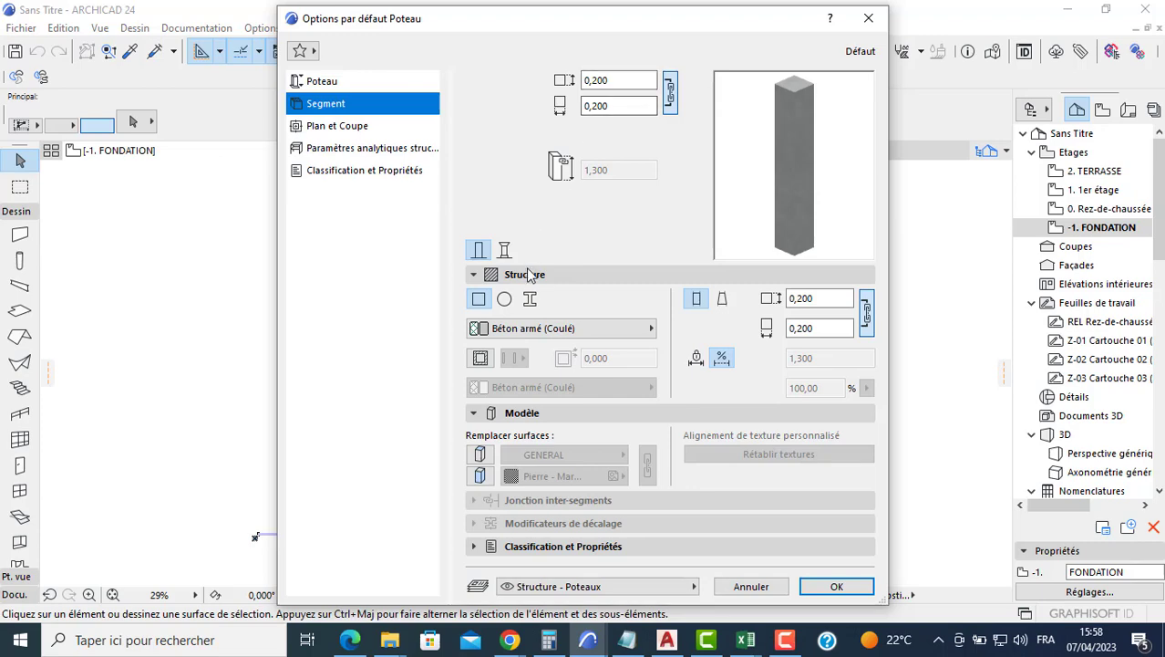
pyautogui.click(480, 454)
pyautogui.click(480, 475)
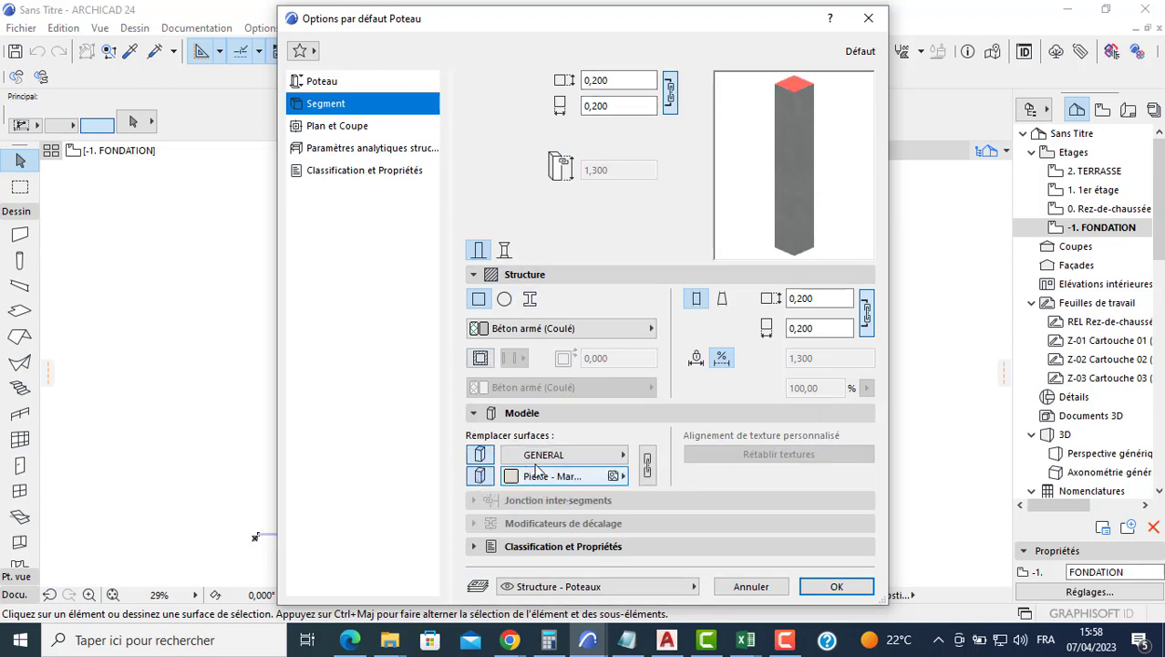
pyautogui.click(538, 457)
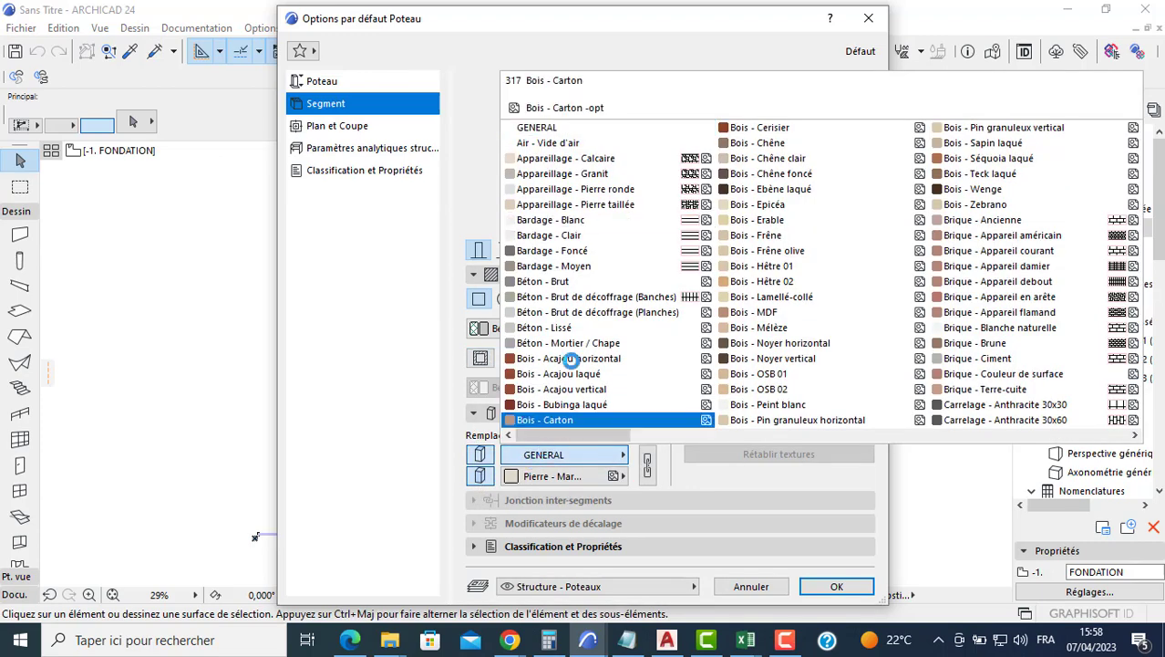
pyautogui.scroll(-2, 640, 229)
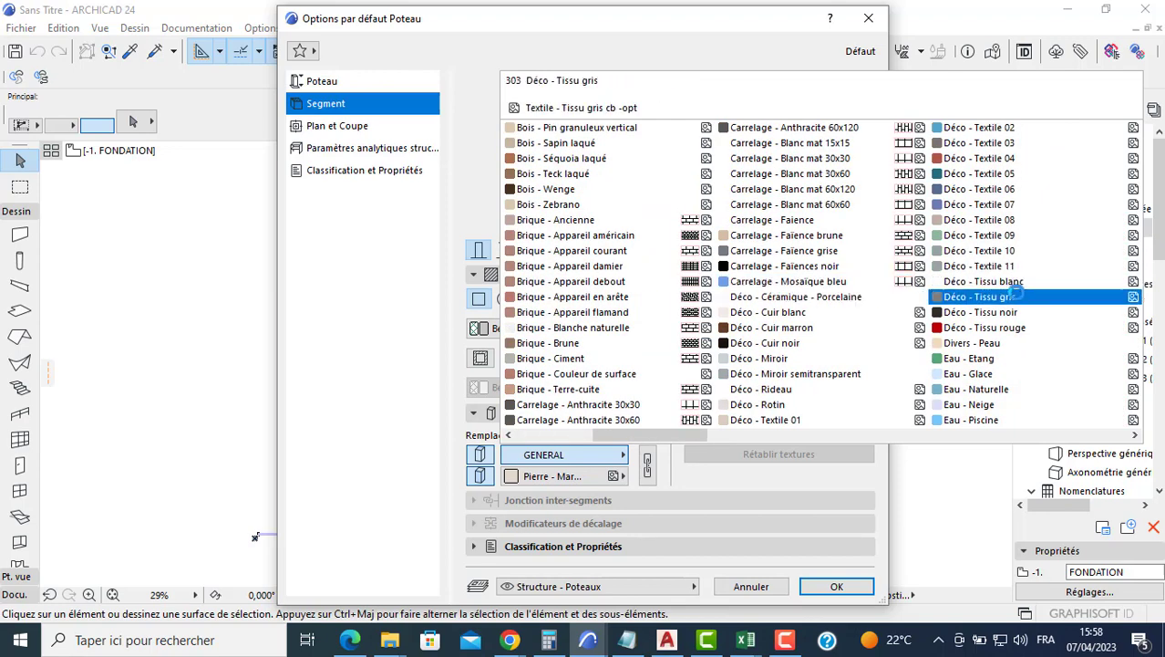
pyautogui.scroll(-3, 921, 310)
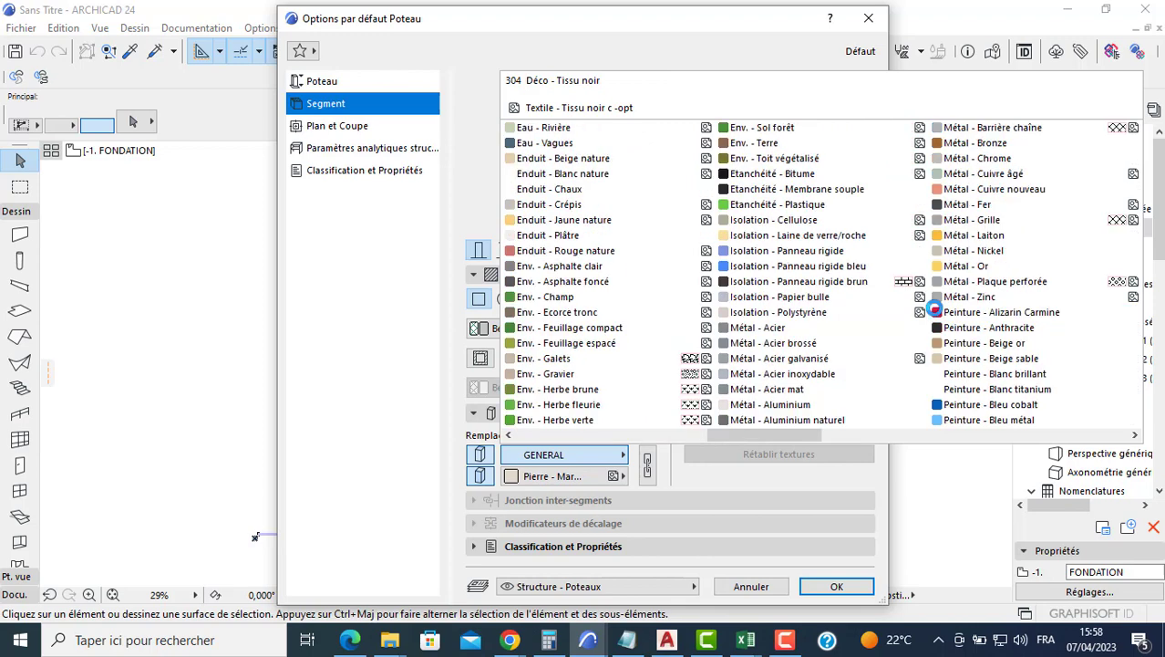
pyautogui.scroll(1, 853, 291)
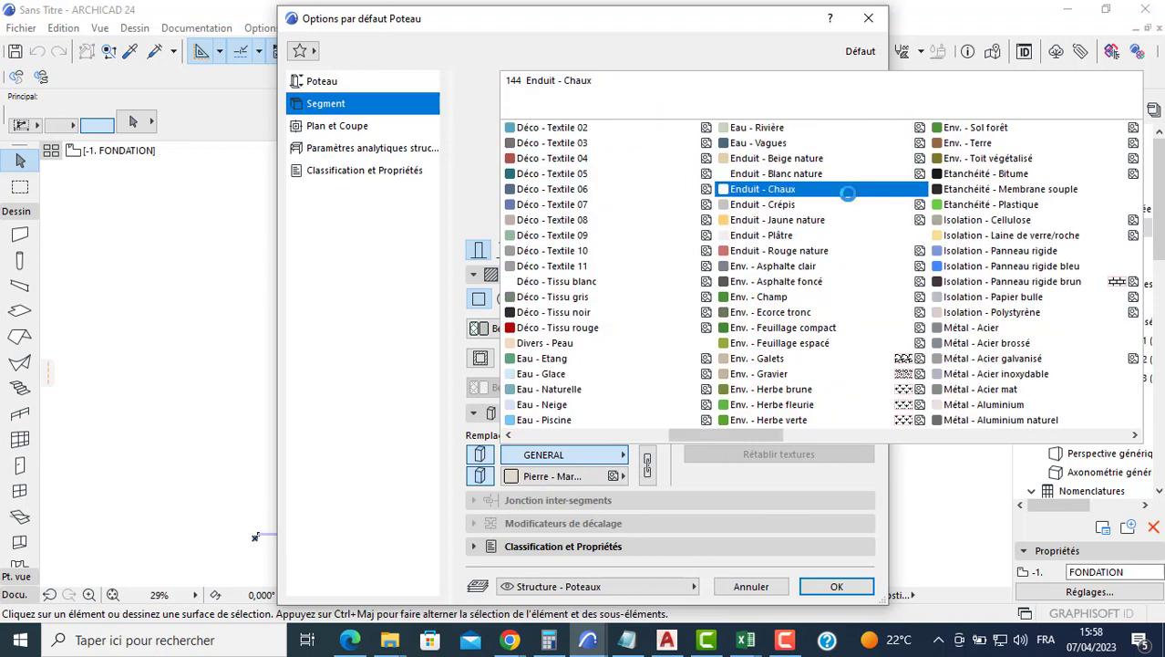
pyautogui.click(786, 174)
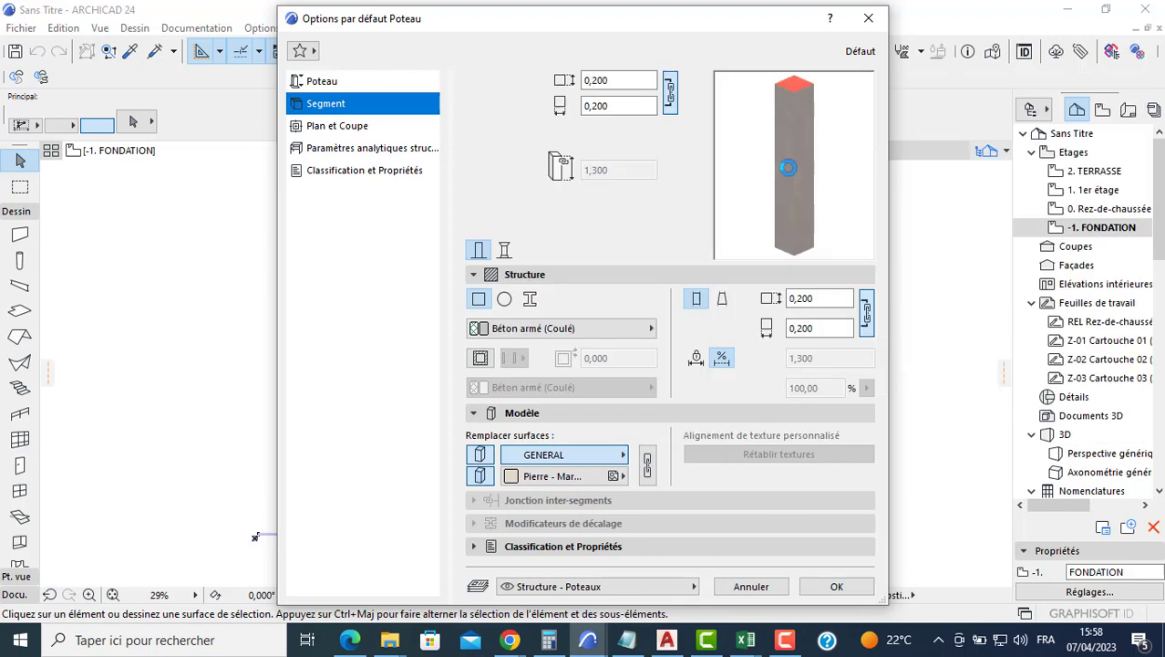
# Set the column's top offset to -0,4 and its base offset to -0,2.
pyautogui.click(321, 84)
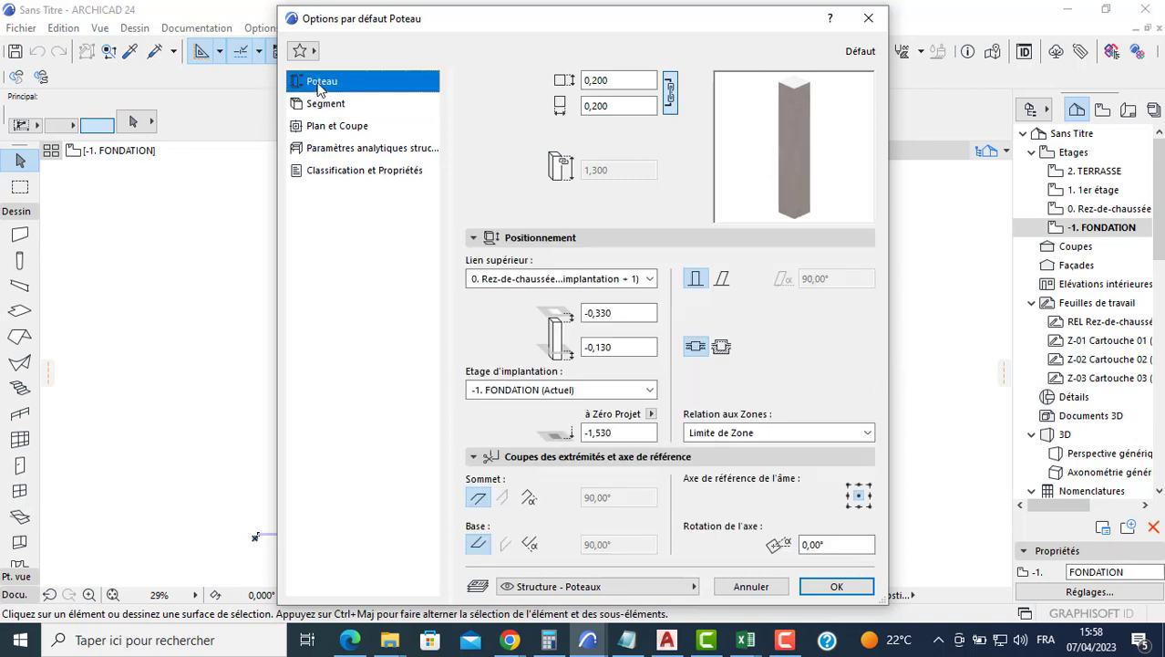
pyautogui.click(623, 311)
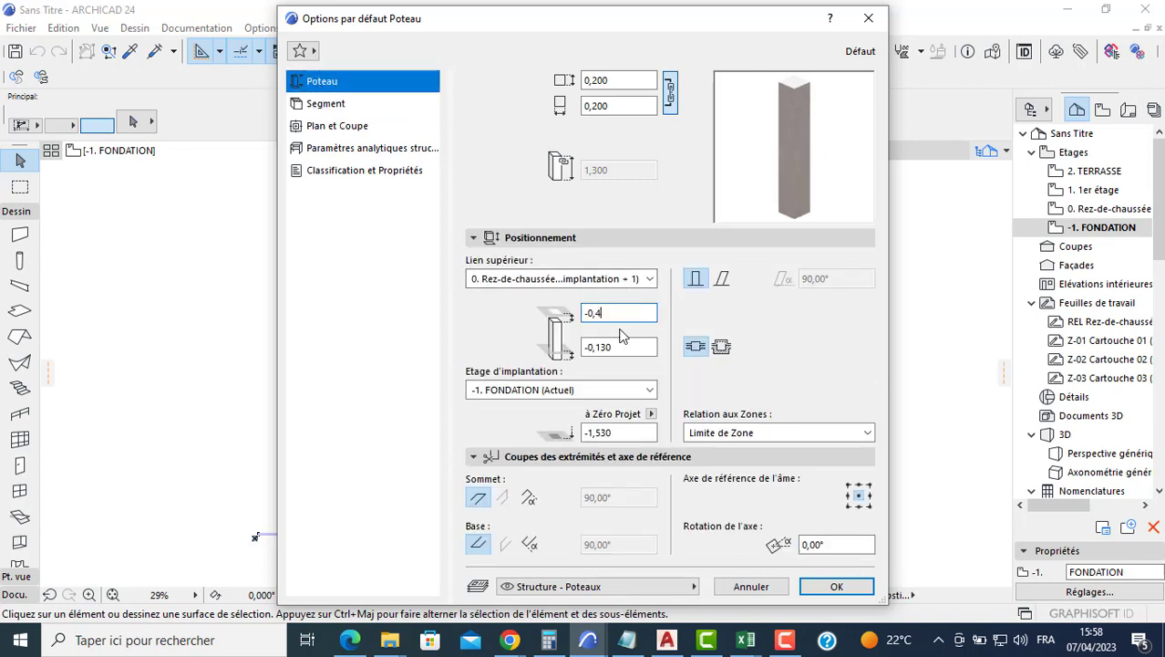
pyautogui.press('Tab')
pyautogui.click(616, 349)
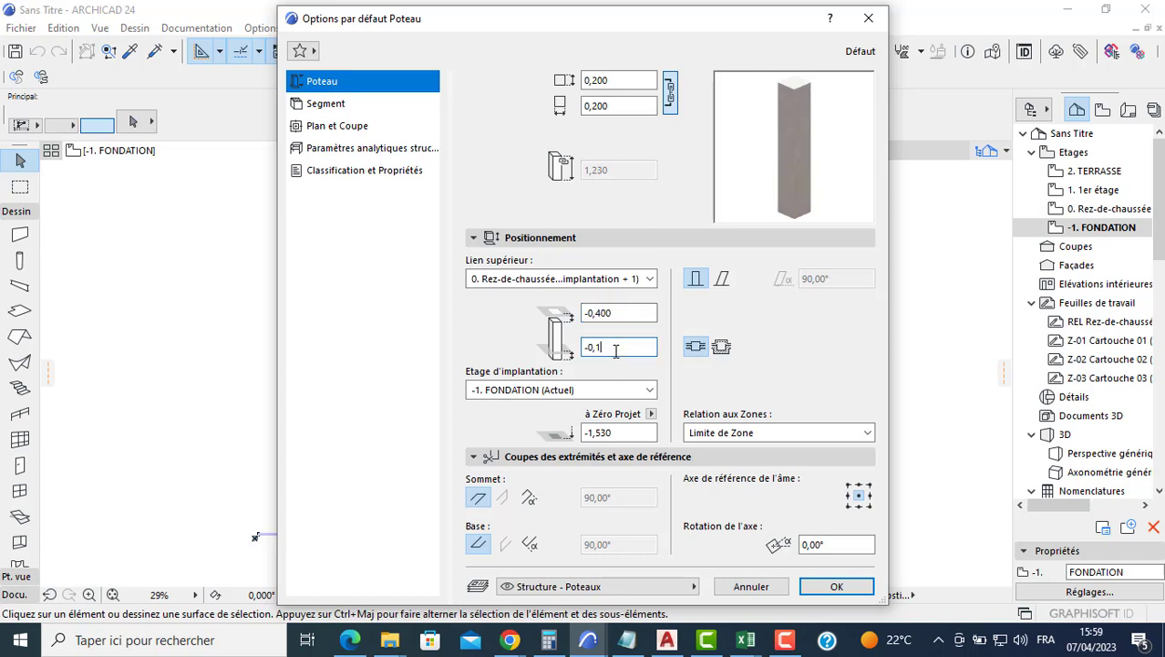
pyautogui.write('-0,2')
pyautogui.press('Tab')
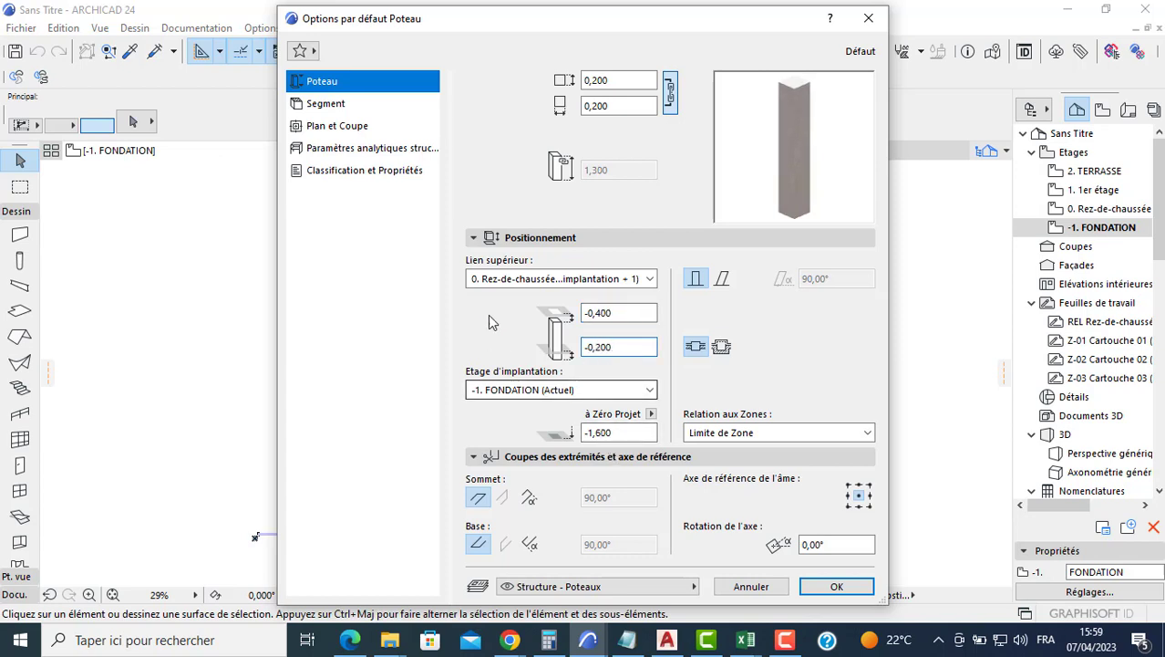
# For the column's cut surfaces in plan and section, set the core line, hatch foreground and hatch background pens to pen 1.
pyautogui.click(331, 125)
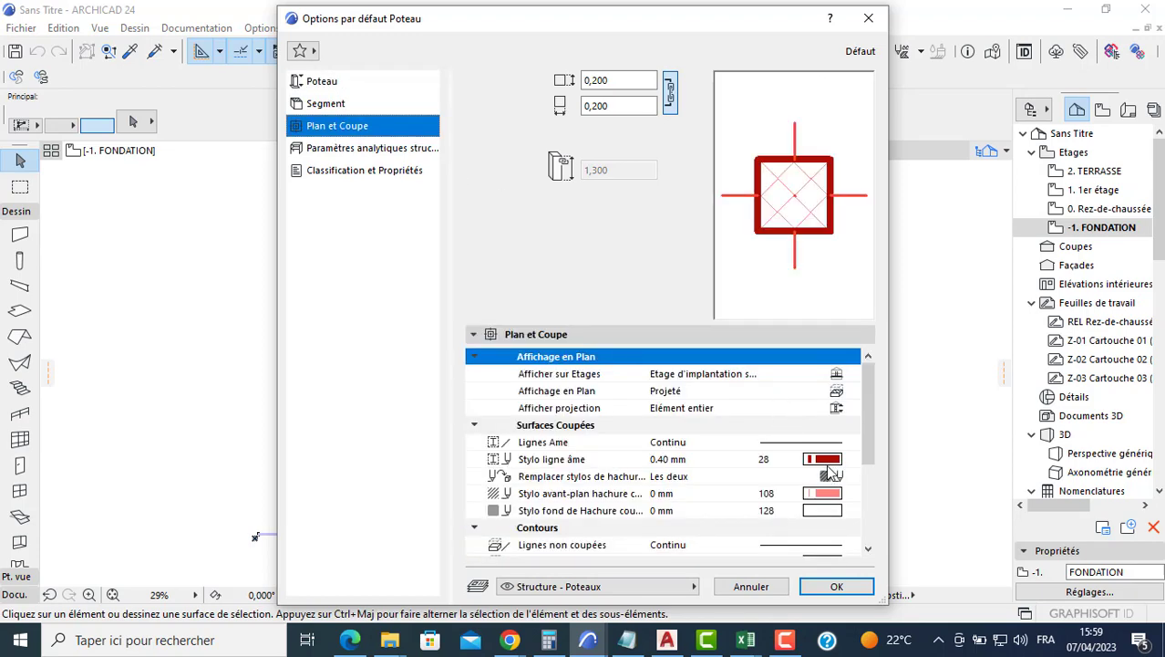
pyautogui.click(822, 459)
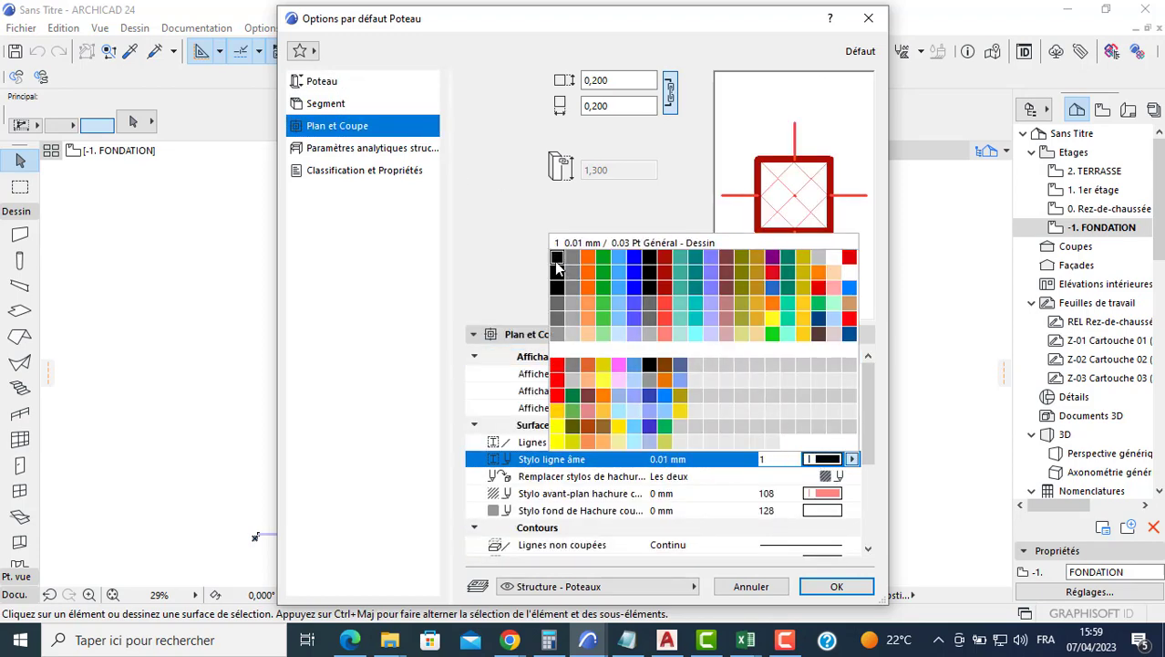
pyautogui.click(557, 258)
pyautogui.click(813, 493)
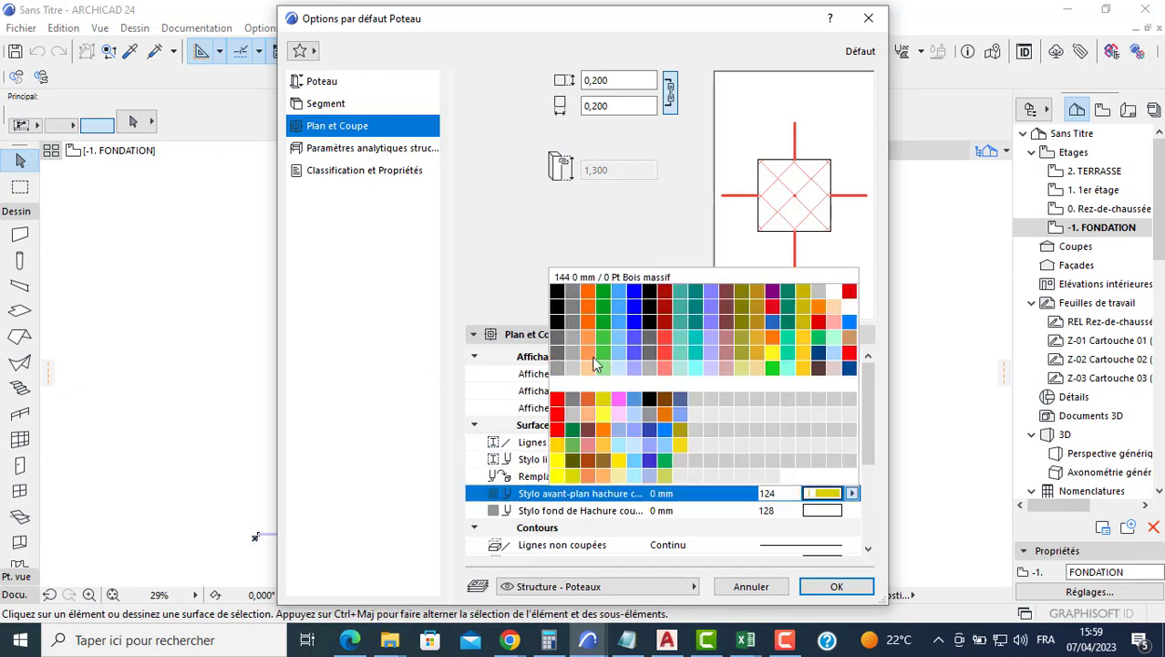
pyautogui.click(558, 292)
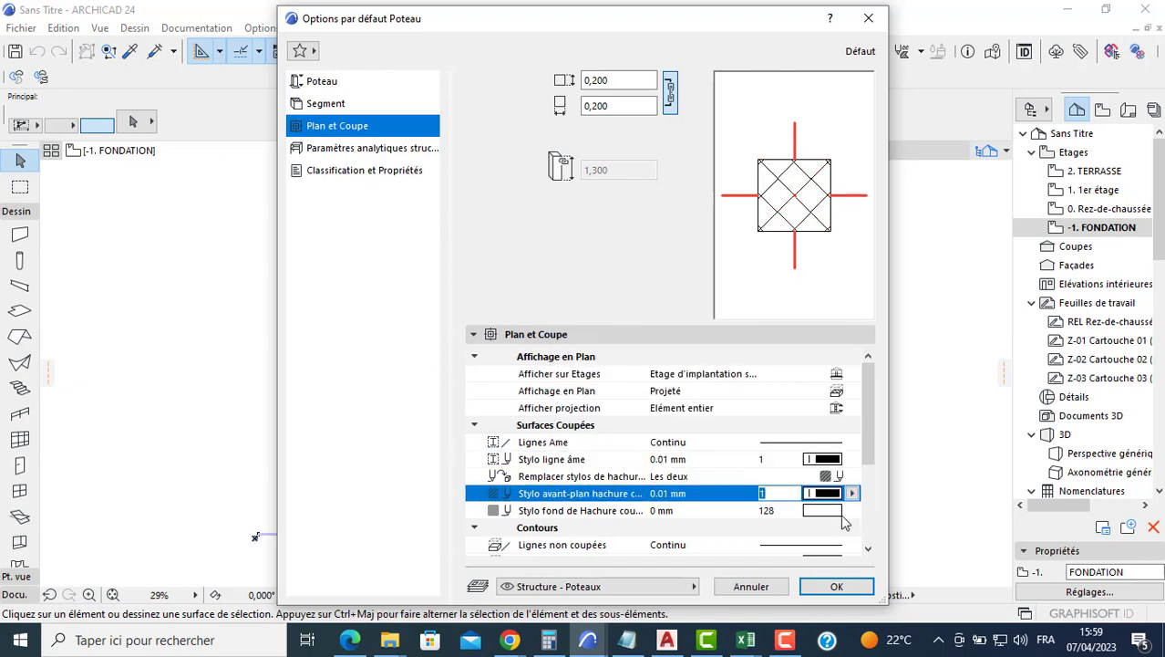
pyautogui.click(834, 512)
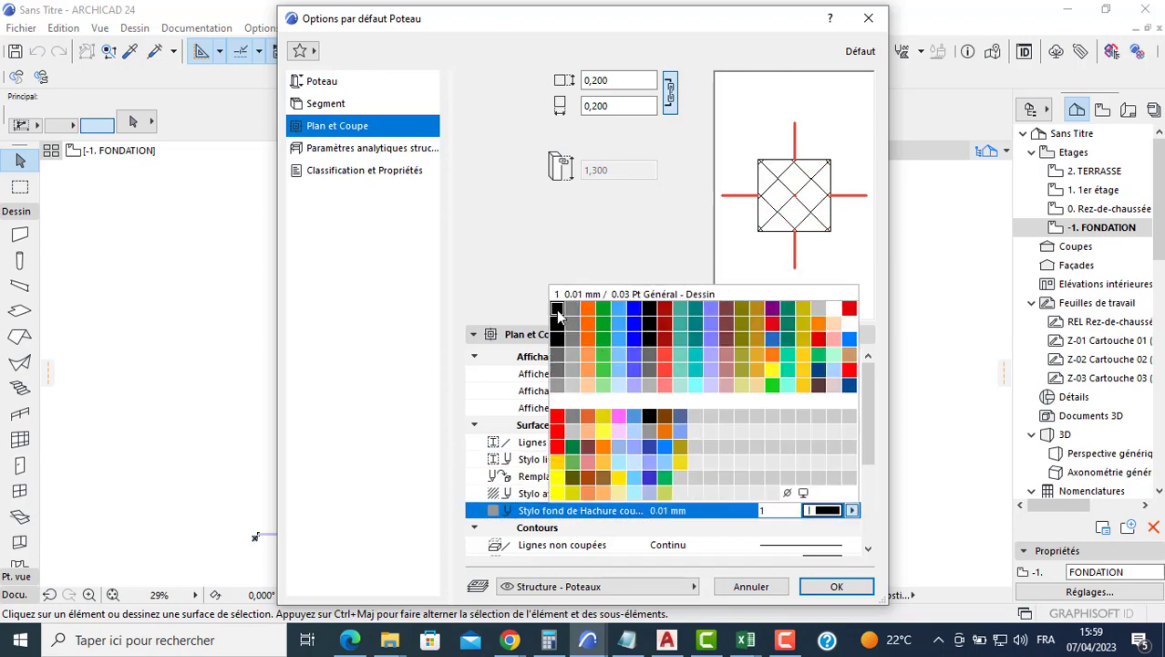
pyautogui.click(558, 309)
# Set the column's uncut line pen to 1 and its plan symbol type to Simple, and apply the column settings.
pyautogui.scroll(-2, 863, 469)
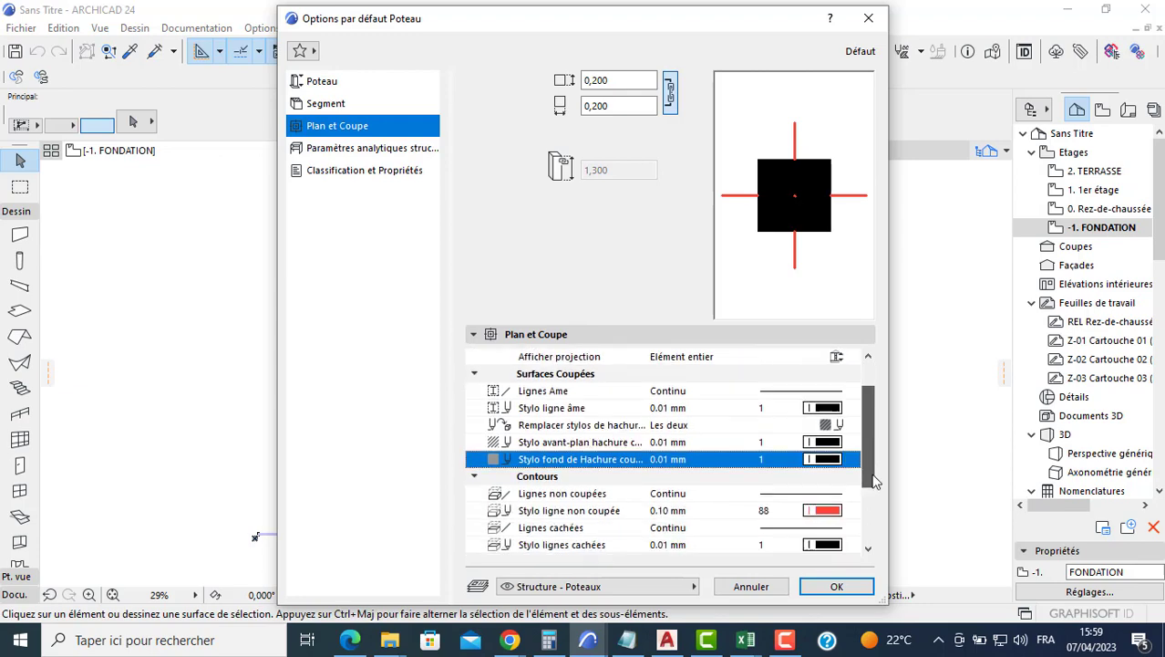
pyautogui.click(826, 459)
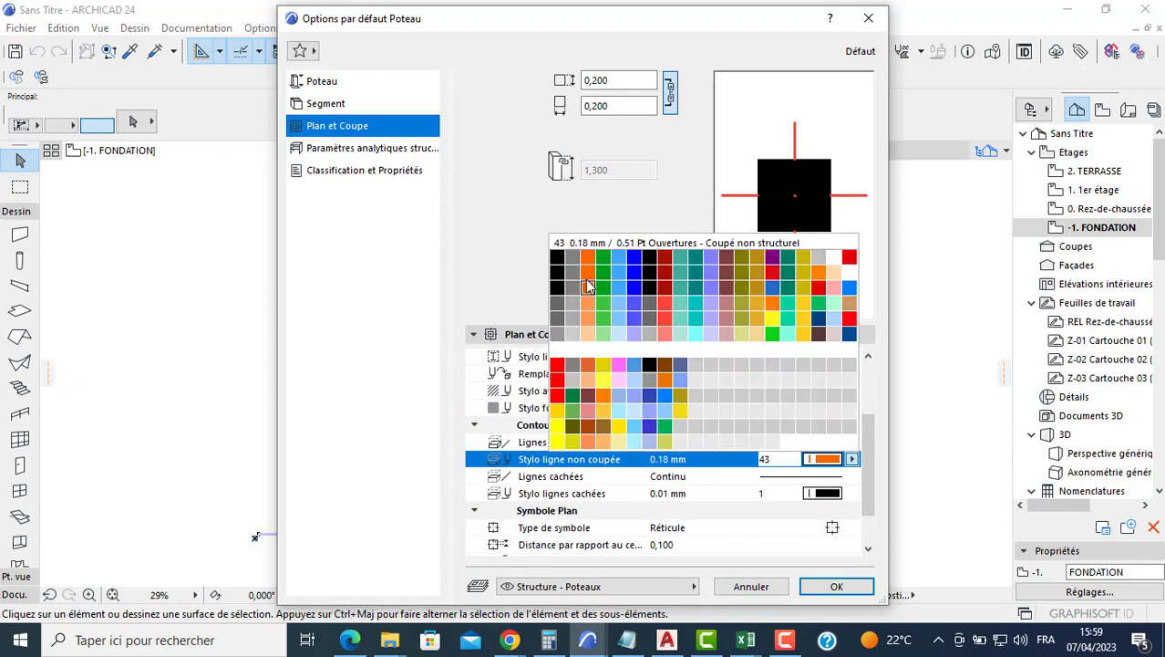
pyautogui.click(559, 260)
pyautogui.click(835, 528)
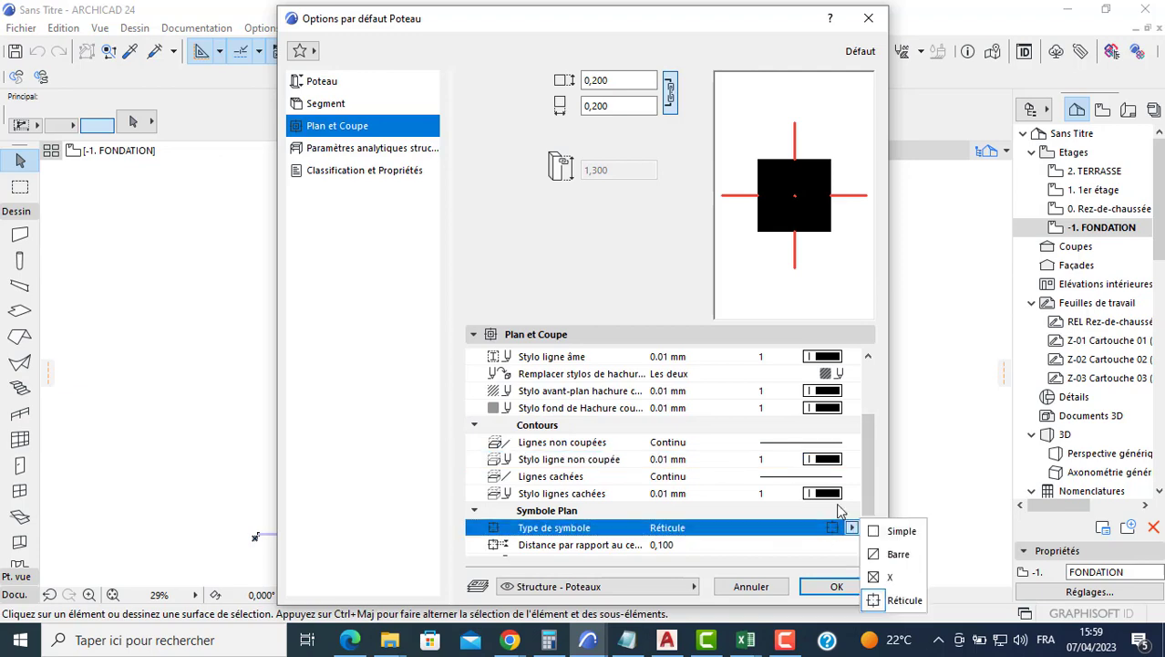
pyautogui.click(881, 530)
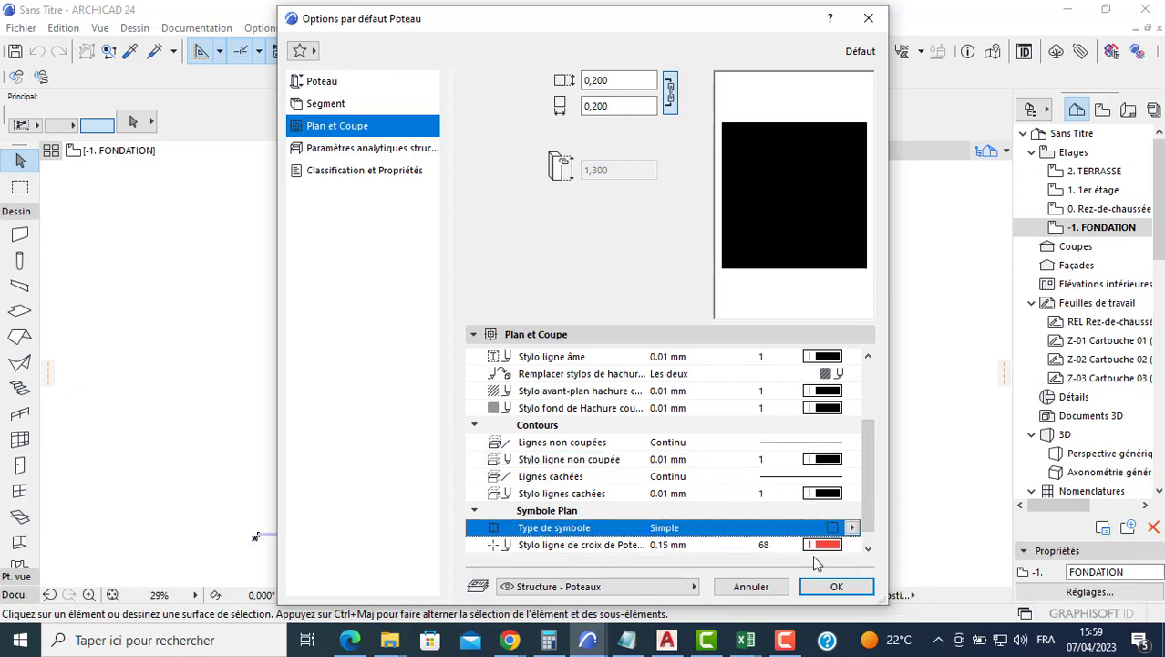
pyautogui.click(825, 584)
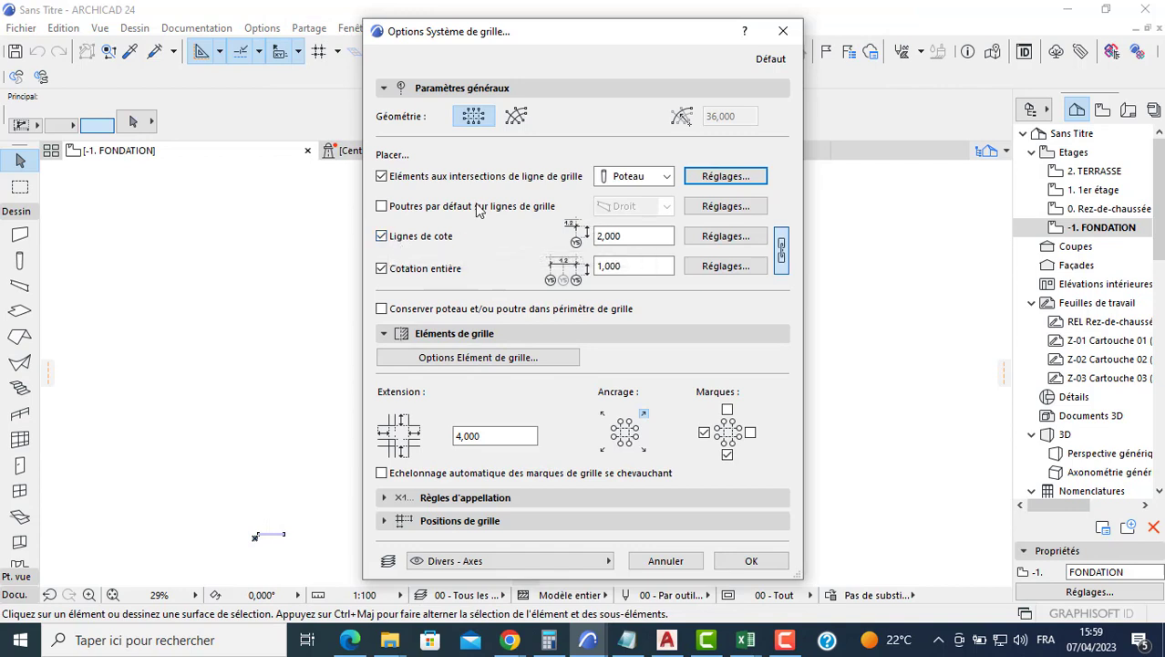
pyautogui.click(383, 208)
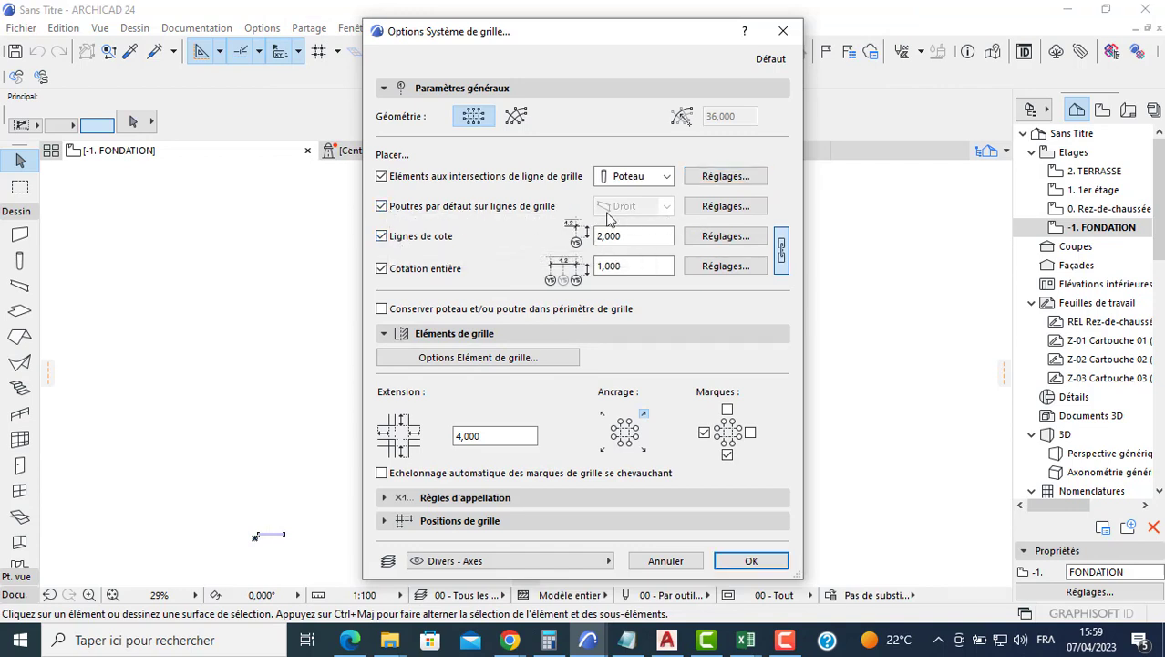
pyautogui.click(701, 212)
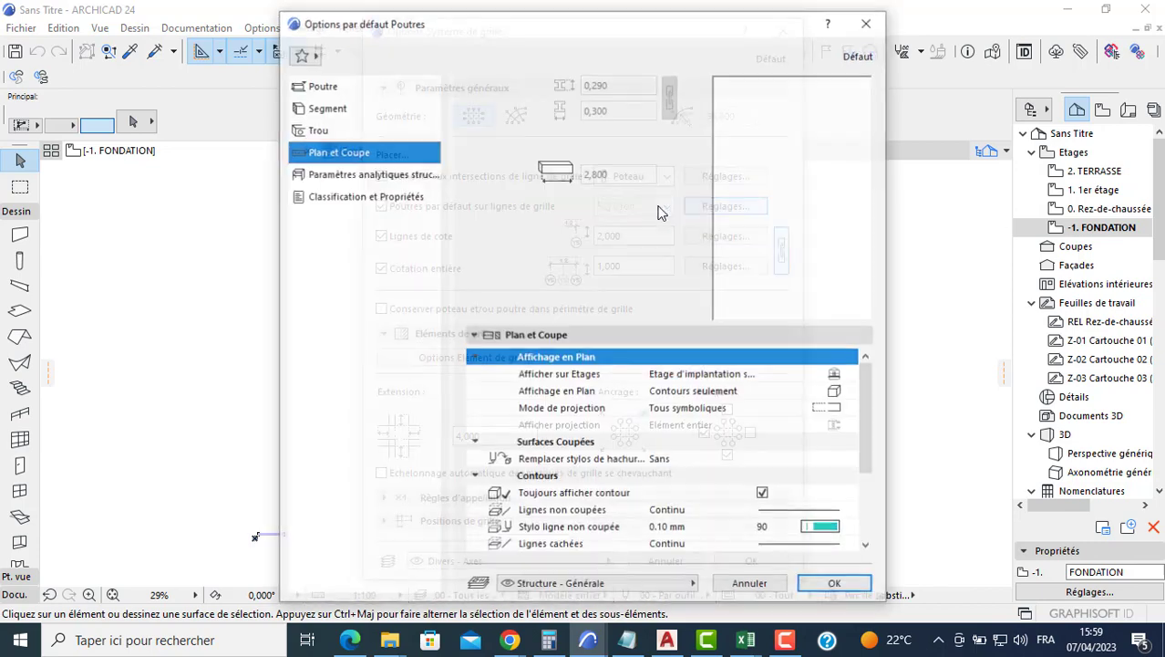
pyautogui.click(354, 86)
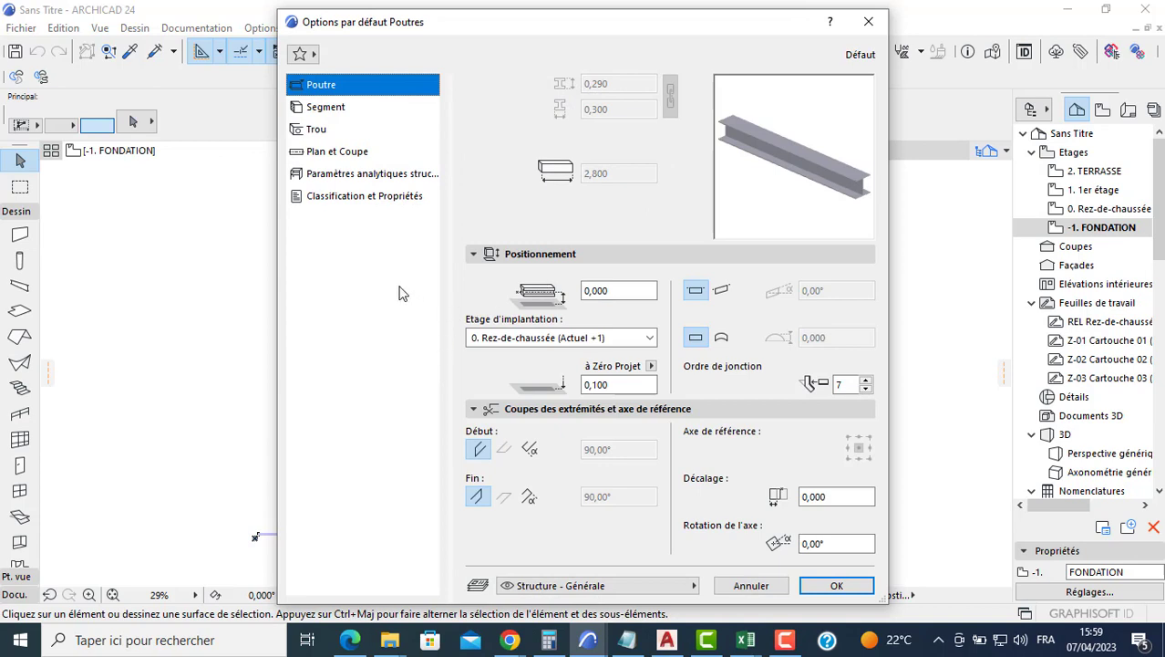
pyautogui.click(327, 108)
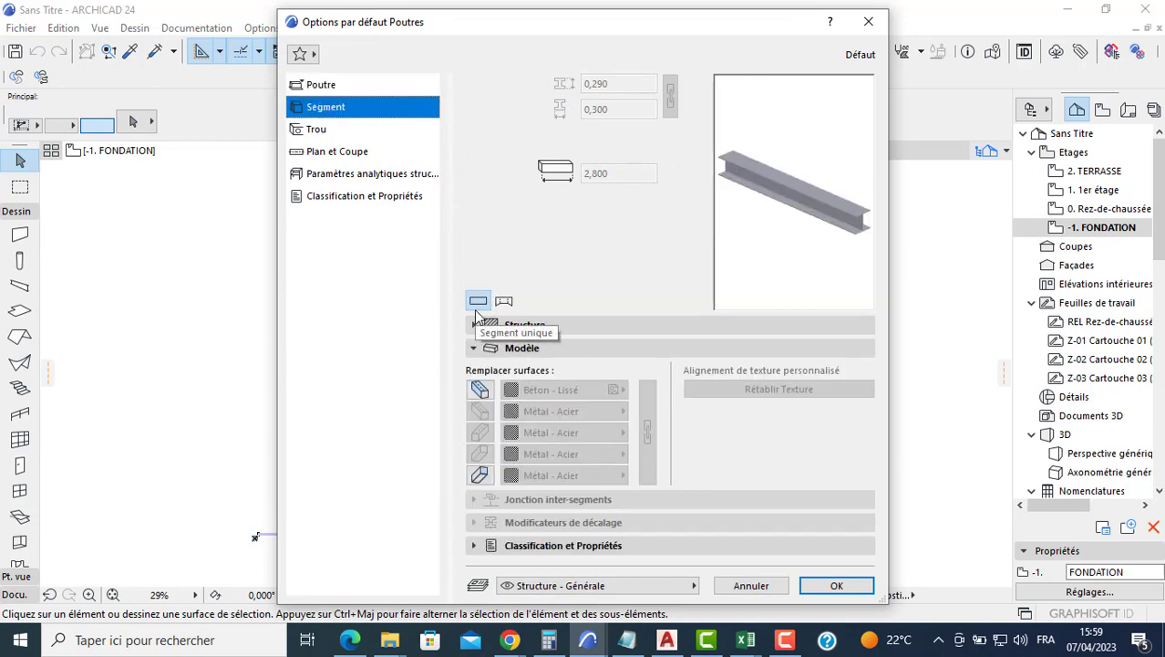
pyautogui.click(479, 389)
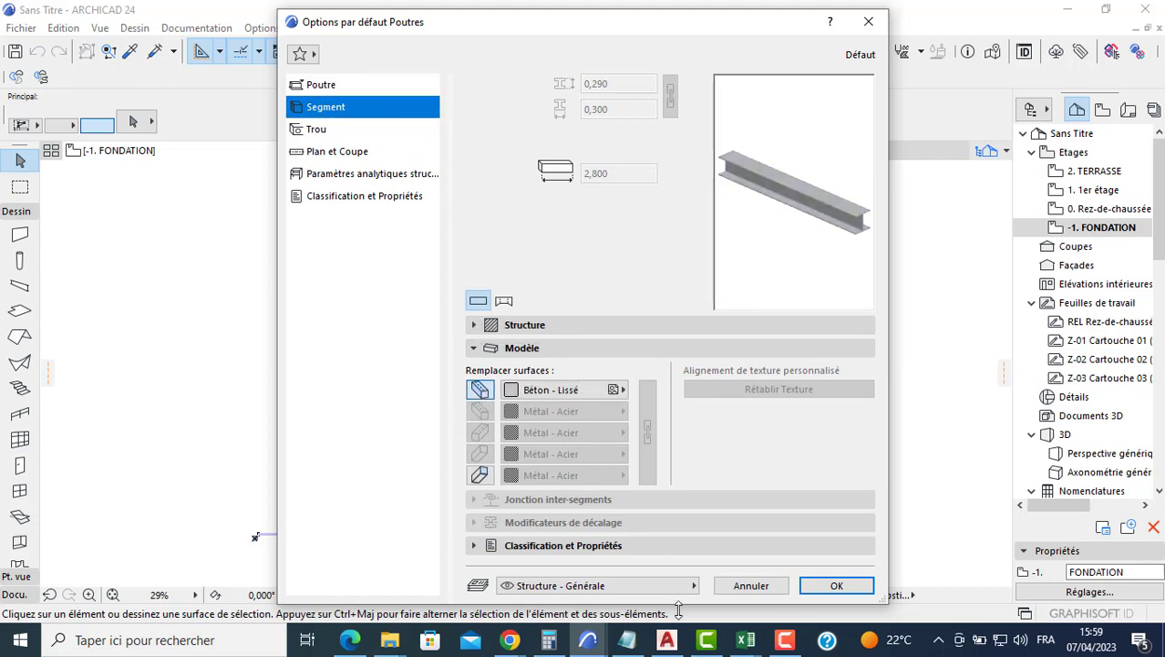
pyautogui.click(836, 585)
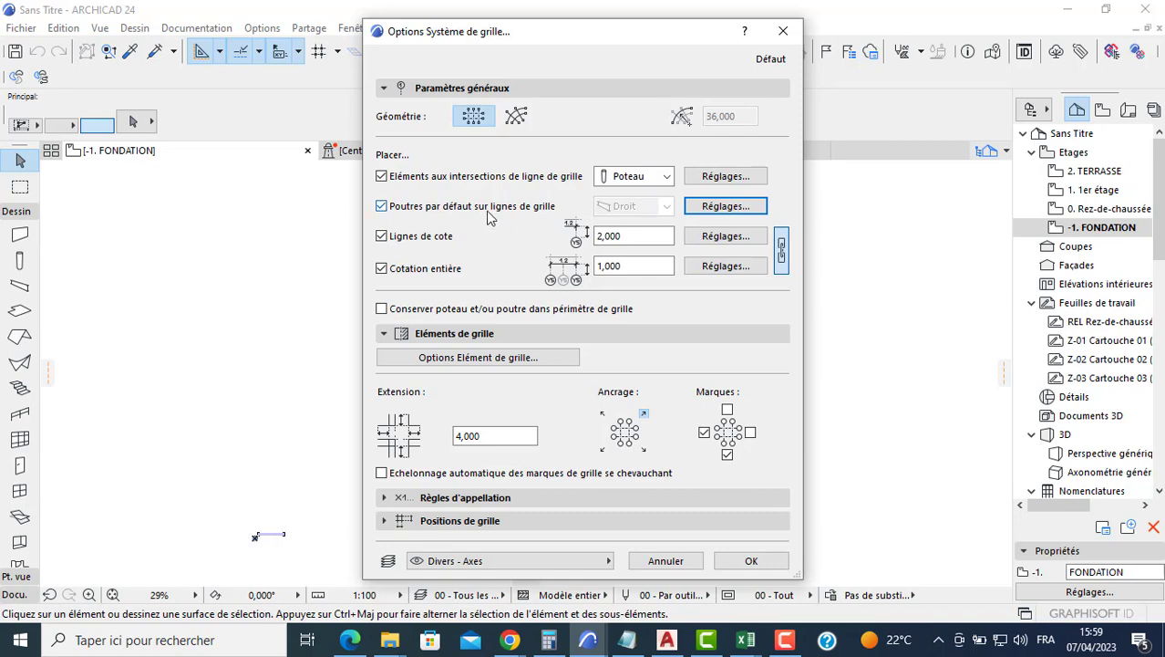
pyautogui.click(382, 207)
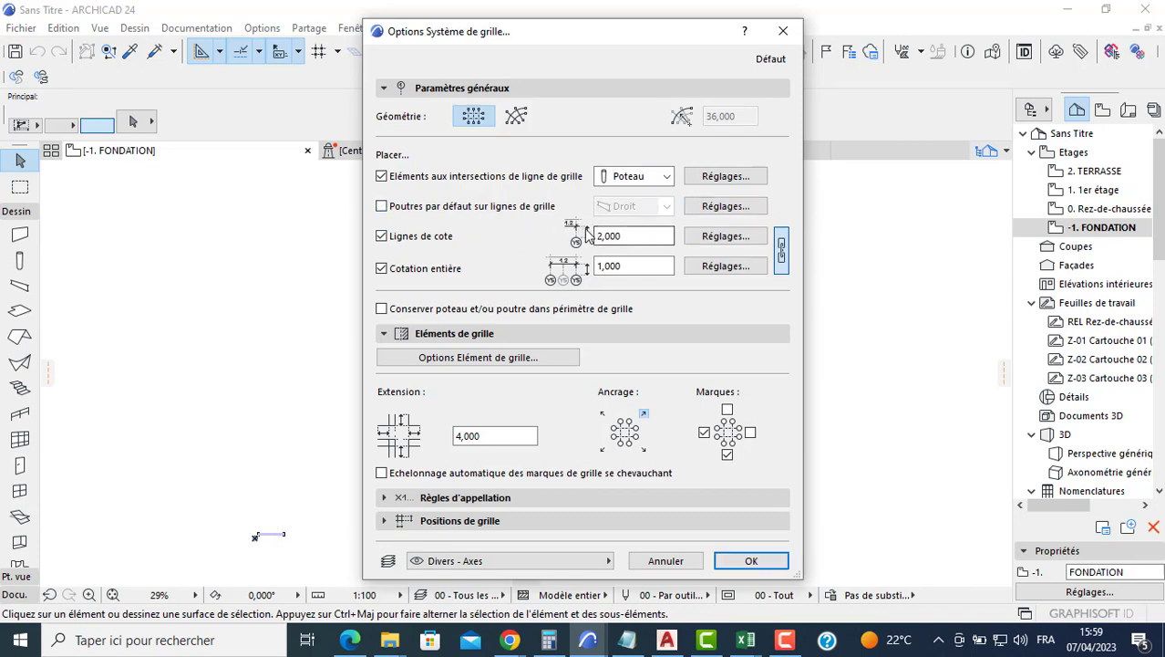
# In the grid's dimension line settings, set the text height to 1,50 mm and the marker size to 1 mm, keeping default beams off.
pyautogui.click(716, 235)
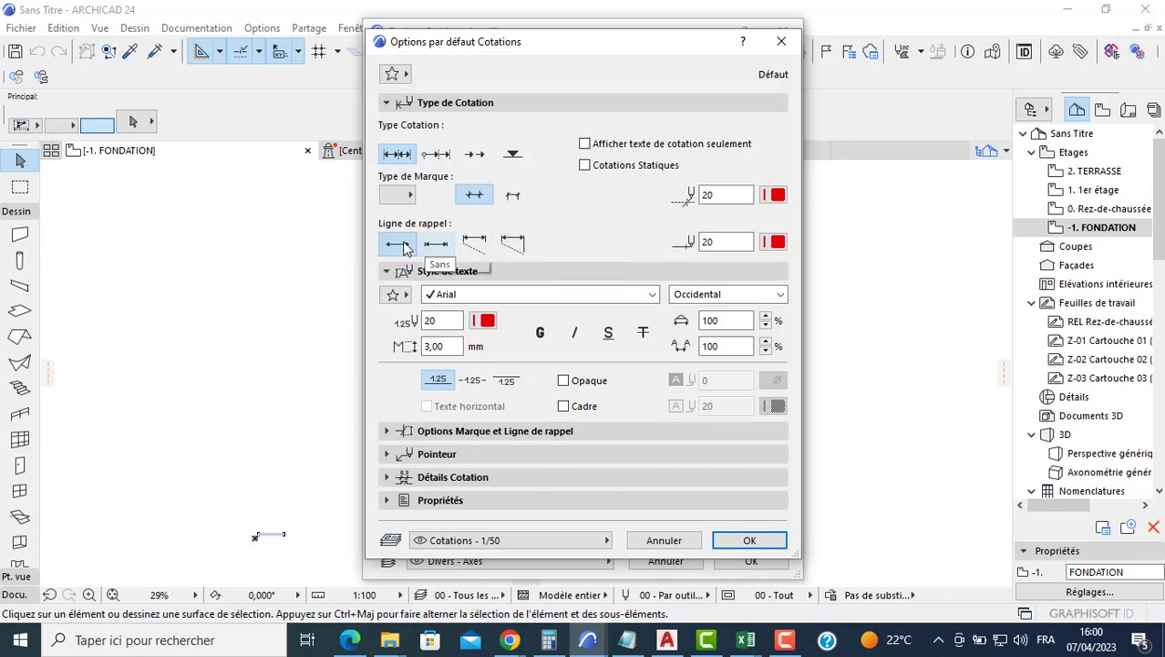
pyautogui.moveTo(442, 342); pyautogui.dragTo(395, 346)
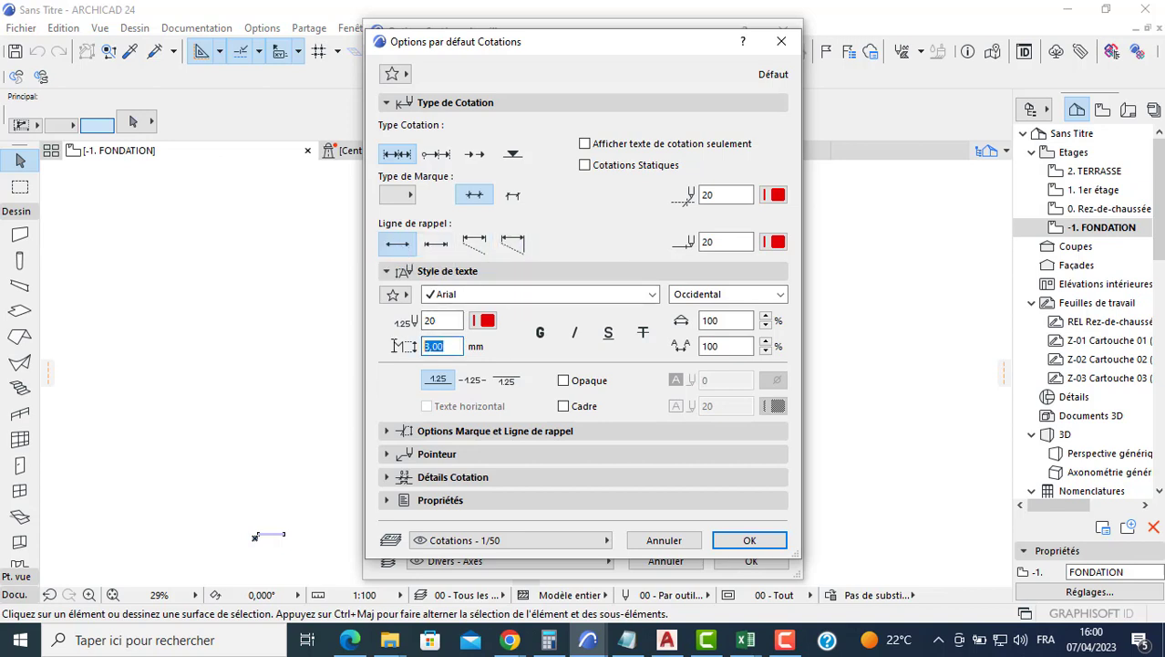
pyautogui.write('1,50')
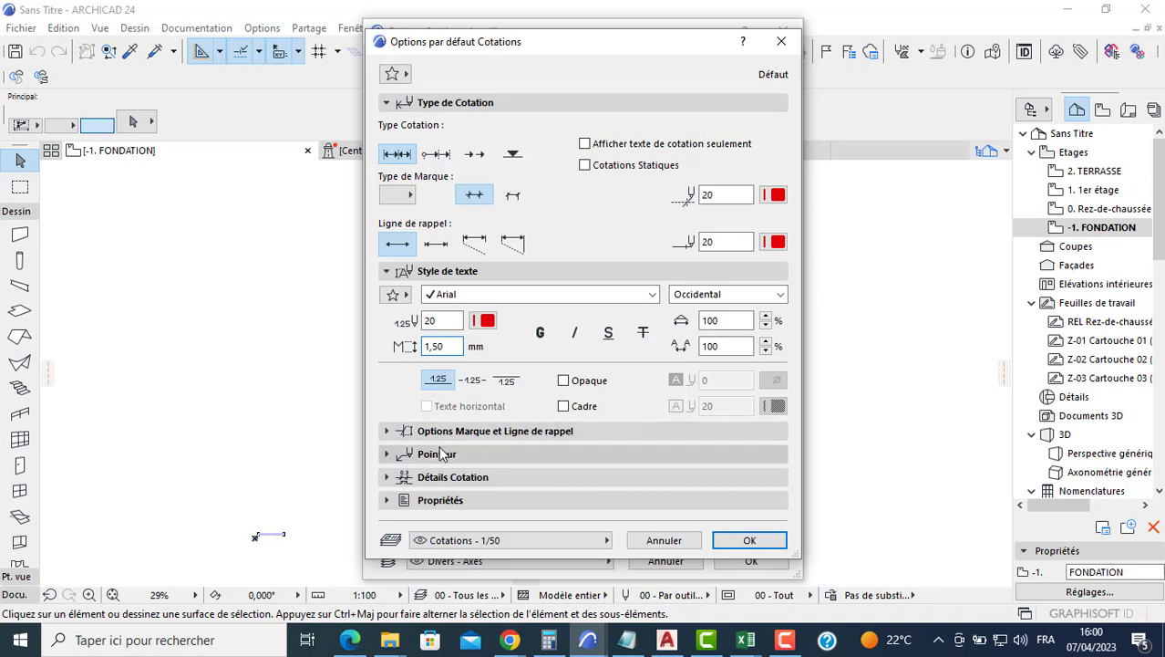
pyautogui.click(445, 432)
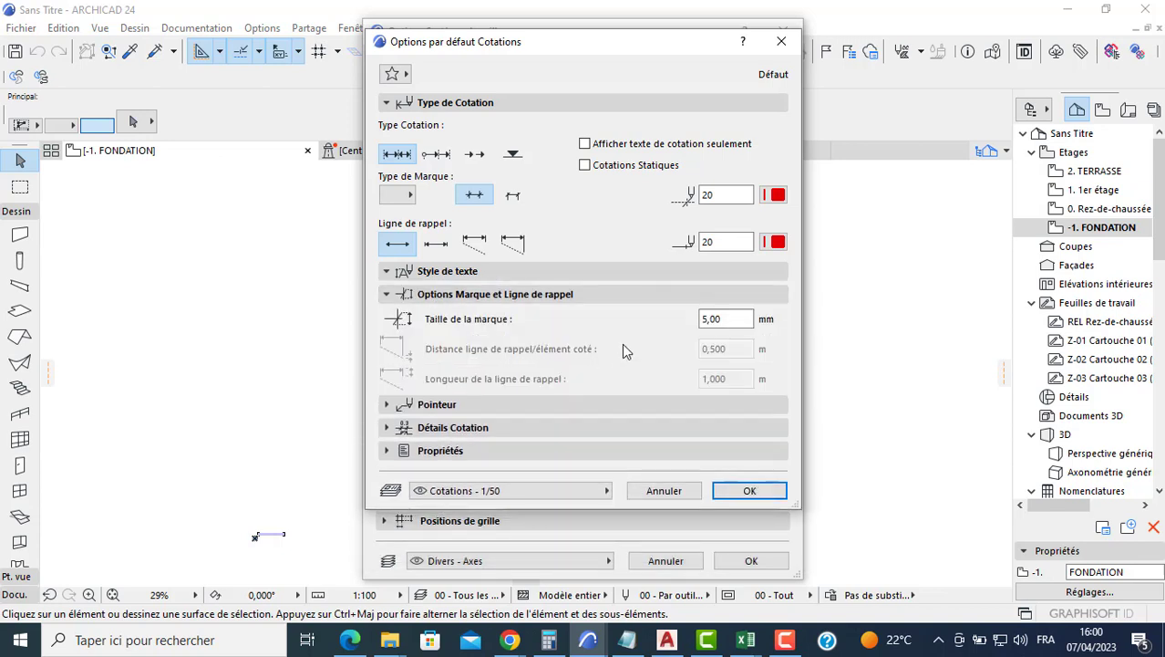
pyautogui.click(717, 318)
pyautogui.write('1')
pyautogui.click(445, 430)
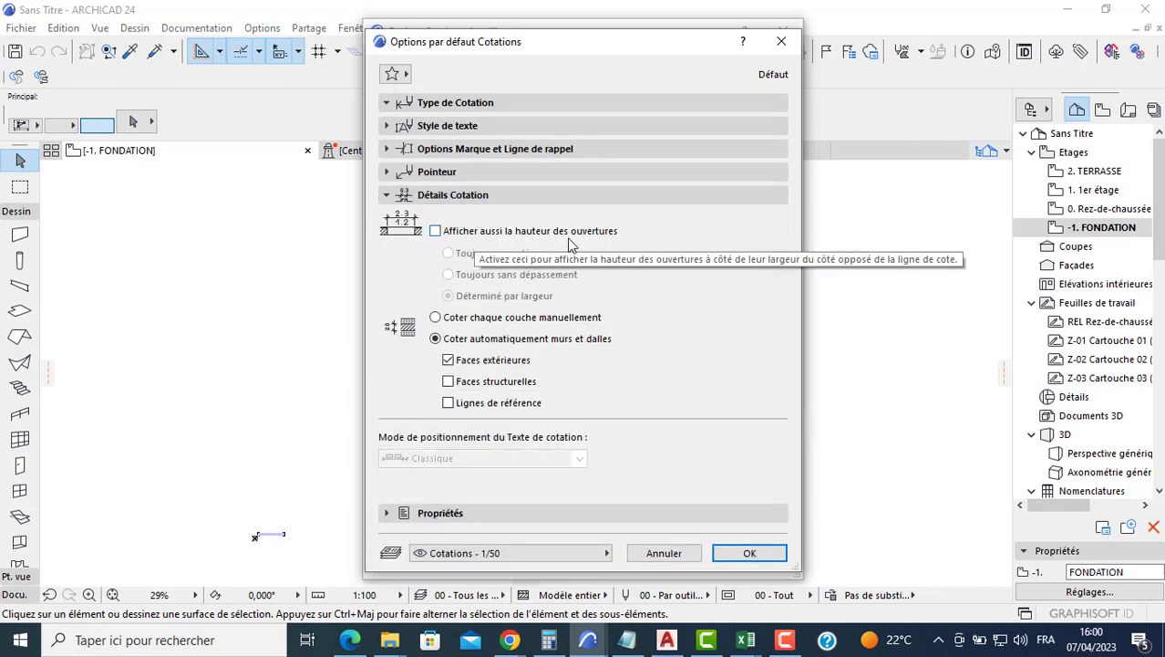
pyautogui.click(750, 553)
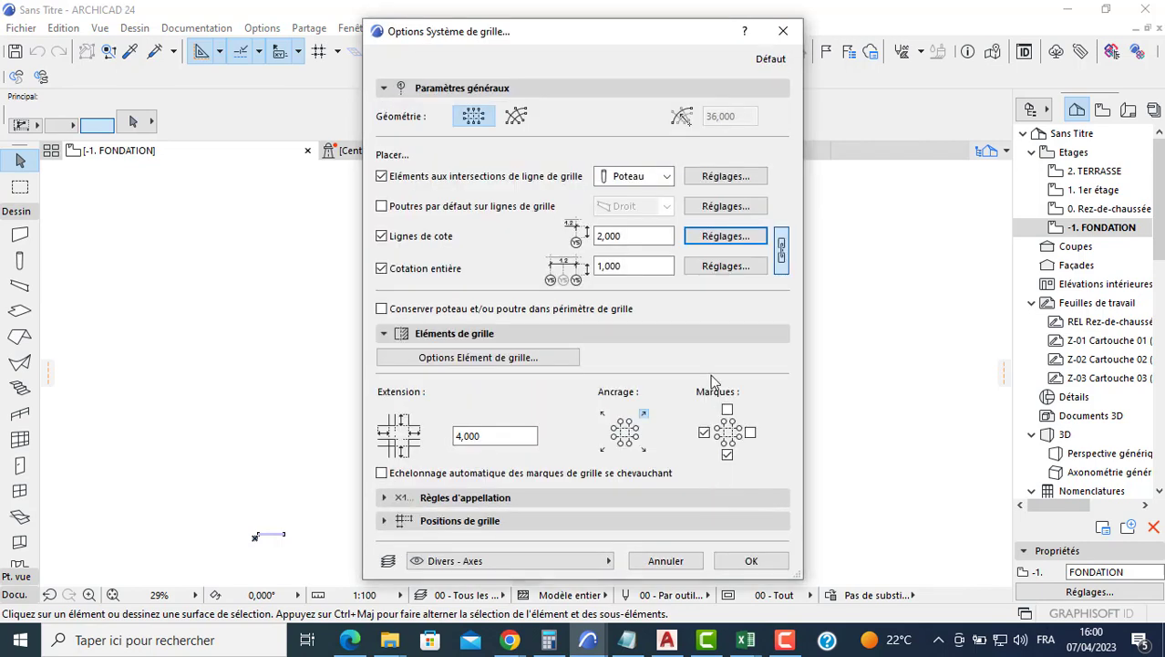
pyautogui.click(474, 207)
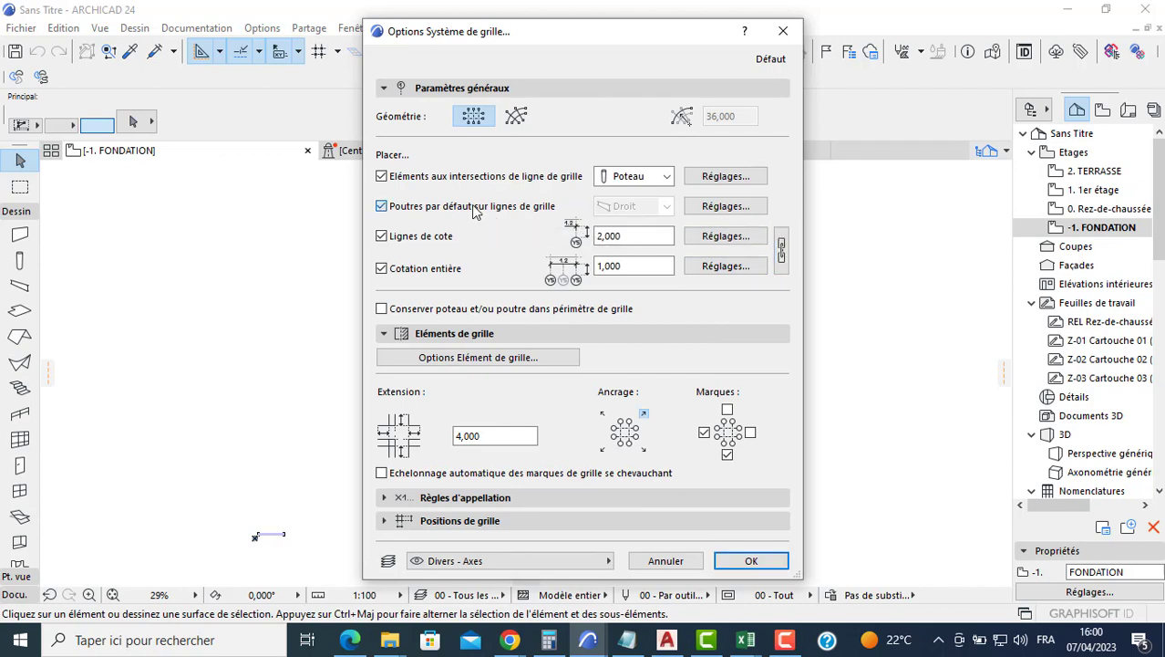
pyautogui.click(474, 208)
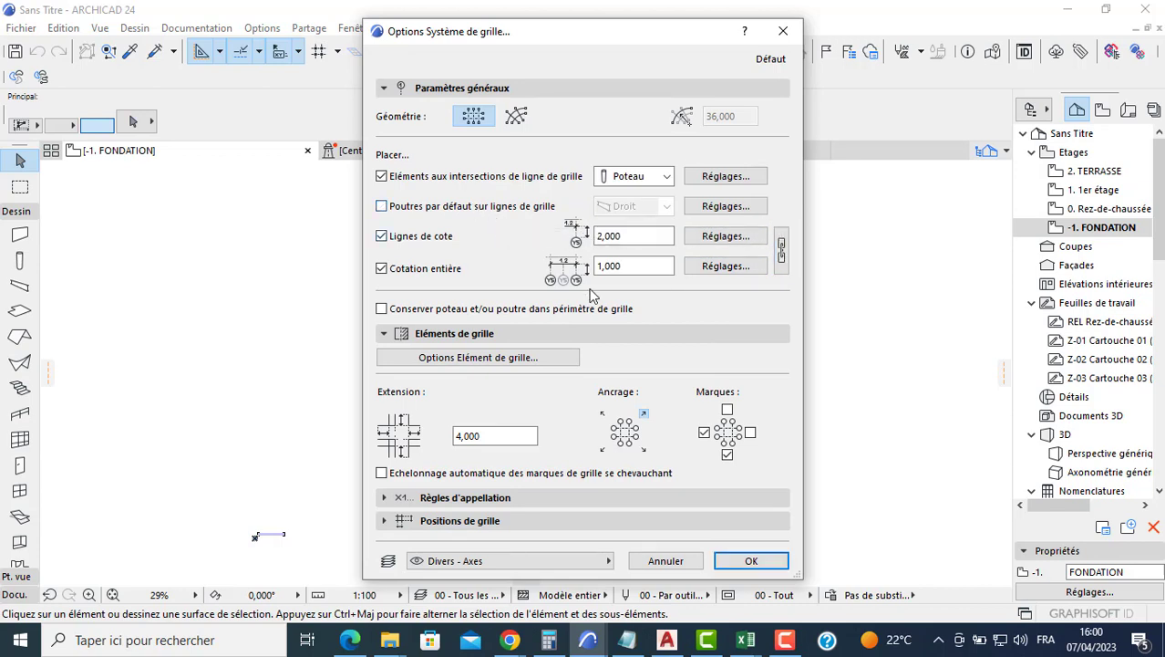
# In the grid positions, set horizontal line 2's distance to 2,200 and line 3's to 3,850, and add a fourth horizontal line.
pyautogui.click(447, 518)
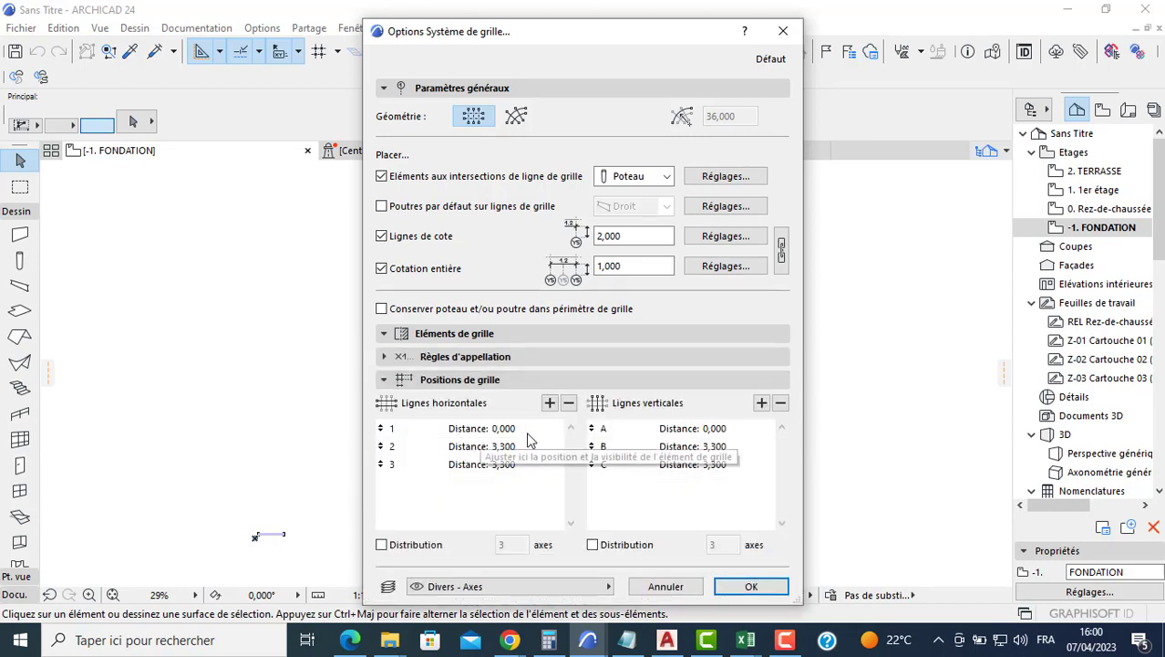
pyautogui.click(525, 446)
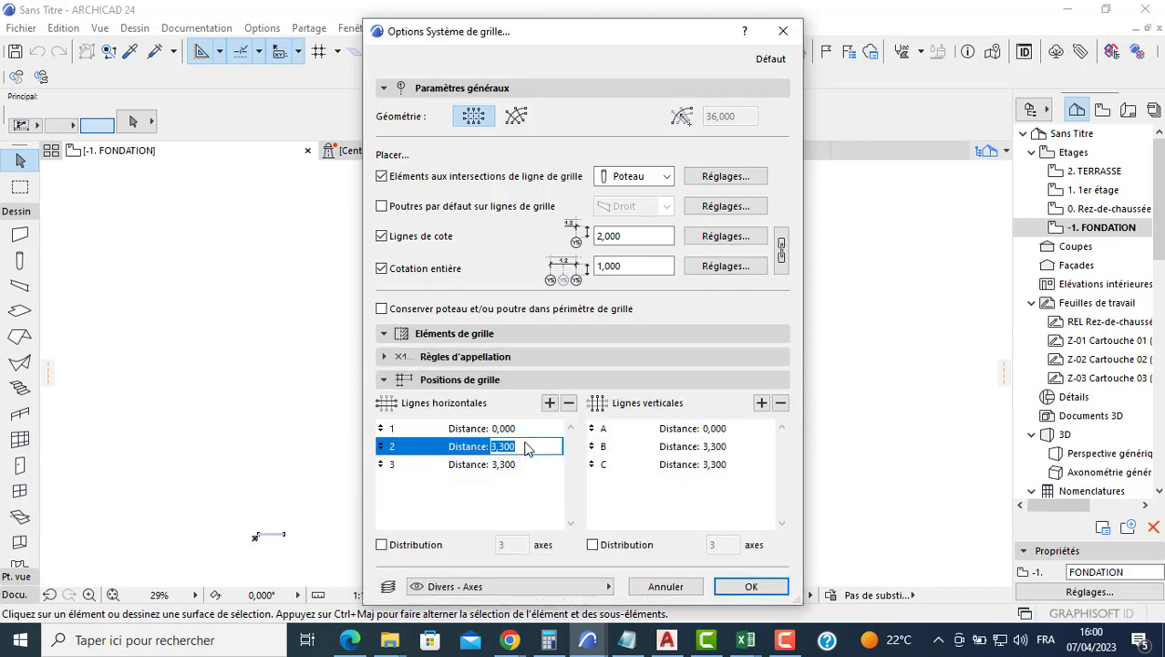
pyautogui.write('2')
pyautogui.click(527, 468)
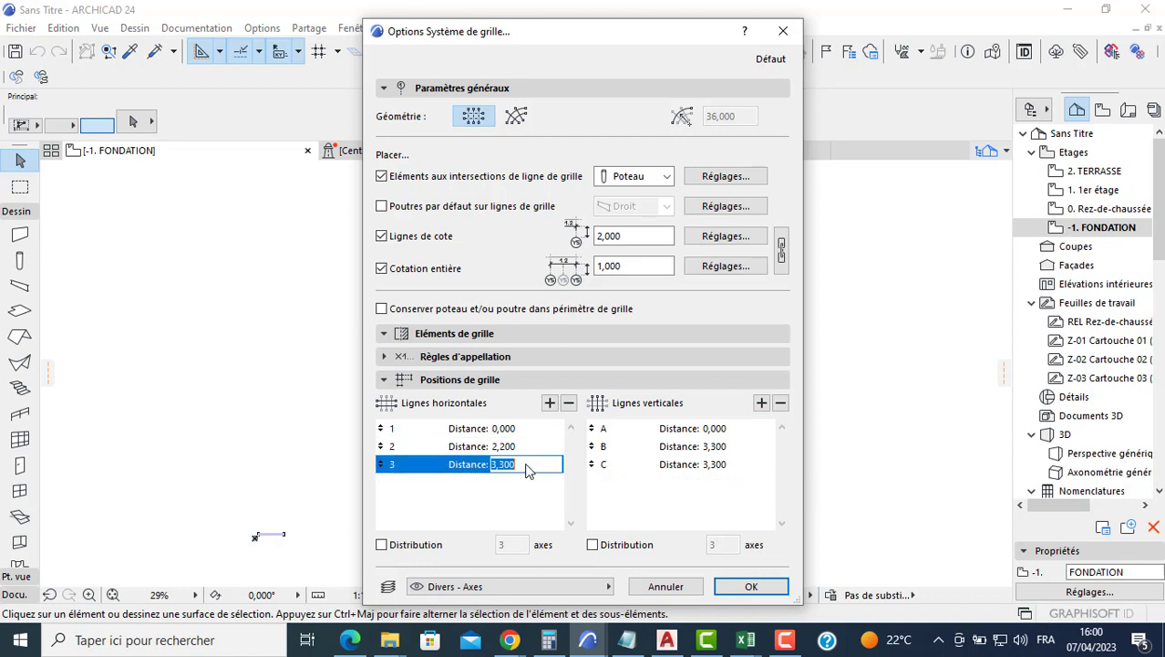
pyautogui.write('3,85')
pyautogui.press('Return')
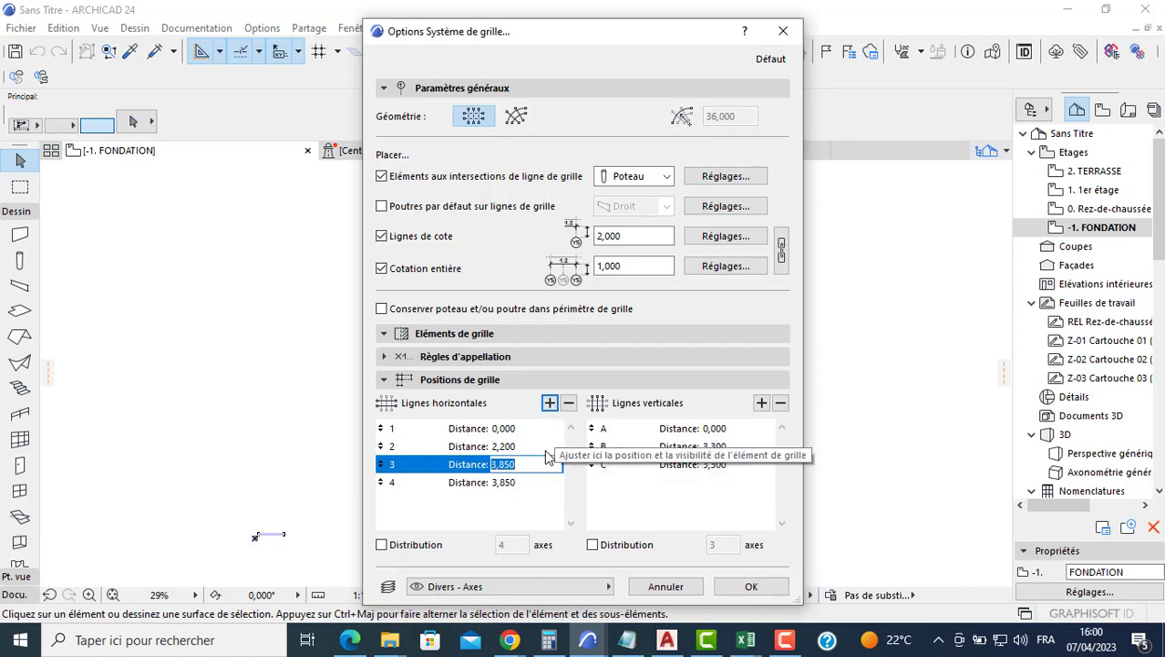
# Set horizontal line 4's distance to 3,750 and add a fifth horizontal line with a distance of 3,000.
pyautogui.click(522, 485)
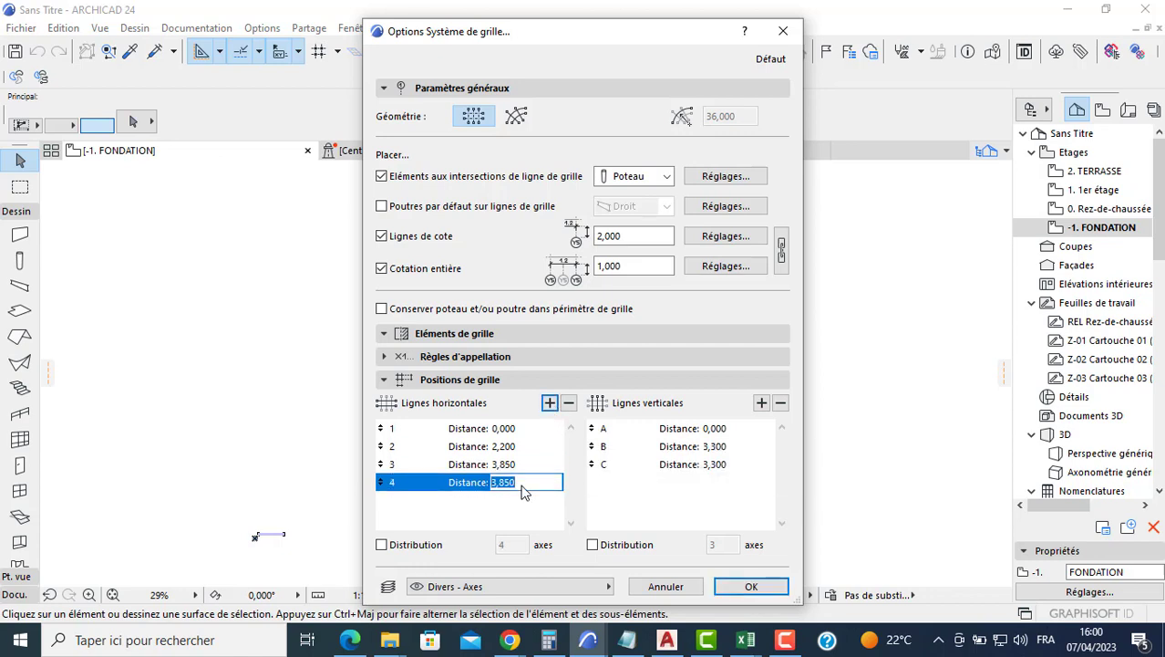
pyautogui.write('3,75')
pyautogui.click(549, 404)
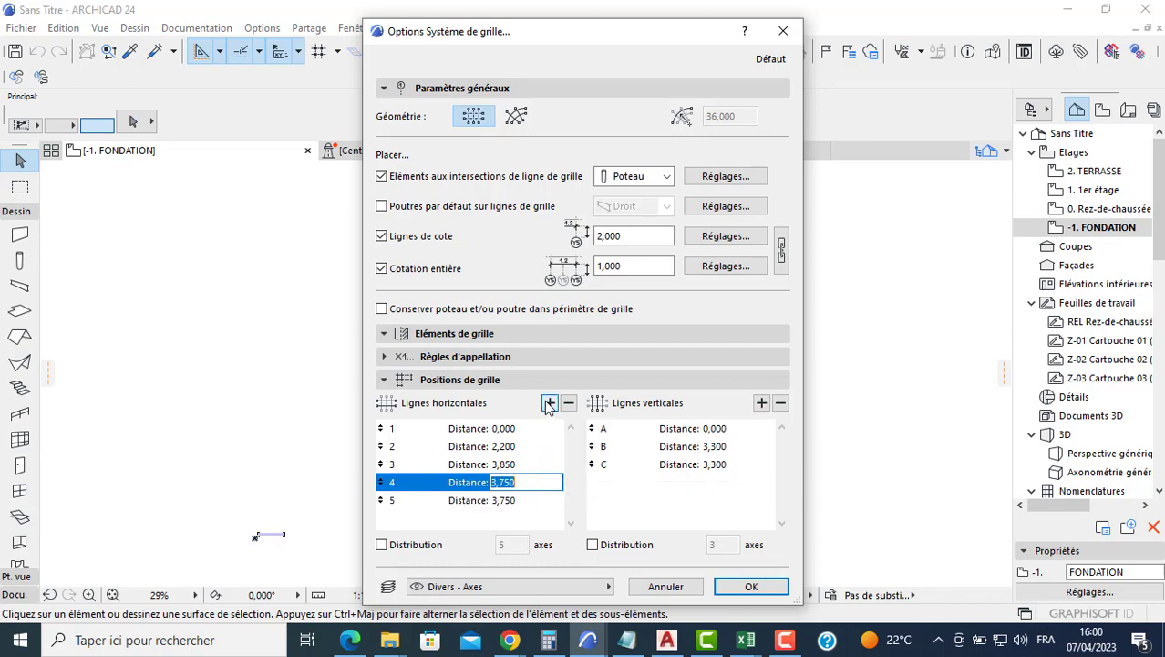
pyautogui.click(532, 500)
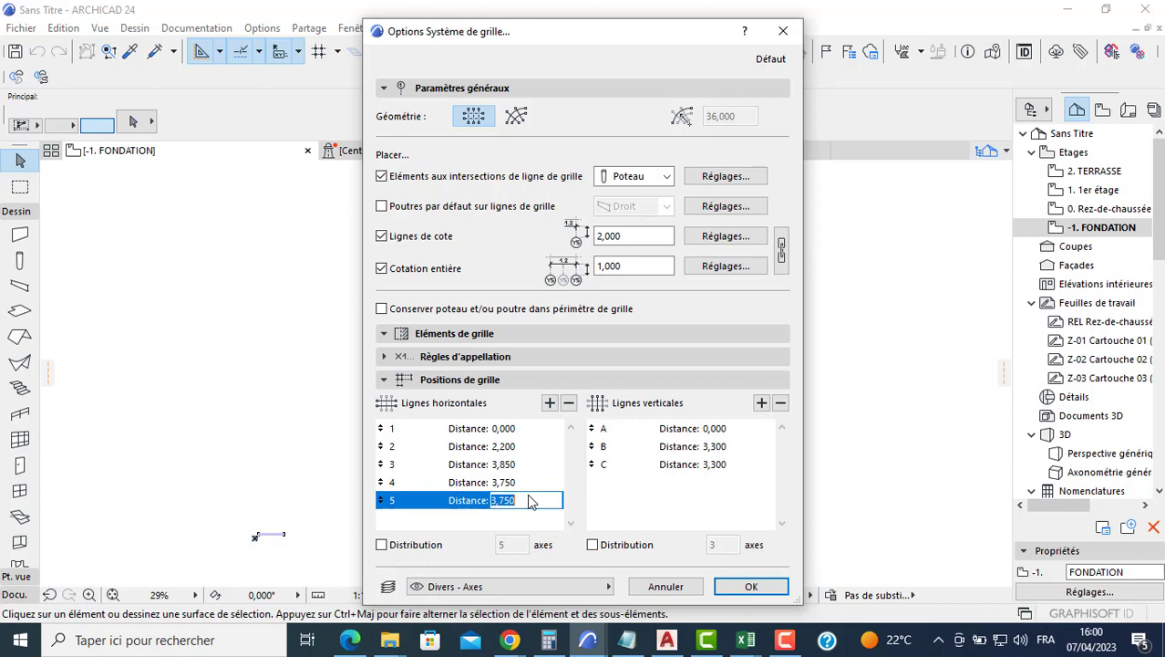
pyautogui.write('3')
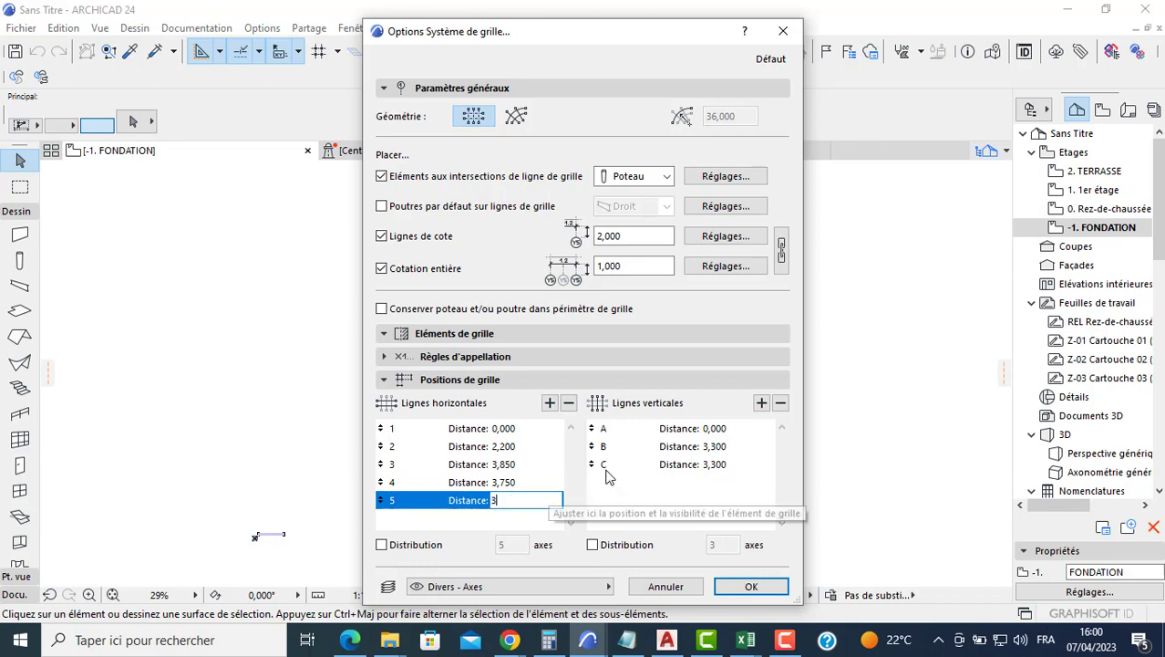
pyautogui.press('Return')
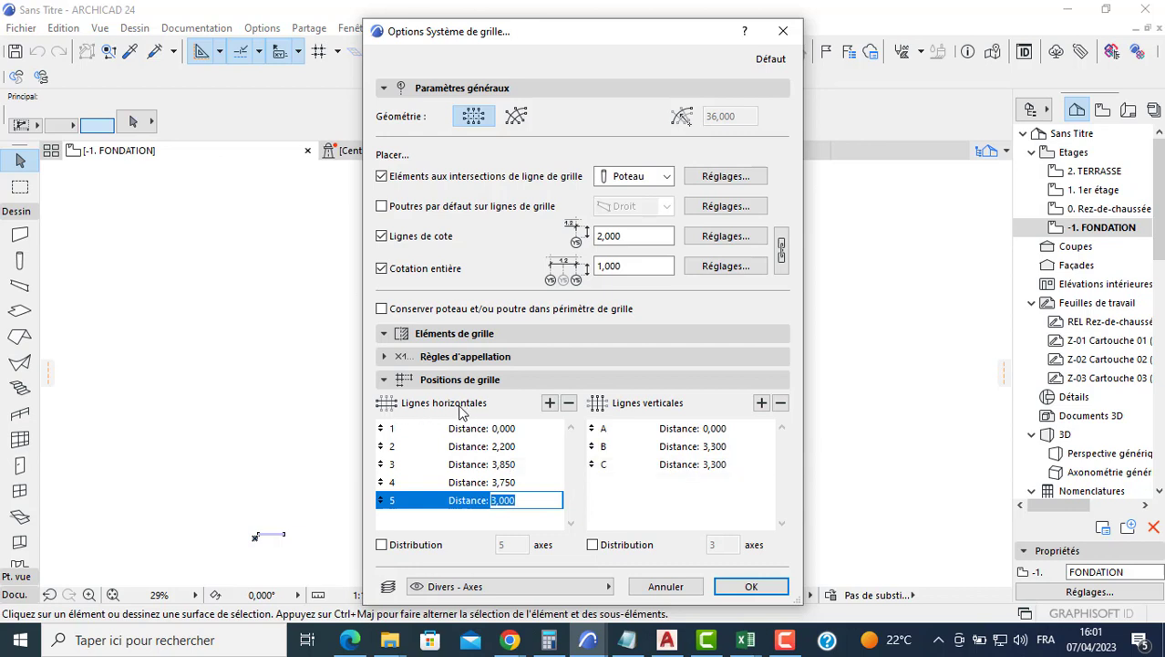
# Set vertical line B's distance to 2,450 and C's to 3,050, add line D at 4,300, and apply the grid settings.
pyautogui.click(727, 447)
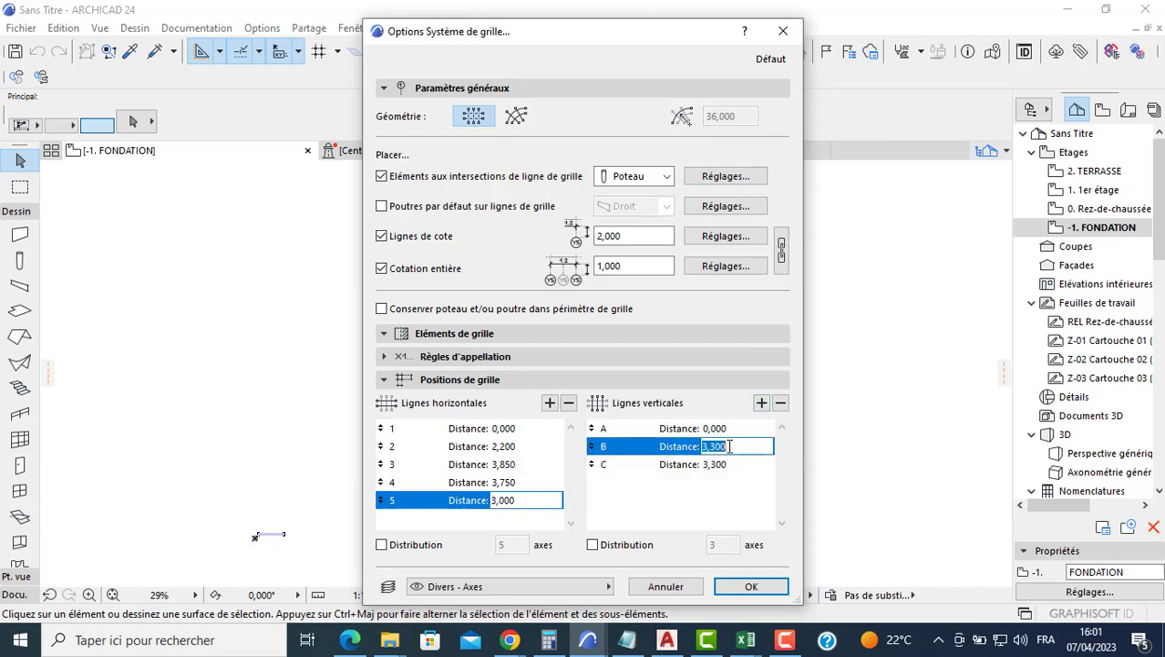
pyautogui.write('2,45')
pyautogui.click(729, 465)
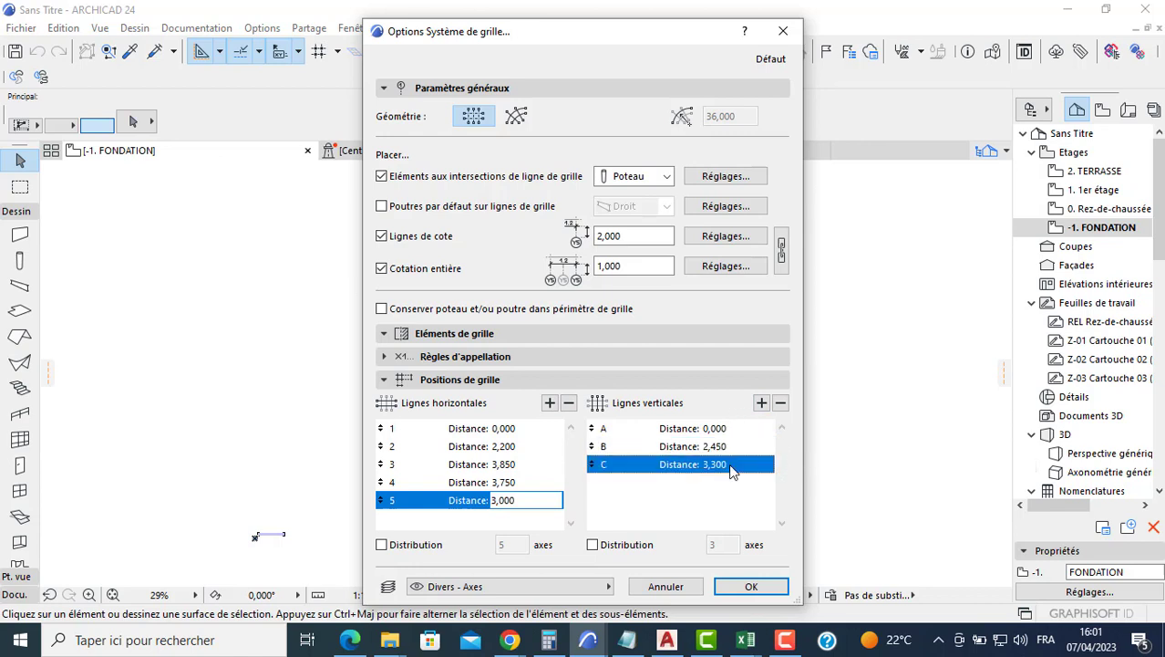
pyautogui.write('3,050')
pyautogui.click(761, 402)
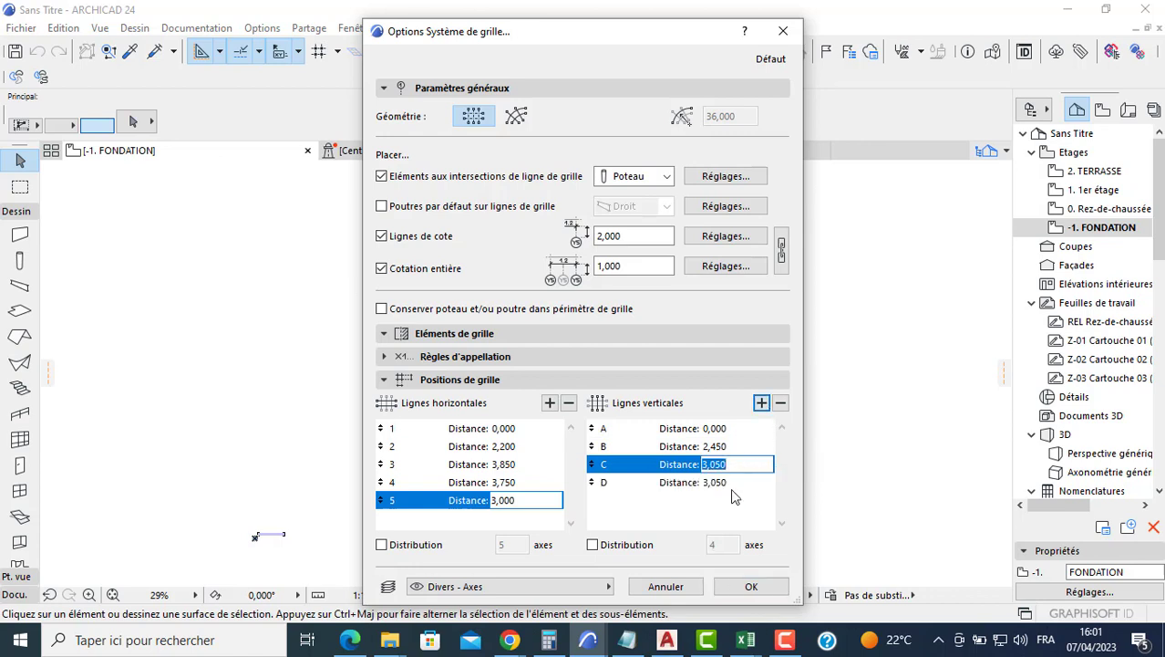
pyautogui.click(732, 483)
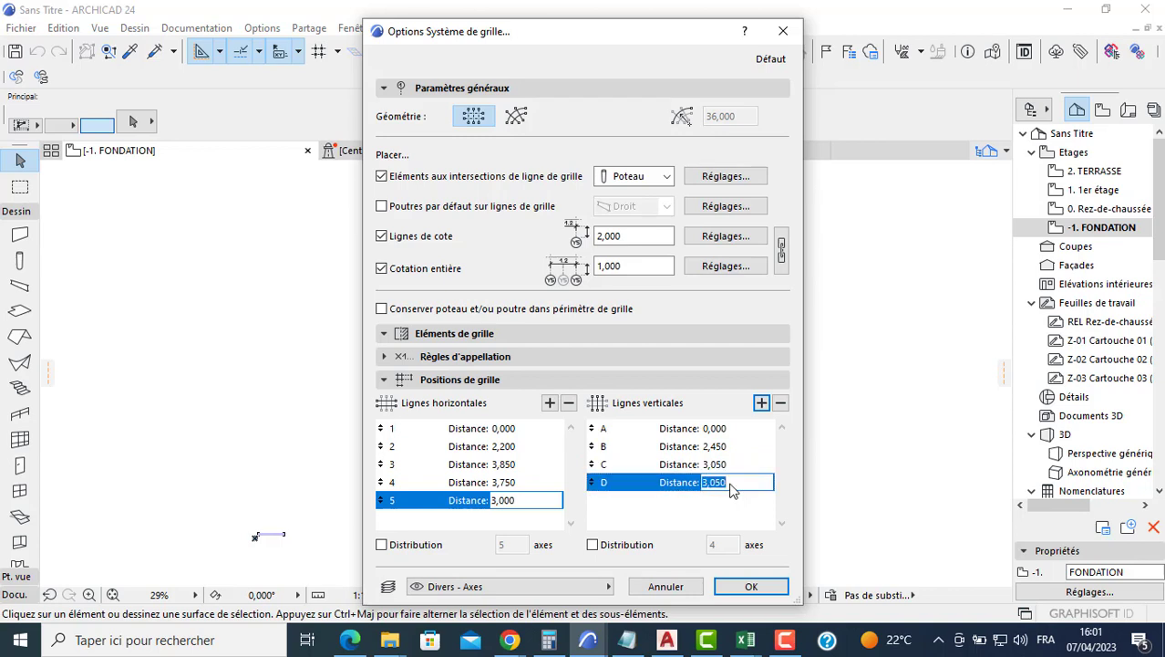
pyautogui.write('4,3')
pyautogui.press('Return')
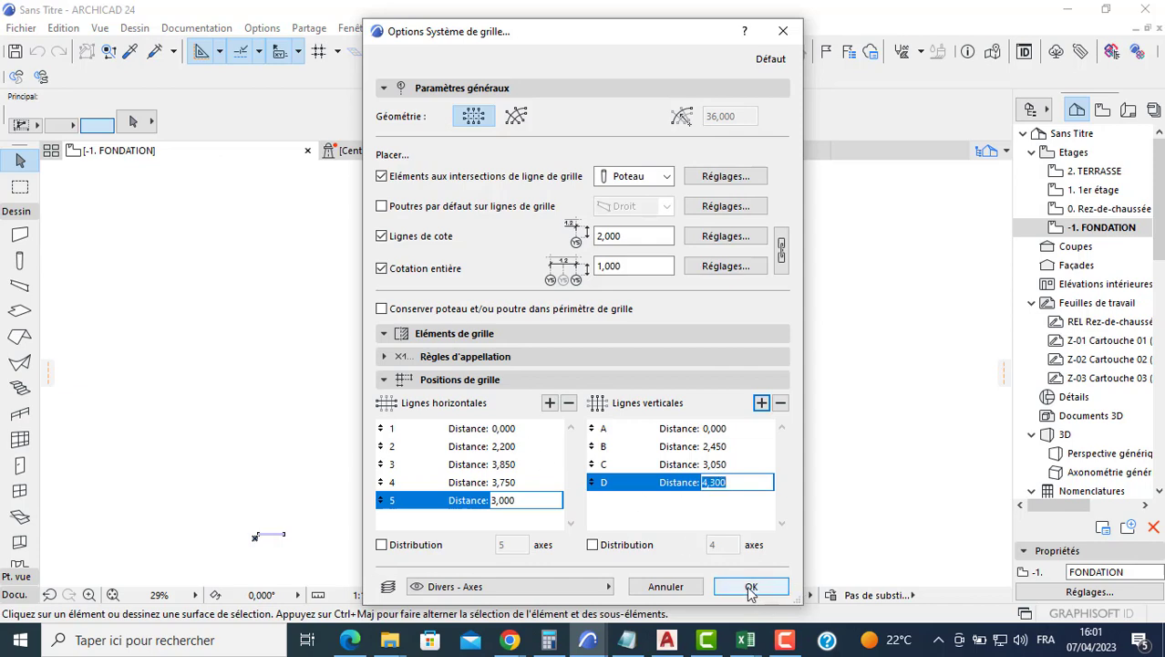
pyautogui.click(750, 588)
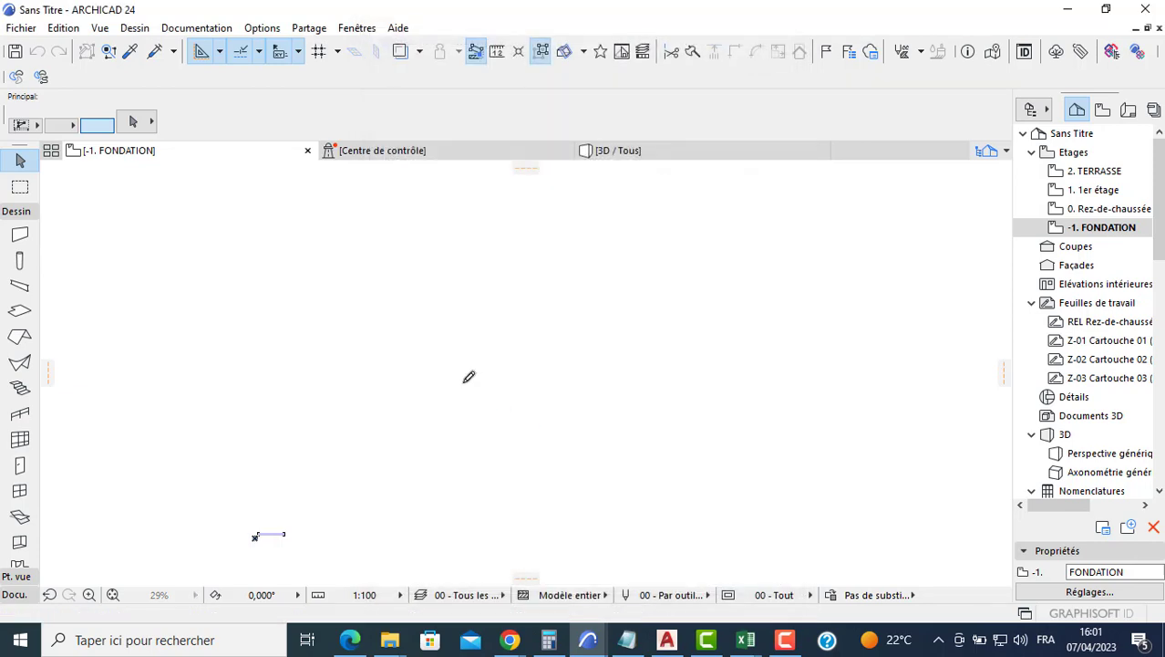
# Place the grid system horizontally in the empty area of the foundation plan, accepting elements created on other stories.
pyautogui.click(586, 315)
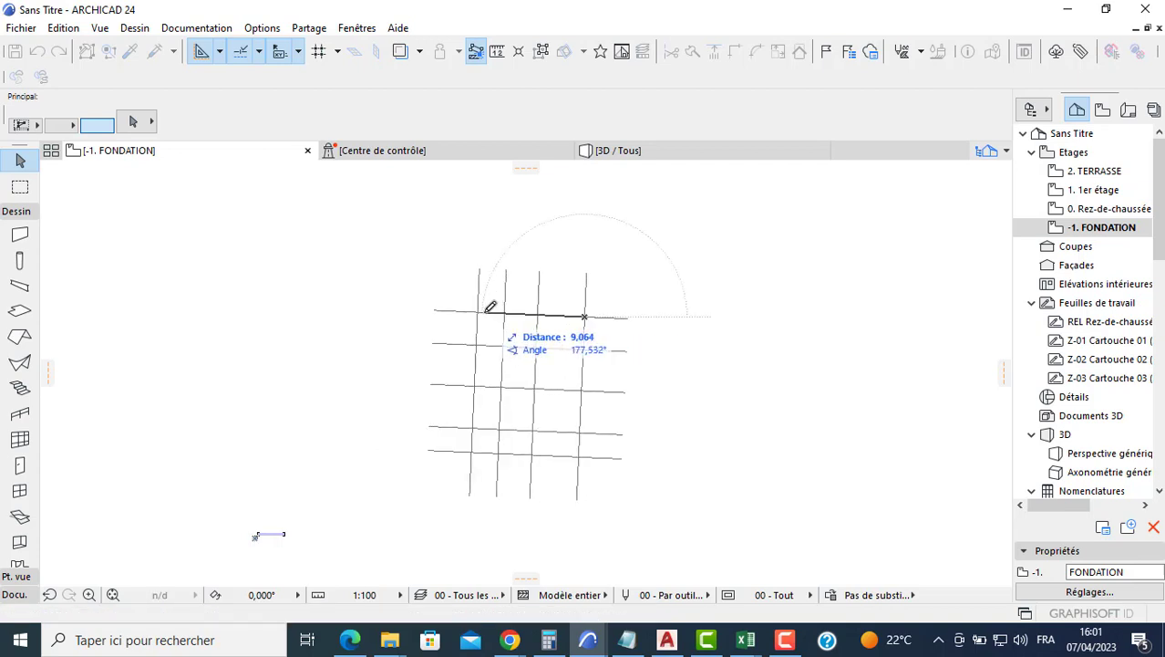
pyautogui.click(477, 314)
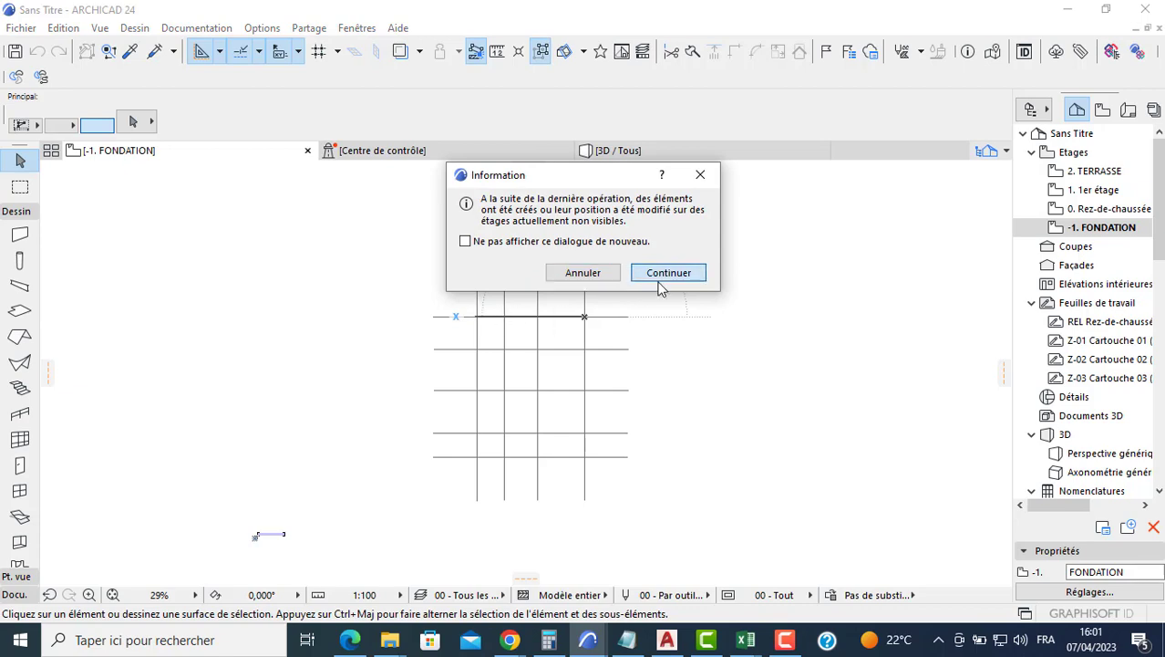
pyautogui.click(665, 273)
# Examine the placed grid's axis markers, dimension lines and intersection columns in the foundation plan.
pyautogui.scroll(6, 522, 314)
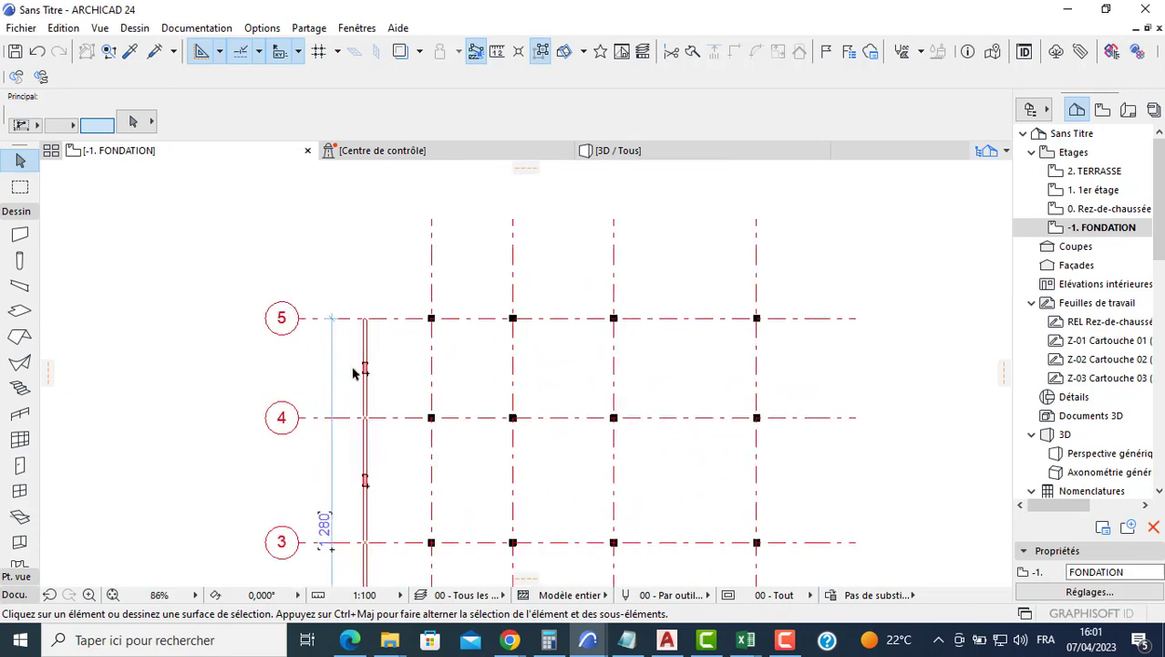
pyautogui.scroll(5, 416, 345)
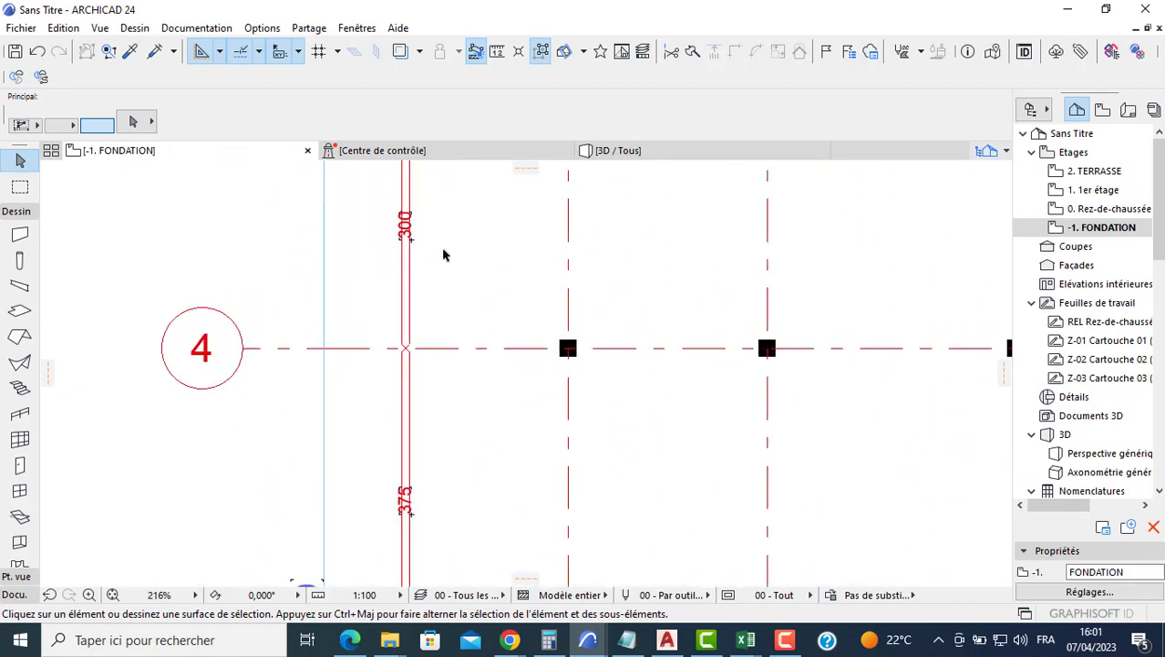
pyautogui.scroll(-3, 444, 251)
pyautogui.moveTo(441, 400); pyautogui.dragTo(440, 253, button='middle')
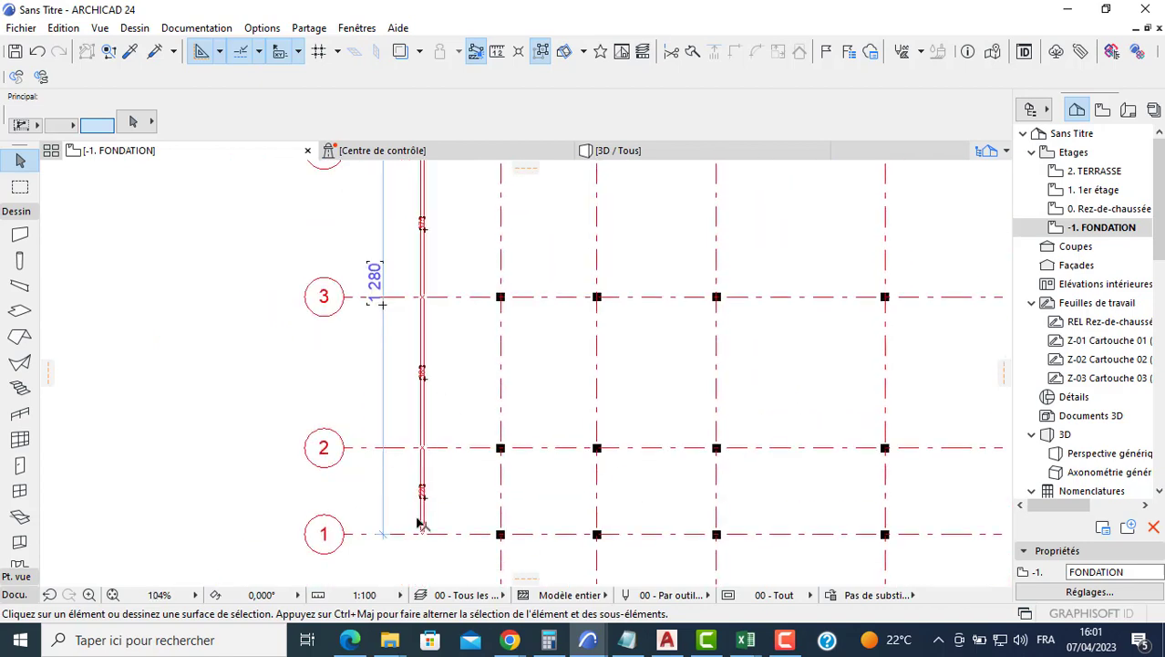
pyautogui.scroll(1, 420, 531)
pyautogui.scroll(-9, 422, 527)
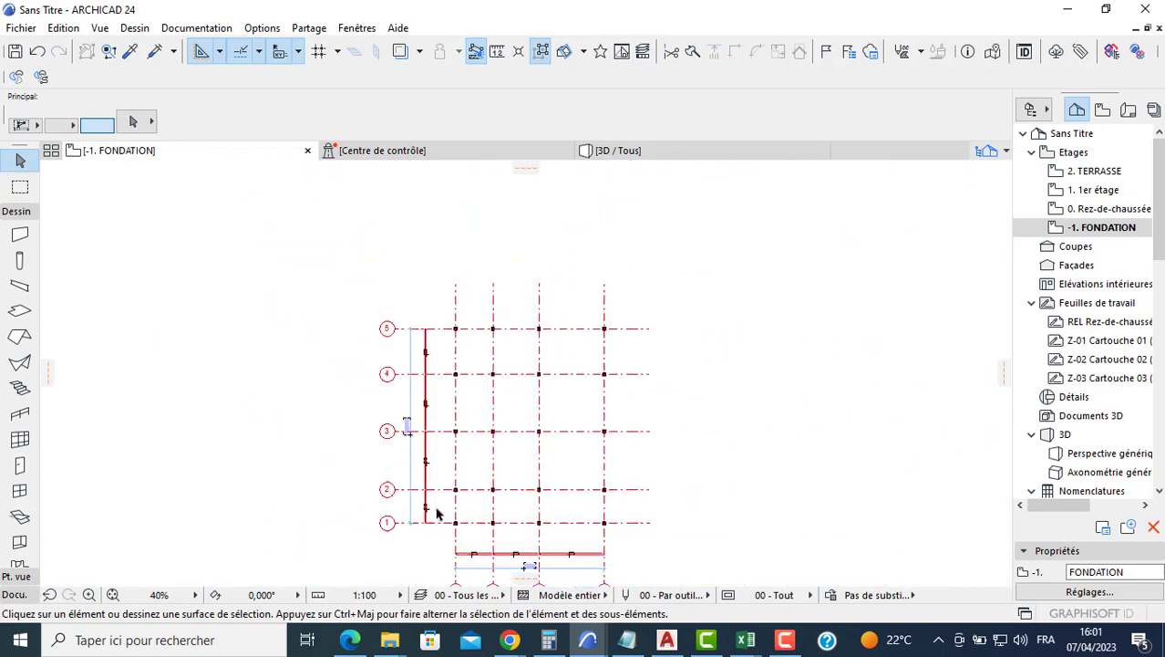
pyautogui.click(619, 349)
pyautogui.moveTo(502, 431); pyautogui.dragTo(504, 393, button='middle')
pyautogui.scroll(-3, 504, 392)
pyautogui.click(600, 276)
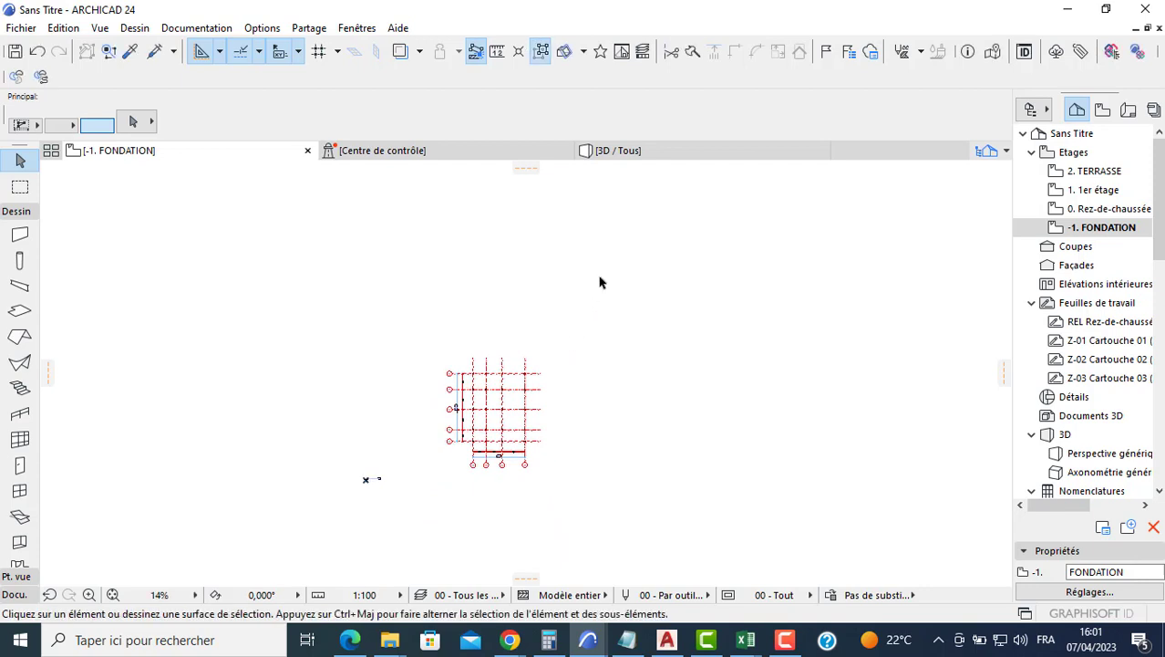
# Examine the grid's columns and how they stack across the stories in 3D.
pyautogui.click(640, 153)
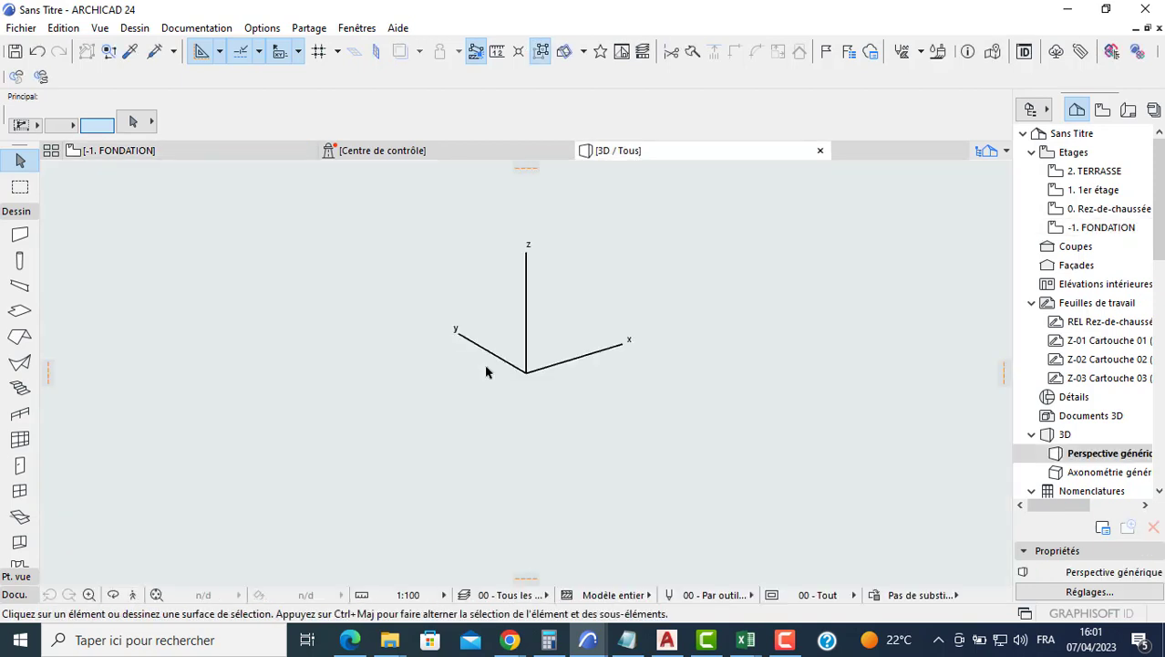
pyautogui.scroll(6, 477, 378)
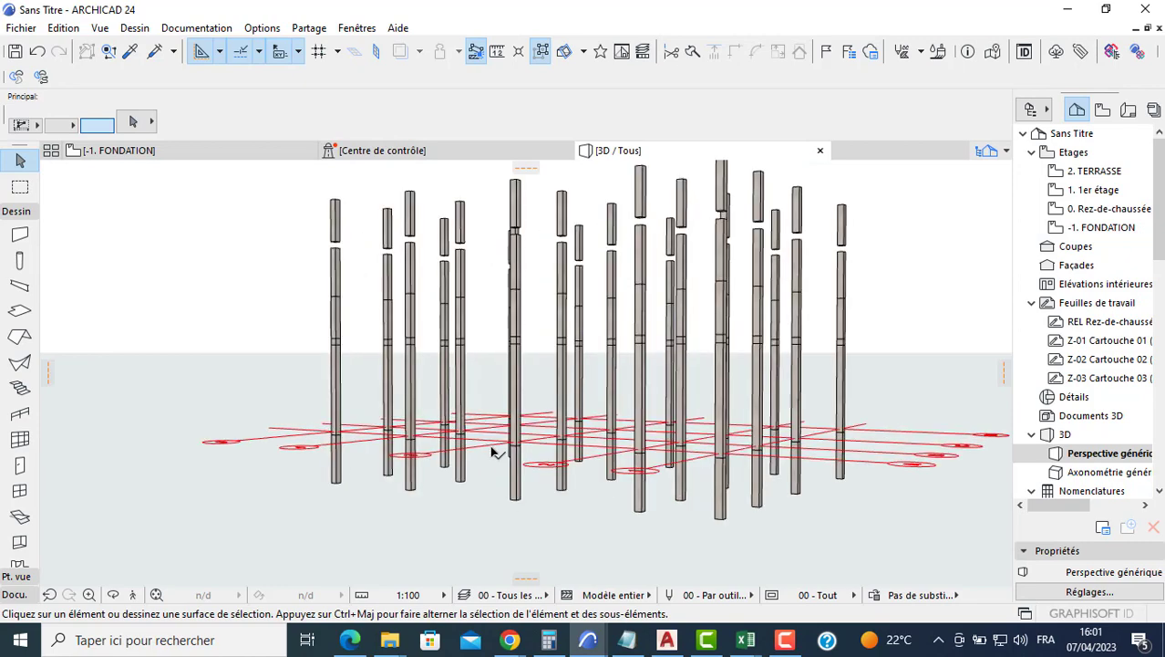
pyautogui.scroll(3, 497, 453)
pyautogui.scroll(-4, 524, 461)
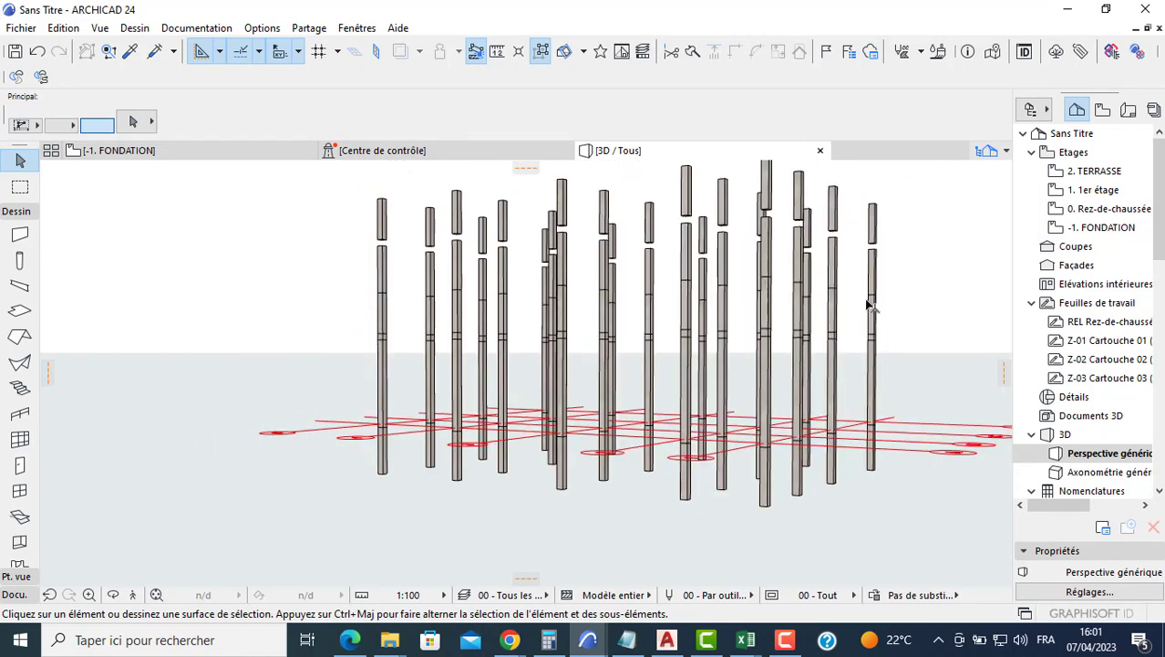
# On the -1. FONDATION story, select all columns and link their tops to 0. Rez-de-chaussée.
pyautogui.doubleClick(1085, 227)
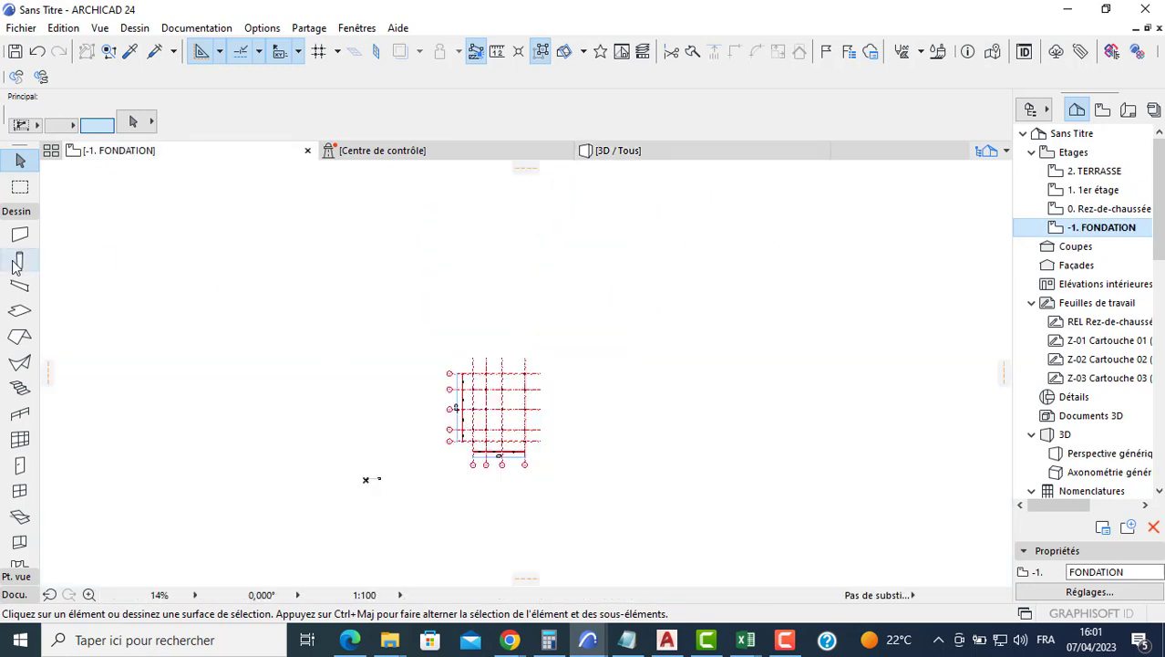
pyautogui.doubleClick(17, 261)
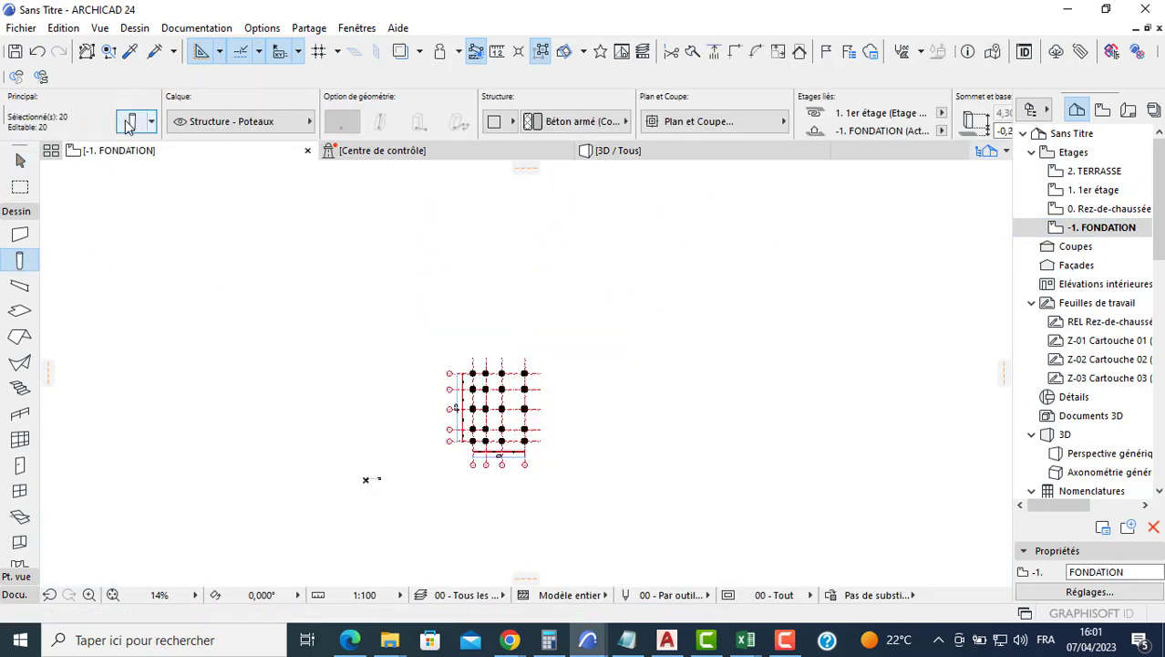
pyautogui.hotkey('ctrl', 't')
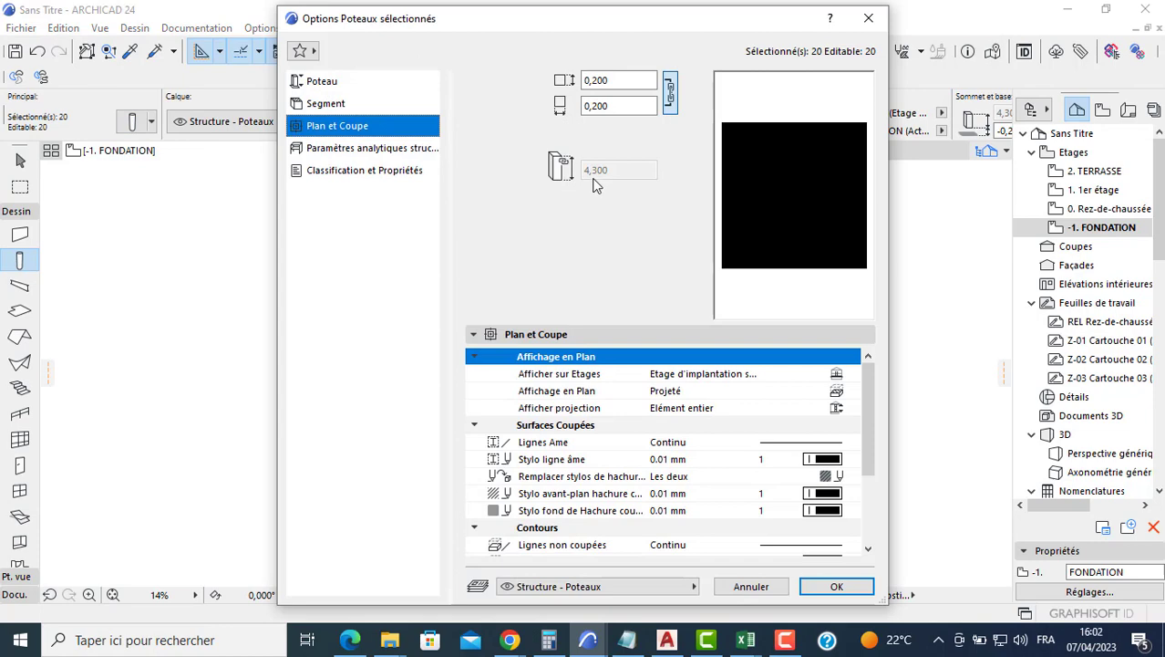
pyautogui.click(340, 103)
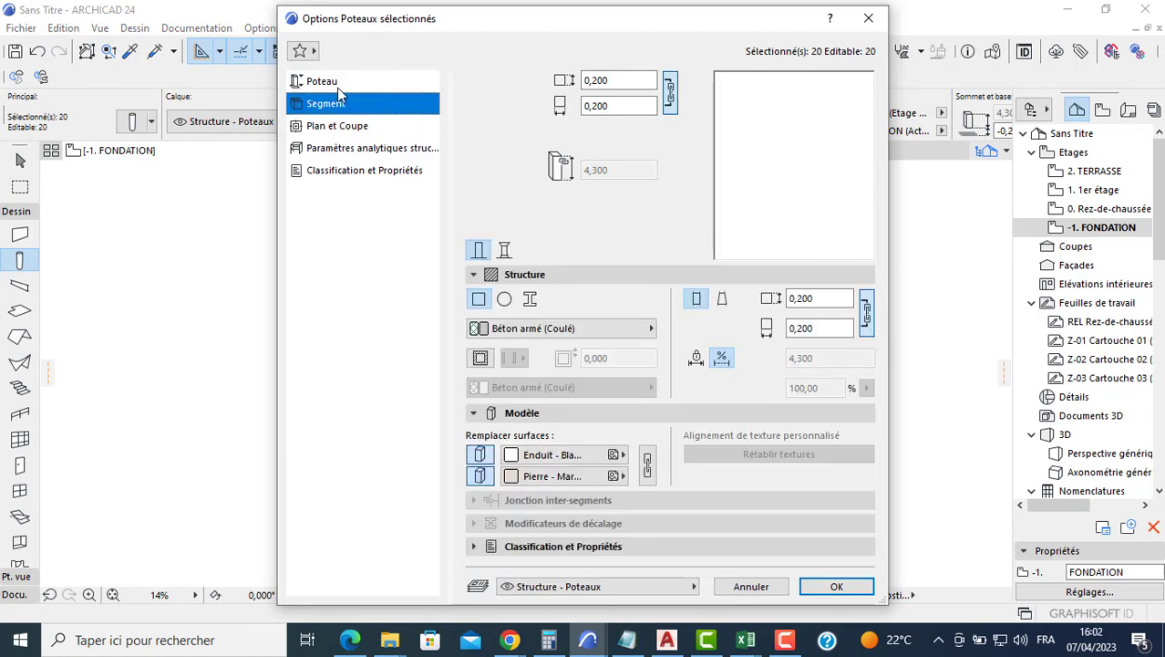
pyautogui.click(339, 84)
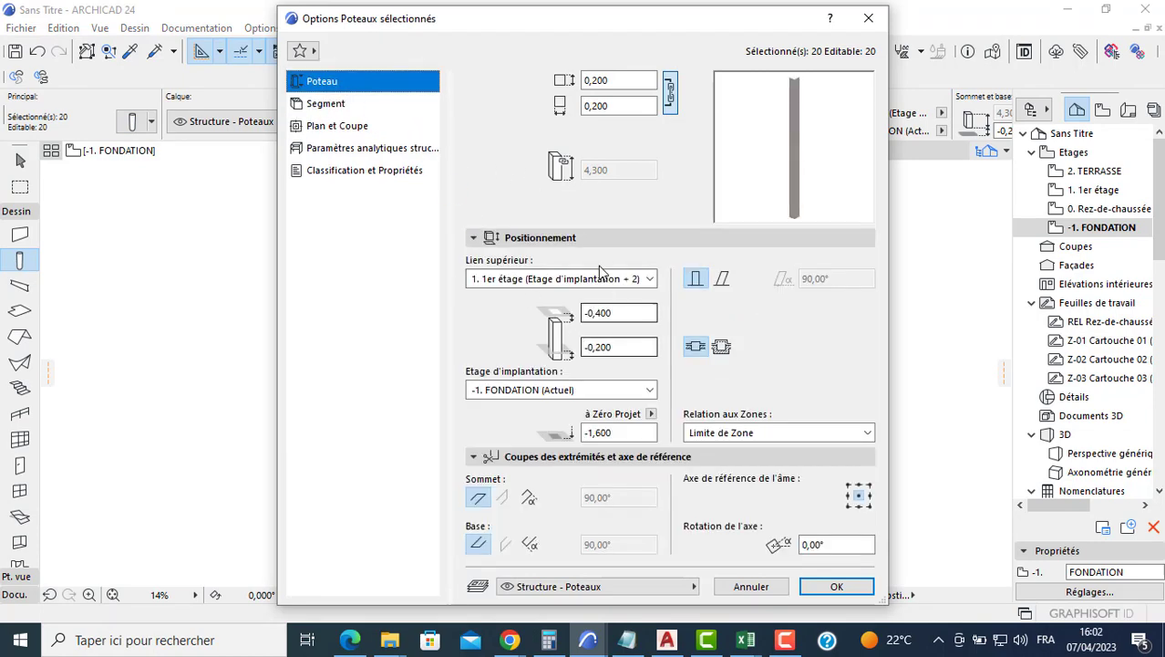
pyautogui.click(571, 278)
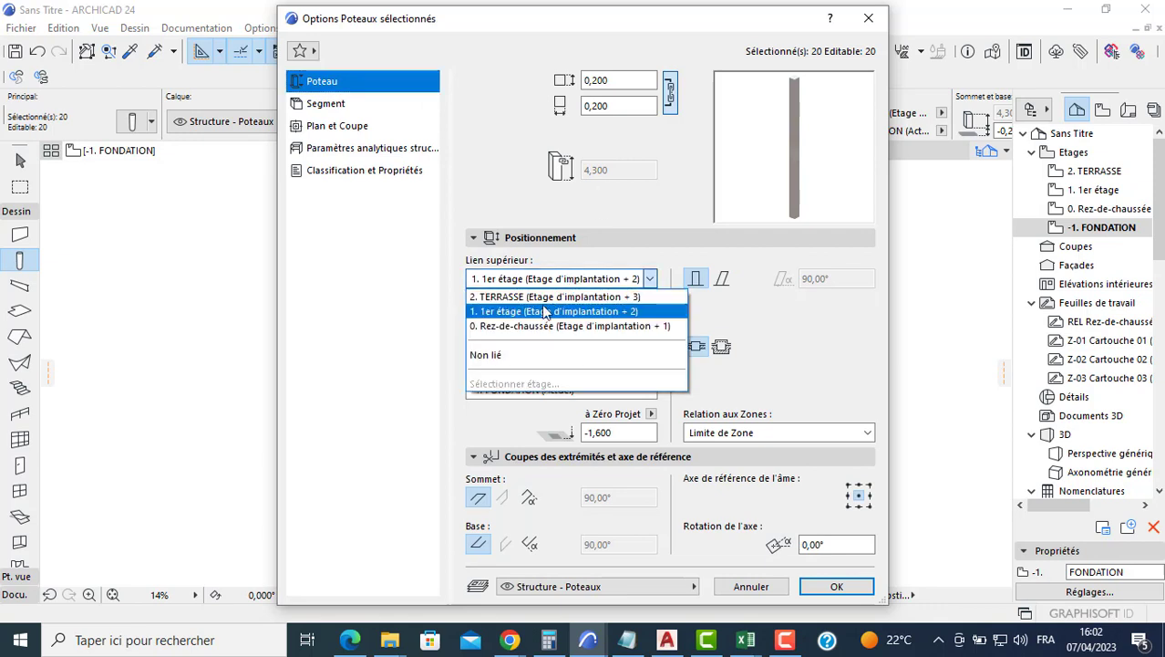
pyautogui.click(565, 325)
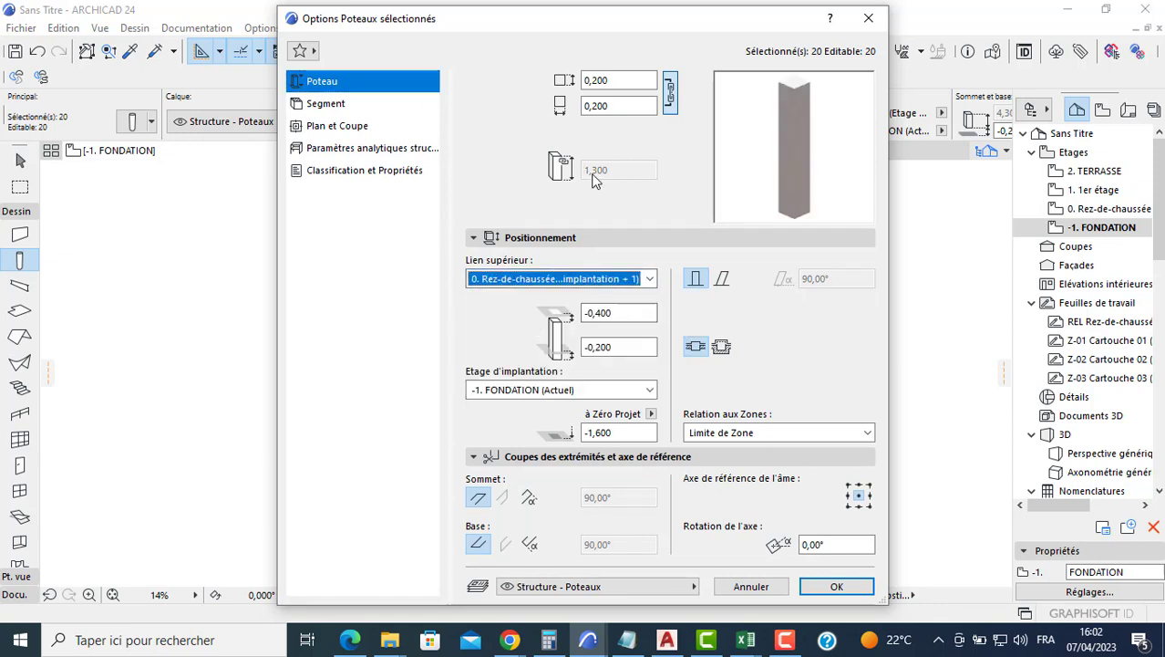
pyautogui.click(837, 588)
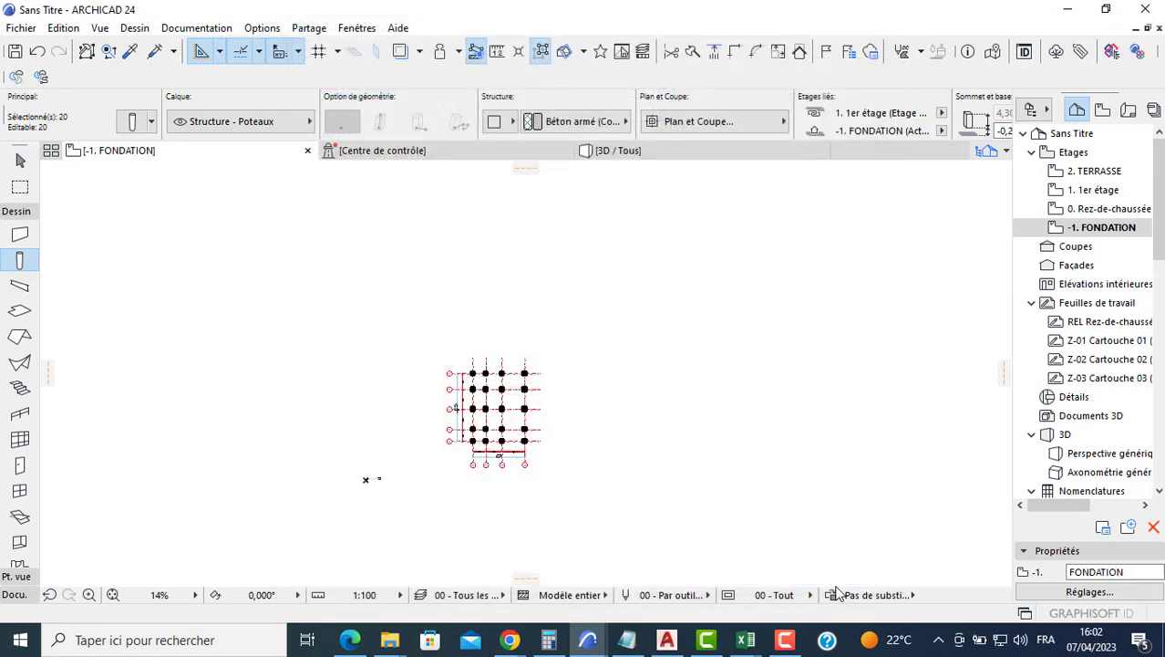
pyautogui.press('Escape')
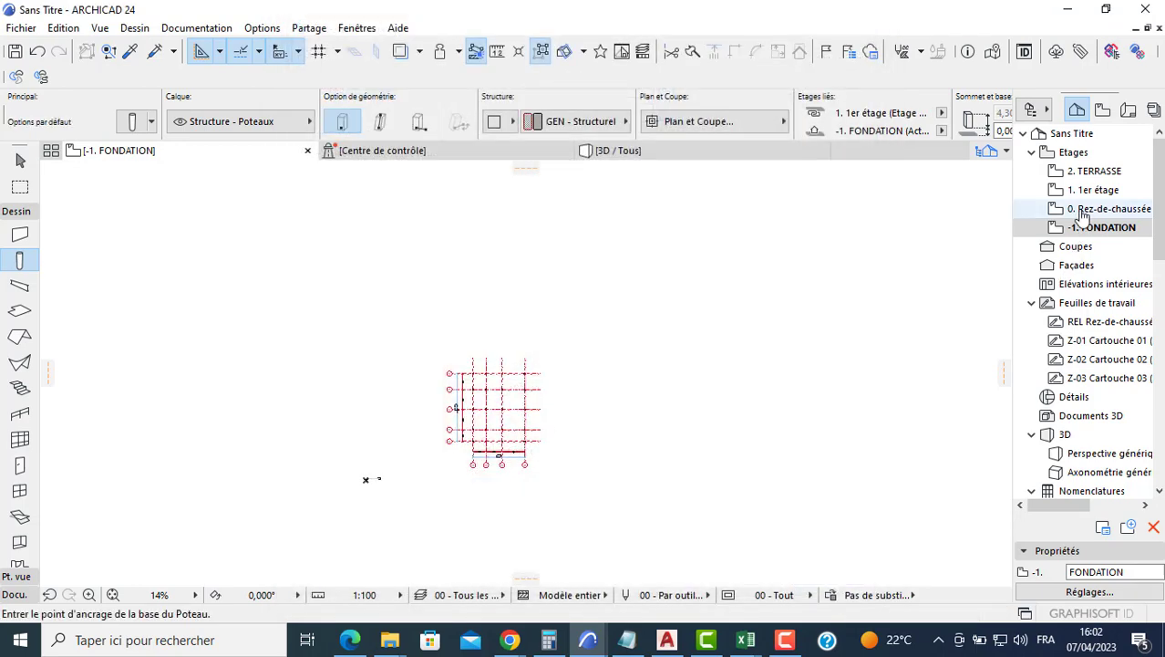
# On the 0. Rez-de-chaussée story, select all columns and set their top link to 1. 1er étage.
pyautogui.doubleClick(1083, 214)
pyautogui.hotkey('ctrl', 'a')
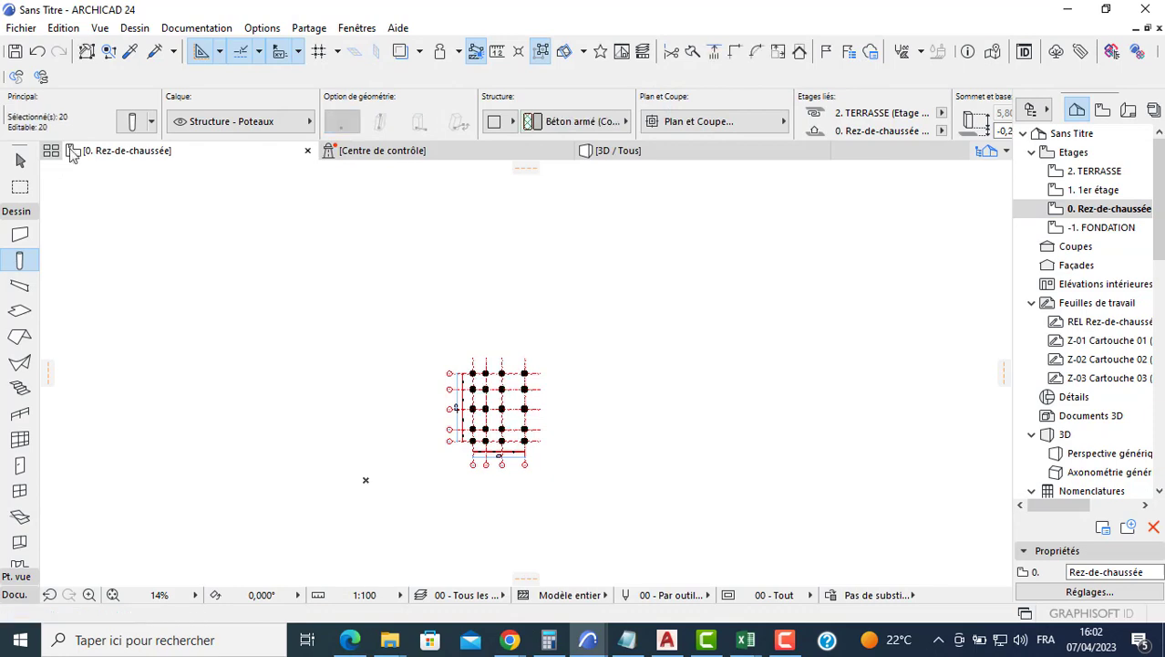
pyautogui.click(133, 122)
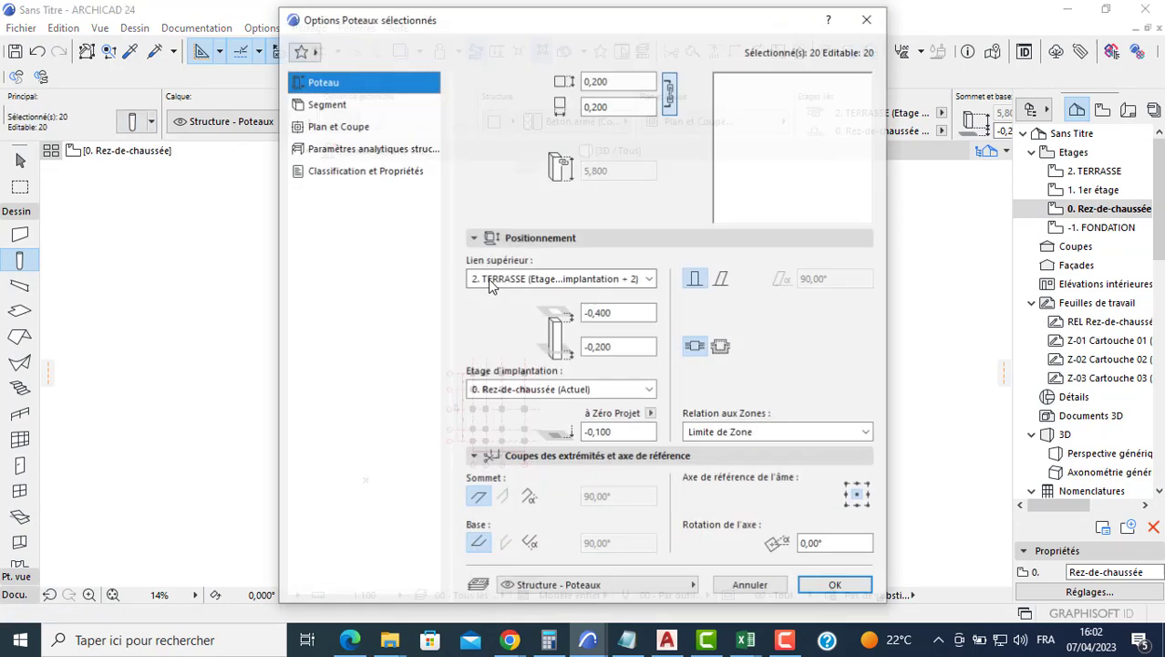
pyautogui.click(508, 279)
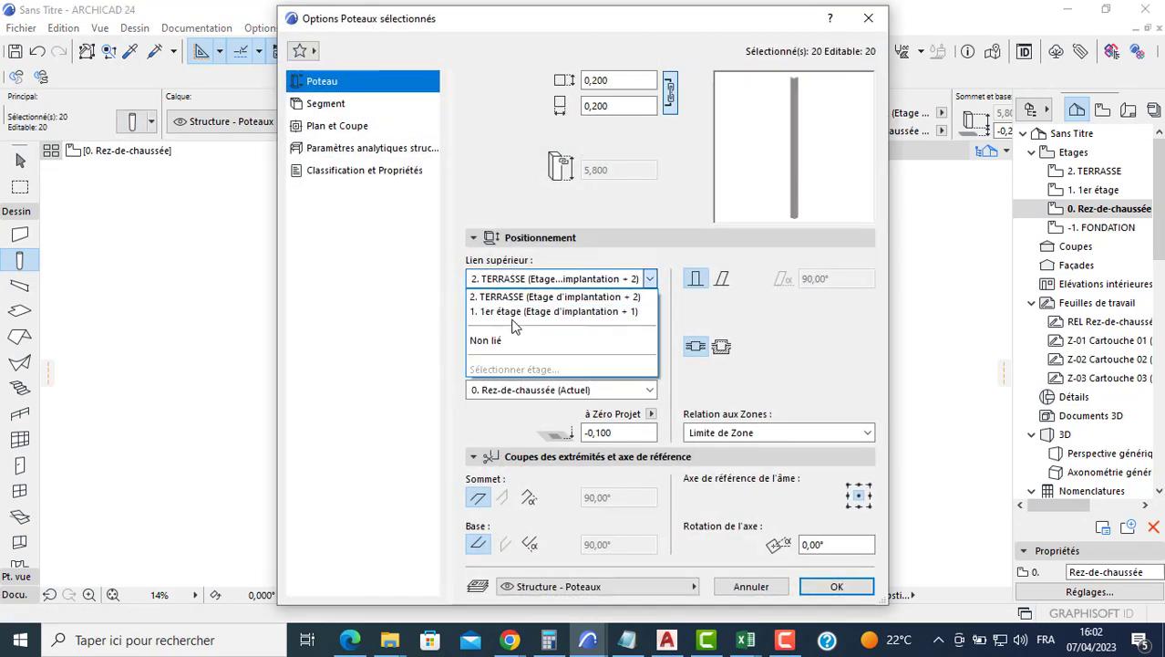
pyautogui.click(512, 312)
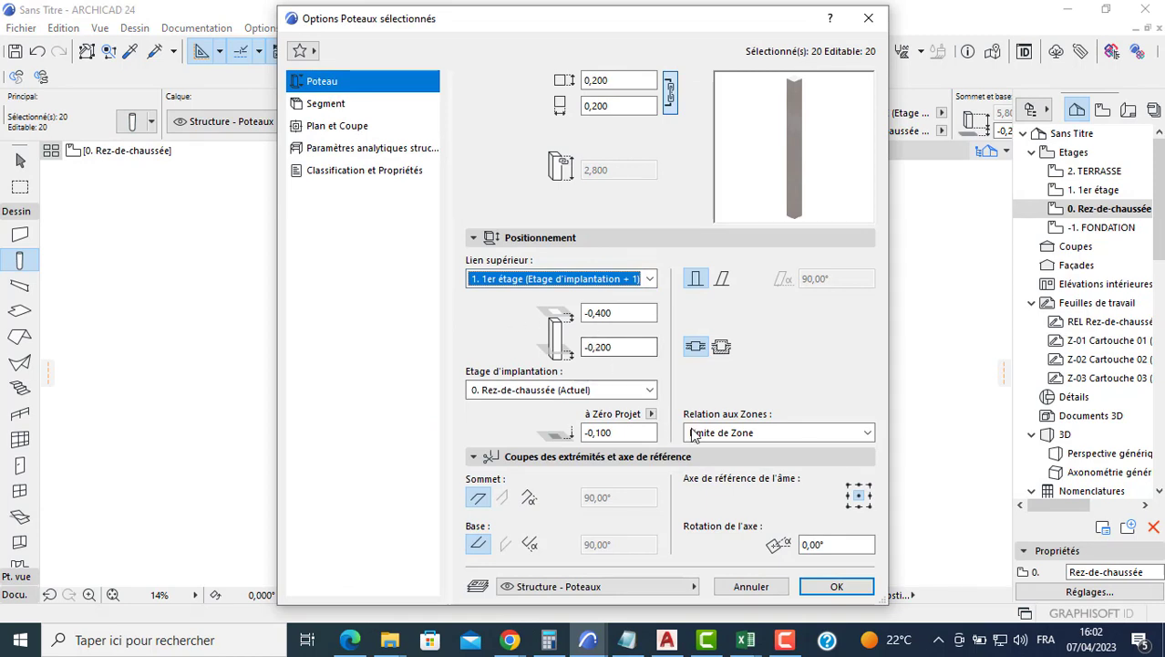
# Set the ground-floor columns' top offset to -0,200, base offset to 0,000 and base height to Project Zero to 0,100, and apply.
pyautogui.click(628, 315)
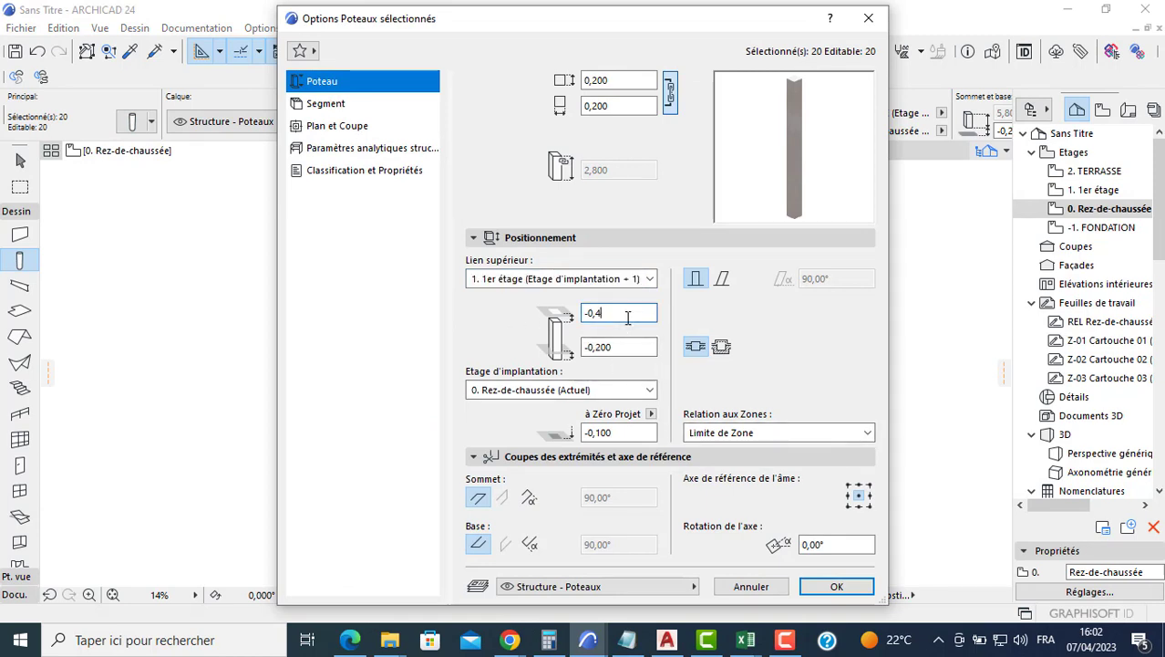
pyautogui.write('0,200')
pyautogui.doubleClick(619, 349)
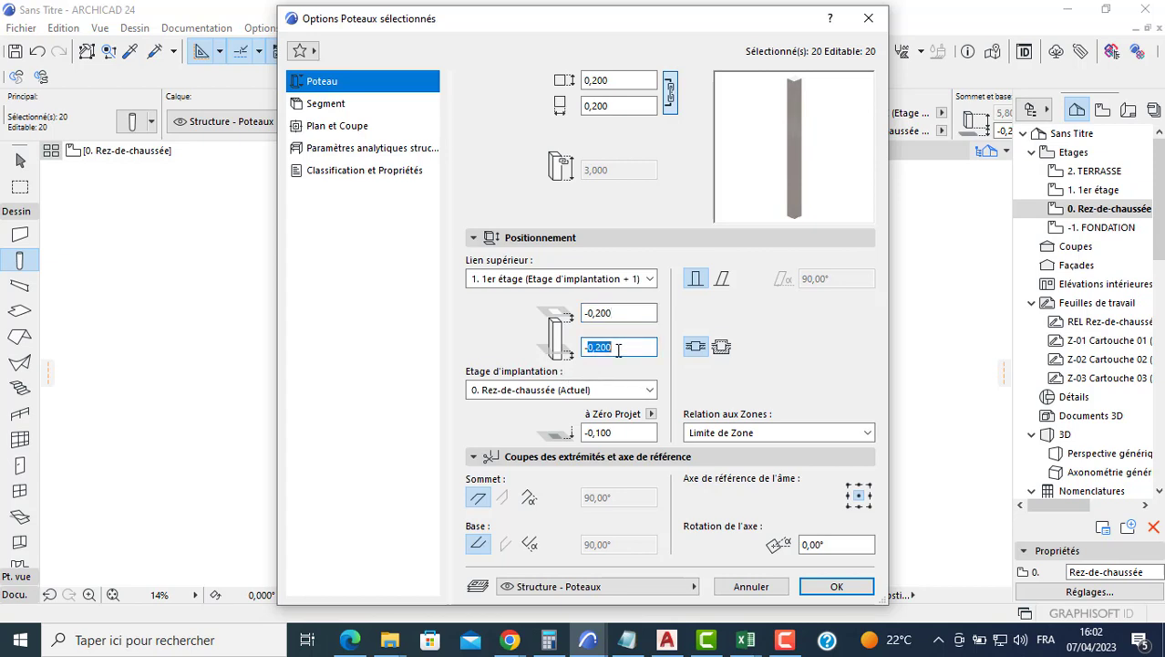
pyautogui.write('-0,200')
pyautogui.doubleClick(624, 347)
pyautogui.write('0')
pyautogui.press('Tab')
pyautogui.press('Tab')
pyautogui.write('0,100')
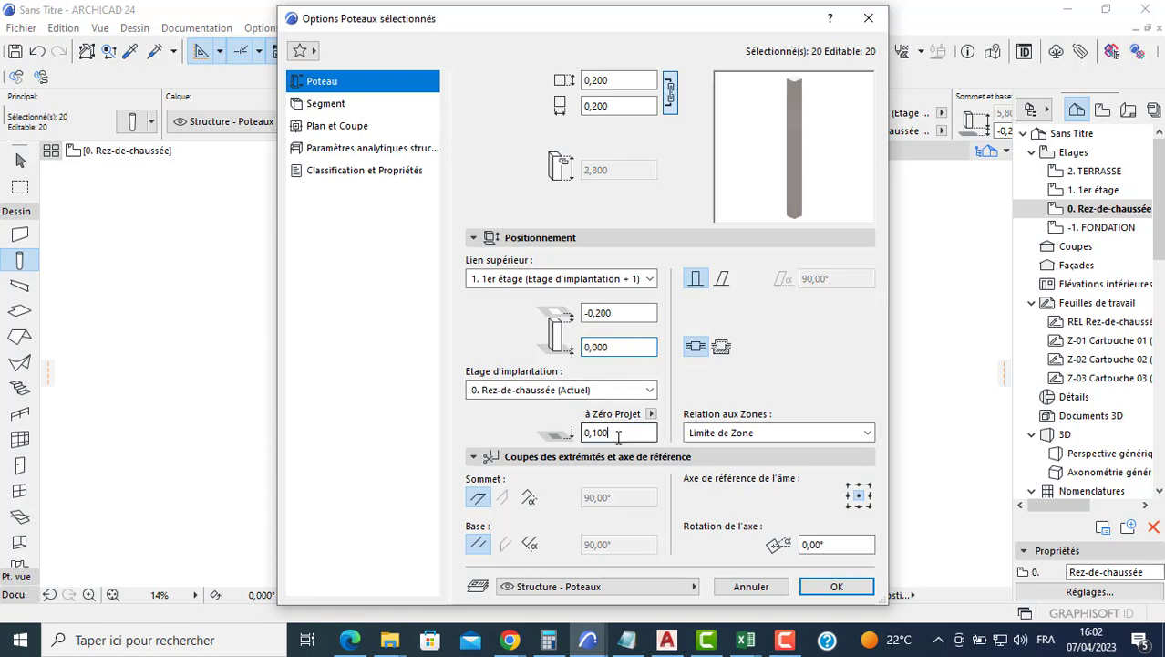
pyautogui.click(837, 587)
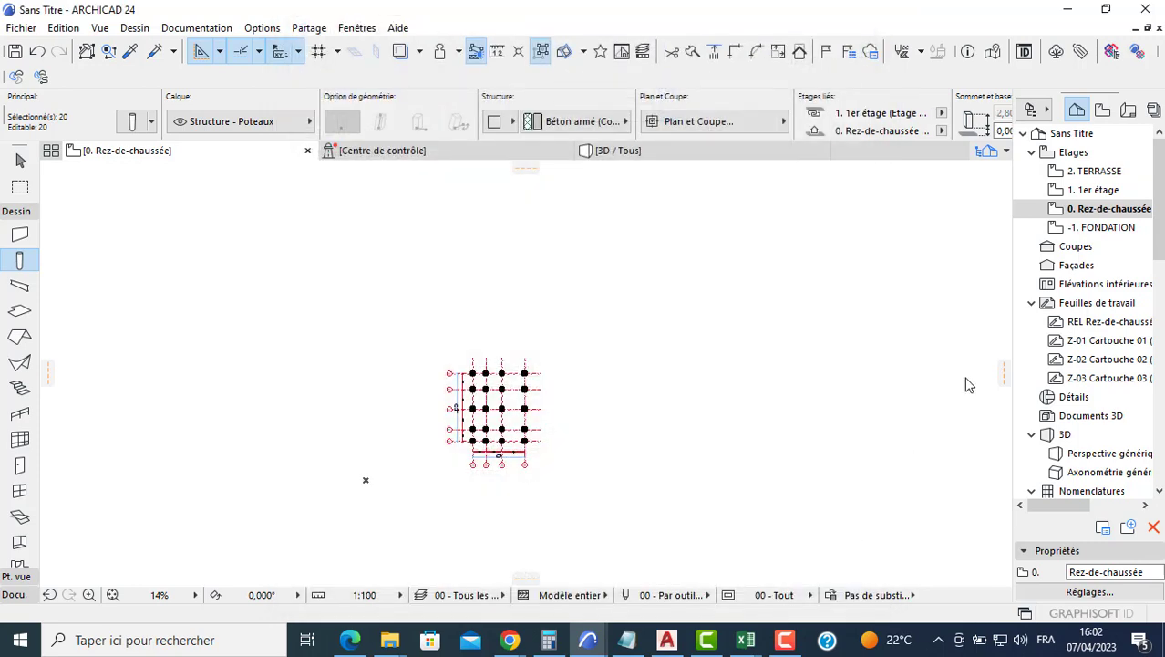
# On the 1. 1er étage story, select all columns and set their base offset to 0,000 and height to 1,200.
pyautogui.doubleClick(1092, 190)
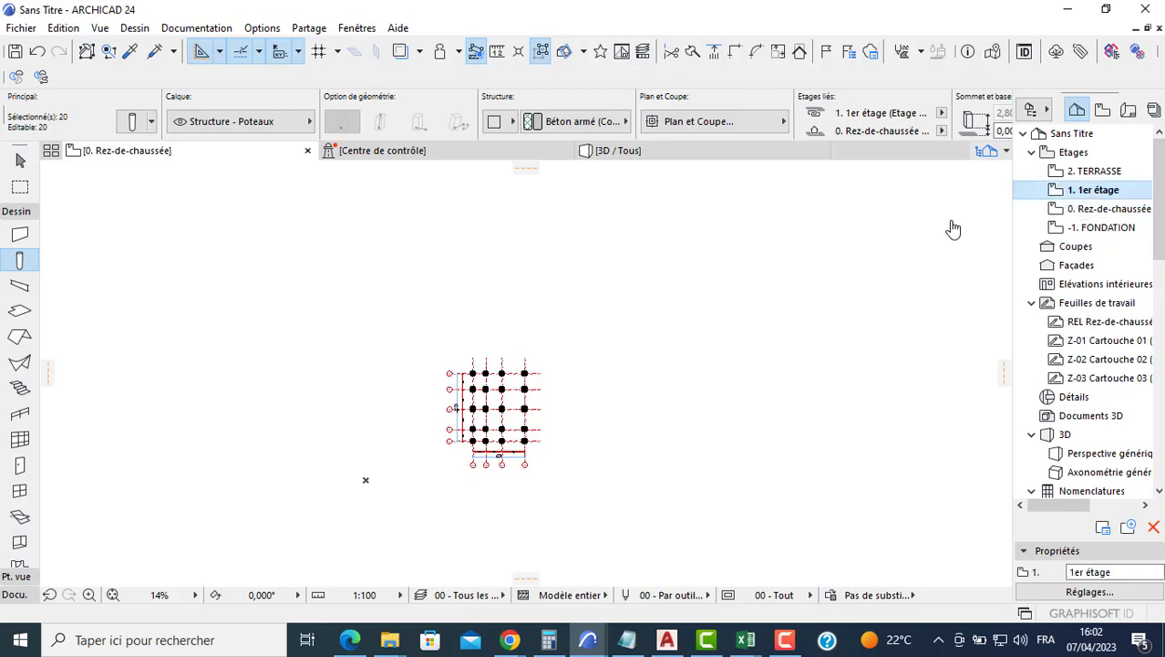
pyautogui.hotkey('ctrl', 'v')
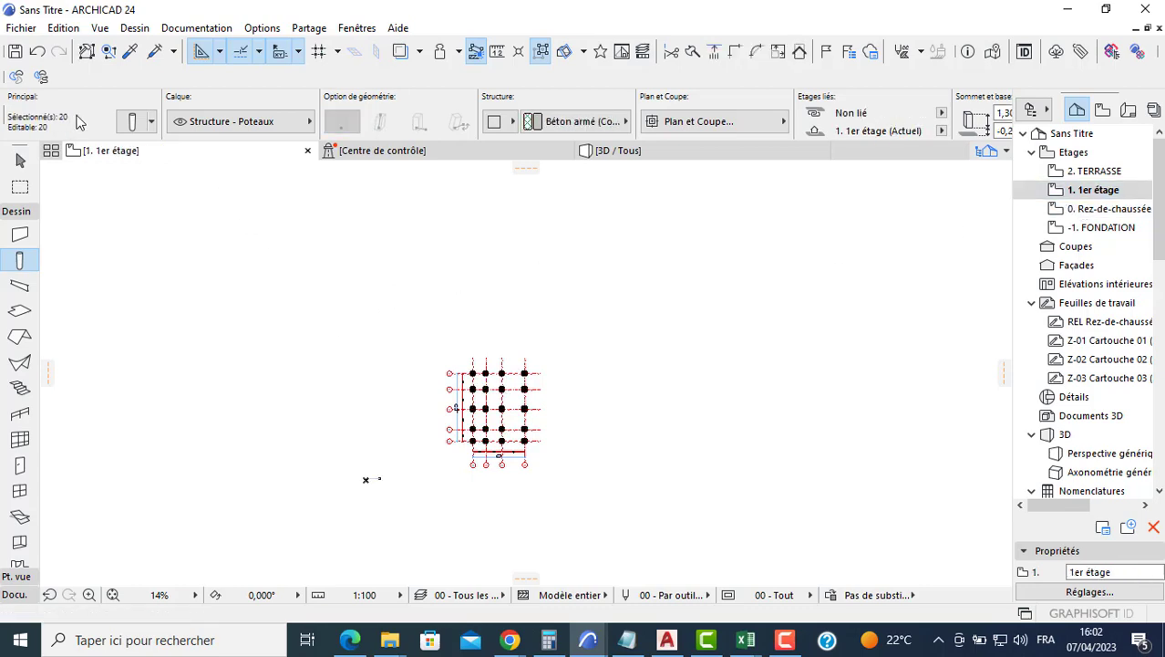
pyautogui.click(133, 121)
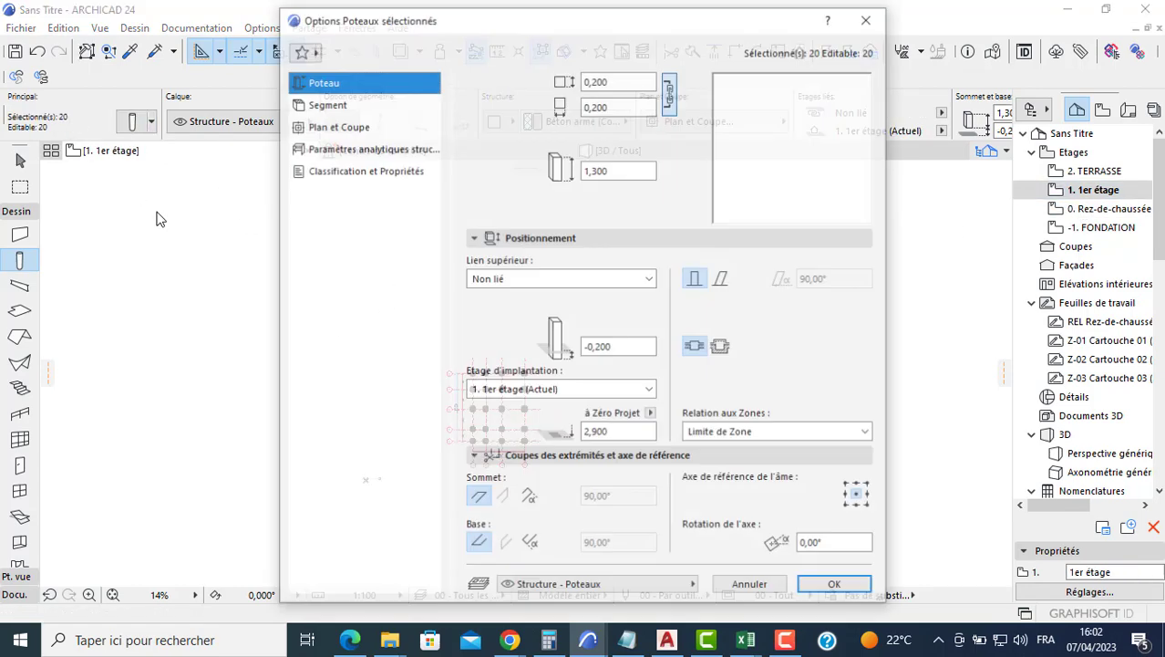
pyautogui.click(614, 345)
pyautogui.write('0')
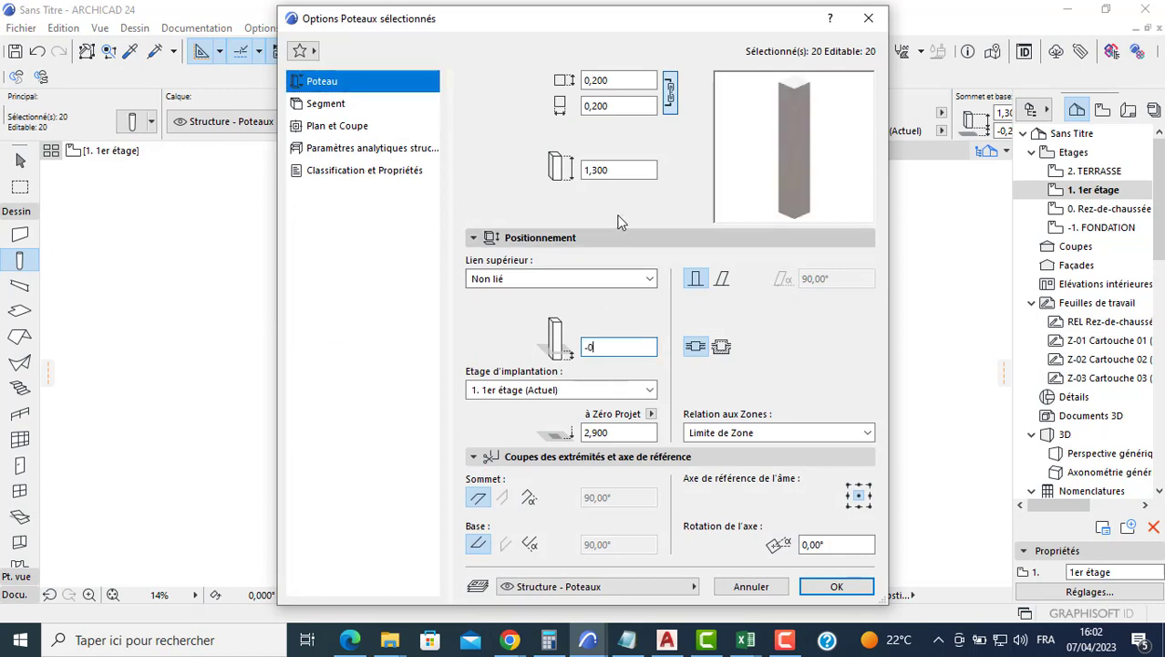
pyautogui.click(609, 172)
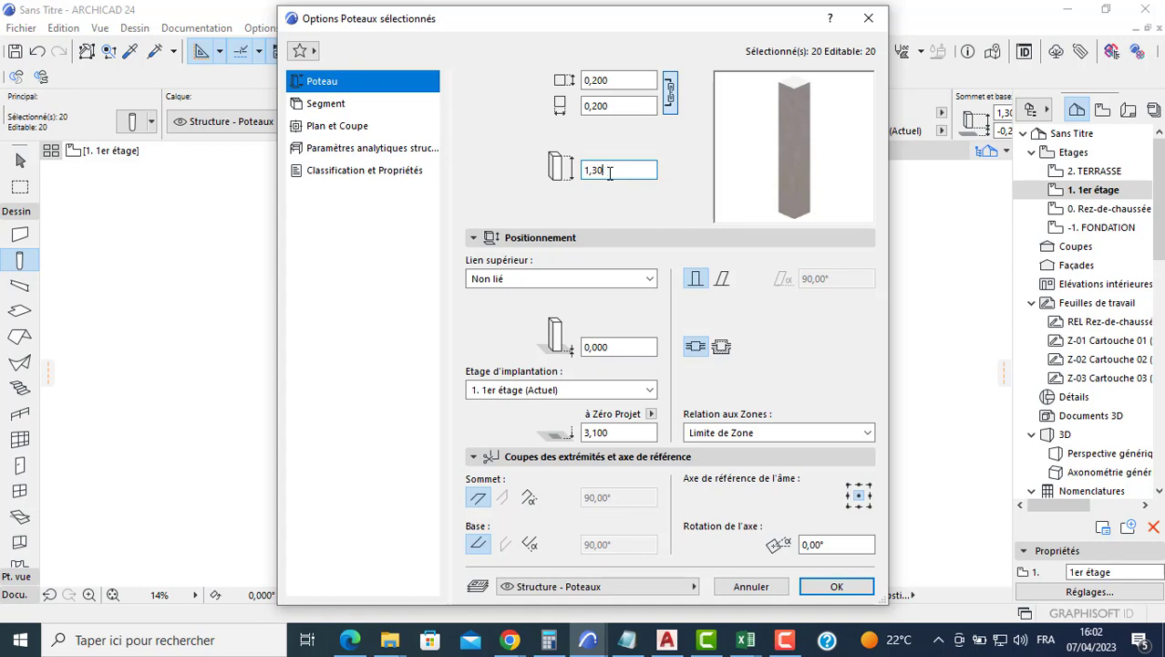
pyautogui.write('1,200')
pyautogui.click(830, 587)
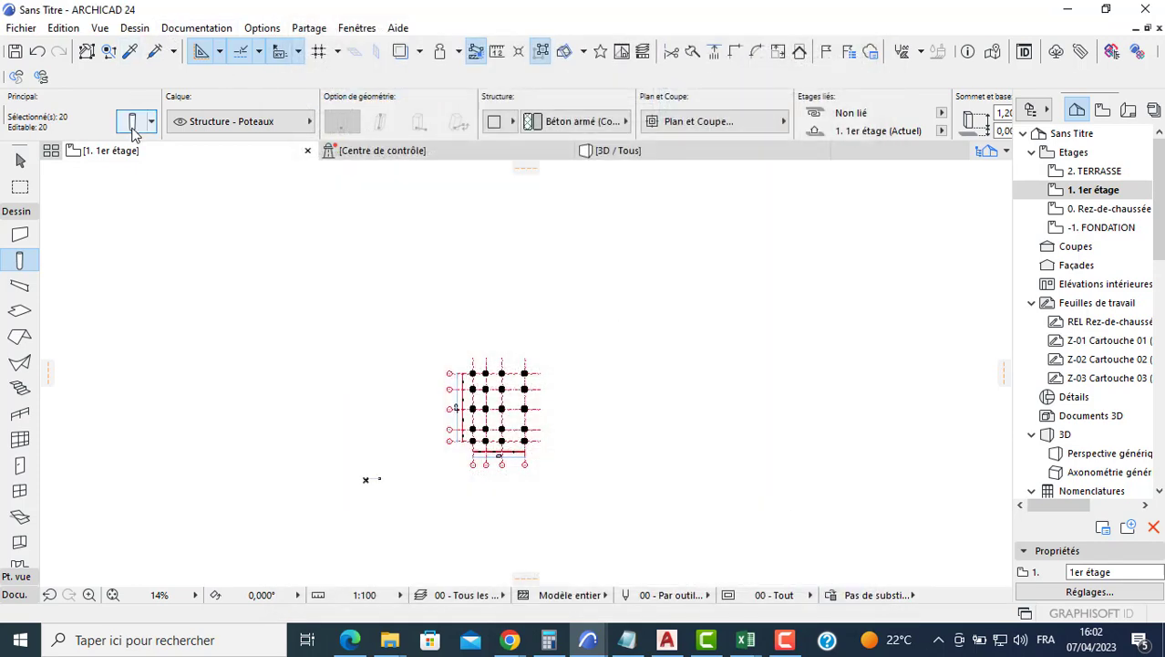
# Link the first-floor columns' tops to 2. TERRASSE with a top offset of -0,200, and apply.
pyautogui.hotkey('ctrl', 't')
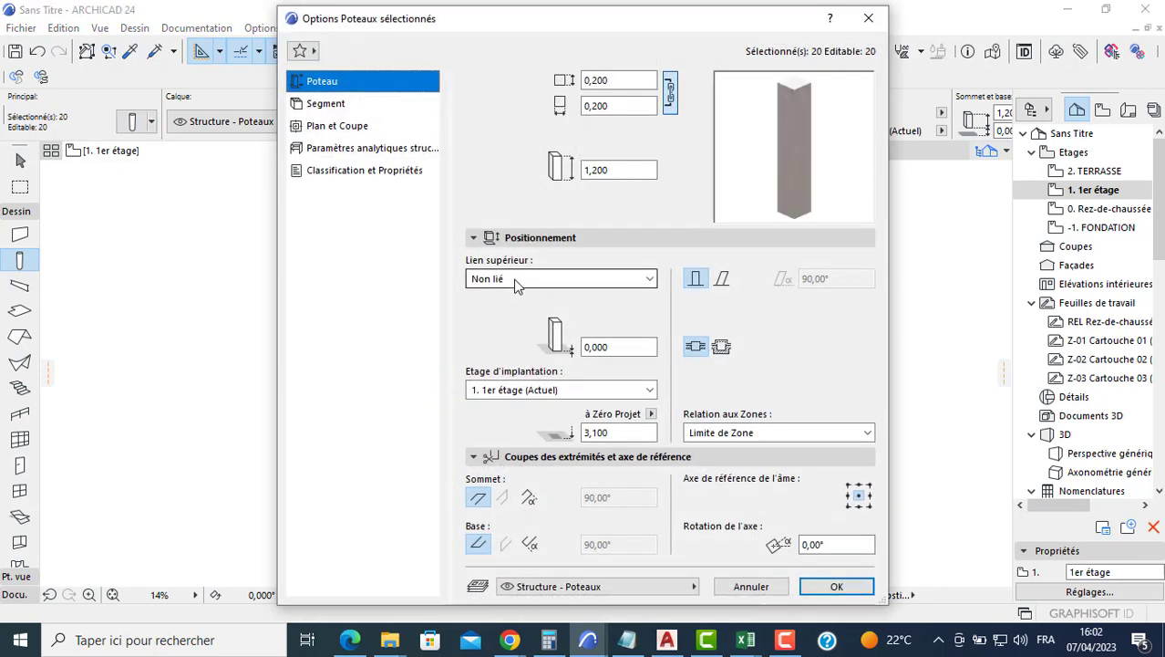
pyautogui.click(516, 279)
pyautogui.click(520, 297)
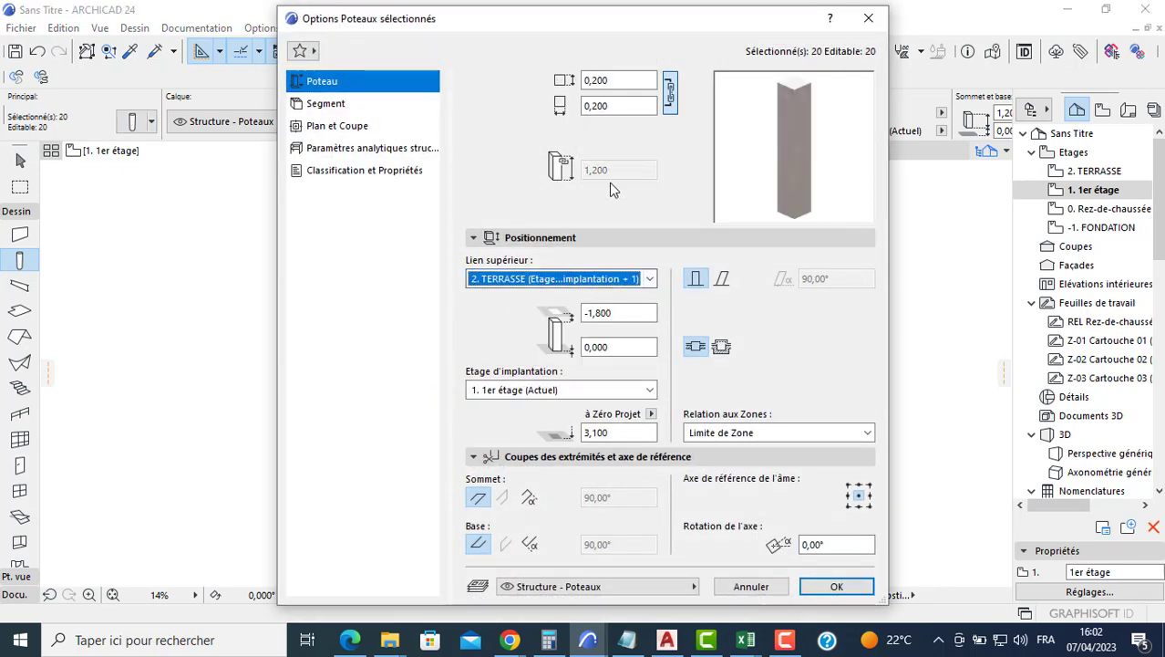
pyautogui.click(615, 314)
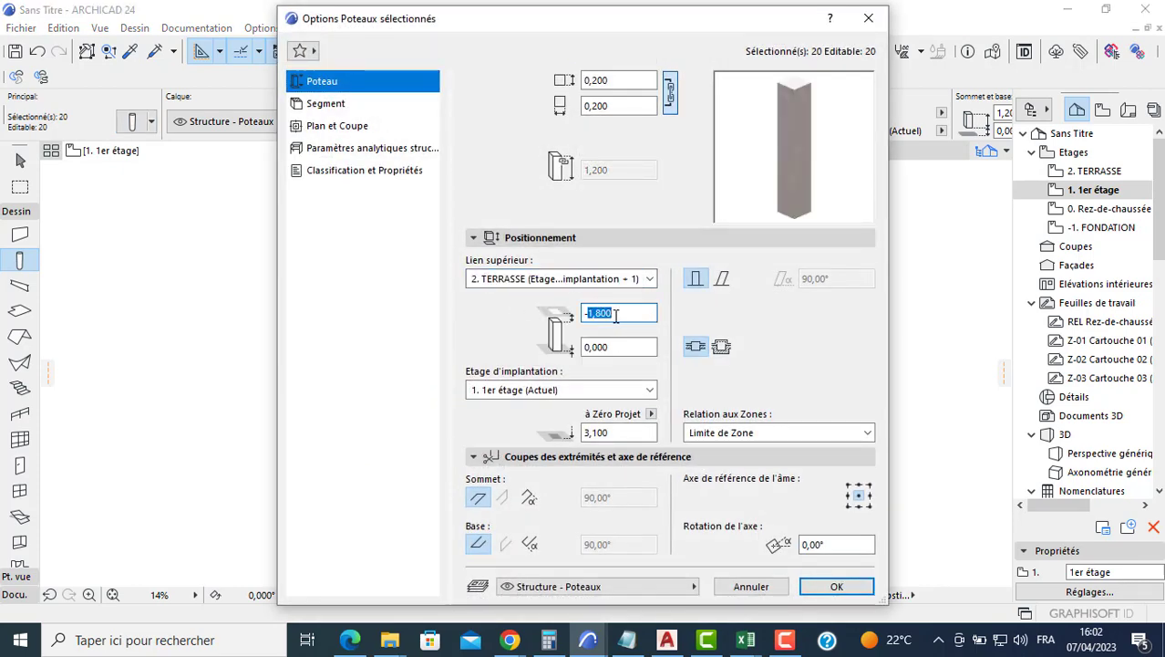
pyautogui.write('-0,200')
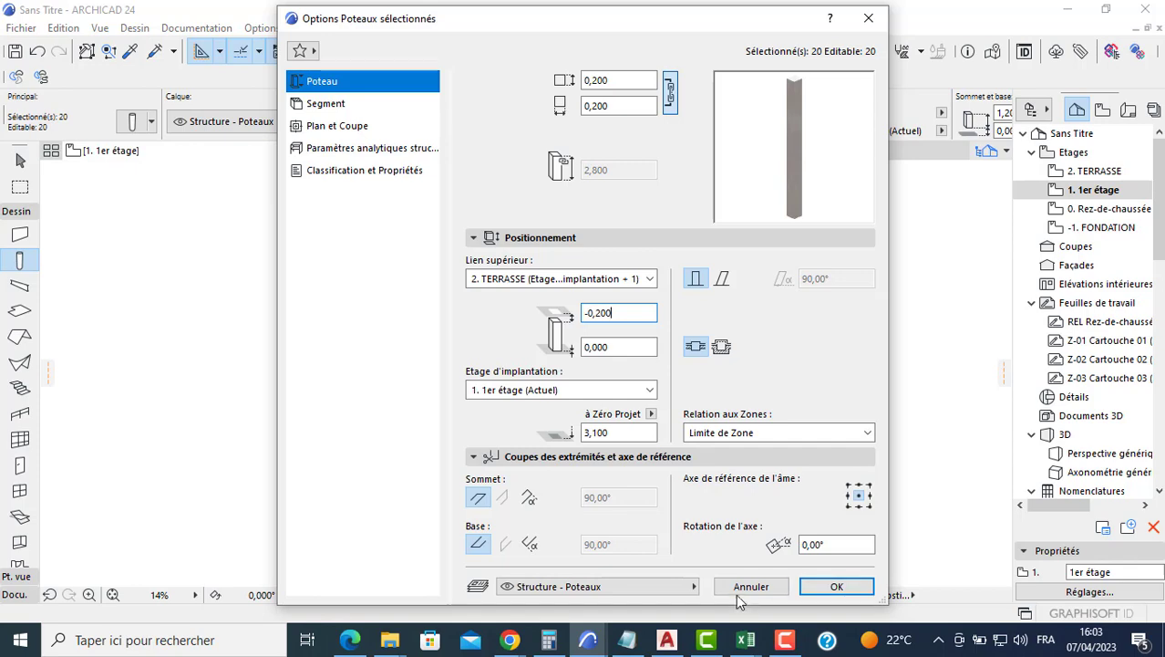
pyautogui.click(835, 588)
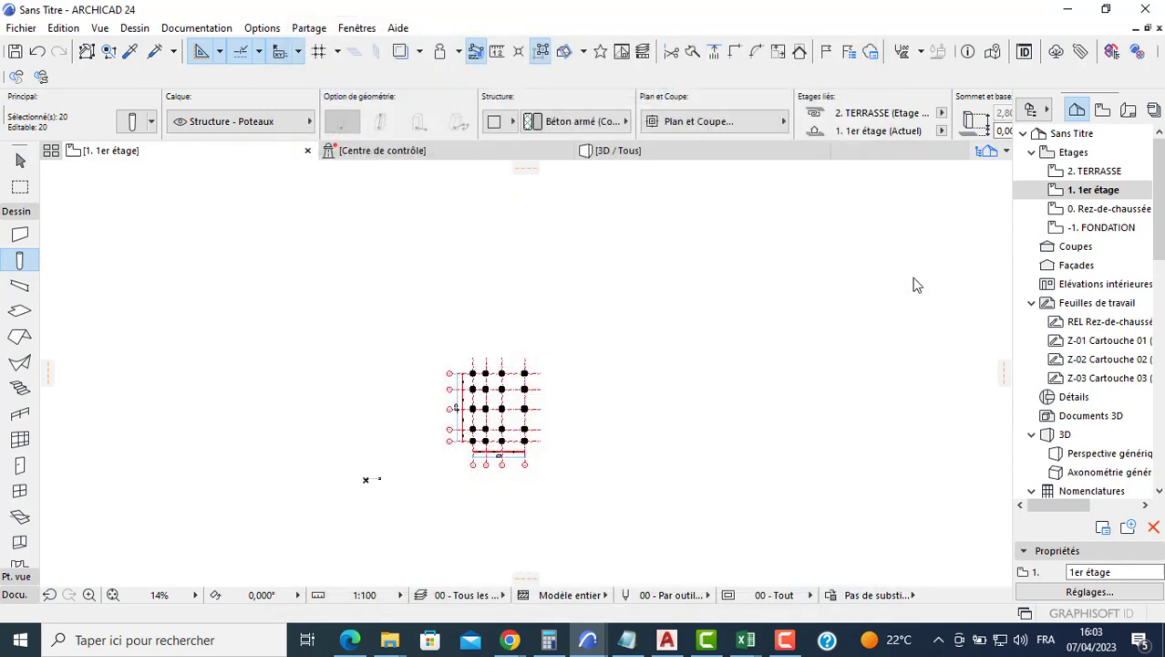
# On the 2. TERRASSE story, select all columns and set their height to 1,200.
pyautogui.doubleClick(1095, 170)
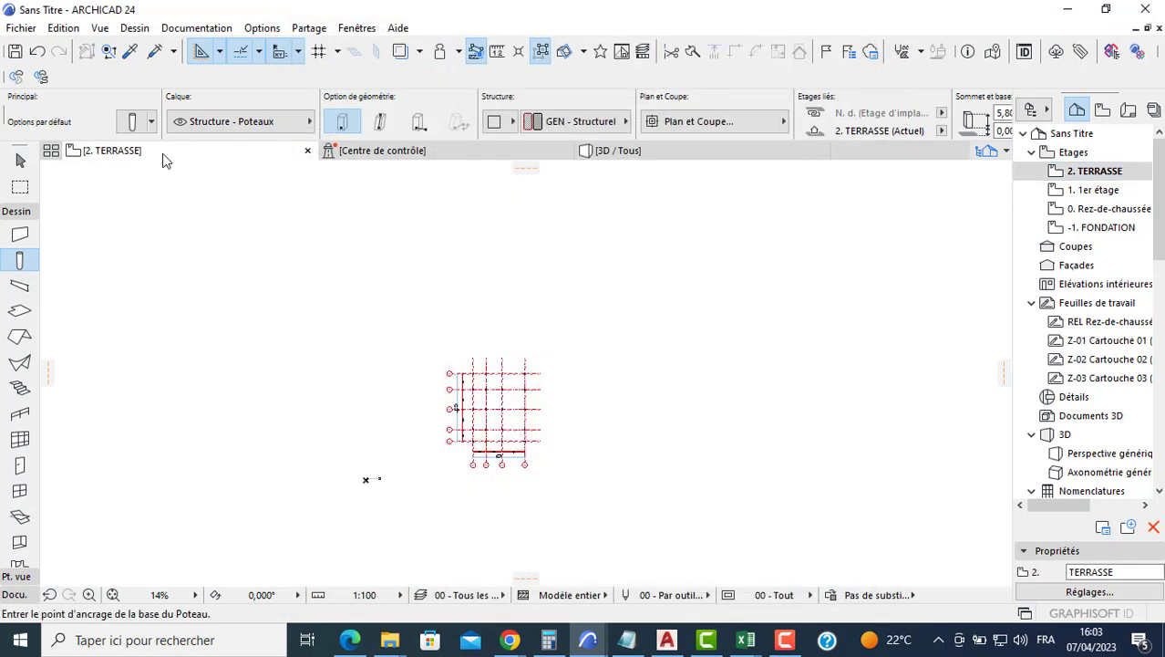
pyautogui.hotkey('ctrl', 'v')
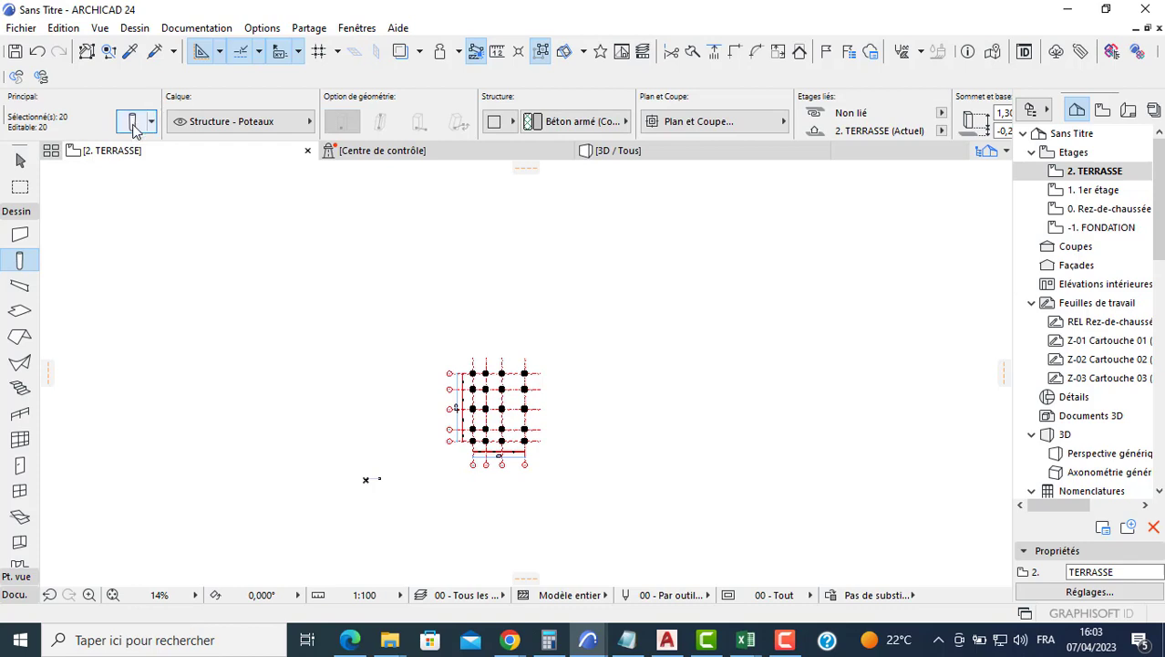
pyautogui.hotkey('ctrl', 't')
pyautogui.click(614, 172)
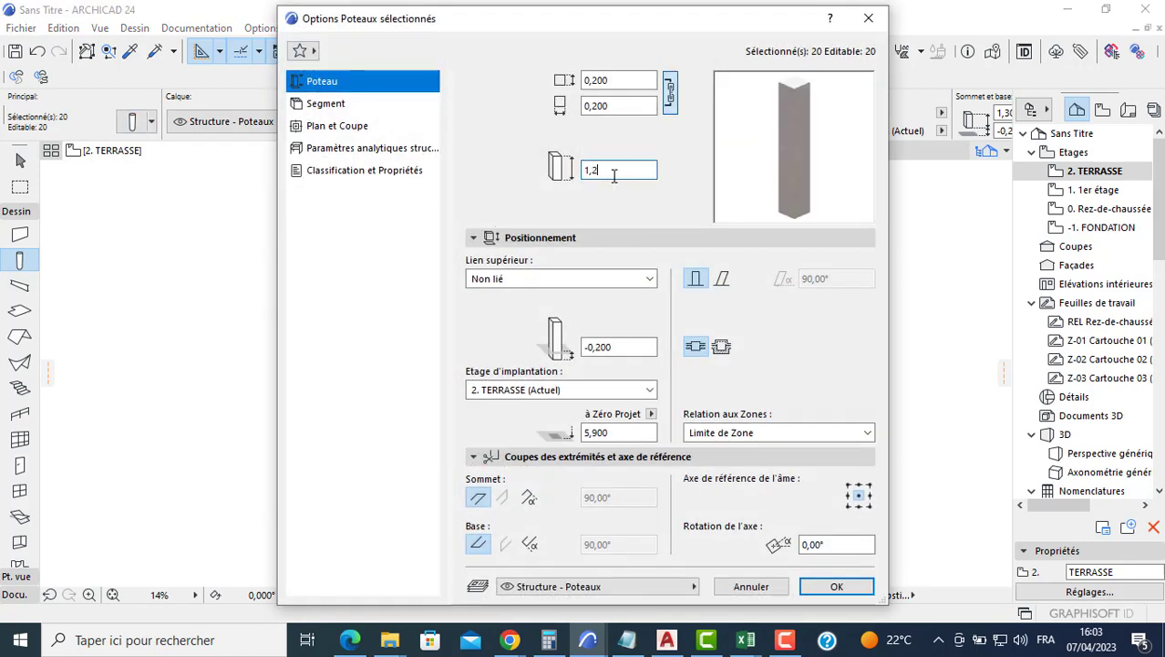
pyautogui.write('1,2')
pyautogui.press('Return')
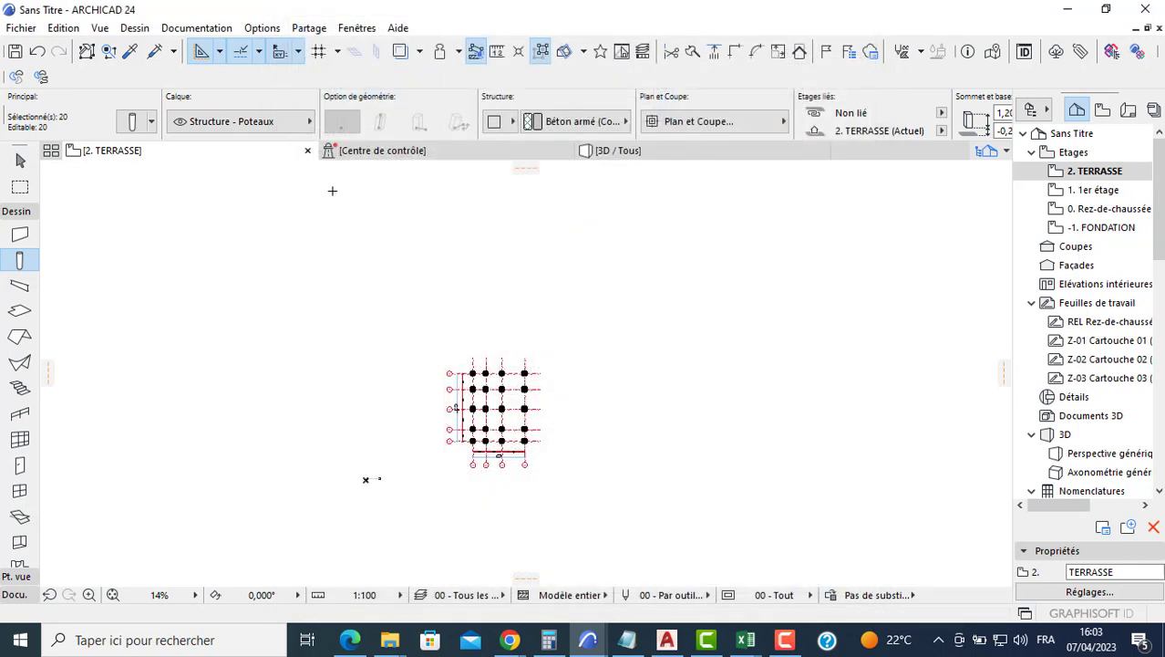
# Set the terrace columns' base offset to 0, deselect them and check the column stacks of all stories in 3D.
pyautogui.hotkey('ctrl', 't')
pyautogui.doubleClick(621, 351)
pyautogui.write('0')
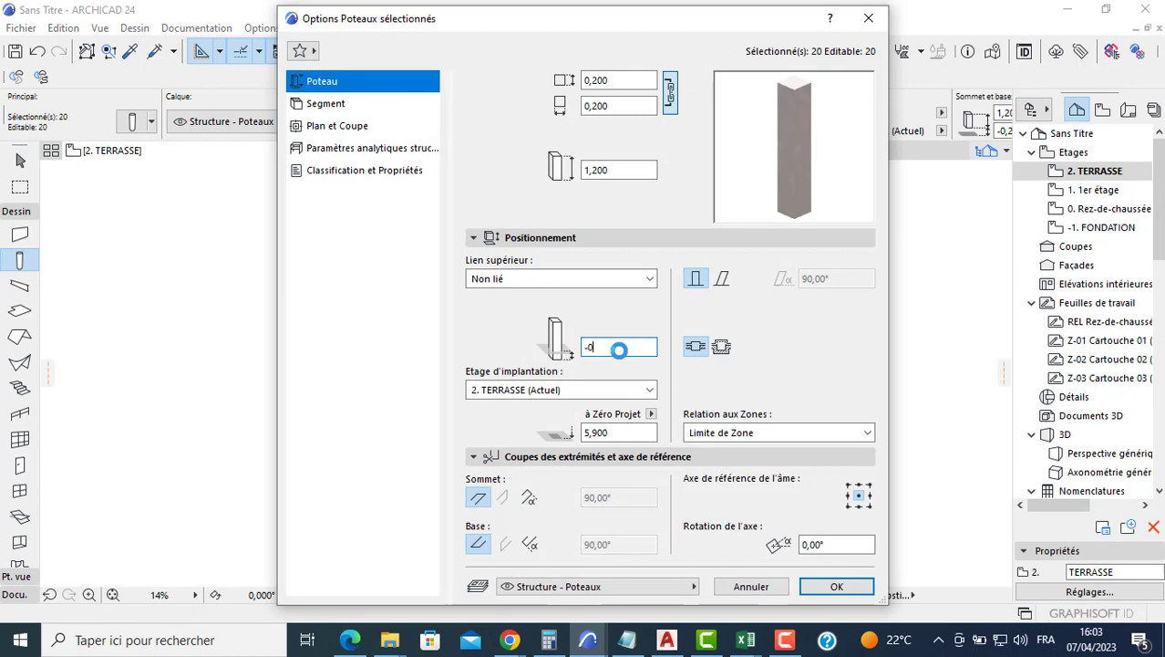
pyautogui.press('Return')
pyautogui.press('Escape')
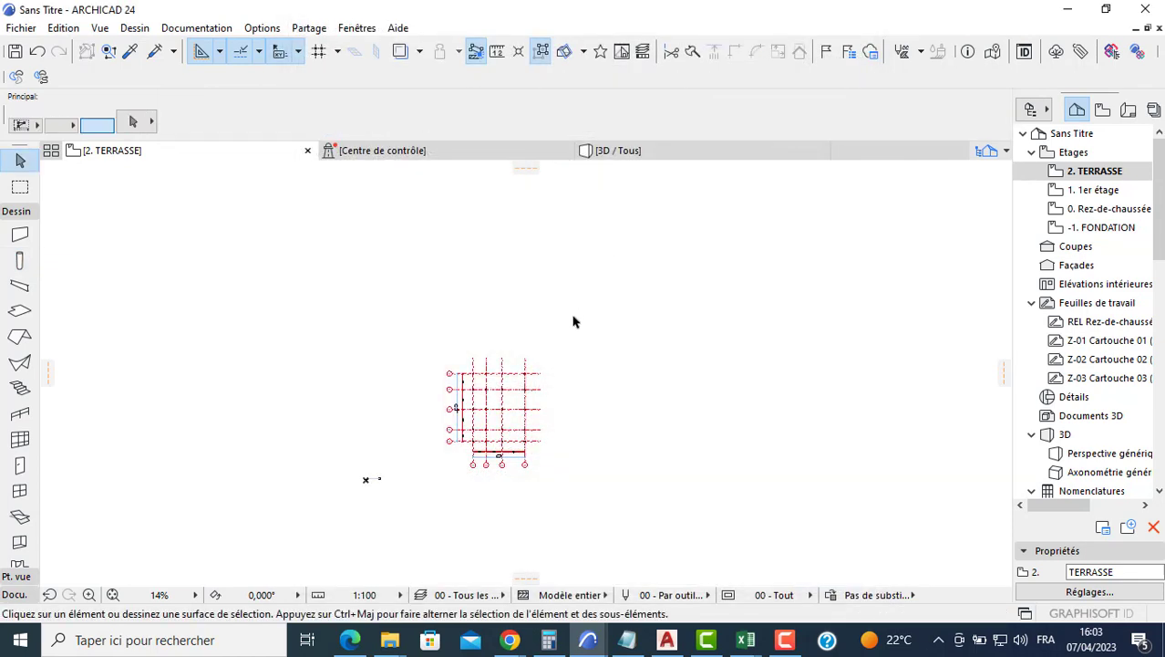
pyautogui.click(618, 154)
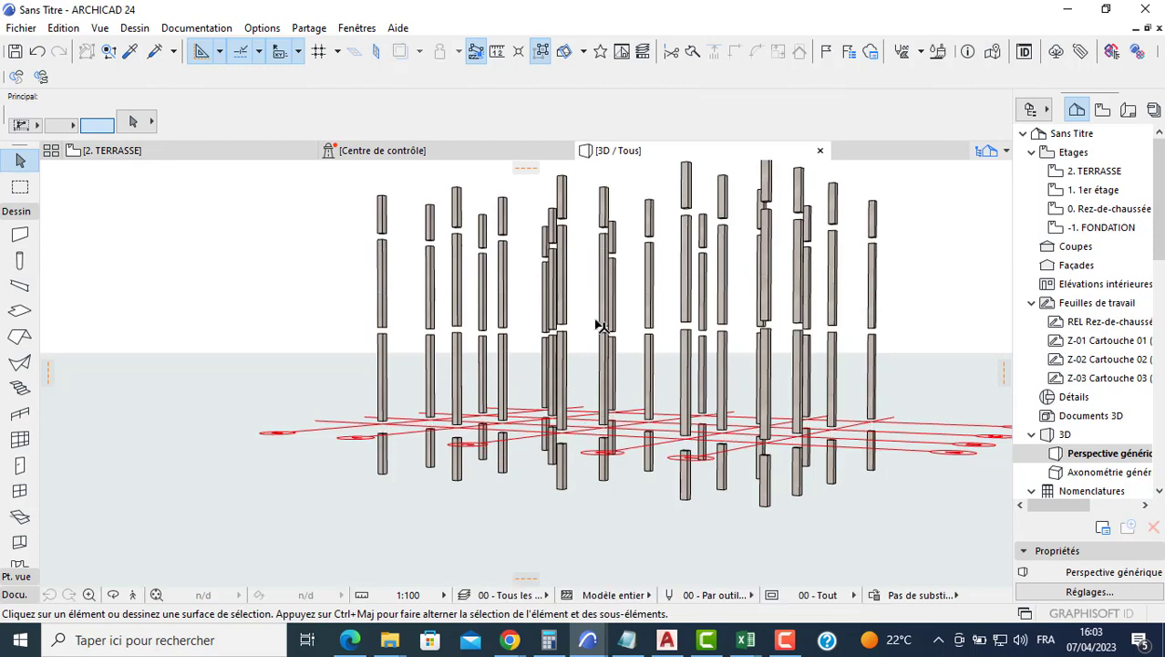
pyautogui.scroll(2, 768, 399)
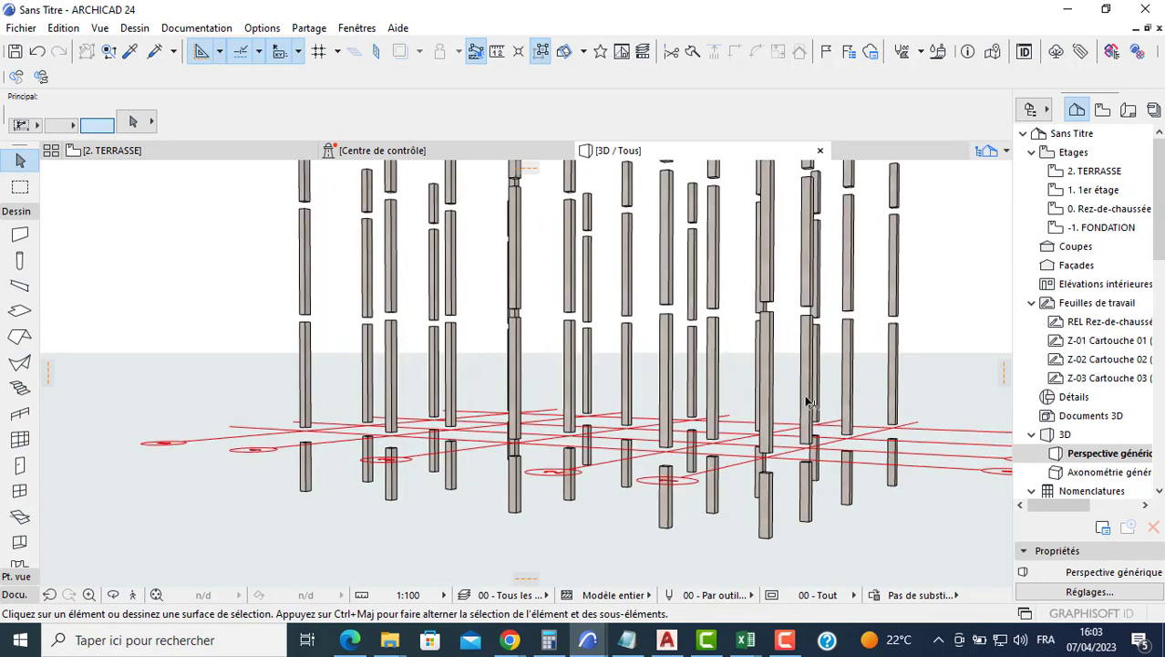
pyautogui.keyDown('shift'); pyautogui.moveTo(817, 508); pyautogui.dragTo(680, 377, button='middle'); pyautogui.keyUp('shift')
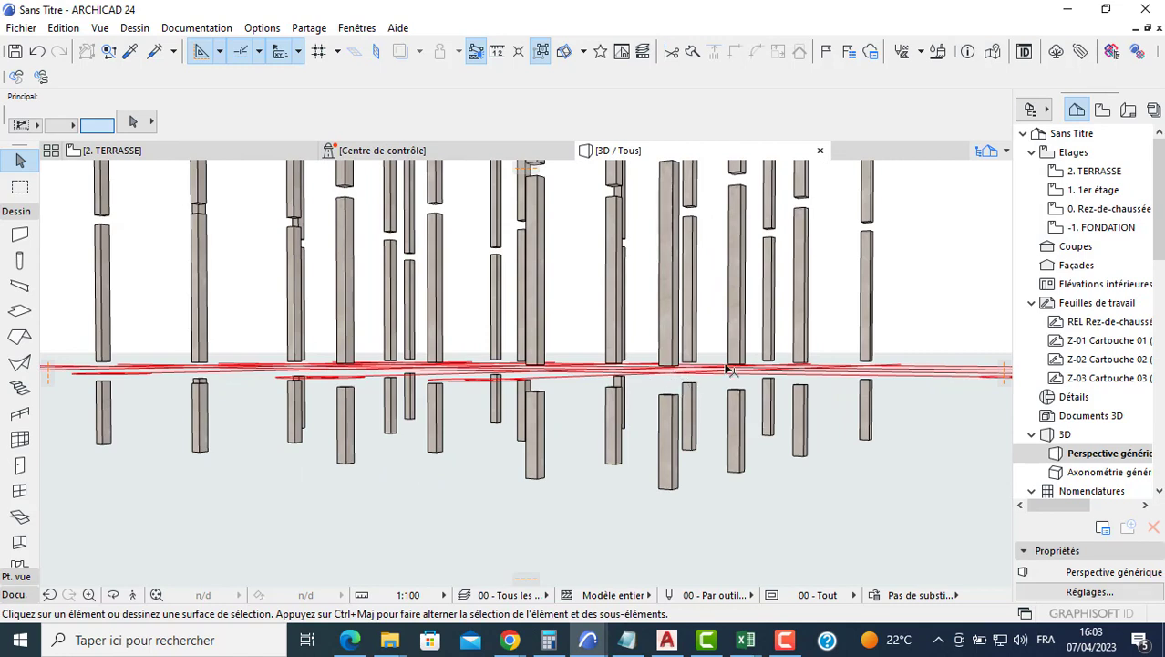
# On the -1. FONDATION story, open the default settings of the Beam tool and set the cross-section to 0,200 by 0,200.
pyautogui.click(1091, 229)
pyautogui.doubleClick(1091, 229)
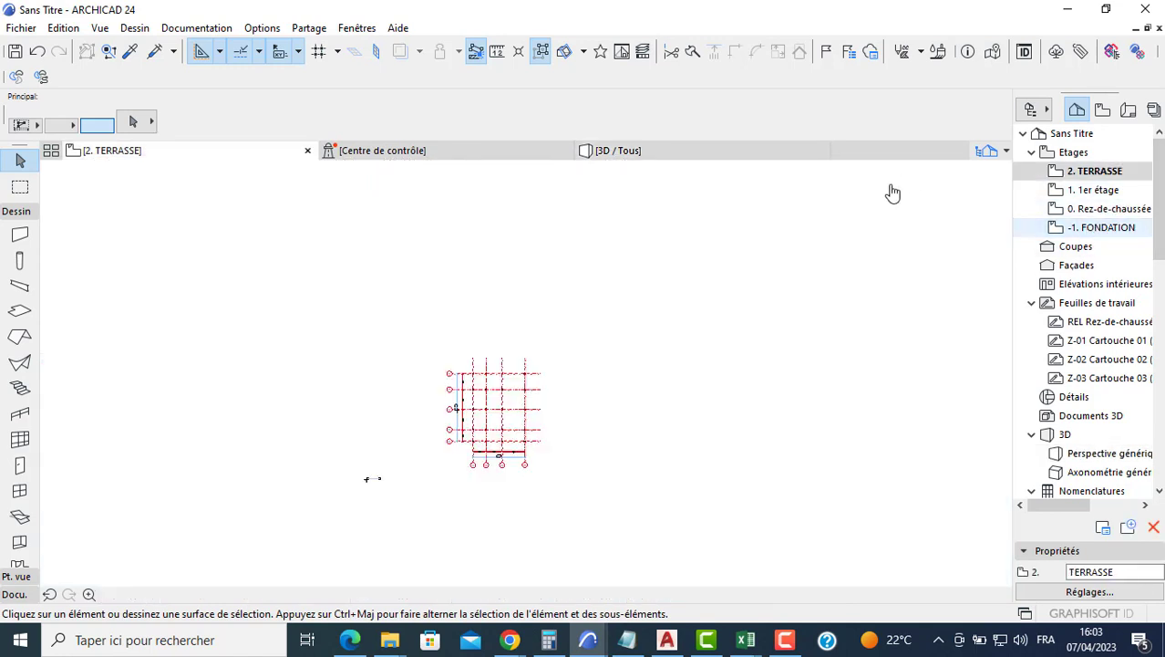
pyautogui.click(18, 287)
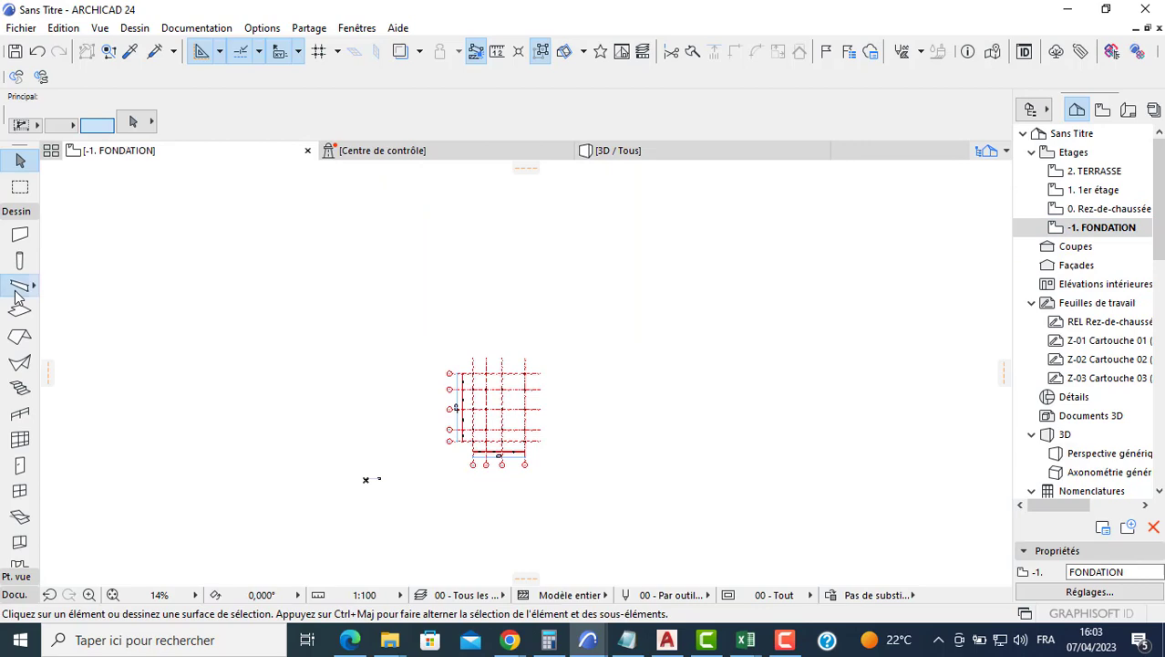
pyautogui.hotkey('ctrl', 't')
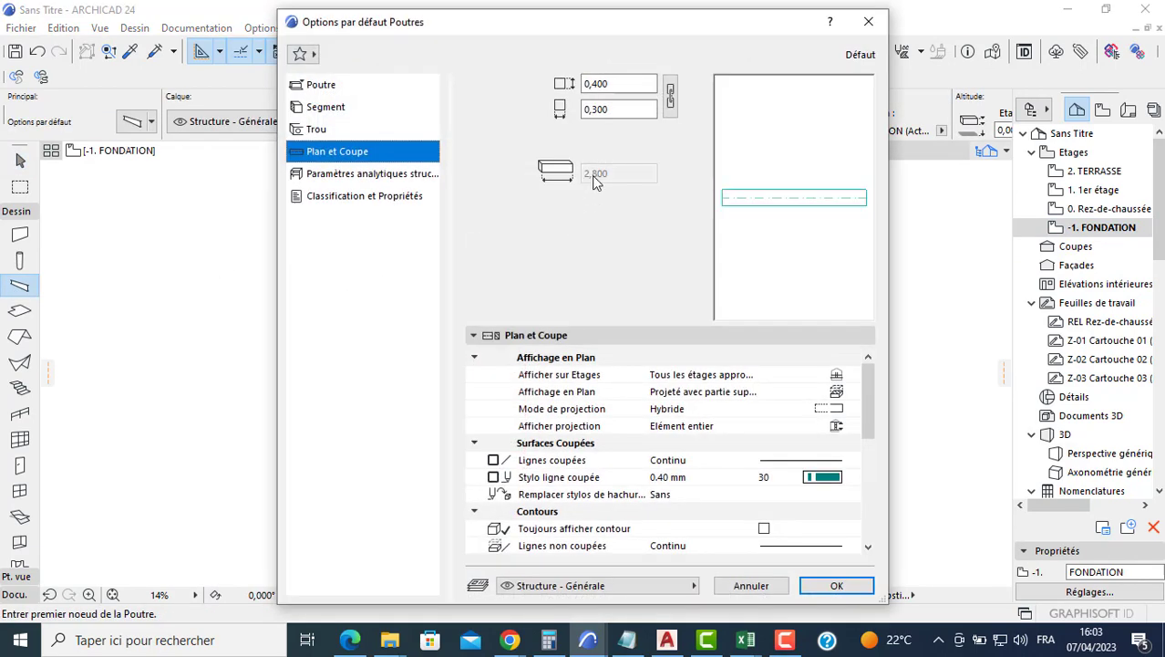
pyautogui.click(622, 87)
pyautogui.click(623, 110)
# Set the default beam's elevation relative to Project Zero to -0,1.
pyautogui.click(323, 91)
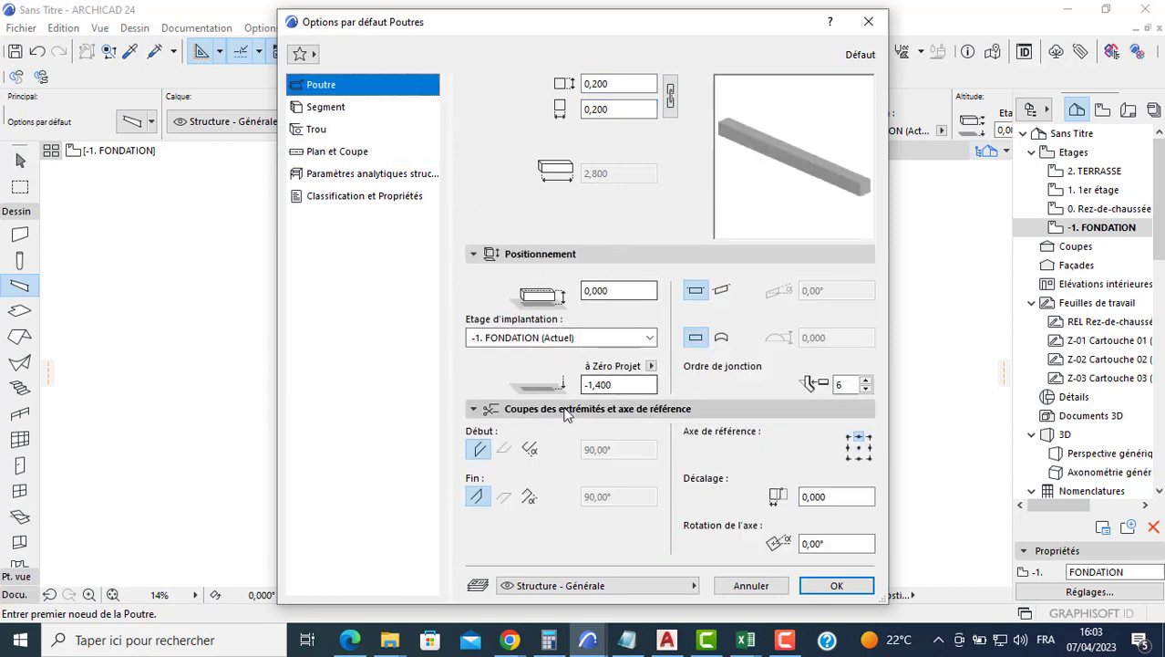
pyautogui.click(616, 384)
pyautogui.doubleClick(615, 384)
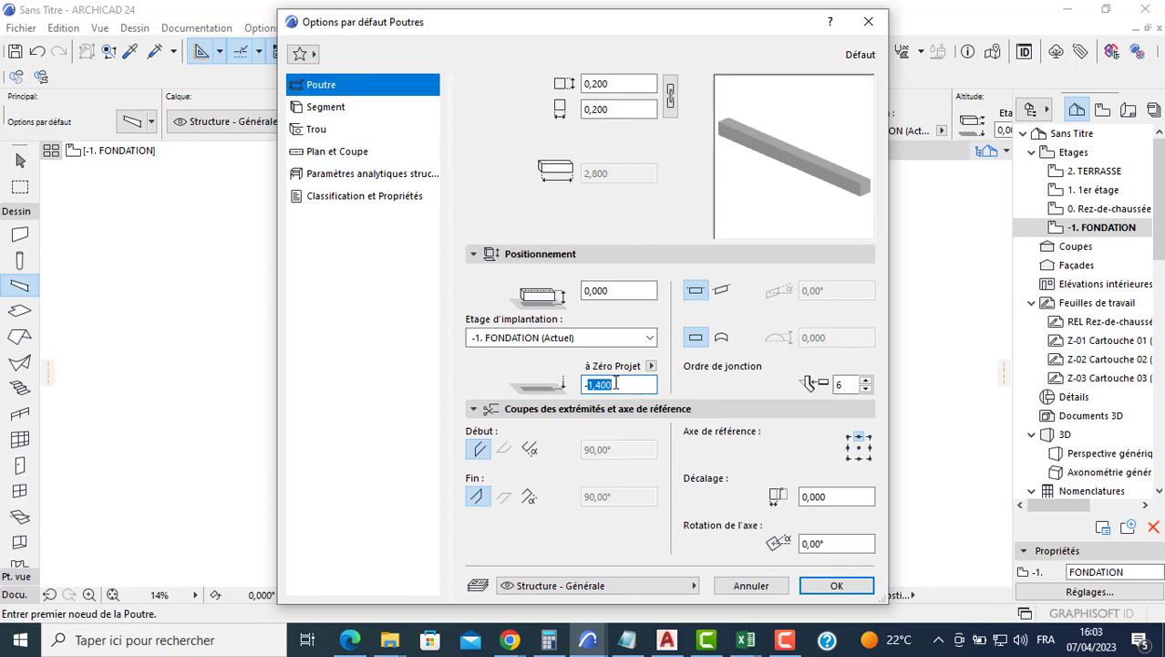
pyautogui.write('-0,1')
# Turn on the surface override for all five surfaces of the default beam's segment.
pyautogui.click(326, 106)
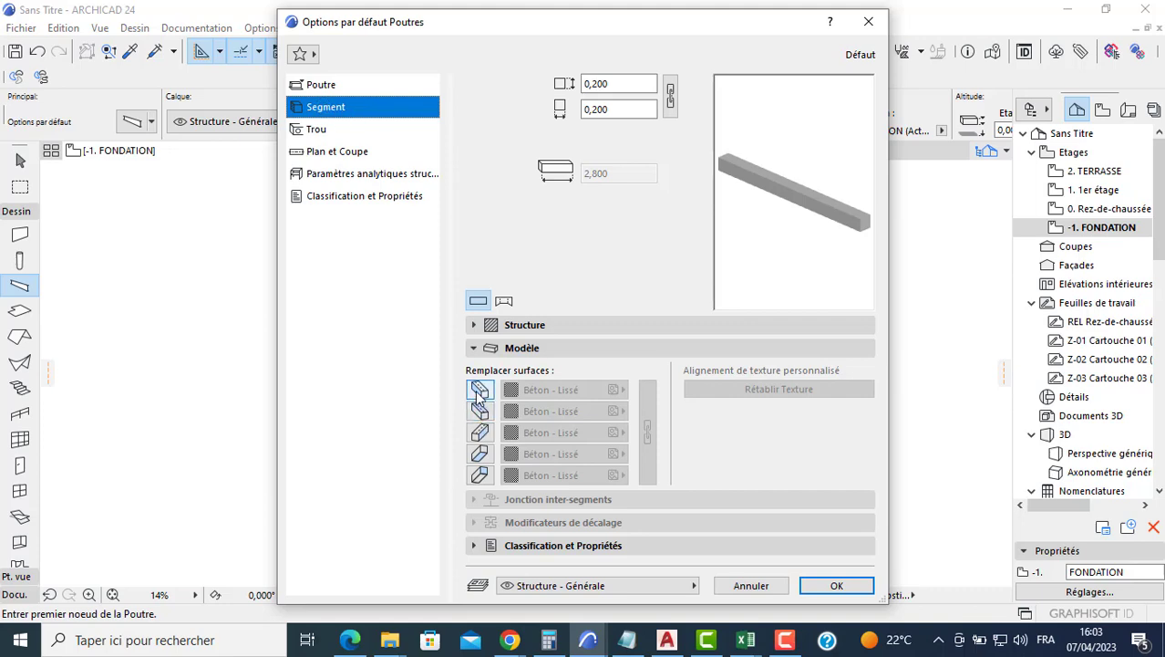
pyautogui.click(479, 391)
pyautogui.click(480, 411)
pyautogui.click(480, 432)
pyautogui.click(480, 453)
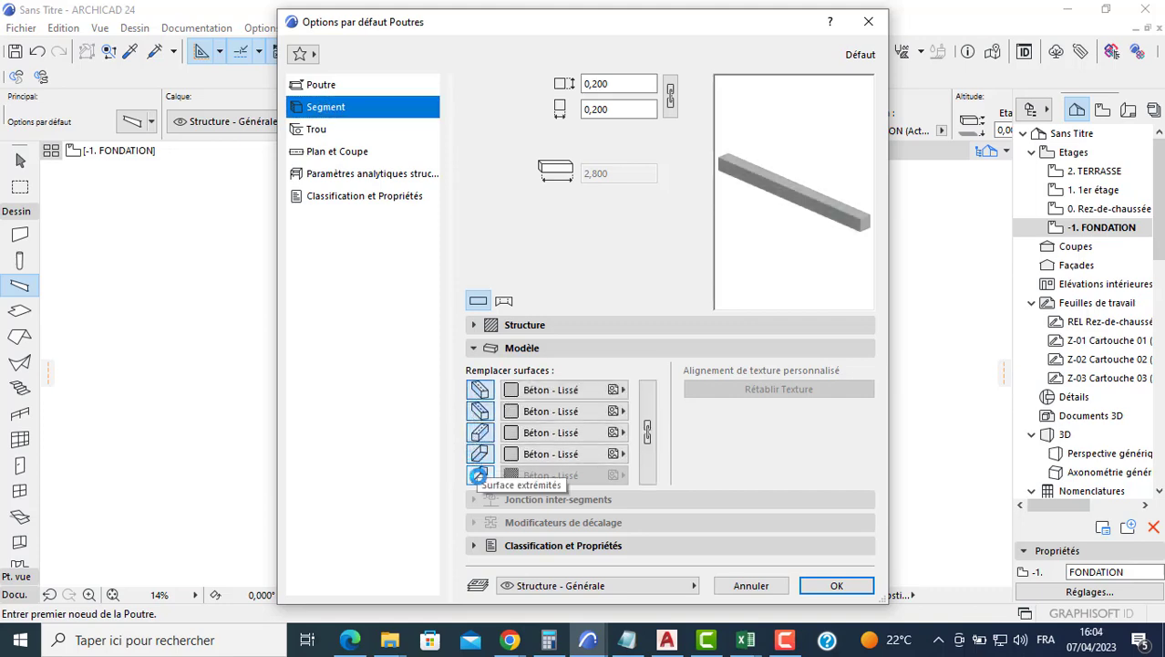
pyautogui.click(478, 475)
# Set the beam's override surface to Béton - Brut and chain all five surfaces to it.
pyautogui.click(545, 392)
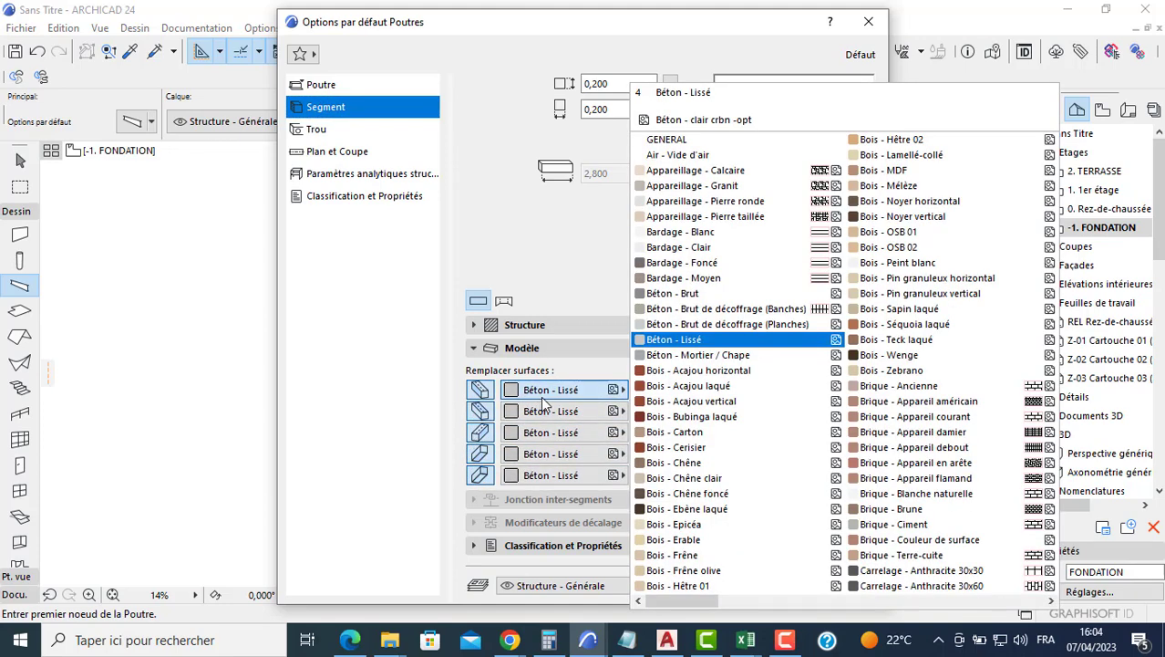
pyautogui.click(680, 278)
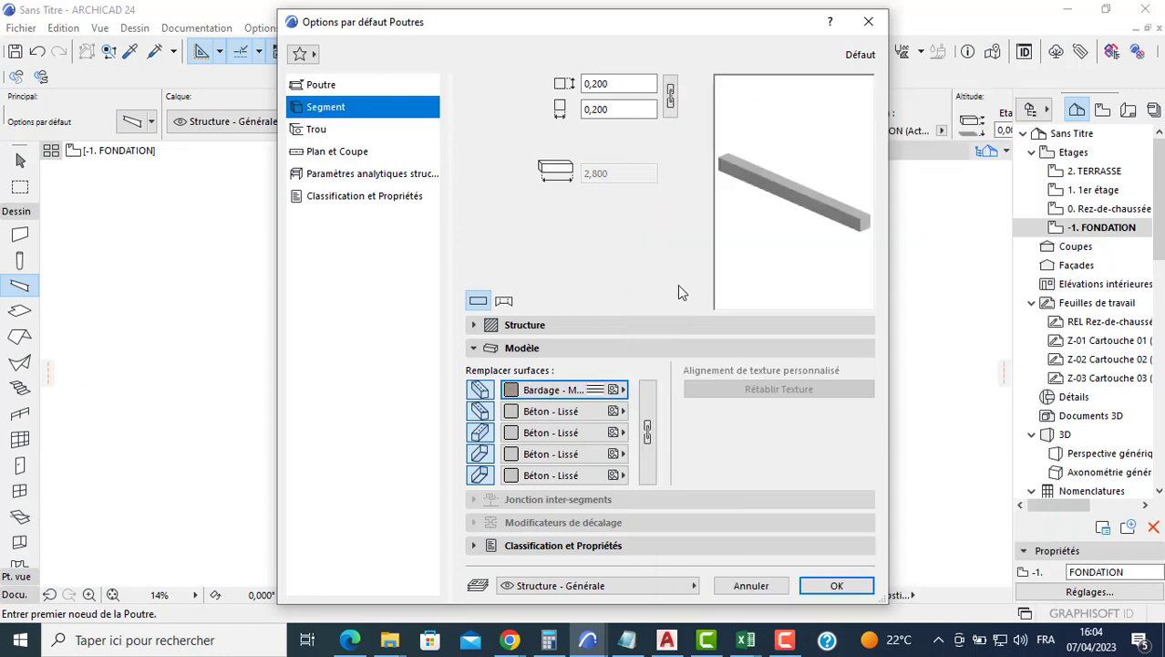
pyautogui.click(616, 389)
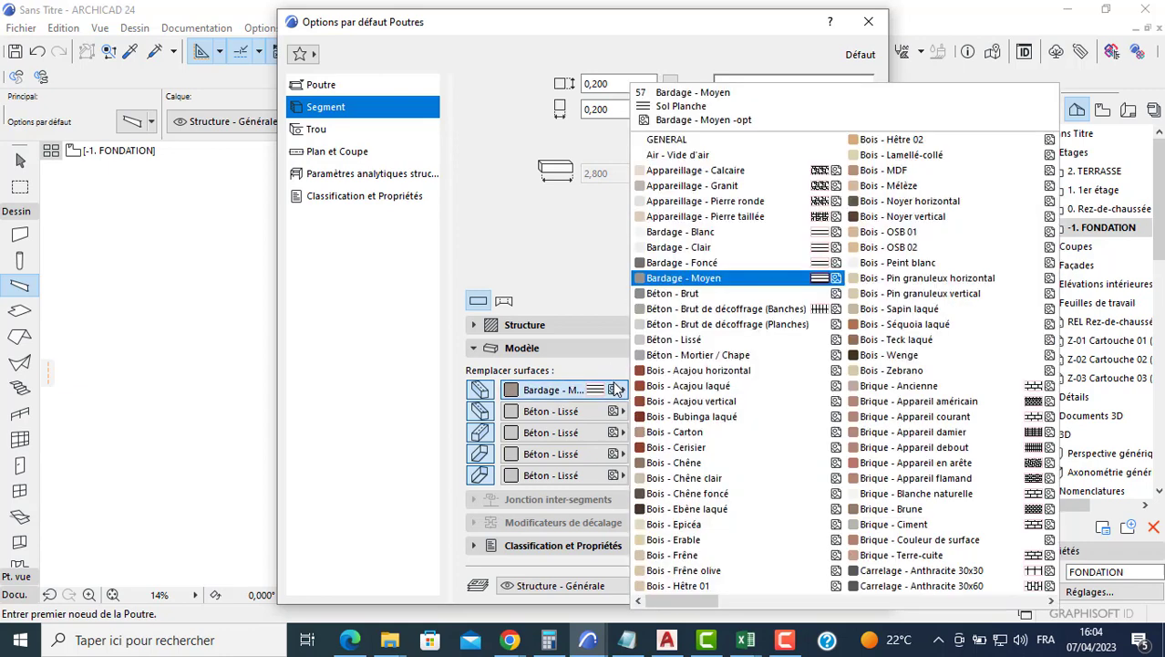
pyautogui.click(656, 293)
pyautogui.click(647, 428)
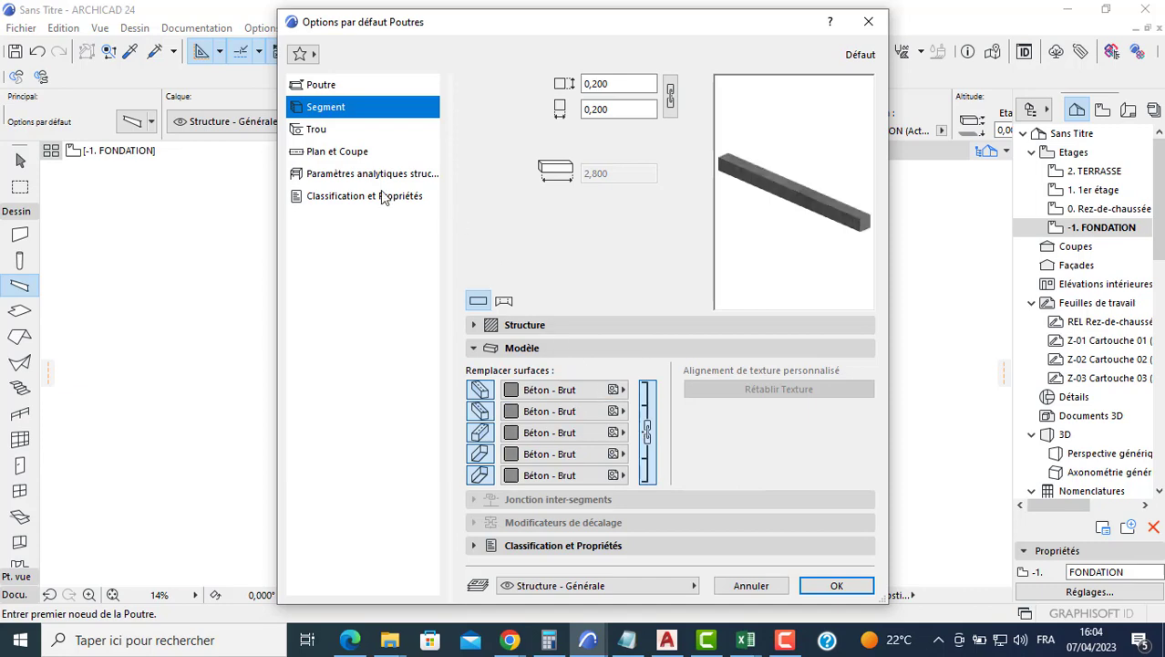
# Set the default beam's cut line pen to pen 1 in its plan and section display.
pyautogui.click(328, 130)
pyautogui.click(329, 153)
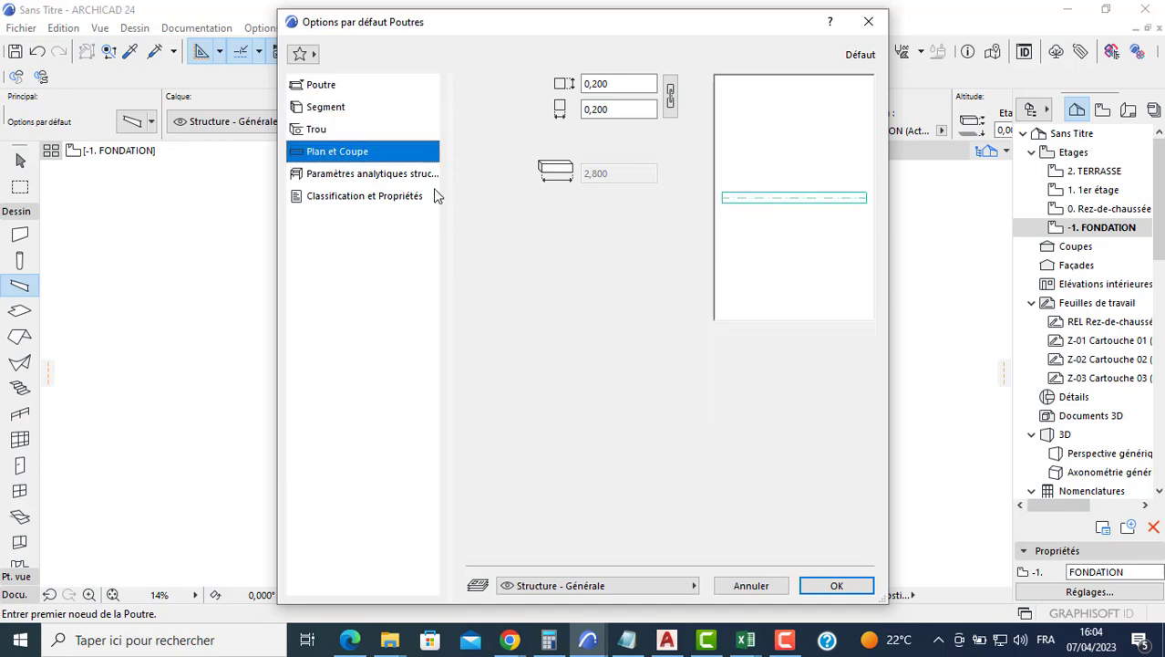
pyautogui.click(820, 481)
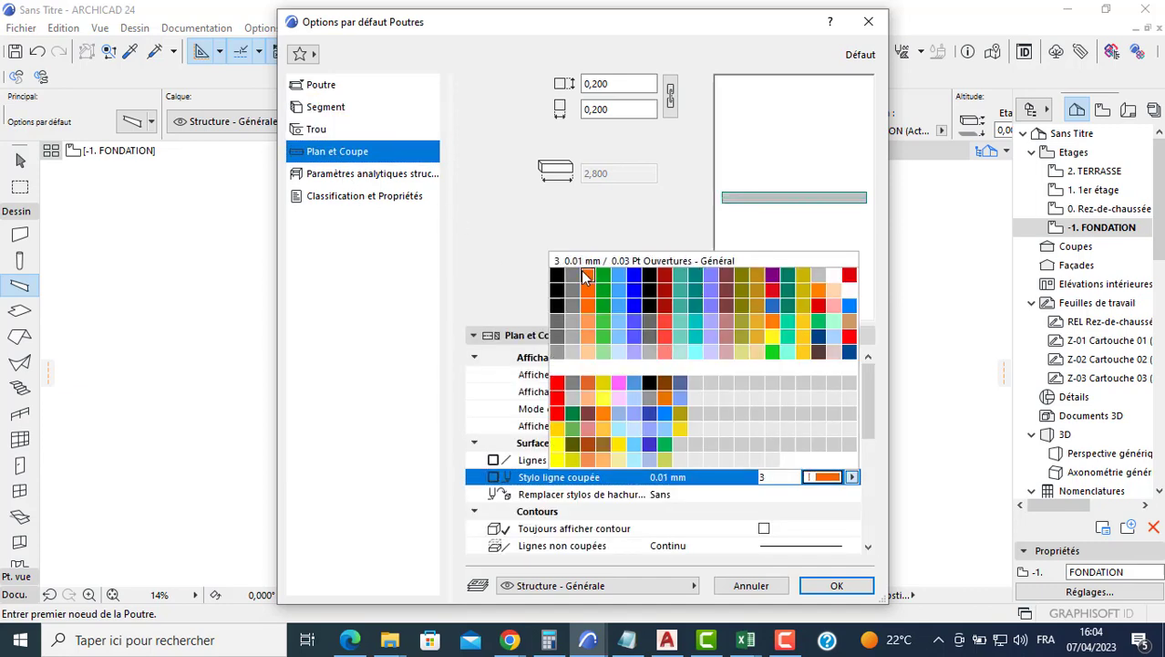
pyautogui.click(562, 275)
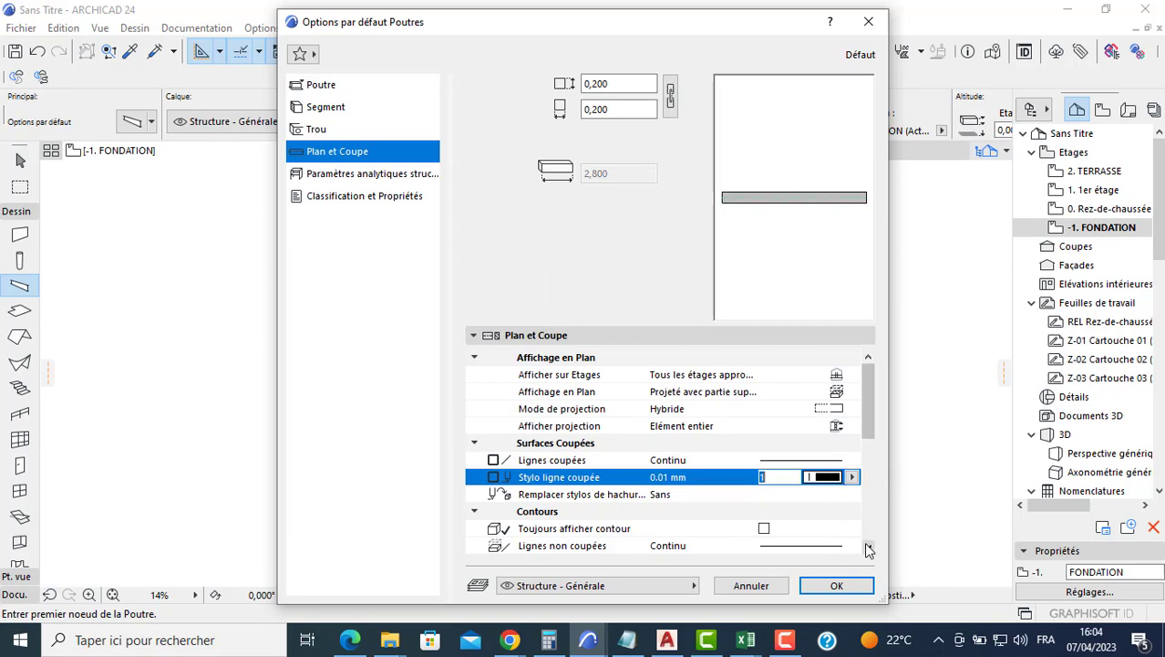
# Set the default beam's uncut line, overhead line and hidden line pens to pen 1.
pyautogui.click(868, 548)
pyautogui.click(868, 548)
pyautogui.click(830, 477)
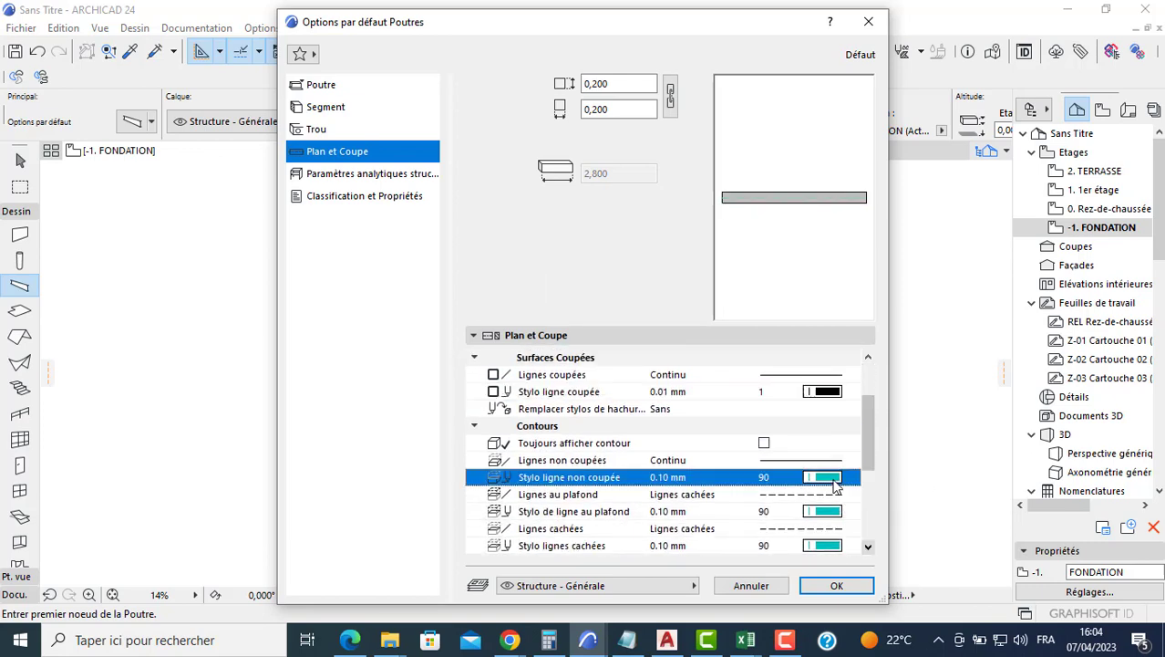
pyautogui.click(558, 276)
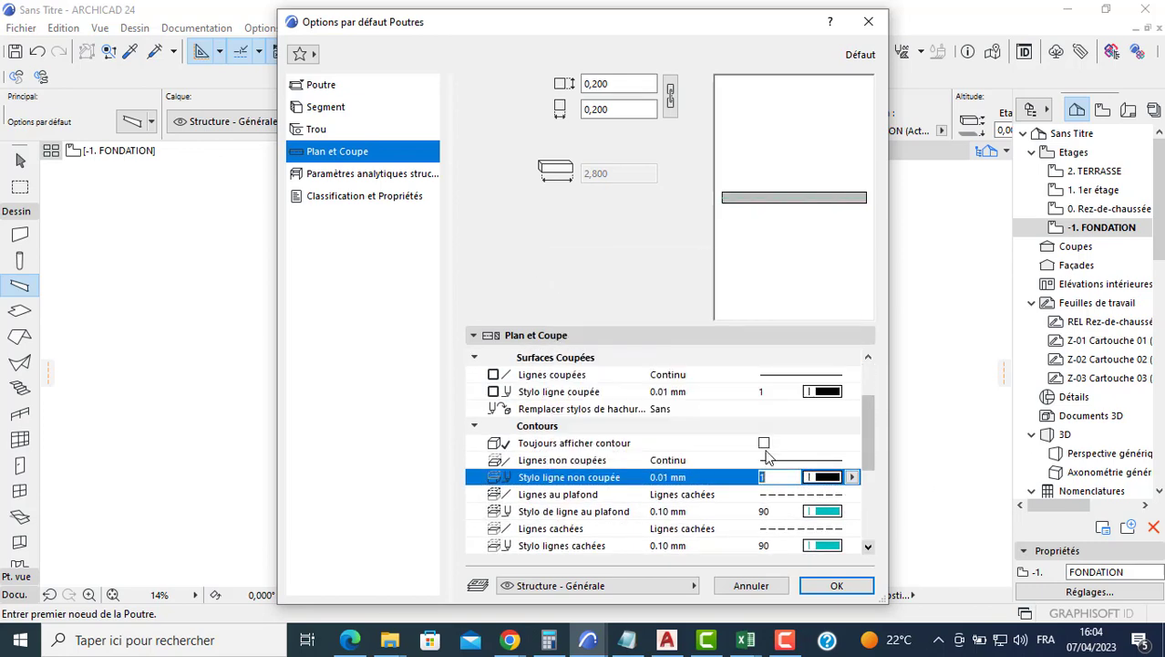
pyautogui.click(827, 513)
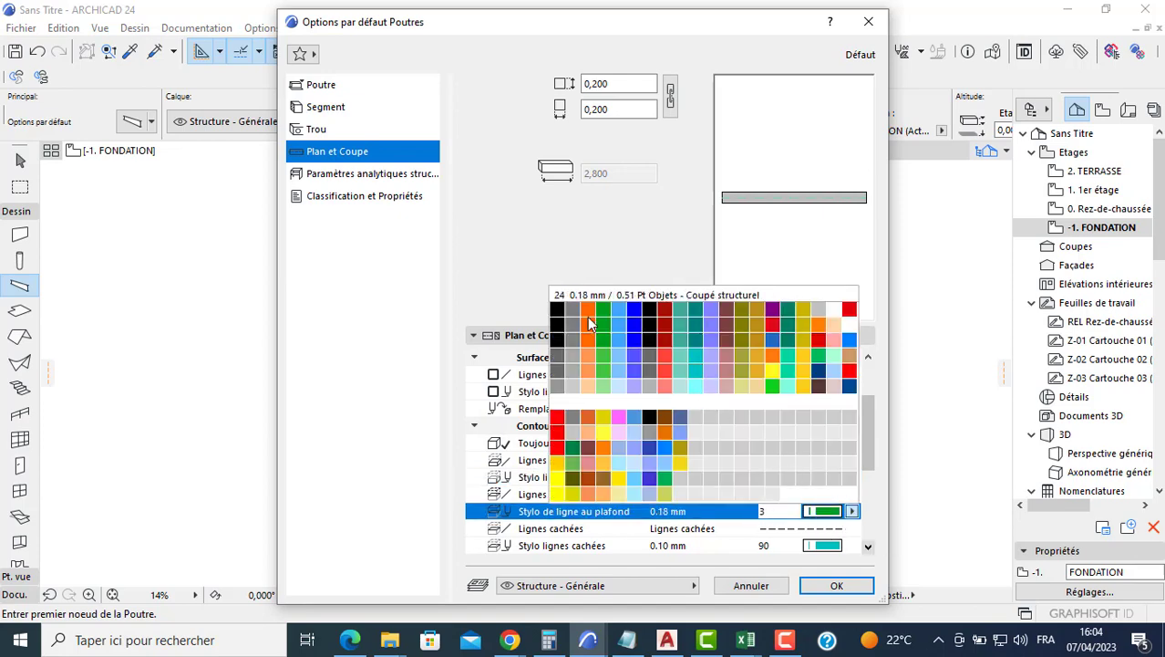
pyautogui.click(557, 310)
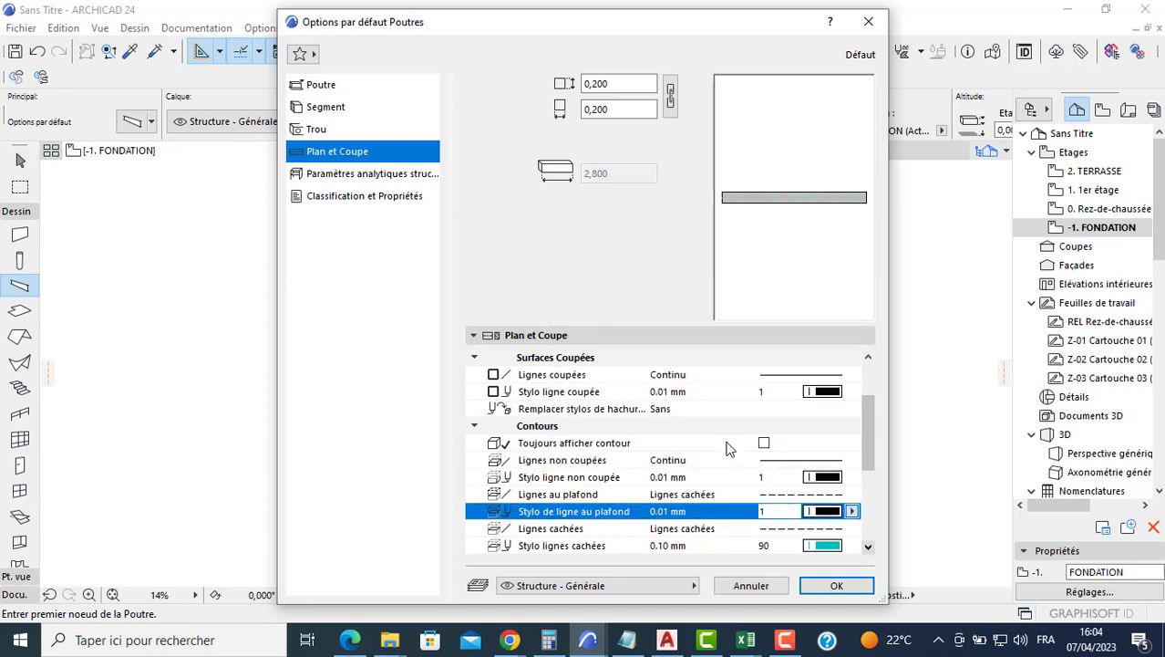
pyautogui.click(821, 545)
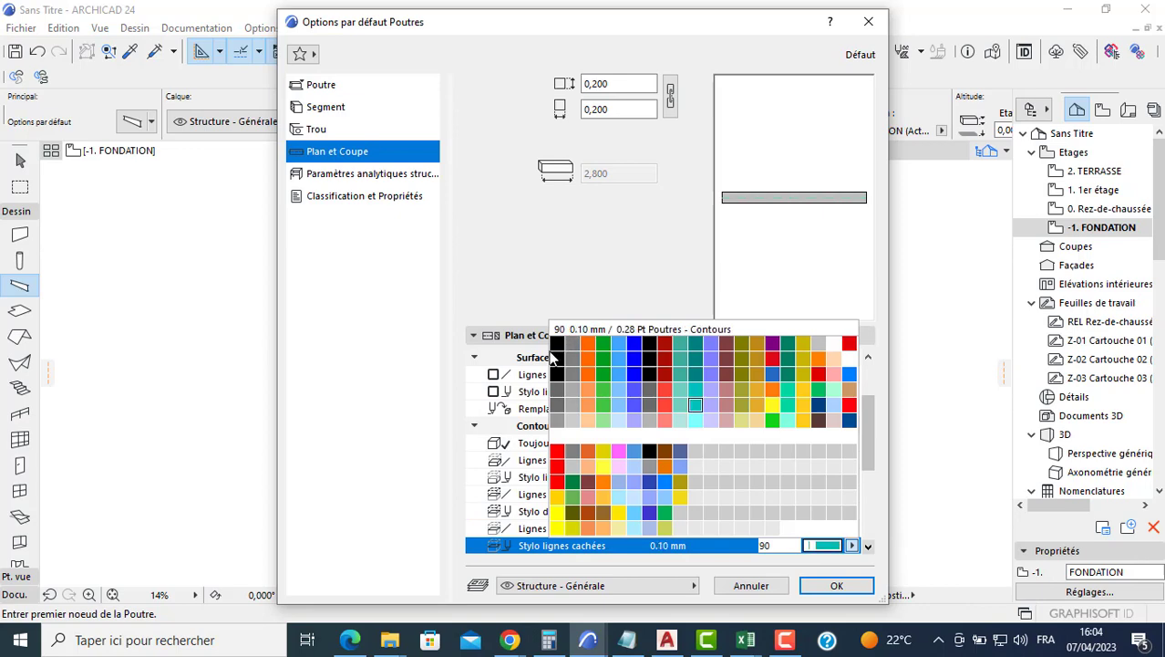
pyautogui.click(562, 354)
# Set the default beam's reference axis pen and cover fill pen to pen 1, and apply the default settings.
pyautogui.scroll(-3, 848, 483)
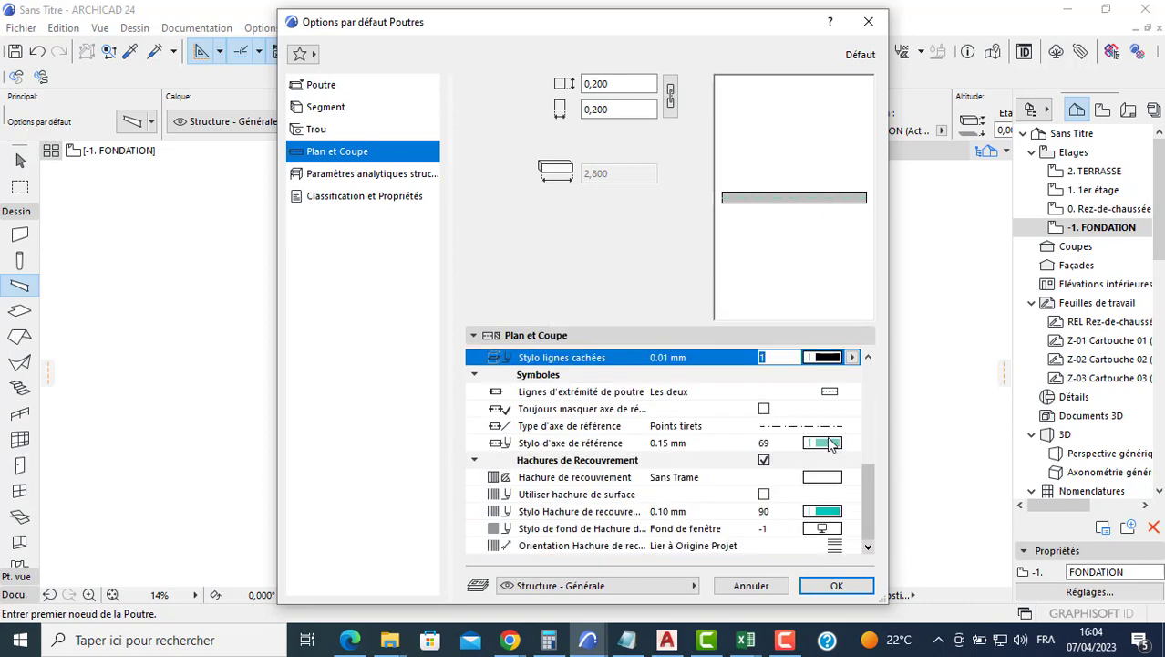
pyautogui.click(828, 444)
pyautogui.click(827, 444)
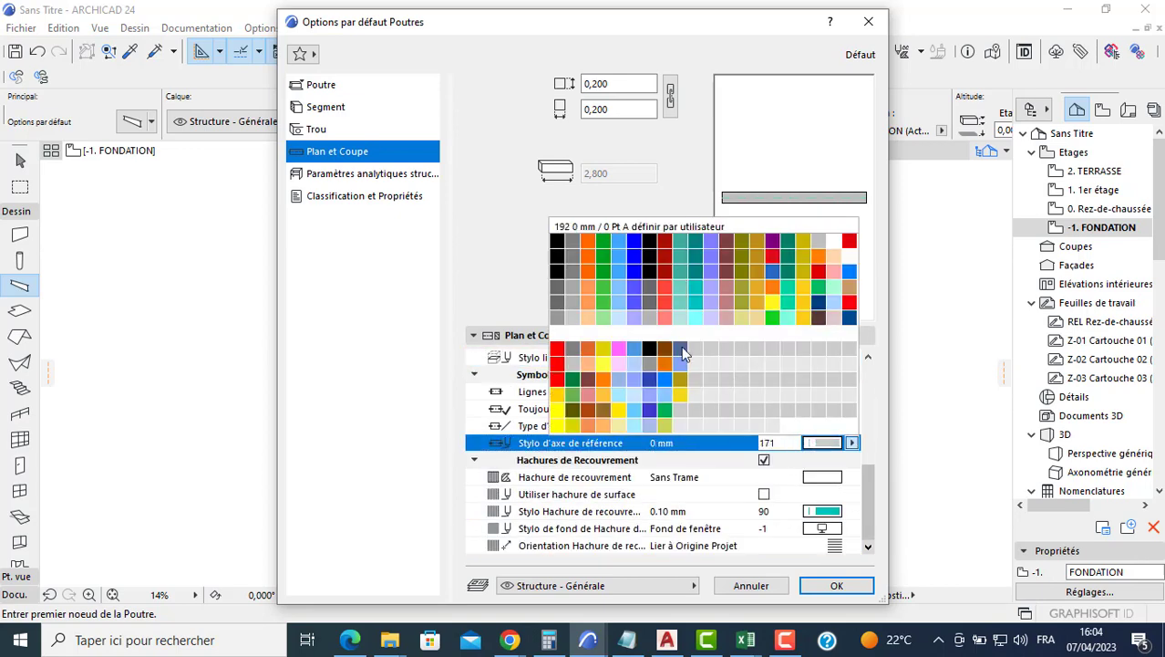
pyautogui.click(558, 241)
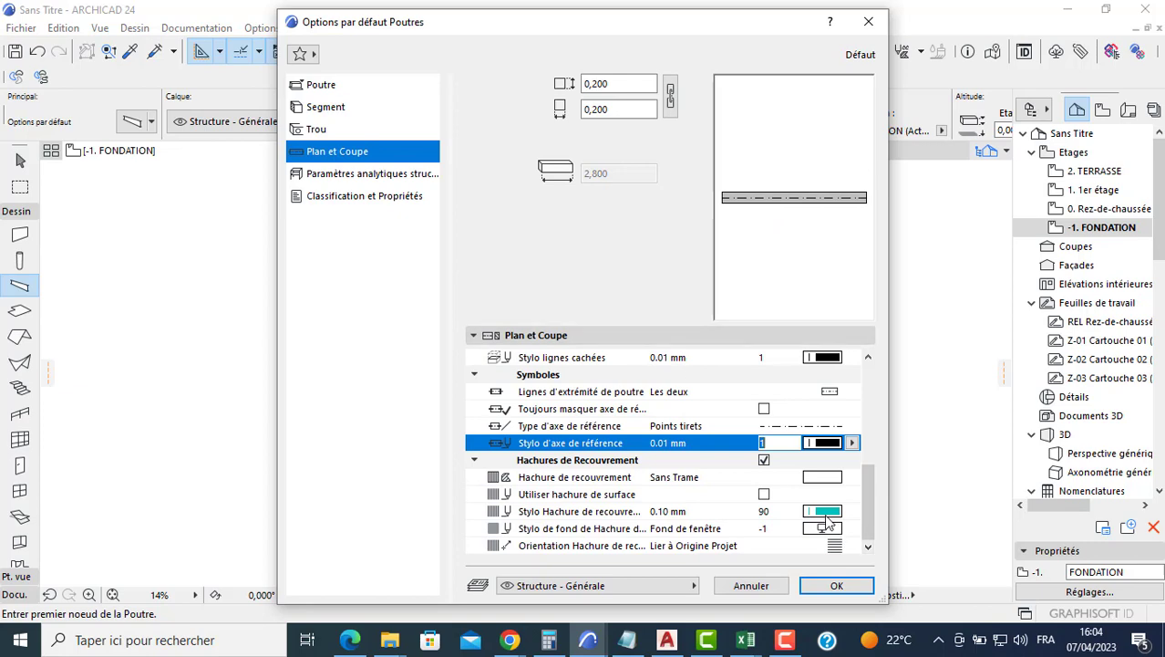
pyautogui.click(827, 518)
pyautogui.click(827, 518)
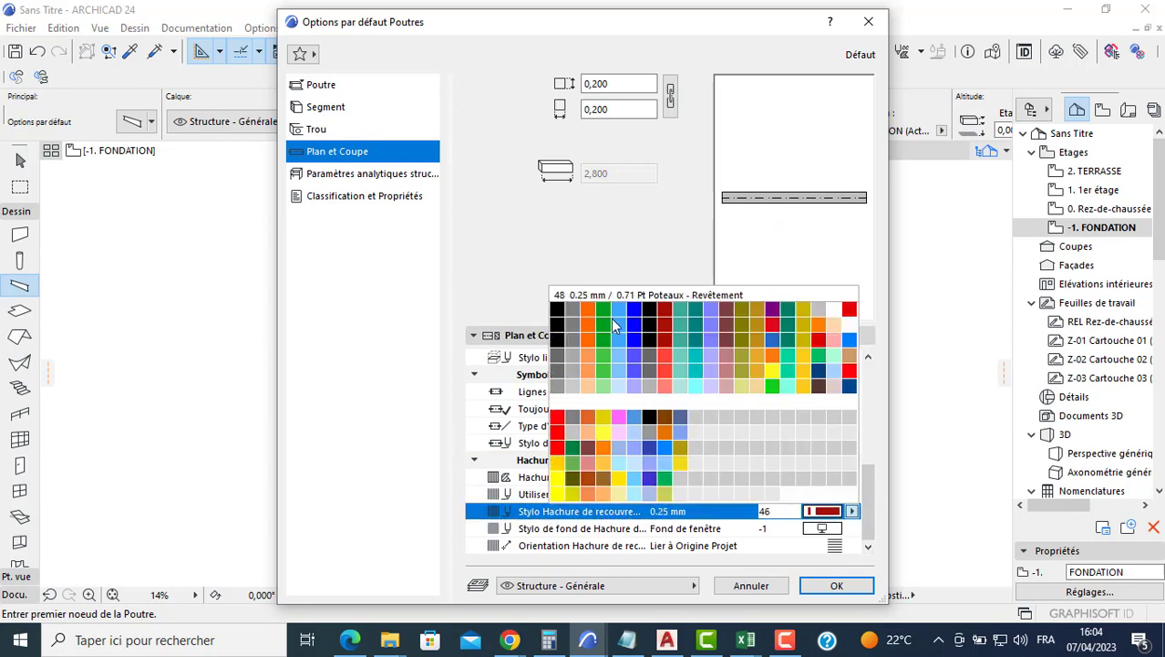
pyautogui.click(557, 313)
pyautogui.click(832, 586)
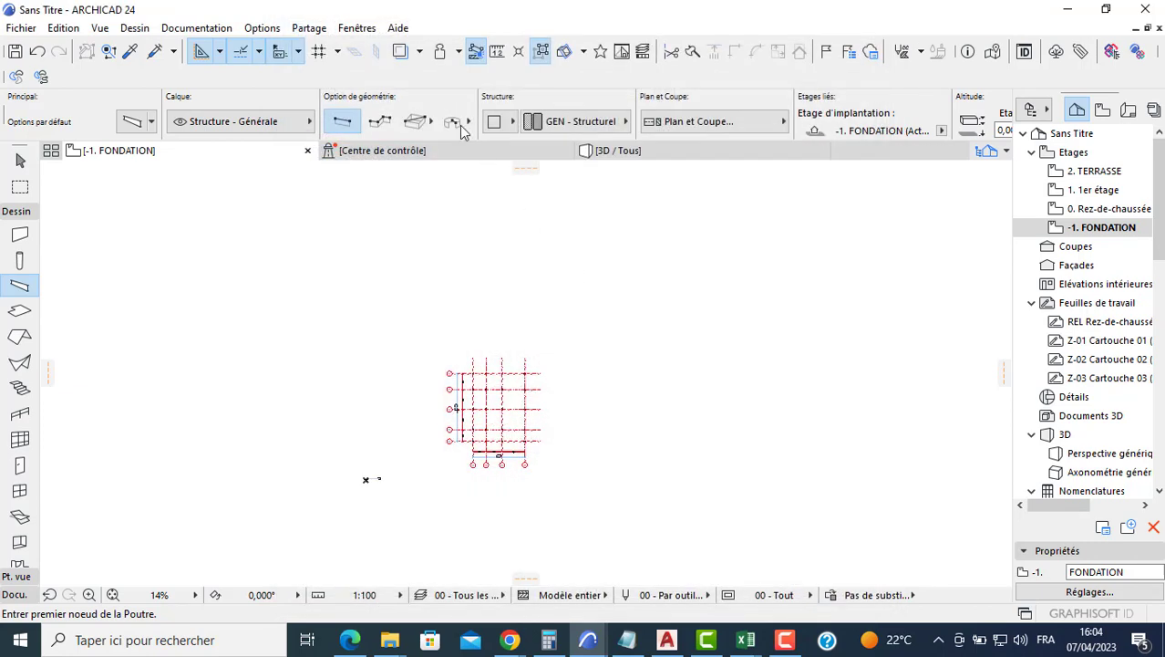
pyautogui.scroll(10, 372, 476)
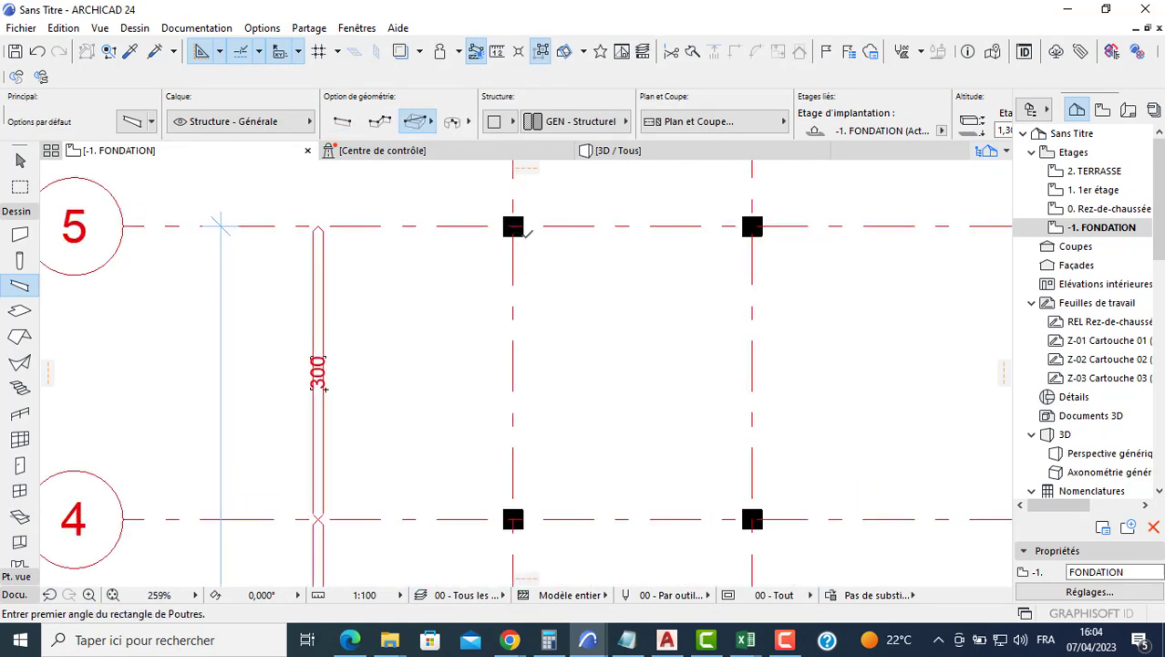
pyautogui.click(524, 235)
pyautogui.scroll(-4, 720, 440)
pyautogui.moveTo(789, 524); pyautogui.dragTo(673, 333, button='middle')
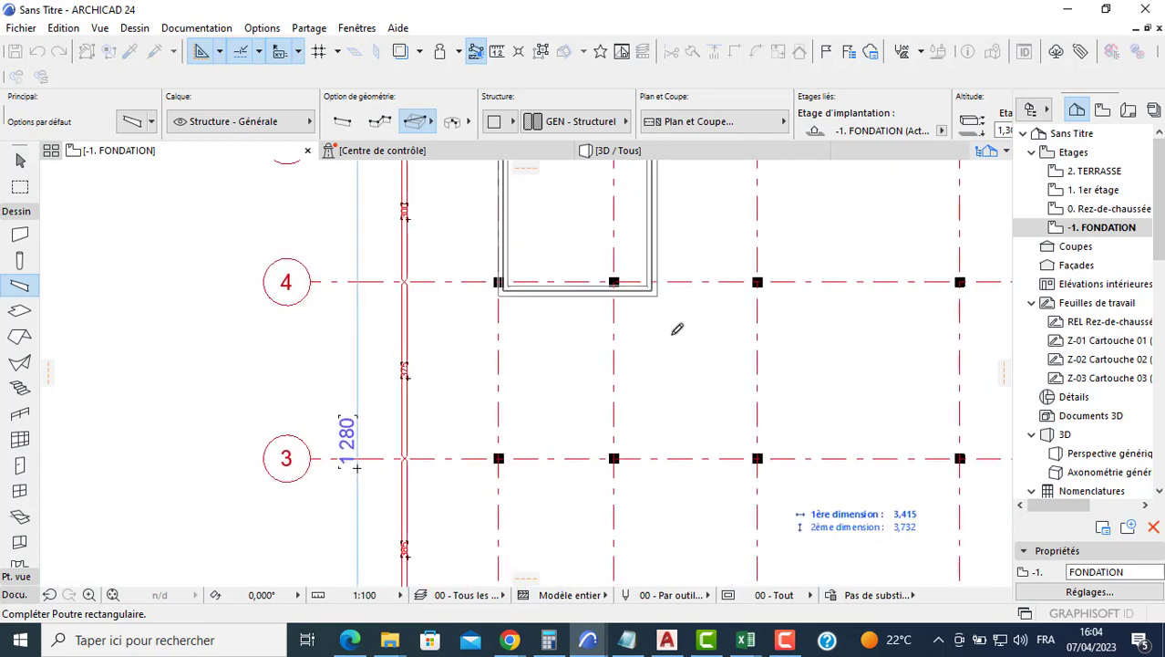
pyautogui.moveTo(762, 483); pyautogui.dragTo(713, 389, button='middle')
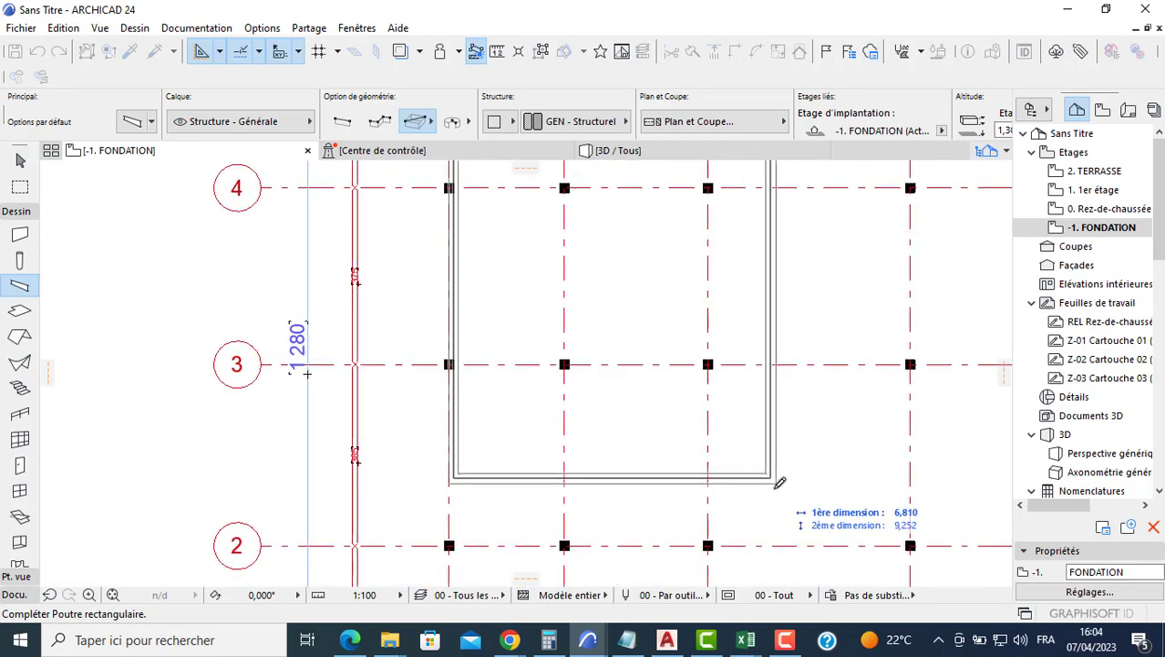
pyautogui.press('Escape')
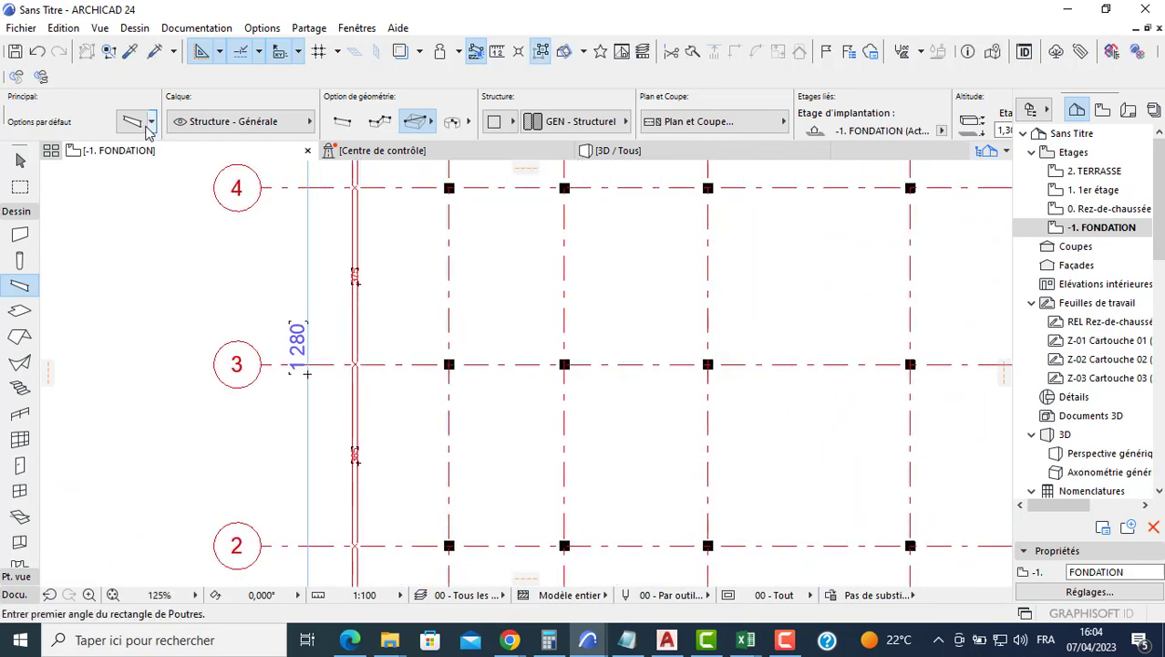
# Set the default beam's width to 0,4.
pyautogui.hotkey('ctrl', 't')
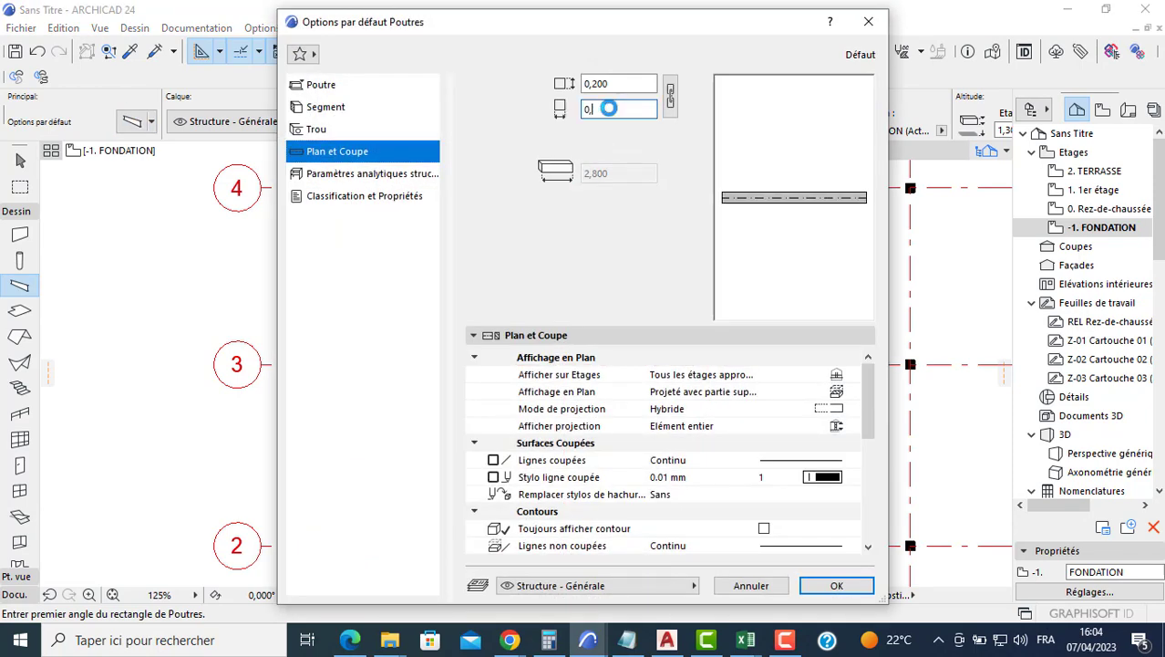
pyautogui.write('0,4')
pyautogui.press('Return')
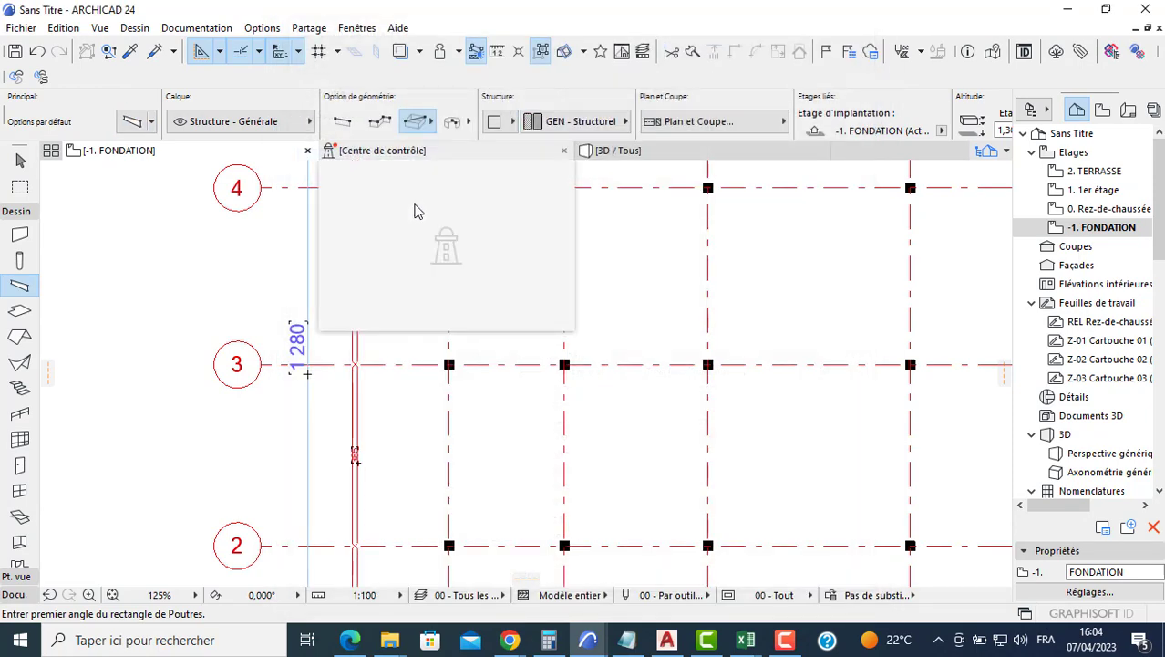
# Draw a rectangle of beams around the foundation's column grid, from the inner corner of column A5 to the inner corner of column D1.
pyautogui.scroll(-2, 643, 346)
pyautogui.scroll(-1, 613, 215)
pyautogui.moveTo(613, 215); pyautogui.dragTo(663, 343, button='middle')
pyautogui.moveTo(628, 297); pyautogui.dragTo(646, 321, button='middle')
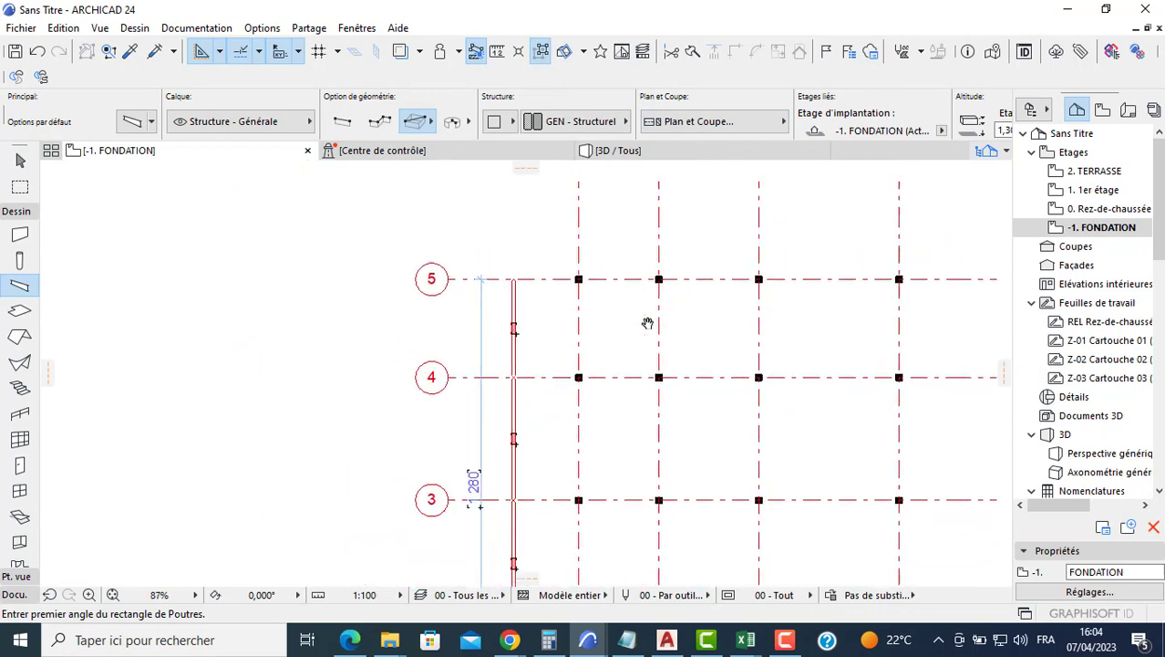
pyautogui.scroll(7, 585, 277)
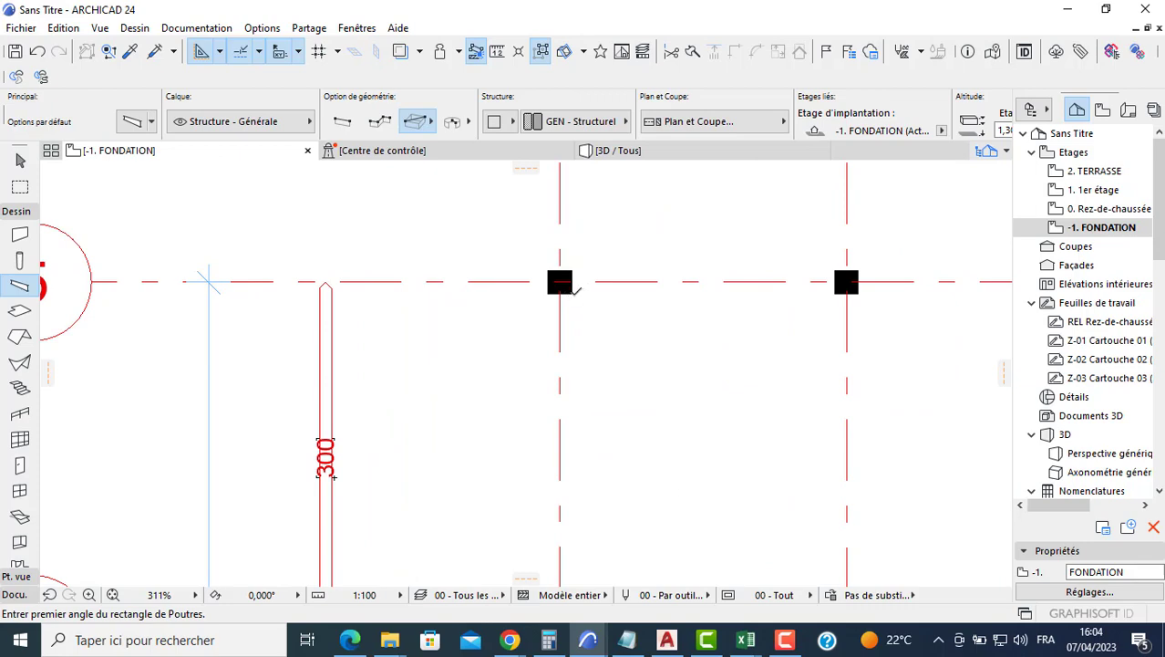
pyautogui.click(573, 293)
pyautogui.scroll(-5, 592, 310)
pyautogui.moveTo(638, 339); pyautogui.dragTo(502, 168, button='middle')
pyautogui.scroll(-4, 595, 289)
pyautogui.scroll(3, 729, 485)
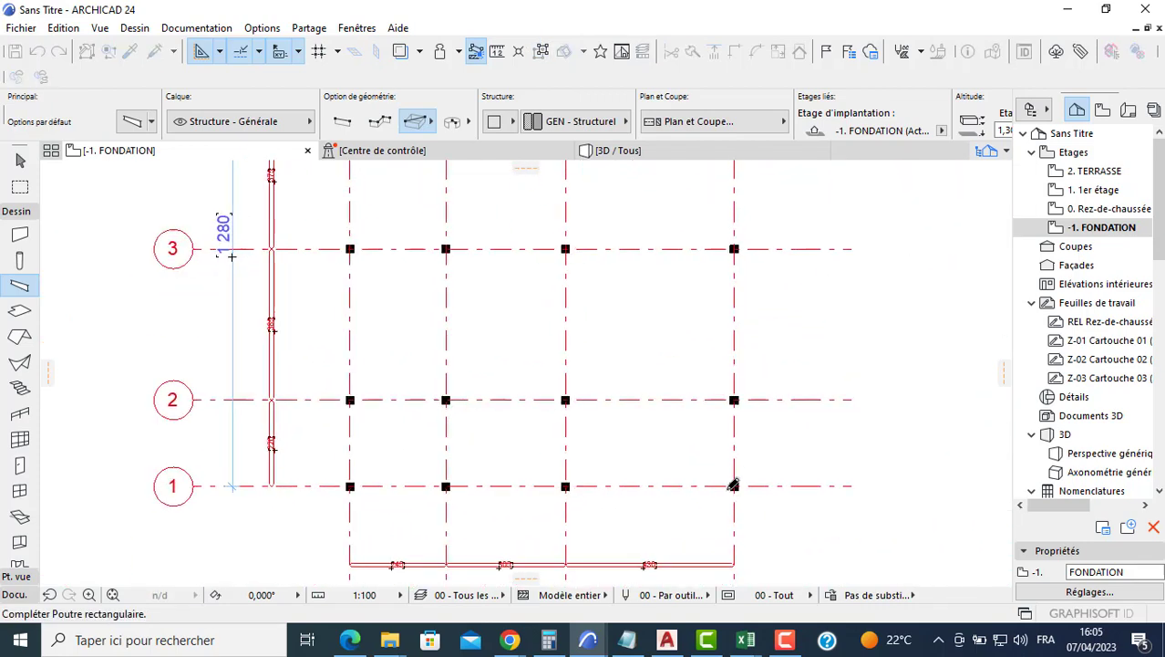
pyautogui.click(735, 473)
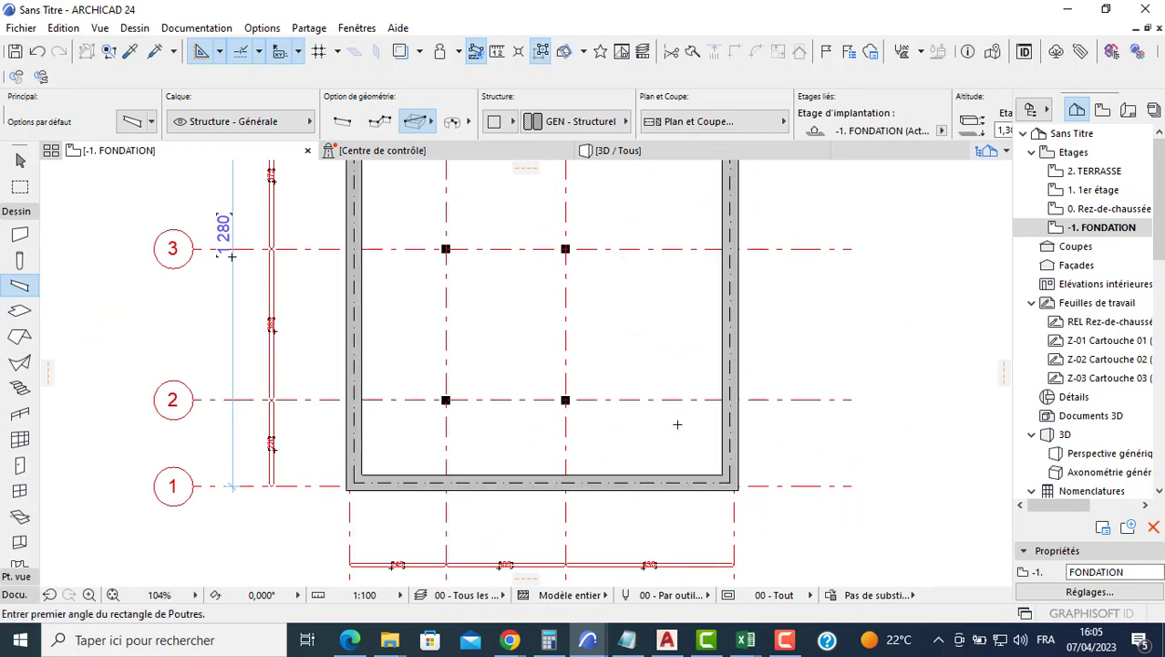
# Examine the perimeter beams against the columns in 3D and the beam along gridline 1 in the foundation plan.
pyautogui.click(618, 150)
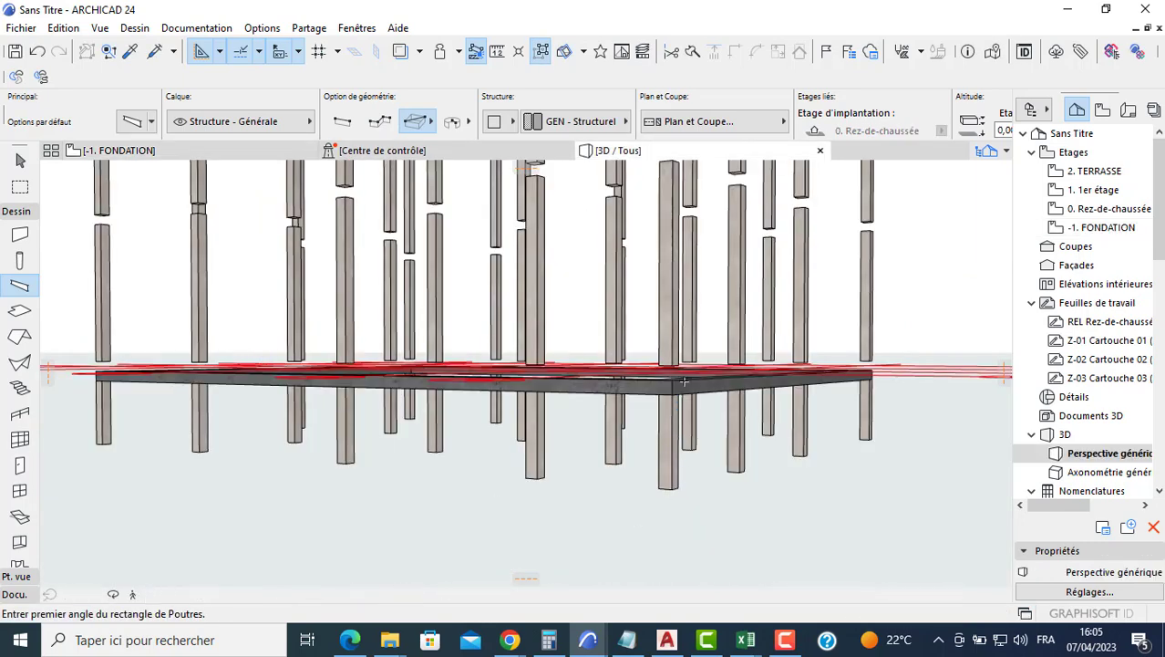
pyautogui.scroll(3, 722, 383)
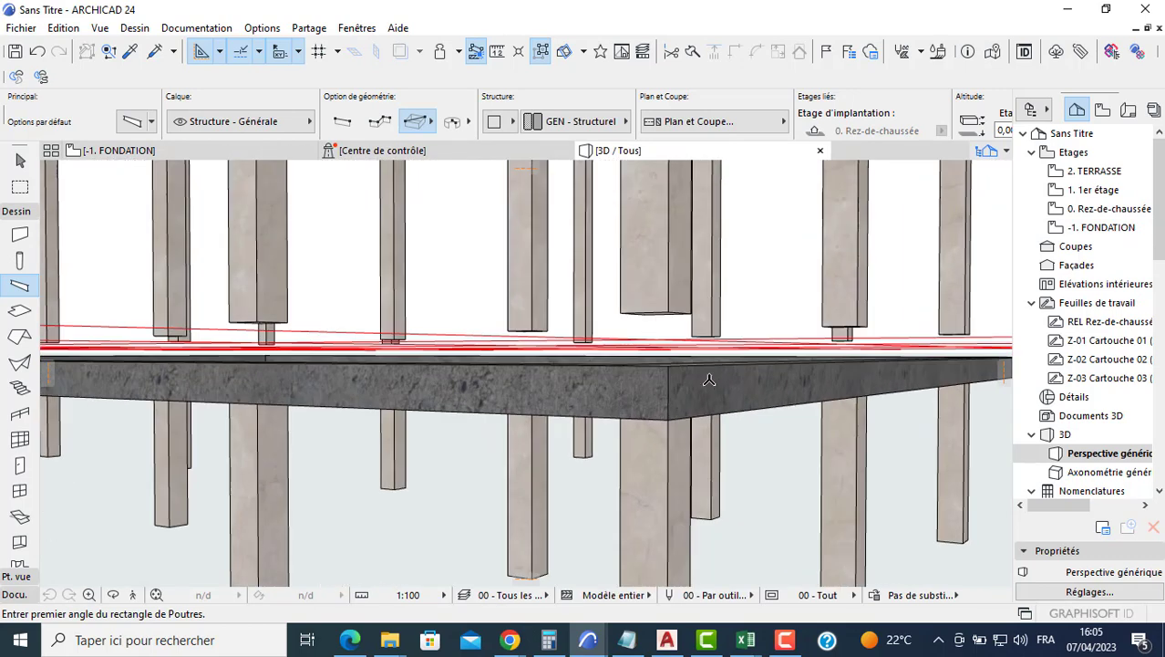
pyautogui.keyDown('shift'); pyautogui.moveTo(716, 385); pyautogui.dragTo(547, 414, button='middle'); pyautogui.keyUp('shift')
pyautogui.scroll(-3, 547, 414)
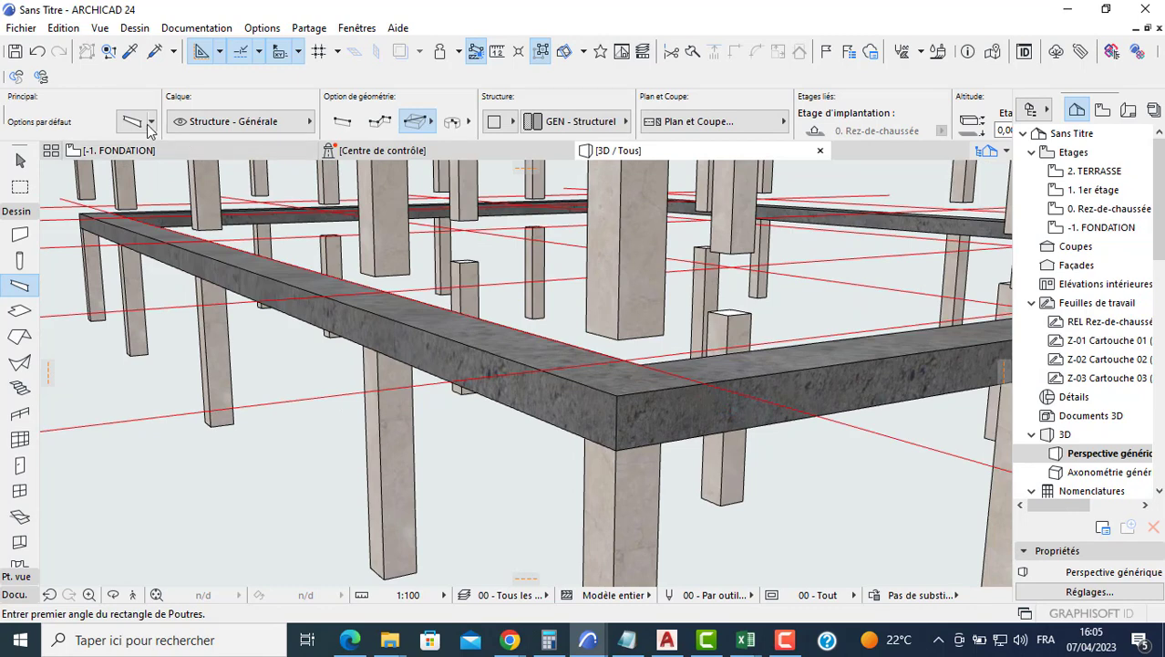
pyautogui.click(120, 150)
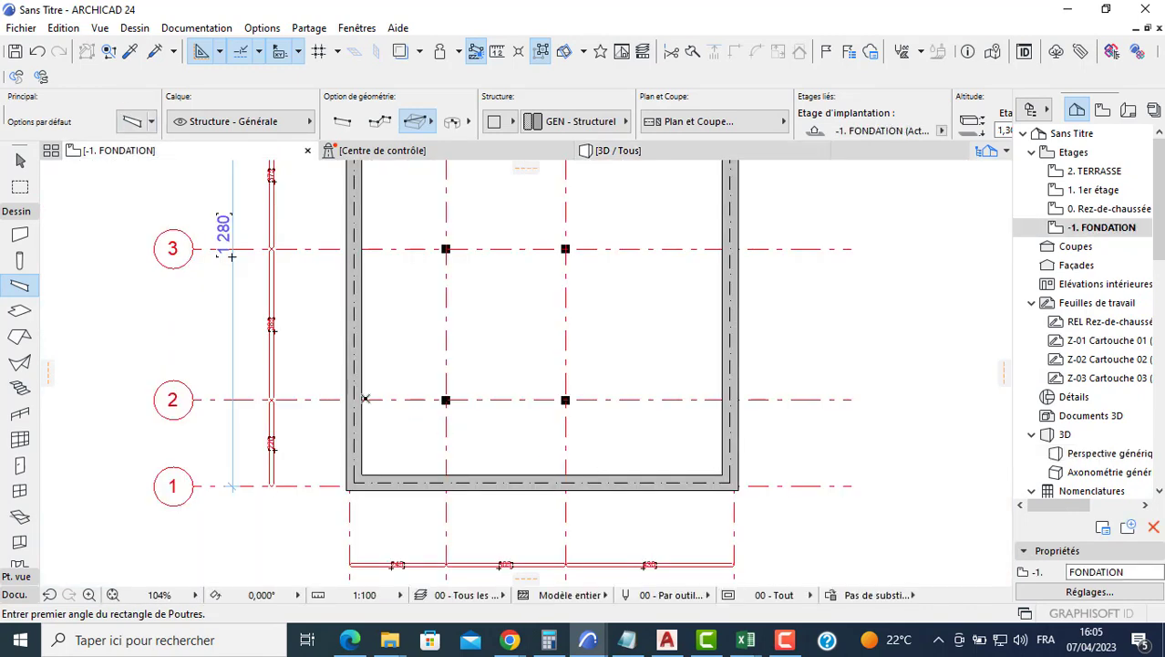
pyautogui.press('Escape')
pyautogui.click(482, 487)
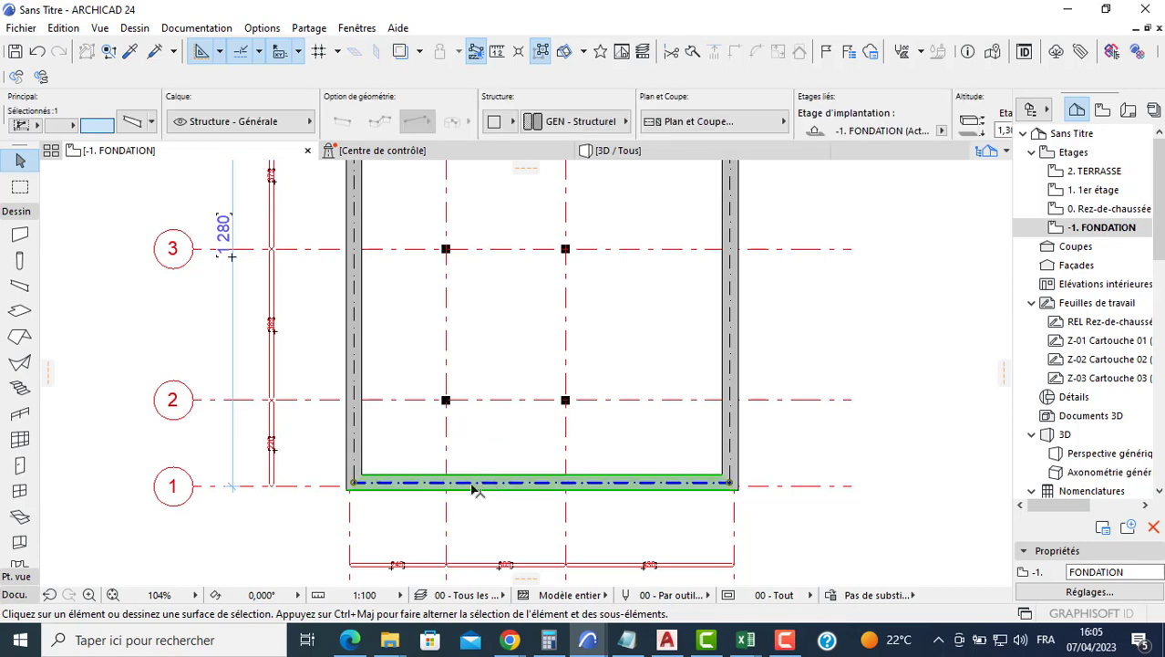
pyautogui.scroll(-3, 465, 433)
pyautogui.scroll(-3, 531, 364)
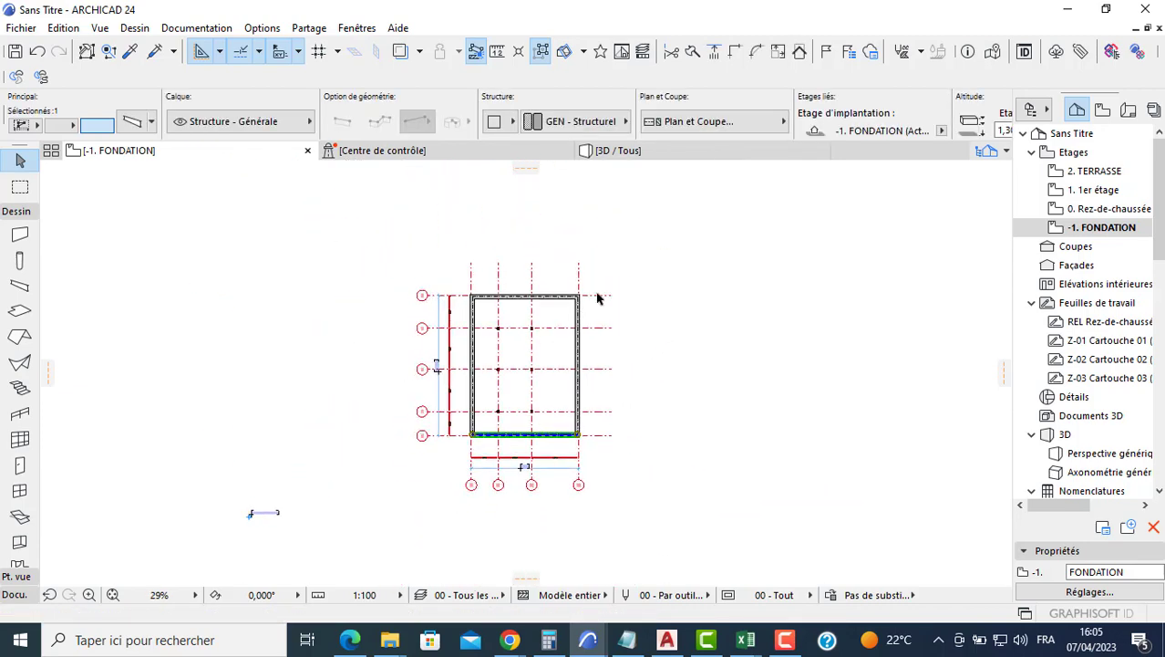
pyautogui.press('Escape')
# Mirror all elements in 3D about the outer edge of the beam on gridline 1, starting at column A1, and return to the foundation plan.
pyautogui.click(618, 150)
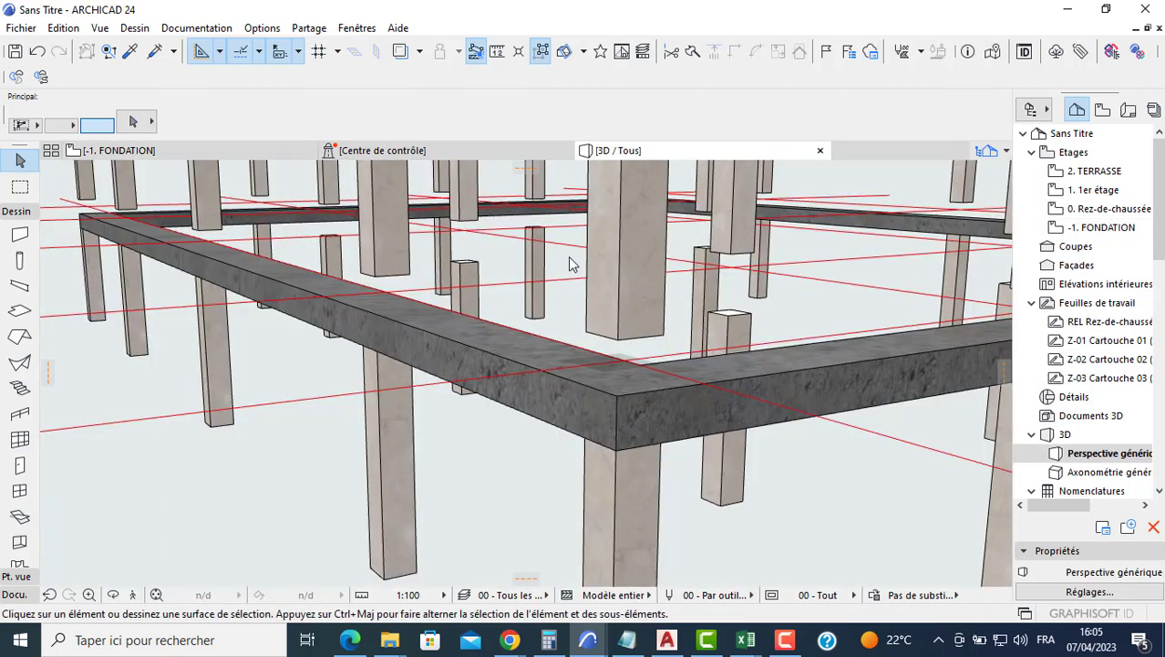
pyautogui.scroll(-5, 533, 389)
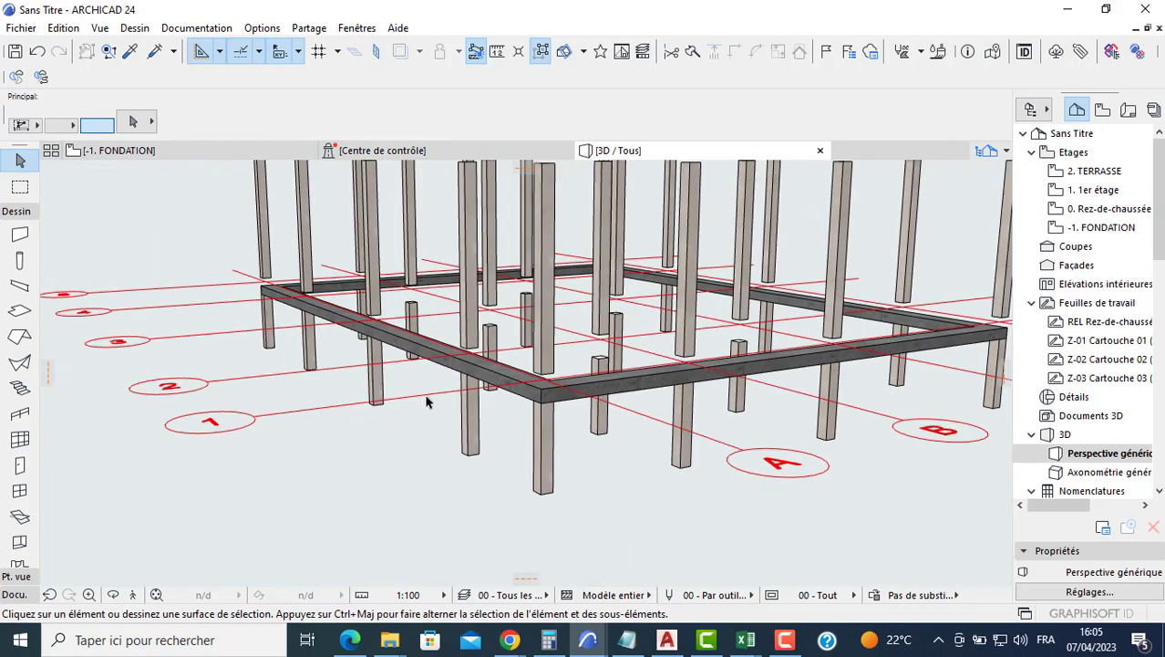
pyautogui.keyDown('shift'); pyautogui.moveTo(584, 398); pyautogui.dragTo(488, 463, button='middle'); pyautogui.keyUp('shift')
pyautogui.hotkey('ctrl', 'a')
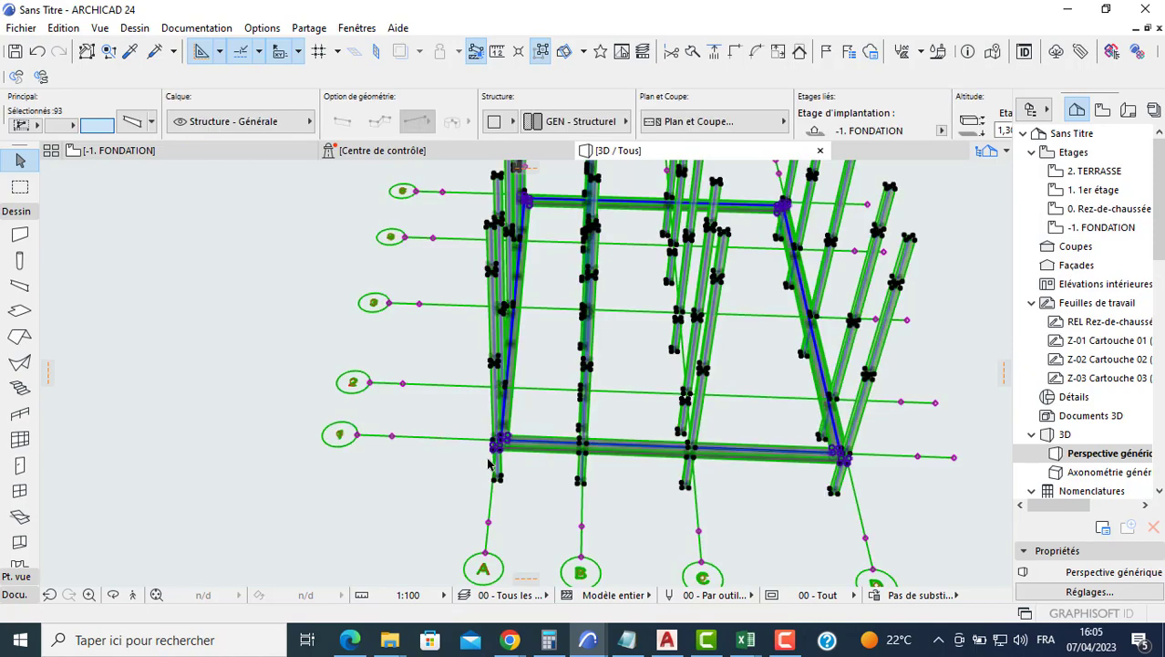
pyautogui.scroll(2, 491, 458)
pyautogui.scroll(1, 491, 458)
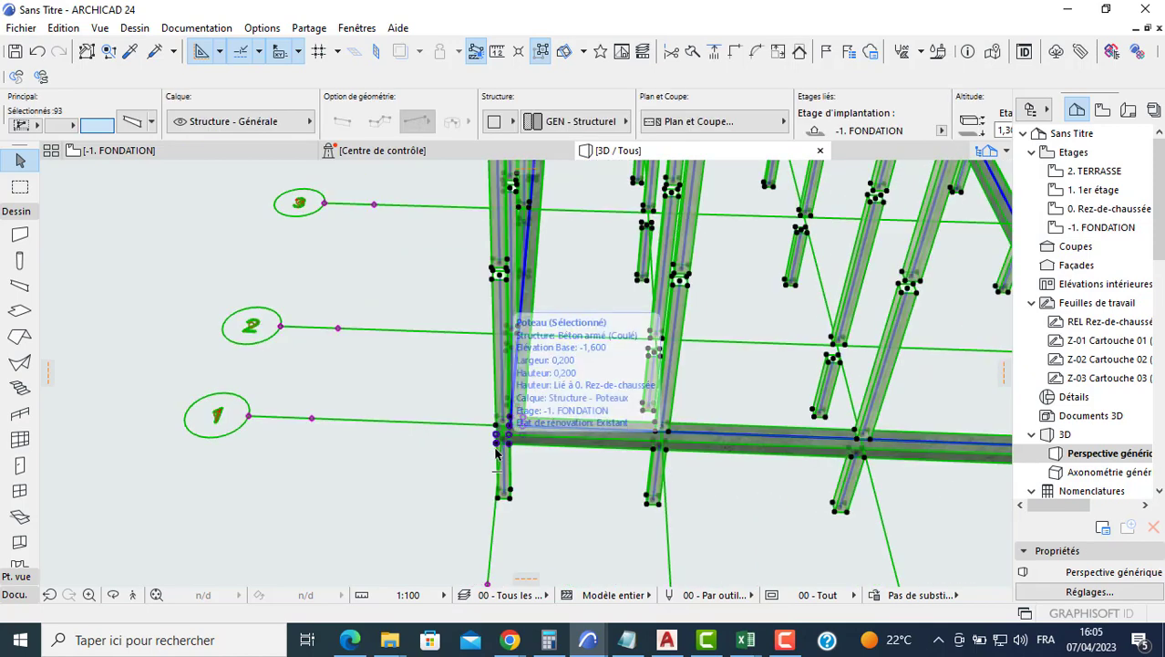
pyautogui.click(499, 449)
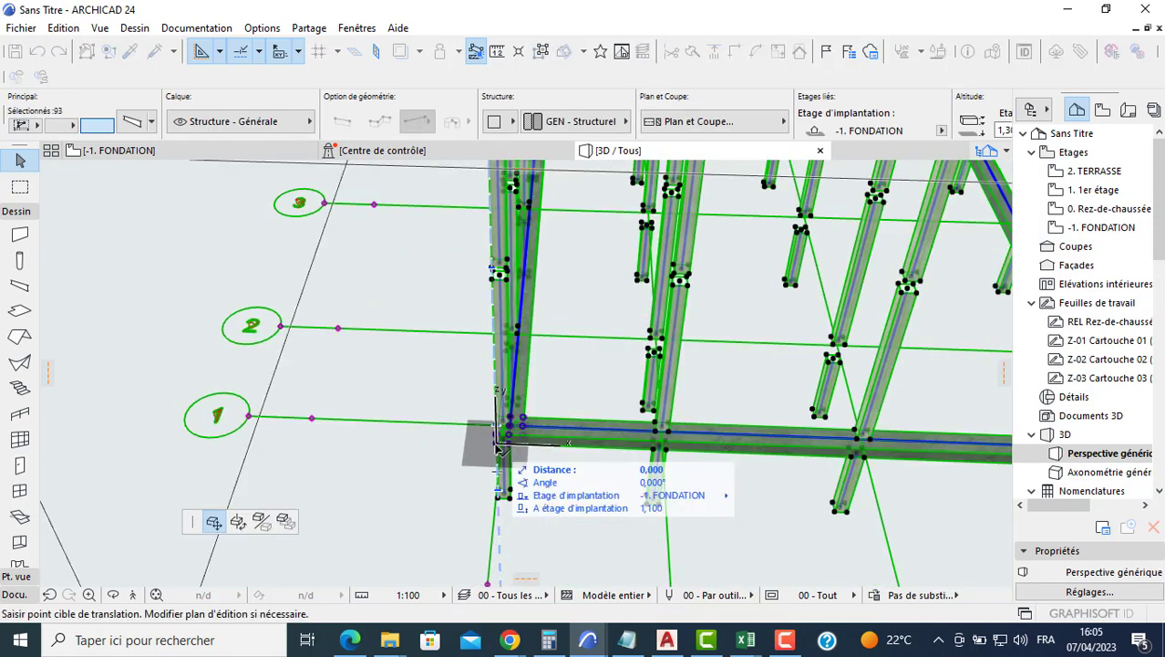
pyautogui.click(261, 520)
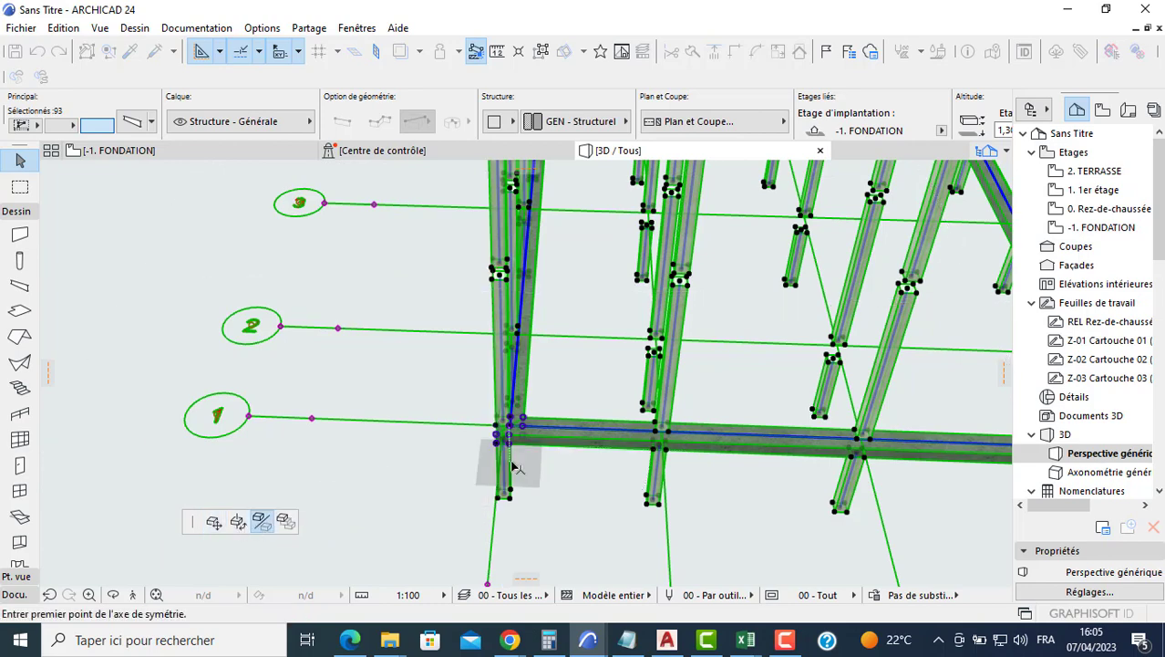
pyautogui.click(497, 444)
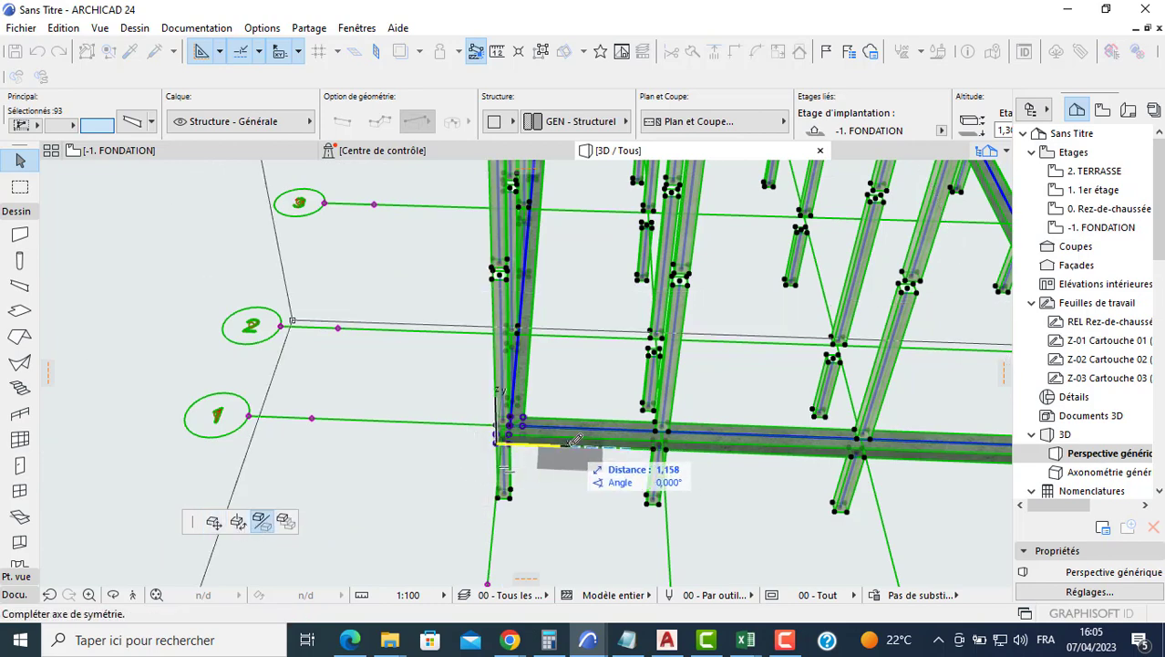
pyautogui.click(575, 441)
pyautogui.press('Escape')
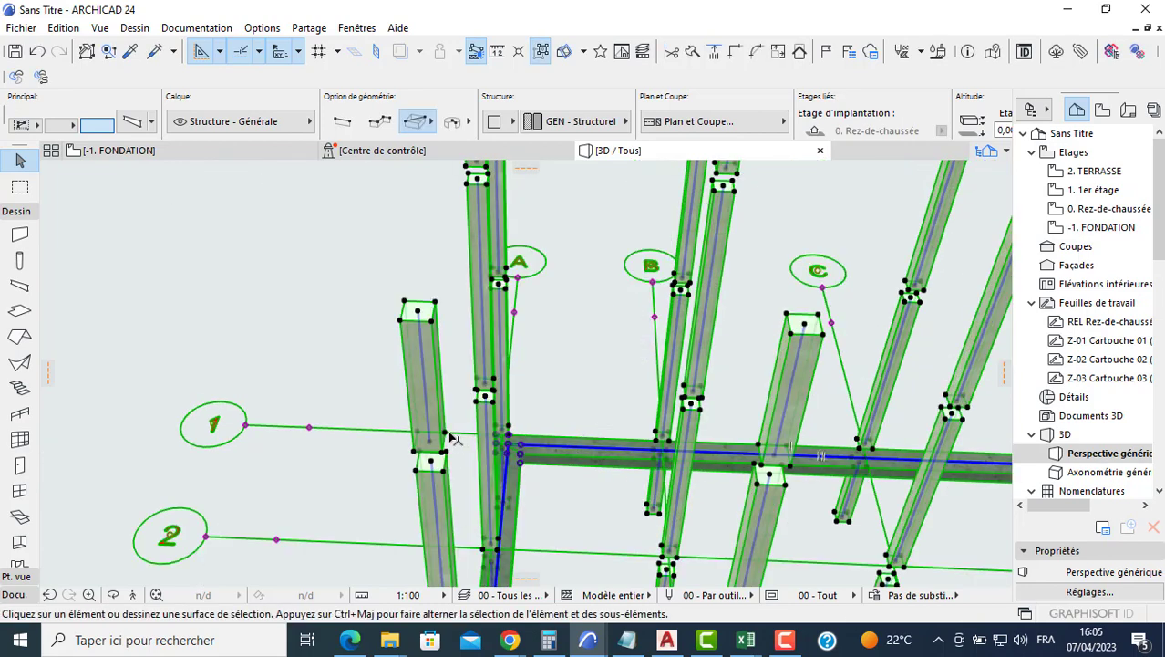
pyautogui.scroll(-3, 415, 441)
pyautogui.press('F2')
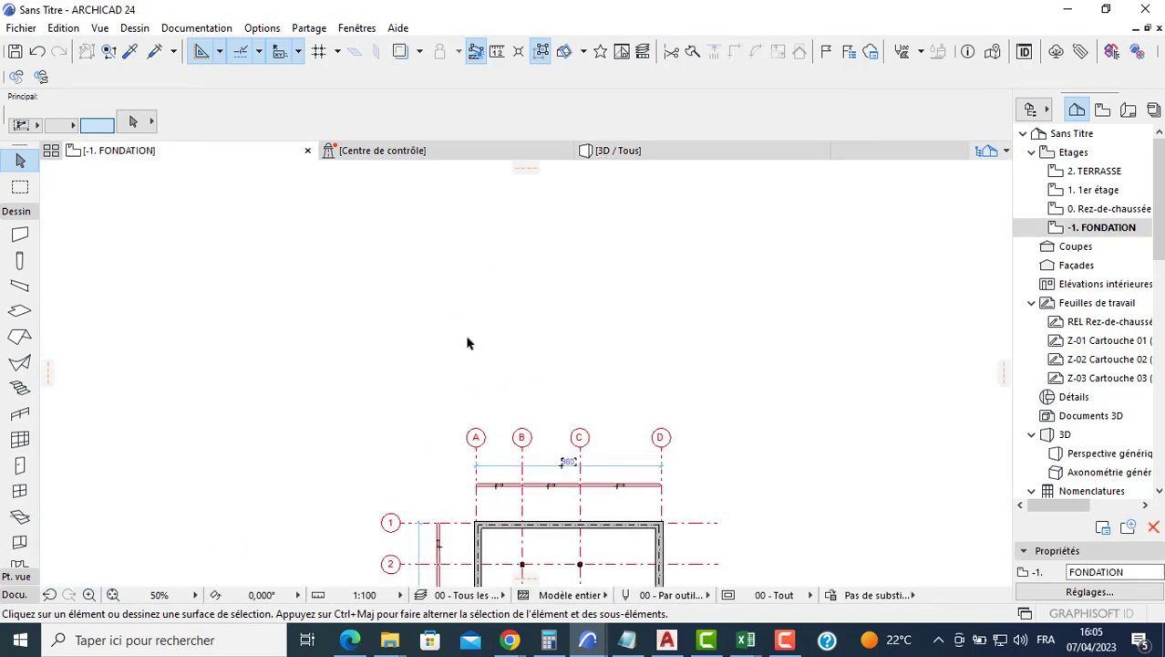
# Set the default beam's width to 0,2 for the interior foundation beams.
pyautogui.scroll(5, 431, 386)
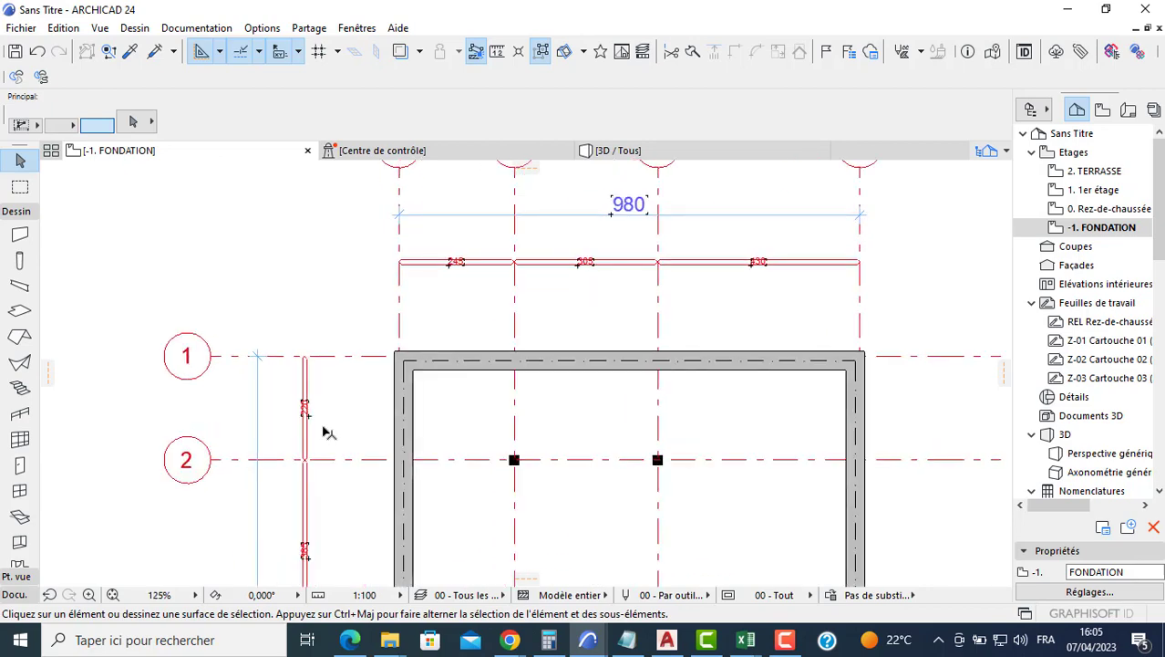
pyautogui.scroll(-3, 400, 403)
pyautogui.scroll(4, 520, 292)
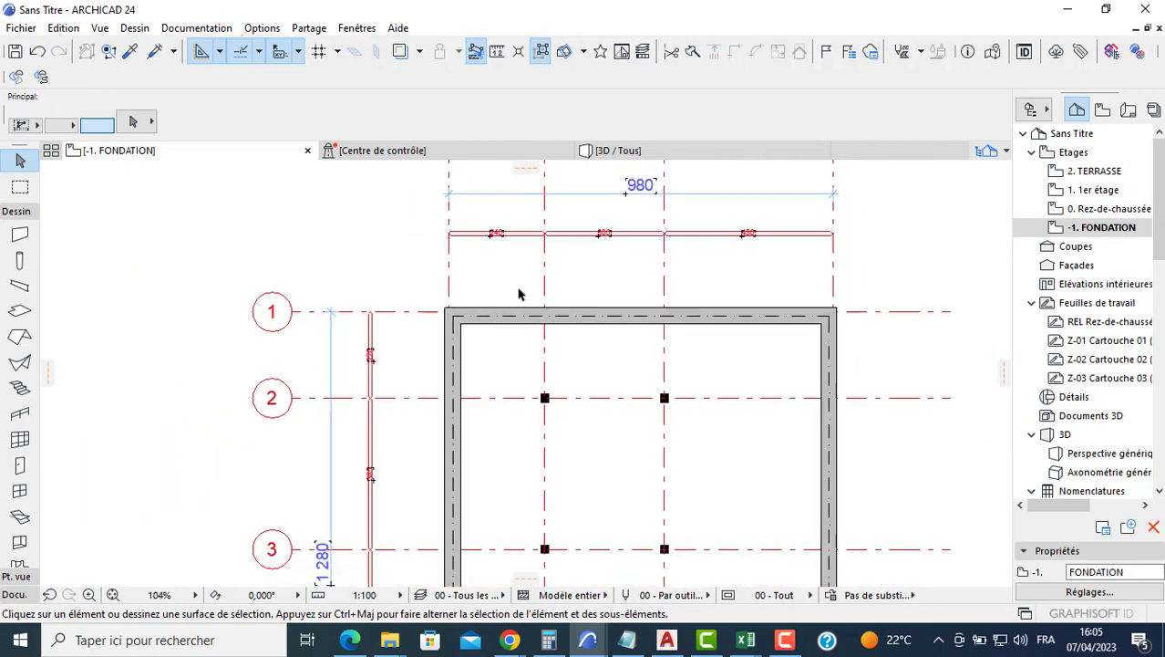
pyautogui.scroll(-6, 529, 231)
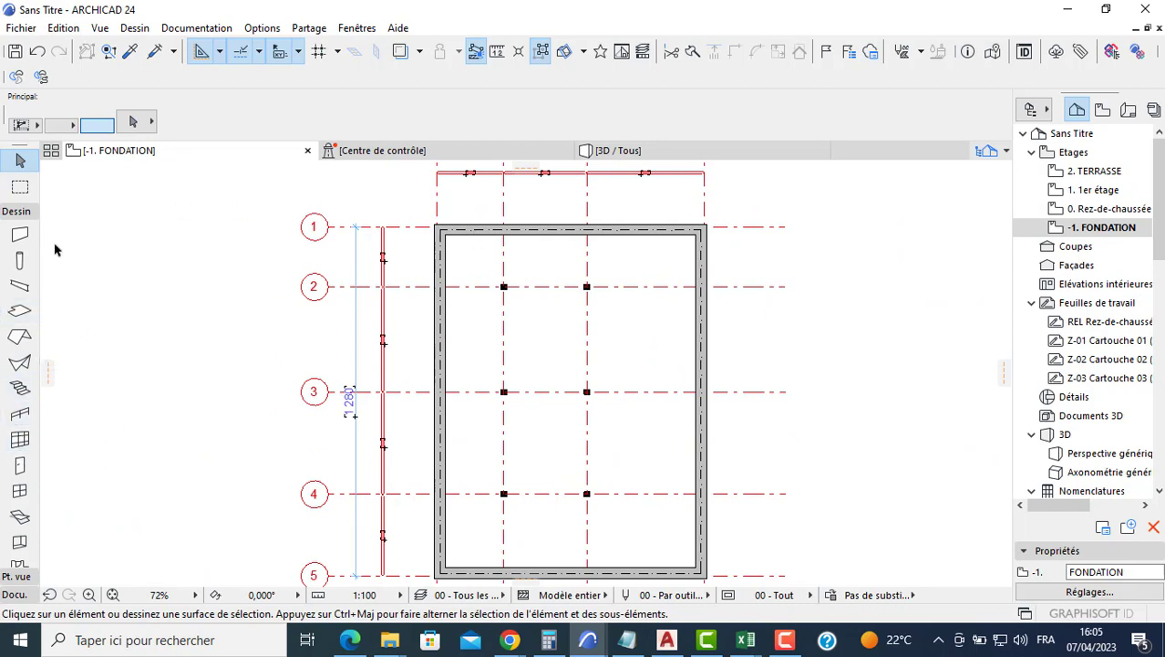
pyautogui.click(20, 288)
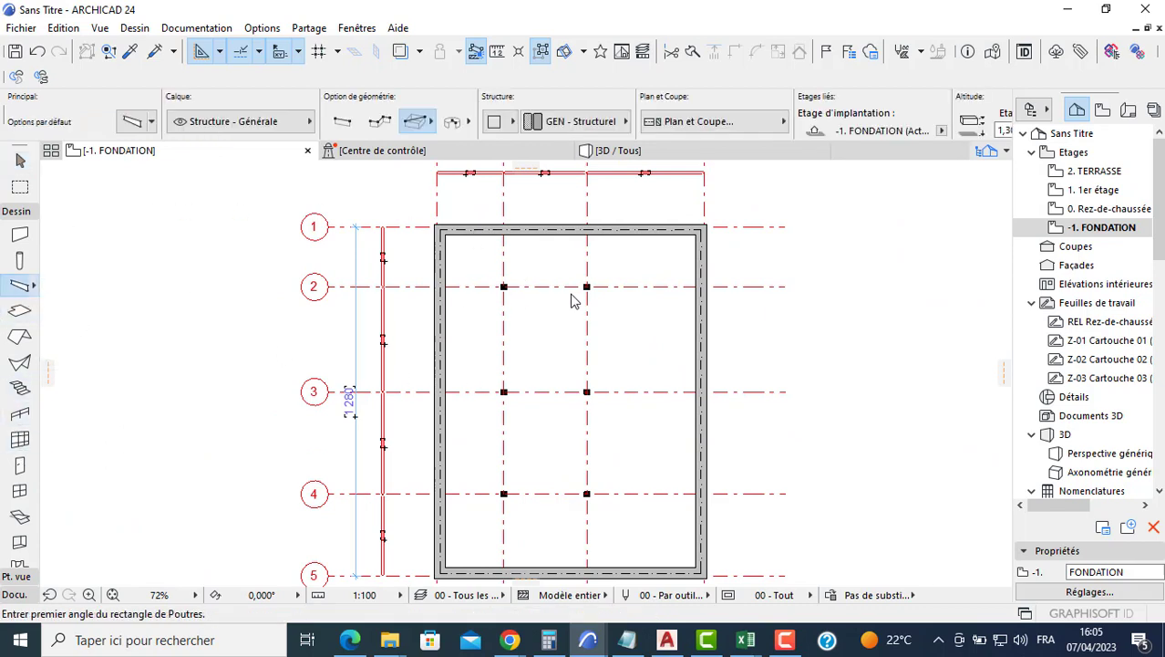
pyautogui.hotkey('ctrl', 't')
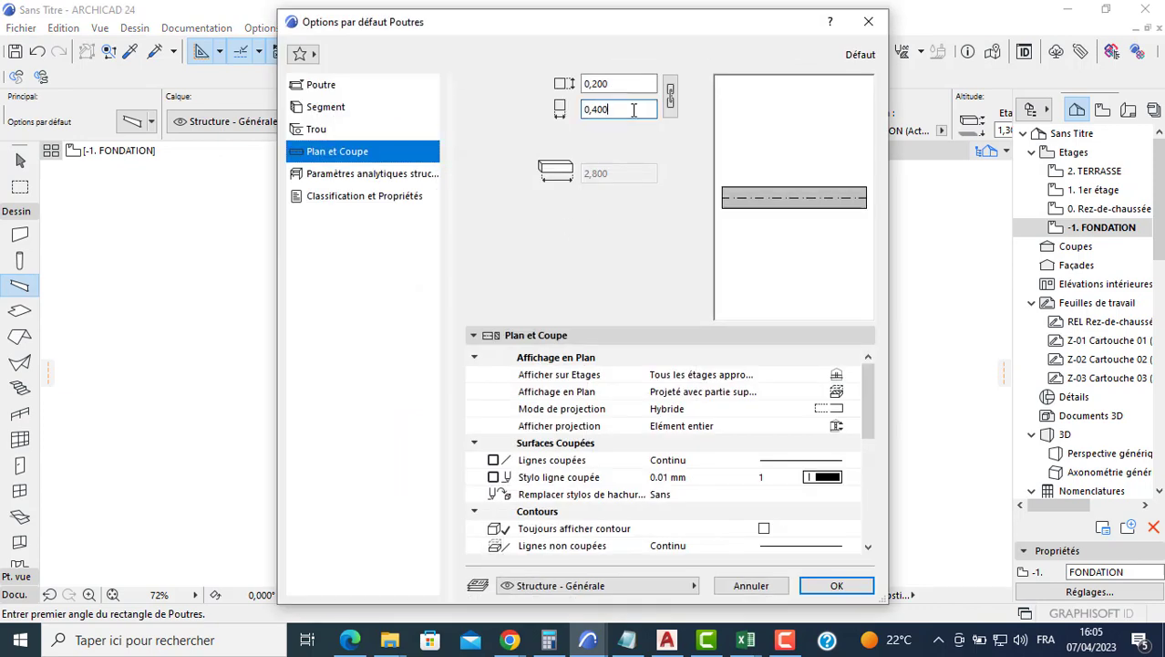
pyautogui.write('0,2')
pyautogui.press('Return')
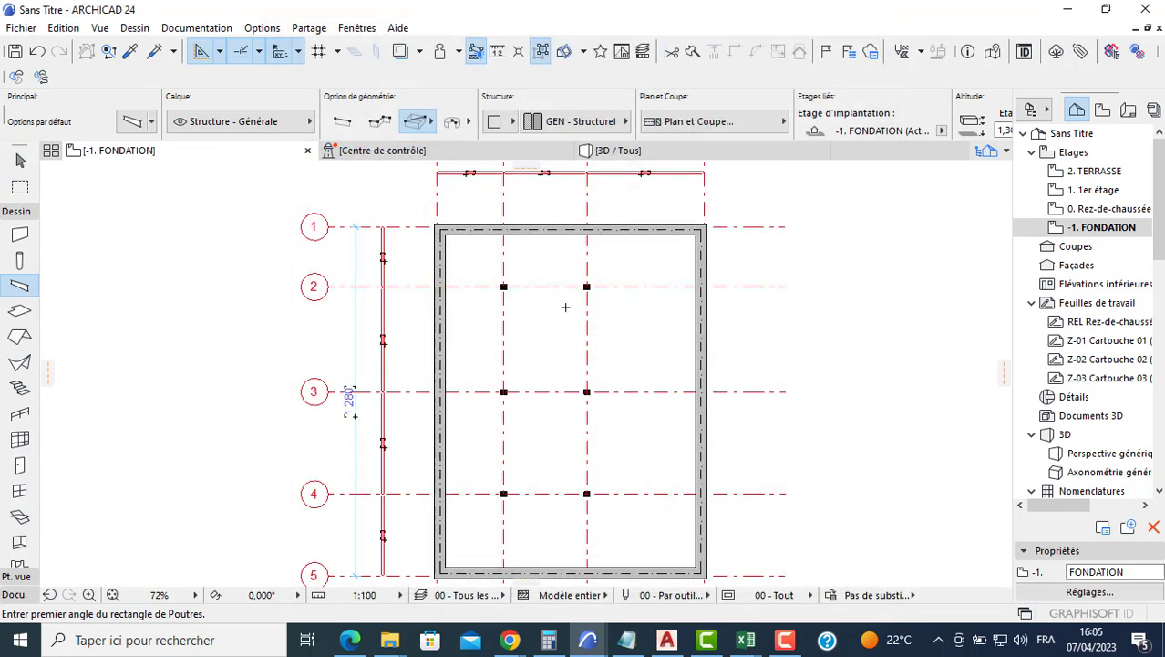
# Draw a single straight beam along gridline 2, from the inner face of the beam on A to the inner face of the beam on D.
pyautogui.scroll(5, 481, 273)
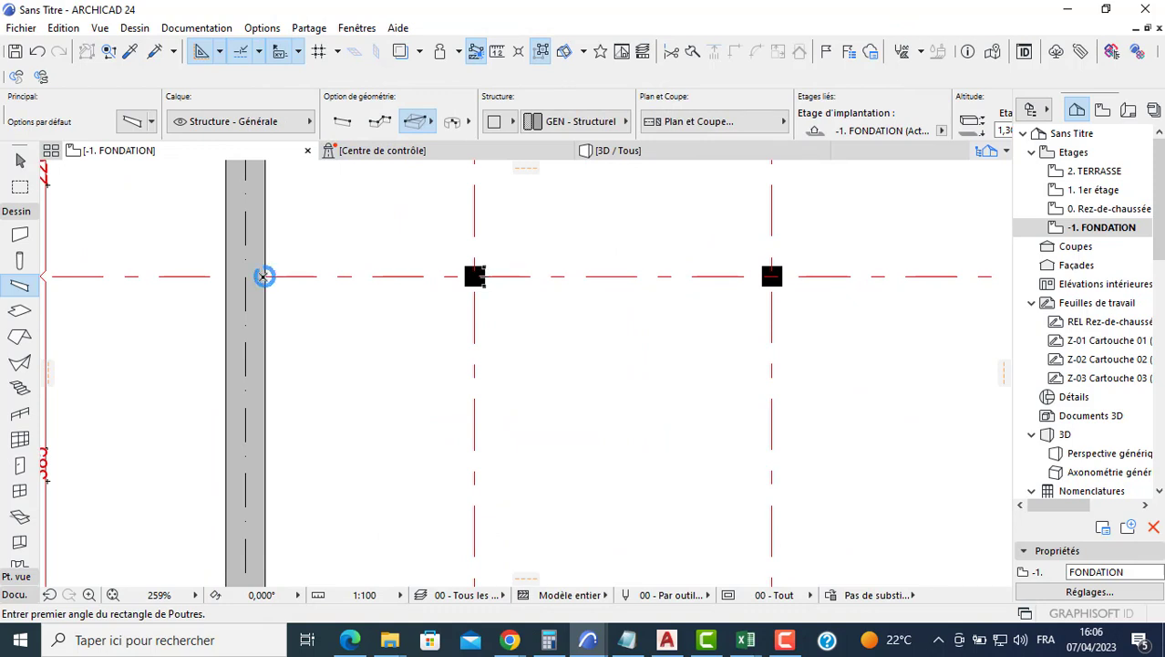
pyautogui.click(263, 275)
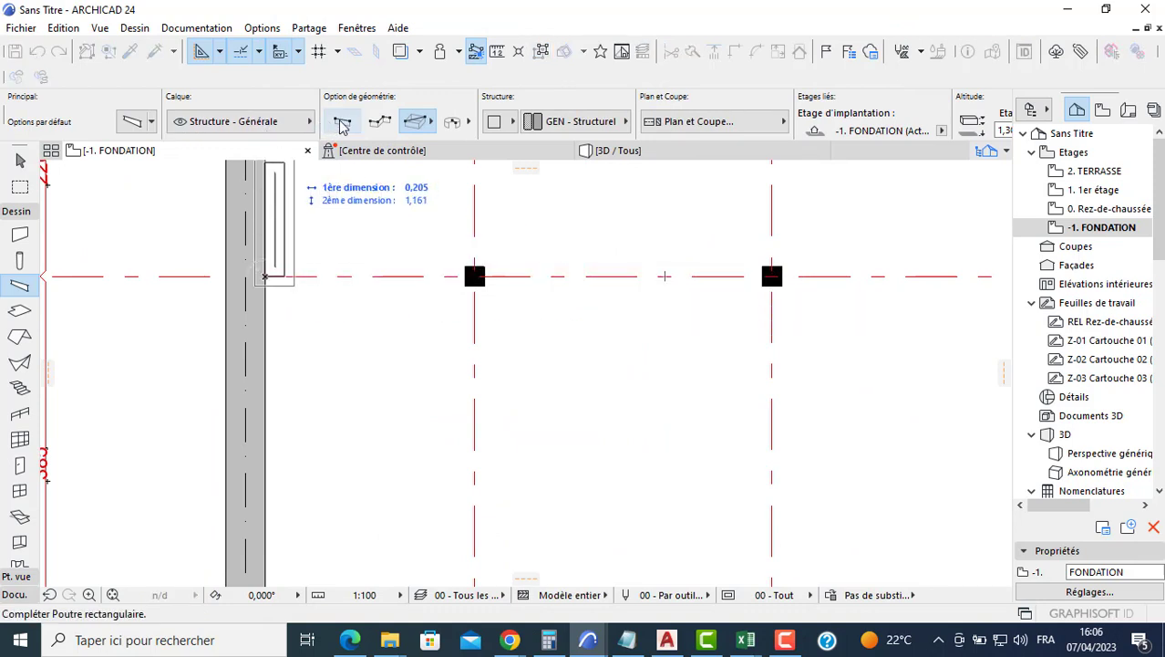
pyautogui.click(342, 122)
pyautogui.moveTo(889, 294); pyautogui.dragTo(627, 267, button='middle')
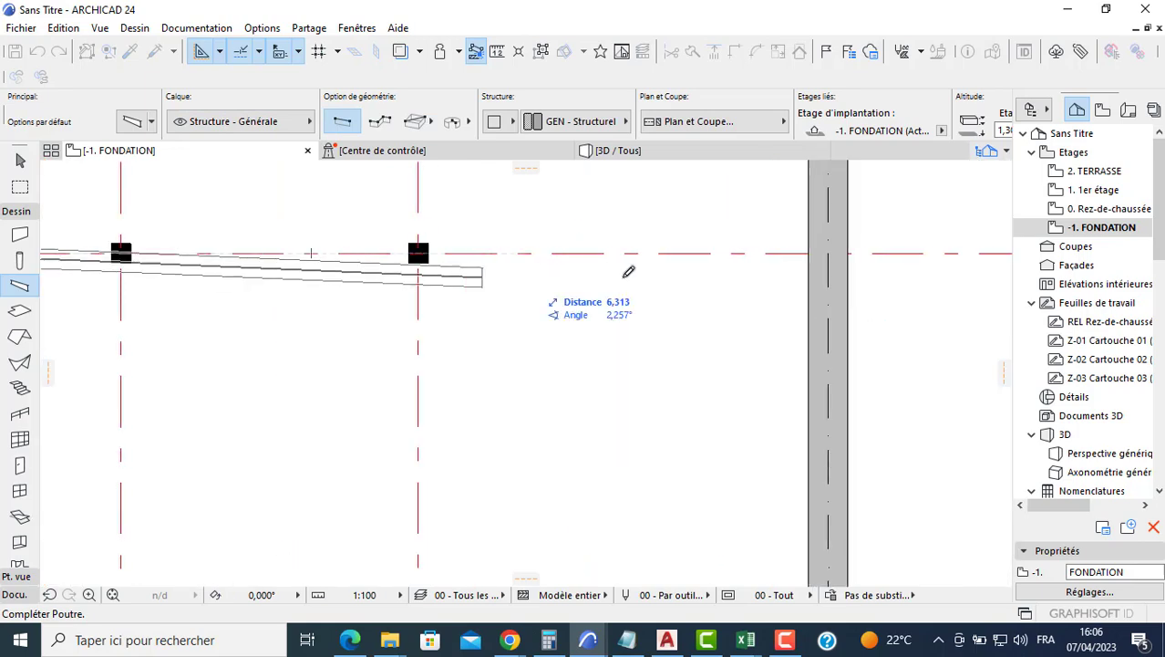
pyautogui.click(821, 247)
pyautogui.scroll(-3, 486, 381)
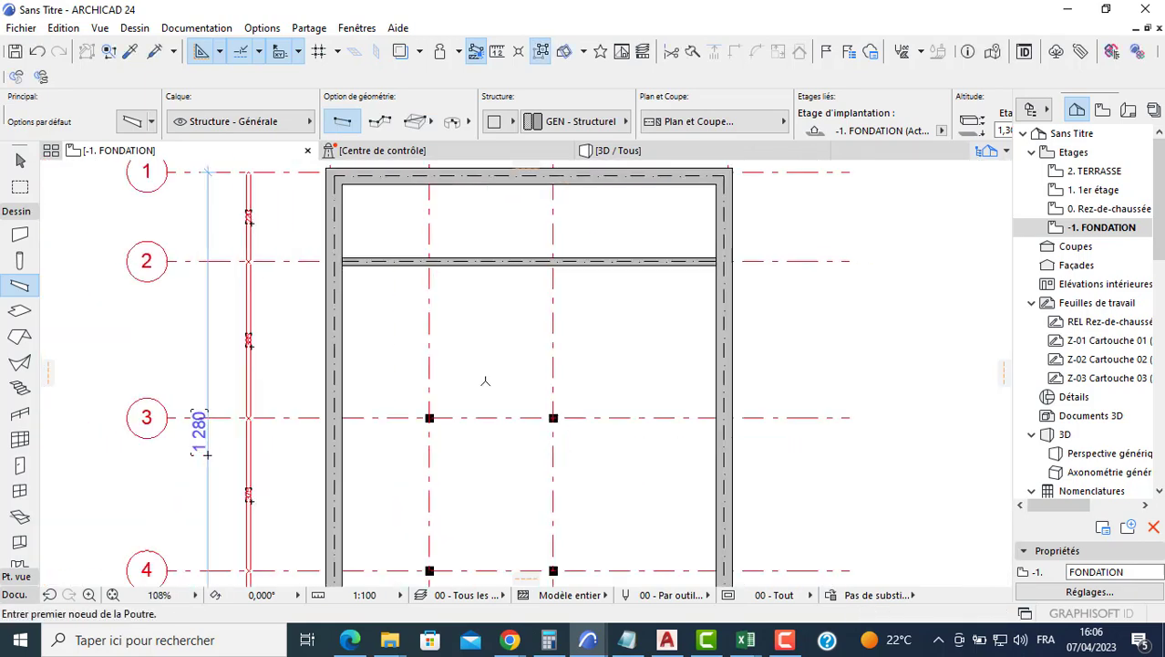
# Draw a beam along gridline 3 between the inner faces of the perimeter beams on A and D.
pyautogui.scroll(1, 395, 417)
pyautogui.moveTo(396, 418); pyautogui.dragTo(377, 327, button='middle')
pyautogui.scroll(3, 422, 323)
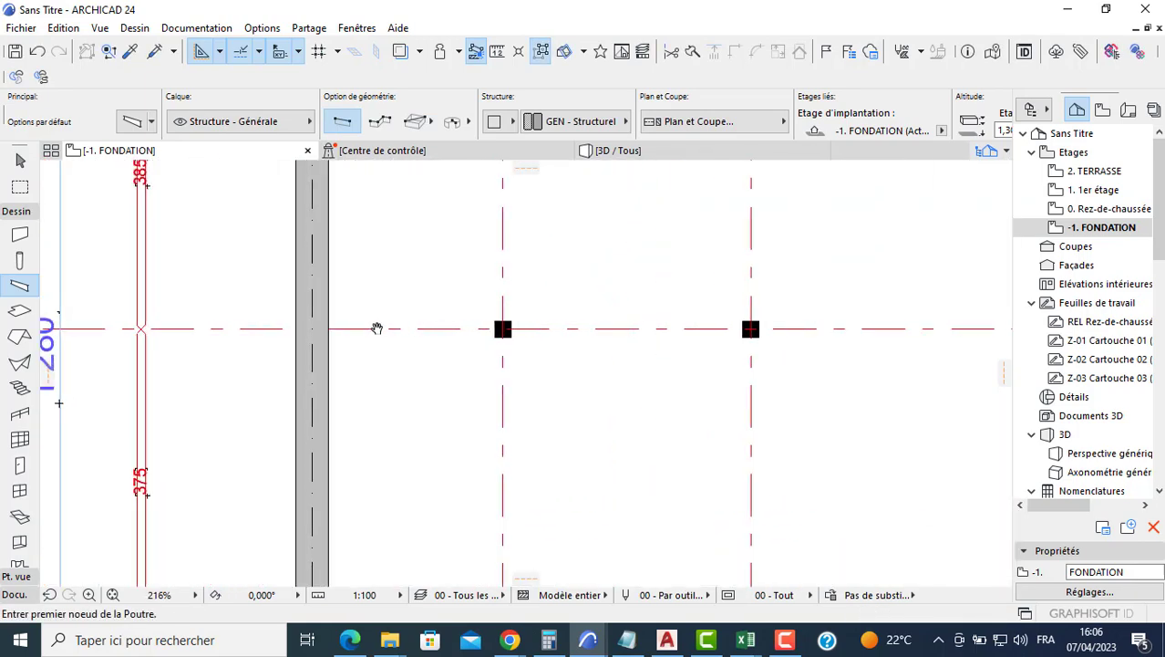
pyautogui.click(328, 328)
pyautogui.moveTo(1009, 348); pyautogui.dragTo(711, 311, button='middle')
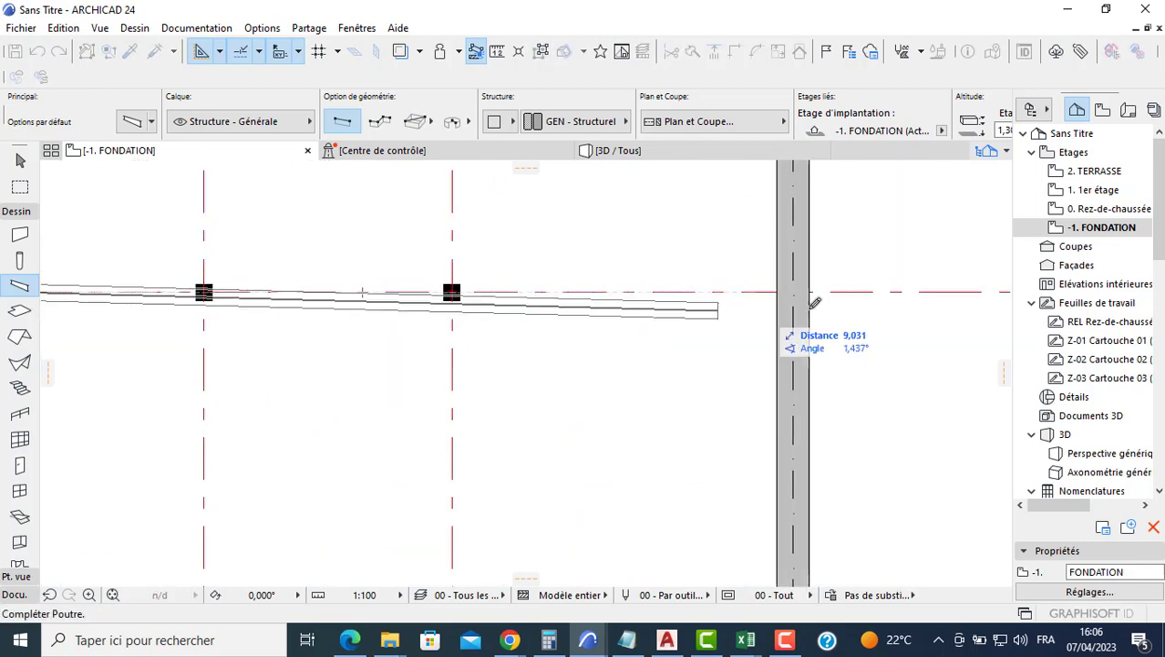
pyautogui.click(776, 286)
pyautogui.scroll(-4, 676, 320)
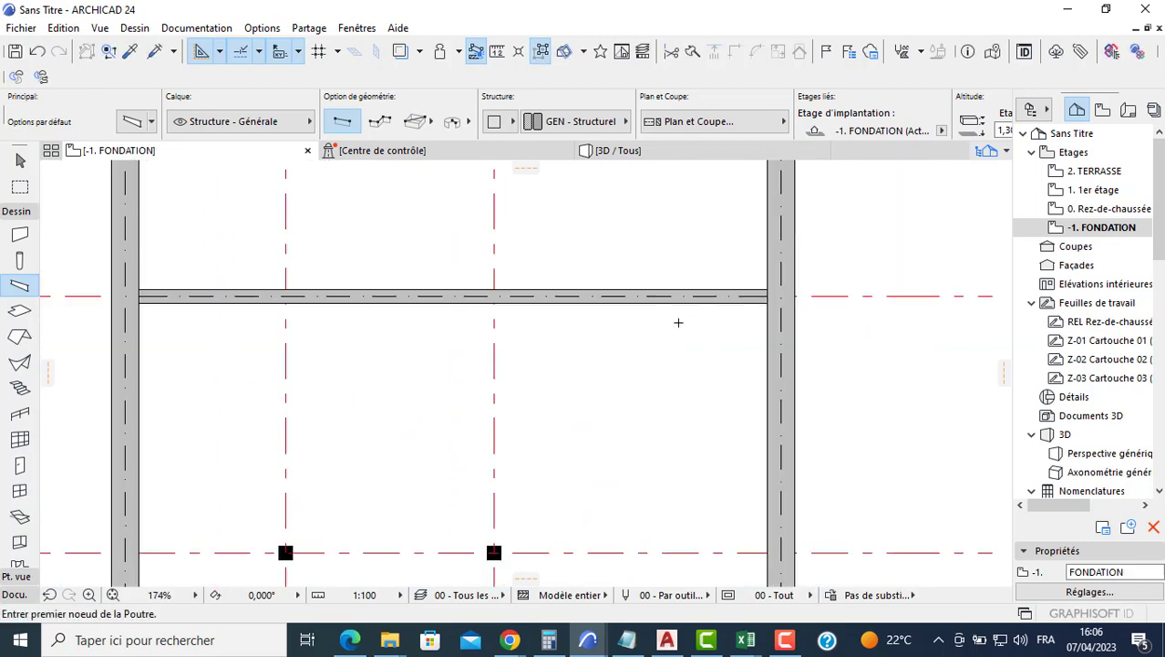
# Draw a beam along gridline 4 between the inner faces of the perimeter beams on A and D.
pyautogui.scroll(2, 438, 346)
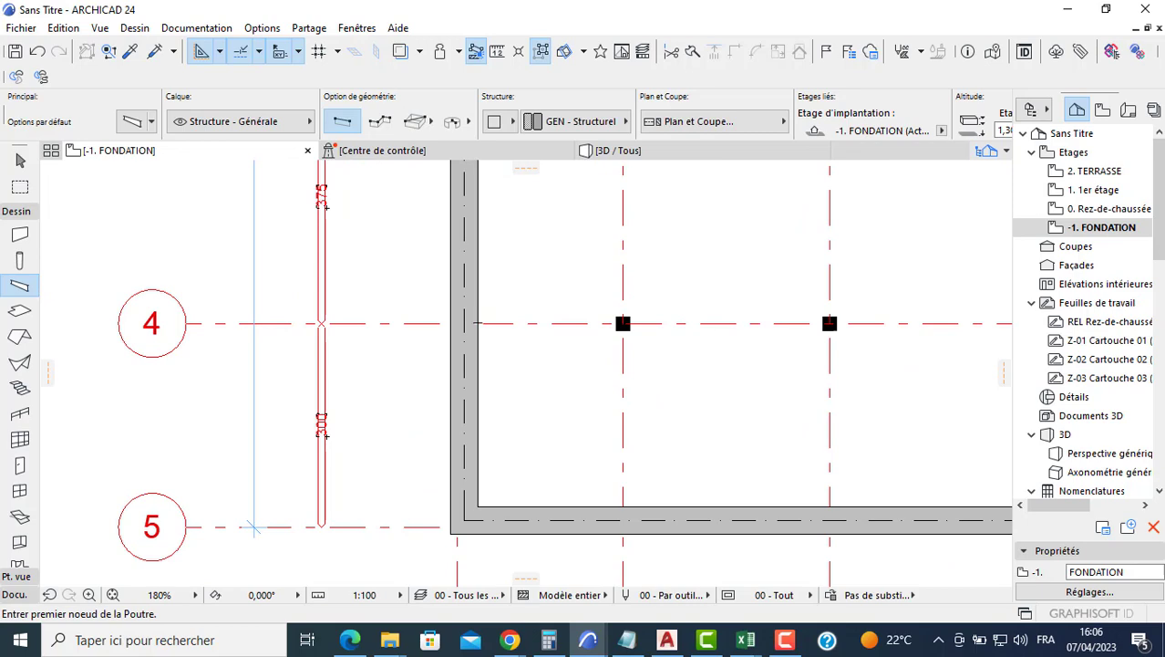
pyautogui.click(476, 322)
pyautogui.moveTo(510, 321); pyautogui.dragTo(394, 316, button='middle')
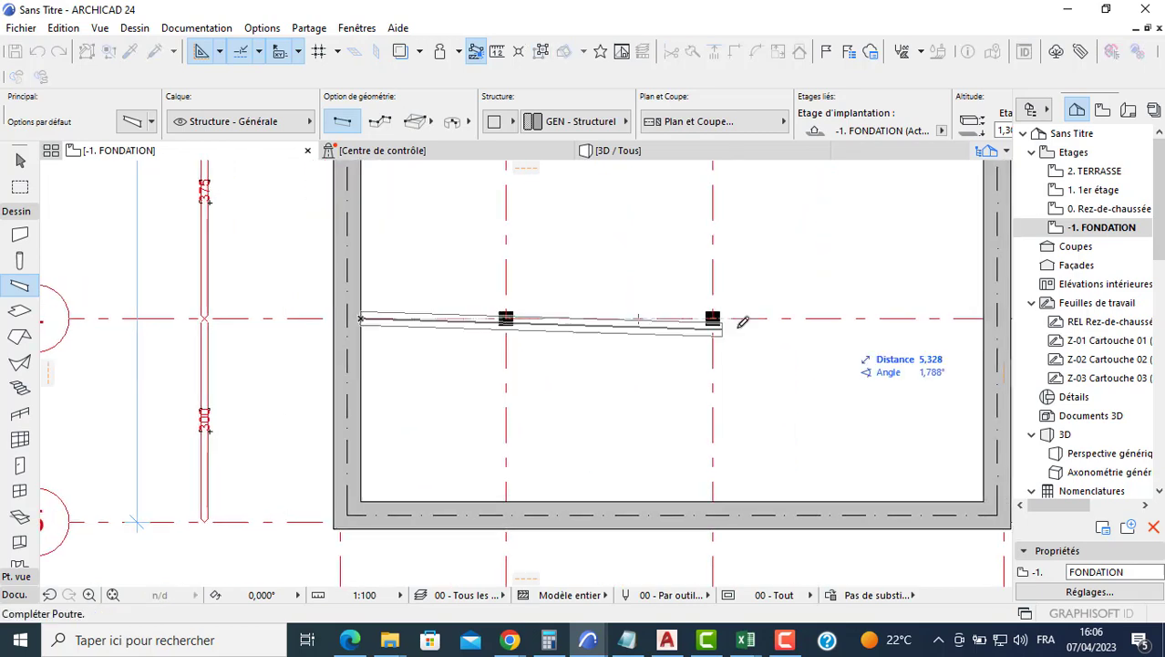
pyautogui.click(992, 317)
pyautogui.scroll(-3, 752, 326)
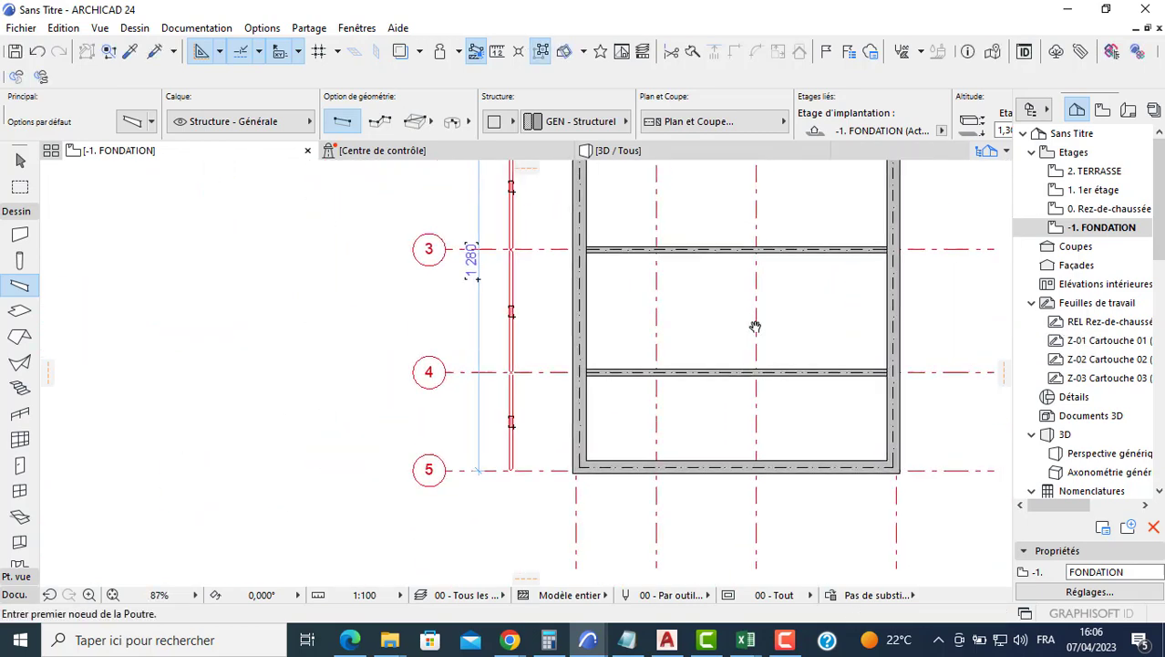
# Draw a beam along gridline C, from the inner face of the beam on gridline 1 to that of the beam on gridline 5.
pyautogui.scroll(1, 753, 213)
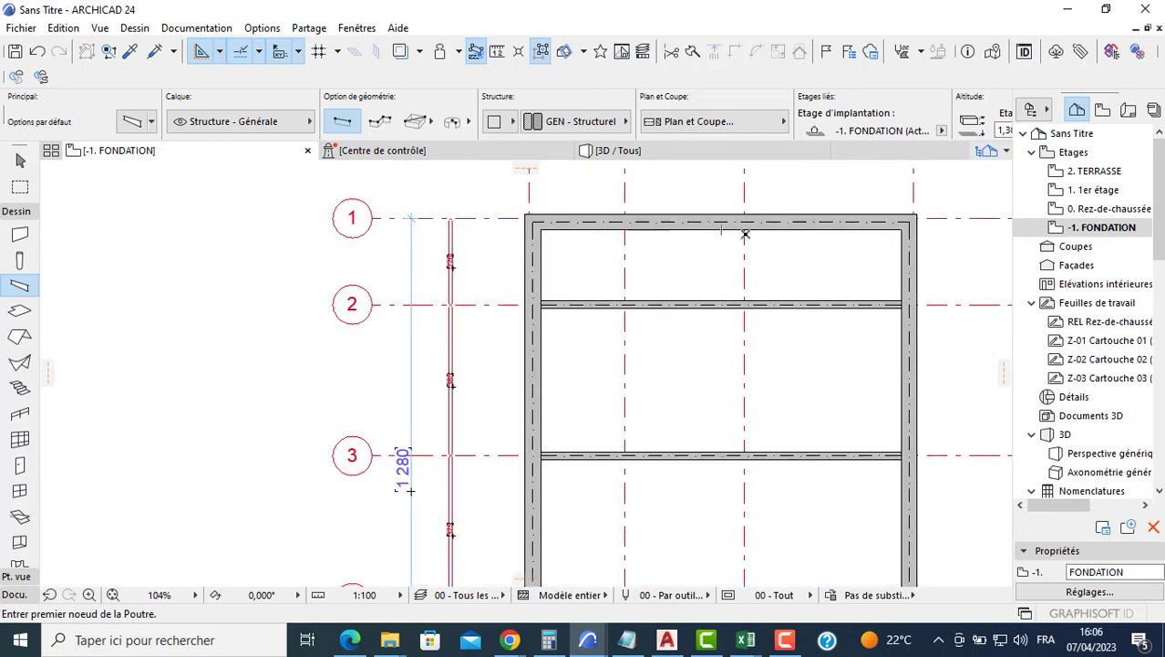
pyautogui.click(745, 230)
pyautogui.moveTo(750, 481); pyautogui.dragTo(742, 307, button='middle')
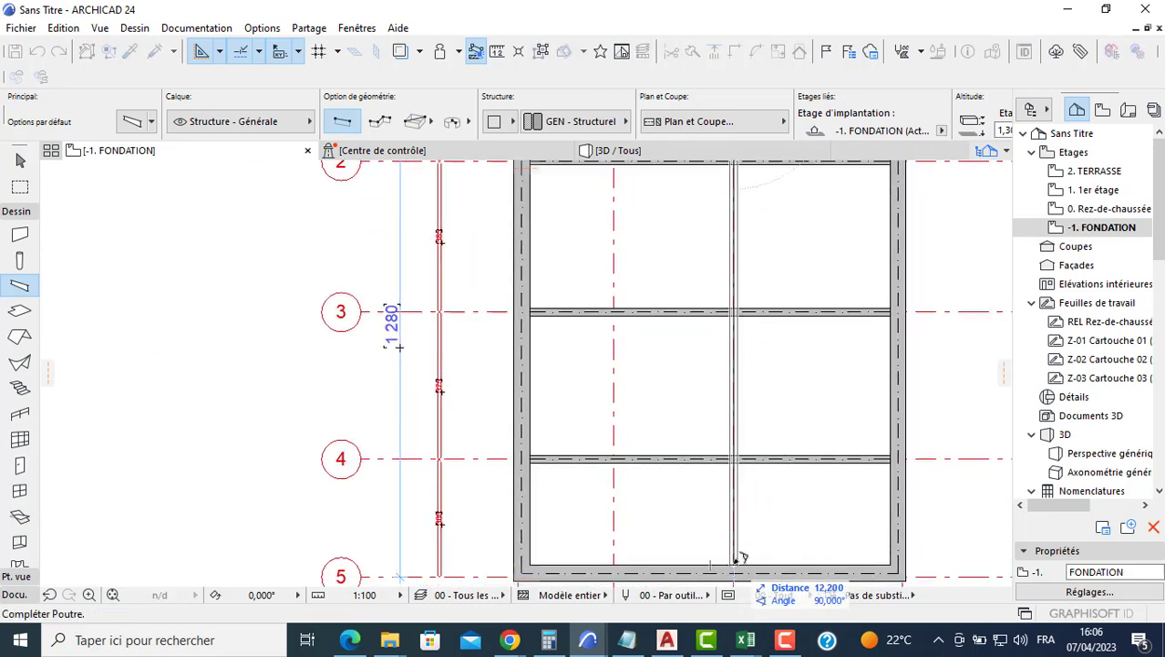
pyautogui.click(737, 558)
# Draw a beam along gridline B, from the inner face of the beam on gridline 1 to that of the beam on gridline 5.
pyautogui.moveTo(633, 203); pyautogui.dragTo(632, 295, button='middle')
pyautogui.scroll(3, 632, 172)
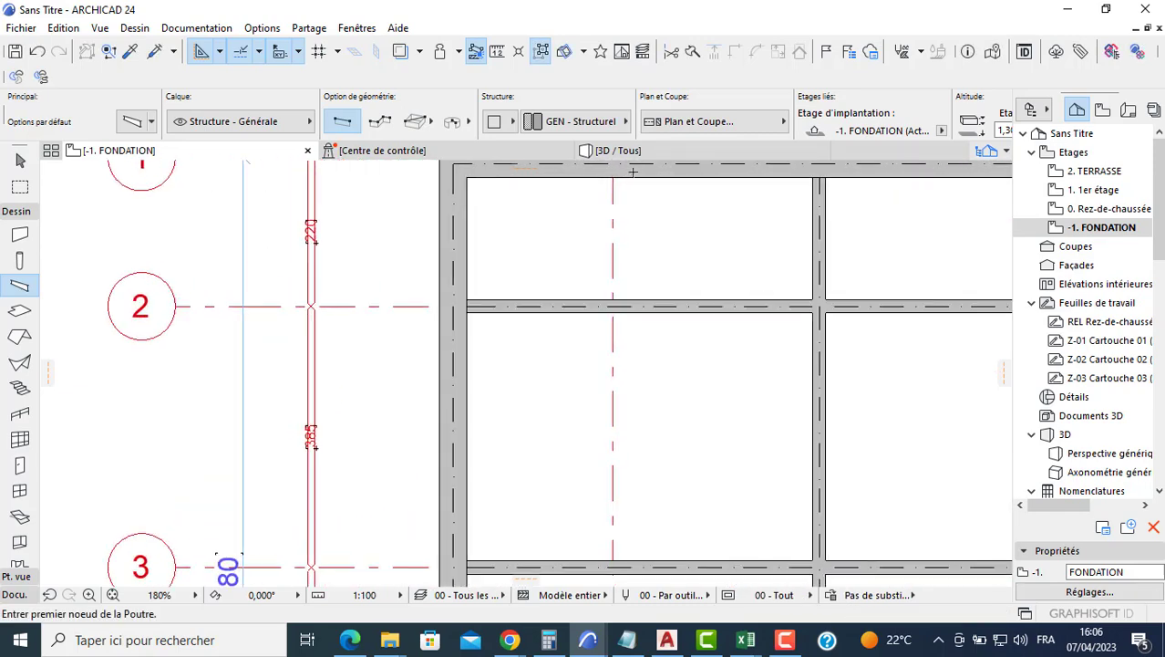
pyautogui.click(612, 178)
pyautogui.scroll(-3, 606, 374)
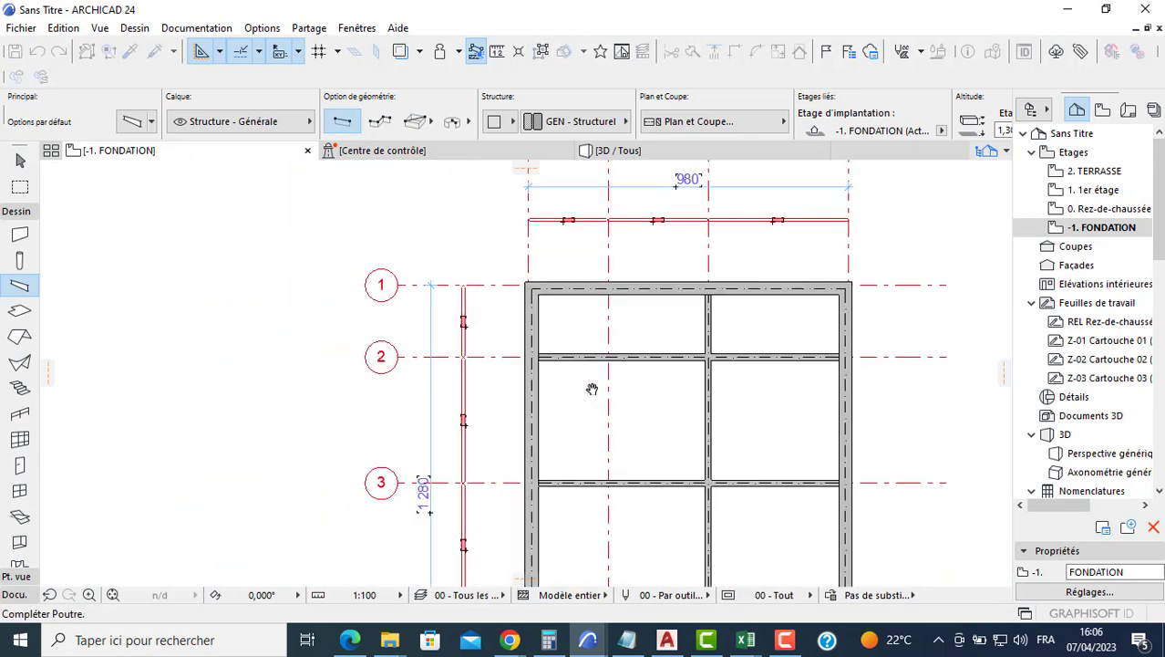
pyautogui.moveTo(593, 385); pyautogui.dragTo(592, 241, button='middle')
pyautogui.scroll(2, 597, 534)
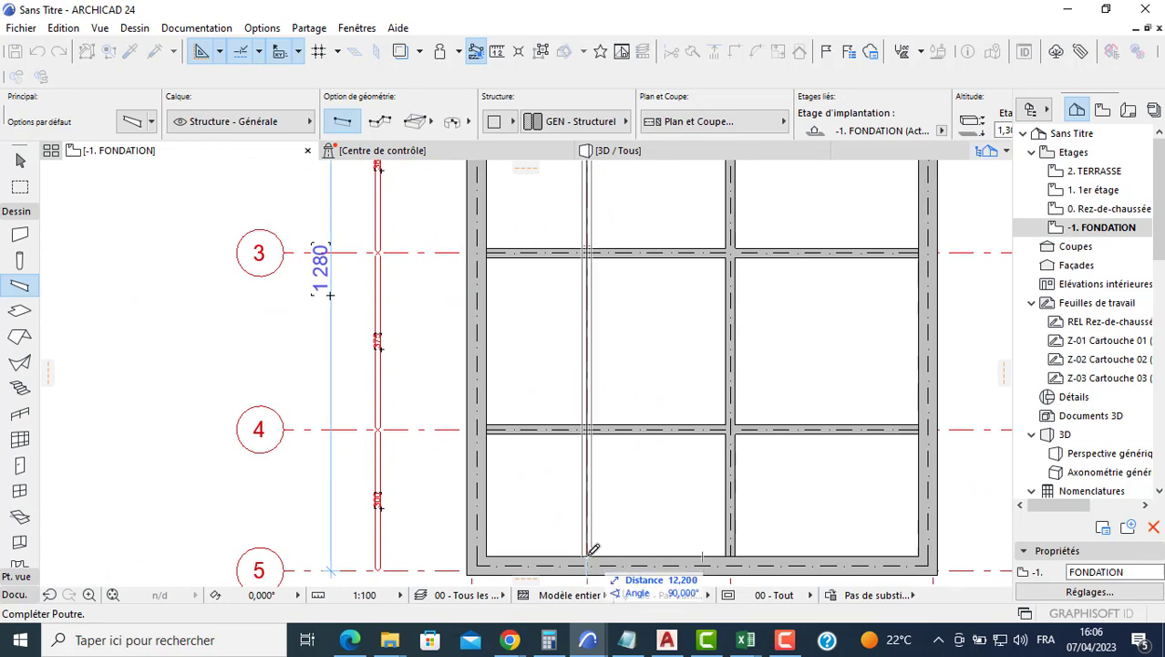
pyautogui.click(593, 549)
pyautogui.scroll(-6, 592, 549)
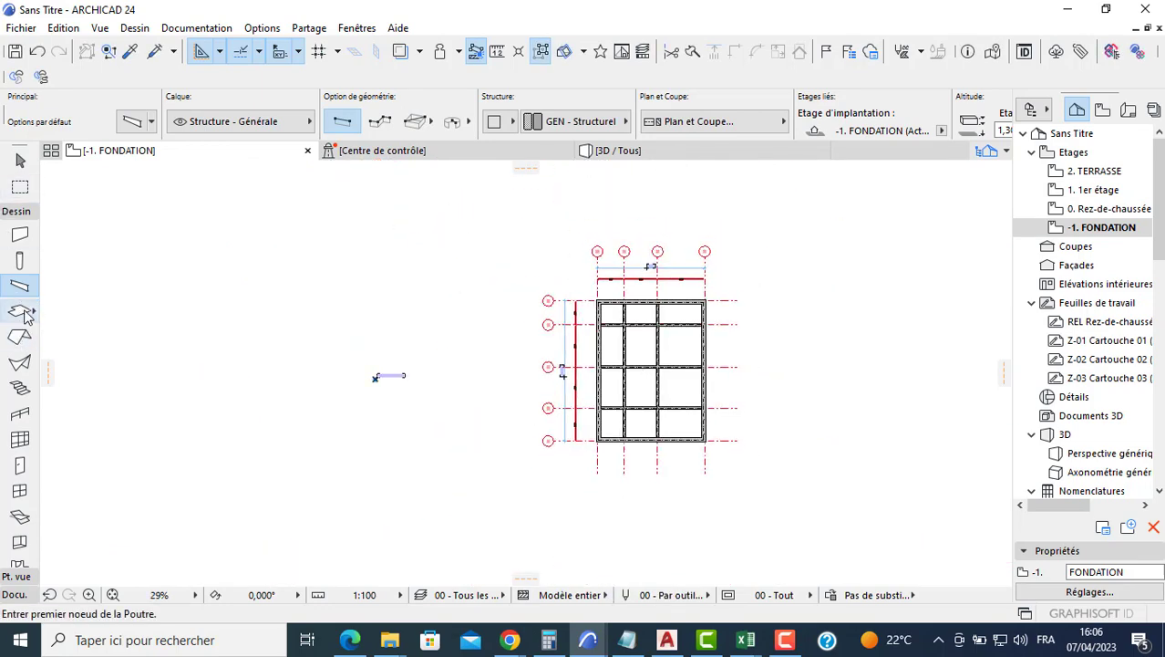
# Configure the default slab as a basic structure in Béton armé (Coulé), 0,2 thick, with its reference plane at 0,1 to project zero.
pyautogui.hotkey('ctrl', 't')
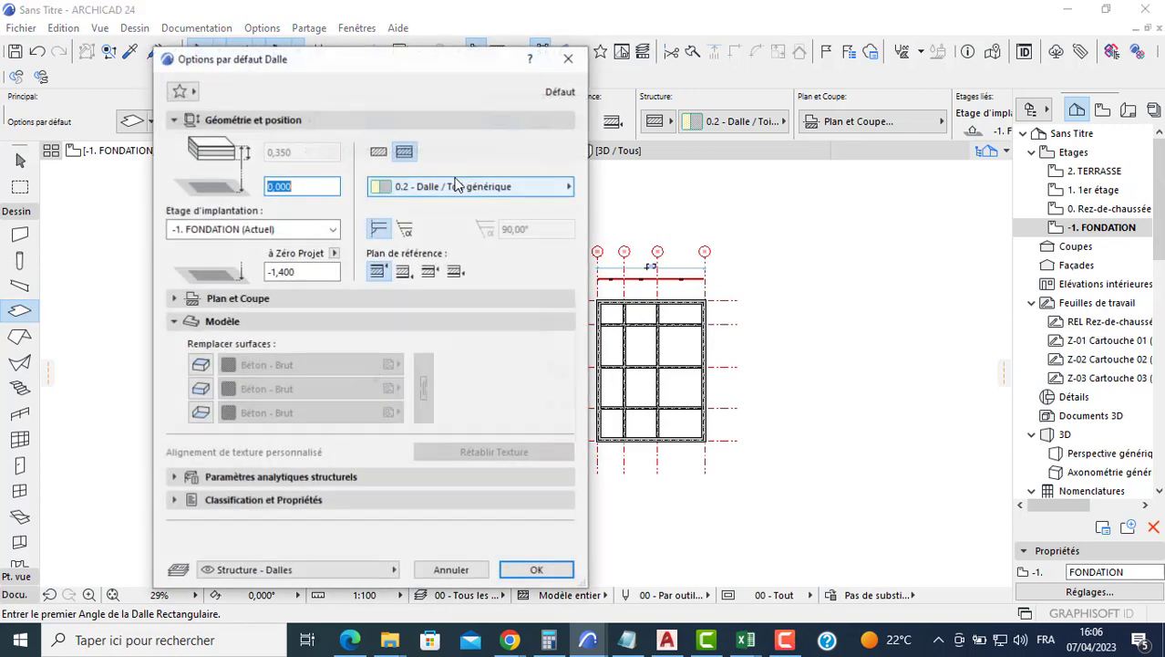
pyautogui.click(379, 153)
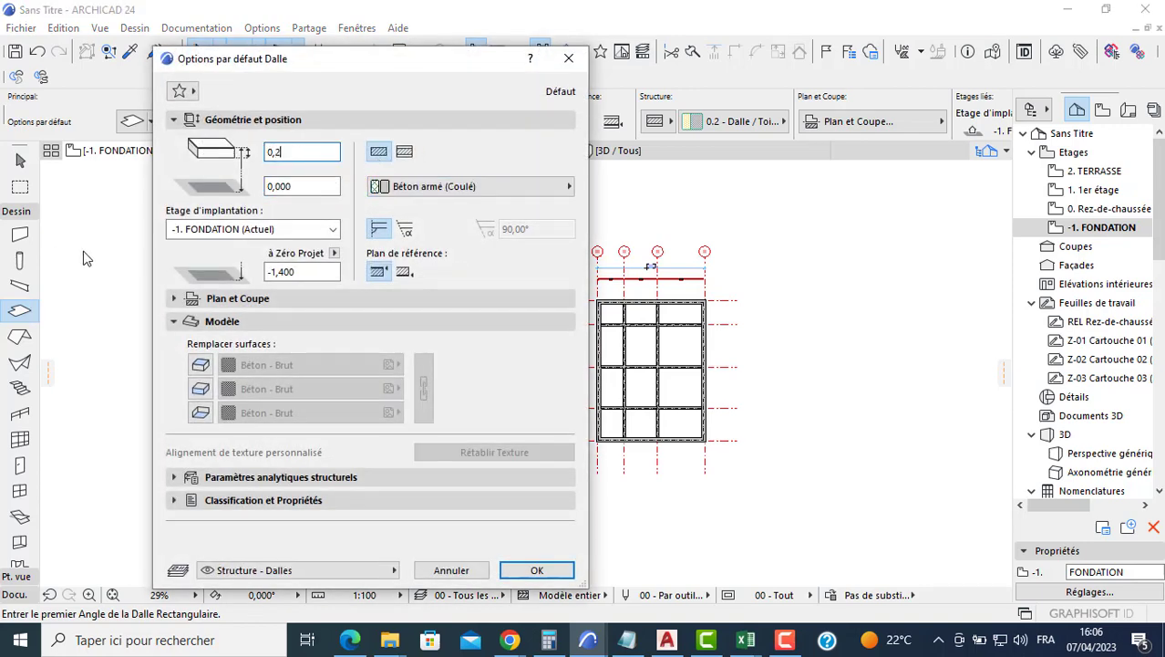
pyautogui.click(290, 271)
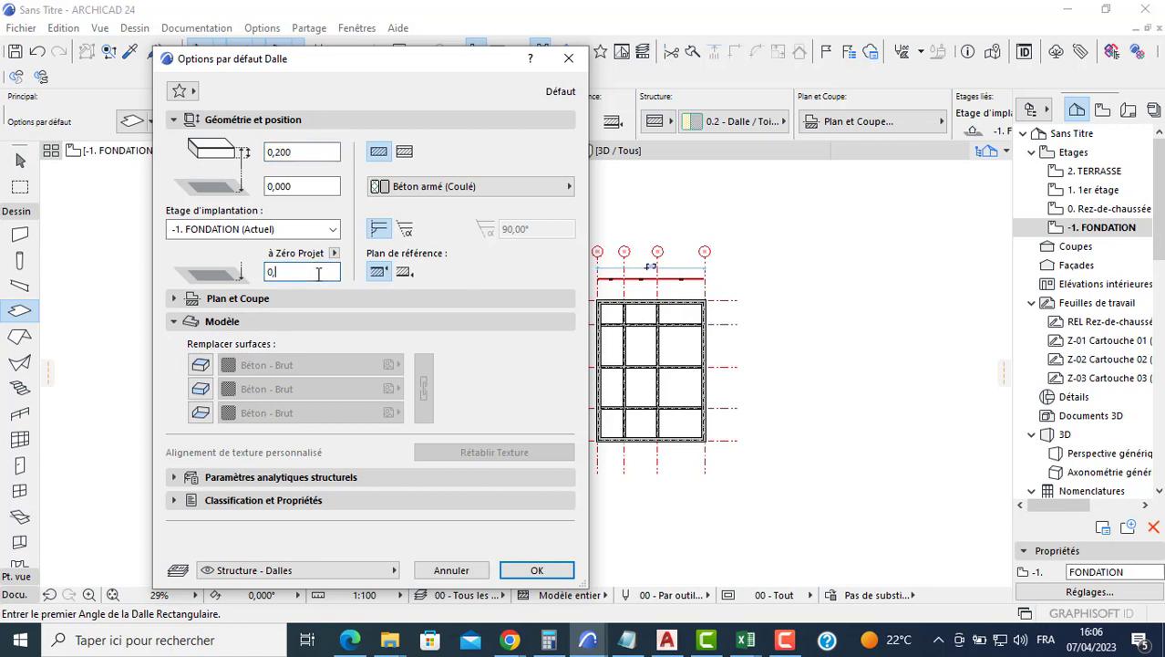
pyautogui.write('0,1')
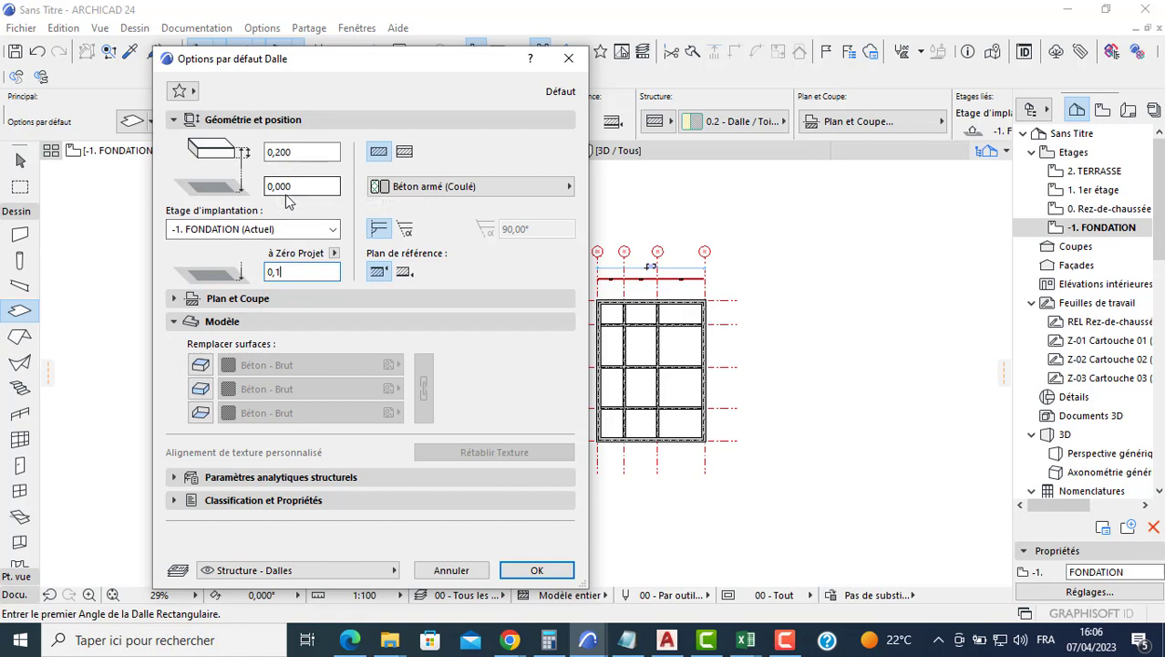
pyautogui.write('00')
# Override the default slab's top, edge and bottom surfaces with Béton - Brut and apply the slab settings.
pyautogui.click(199, 365)
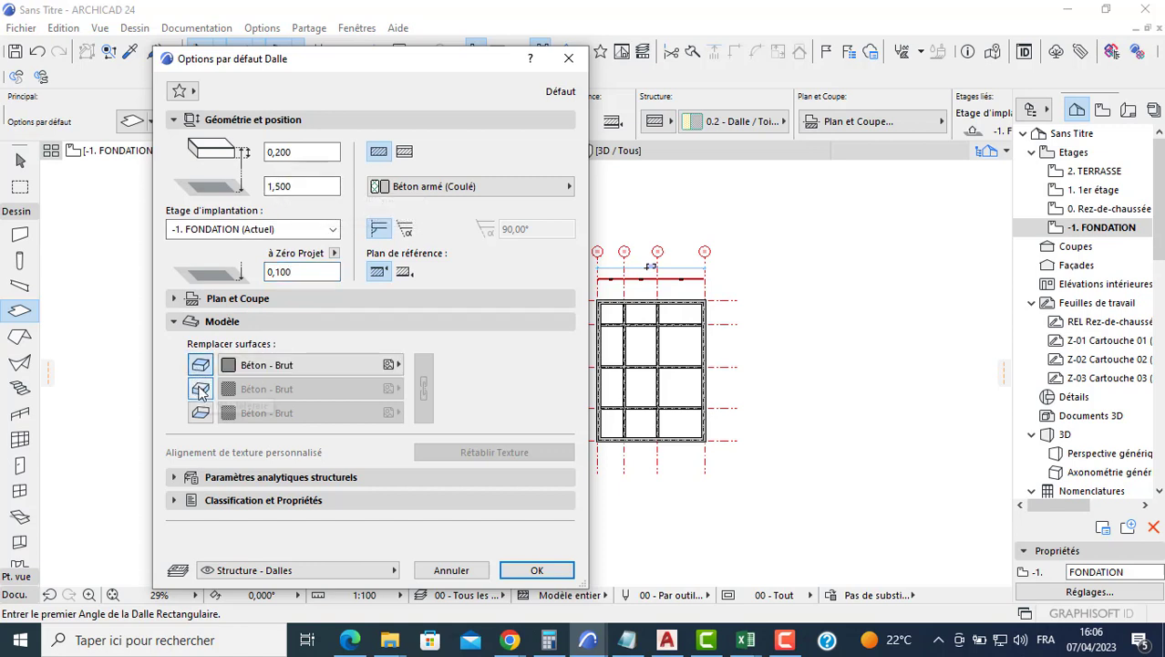
pyautogui.click(200, 389)
pyautogui.click(200, 412)
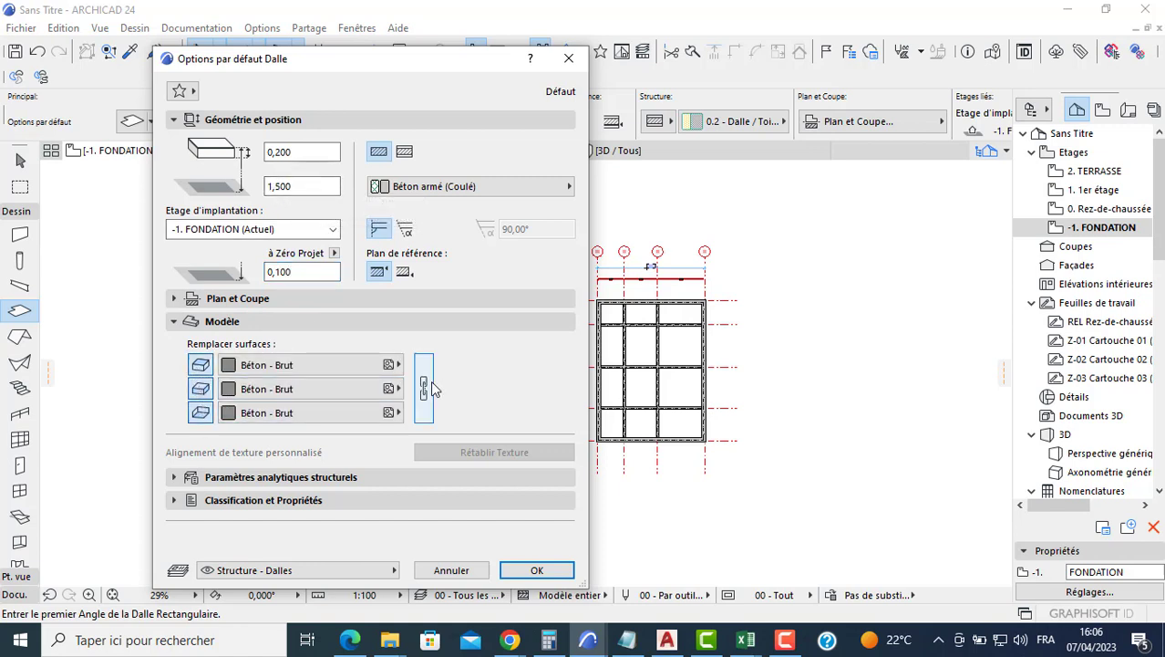
pyautogui.click(537, 570)
# Draw a rectangular slab over the foundation beams, from their outer corner at A1 to their outer corner at D5.
pyautogui.scroll(5, 602, 315)
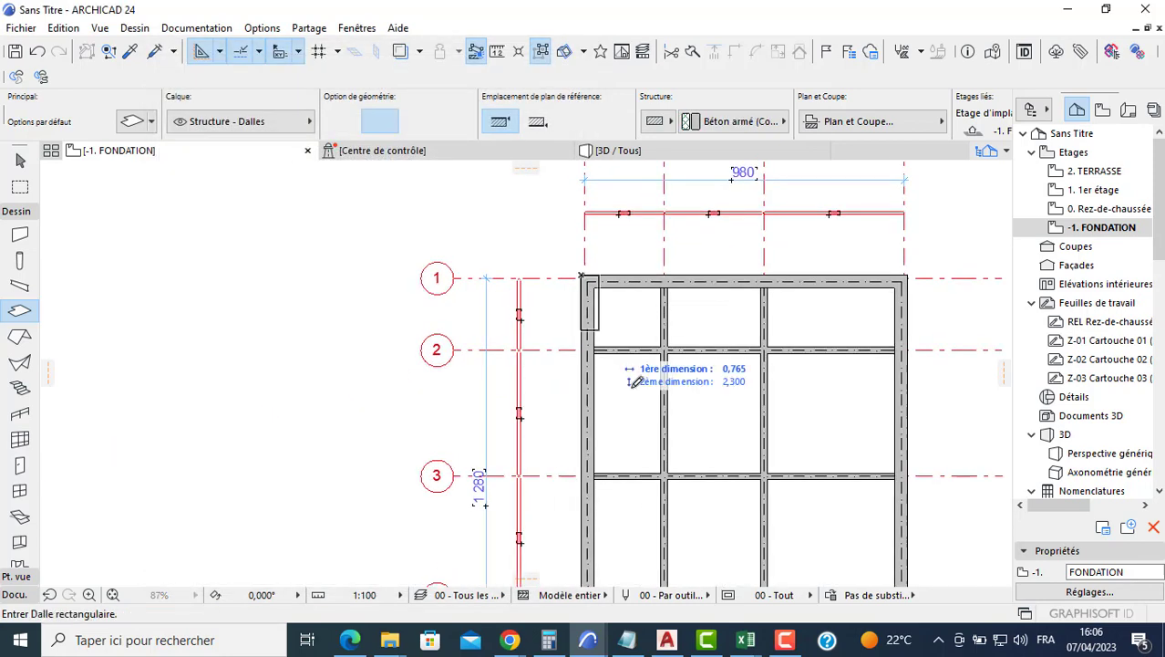
pyautogui.scroll(-3, 653, 414)
pyautogui.click(583, 274)
pyautogui.scroll(4, 779, 558)
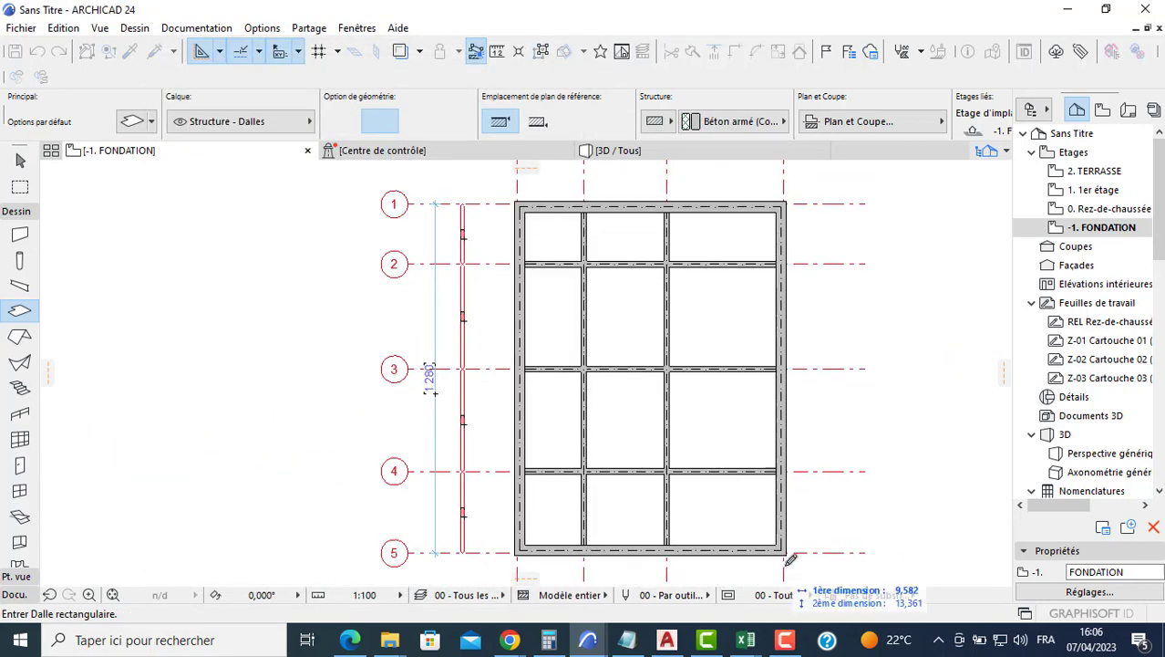
pyautogui.click(794, 544)
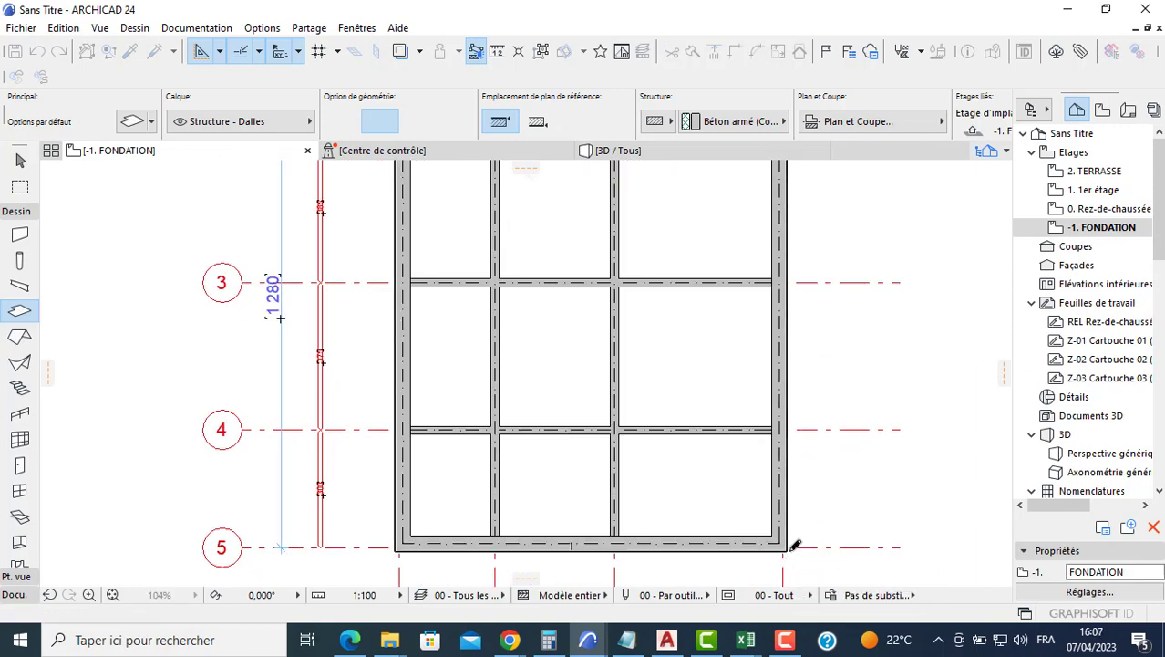
# Examine the slab against the columns in 3D and open the 0. Rez-de-chaussée floor plan.
pyautogui.click(634, 151)
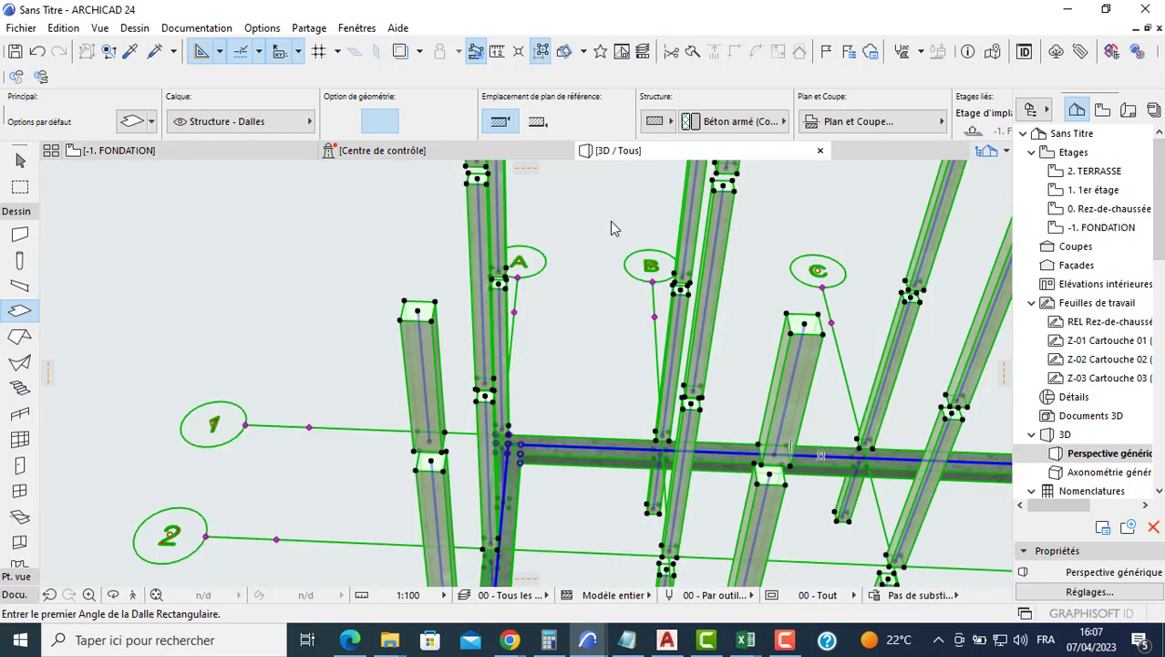
pyautogui.scroll(-4, 410, 357)
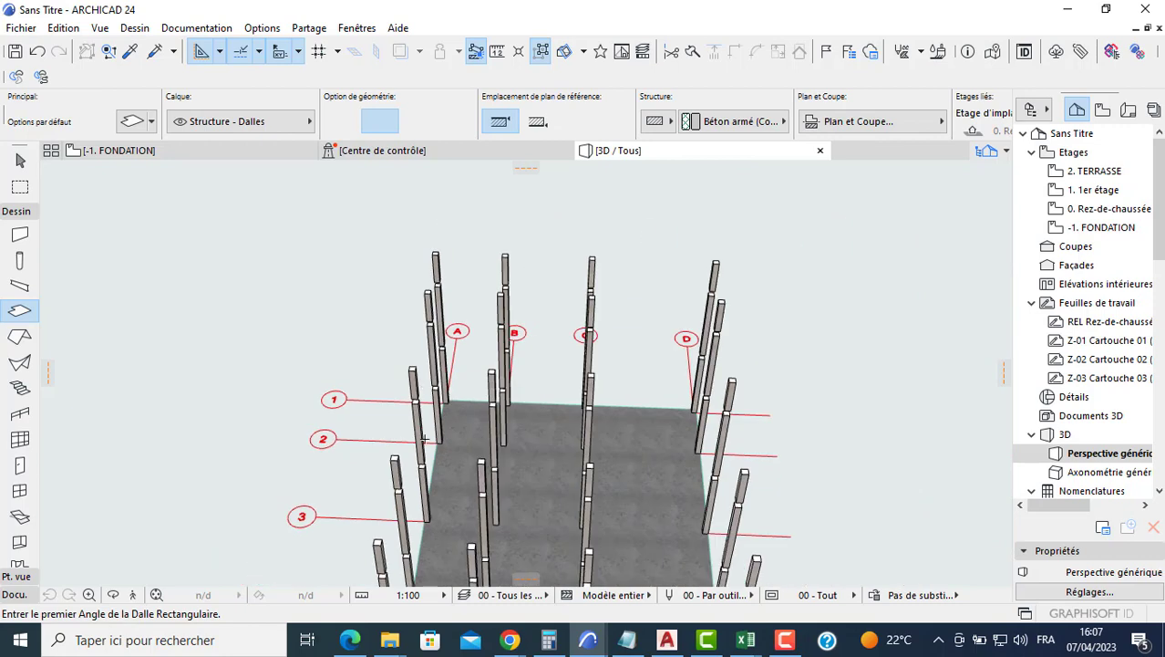
pyautogui.moveTo(421, 372); pyautogui.dragTo(416, 291, button='middle')
pyautogui.keyDown('shift'); pyautogui.moveTo(471, 432); pyautogui.dragTo(321, 344, button='middle'); pyautogui.keyUp('shift')
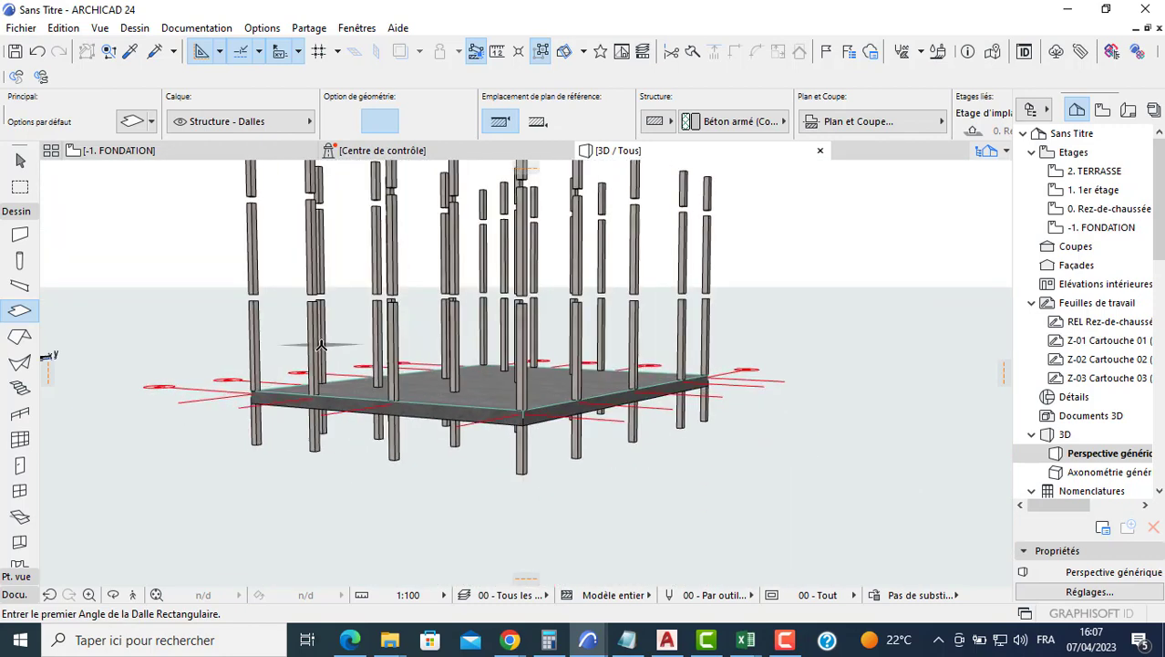
pyautogui.doubleClick(1119, 213)
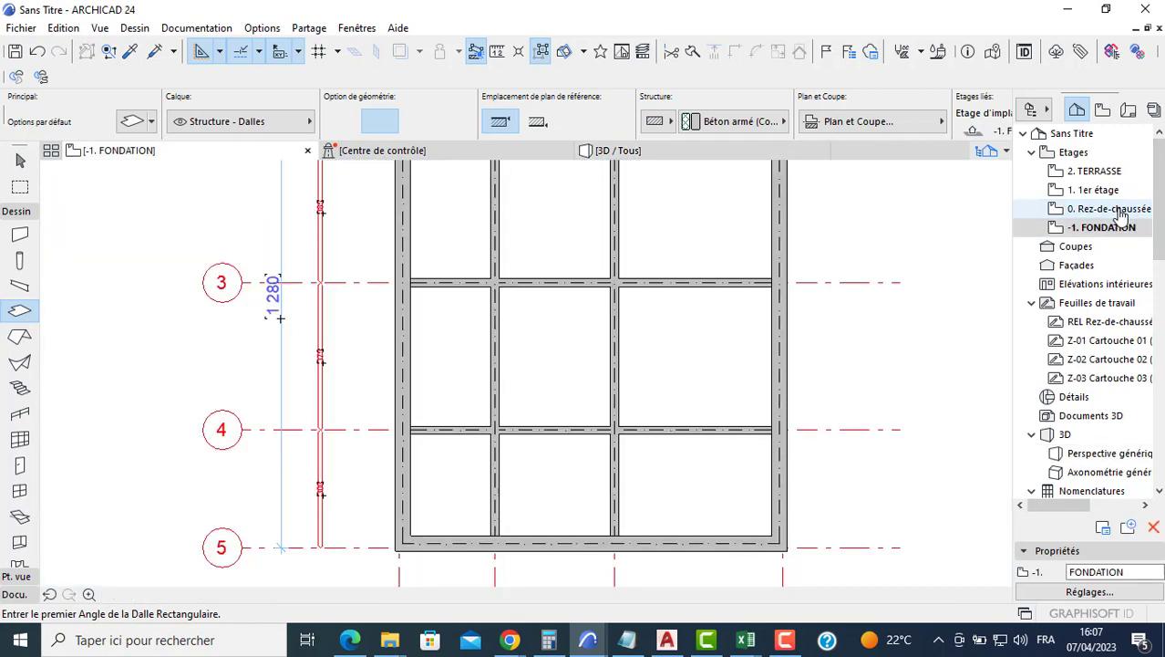
# Hide the Divers - Axes layer in the 0. Rez-de-chaussée floor plan.
pyautogui.scroll(-5, 397, 345)
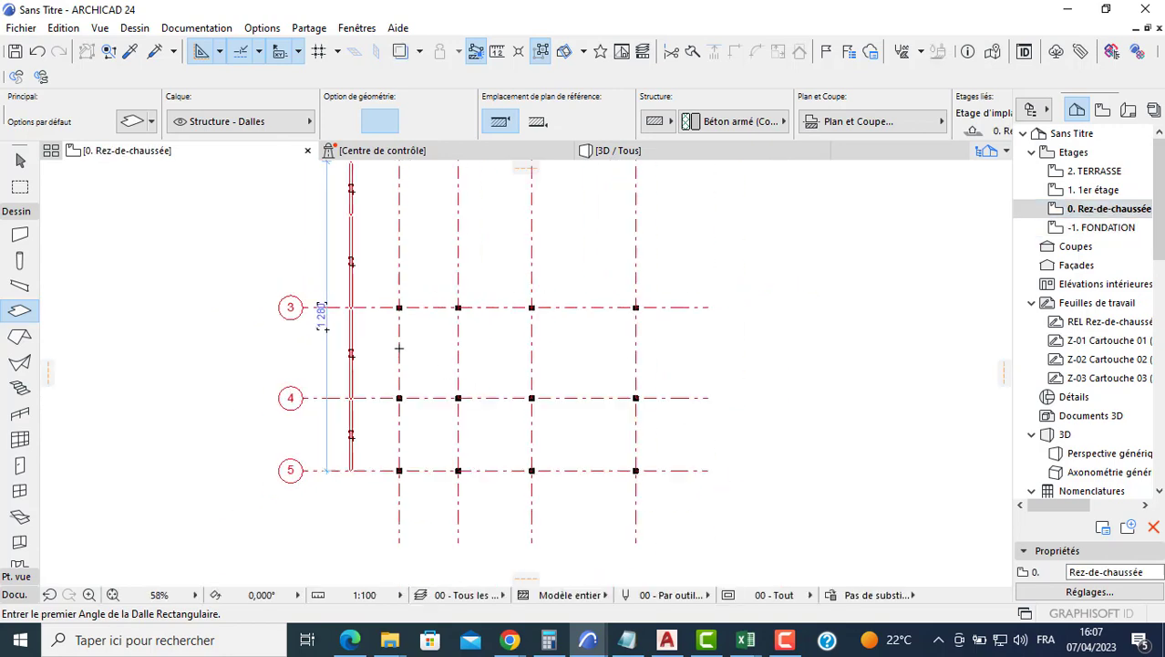
pyautogui.press('Escape')
pyautogui.moveTo(388, 322); pyautogui.dragTo(398, 365, button='middle')
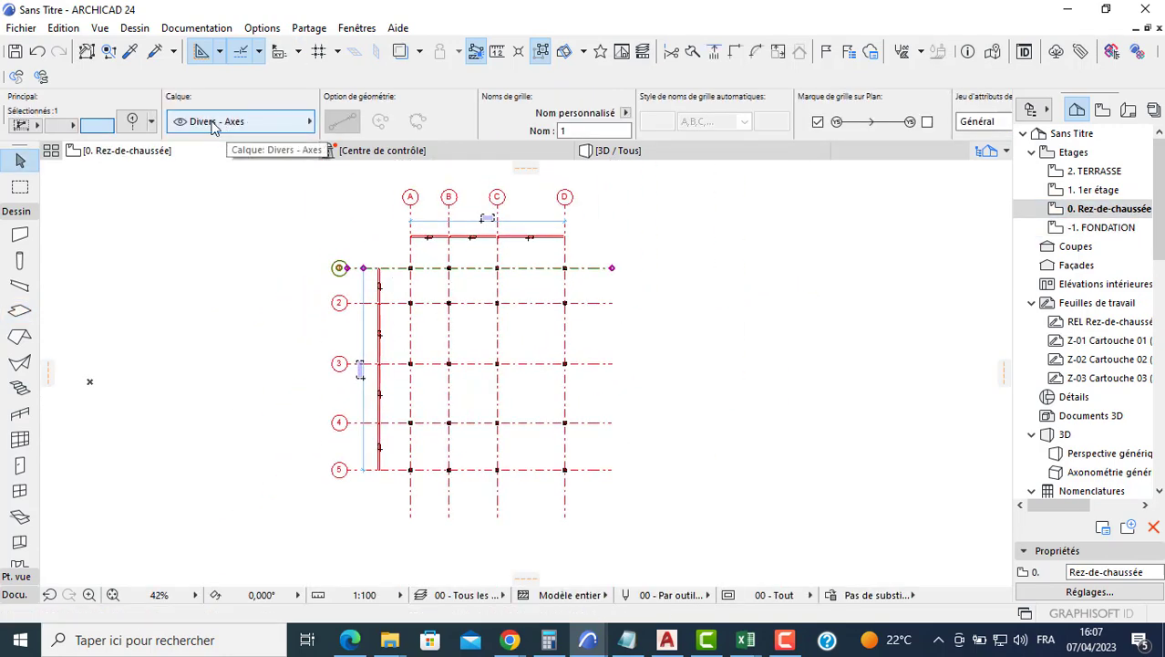
pyautogui.press('Escape')
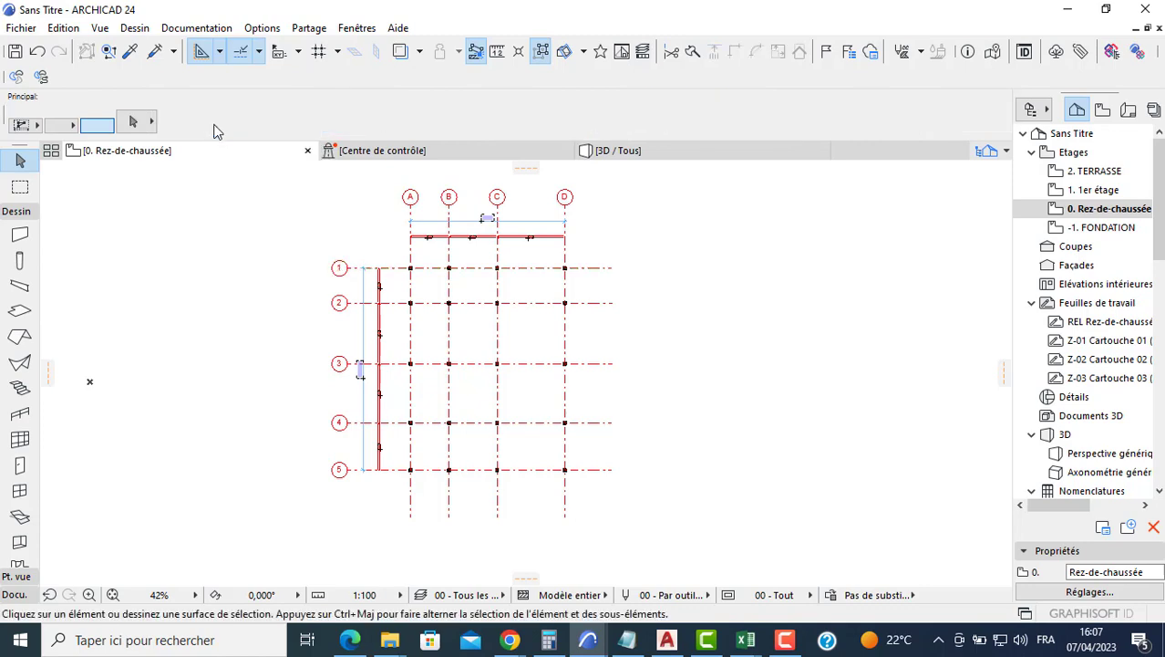
pyautogui.hotkey('ctrl', 'l')
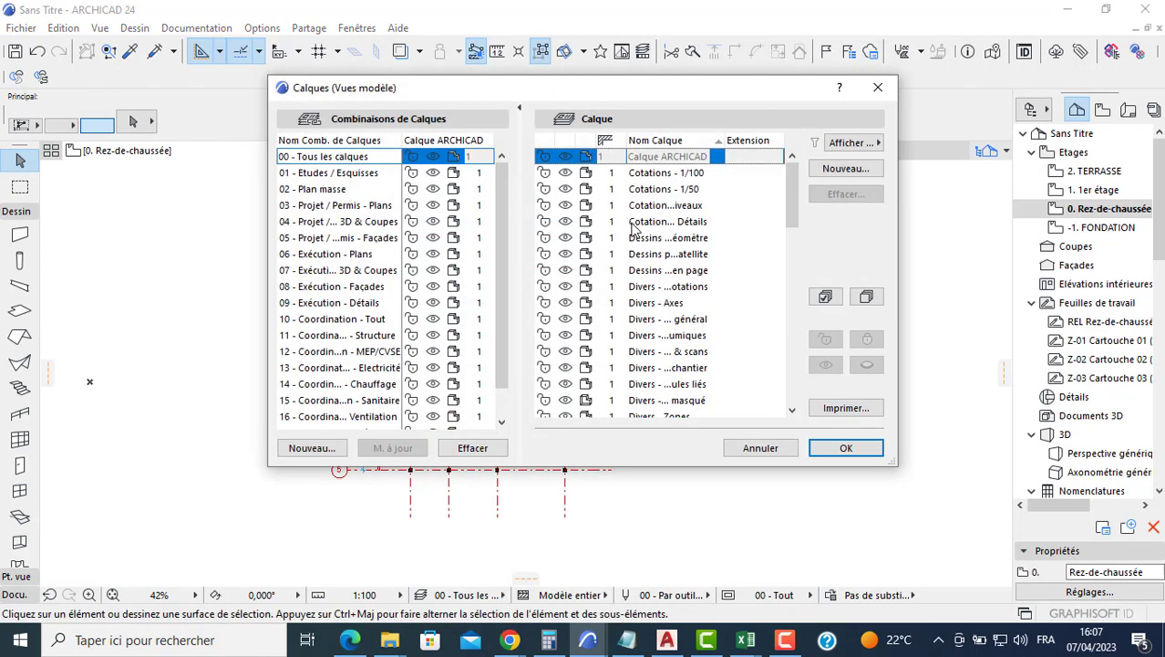
pyautogui.click(567, 304)
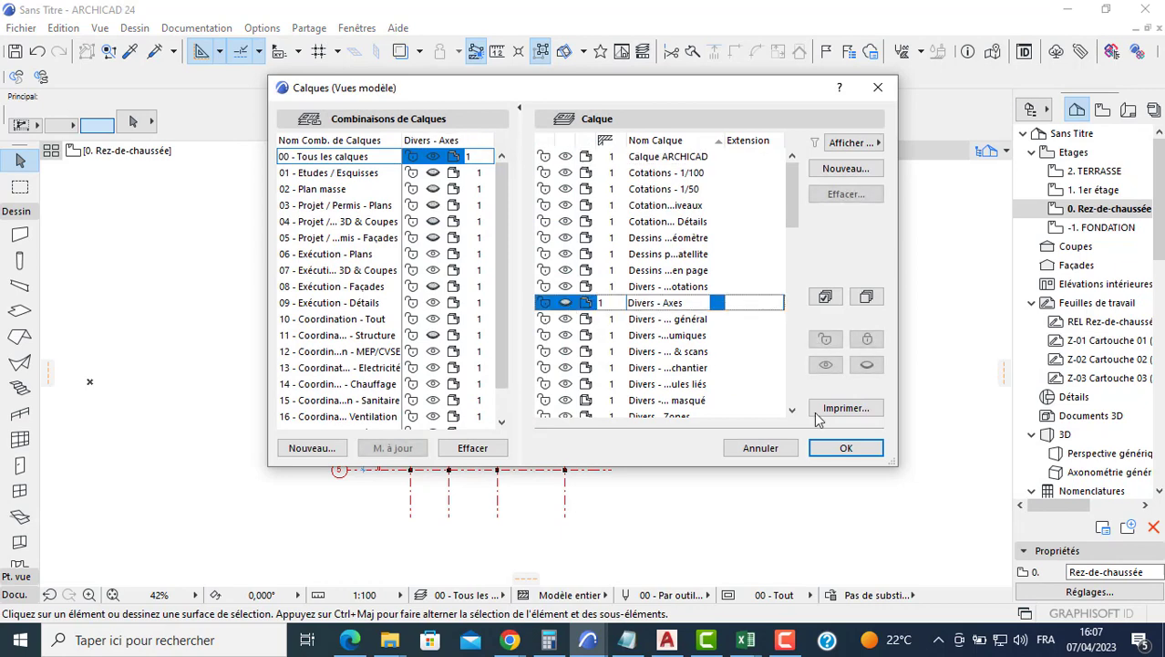
pyautogui.click(846, 448)
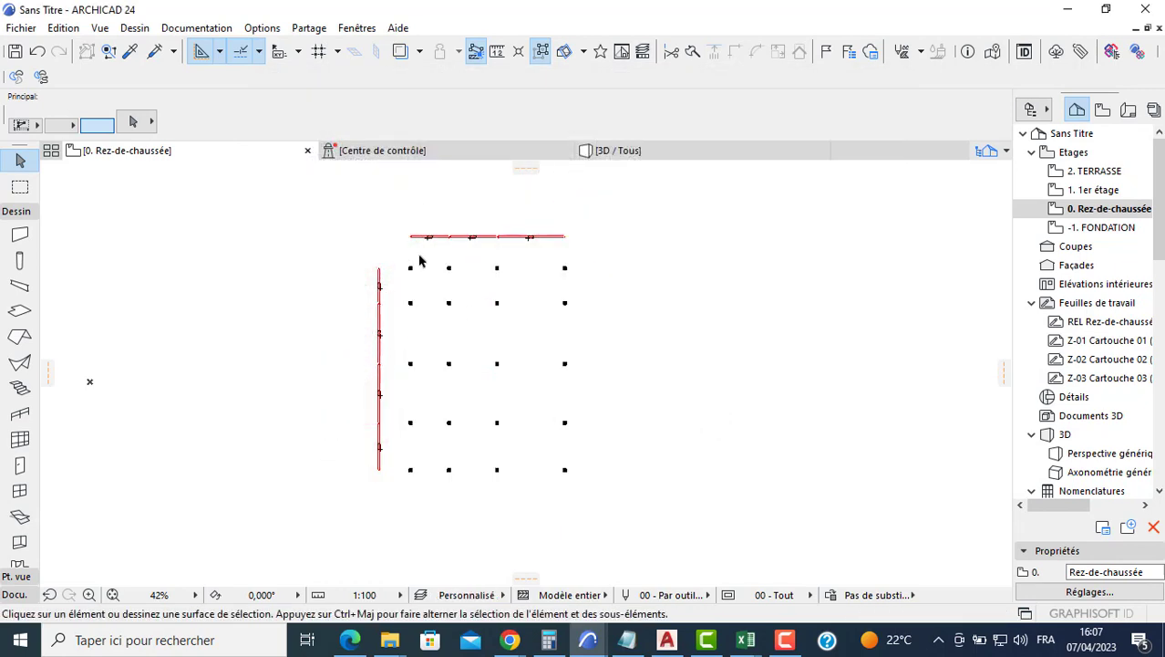
# Hide the Cotations - 1/50 layer that holds the dimension chains around the columns.
pyautogui.scroll(5, 422, 247)
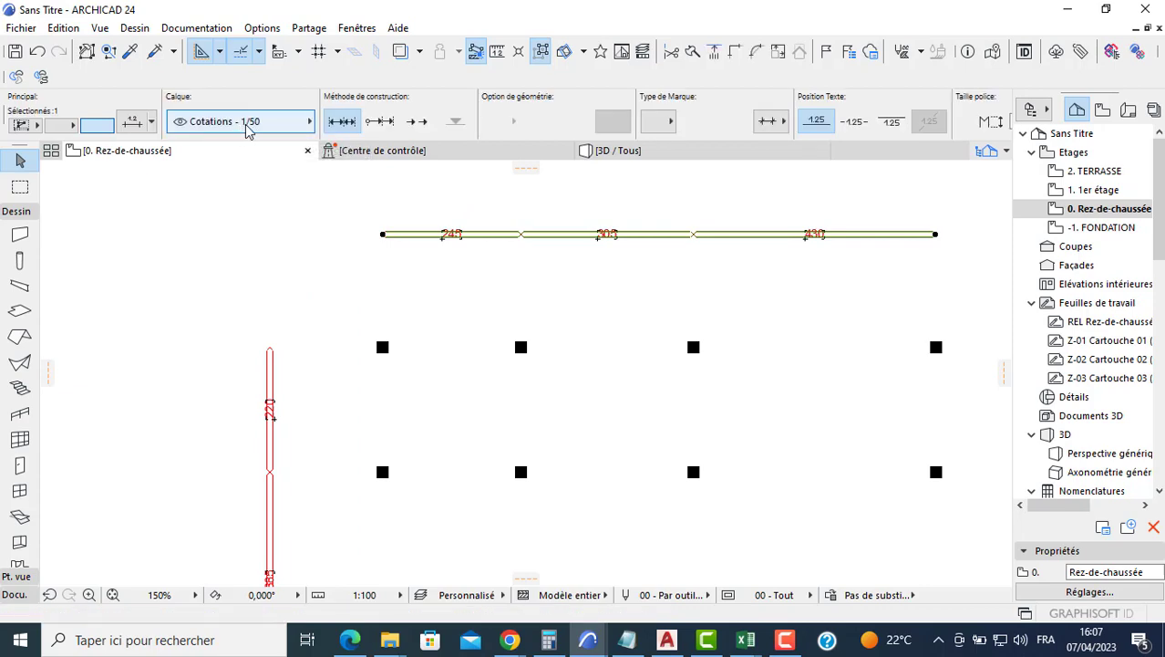
pyautogui.hotkey('ctrl', 'l')
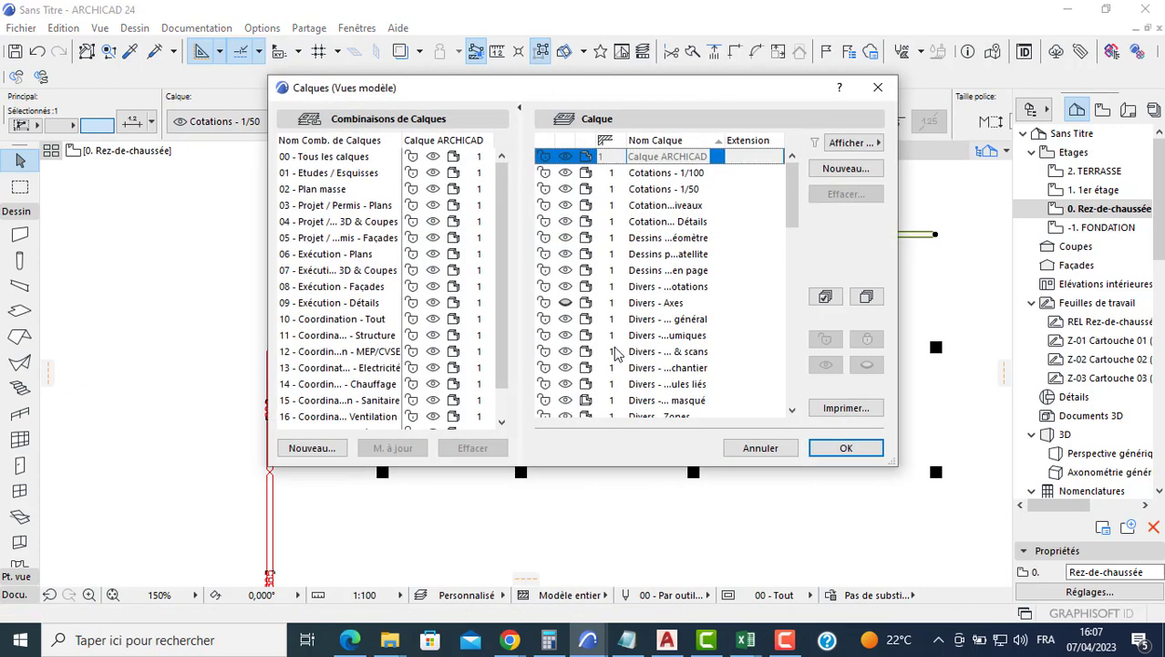
pyautogui.scroll(-5, 615, 353)
pyautogui.scroll(5, 682, 290)
pyautogui.click(570, 189)
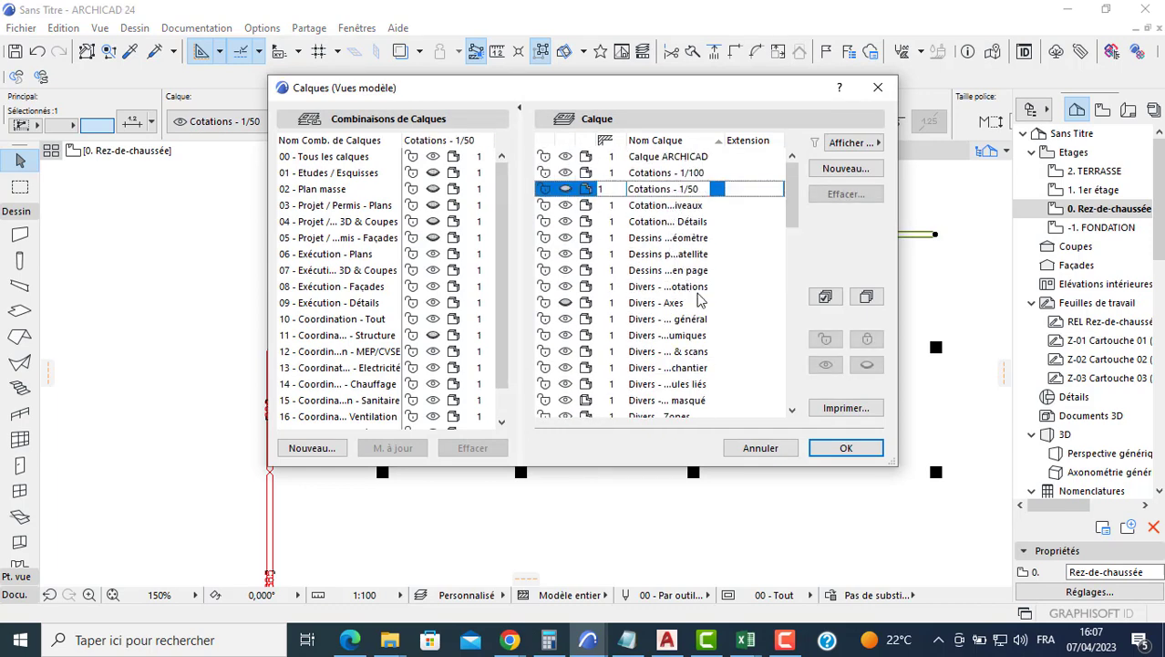
pyautogui.click(846, 448)
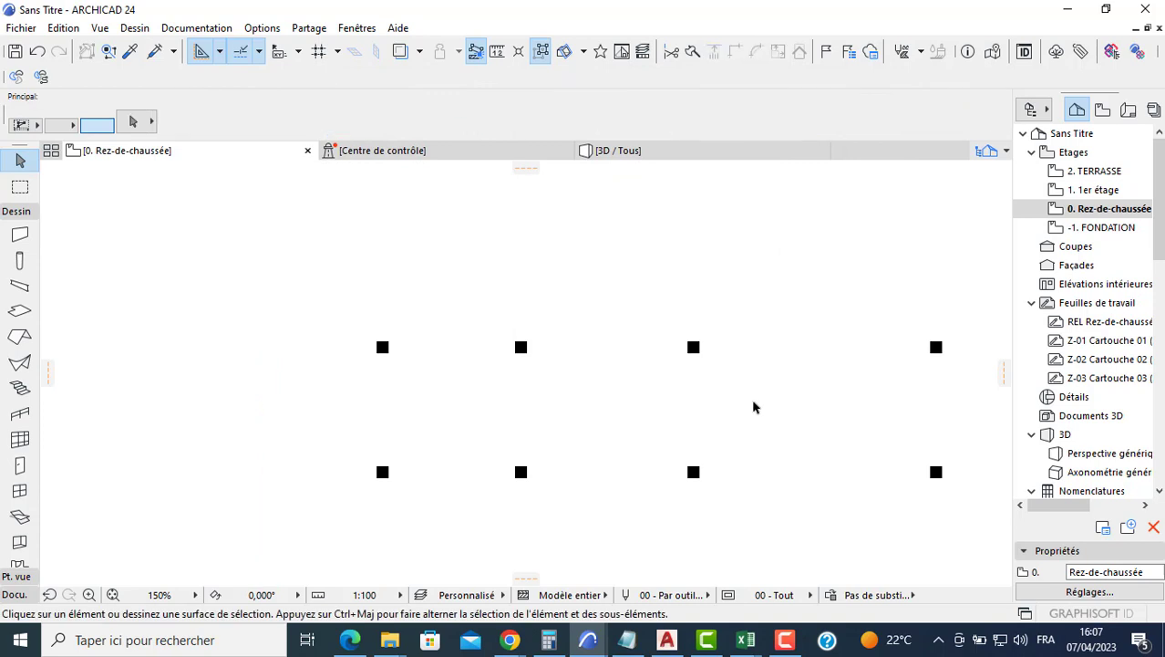
# Configure the default wall as a basic structure 0,2 thick, with a top offset of -0,2 and a base offset of 0.
pyautogui.scroll(-5, 329, 335)
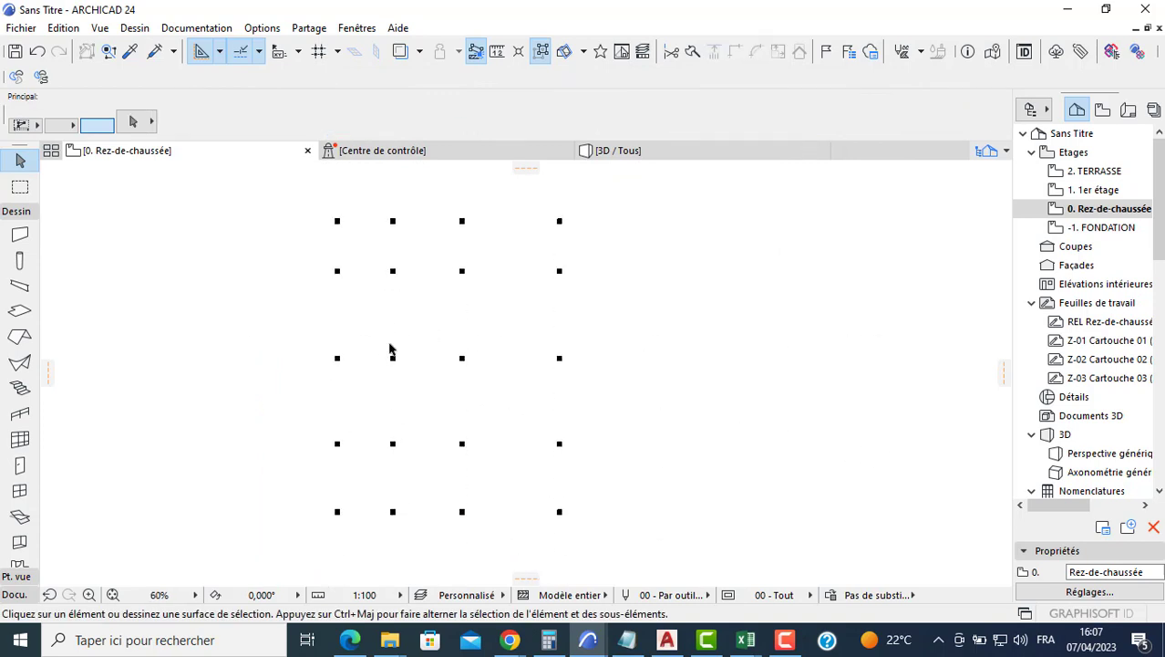
pyautogui.click(19, 235)
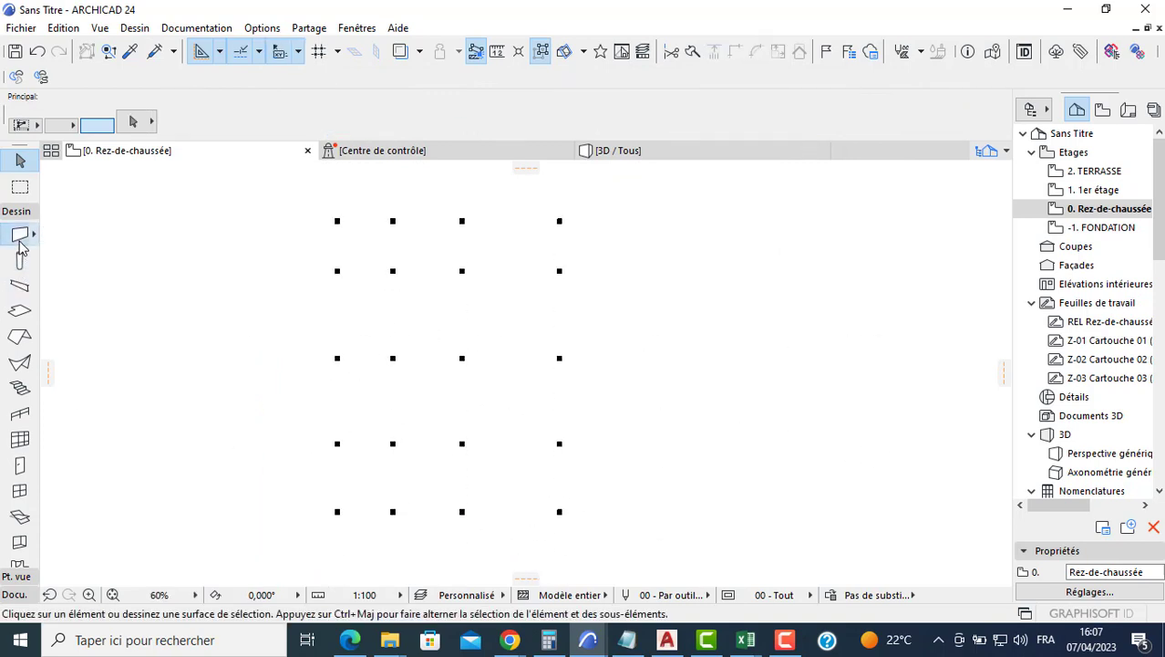
pyautogui.hotkey('ctrl', 't')
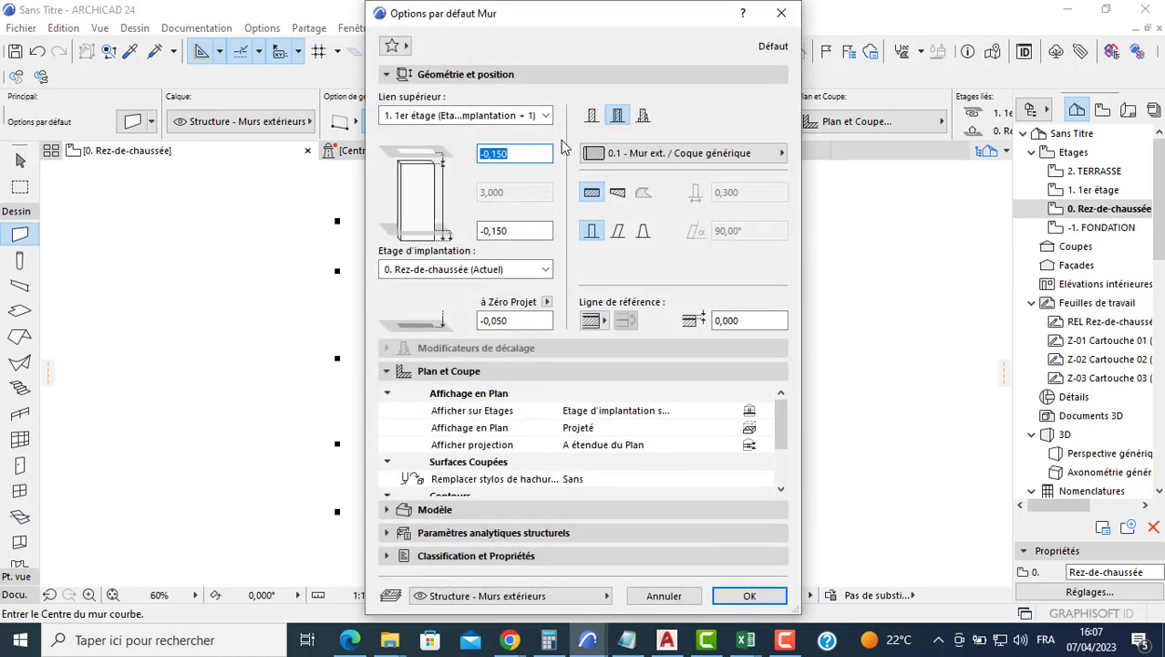
pyautogui.click(738, 192)
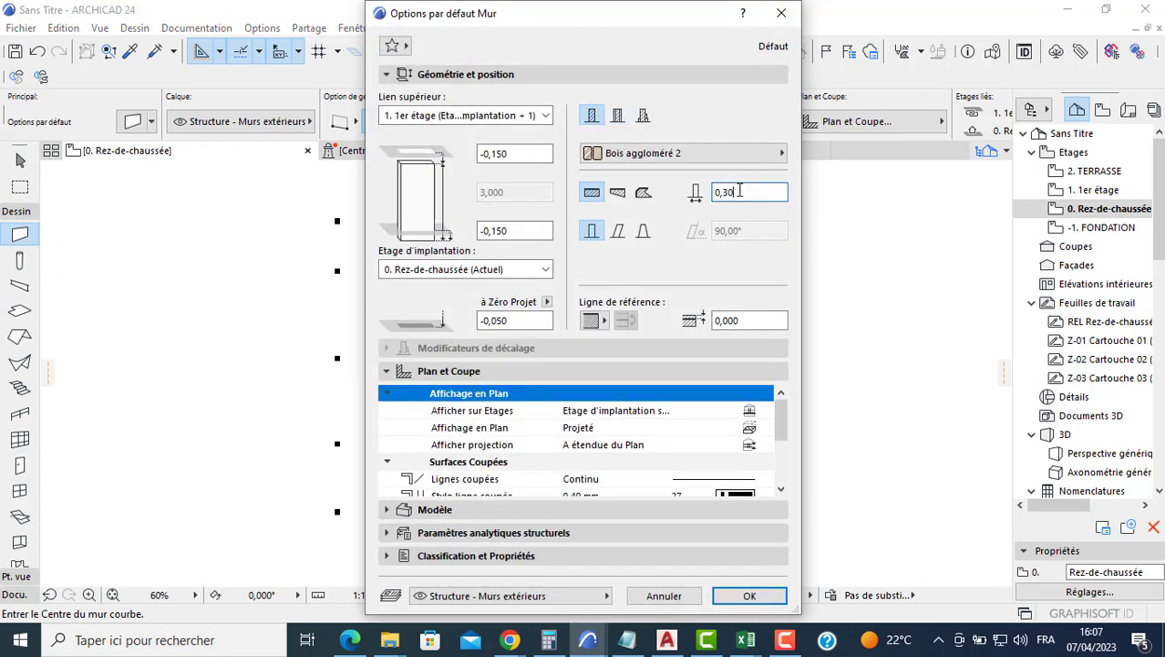
pyautogui.write('2')
pyautogui.click(508, 154)
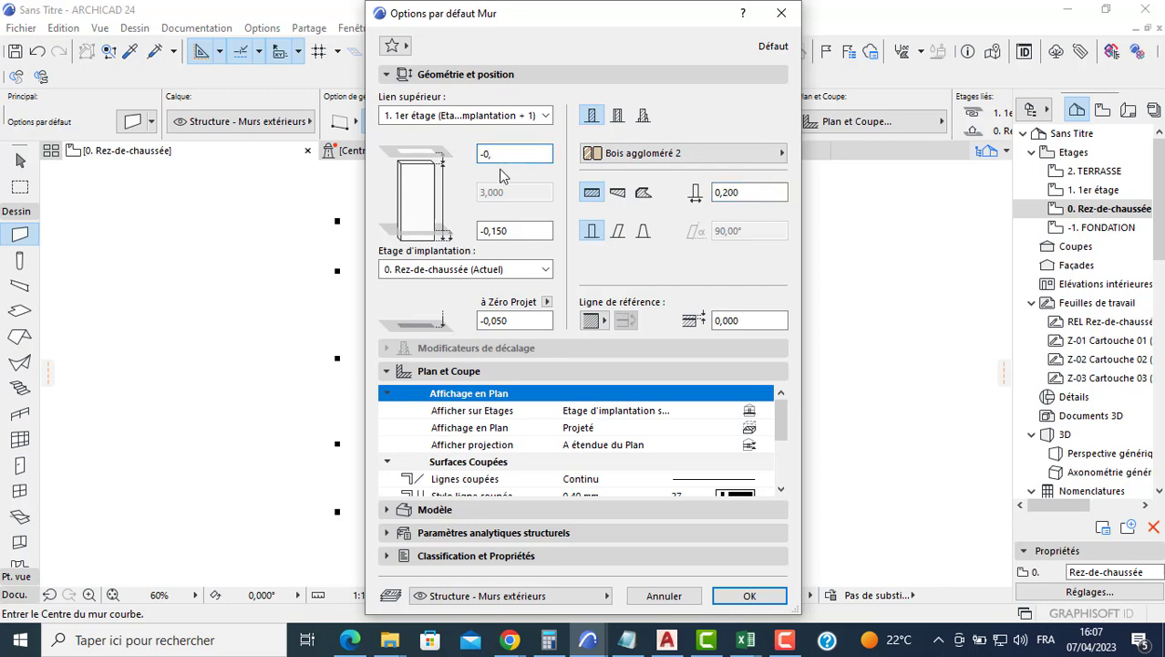
pyautogui.press('Tab')
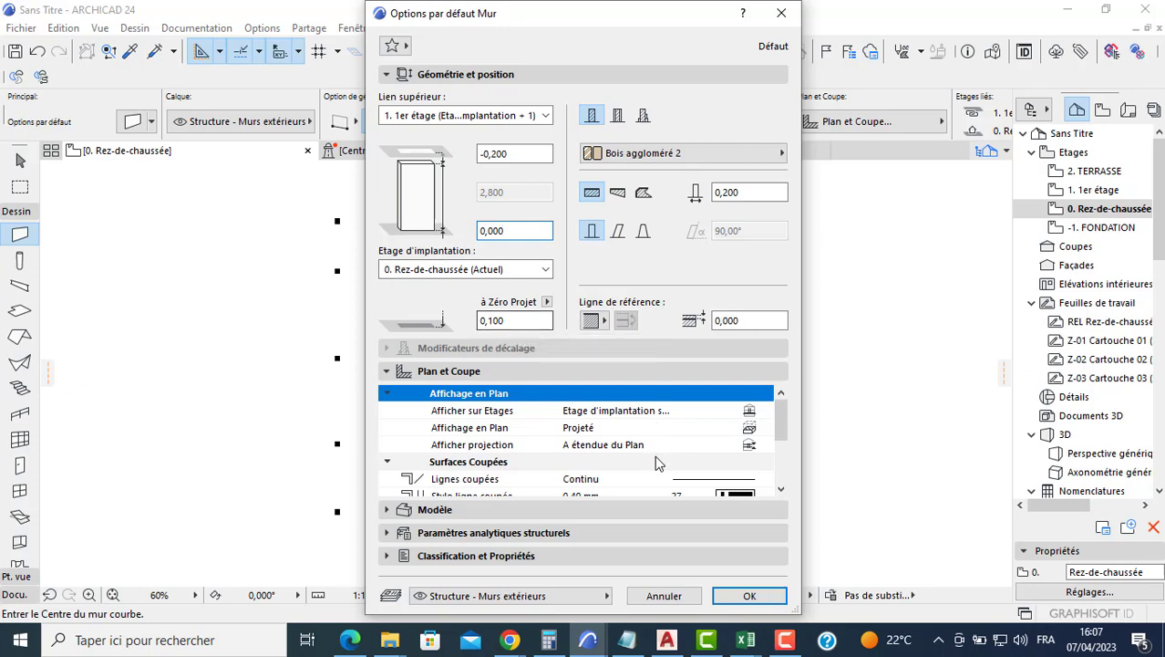
# Override all three surfaces of the default wall with Enduit - Blanc nature, link them and apply the wall settings.
pyautogui.click(404, 508)
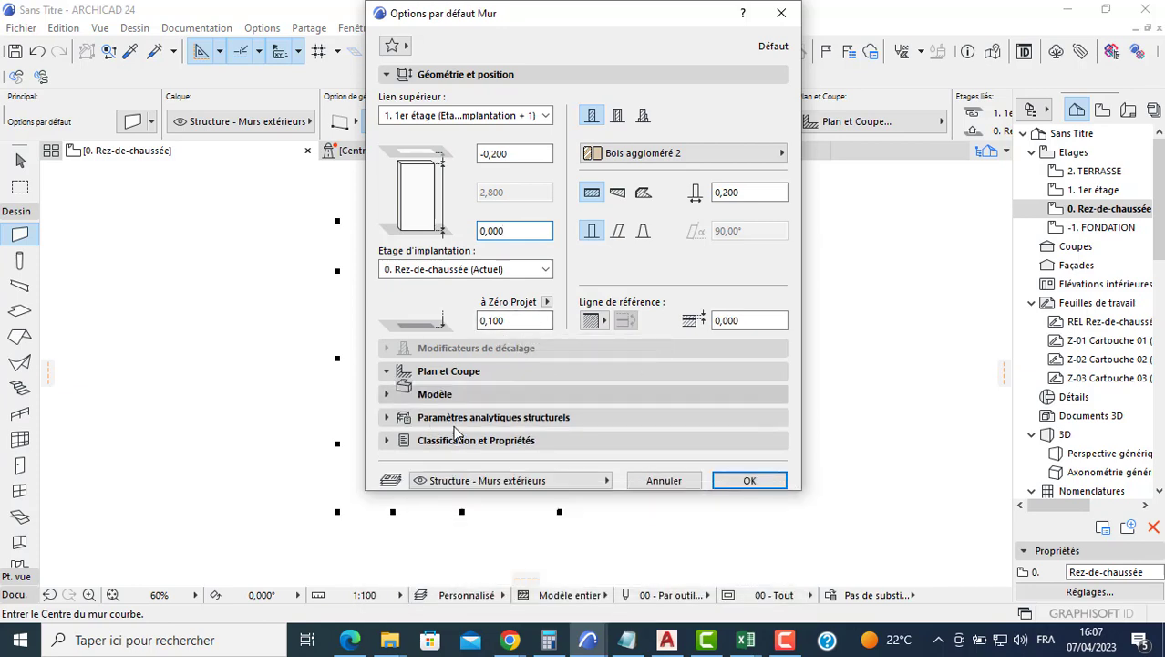
pyautogui.click(394, 187)
pyautogui.click(392, 211)
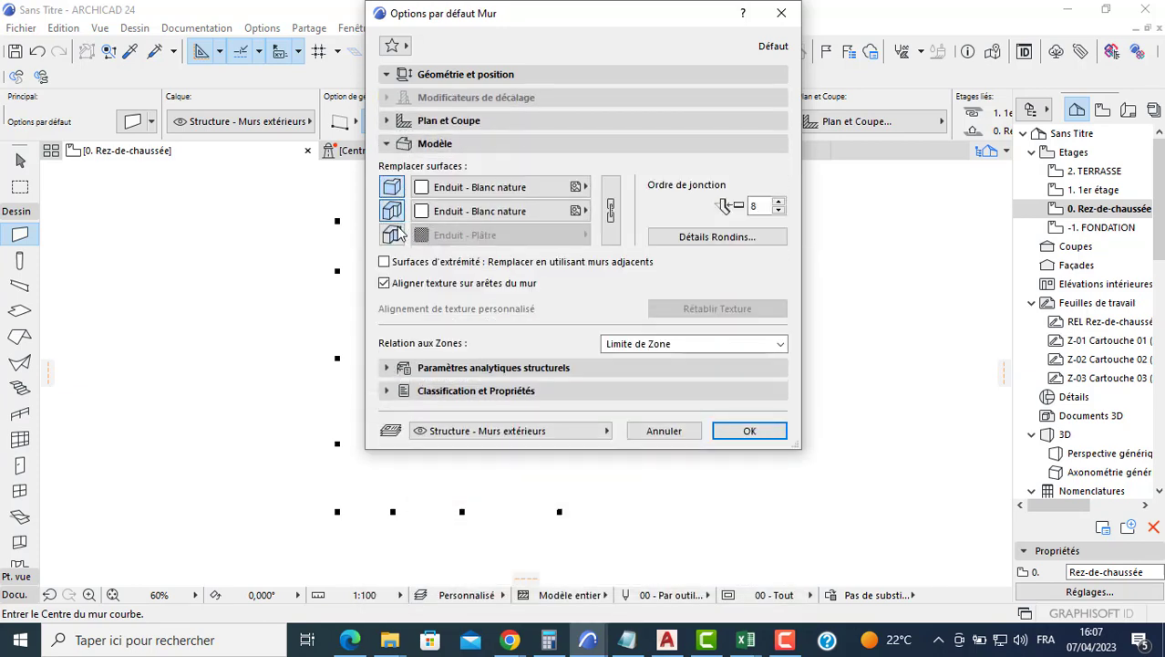
pyautogui.click(392, 234)
pyautogui.click(613, 209)
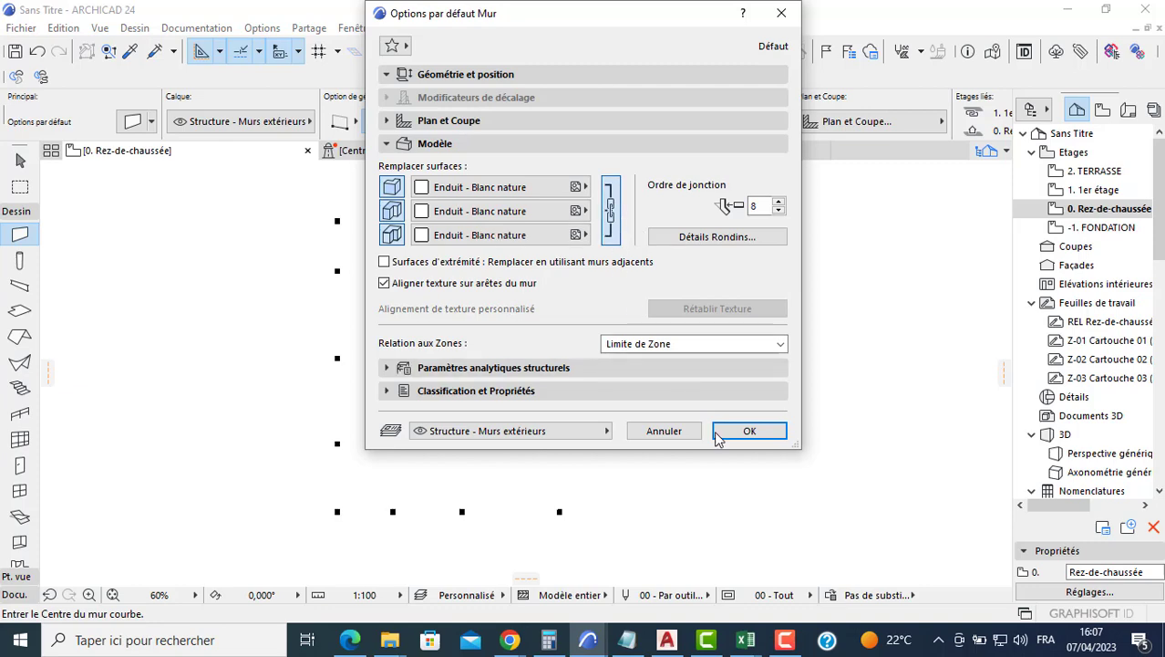
pyautogui.click(748, 431)
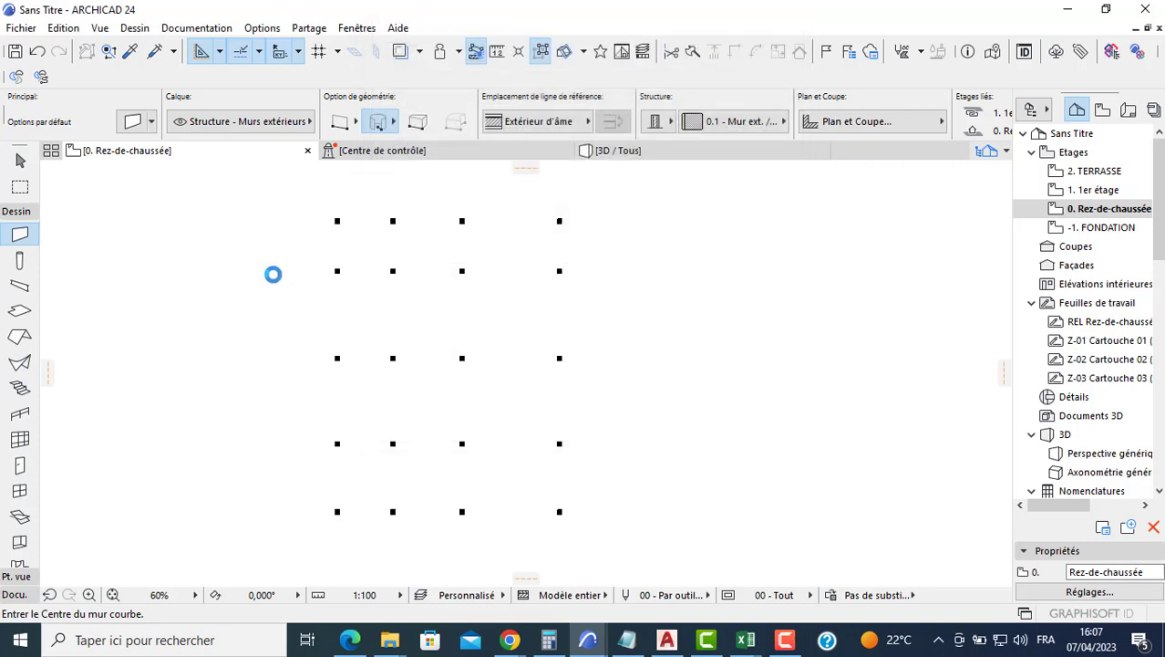
# Draw a rectangle of walls from the outer corner of column A1 to the outer corner of column D4.
pyautogui.click(357, 124)
pyautogui.click(412, 119)
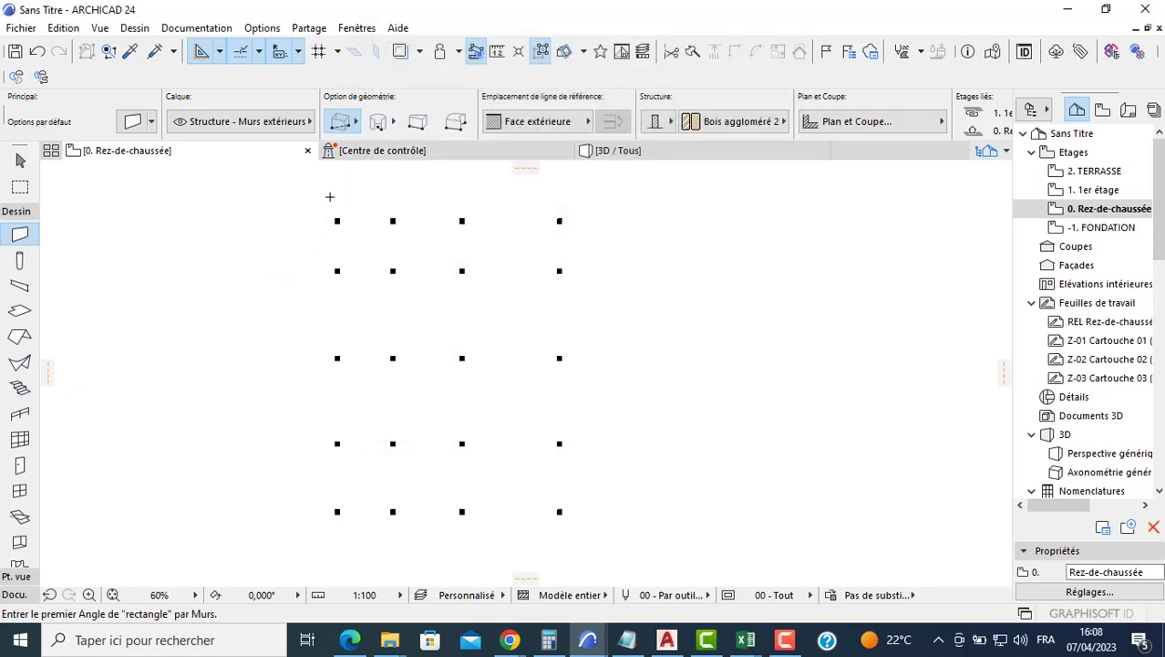
pyautogui.scroll(3, 330, 196)
pyautogui.click(348, 254)
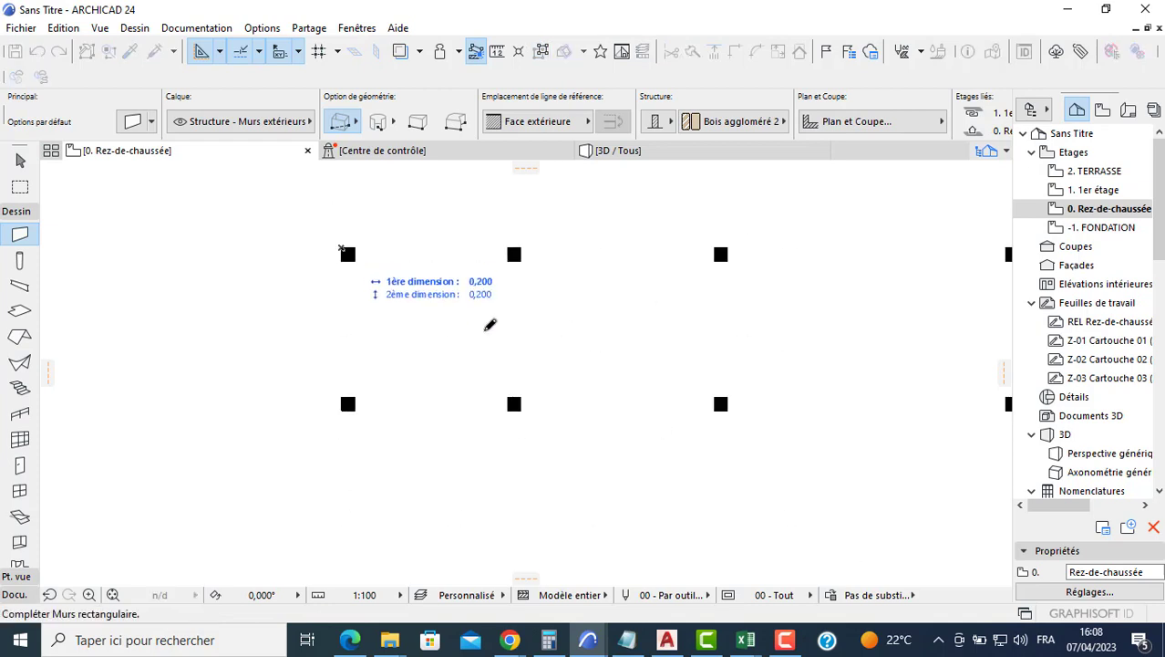
pyautogui.scroll(-3, 487, 325)
pyautogui.moveTo(675, 513); pyautogui.dragTo(558, 345, button='middle')
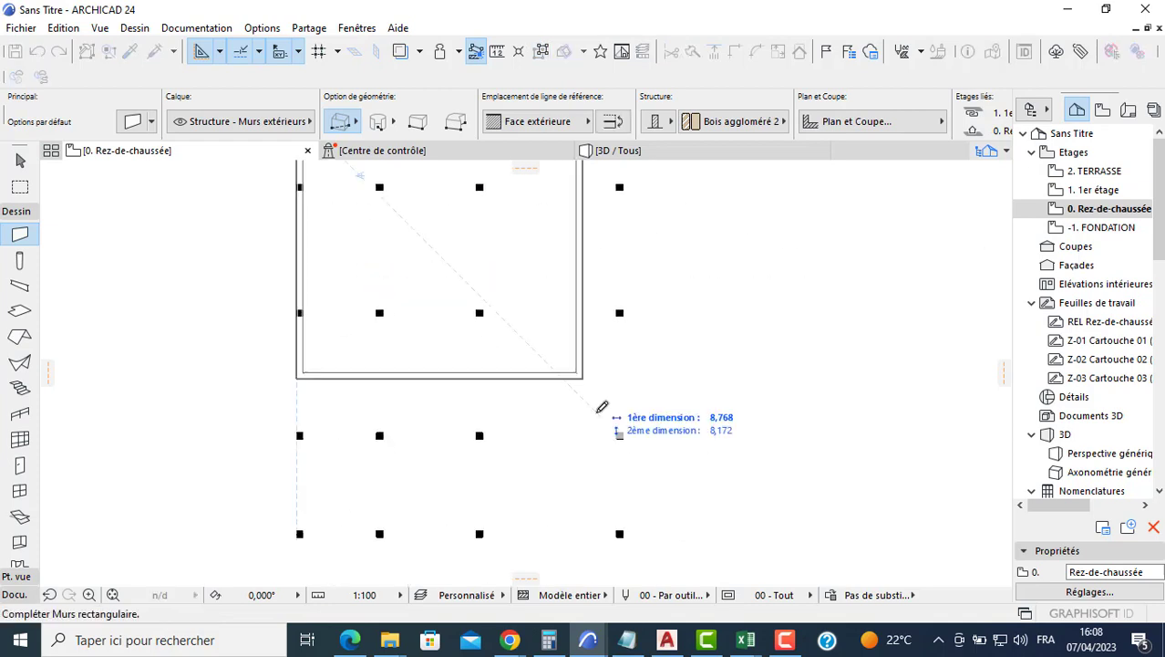
pyautogui.click(623, 438)
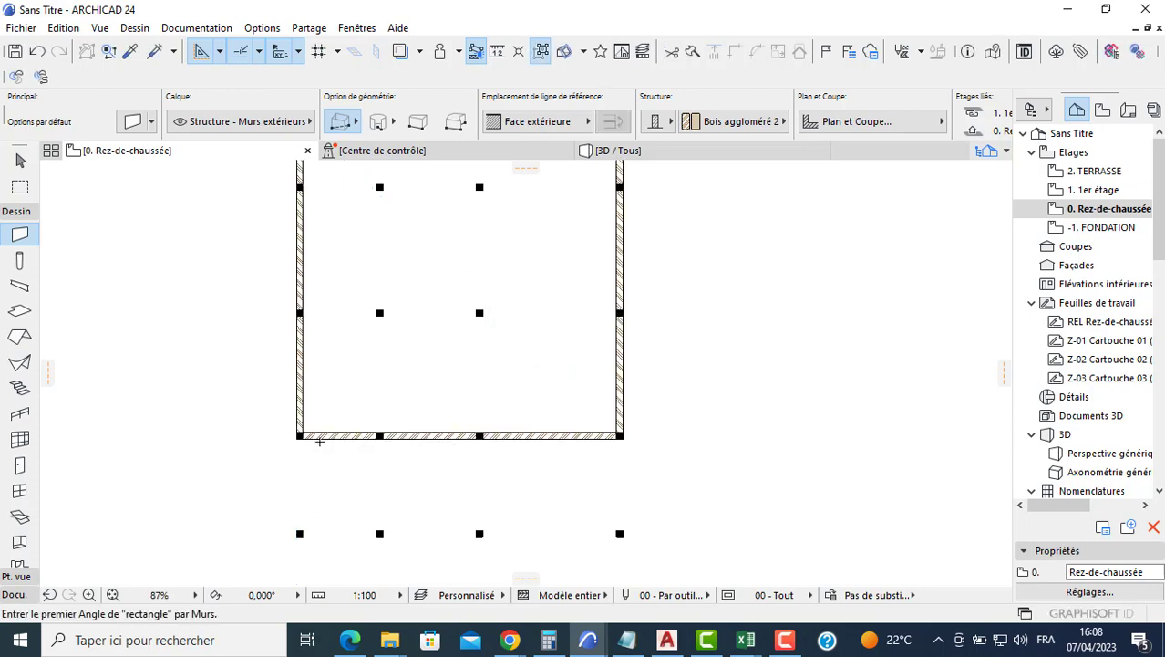
# Draw chained walls from the outer corner of column A4 through the outer corners of A5 and D5 to column D4.
pyautogui.moveTo(361, 480); pyautogui.dragTo(365, 418, button='middle')
pyautogui.scroll(3, 323, 396)
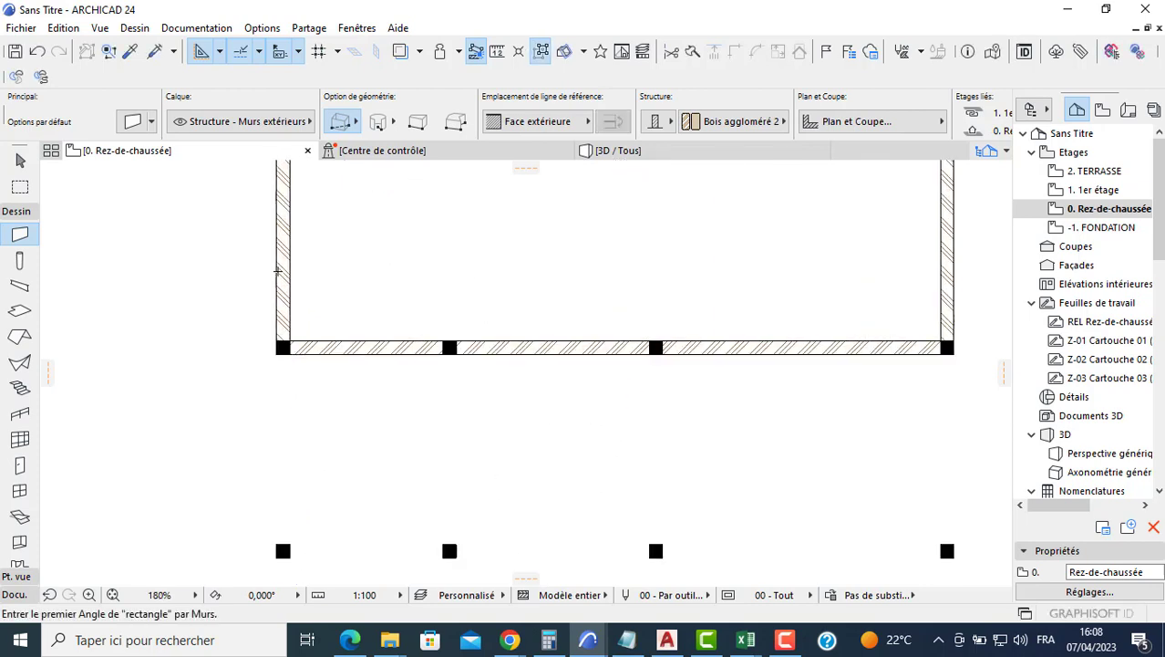
pyautogui.click(344, 129)
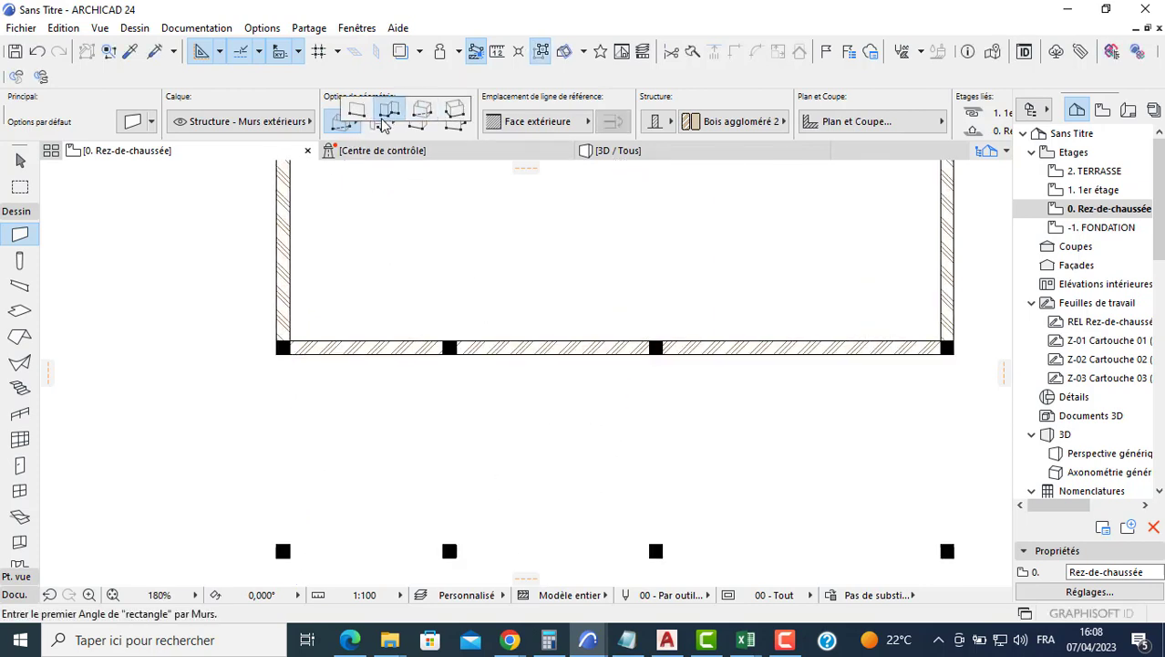
pyautogui.click(376, 108)
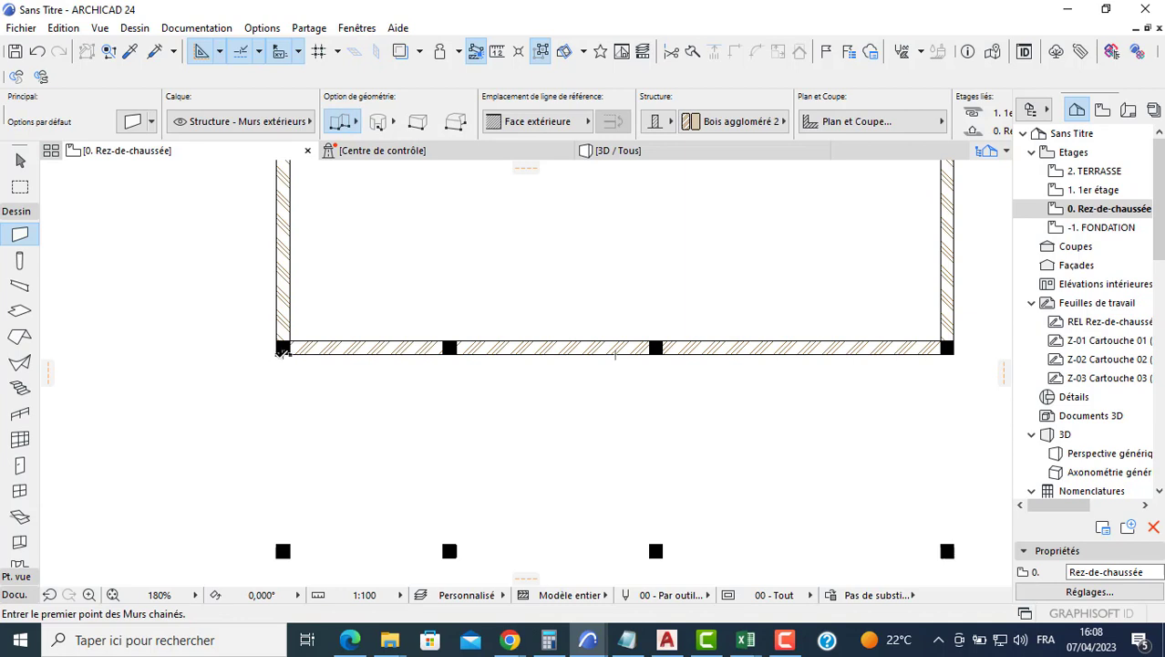
pyautogui.click(280, 350)
pyautogui.moveTo(278, 442); pyautogui.dragTo(274, 365, button='middle')
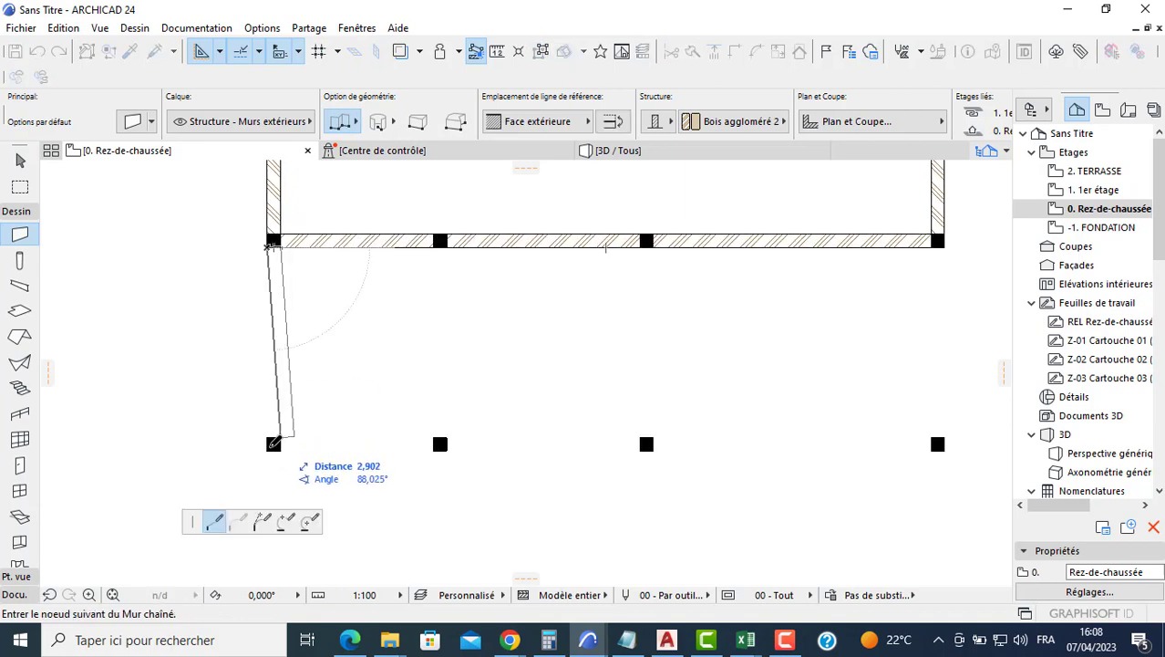
pyautogui.click(274, 444)
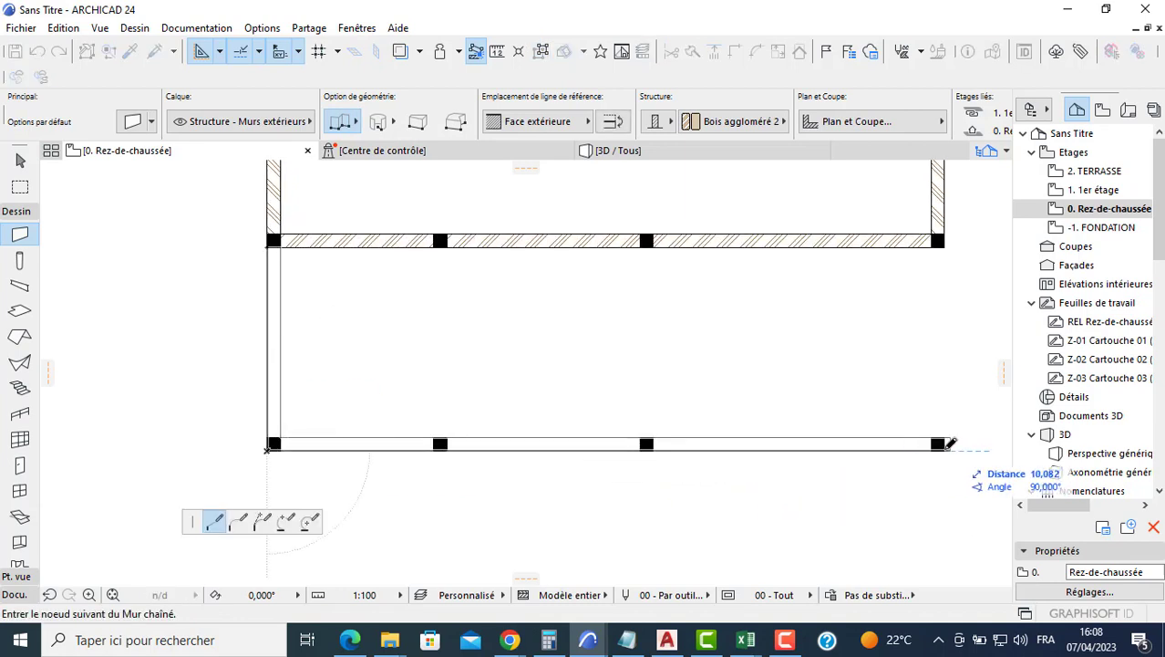
pyautogui.doubleClick(945, 445)
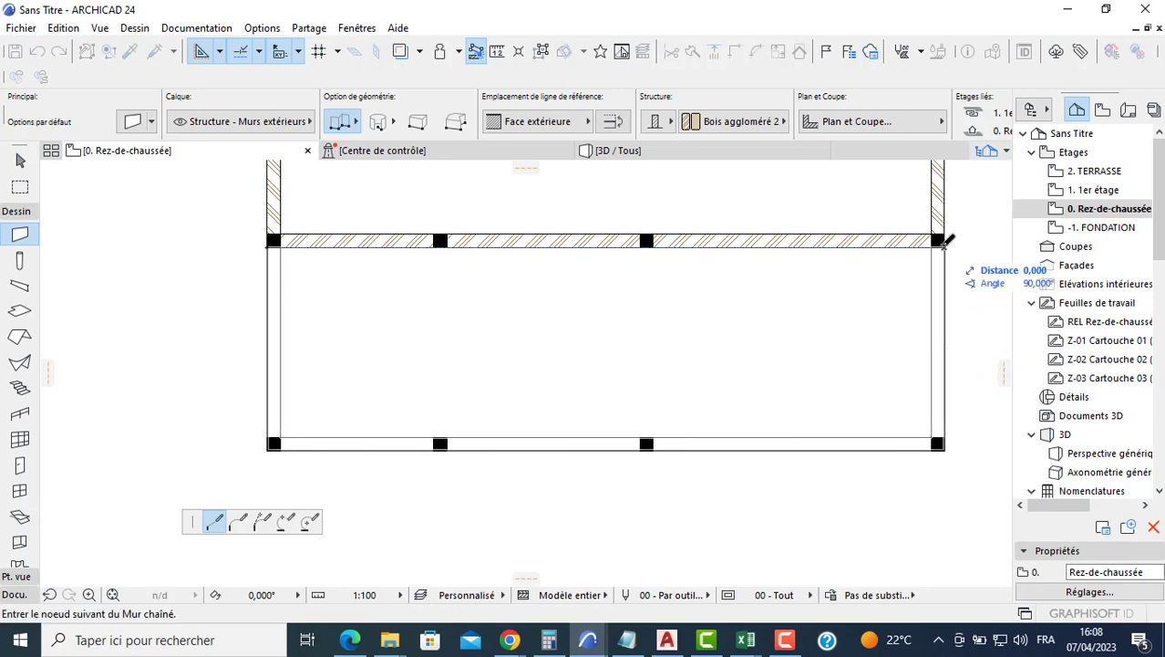
pyautogui.doubleClick(940, 241)
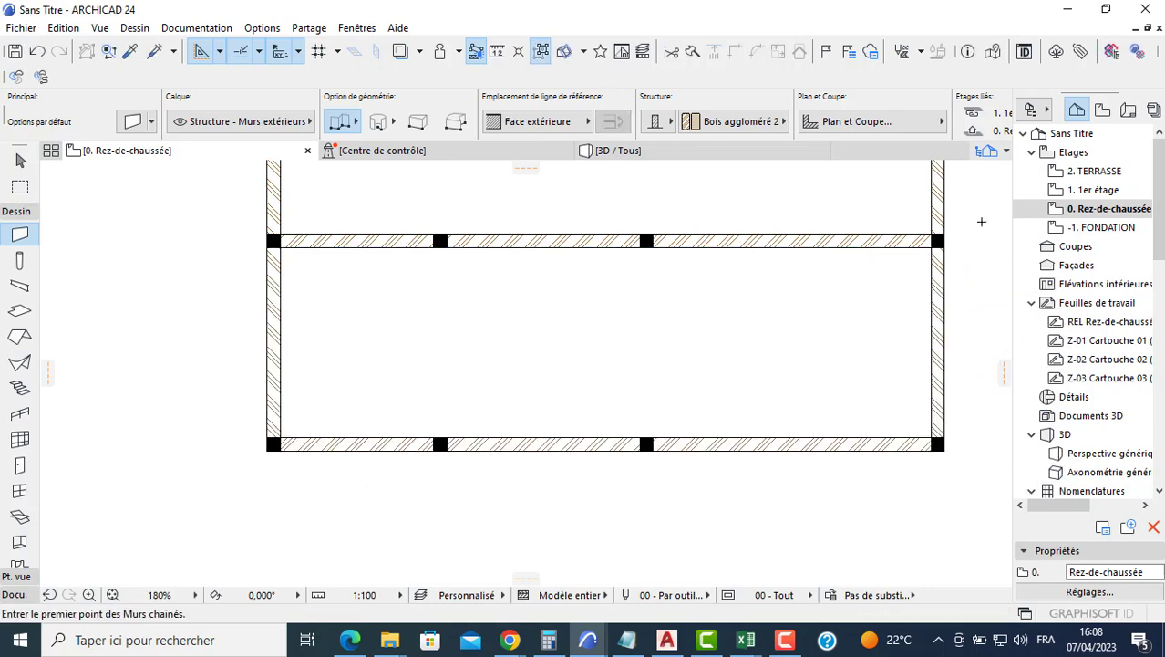
# On the -1. FONDATION story, set the width of the foundation beam along grid row 4 to 0,4.
pyautogui.doubleClick(1099, 227)
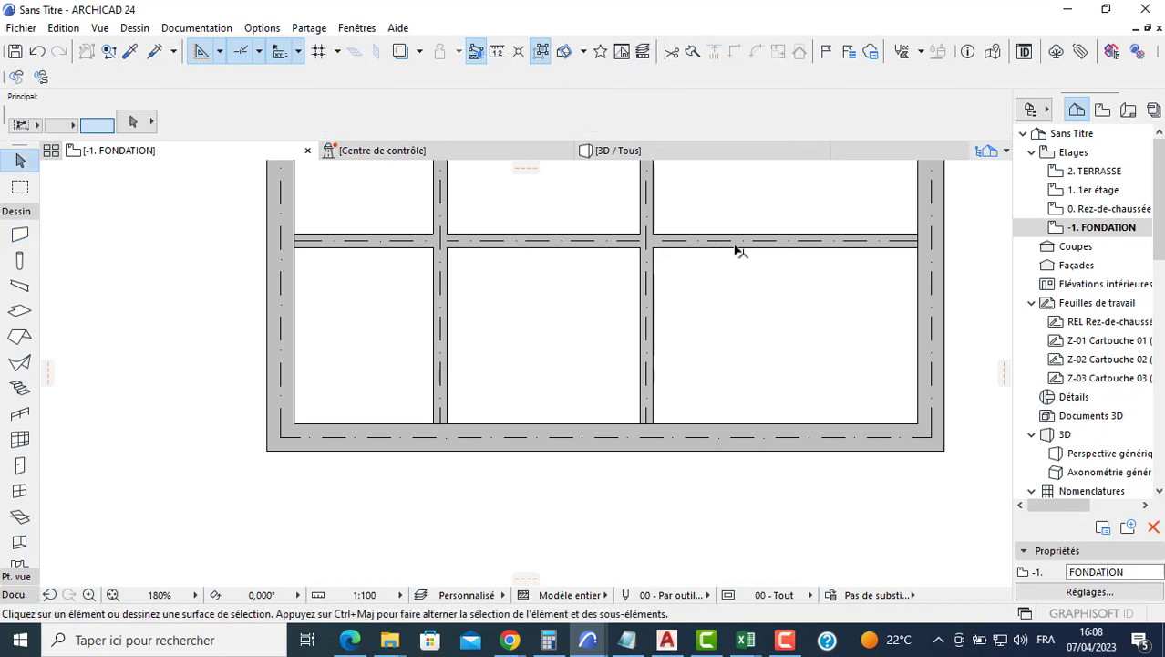
pyautogui.click(737, 248)
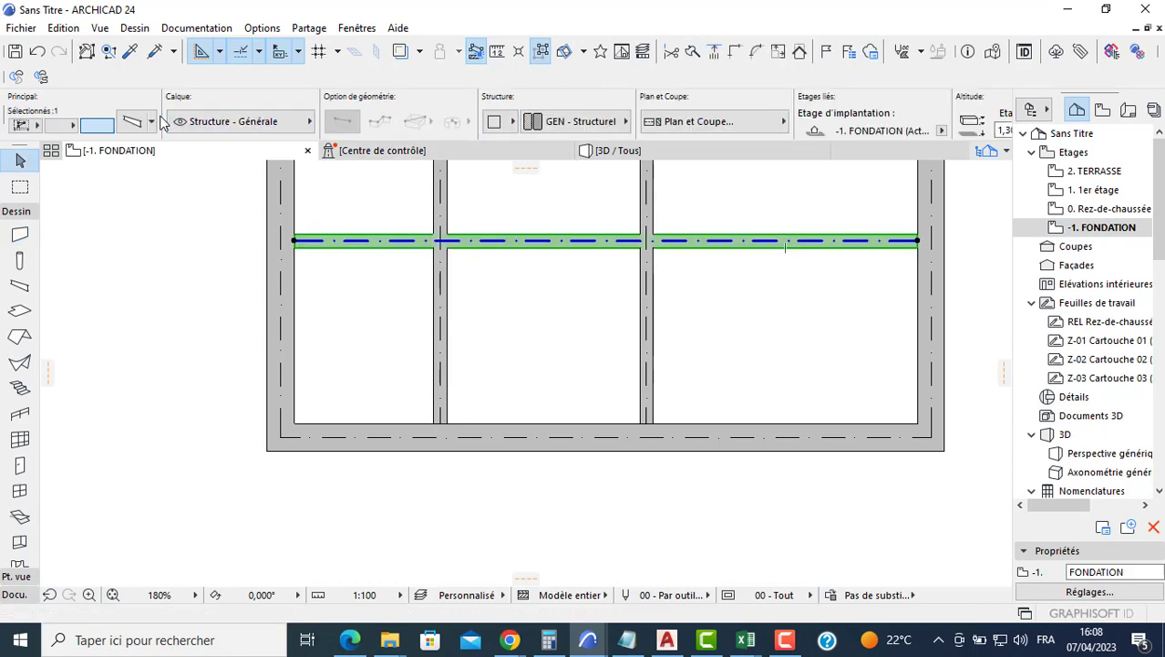
pyautogui.click(132, 121)
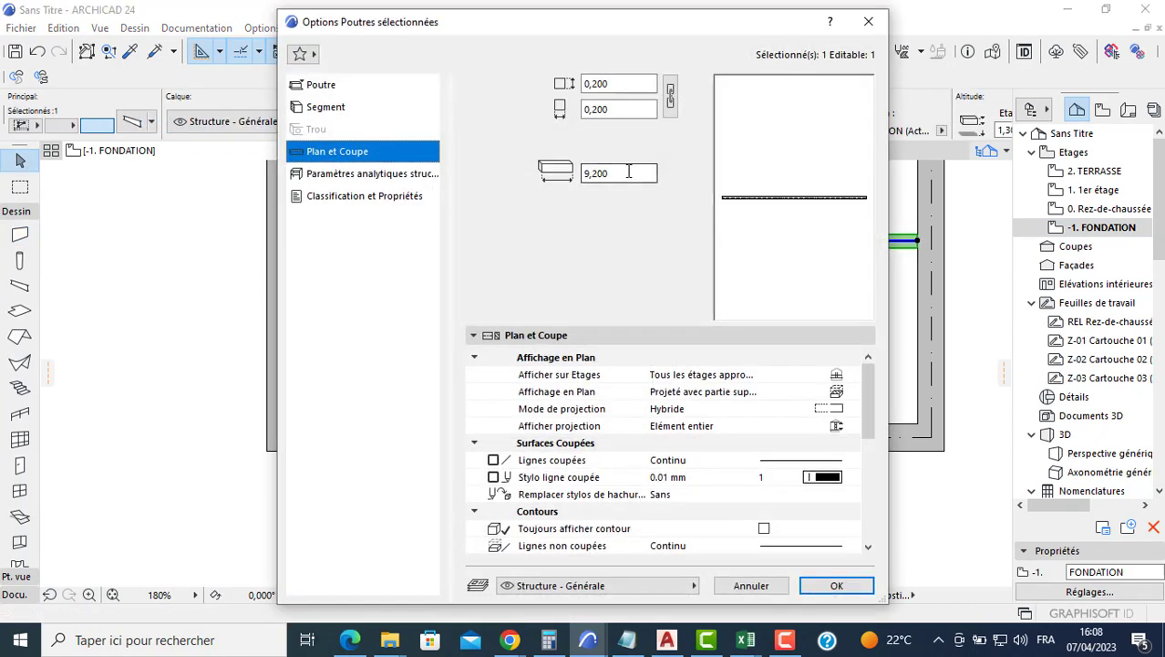
pyautogui.click(617, 110)
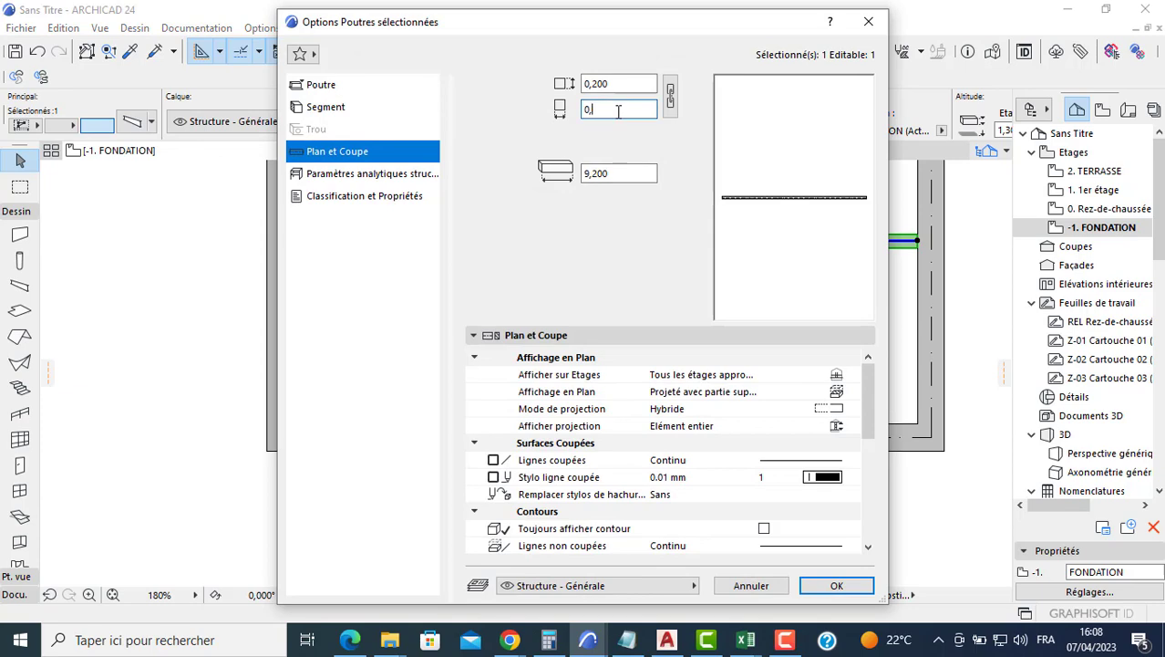
pyautogui.press('Return')
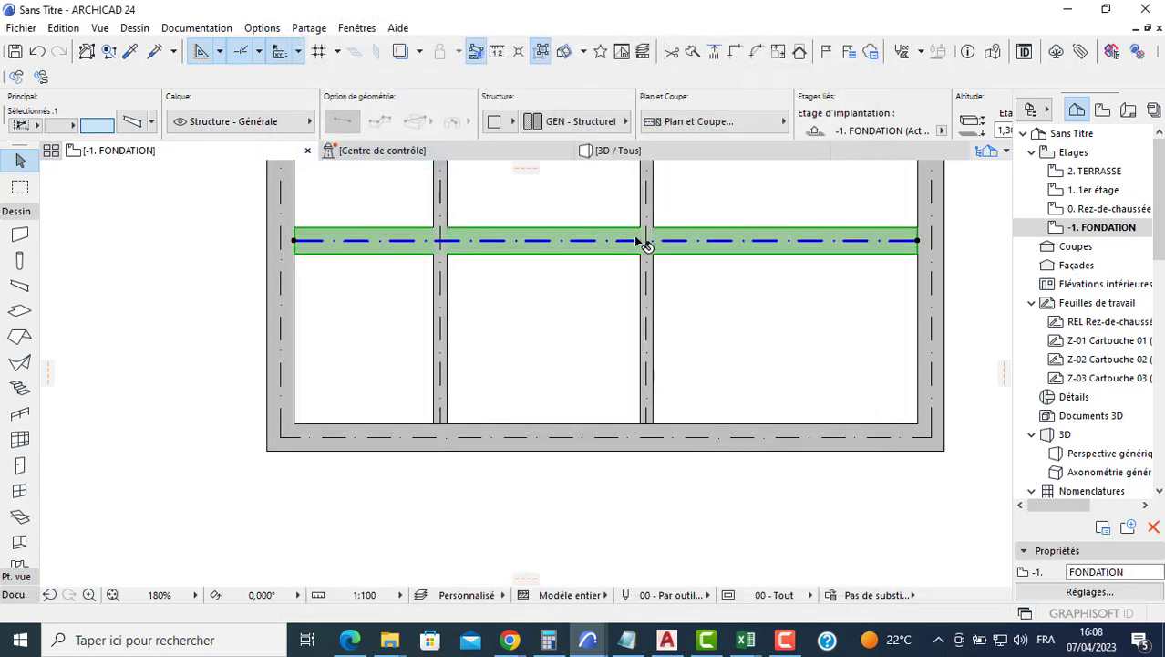
pyautogui.scroll(2, 641, 240)
pyautogui.press('Escape')
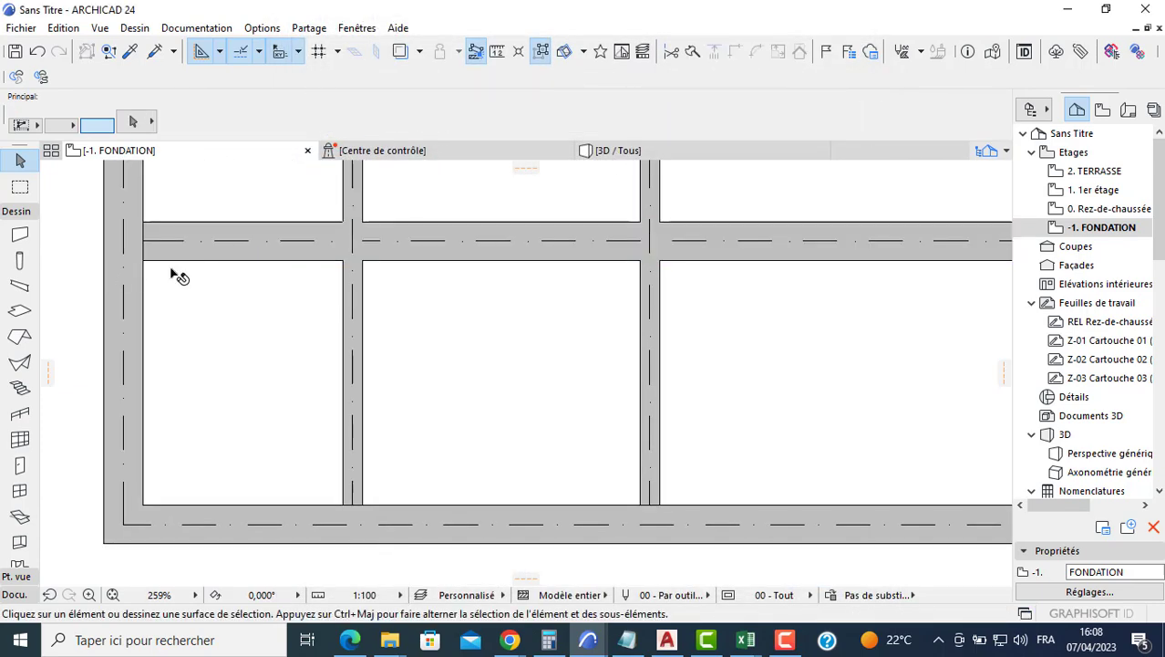
# Move the row 4 foundation beam 0,2 towards row 3, from its lower edge to its axis.
pyautogui.click(170, 263)
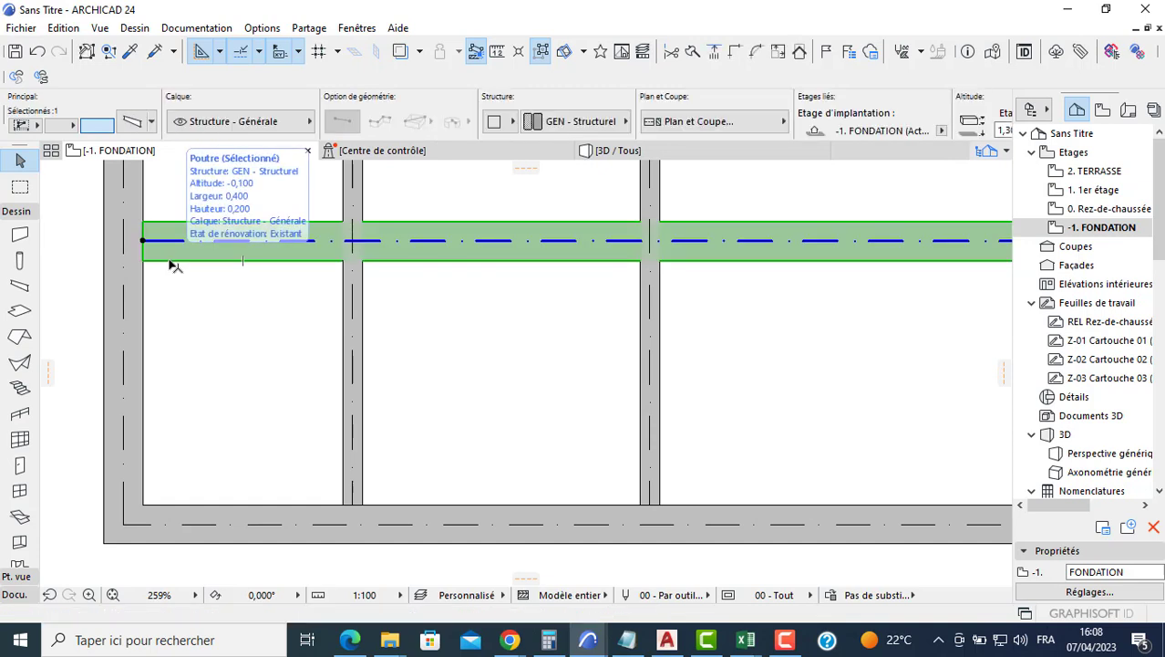
pyautogui.click(171, 261)
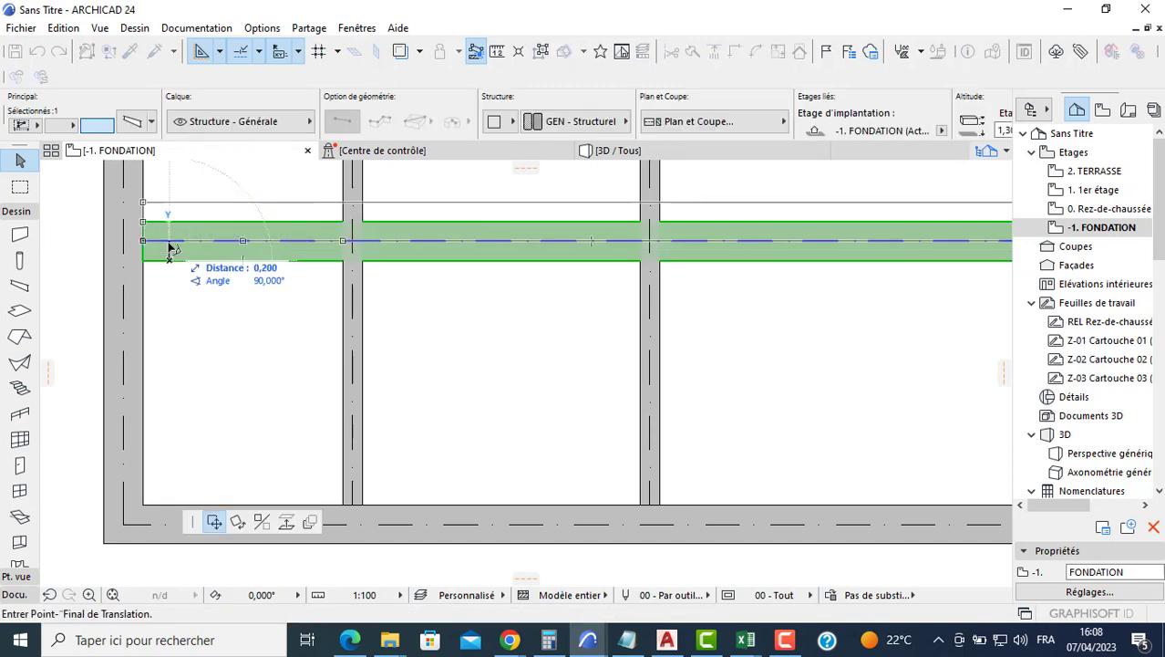
pyautogui.click(169, 248)
# Shift the row 4 foundation beam back towards row 5 by 0,1.
pyautogui.scroll(5, 314, 255)
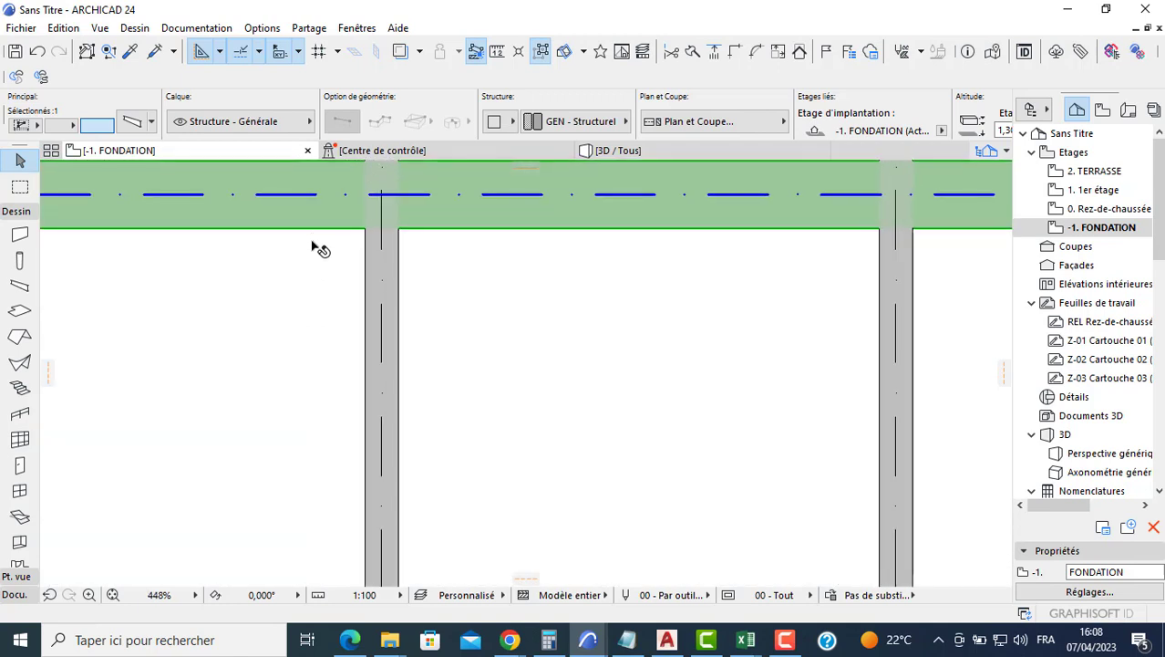
pyautogui.click(312, 229)
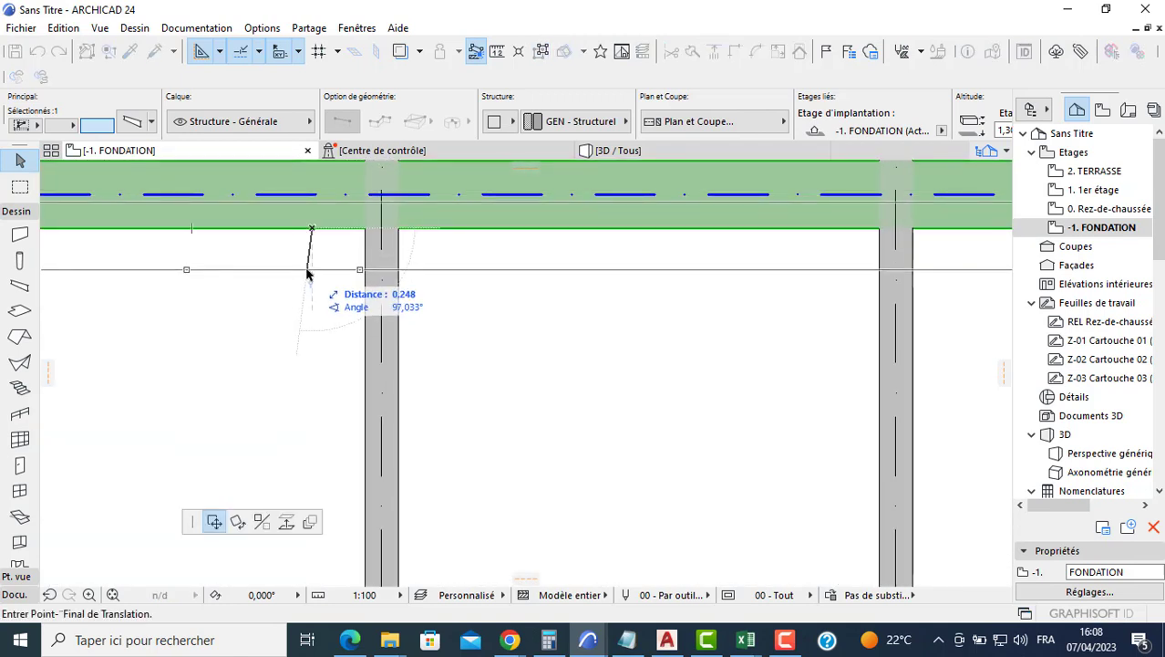
pyautogui.write('0')
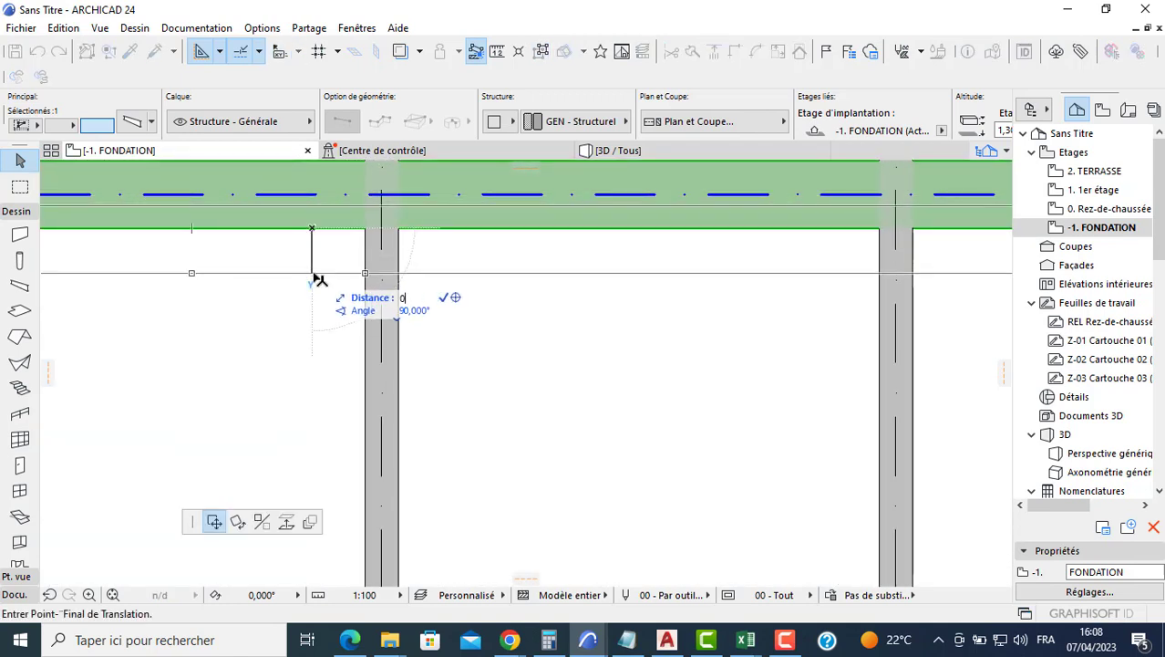
pyautogui.write(',1')
pyautogui.press('Return')
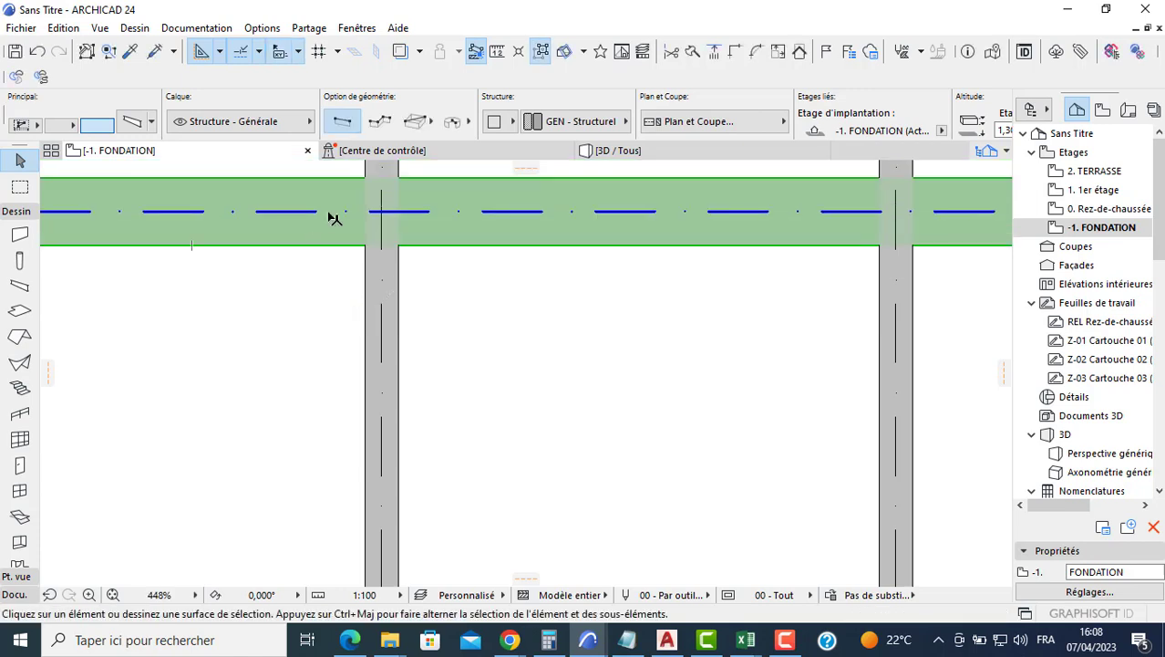
pyautogui.scroll(-5, 401, 246)
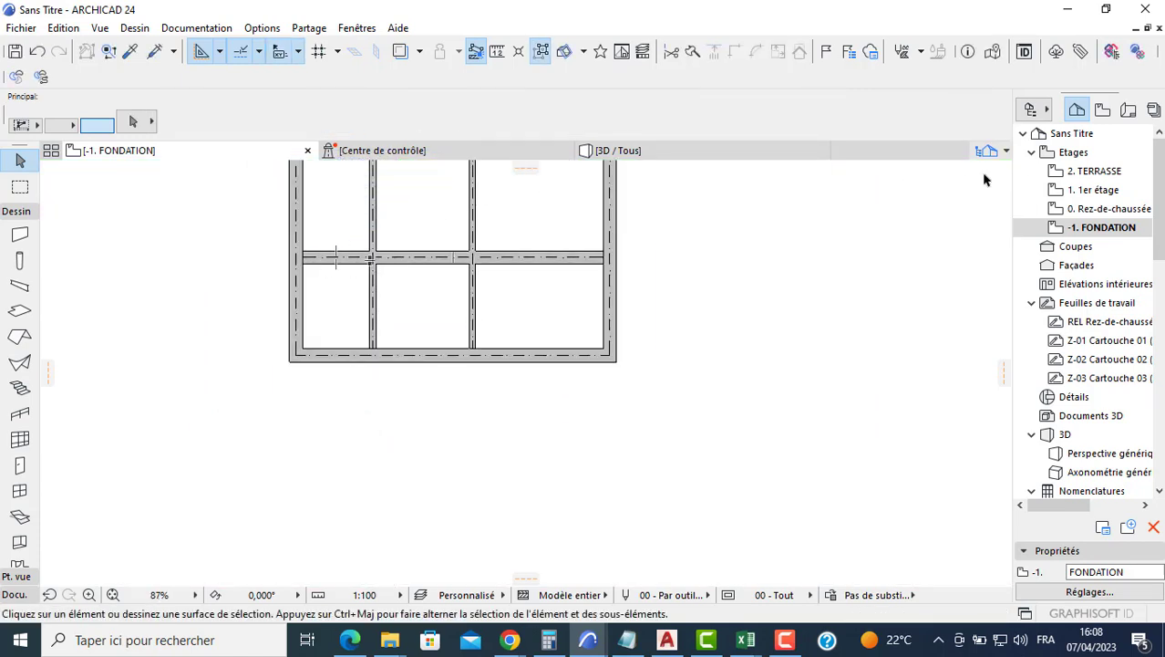
# On the 0. Rez-de-chaussée story, start a chained wall at column A2's upper corner with its reference line on Face intérieure.
pyautogui.doubleClick(1086, 215)
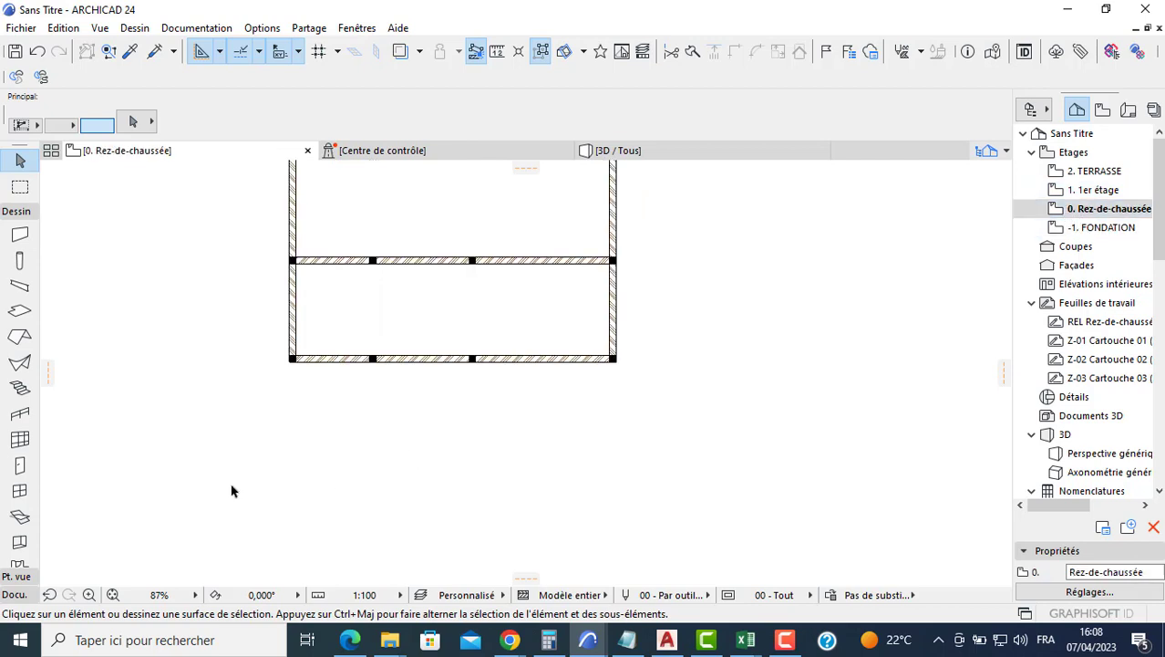
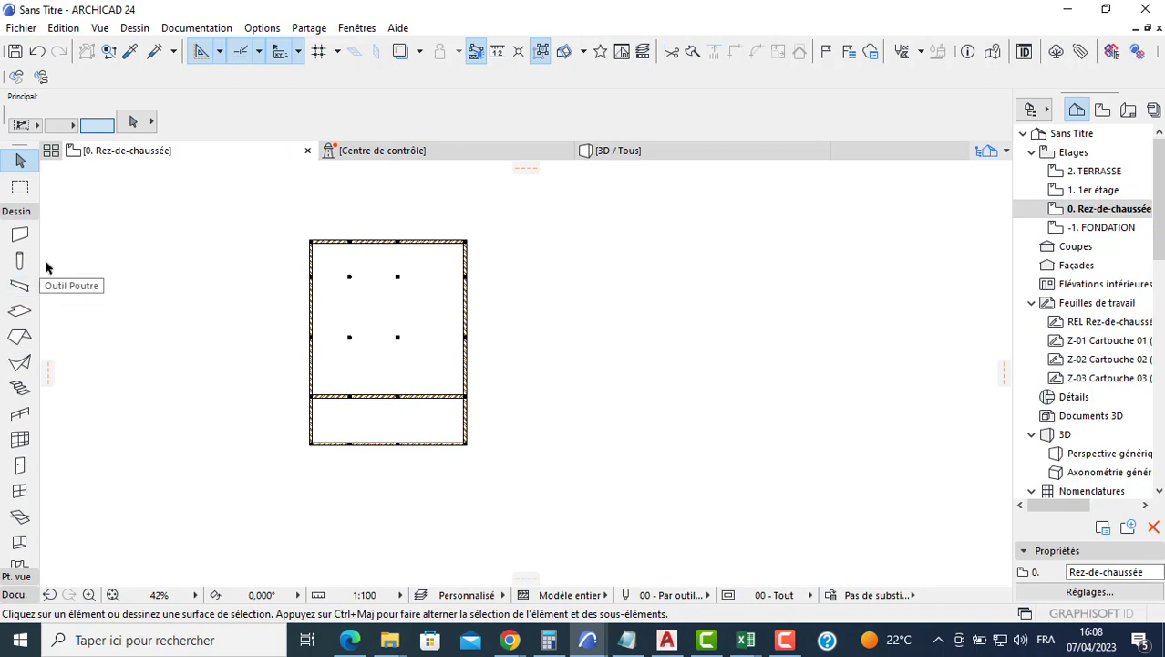
pyautogui.click(24, 235)
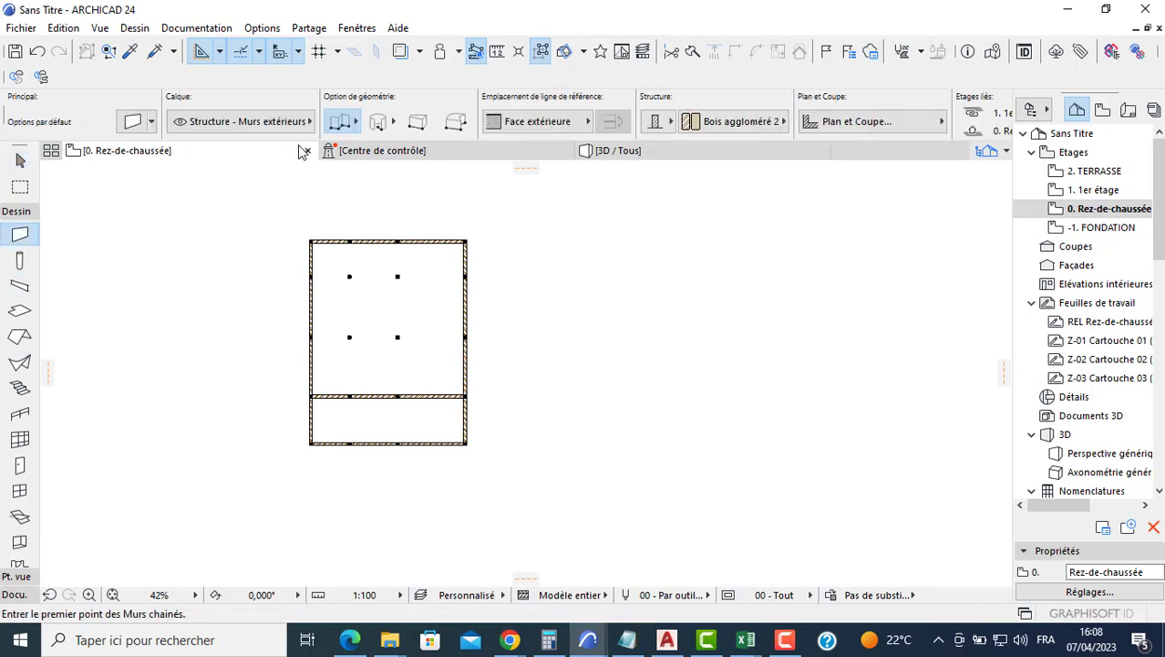
pyautogui.click(343, 129)
pyautogui.click(346, 121)
pyautogui.scroll(2, 356, 258)
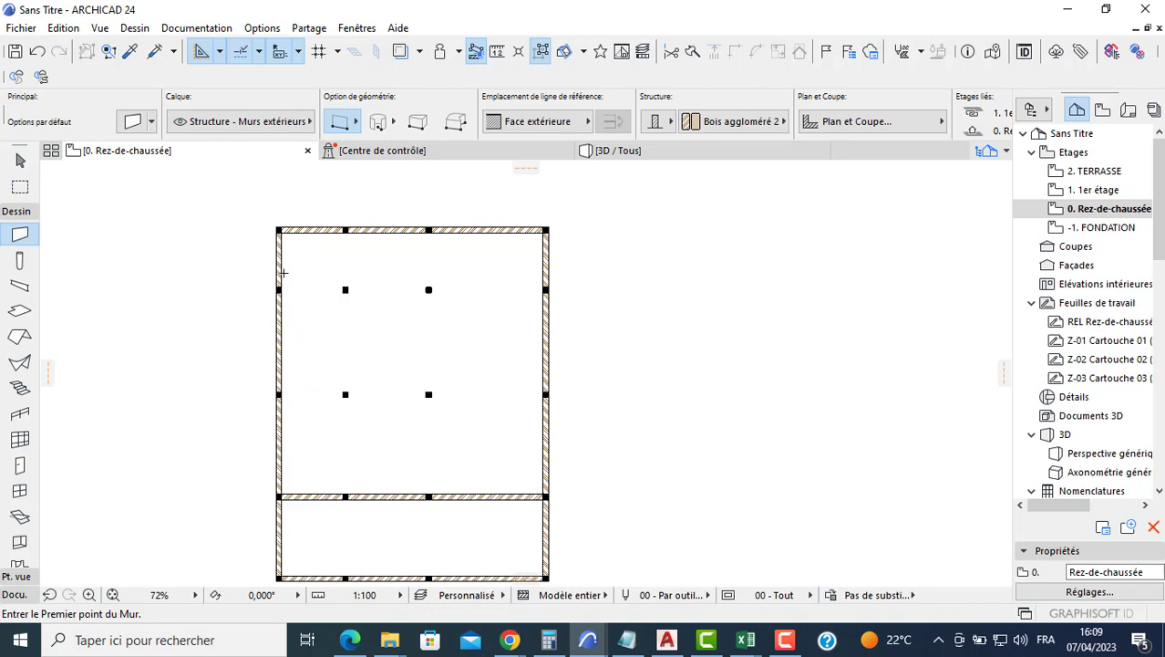
pyautogui.scroll(4, 283, 272)
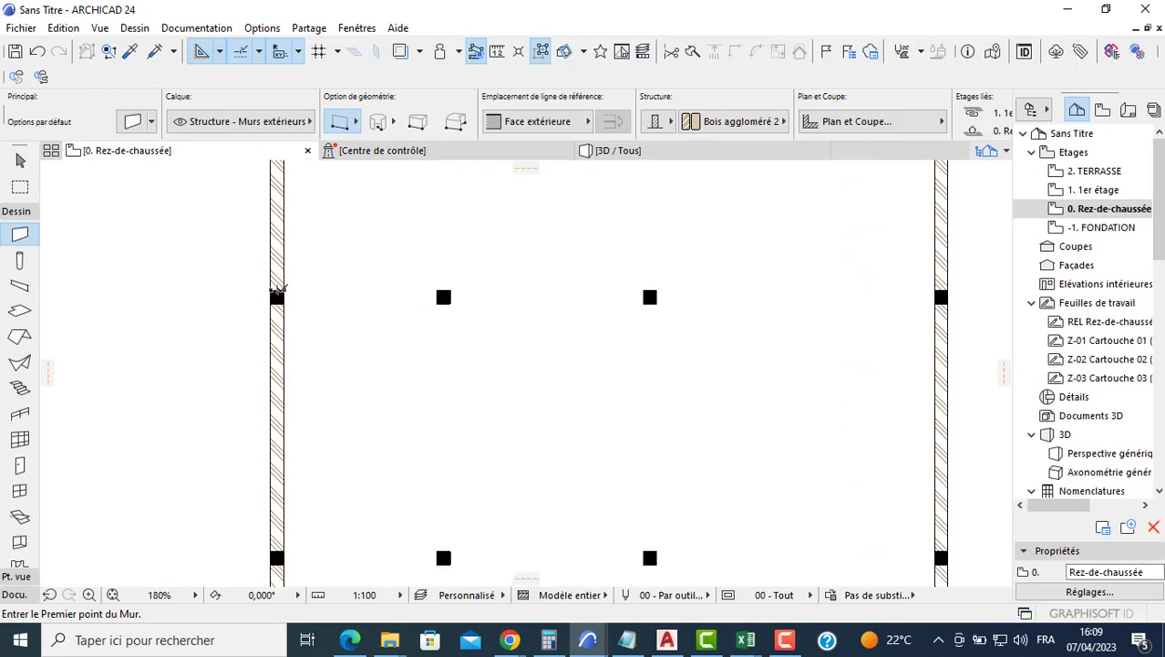
pyautogui.click(278, 292)
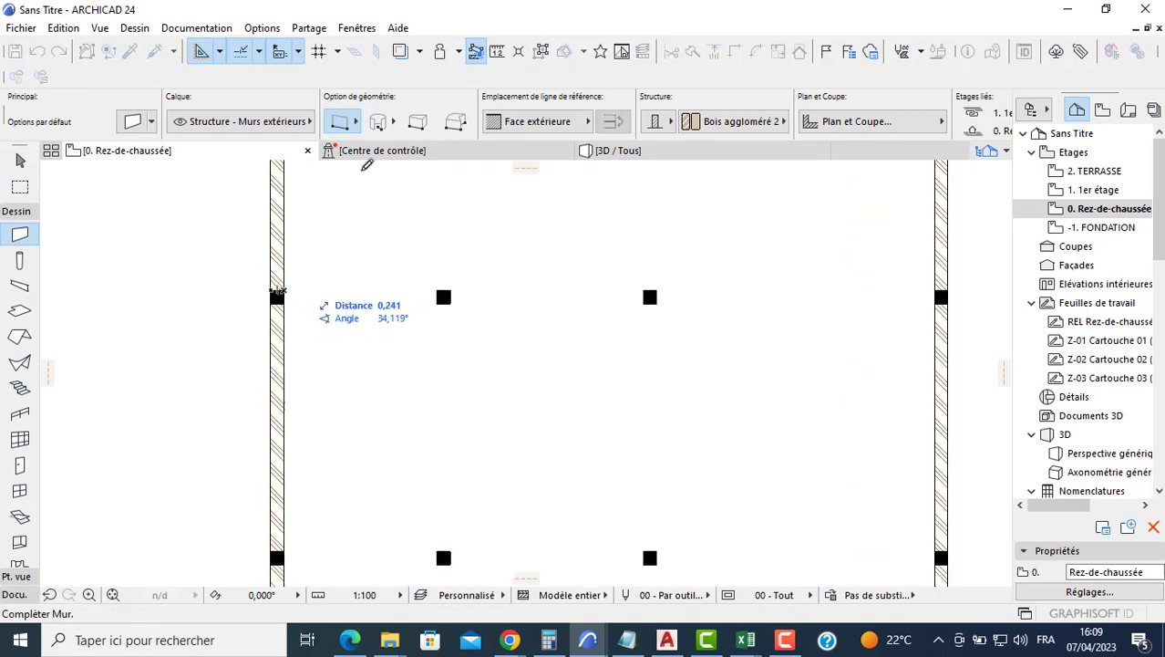
pyautogui.click(353, 125)
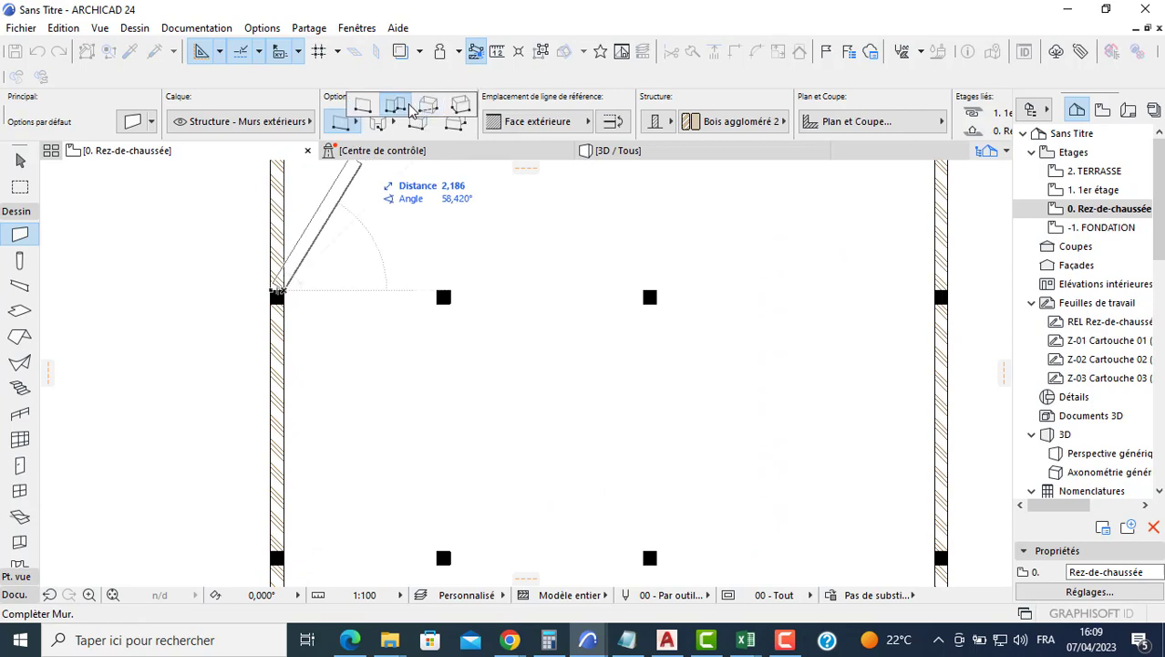
pyautogui.click(408, 110)
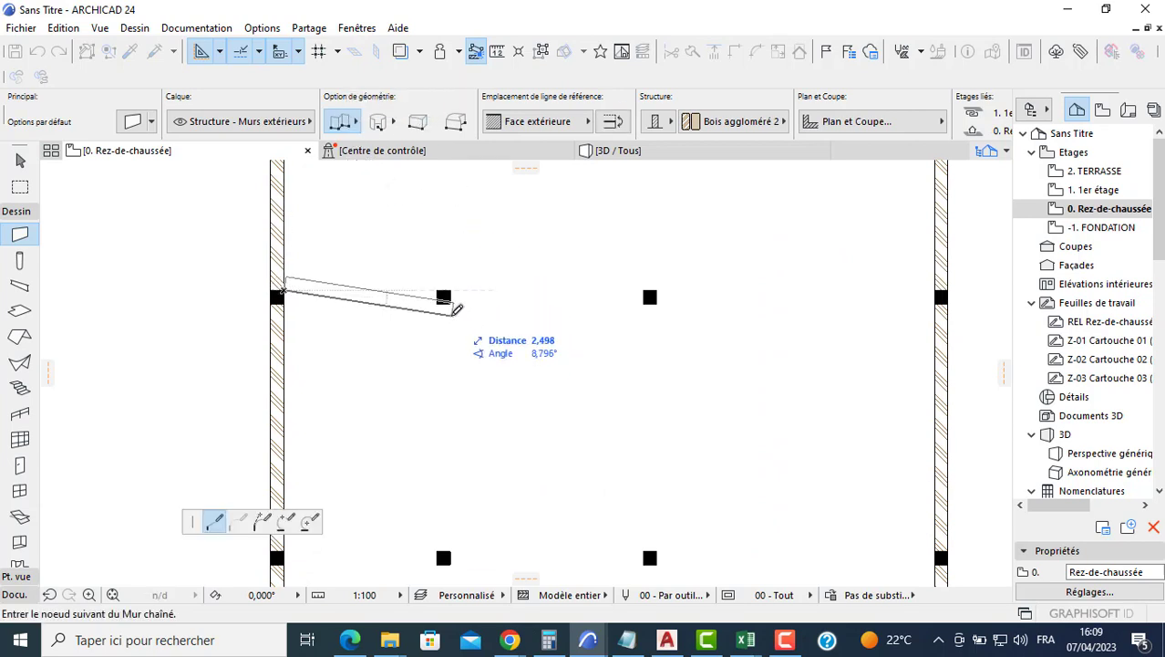
pyautogui.press('c')
pyautogui.press('c')
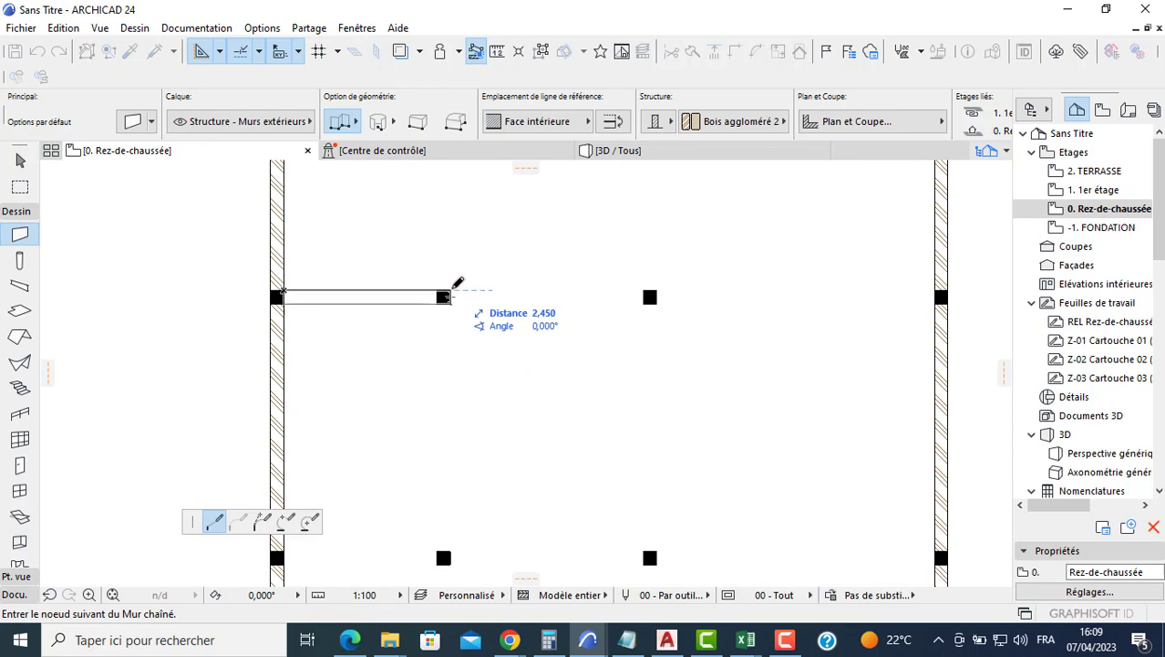
# Continue the wall chain through the outer corners of columns B2 and B3 and end it at column A3.
pyautogui.click(452, 290)
pyautogui.moveTo(453, 534); pyautogui.dragTo(458, 425, button='middle')
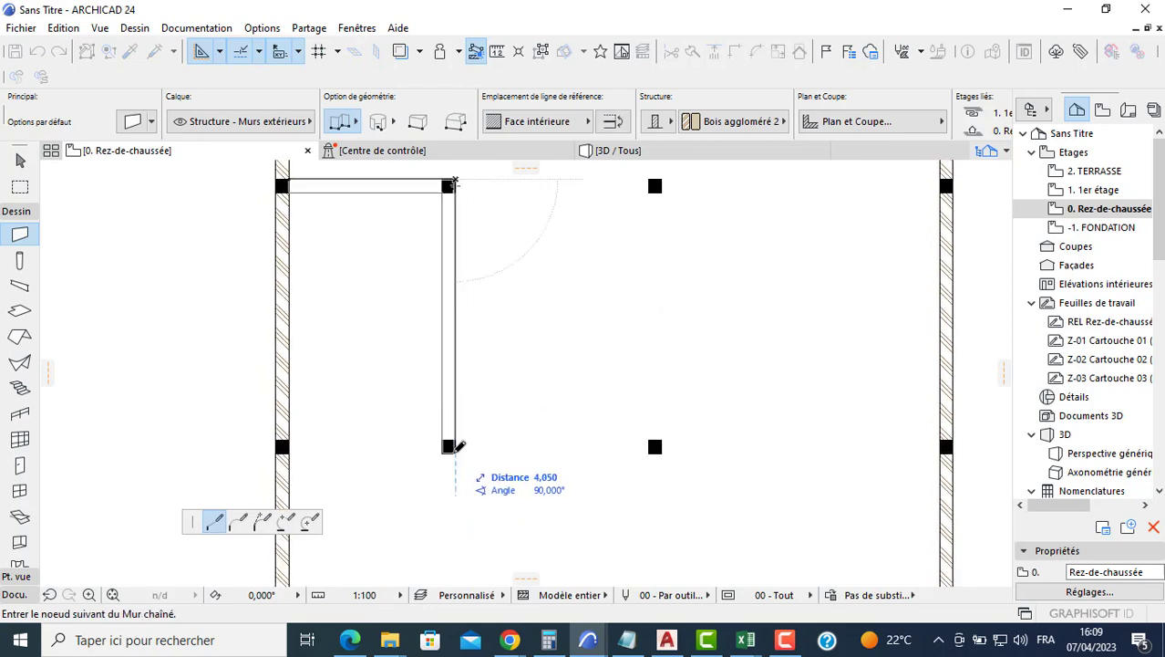
pyautogui.doubleClick(455, 452)
pyautogui.click(454, 451)
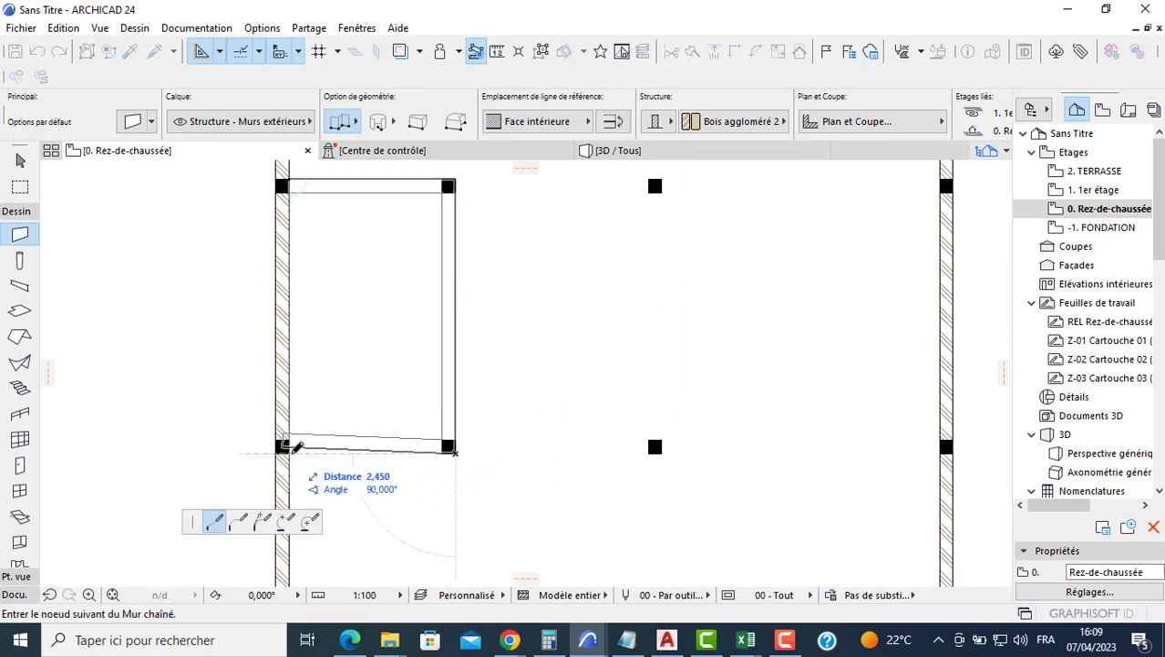
pyautogui.click(284, 447)
pyautogui.click(284, 447)
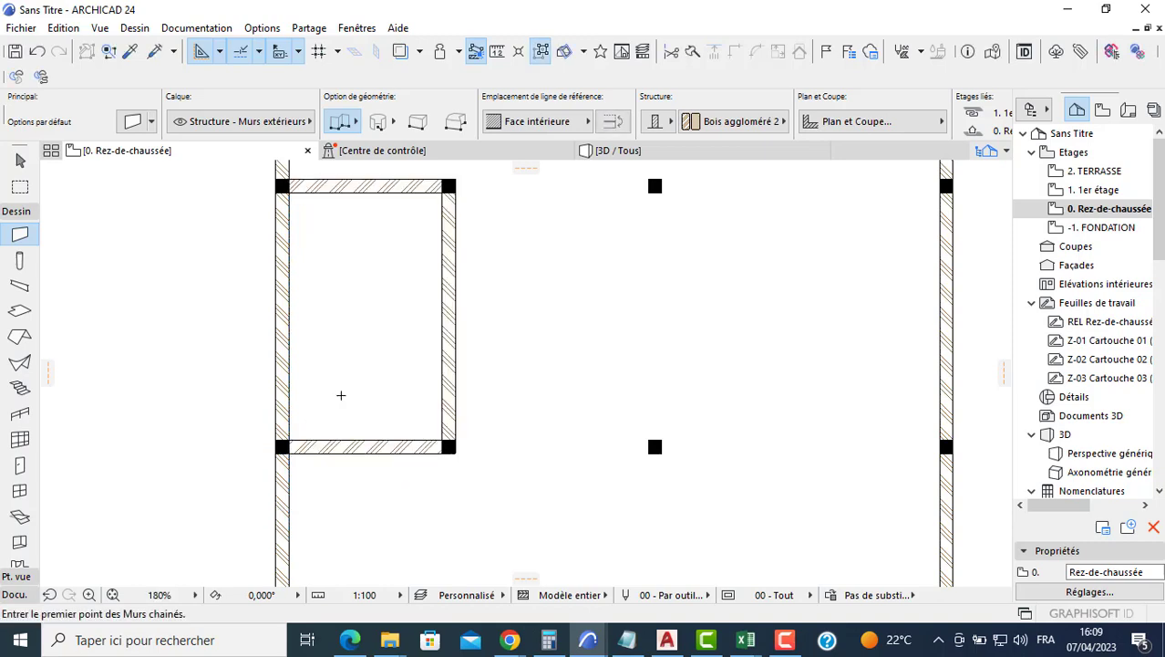
# Set the thickness of the wall between columns A2 and B2 to 0,1.
pyautogui.scroll(-3, 380, 362)
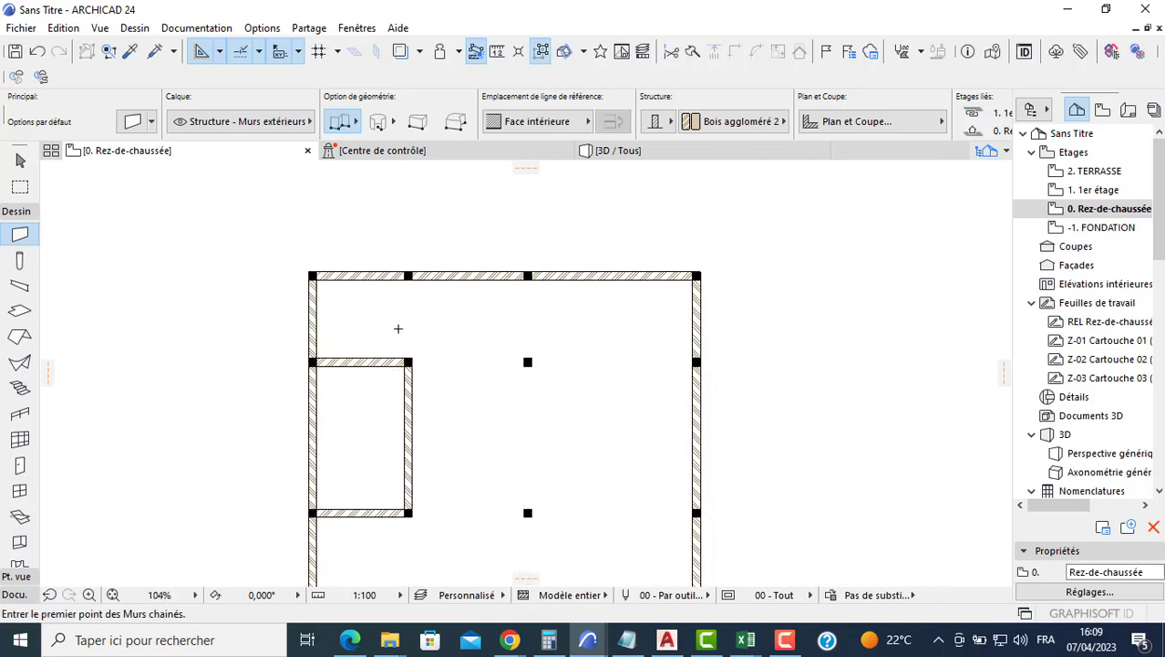
pyautogui.press('Escape')
pyautogui.scroll(3, 360, 357)
pyautogui.scroll(-2, 366, 359)
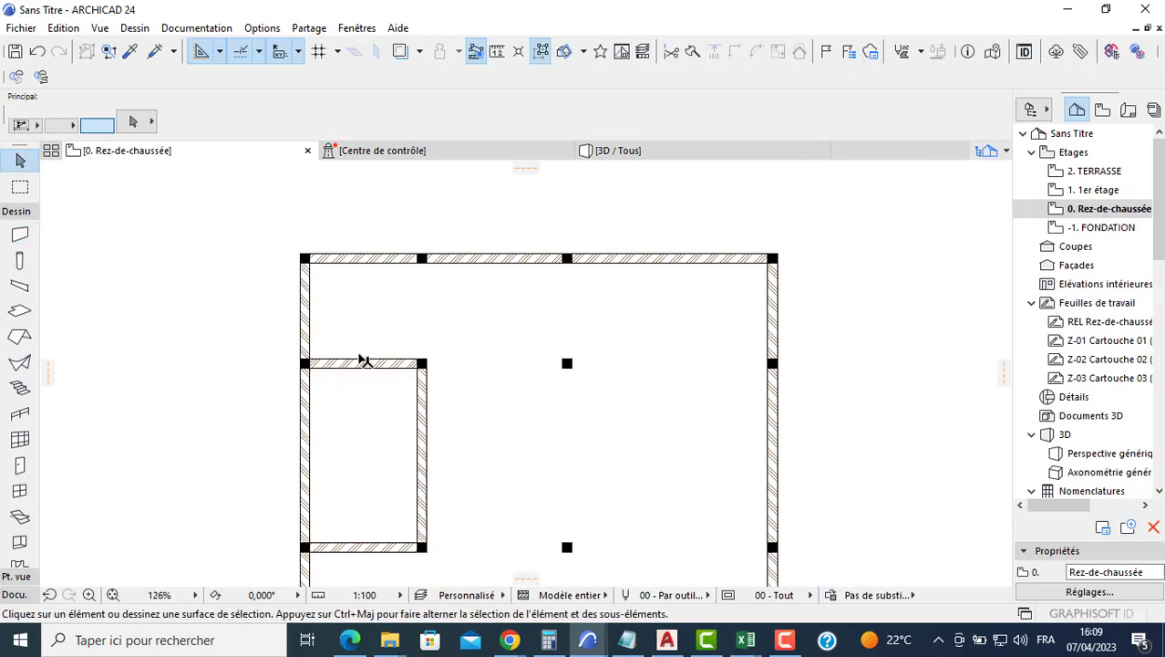
pyautogui.moveTo(461, 372); pyautogui.dragTo(398, 355, button='middle')
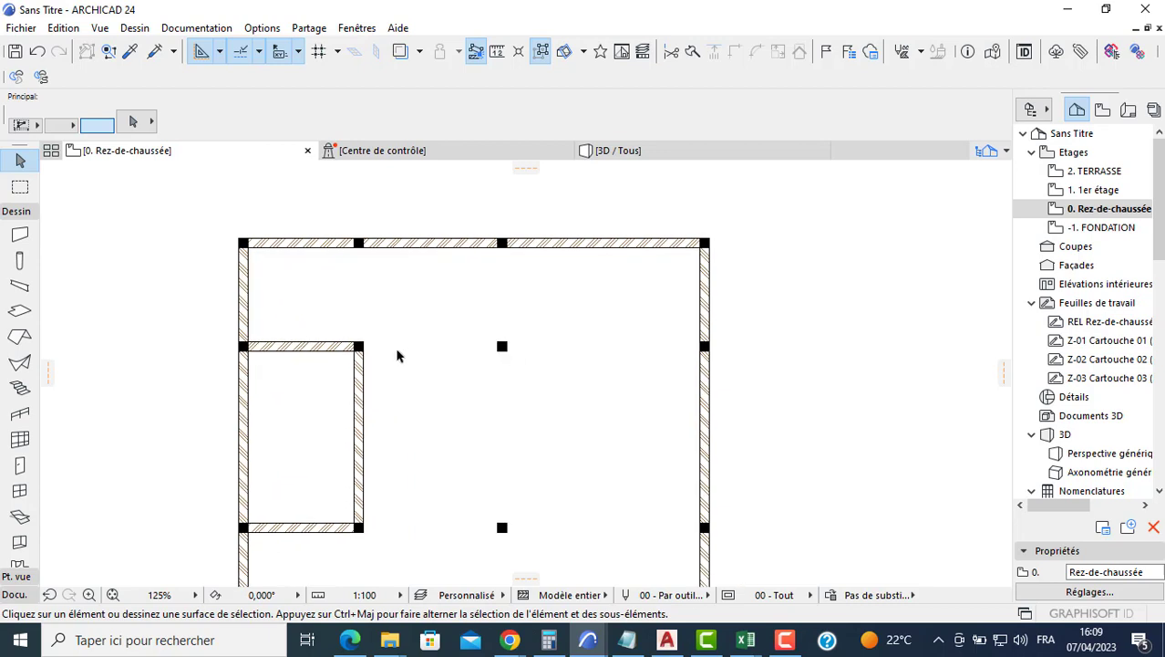
pyautogui.click(332, 353)
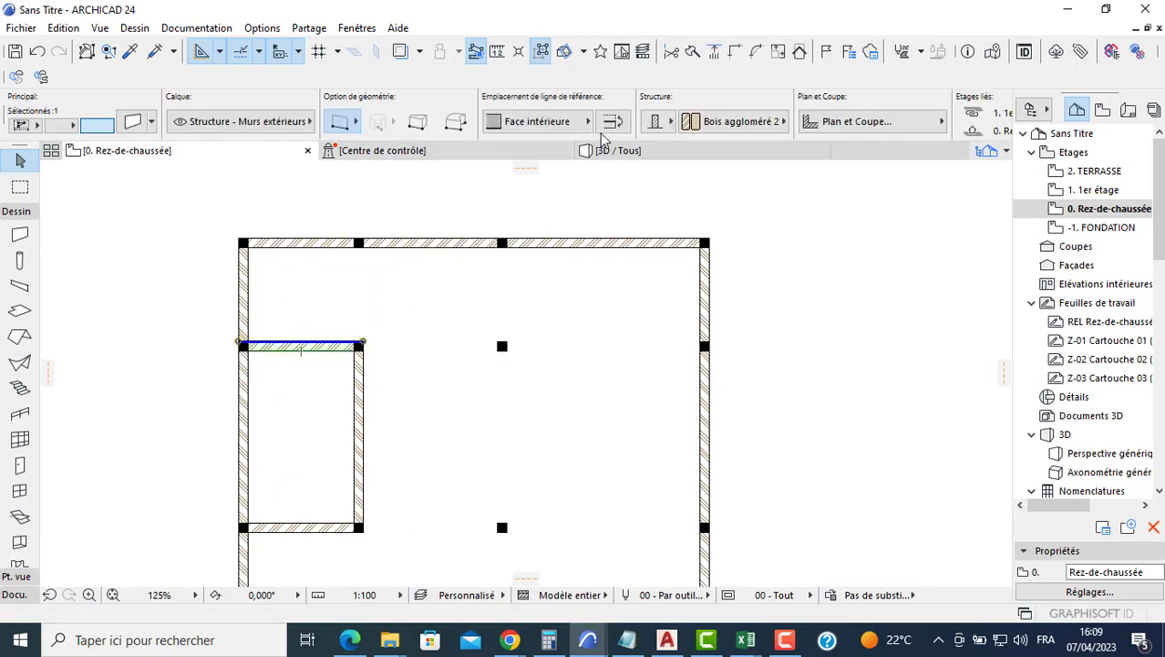
pyautogui.scroll(-5, 900, 124)
pyautogui.click(811, 120)
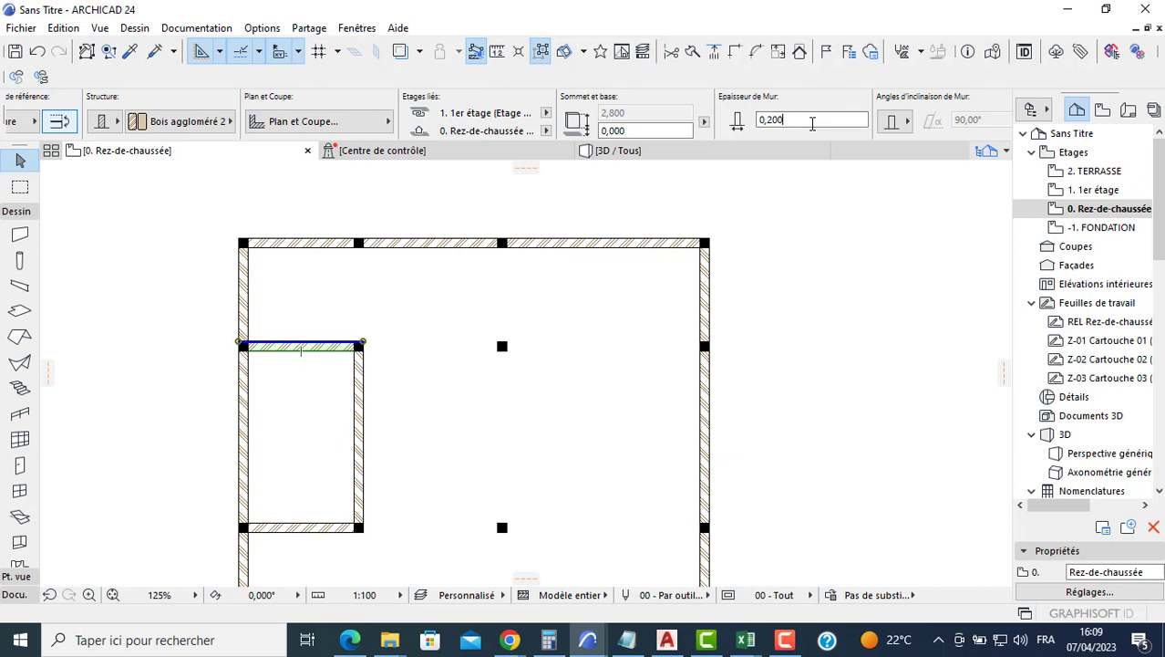
pyautogui.write('1')
pyautogui.press('Return')
pyautogui.click(580, 252)
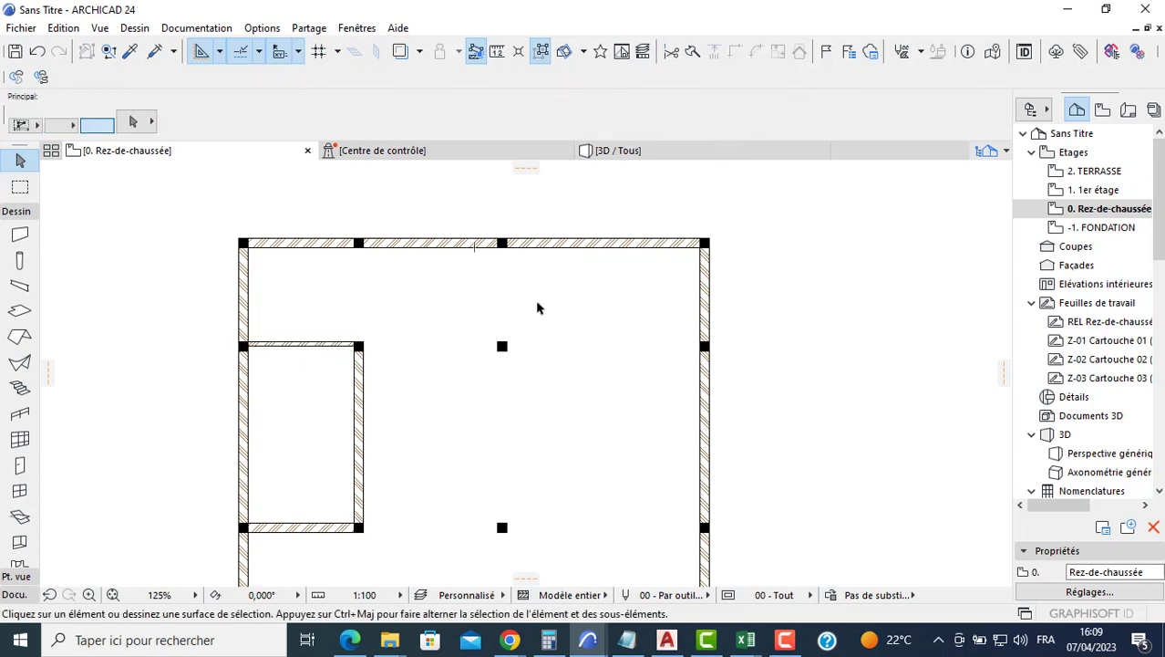
# Draw a single wall along the inner face of the exterior wall from column A4 up to column A3.
pyautogui.scroll(-2, 752, 318)
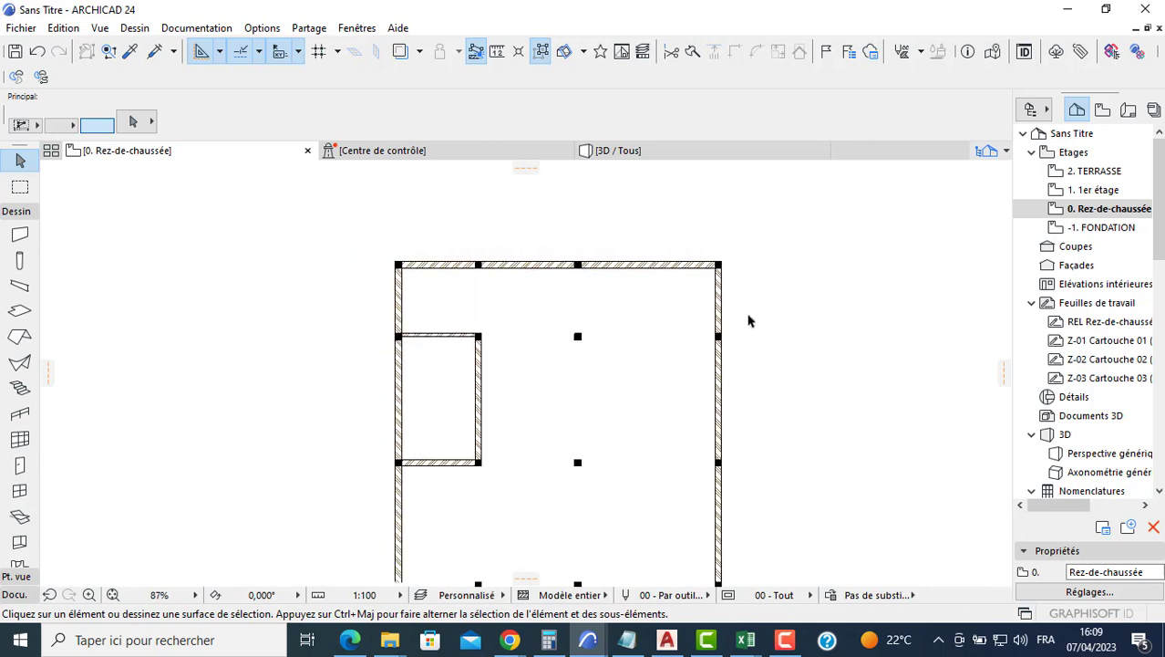
pyautogui.moveTo(749, 319); pyautogui.dragTo(718, 273, button='middle')
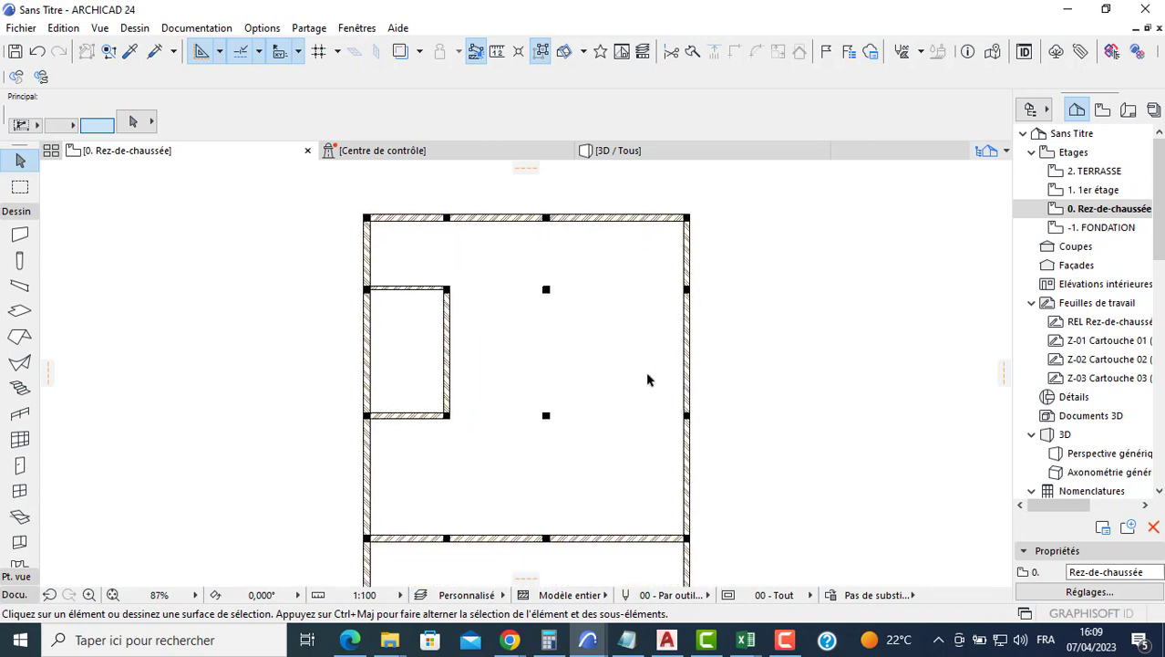
pyautogui.moveTo(648, 380); pyautogui.dragTo(601, 345, button='middle')
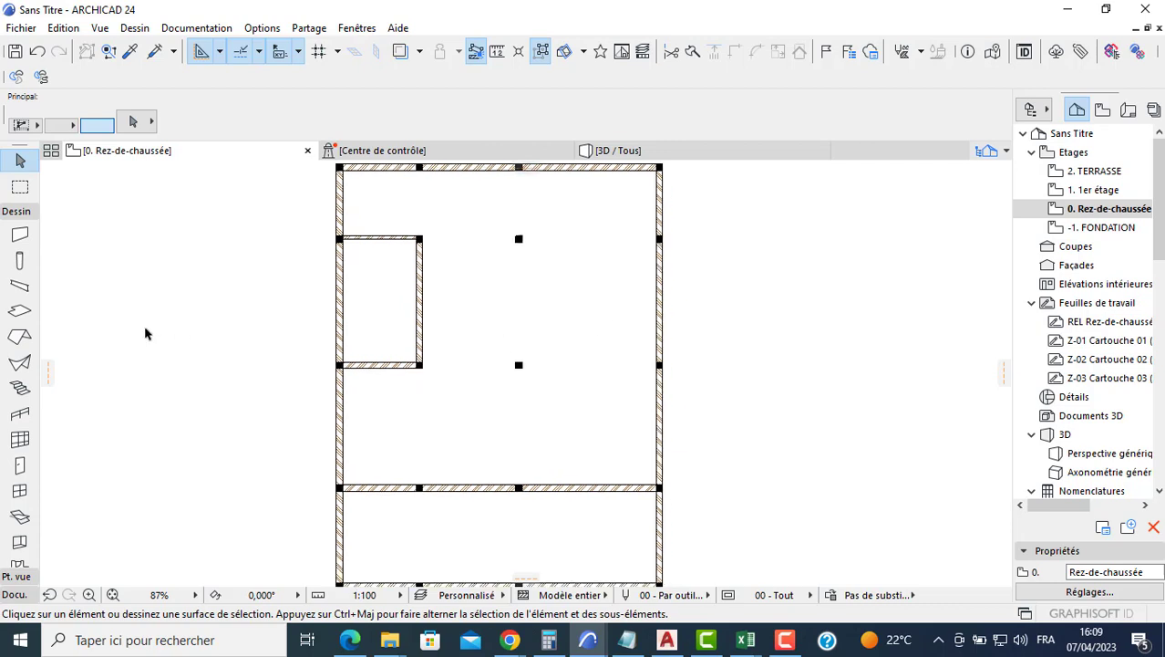
pyautogui.click(20, 235)
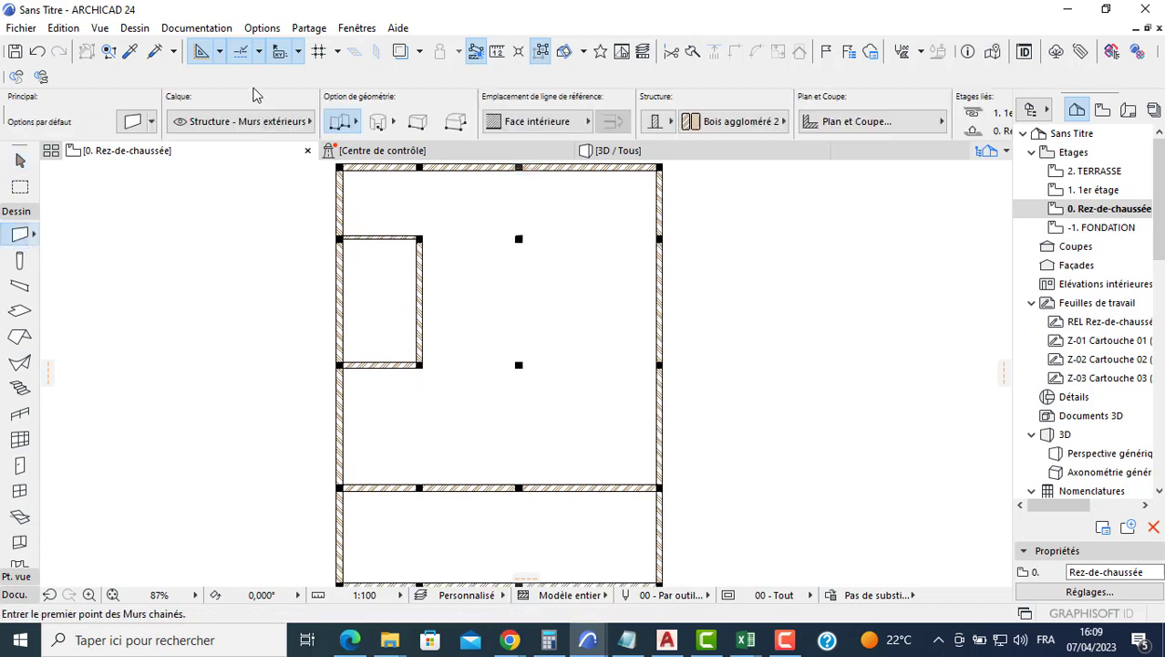
pyautogui.click(347, 124)
pyautogui.click(343, 121)
pyautogui.scroll(4, 338, 464)
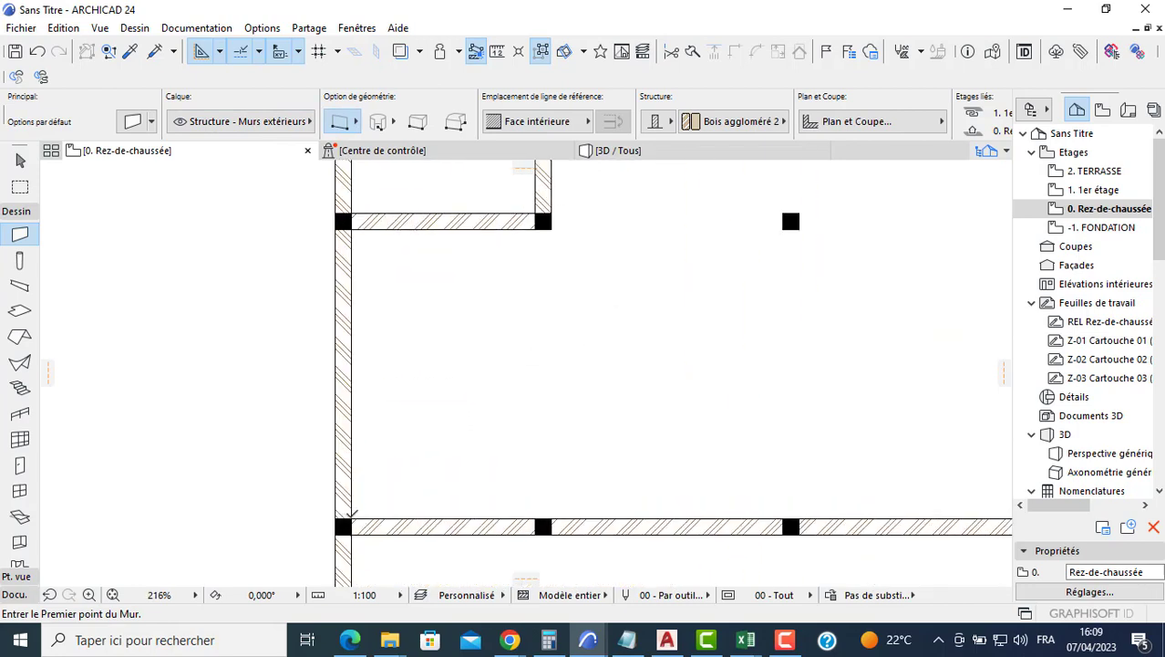
pyautogui.click(355, 515)
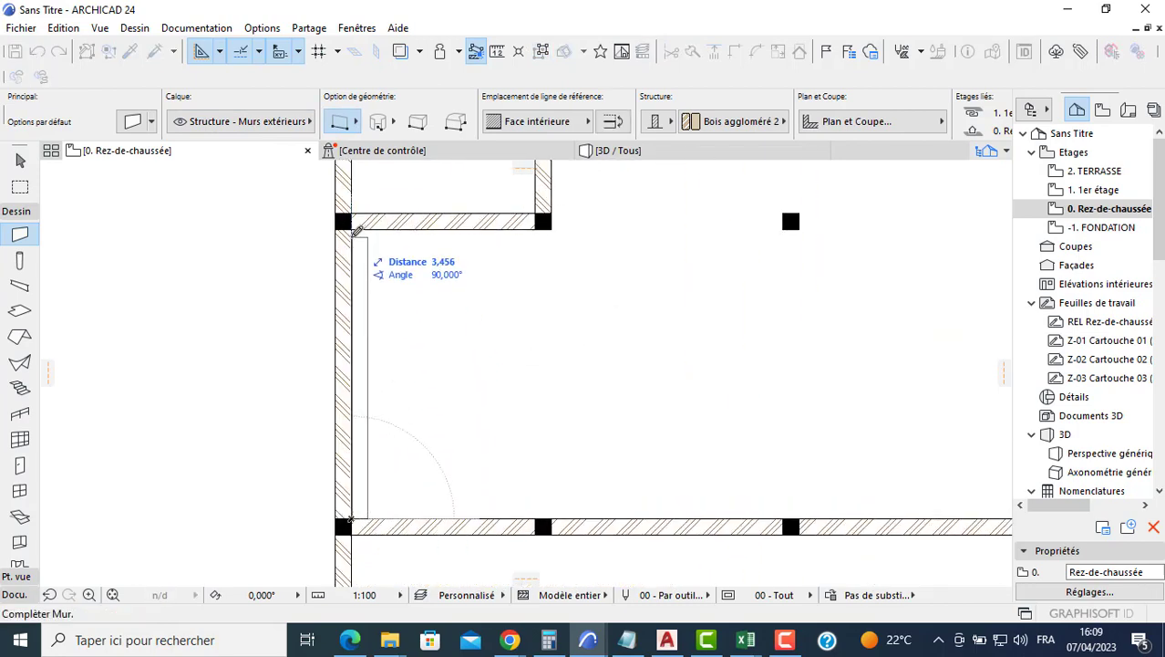
pyautogui.click(356, 226)
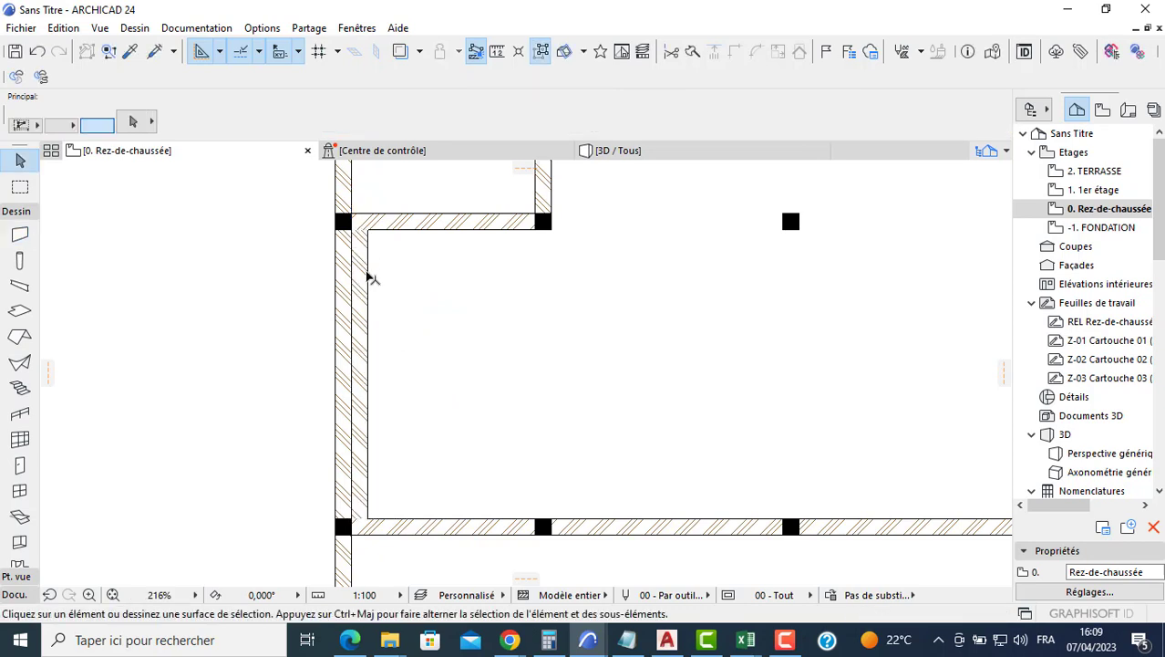
# Try to shift the new wall 1 towards column line B, and undo that move.
pyautogui.click(369, 273)
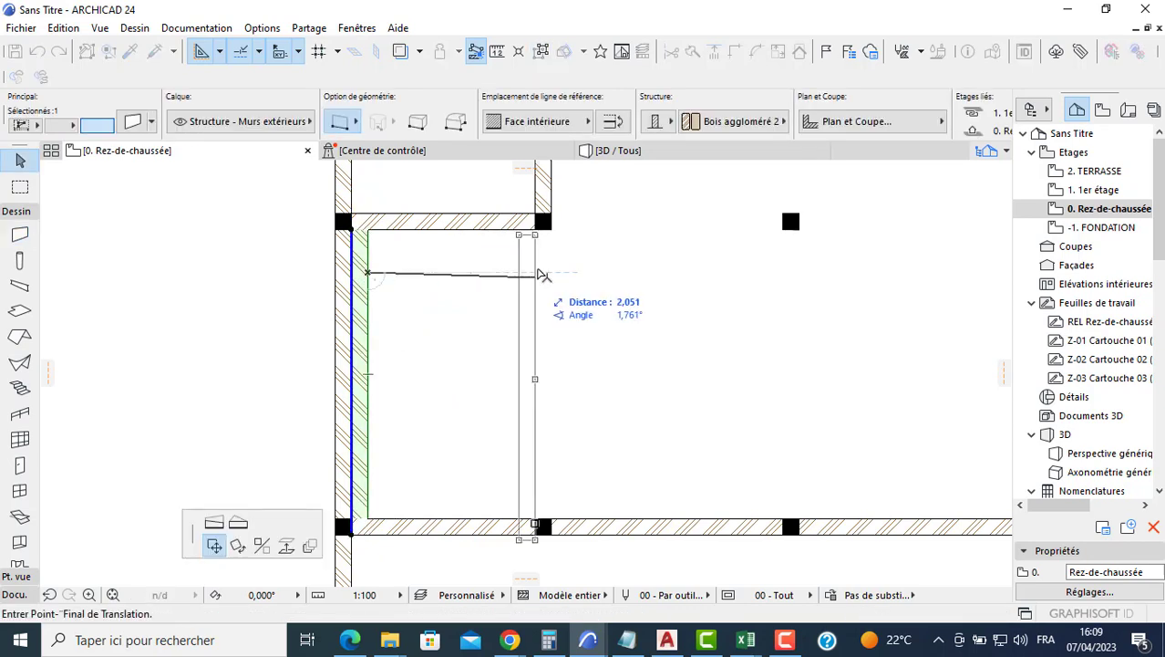
pyautogui.write('1')
pyautogui.press('Return')
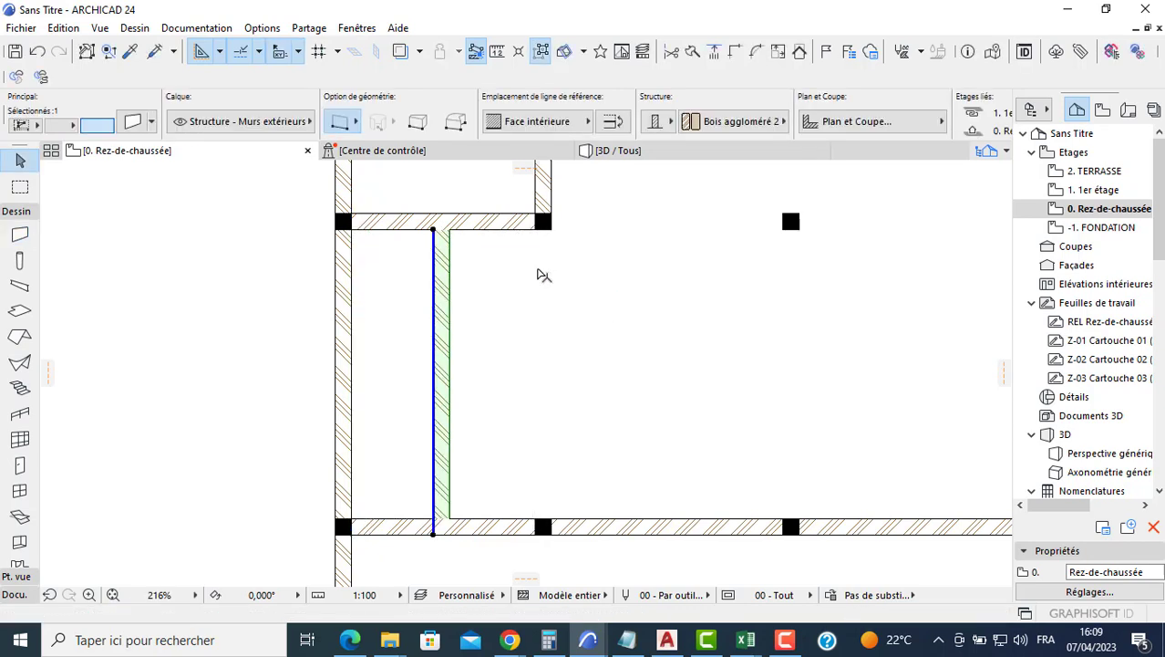
pyautogui.hotkey('ctrl', 'z')
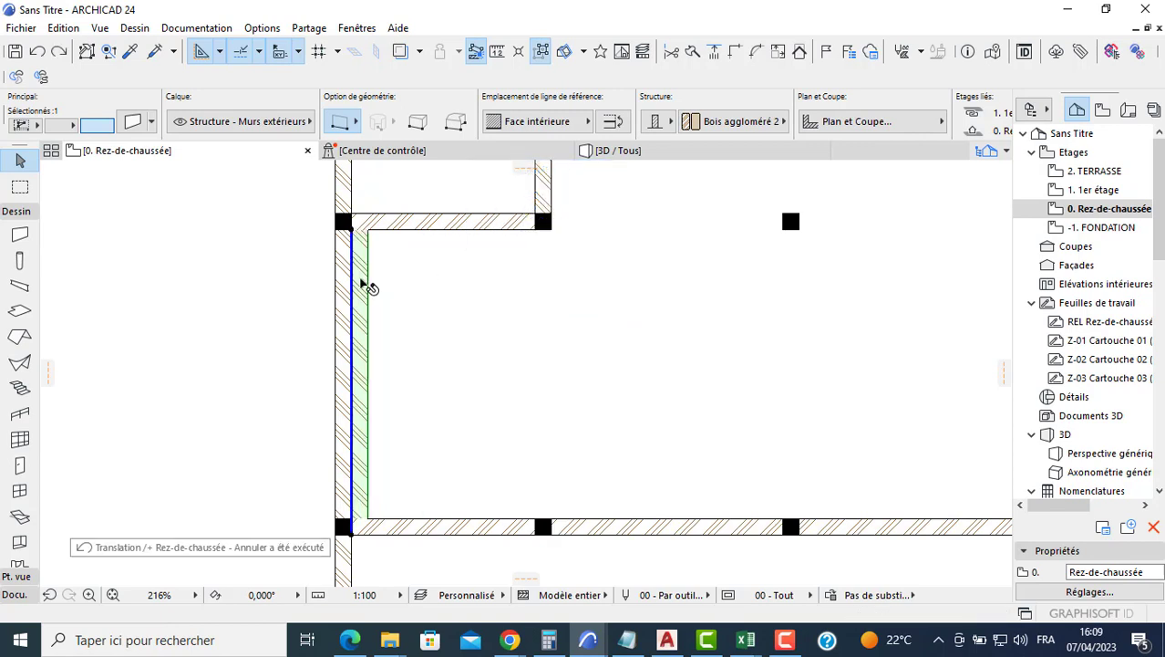
# Move the new wall 1 towards column line B, and place a copy of it 4,3 further on, between columns C3 and C4.
pyautogui.click(362, 280)
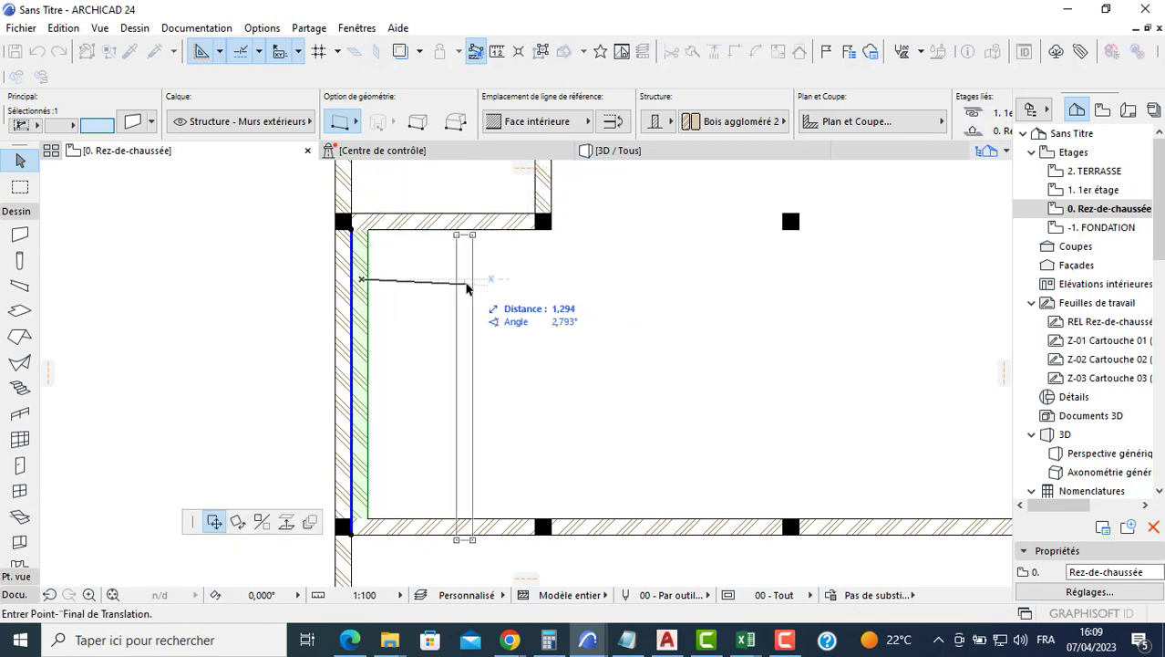
pyautogui.click(465, 283)
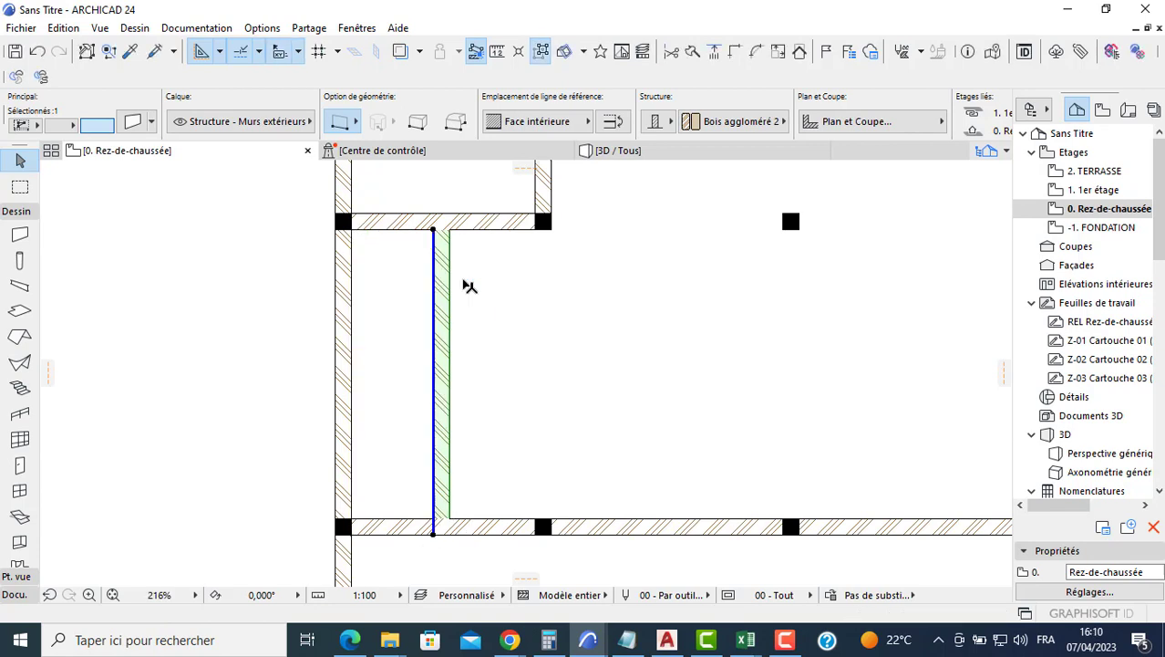
pyautogui.click(442, 279)
pyautogui.press('ctrl')
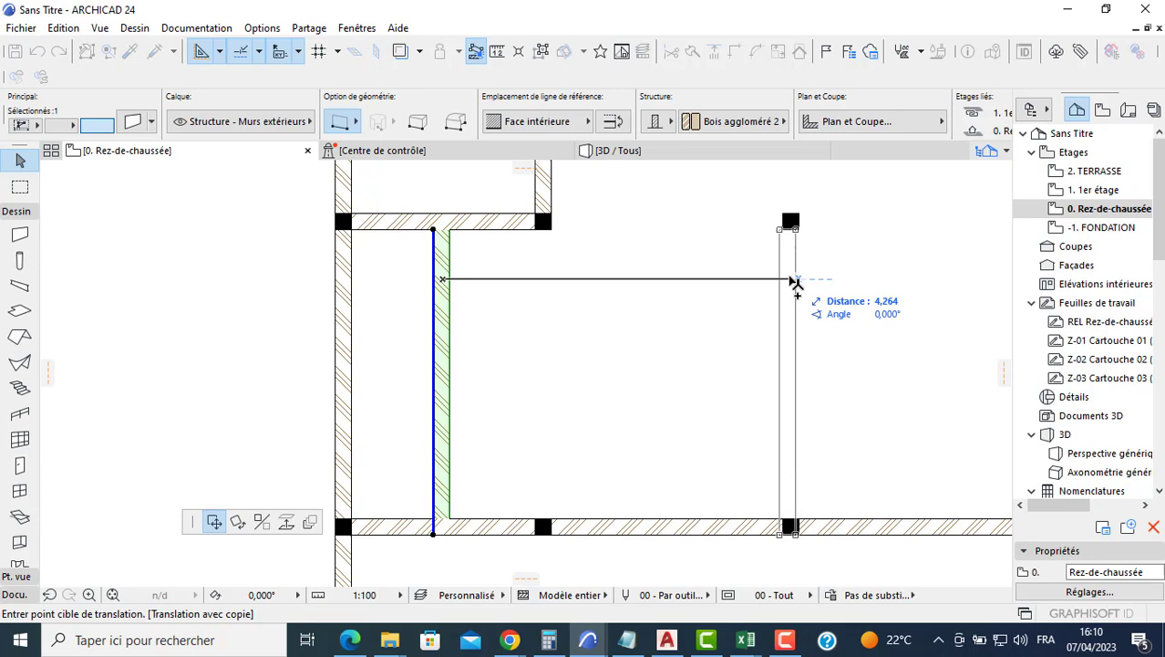
pyautogui.write('4')
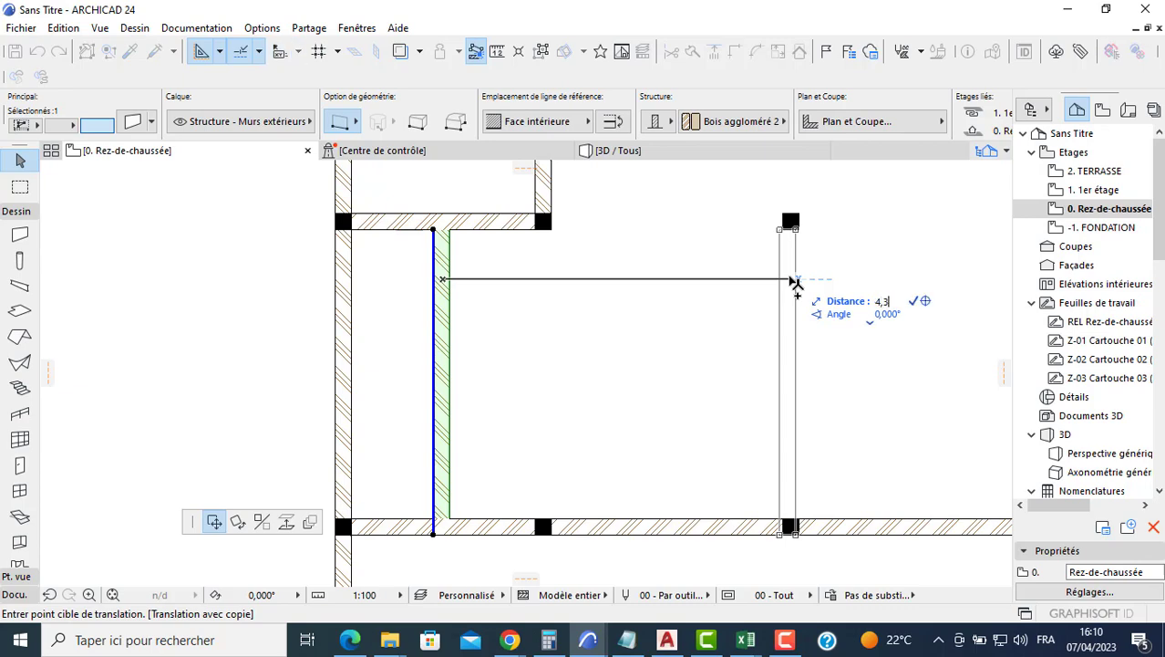
pyautogui.write(',3')
pyautogui.press('Return')
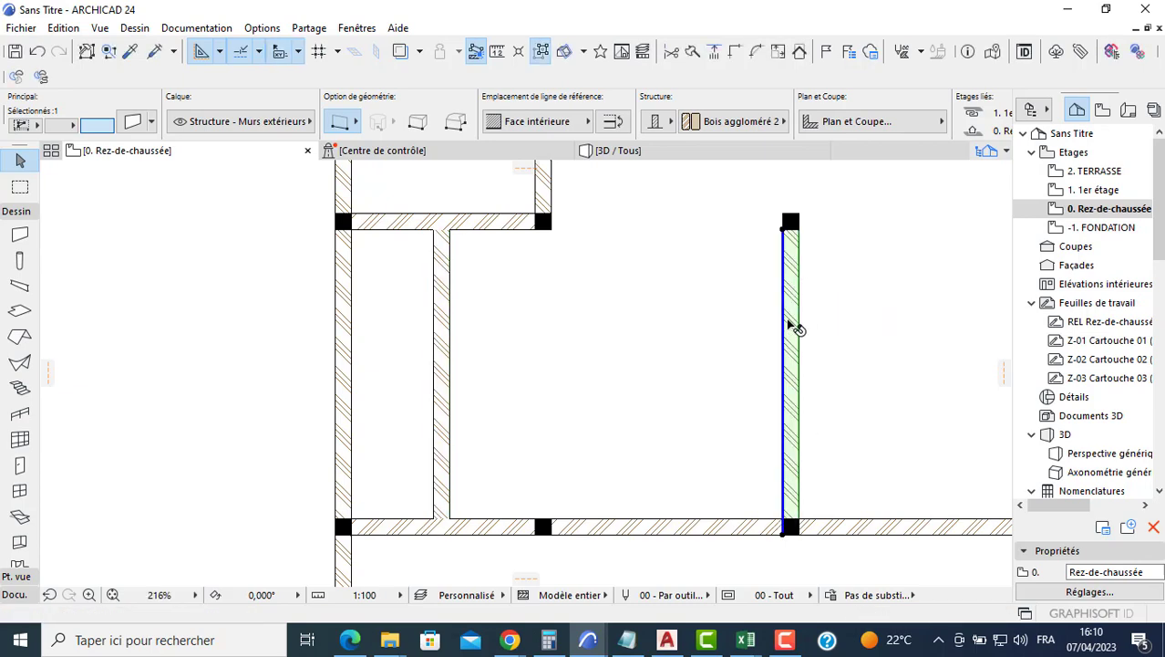
pyautogui.scroll(4, 796, 328)
pyautogui.scroll(-2, 782, 238)
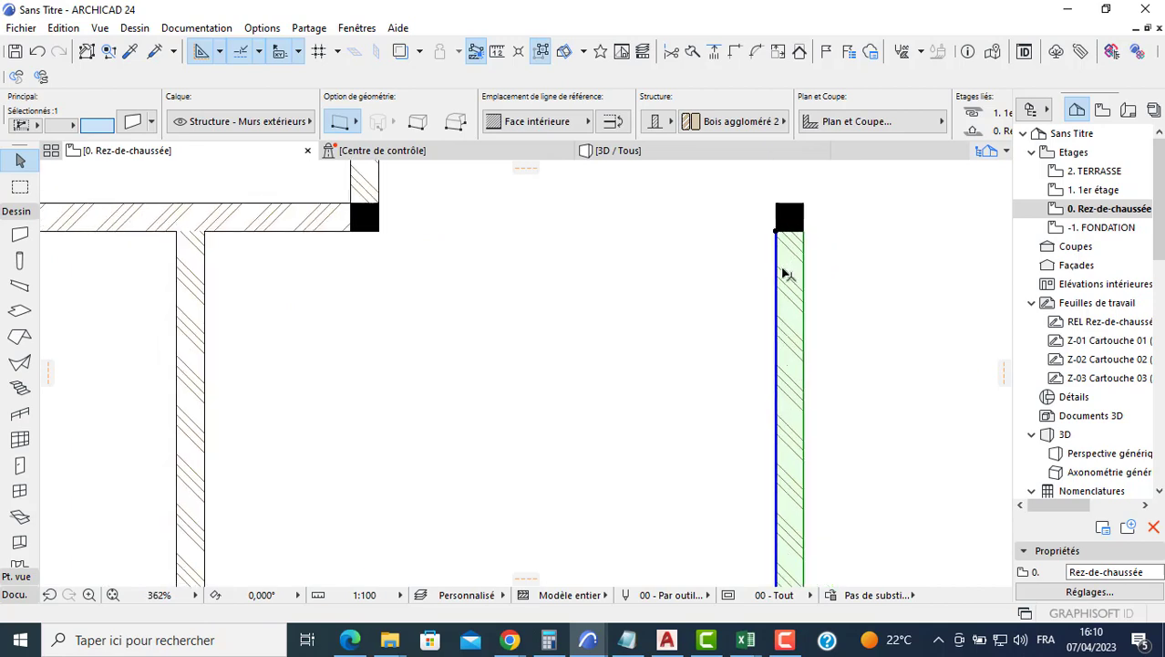
pyautogui.scroll(-3, 638, 292)
pyautogui.click(450, 303)
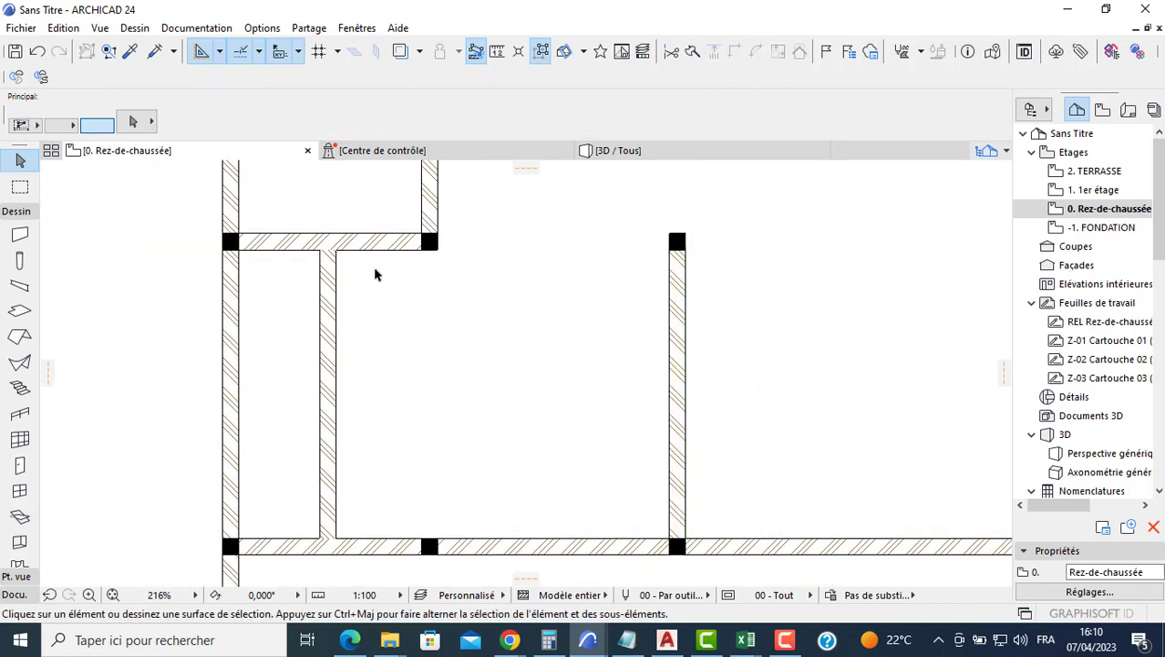
# Stretch the wall between columns A3 and B3 along row 3 through column C3 to column D3.
pyautogui.click(383, 242)
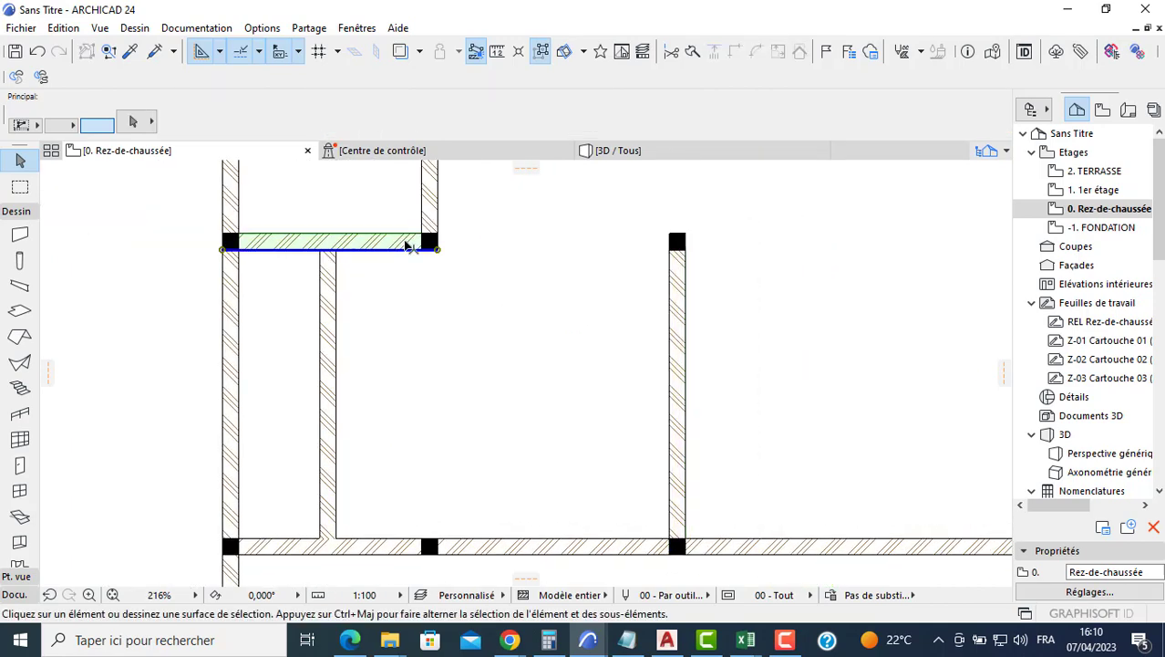
pyautogui.click(437, 252)
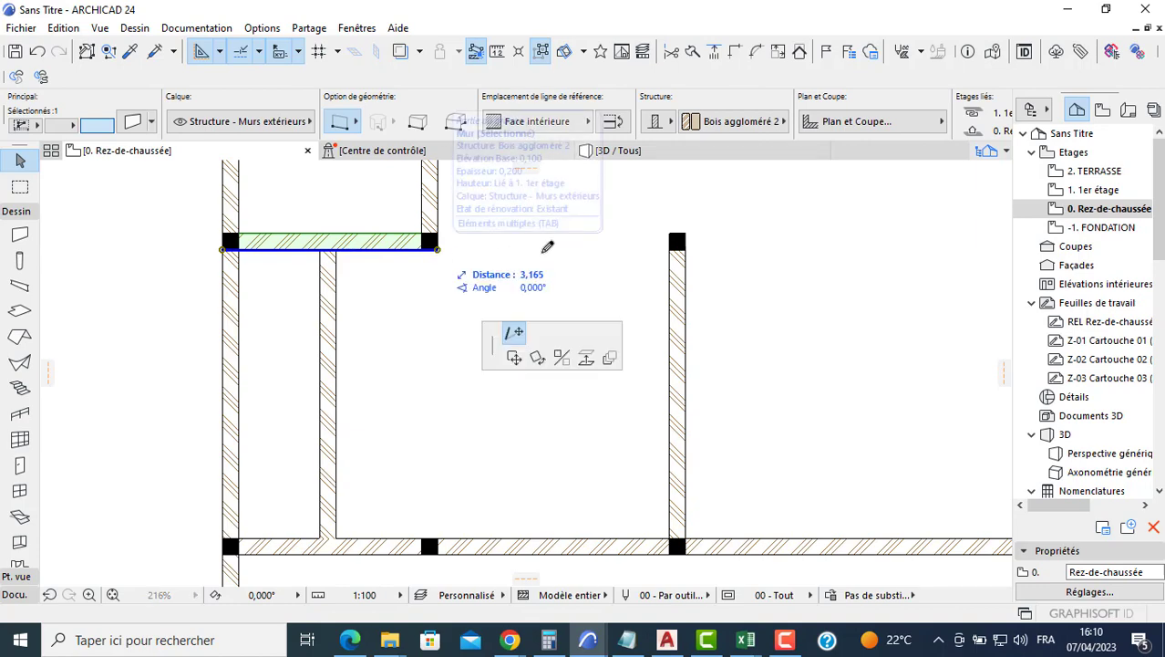
pyautogui.click(803, 241)
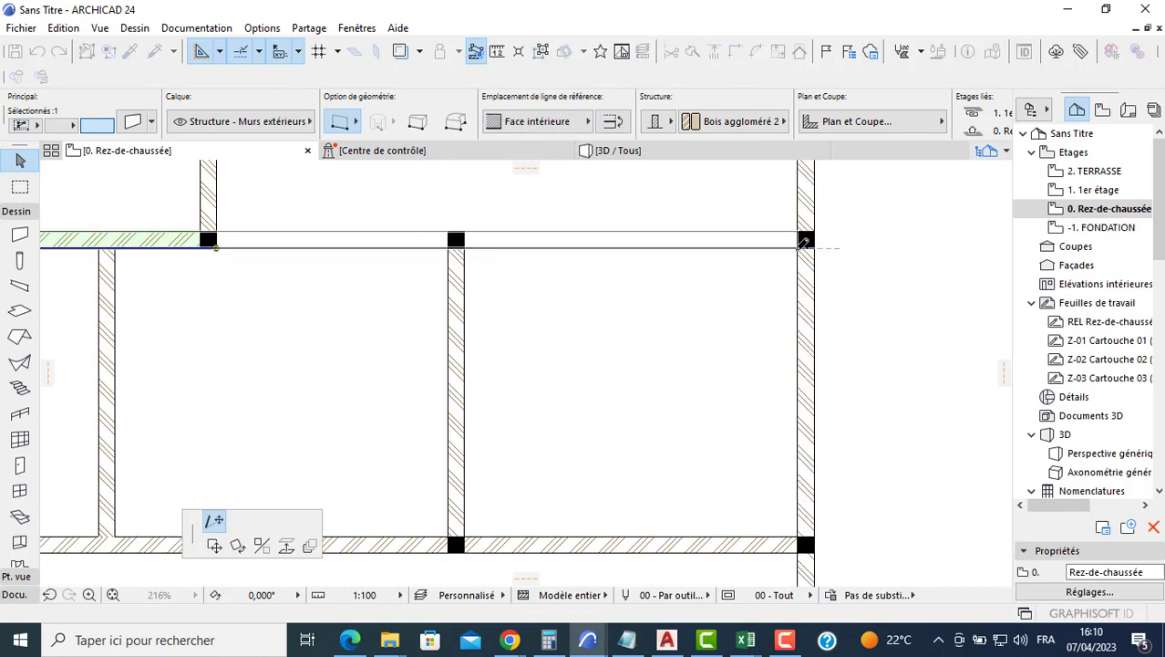
pyautogui.scroll(-2, 638, 308)
pyautogui.click(629, 271)
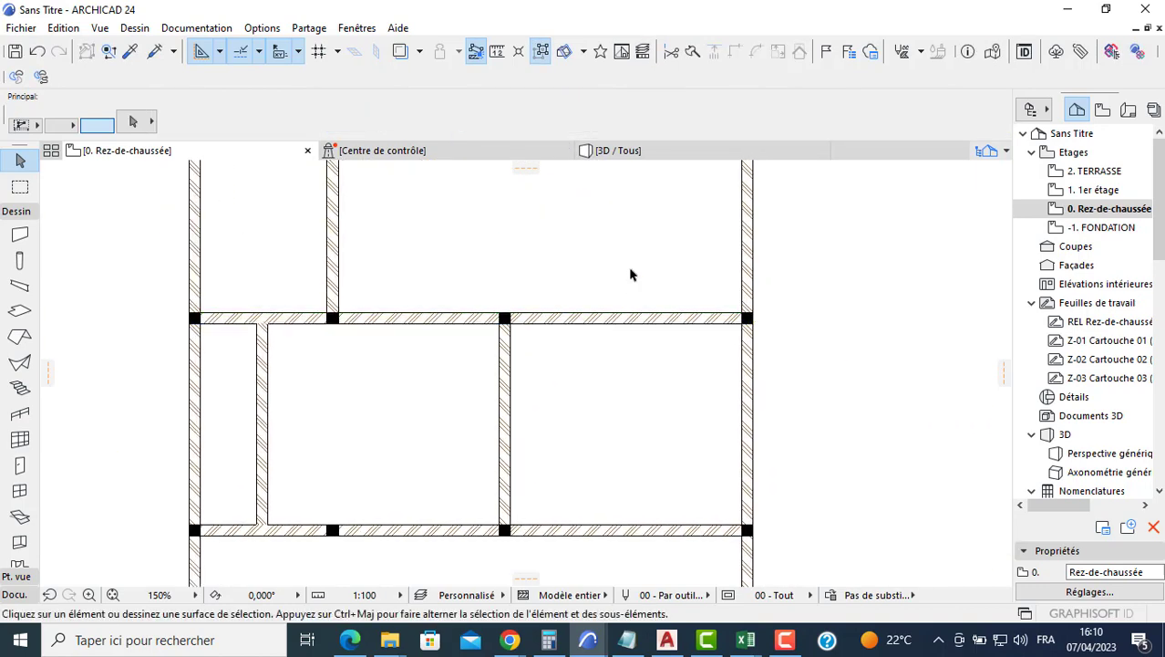
# Draw a 0,1 thick wall along the upper face of the row 3 wall from column D3 to column C3.
pyautogui.moveTo(629, 272); pyautogui.dragTo(623, 357, button='middle')
pyautogui.click(20, 234)
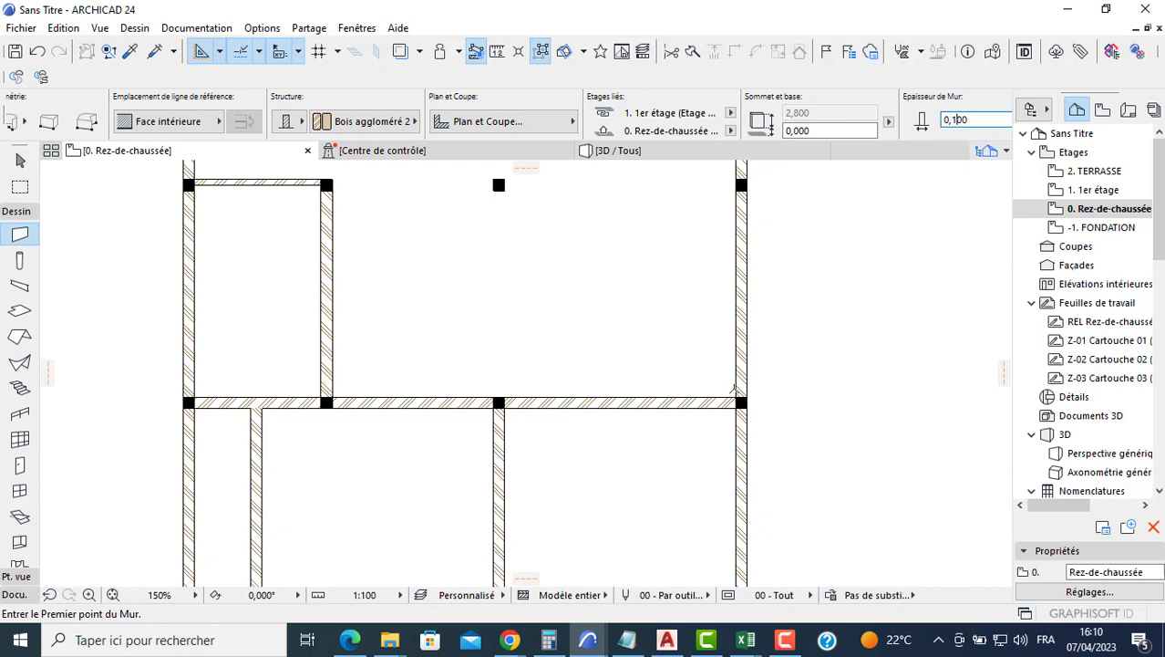
pyautogui.click(738, 398)
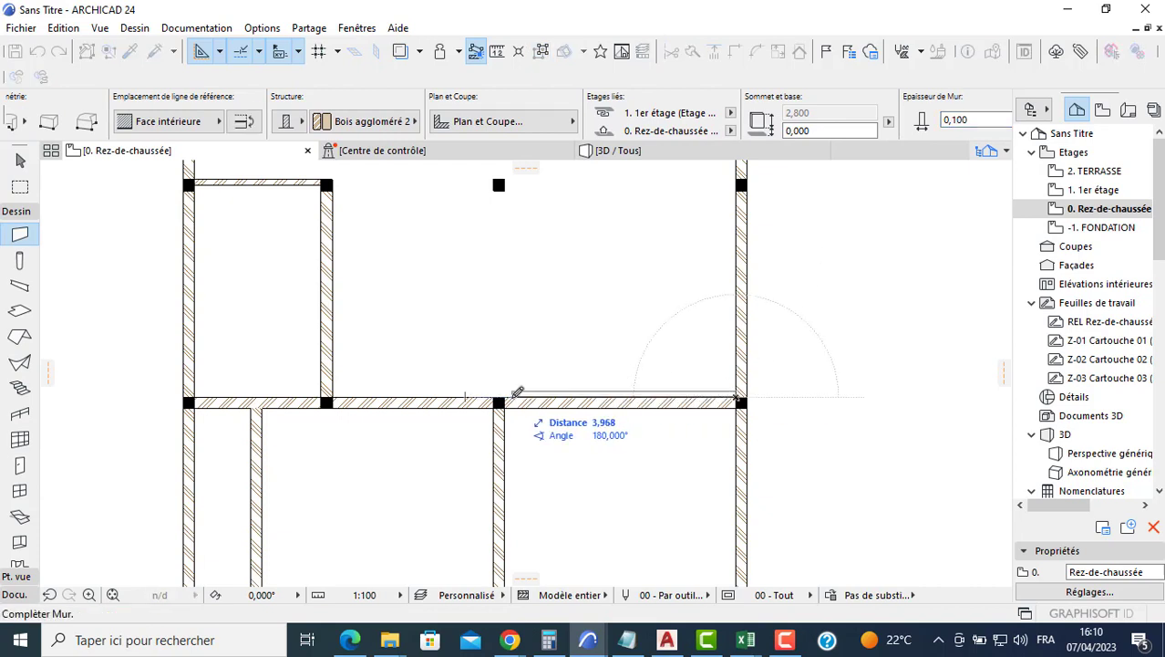
pyautogui.click(499, 394)
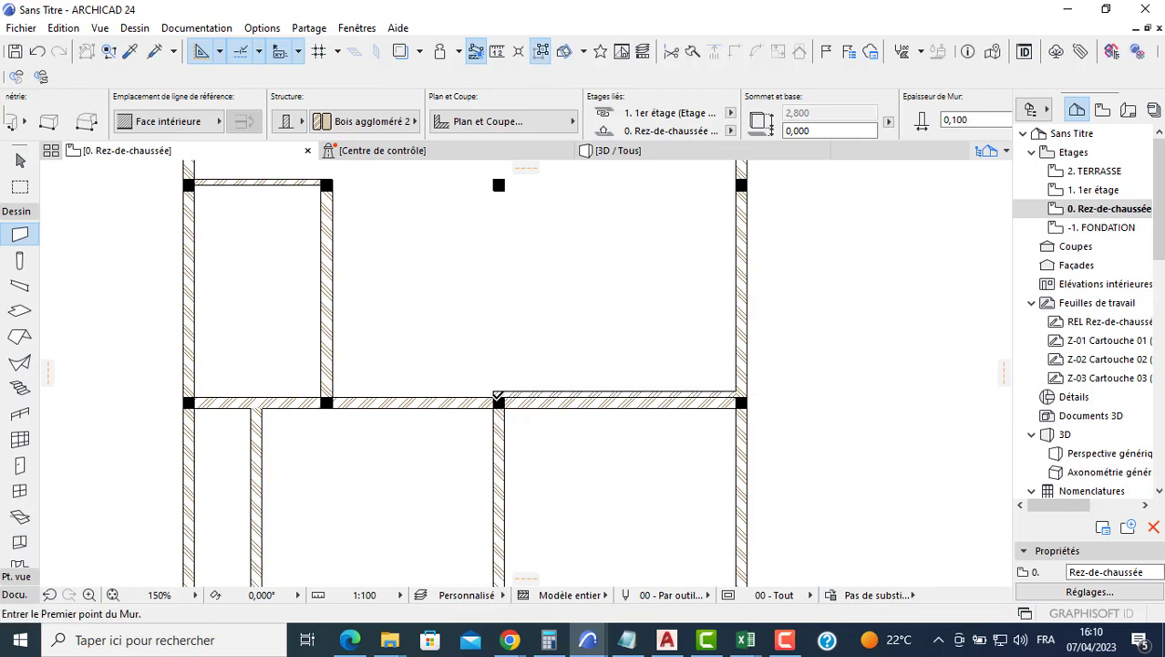
pyautogui.press('Escape')
# Move the new 0,1 thick wall 2,85 perpendicular to row 3, towards row 2.
pyautogui.doubleClick(522, 392)
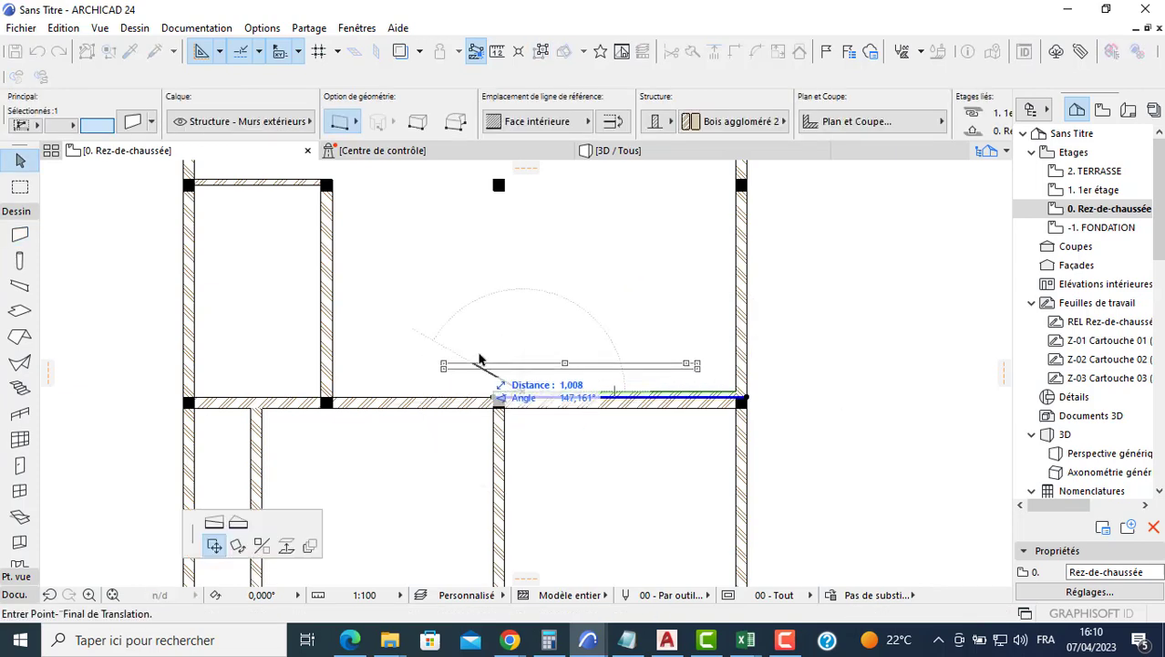
pyautogui.moveTo(540, 331); pyautogui.dragTo(545, 346, button='middle')
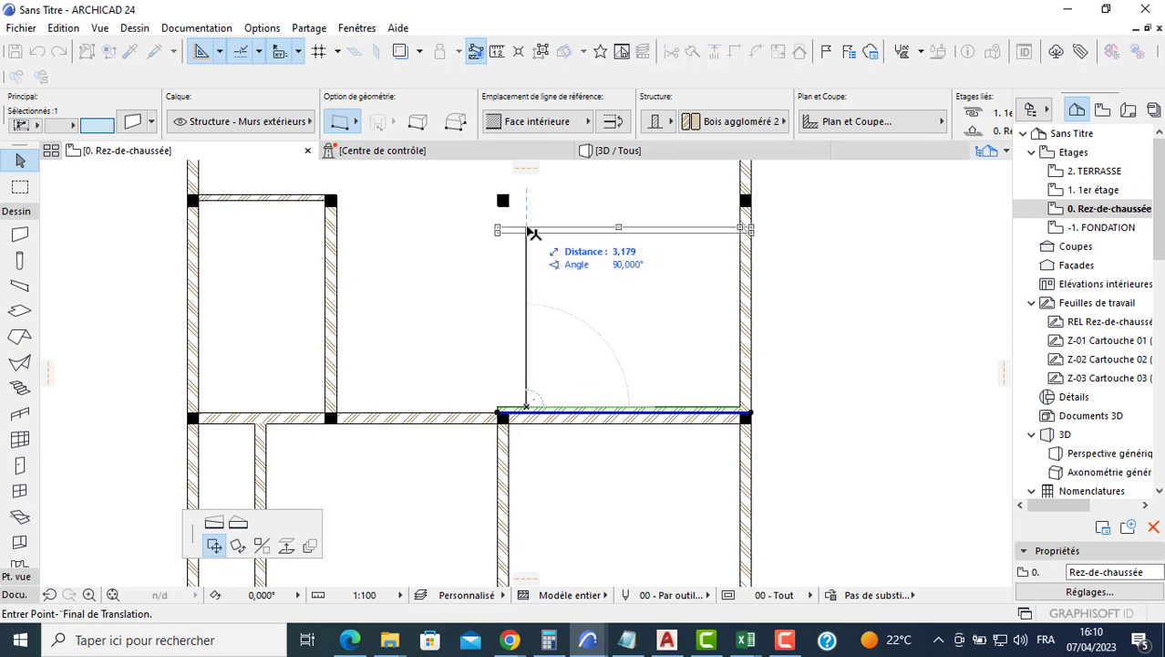
pyautogui.write('2,85')
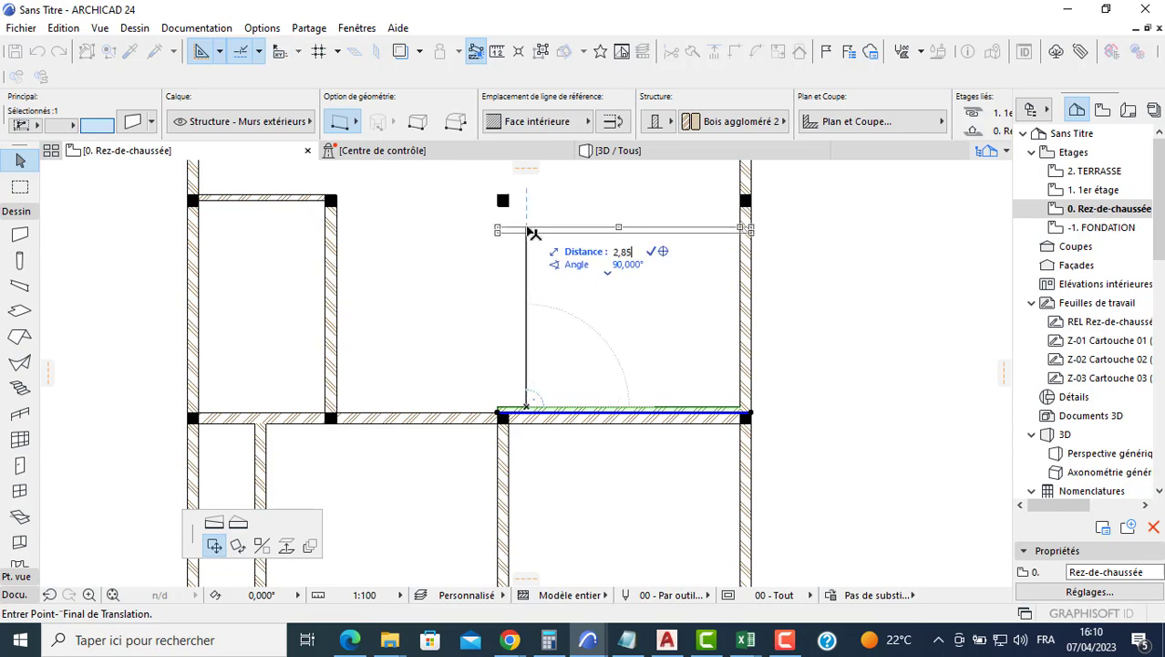
pyautogui.press('Return')
pyautogui.moveTo(534, 234); pyautogui.dragTo(526, 306, button='middle')
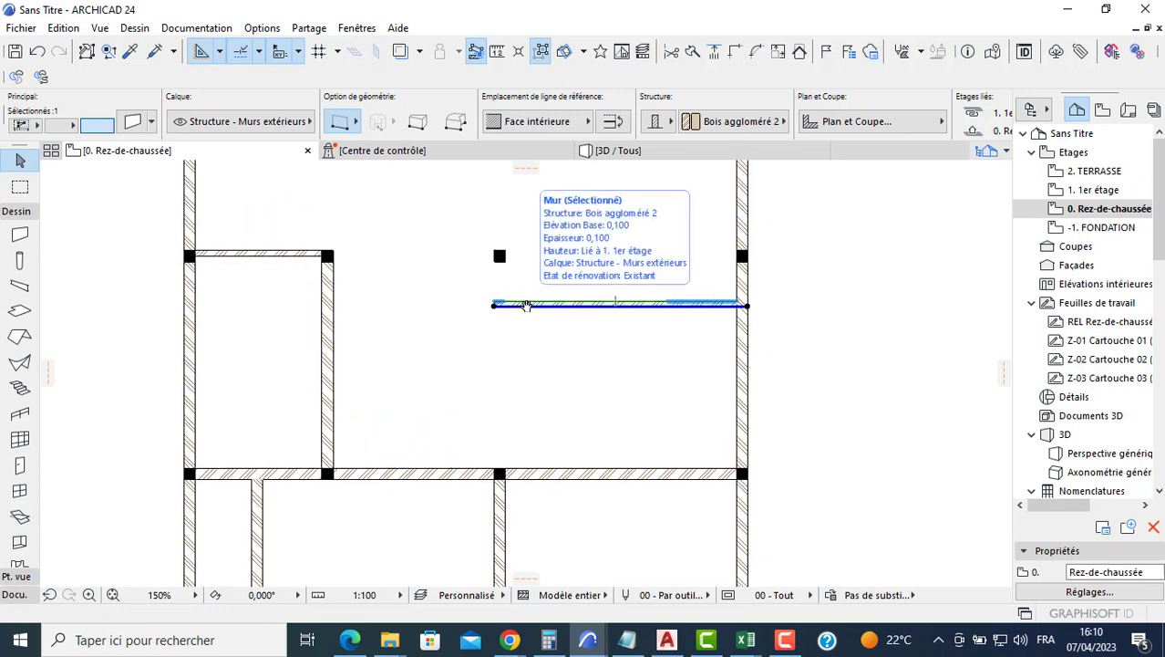
pyautogui.moveTo(575, 291); pyautogui.dragTo(577, 346, button='middle')
pyautogui.moveTo(524, 261); pyautogui.dragTo(522, 296, button='middle')
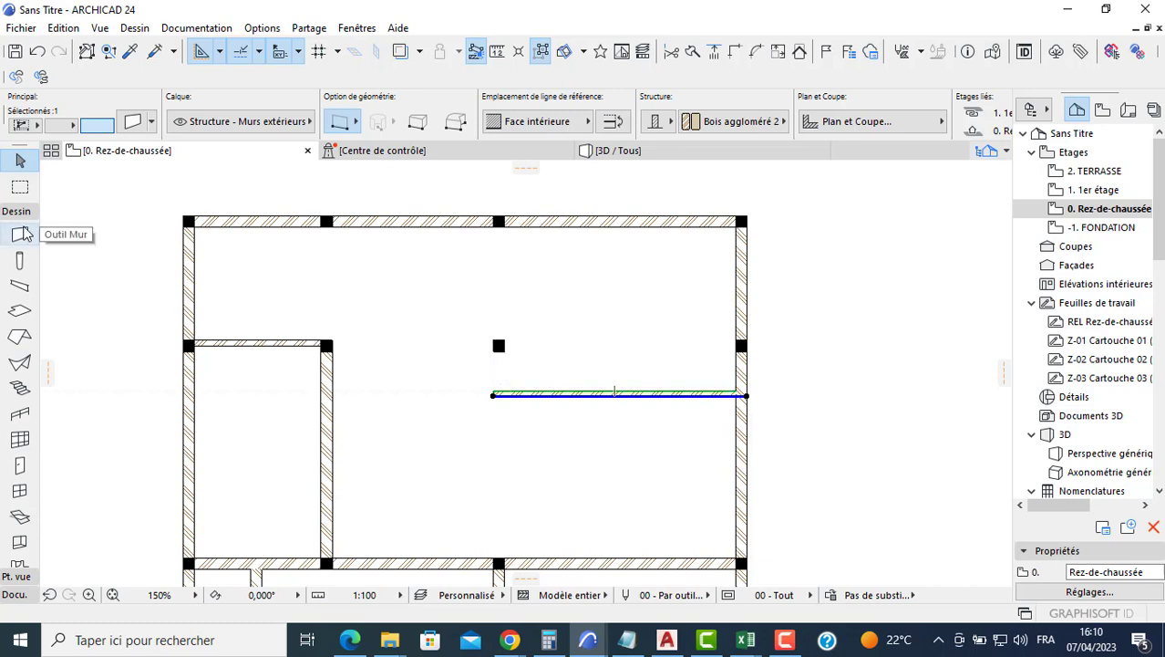
pyautogui.press('Escape')
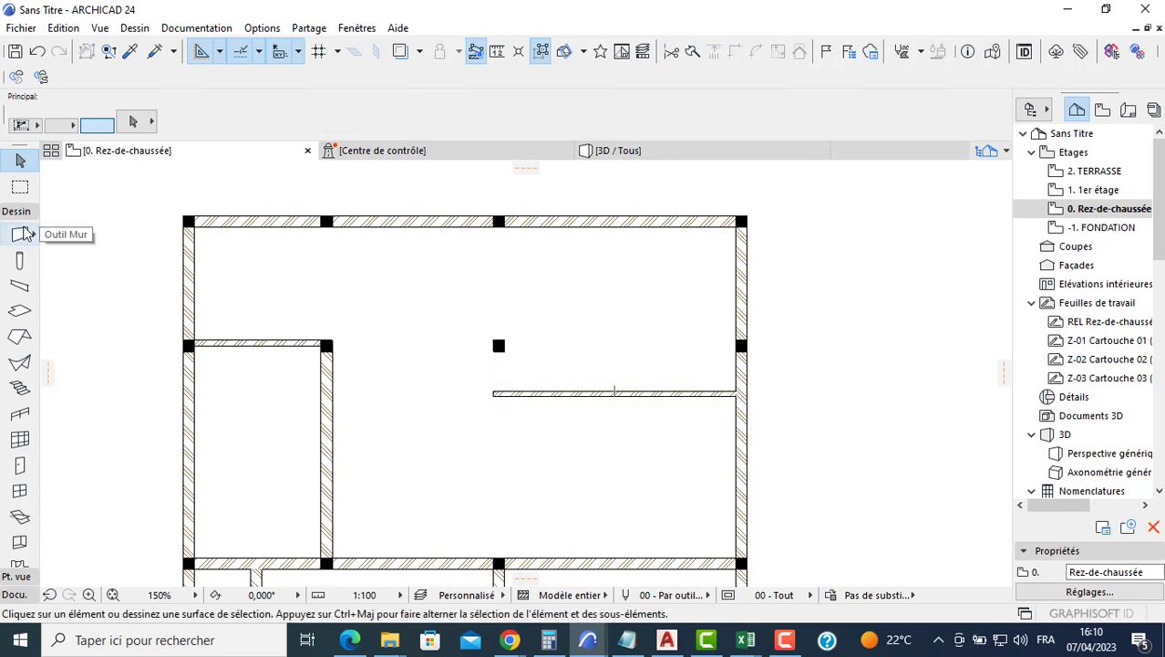
# Draw a thin wall from column C1's inner corner past column C2 down to the horizontal partition.
pyautogui.click(20, 234)
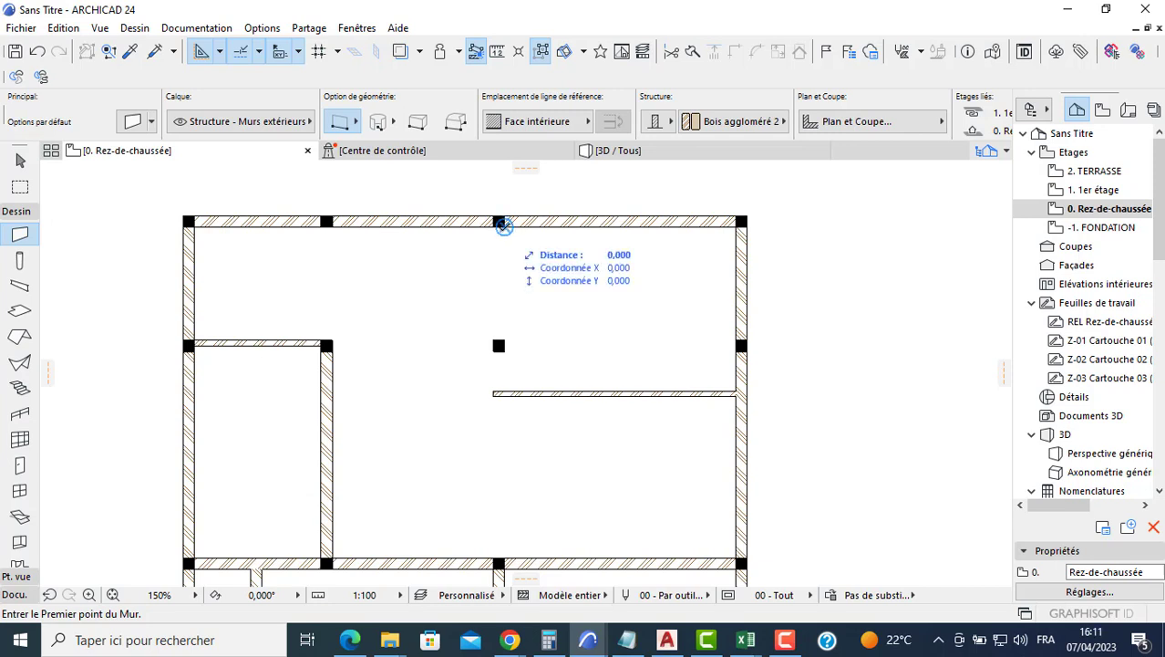
pyautogui.click(503, 226)
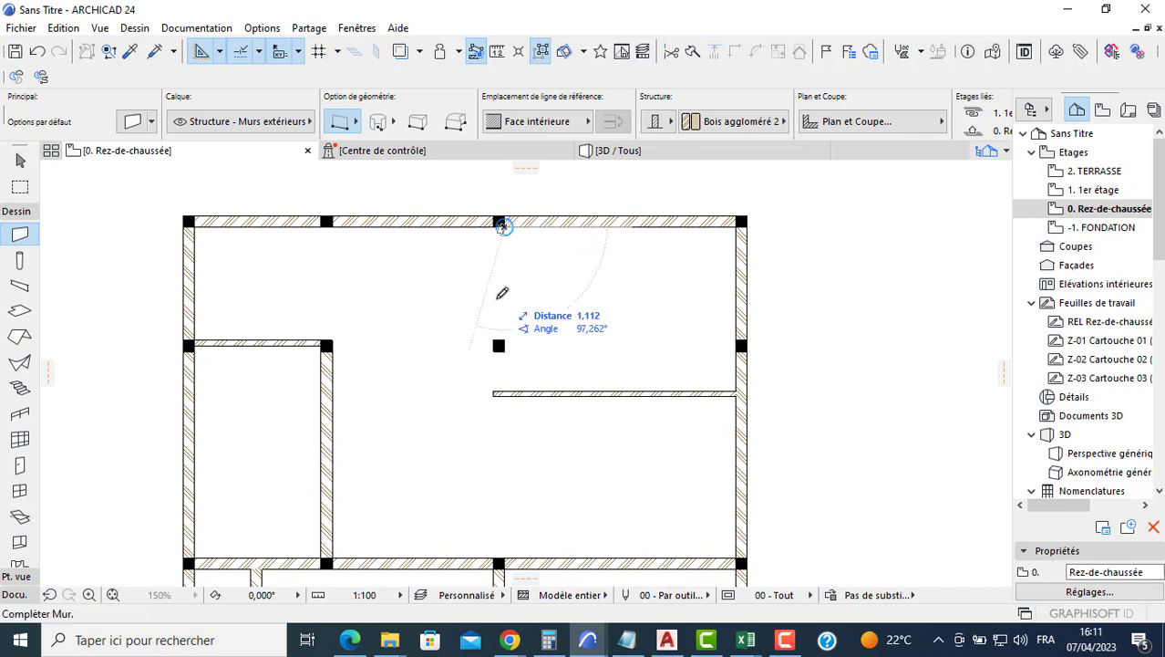
pyautogui.click(509, 387)
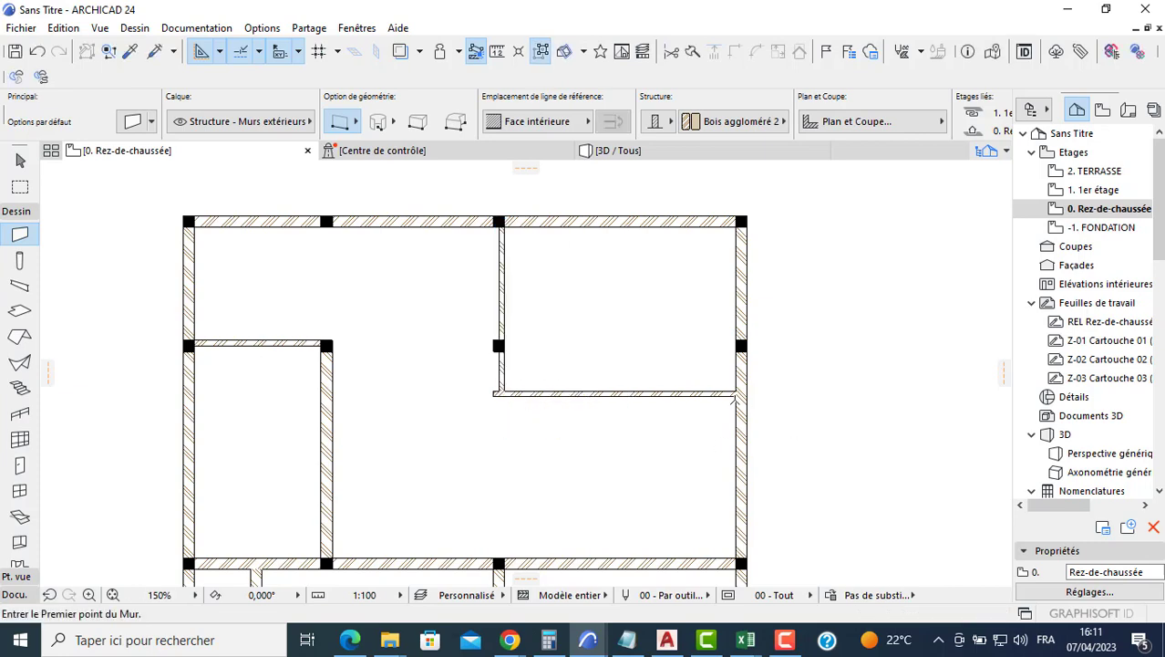
# Draw a thin wall along the inner face of the line D exterior wall, from the horizontal partition down to column D3.
pyautogui.click(735, 394)
pyautogui.scroll(-3, 717, 445)
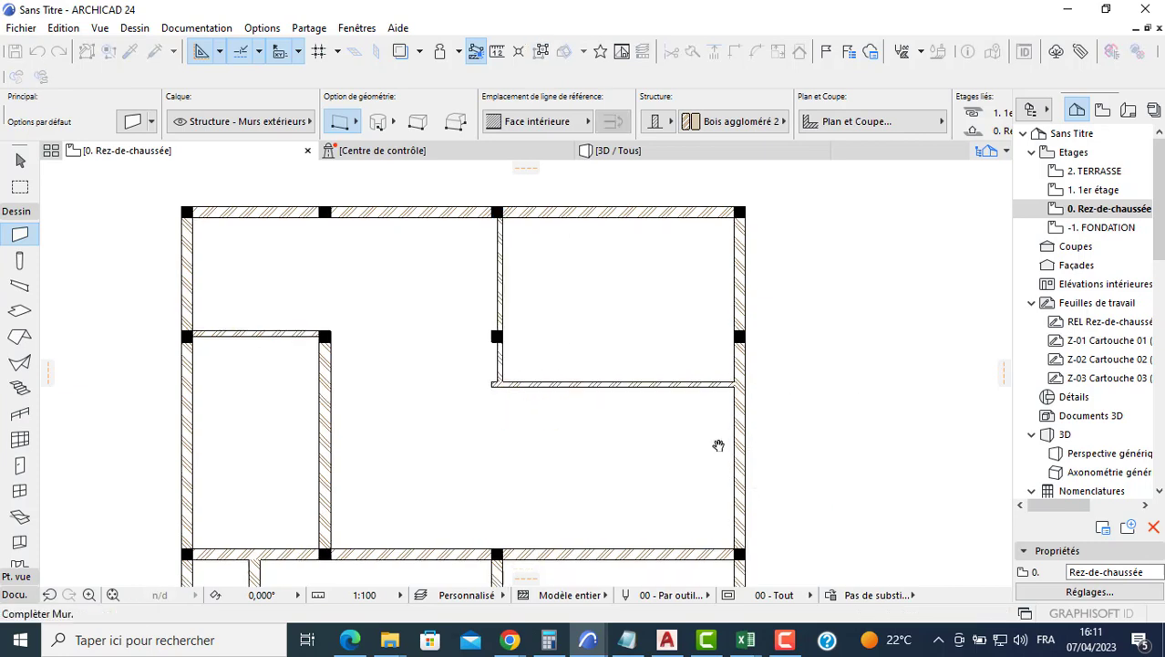
pyautogui.click(719, 482)
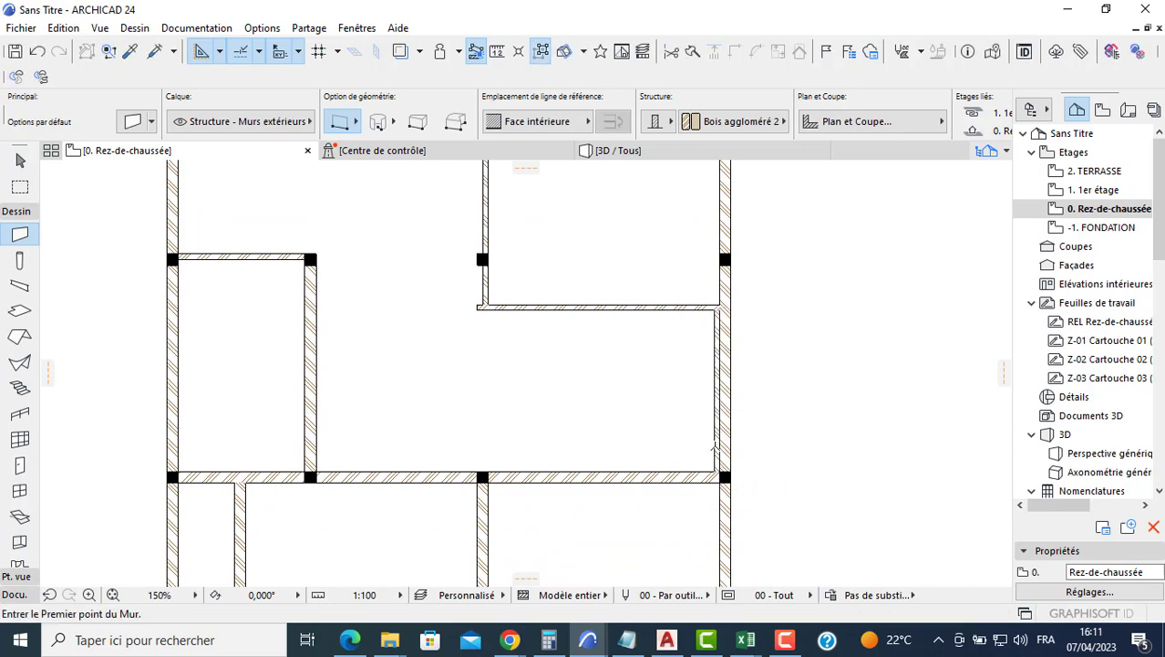
# Move the thin wall along the line D exterior wall about 3 inward, perpendicular to line D, towards line C.
pyautogui.press('Escape')
pyautogui.click(717, 442)
pyautogui.click(714, 440)
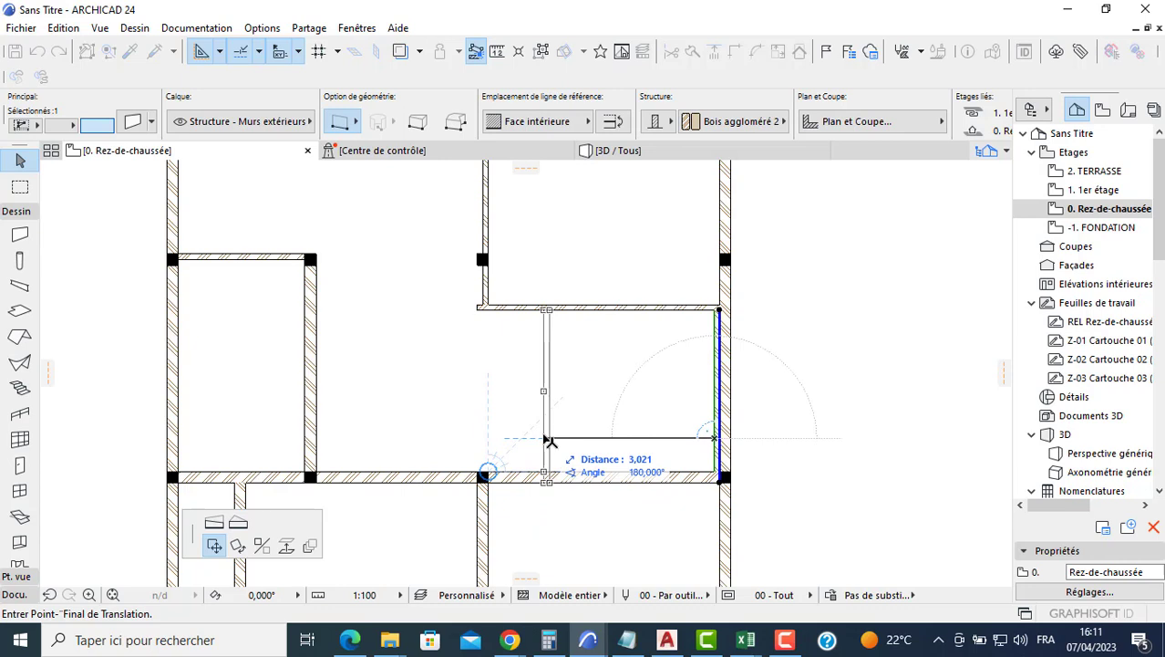
pyautogui.write('1')
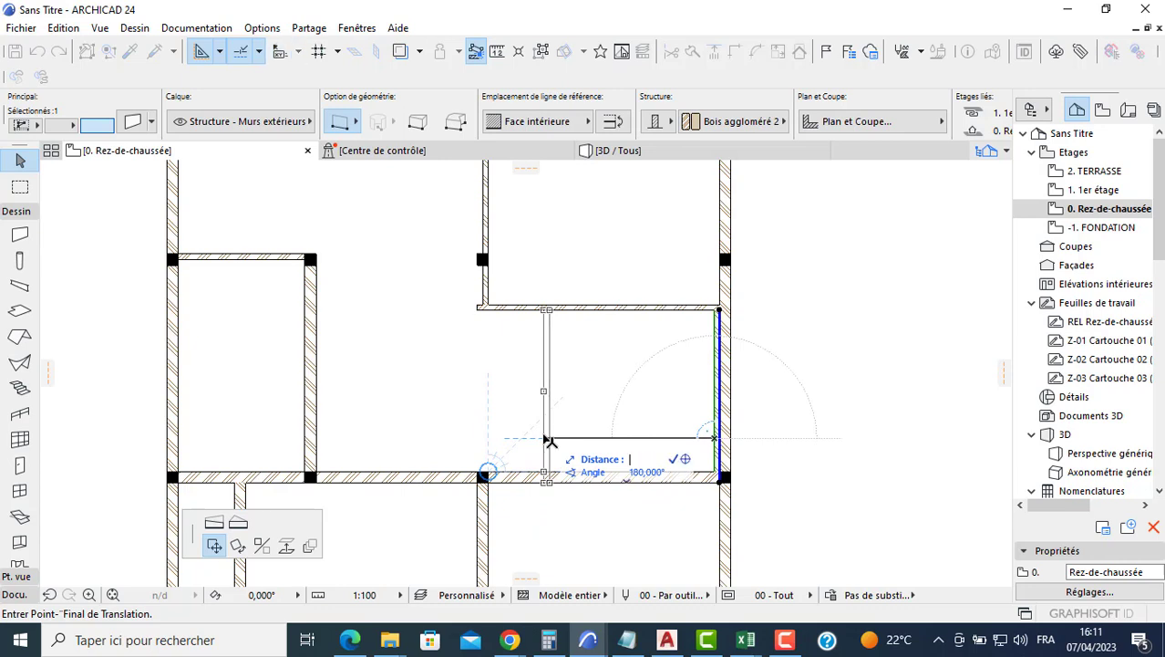
pyautogui.press('Return')
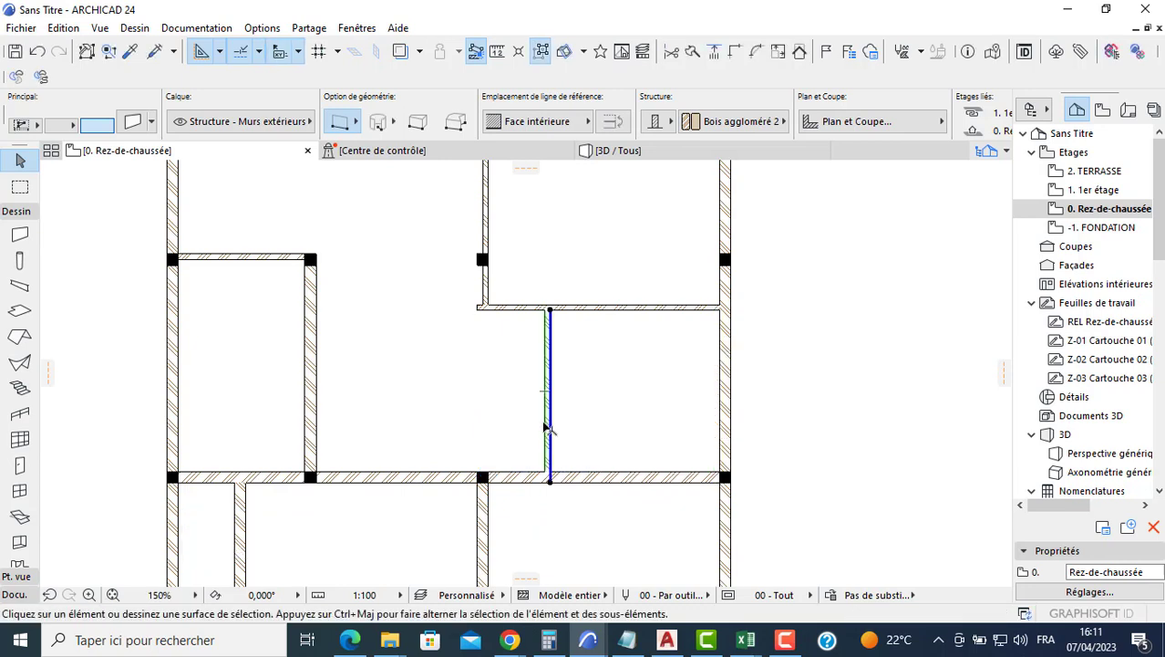
pyautogui.press('Escape')
# Flip the thin wall at column C2 across its reference line and move it 0,200 towards line B, flush with the column's opposite face.
pyautogui.moveTo(523, 355); pyautogui.dragTo(552, 463, button='middle')
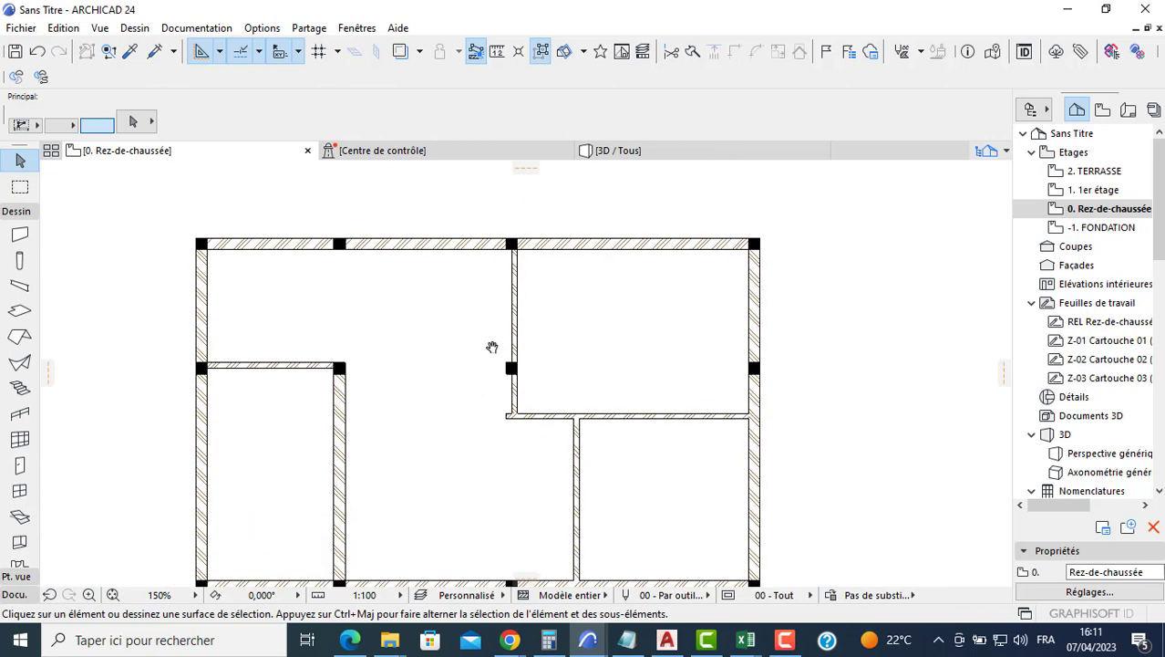
pyautogui.moveTo(490, 339); pyautogui.dragTo(566, 283, button='middle')
pyautogui.scroll(3, 575, 289)
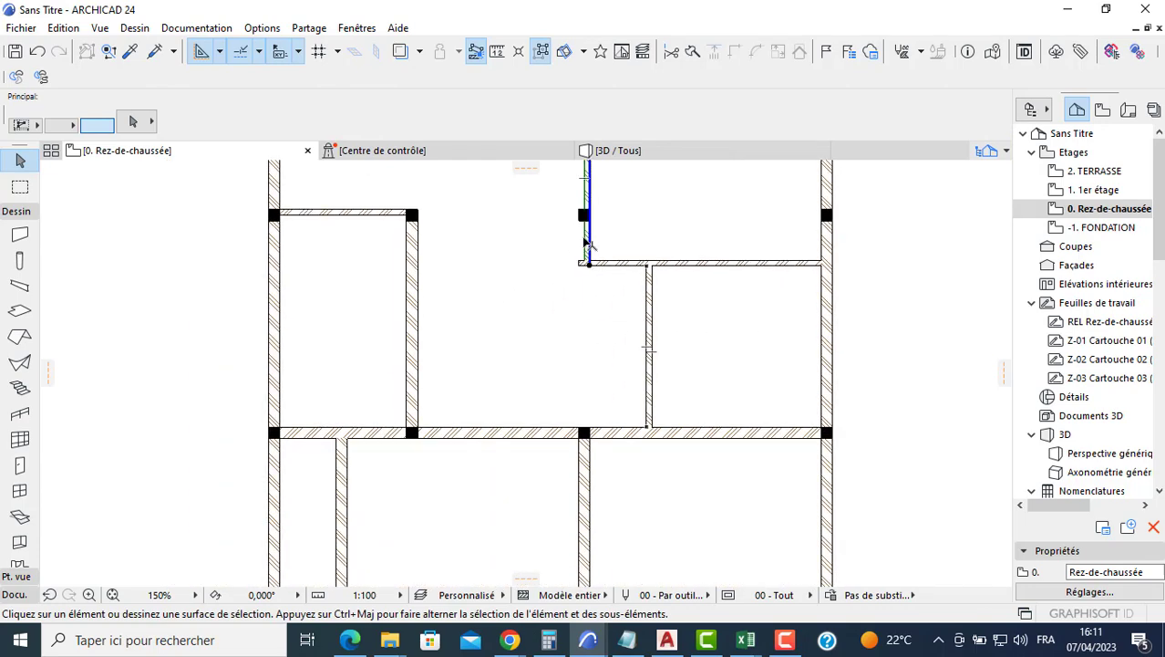
pyautogui.click(584, 244)
pyautogui.press('c')
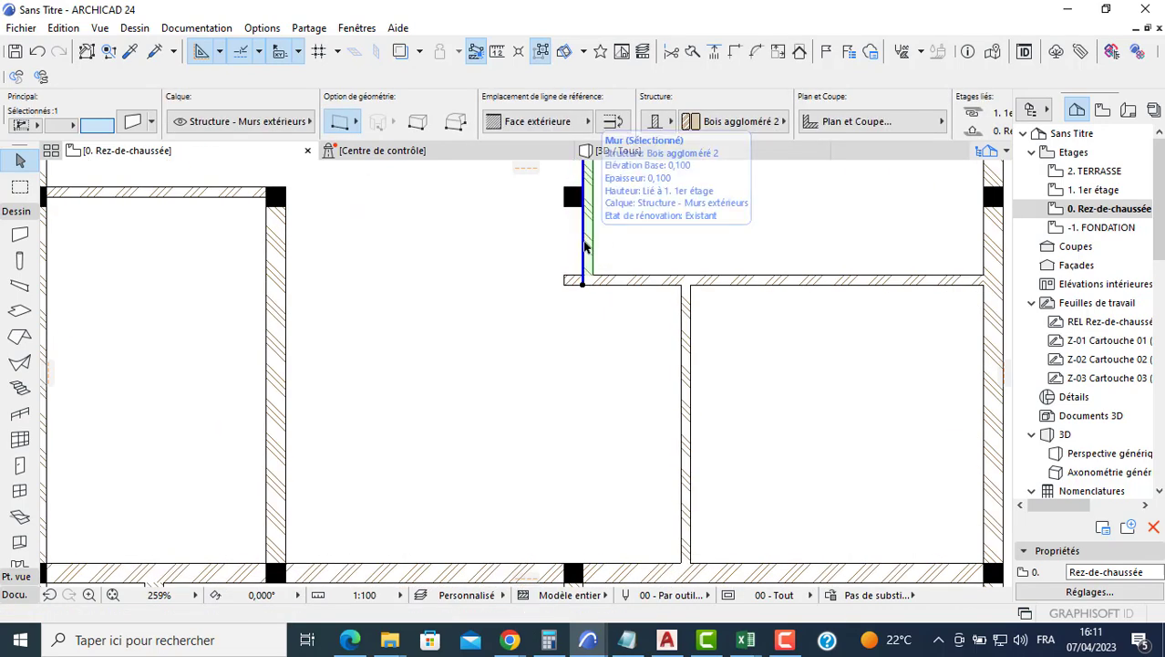
pyautogui.click(585, 253)
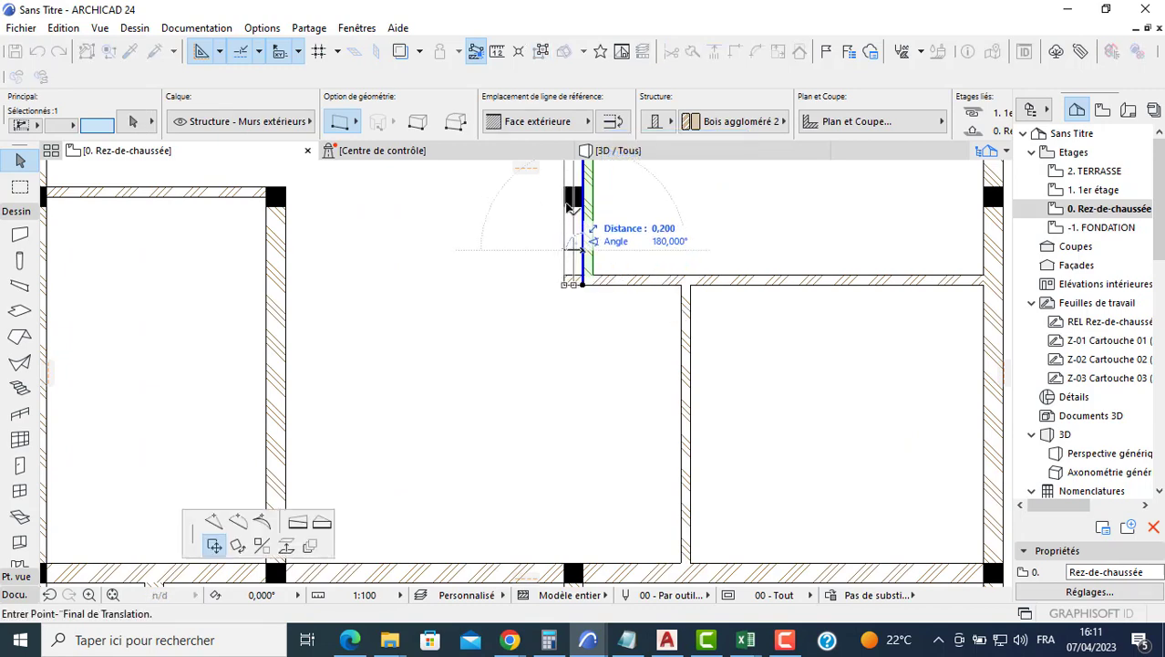
pyautogui.click(566, 237)
pyautogui.click(608, 306)
pyautogui.scroll(-5, 607, 312)
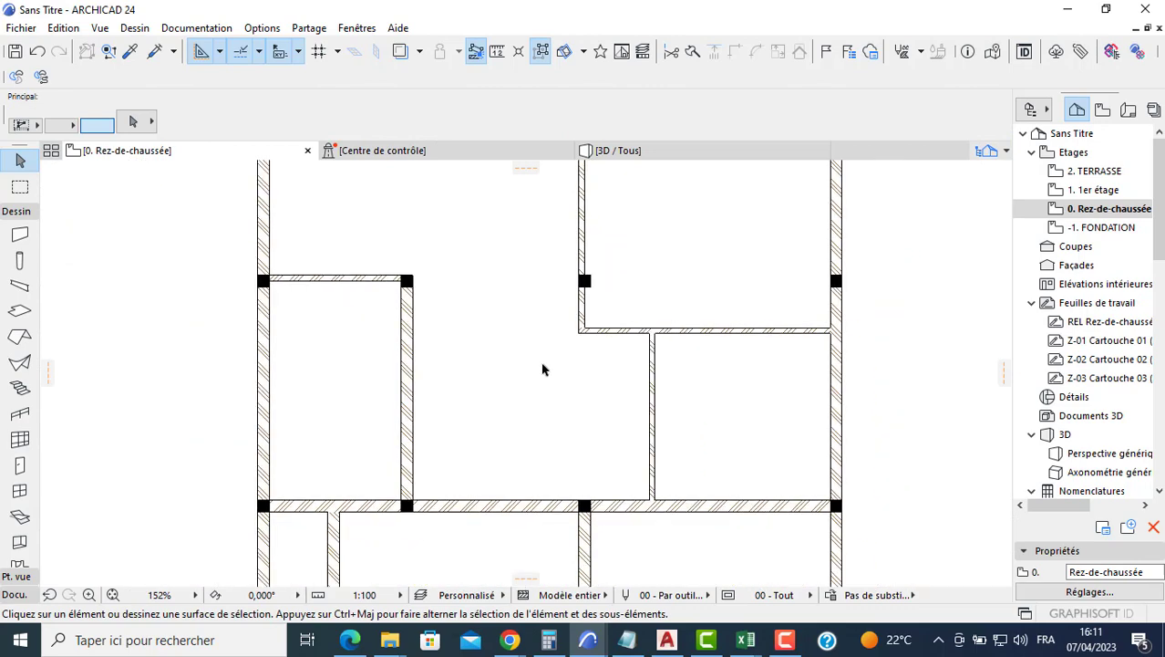
# Place a Séjour zone in the room between lines C and D along the row 1 exterior wall.
pyautogui.moveTo(444, 445); pyautogui.dragTo(444, 383, button='middle')
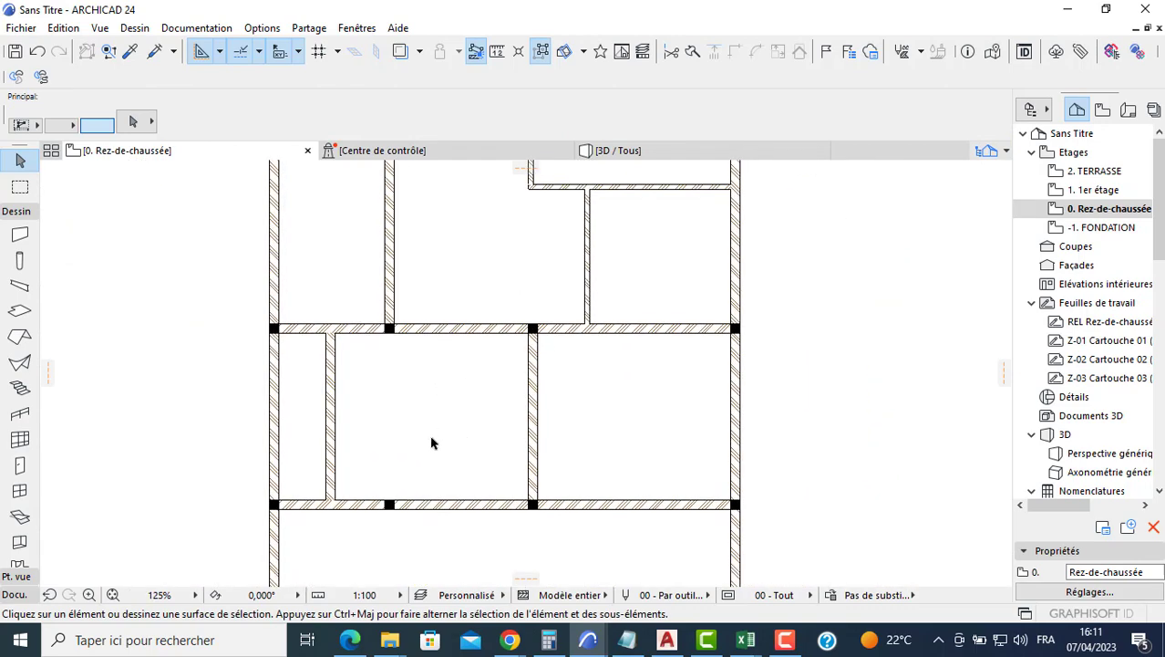
pyautogui.moveTo(629, 410); pyautogui.dragTo(645, 472, button='middle')
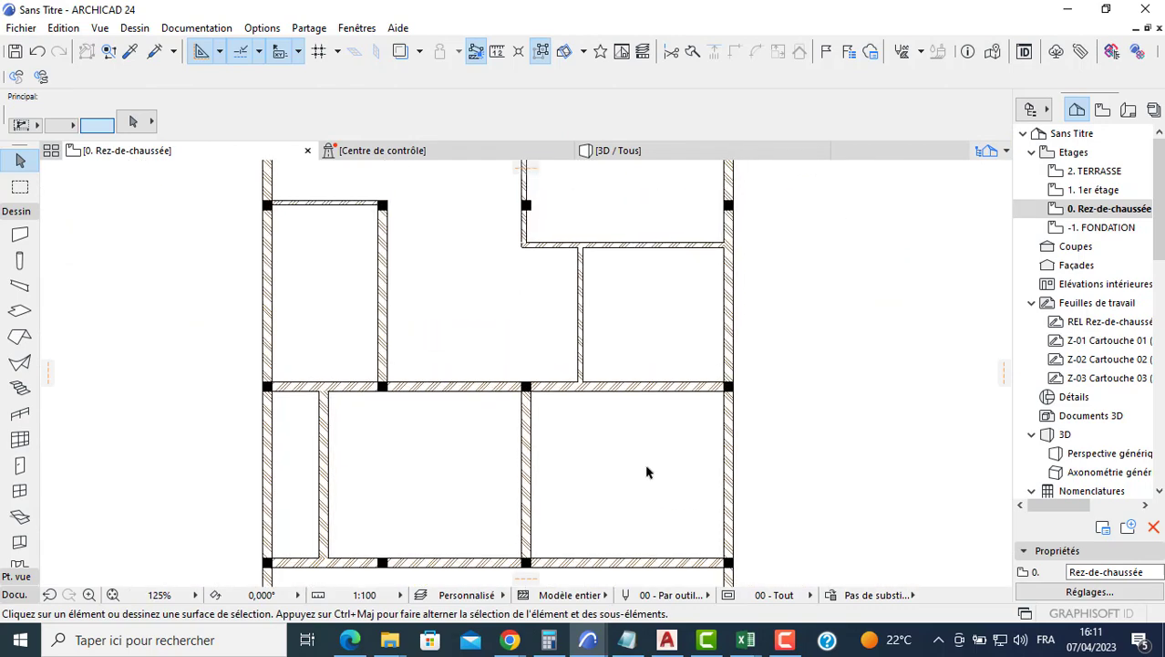
pyautogui.moveTo(662, 333); pyautogui.dragTo(657, 405, button='middle')
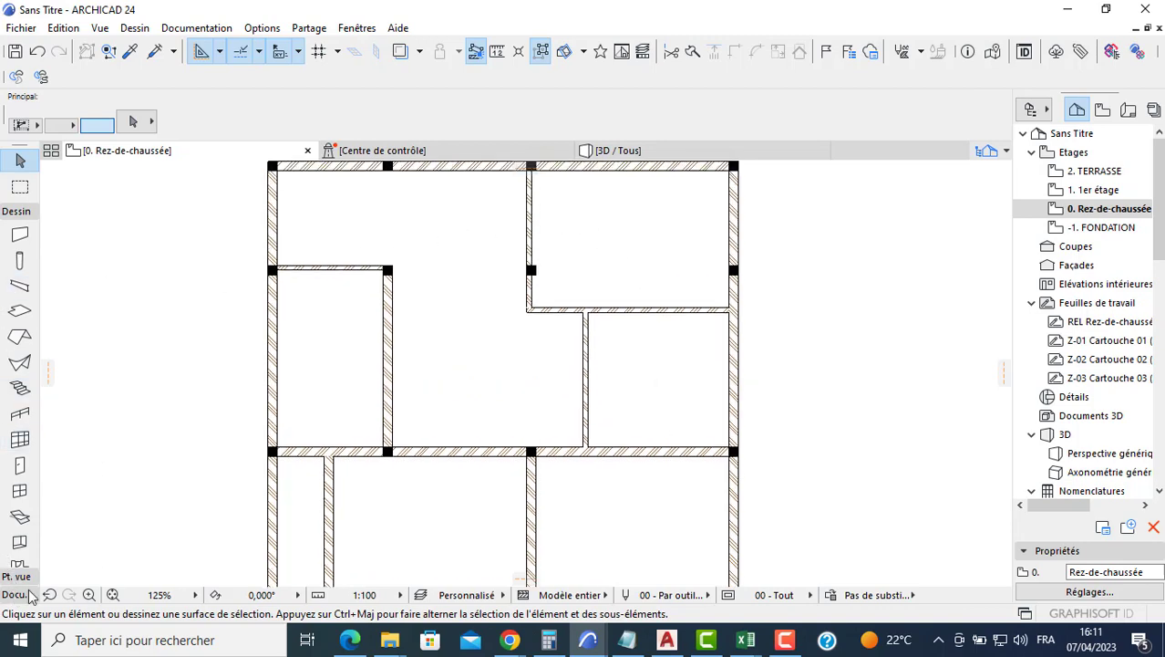
pyautogui.scroll(-3, 278, 460)
pyautogui.moveTo(281, 455); pyautogui.dragTo(330, 311, button='middle')
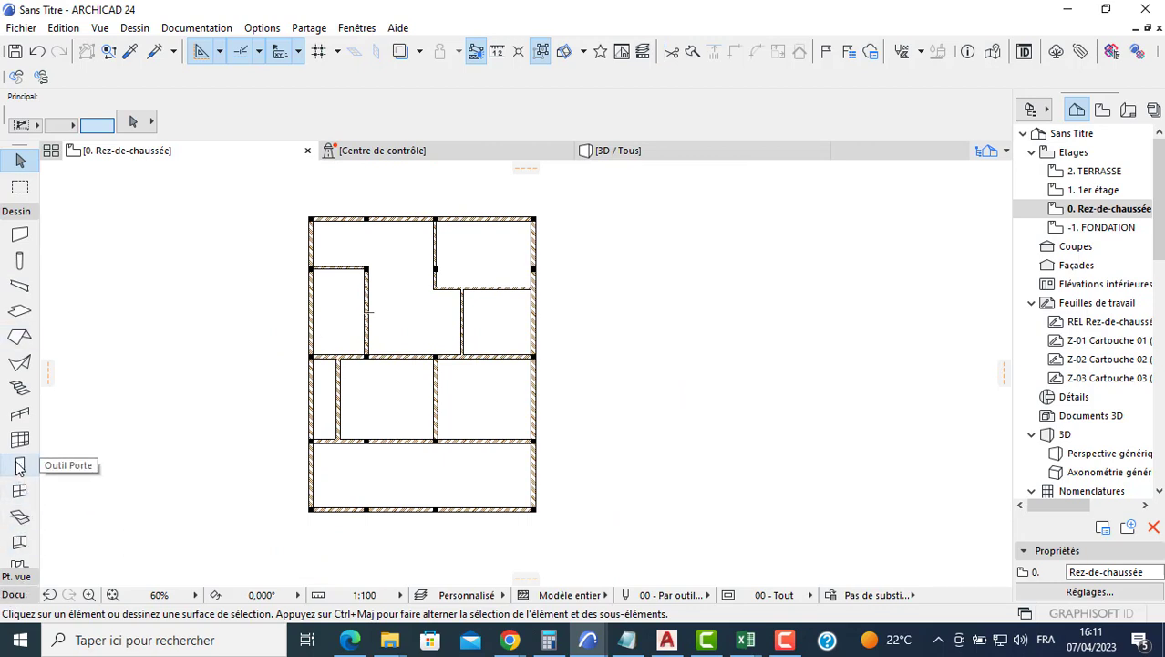
pyautogui.scroll(-3, 18, 456)
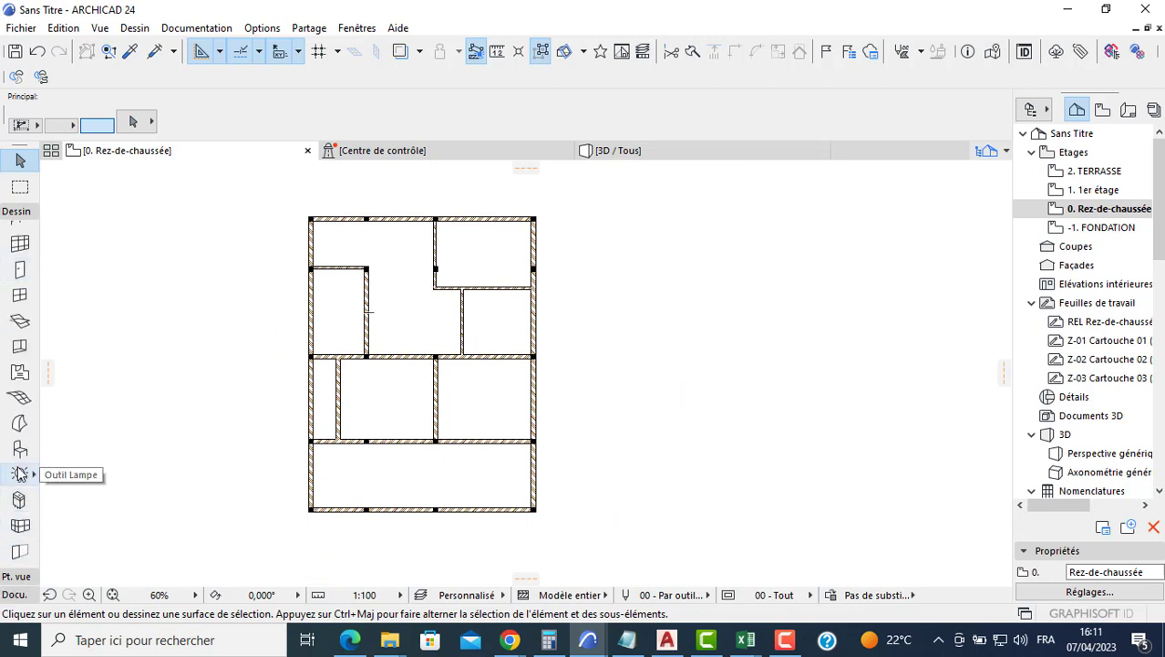
pyautogui.click(25, 375)
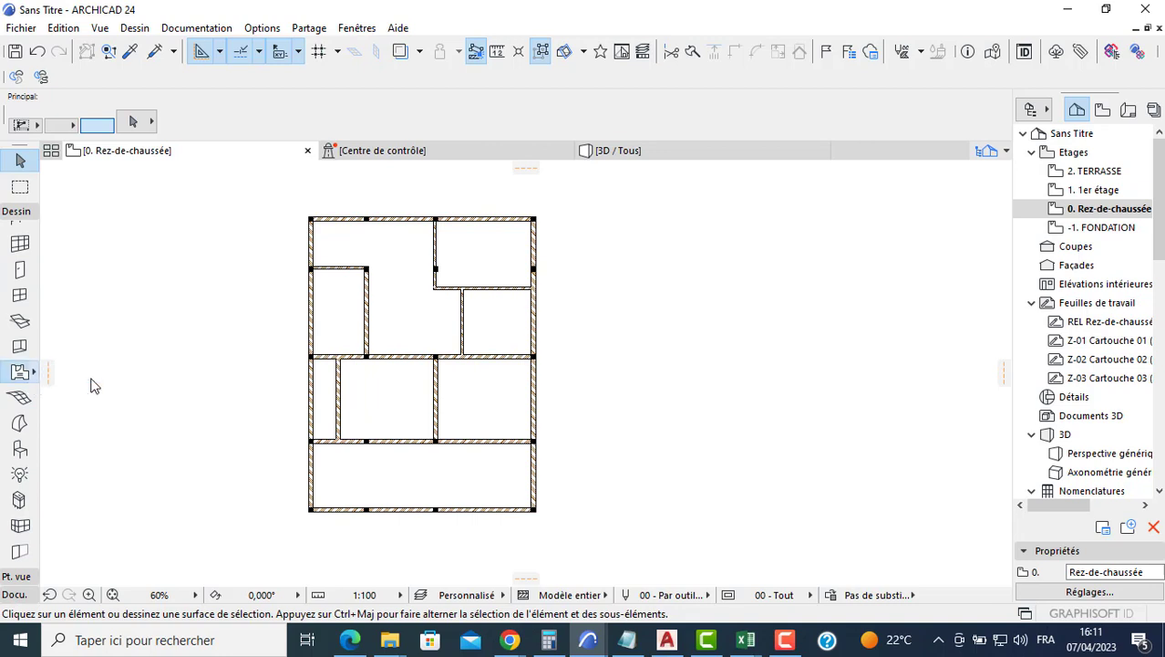
pyautogui.click(491, 265)
pyautogui.click(480, 257)
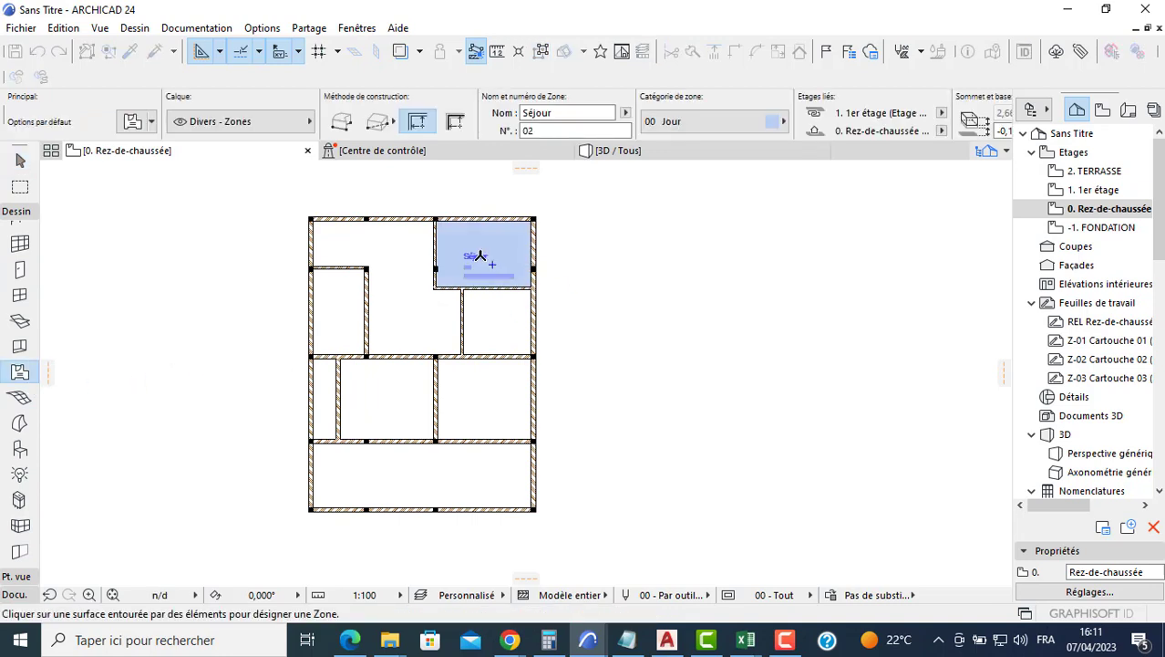
pyautogui.scroll(5, 469, 273)
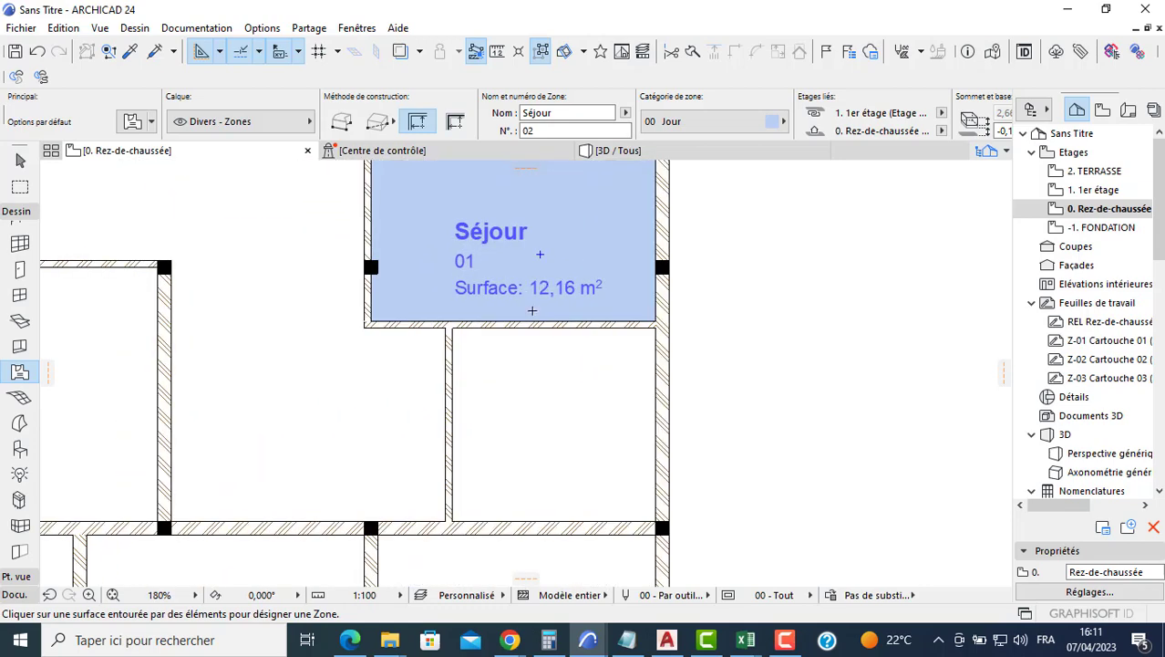
# Place Séjour zones in the small line D room above row 3 and the two larger rooms between rows 3 and 4.
pyautogui.scroll(-2, 533, 310)
pyautogui.click(511, 360)
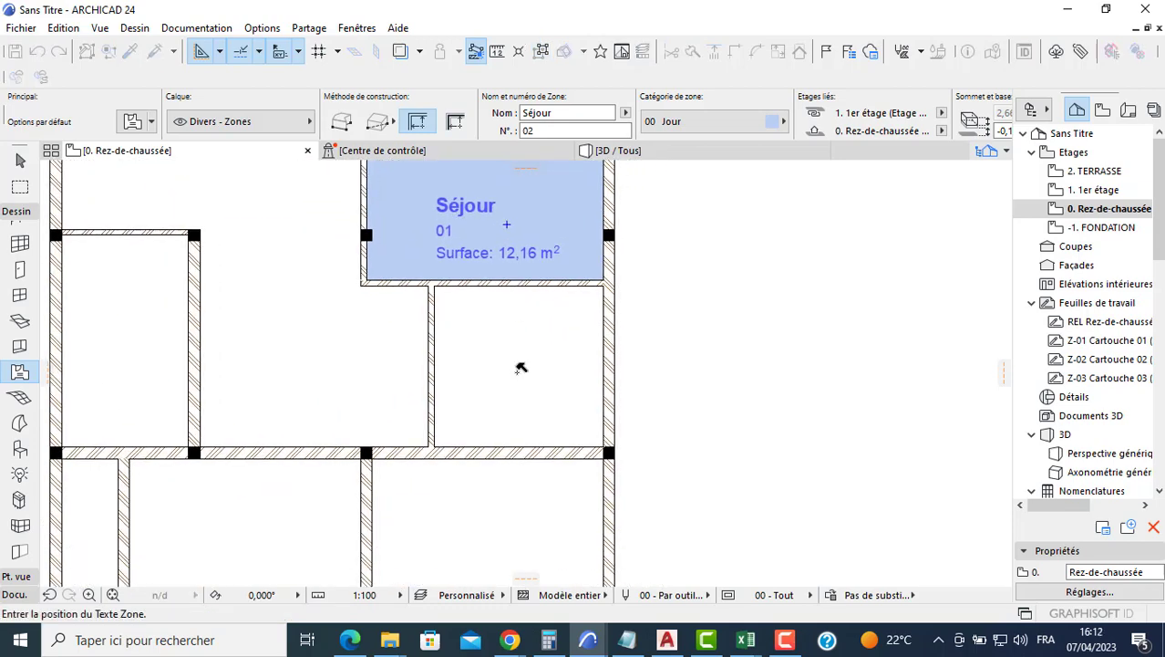
pyautogui.click(519, 368)
pyautogui.moveTo(556, 401); pyautogui.dragTo(566, 287, button='middle')
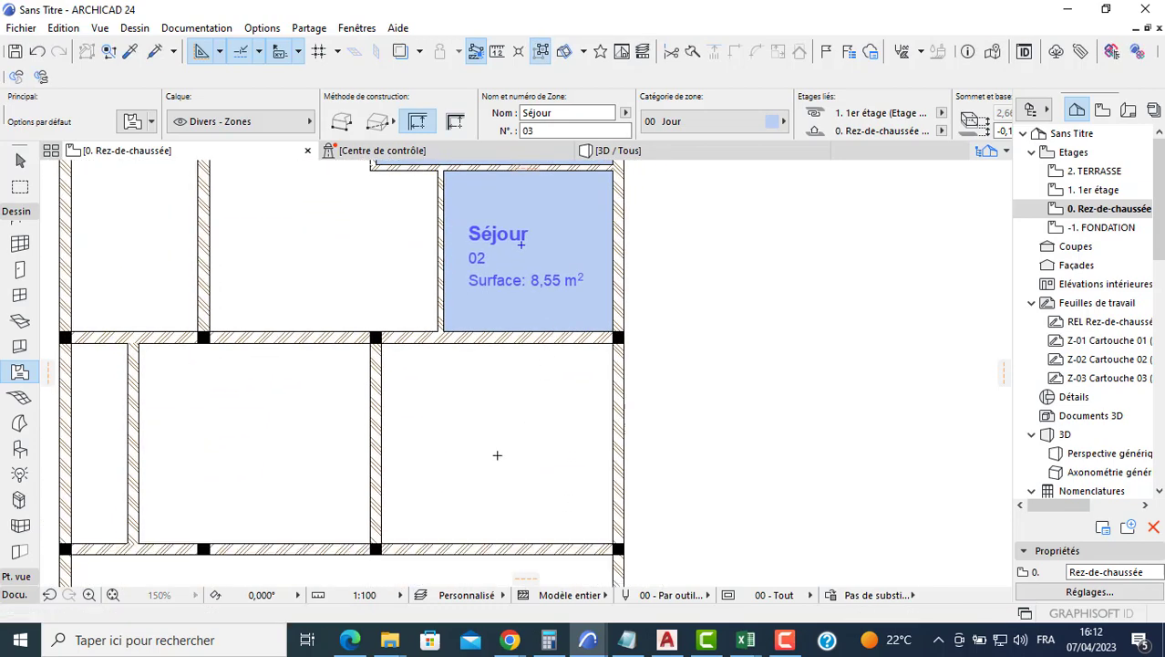
pyautogui.click(509, 360)
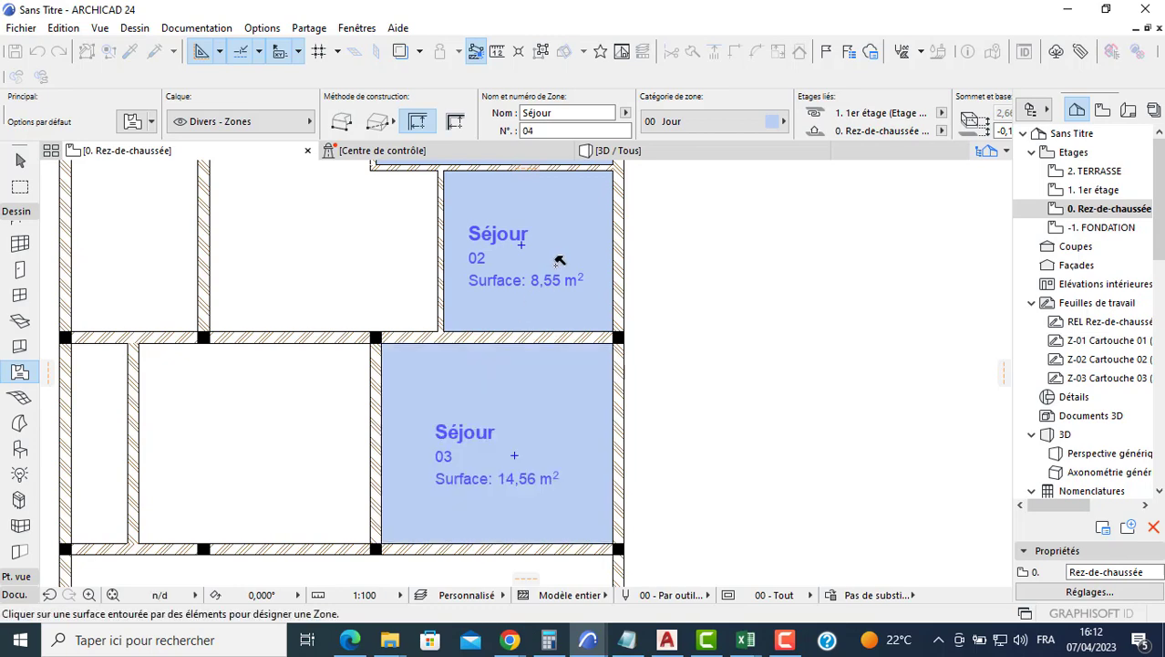
pyautogui.click(268, 438)
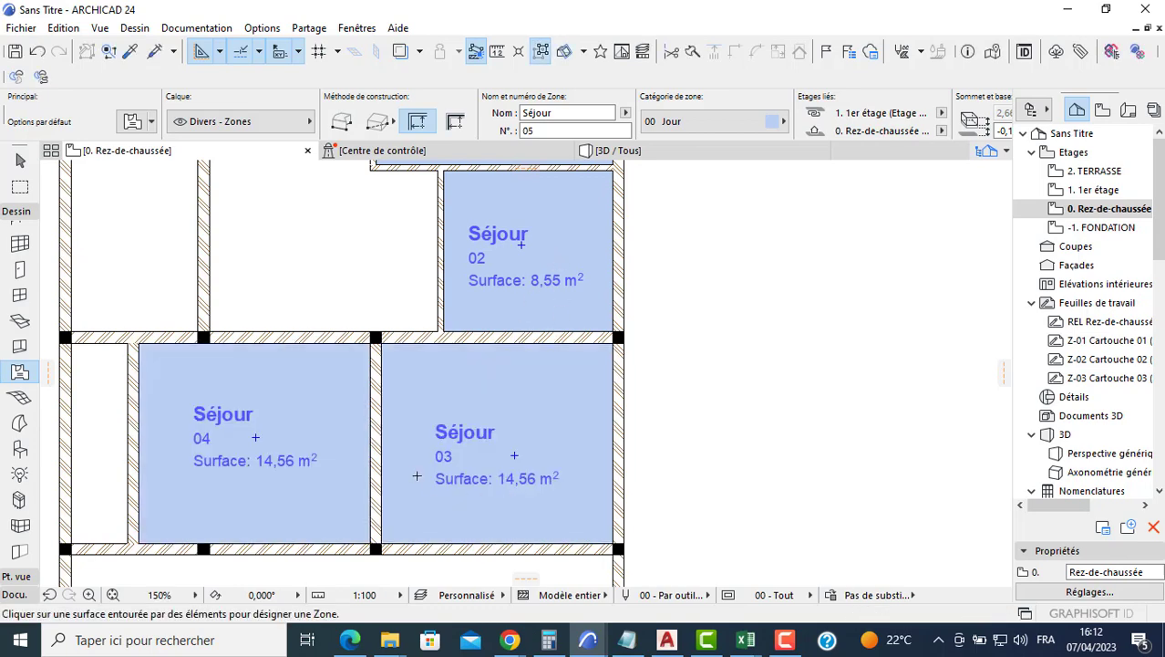
pyautogui.scroll(-2, 493, 447)
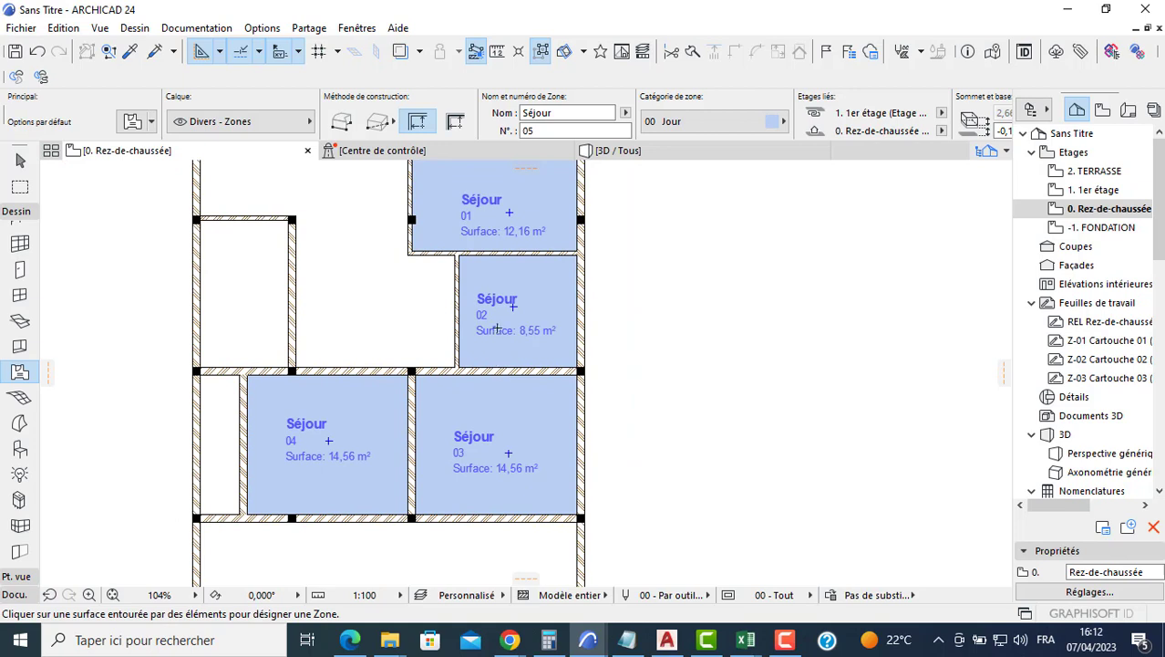
pyautogui.press('Escape')
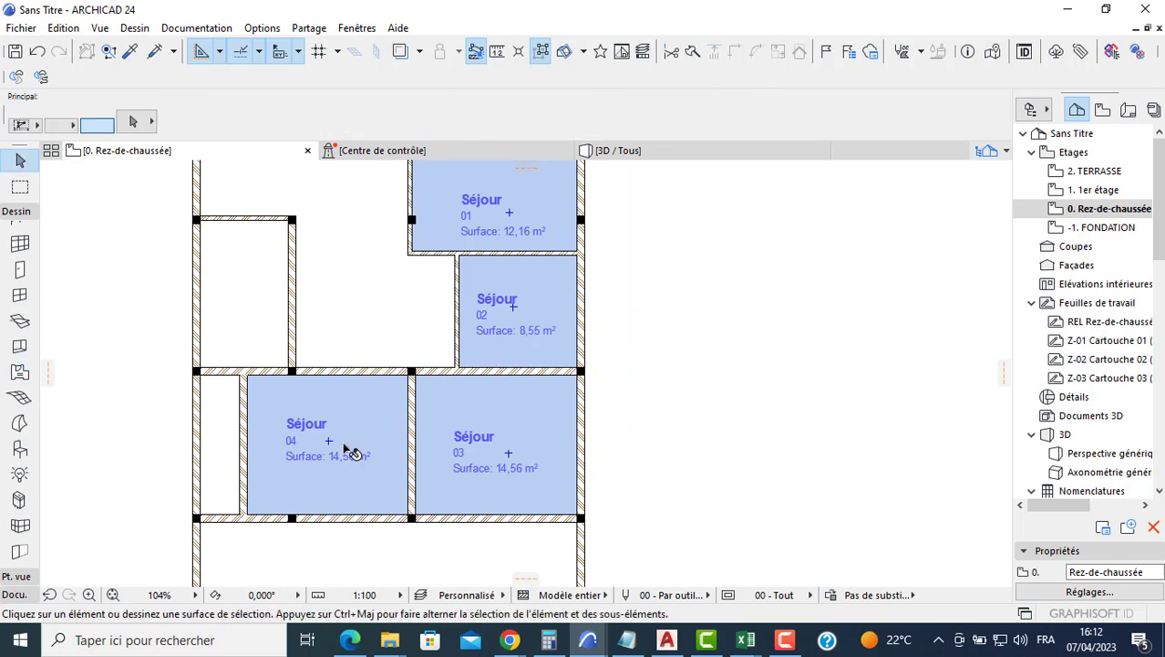
# Delete zones 04, 03 and 02, keeping only zone 01.
pyautogui.click(344, 447)
pyautogui.press('Delete')
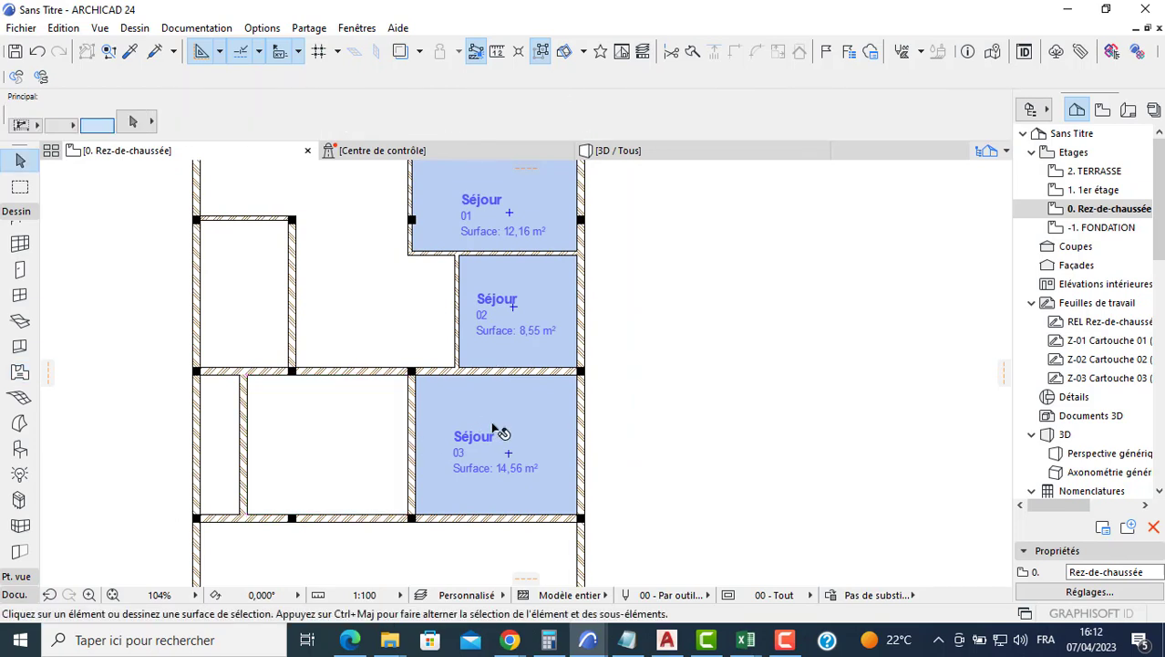
pyautogui.click(493, 426)
pyautogui.press('Delete')
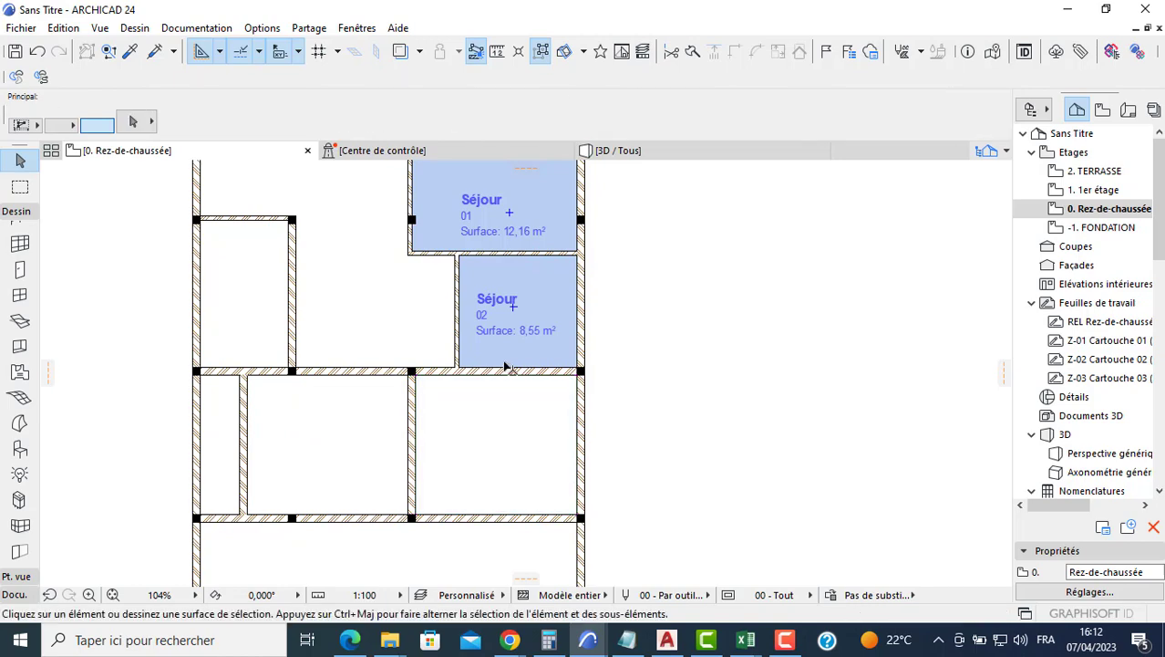
pyautogui.click(514, 316)
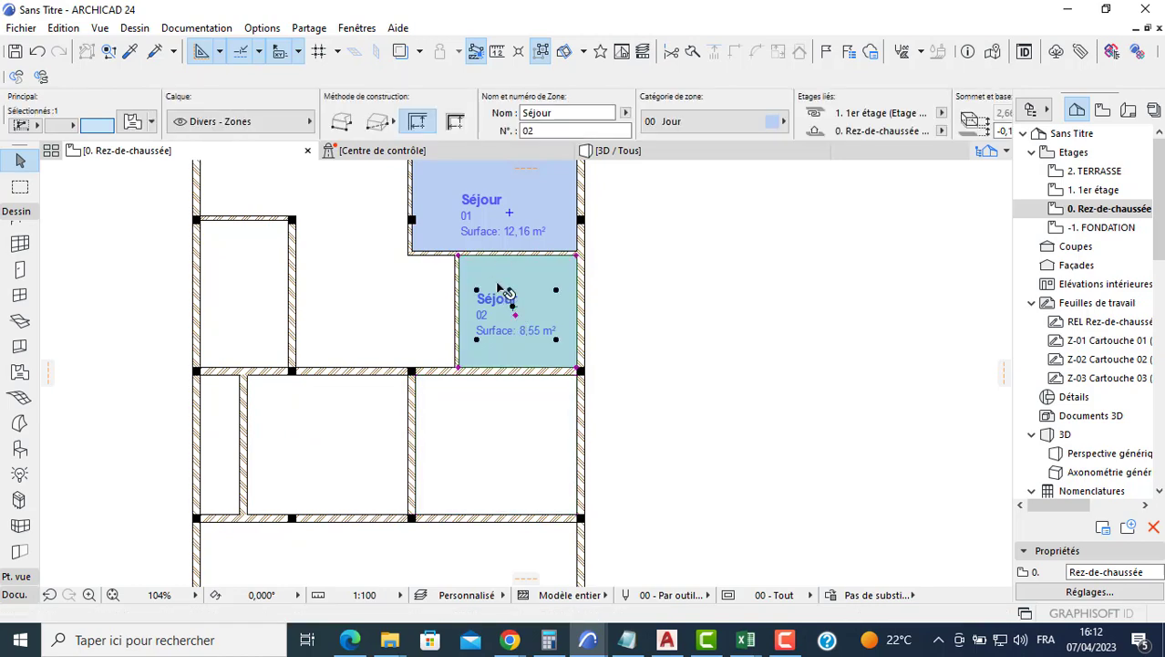
pyautogui.press('Delete')
# Rename the remaining zone as CHAMBRE and clear its zone number.
pyautogui.click(494, 228)
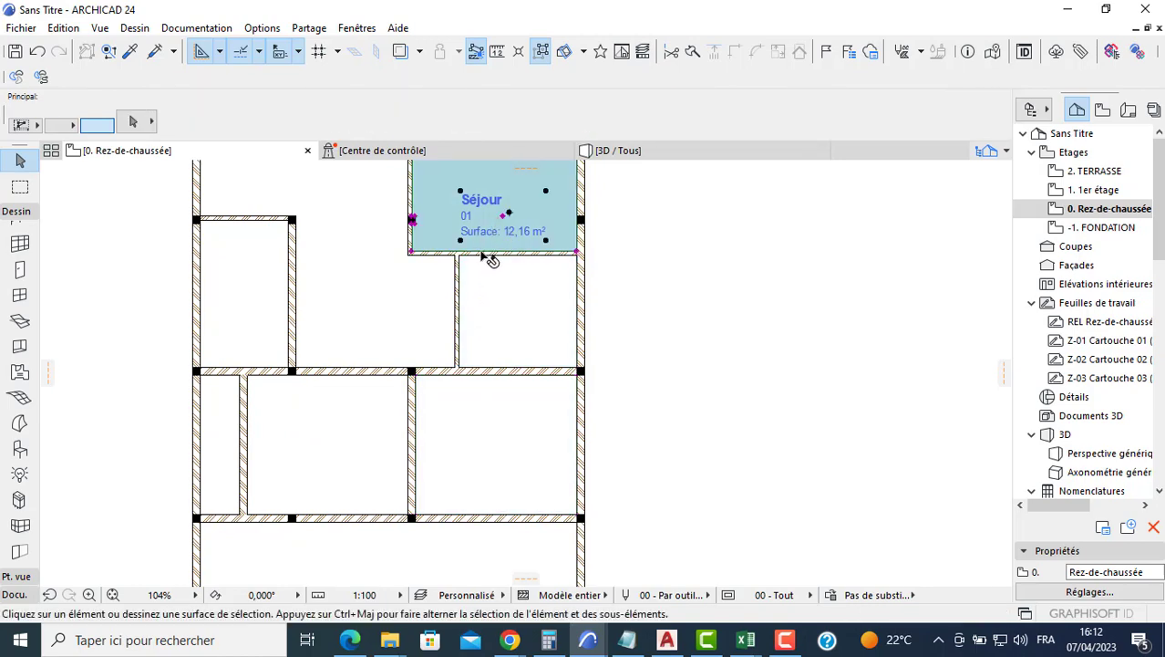
pyautogui.doubleClick(564, 109)
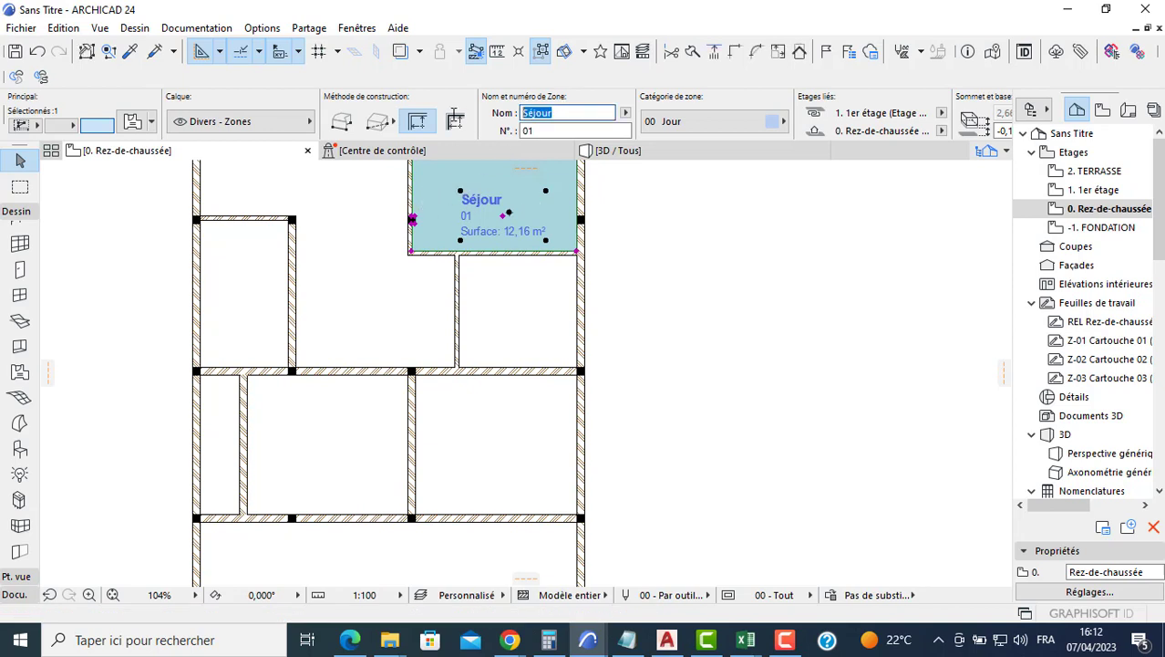
pyautogui.write('CHAMBR')
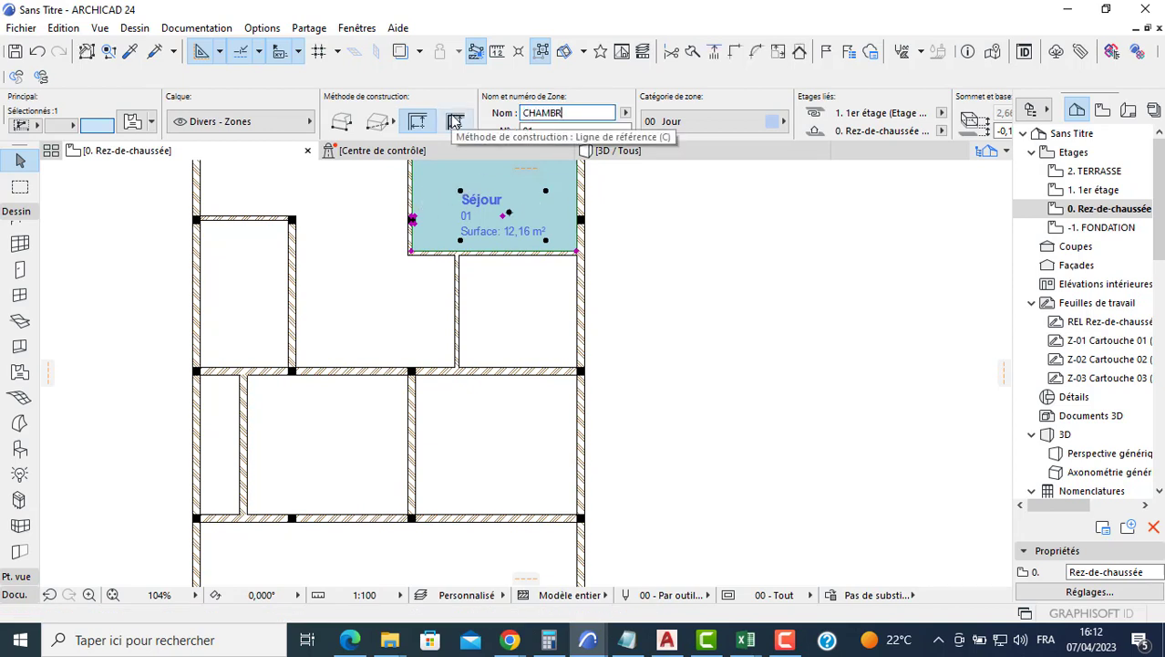
pyautogui.write('E')
pyautogui.press('Tab')
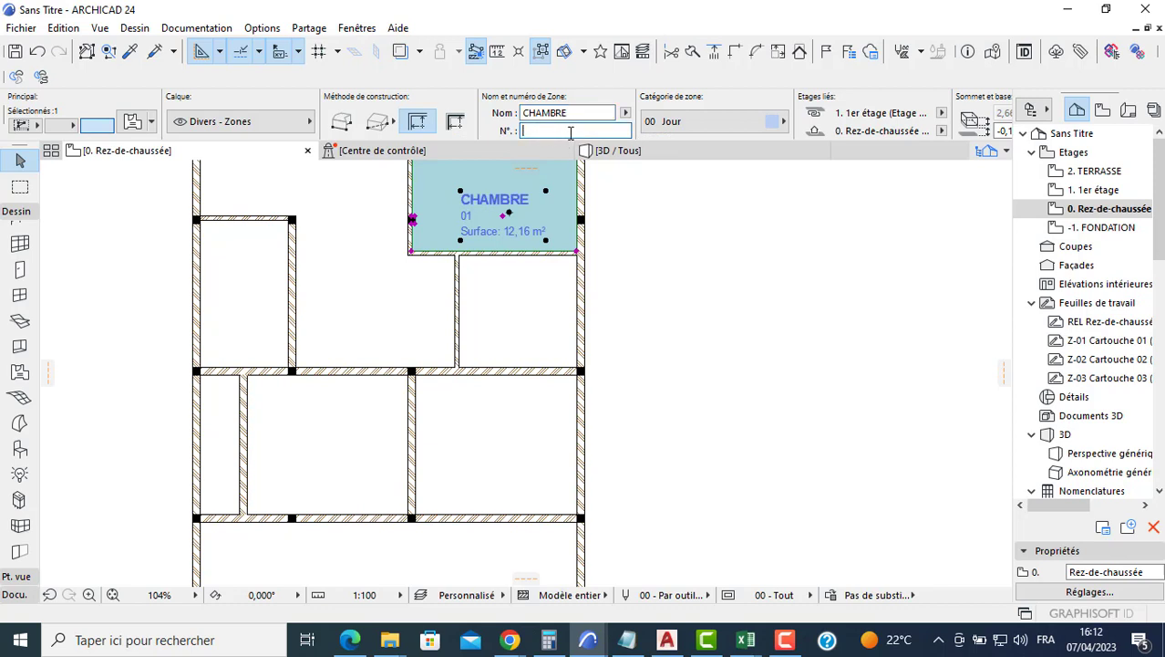
pyautogui.click(512, 296)
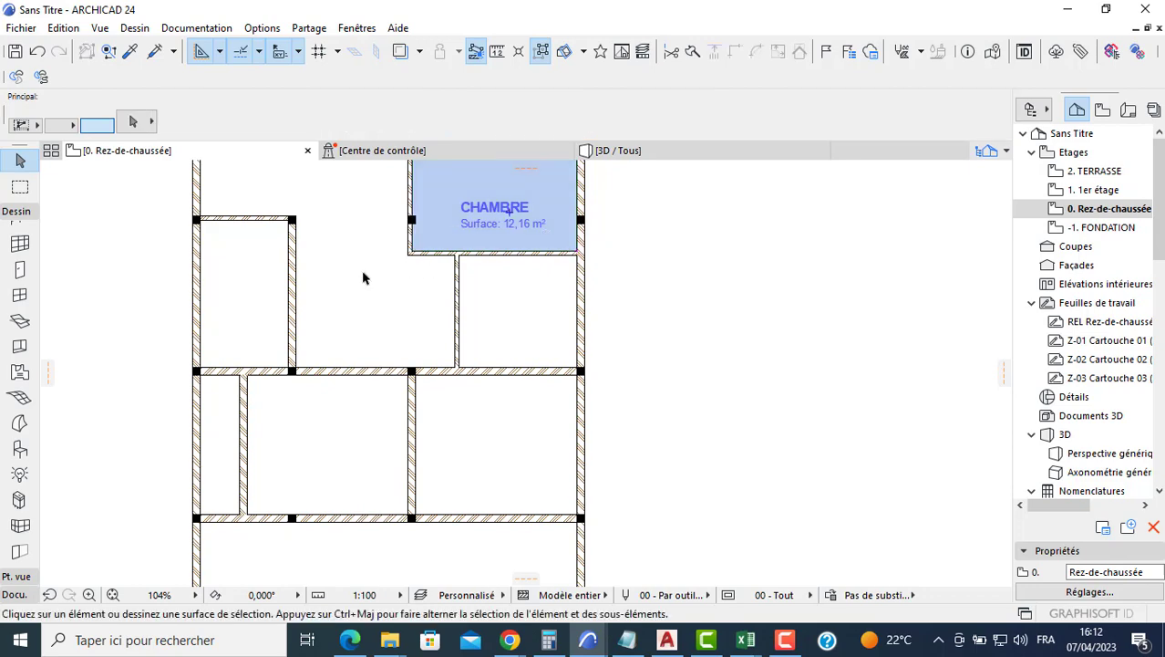
# Copy the partition between the CHAMBRE and the open room about 3,05 m over to the column line B.
pyautogui.scroll(-3, 485, 344)
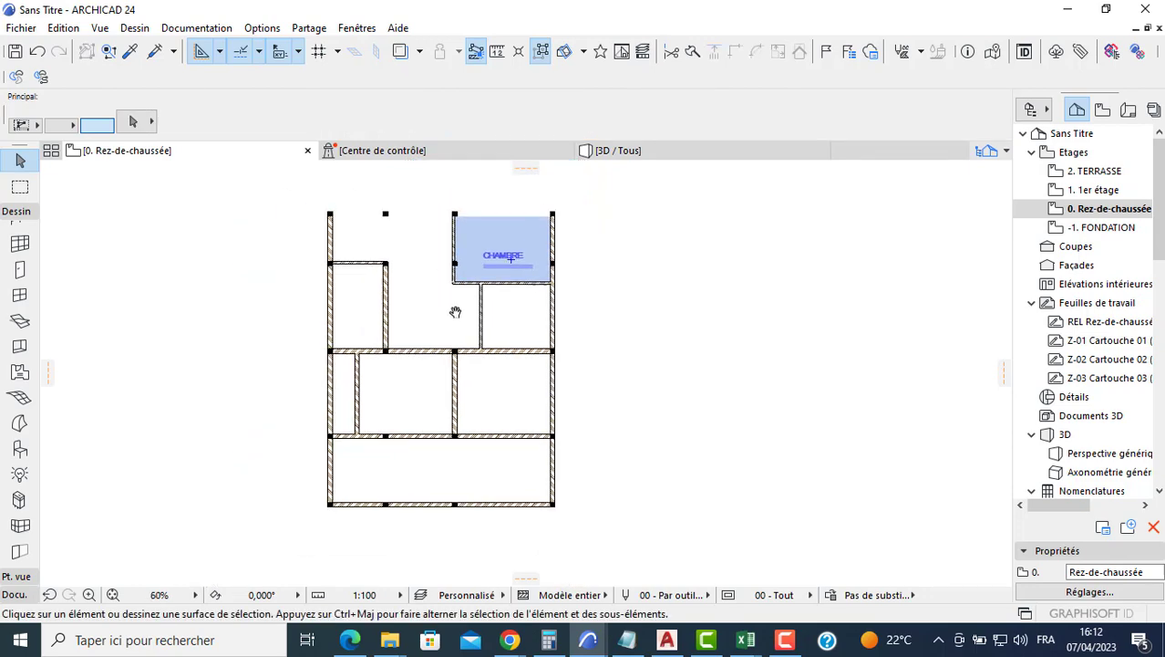
pyautogui.scroll(5, 364, 248)
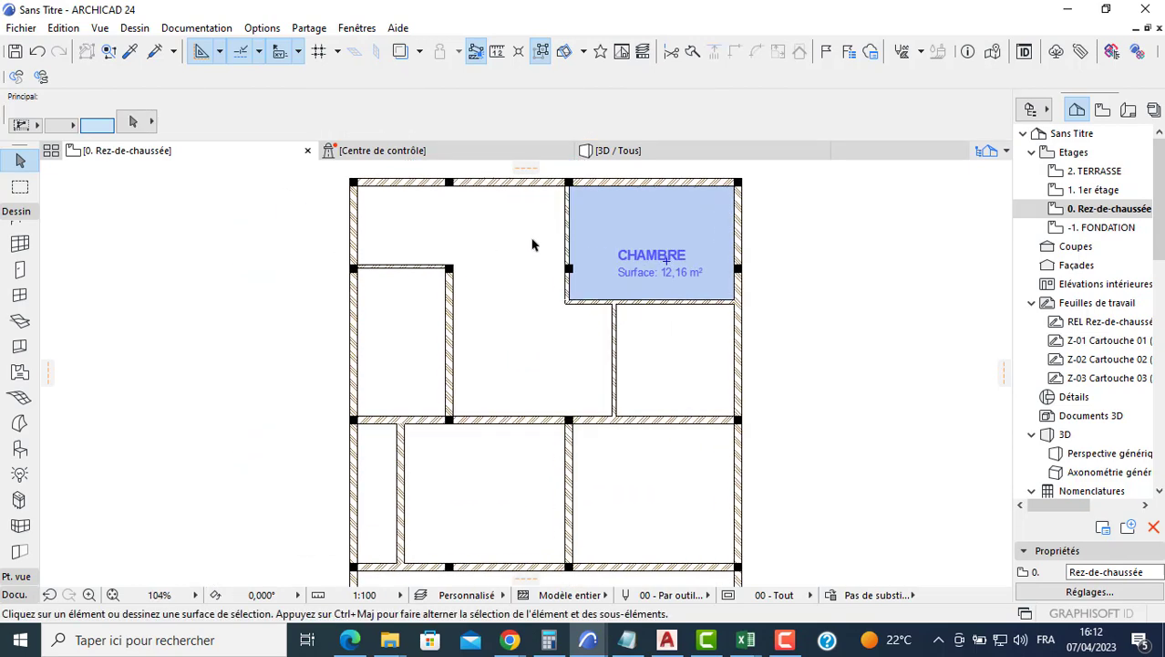
pyautogui.moveTo(470, 286); pyautogui.dragTo(476, 305, button='middle')
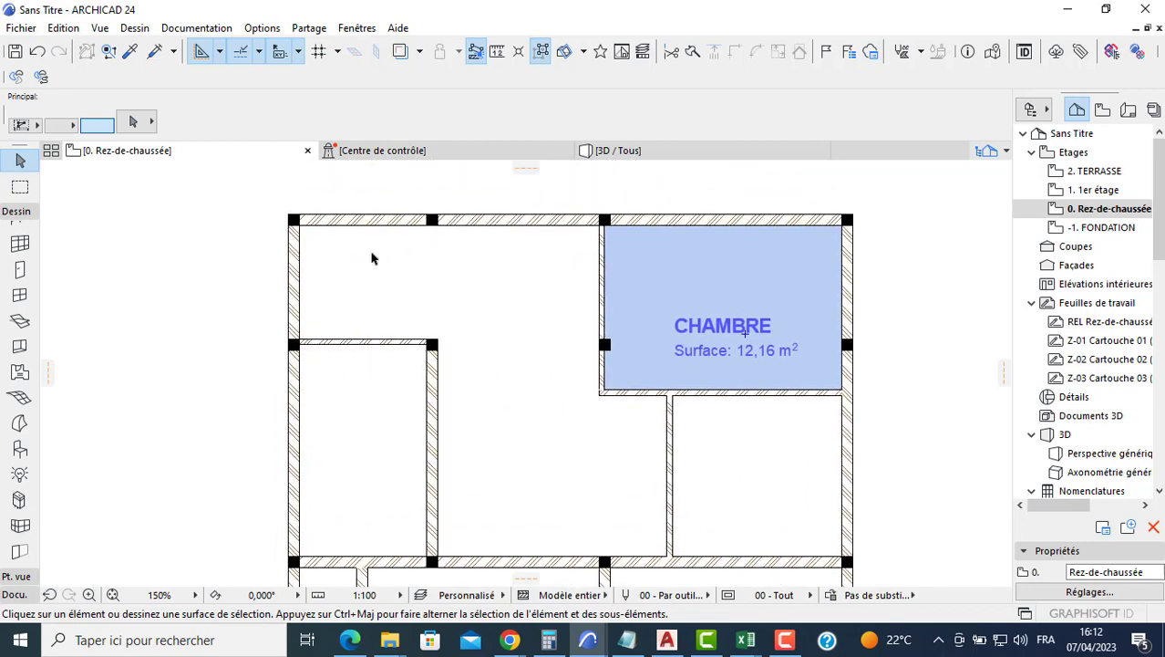
pyautogui.click(602, 275)
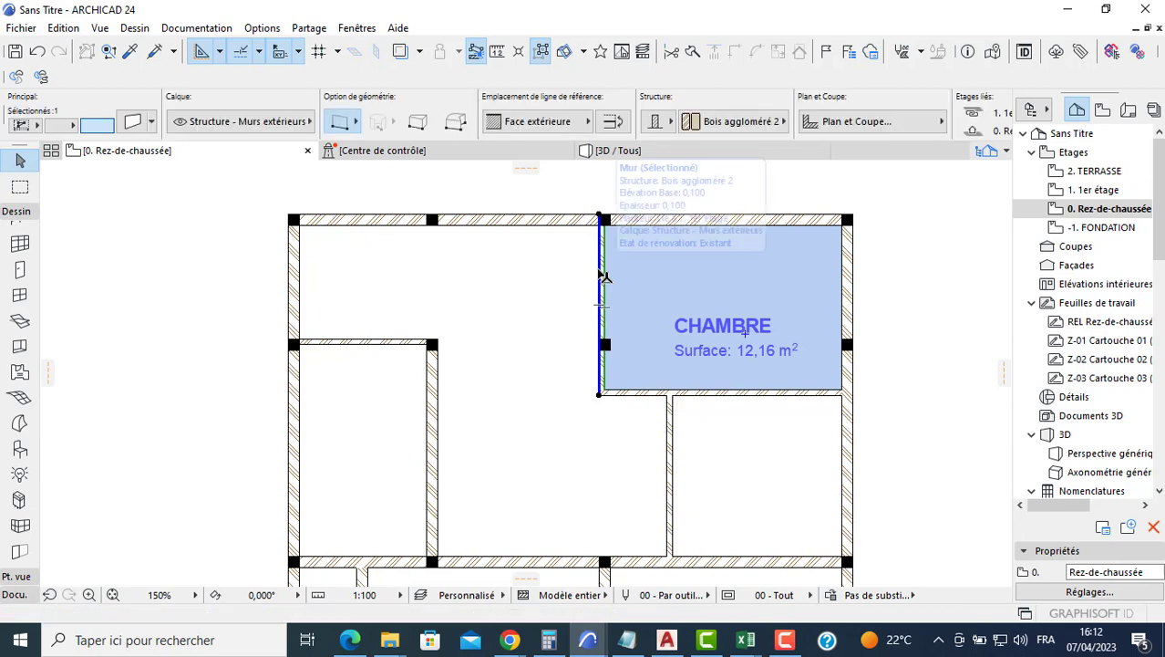
pyautogui.click(603, 274)
pyautogui.press('ctrl')
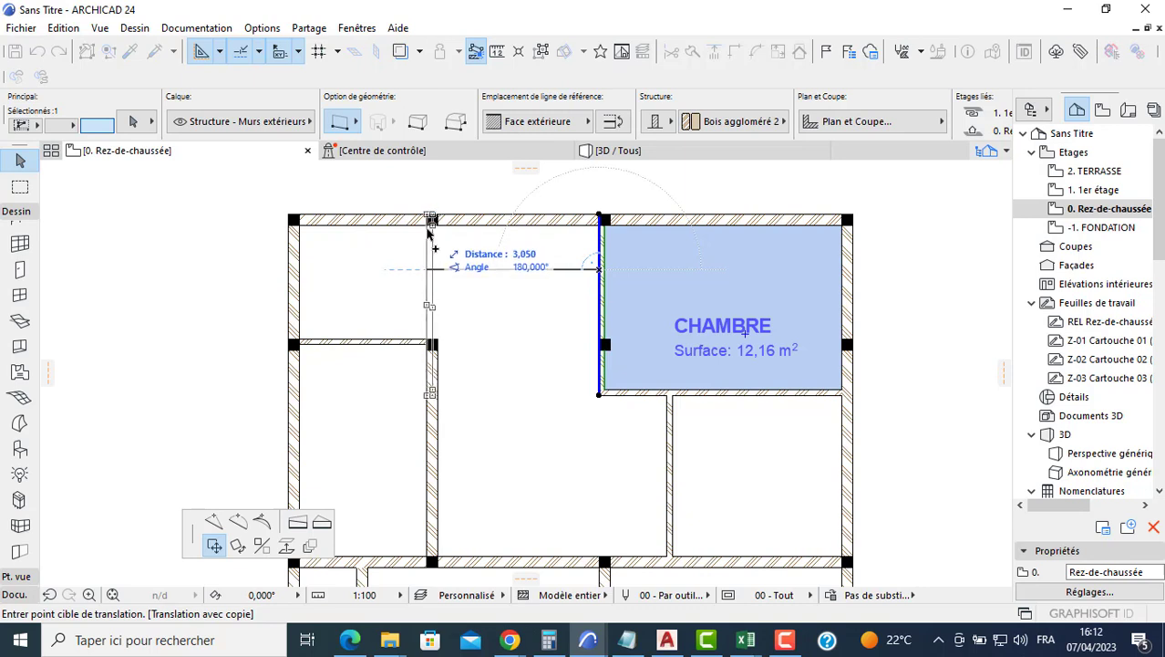
pyautogui.click(429, 225)
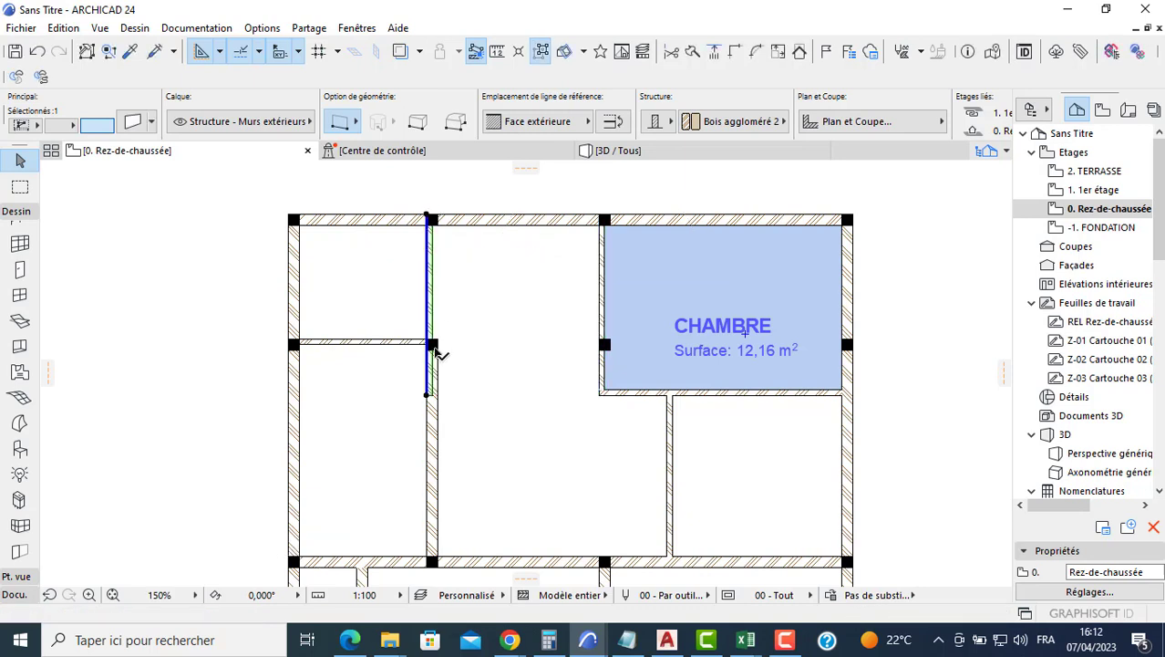
# Shorten the copied partition so it ends at the line B column on row 2.
pyautogui.click(429, 399)
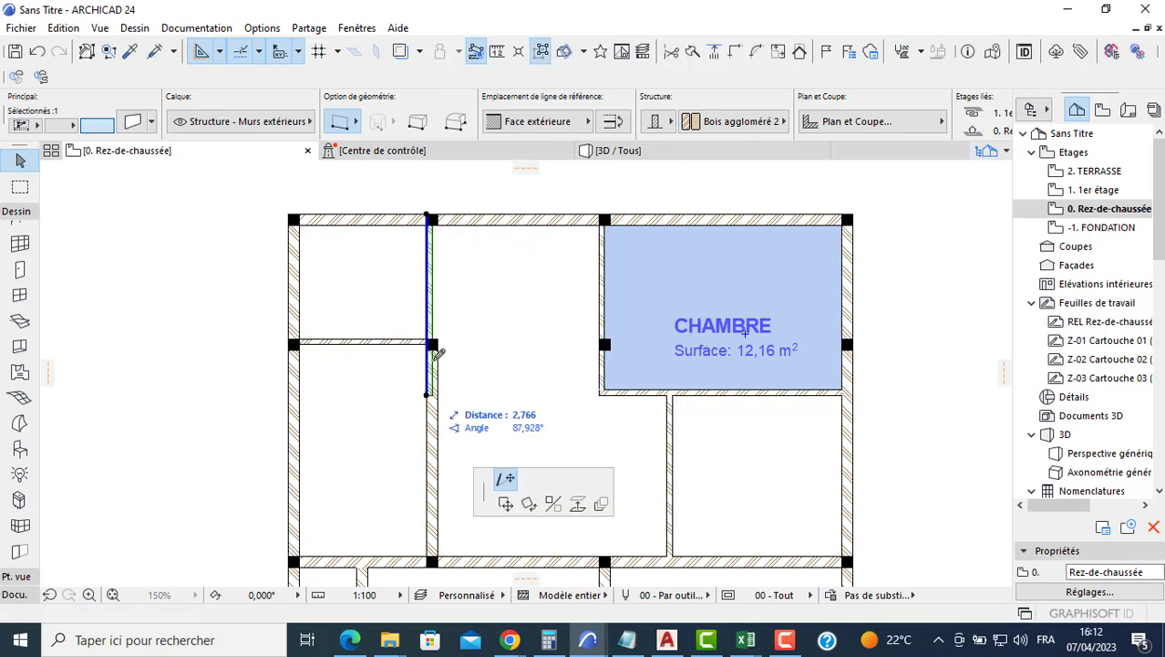
pyautogui.click(430, 339)
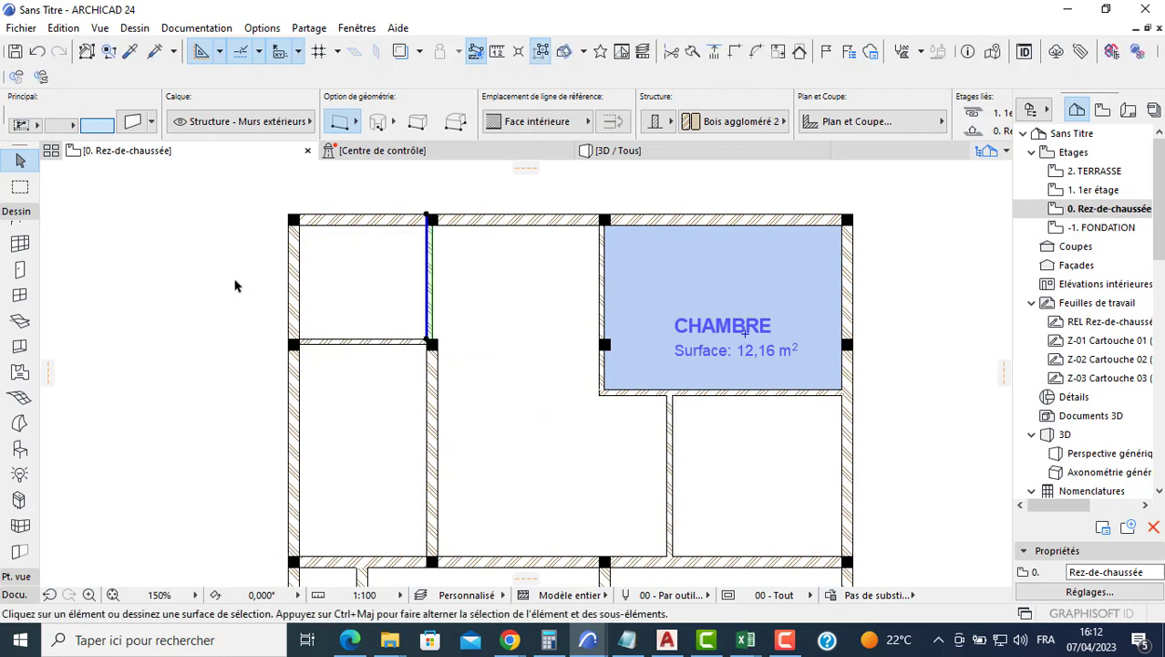
pyautogui.click(229, 276)
# Extend the partition along the lower edge of the CHAMBRE to the line B wall.
pyautogui.scroll(-3, 224, 269)
pyautogui.scroll(3, 317, 314)
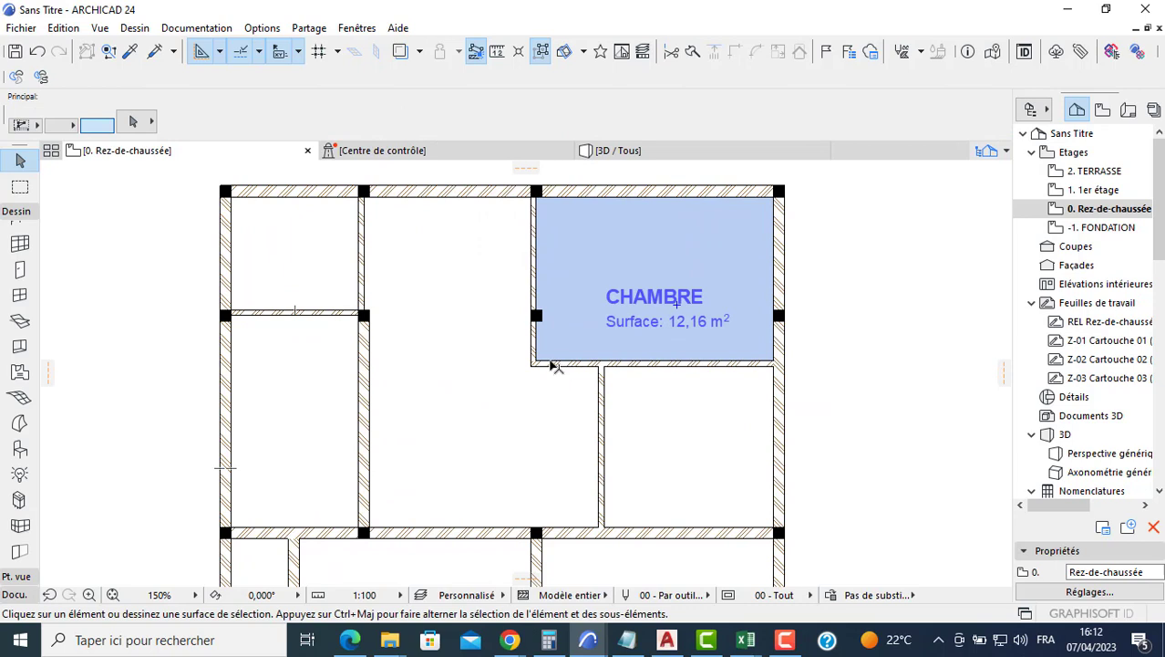
pyautogui.click(531, 367)
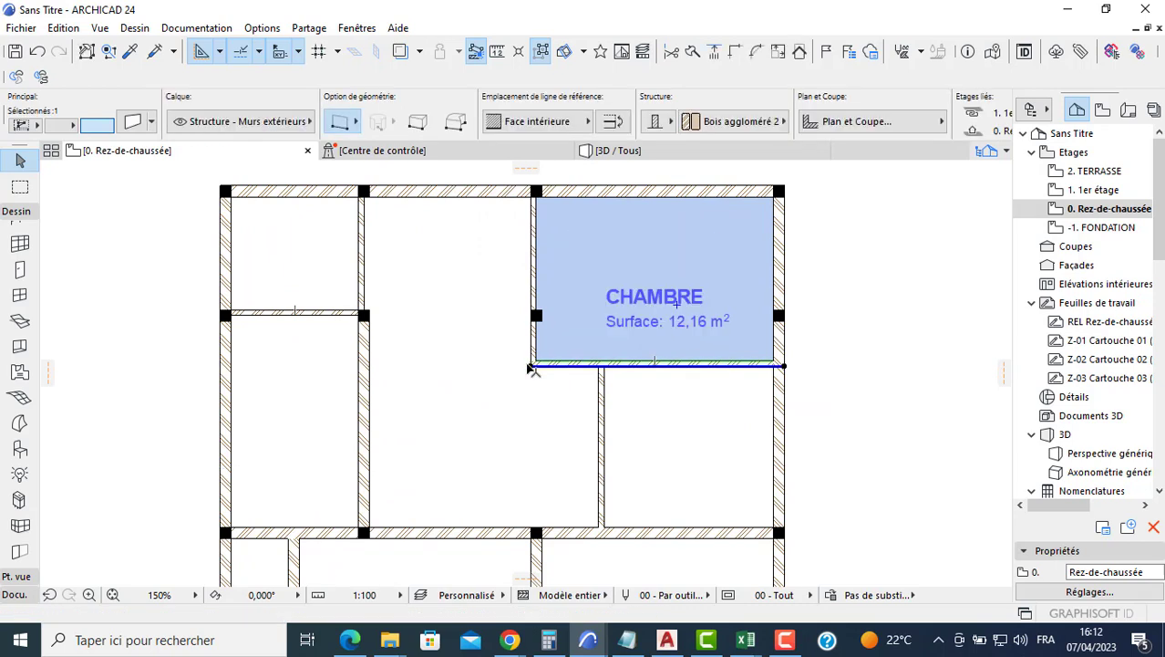
pyautogui.click(531, 367)
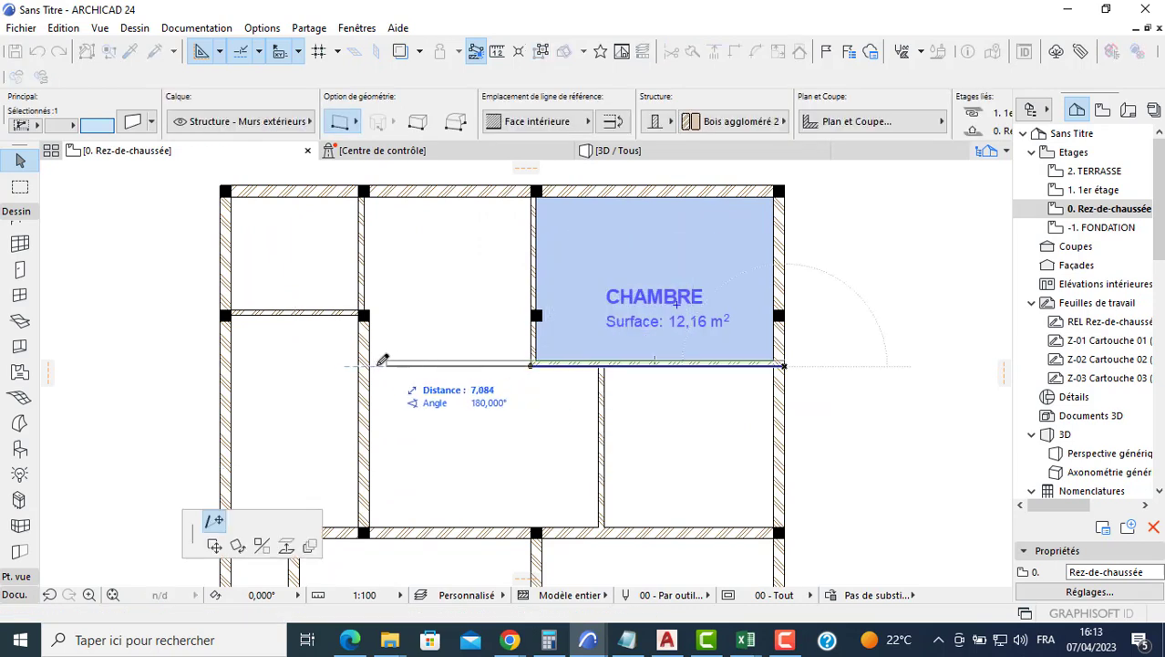
pyautogui.click(378, 362)
pyautogui.press('Escape')
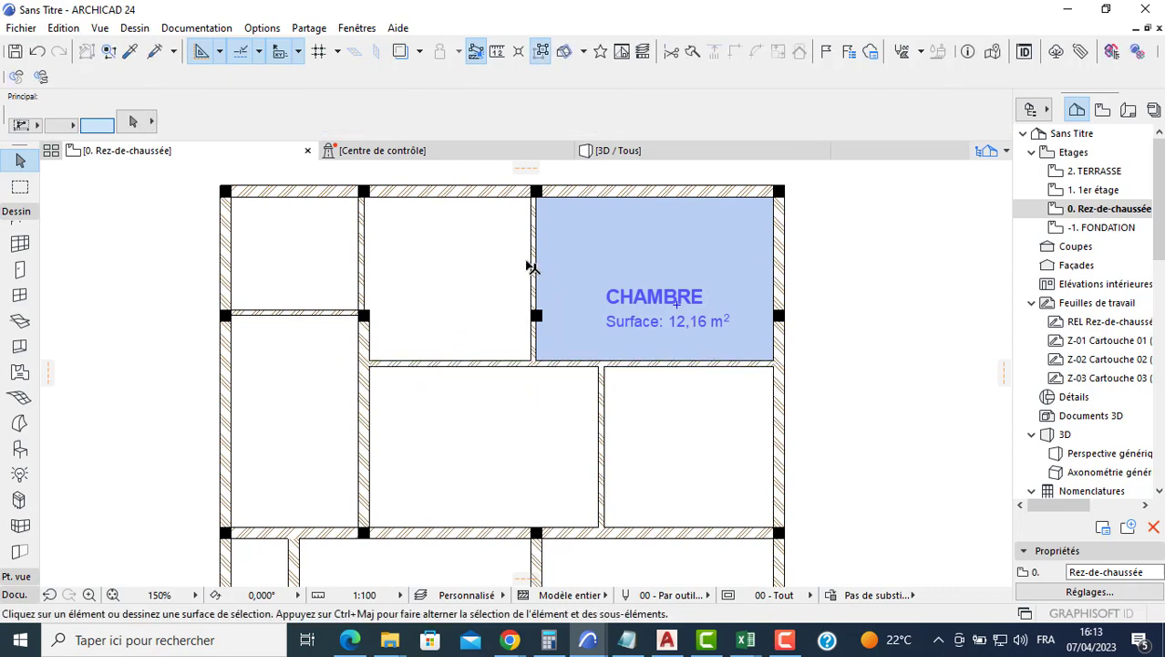
# Try to move the CHAMBRE's line C partition 1,5 m toward line B, undoing each move.
pyautogui.click(533, 262)
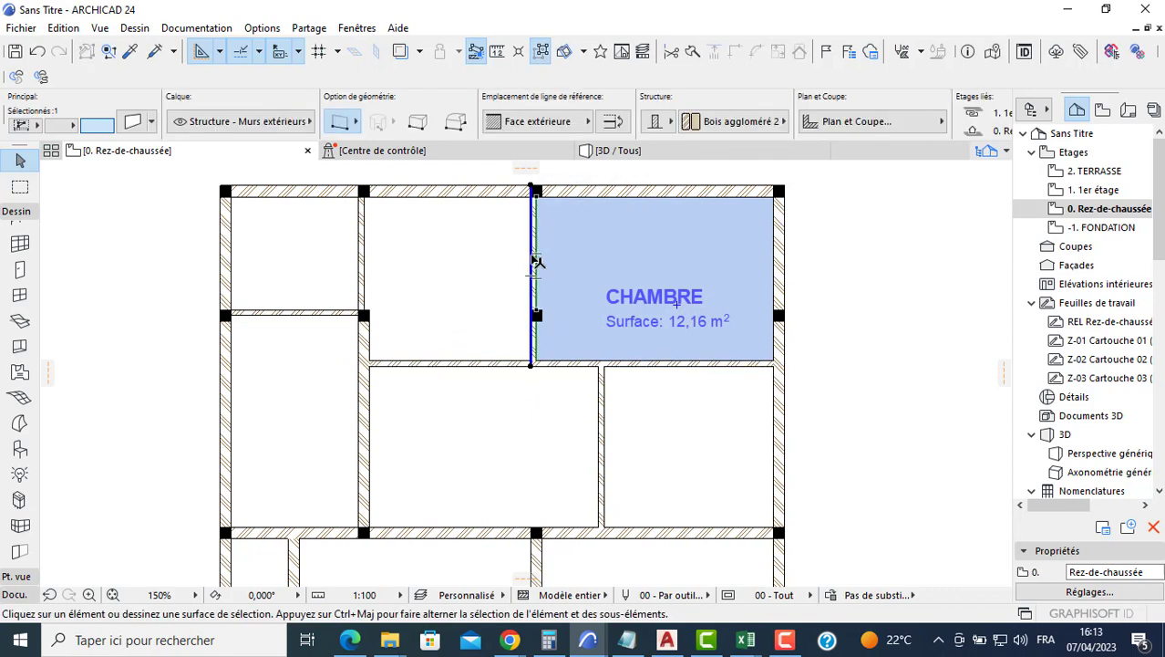
pyautogui.click(533, 261)
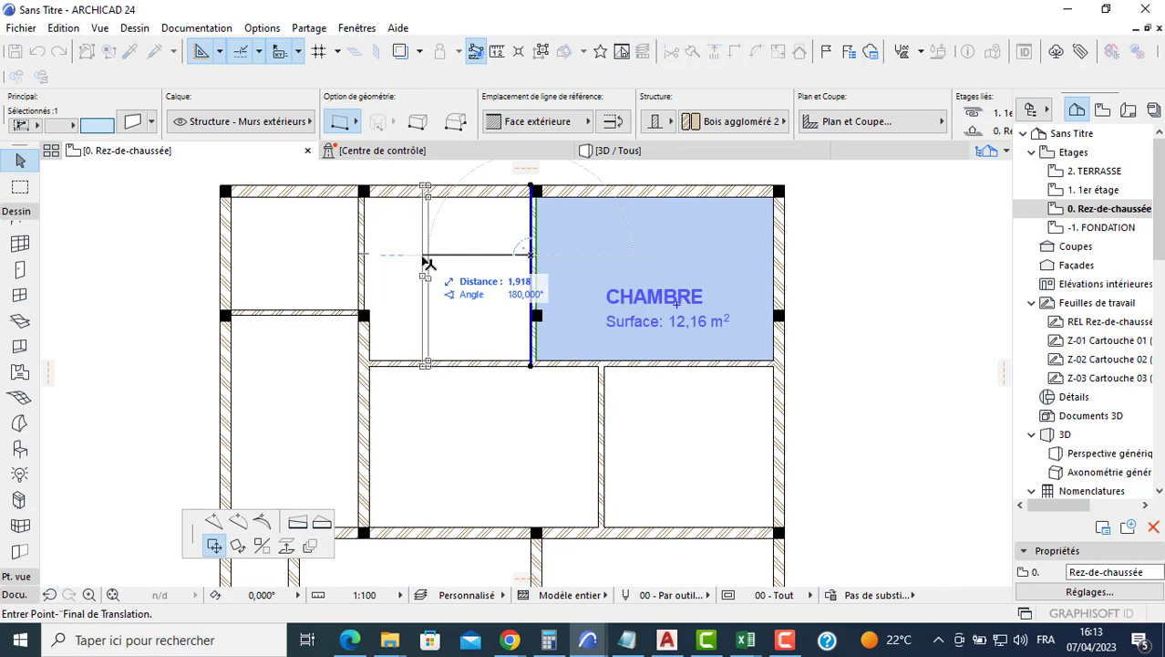
pyautogui.write('1,5')
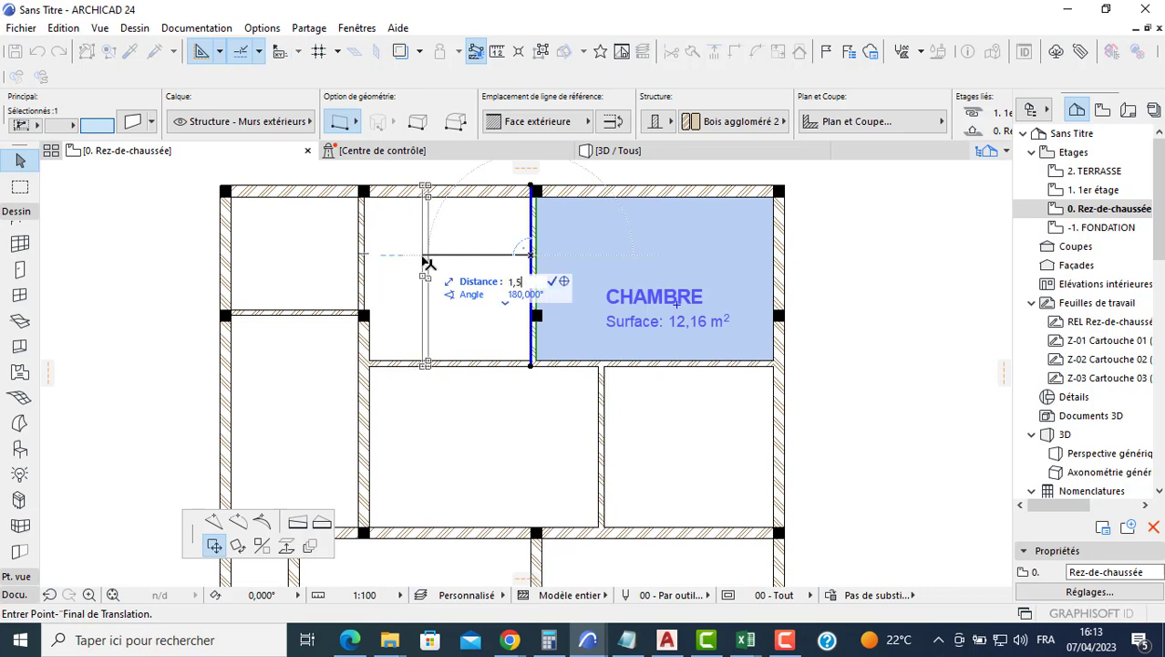
pyautogui.press('Return')
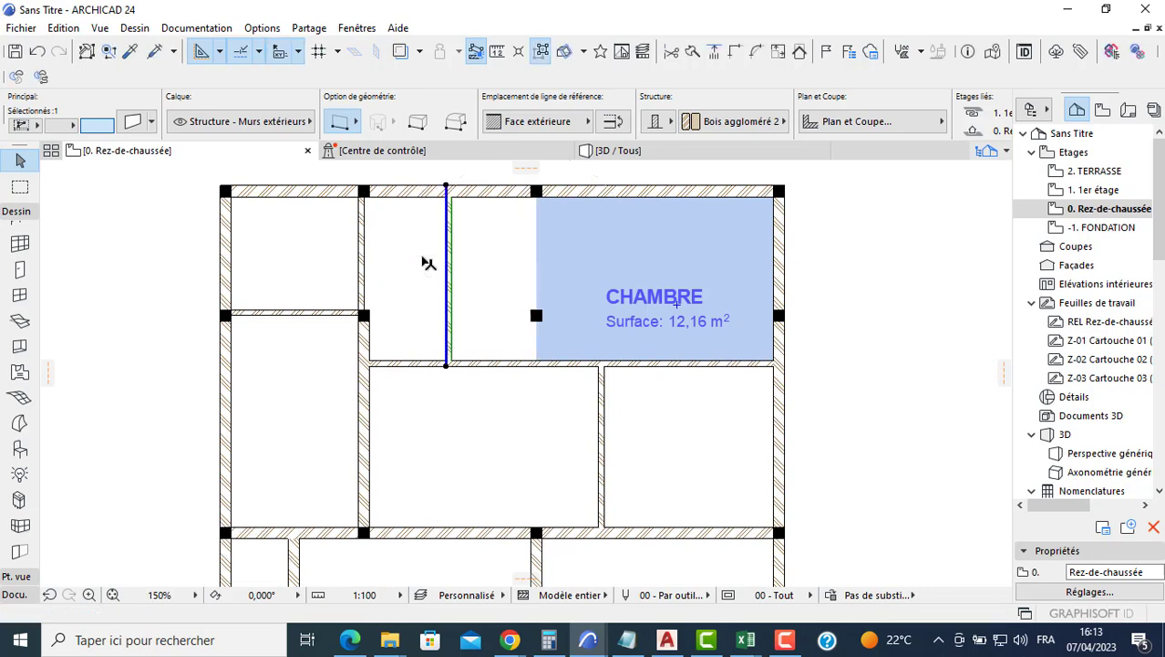
pyautogui.hotkey('ctrl', 'z')
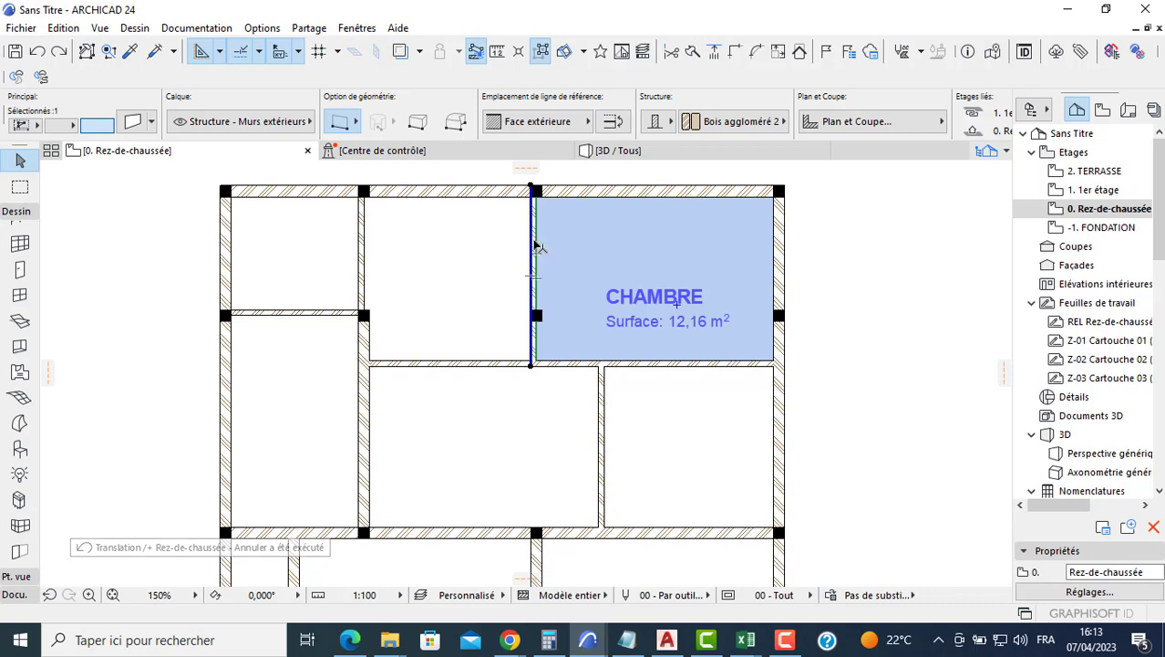
pyautogui.click(536, 246)
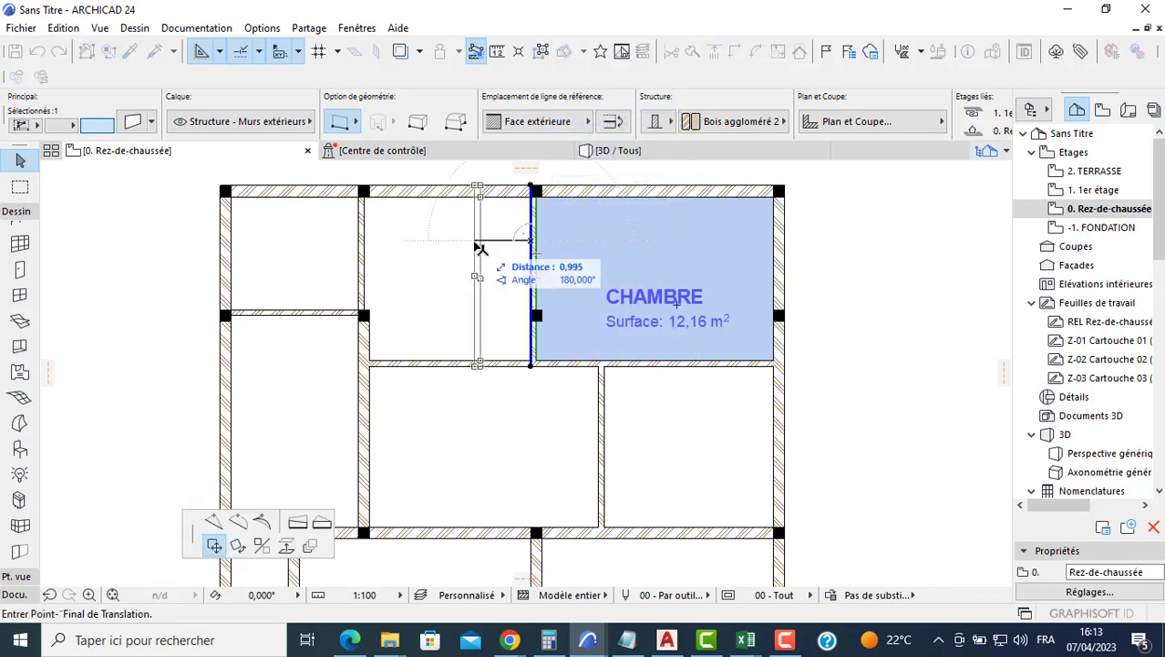
pyautogui.write('1,5')
pyautogui.press('Return')
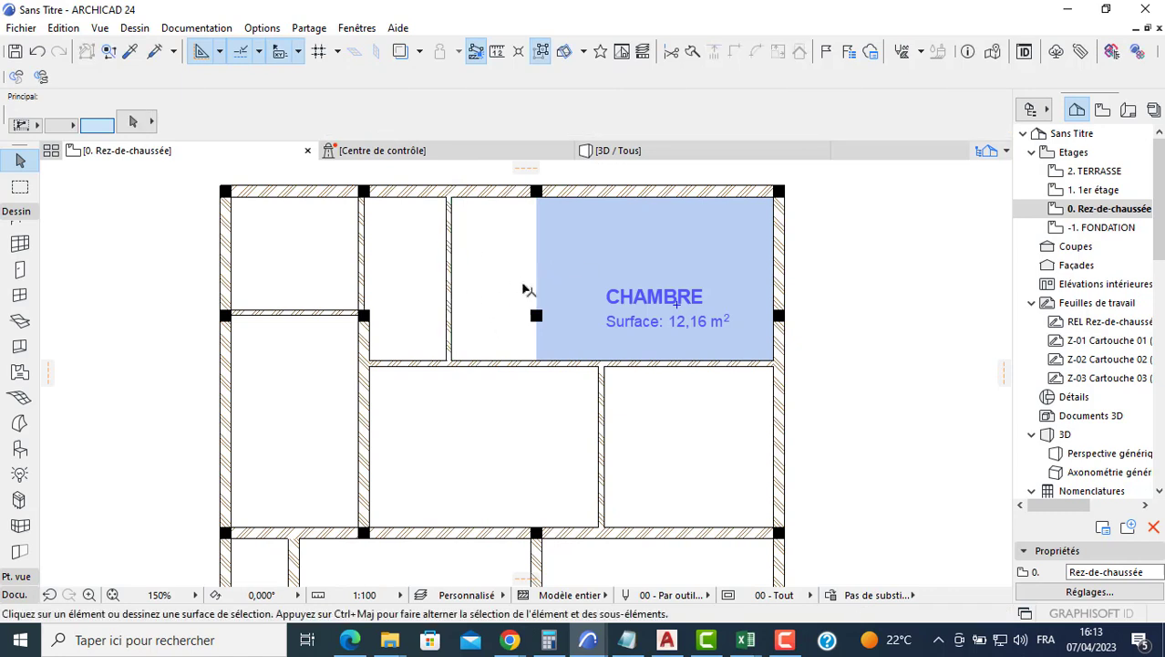
pyautogui.hotkey('ctrl', 'z')
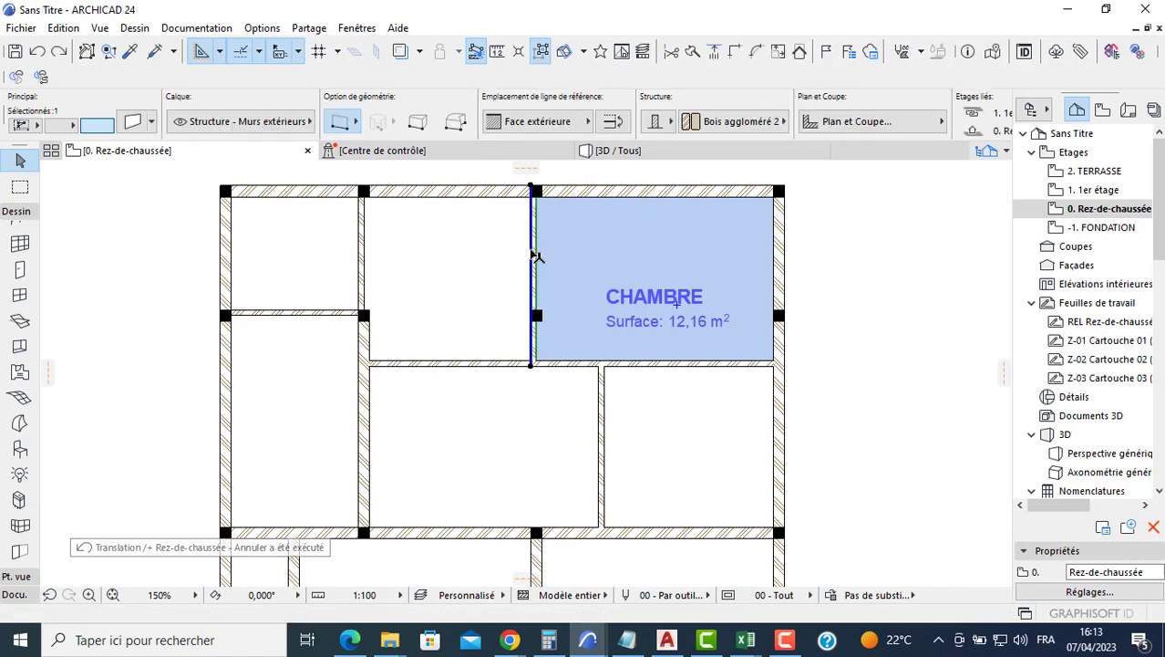
# Copy the CHAMBRE's line C partition 1,5 m toward line B.
pyautogui.click(535, 252)
pyautogui.press('ctrl')
pyautogui.write('1')
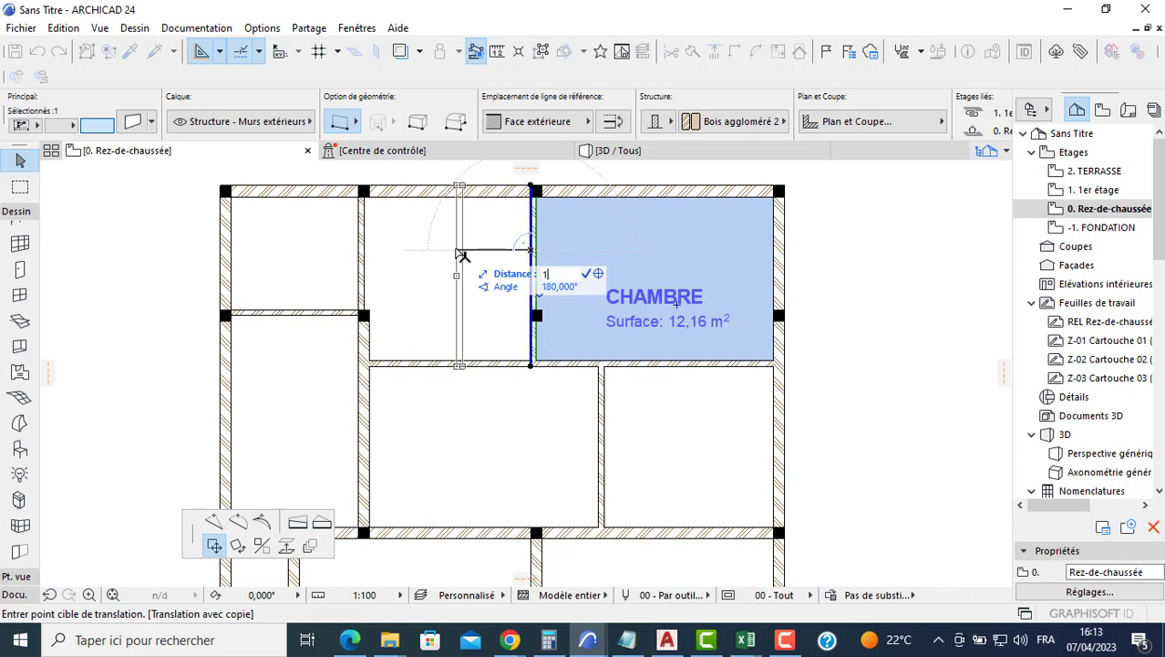
pyautogui.write(',5')
pyautogui.press('Return')
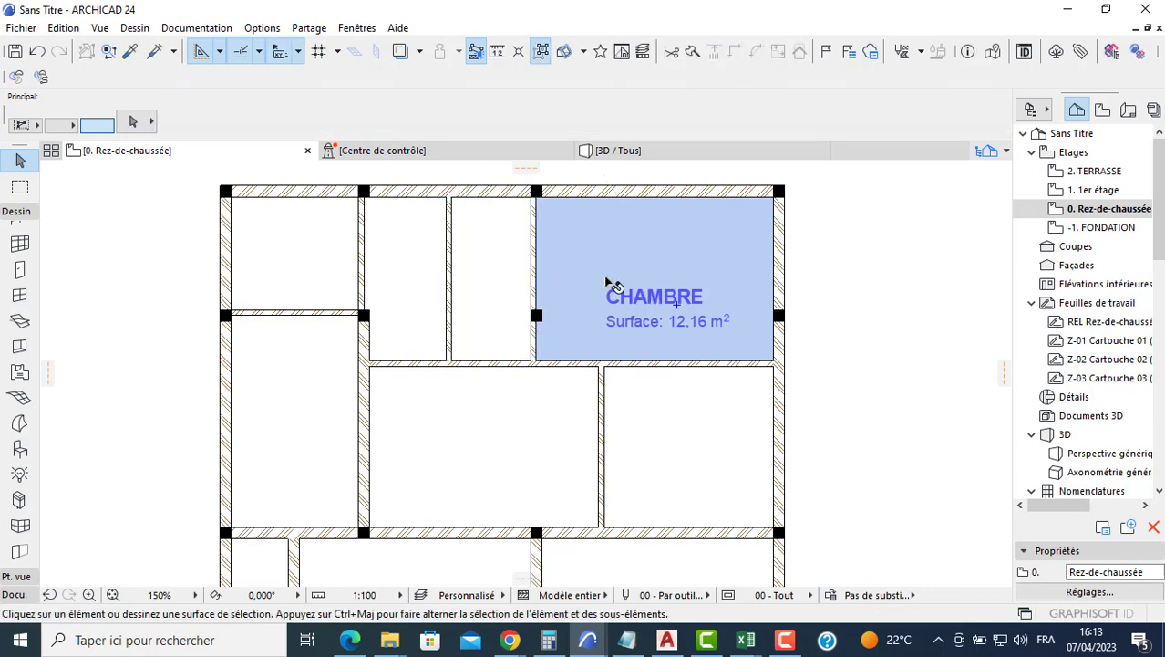
# Delete the CHAMBRE zone and the horizontal partition segment between line B and the copied partition.
pyautogui.click(649, 270)
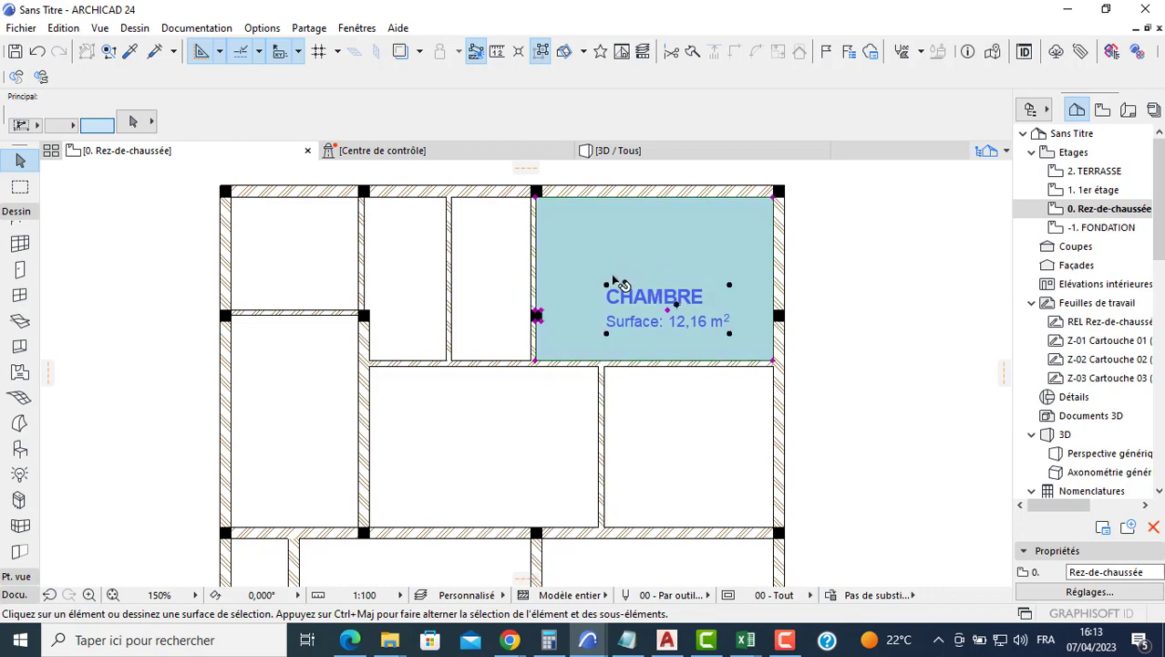
pyautogui.press('Delete')
pyautogui.moveTo(507, 343); pyautogui.dragTo(550, 328, button='middle')
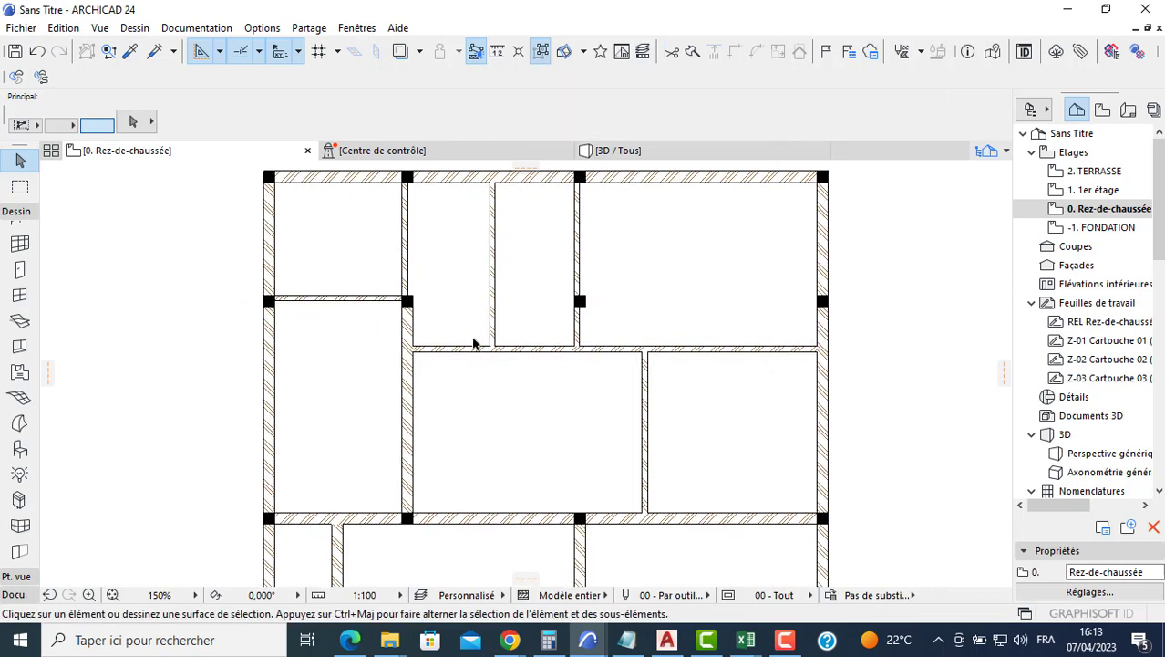
pyautogui.moveTo(452, 237); pyautogui.dragTo(491, 250, button='middle')
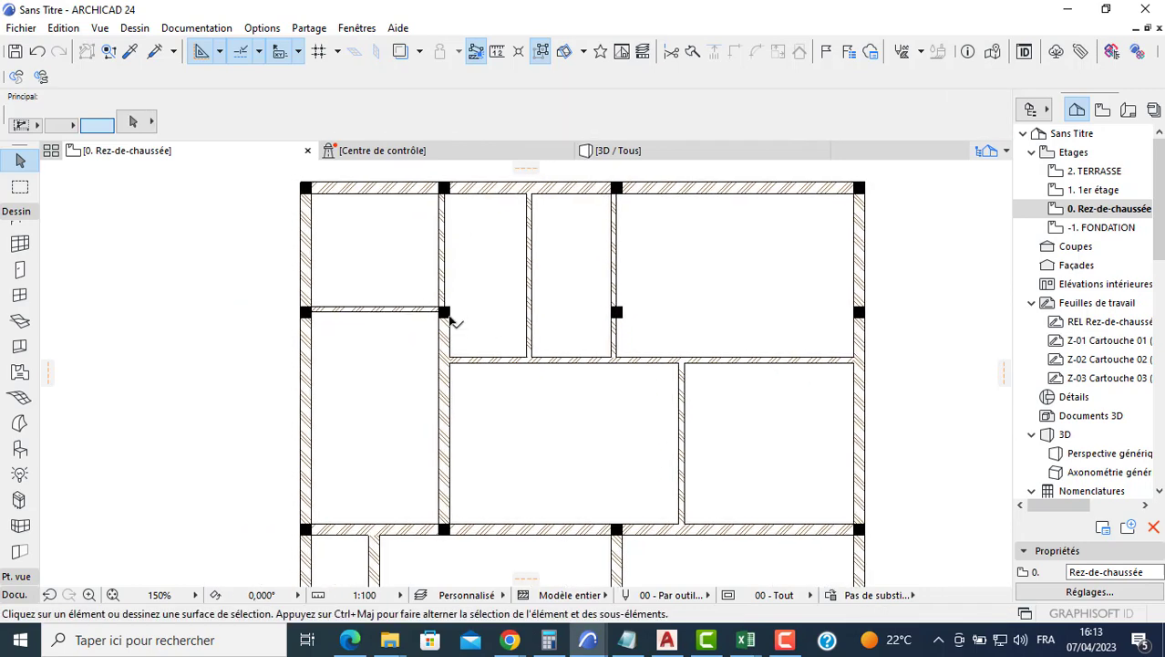
pyautogui.click(497, 366)
pyautogui.press('Delete')
# Draw a wall about 1,5 m long against the upper exterior wall, from the new partition to the line B column.
pyautogui.scroll(3, 23, 255)
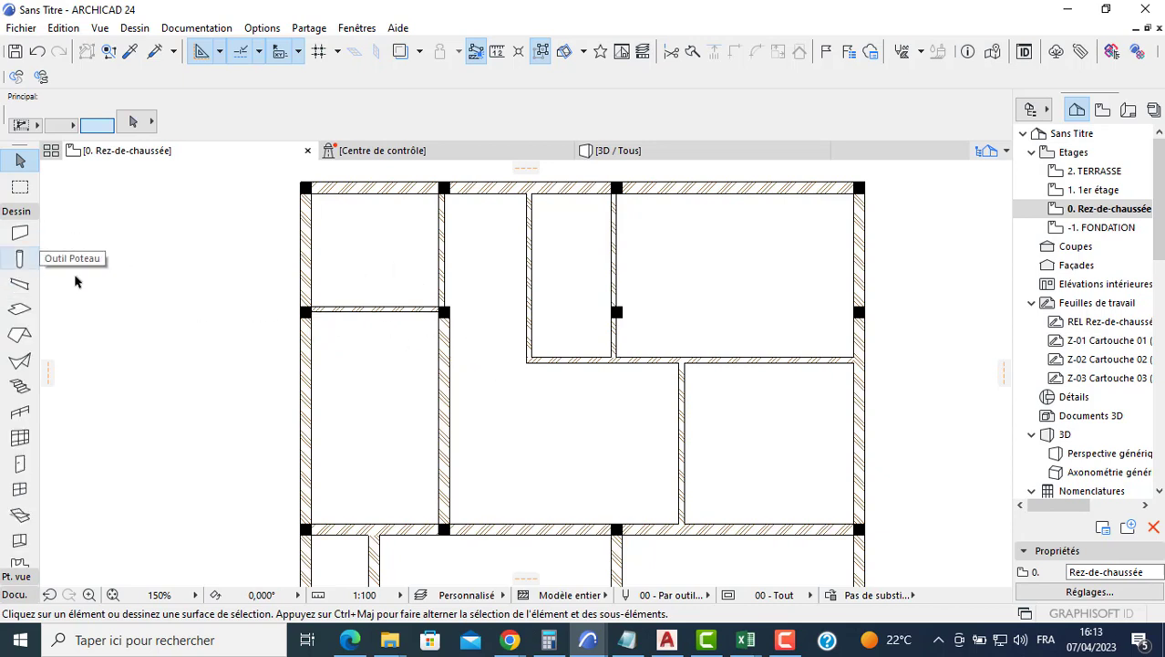
pyautogui.click(18, 235)
pyautogui.scroll(4, 507, 200)
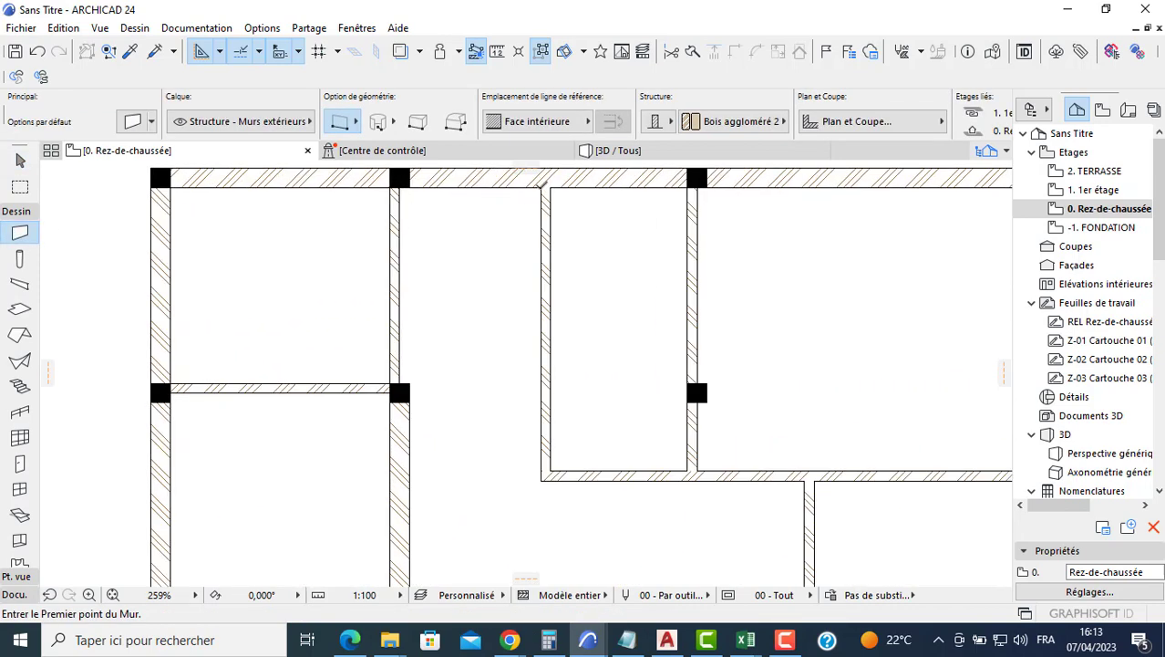
pyautogui.click(542, 188)
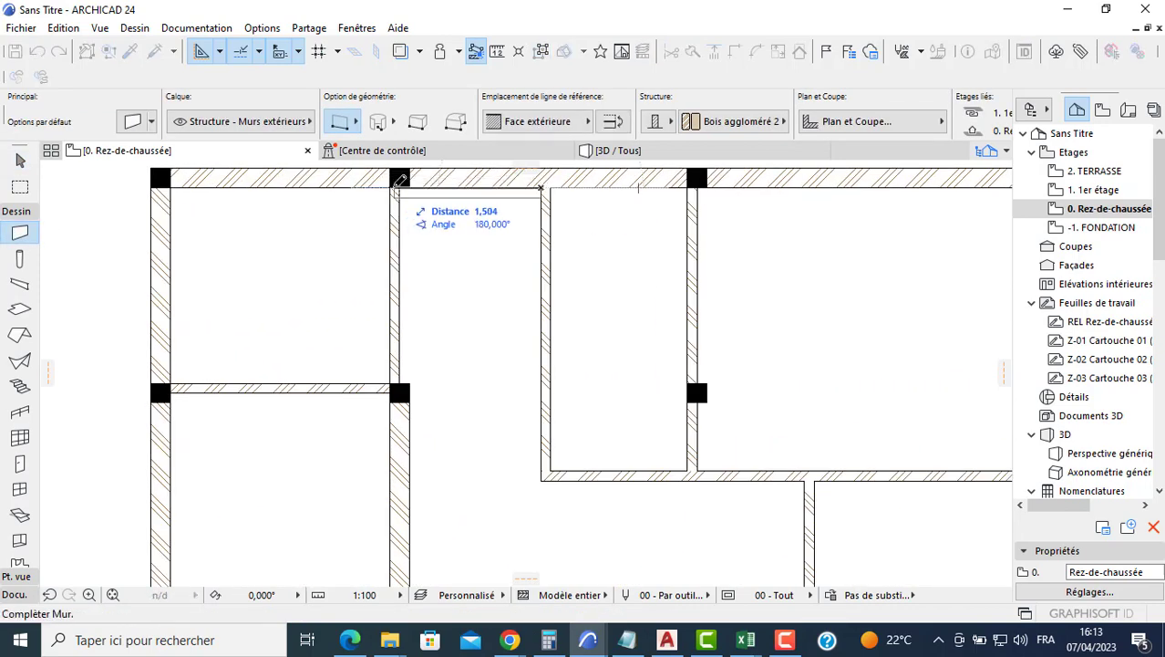
pyautogui.click(400, 187)
pyautogui.press('Escape')
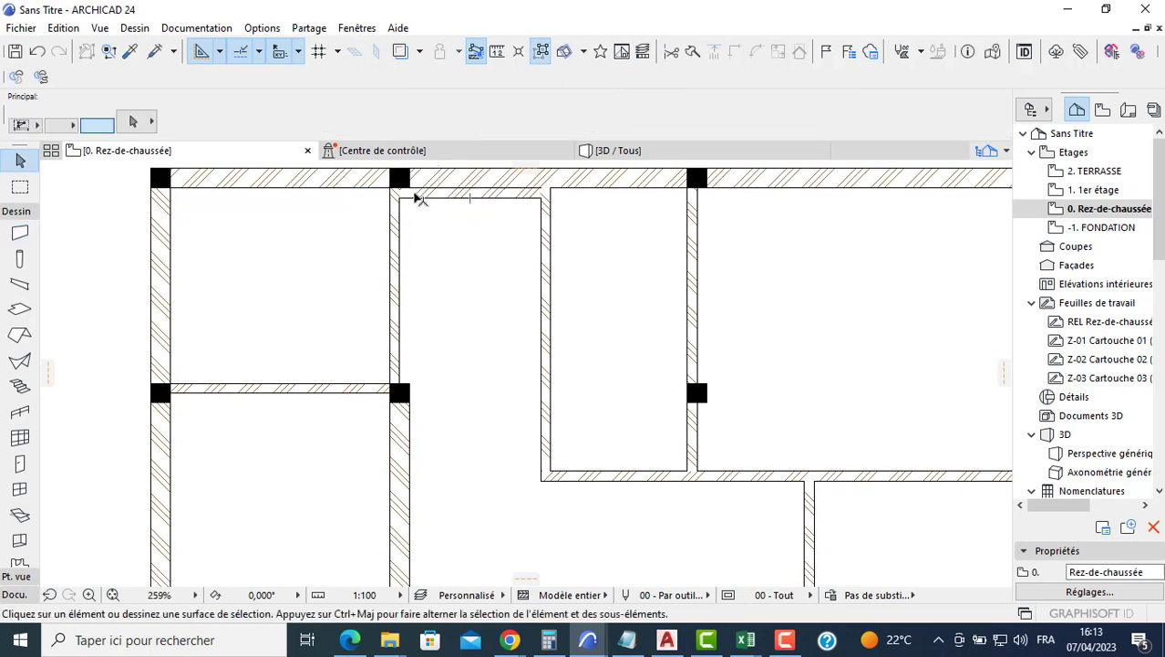
# Move the new short wall 1 m away from the exterior wall to close off a small room.
pyautogui.click(415, 199)
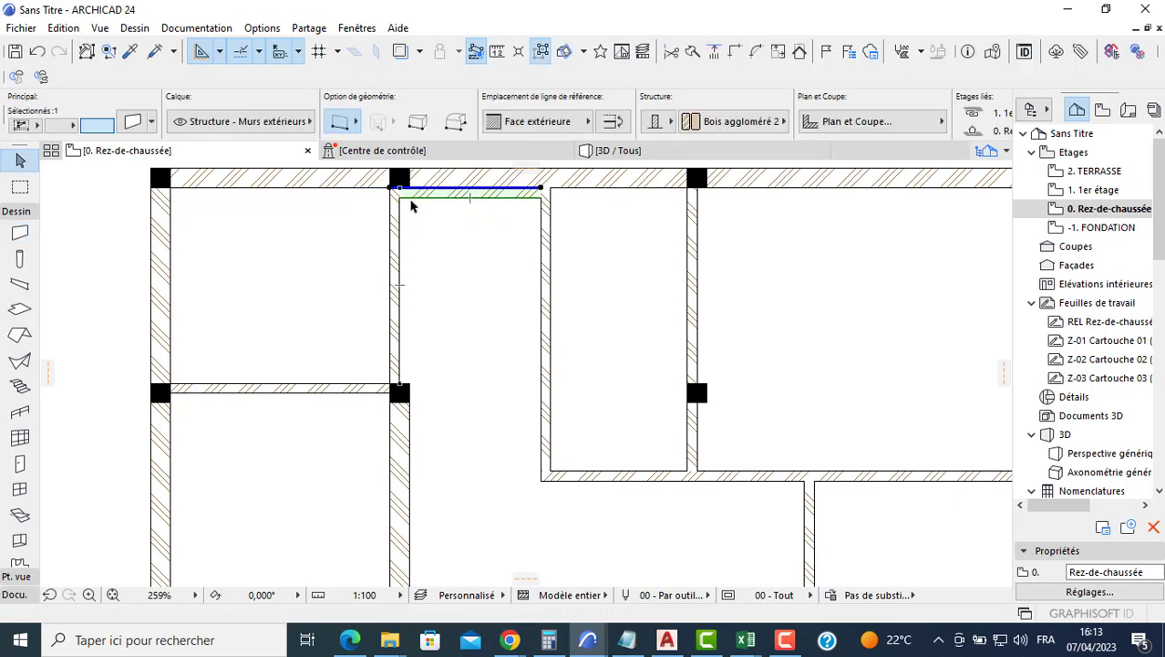
pyautogui.click(410, 198)
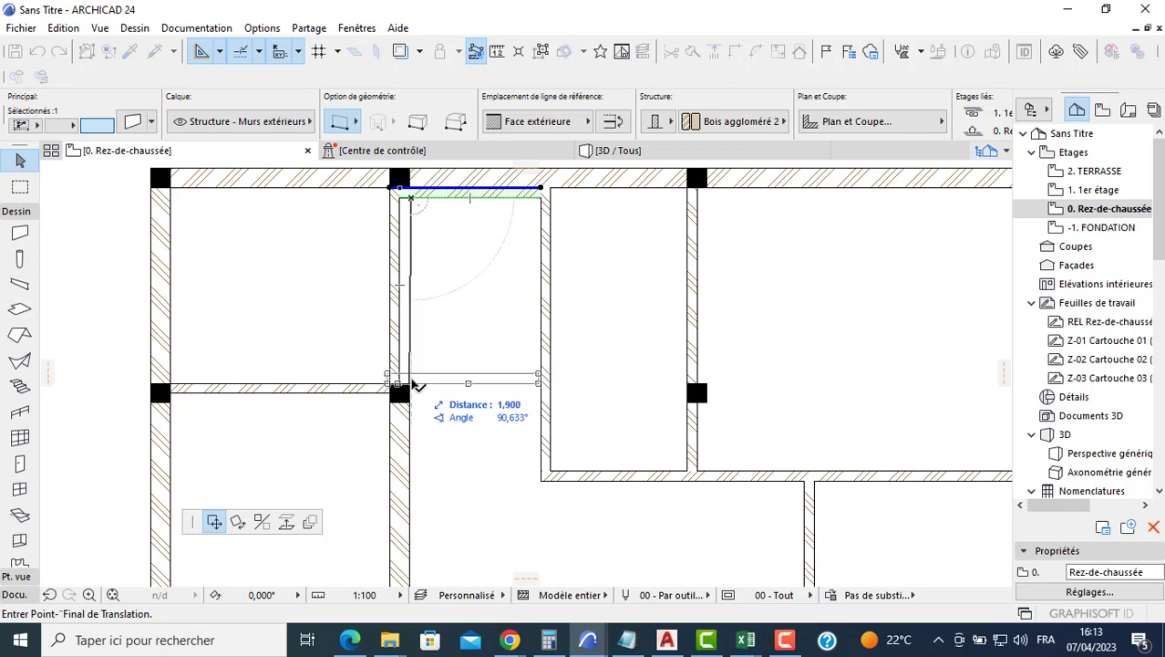
pyautogui.scroll(4, 415, 385)
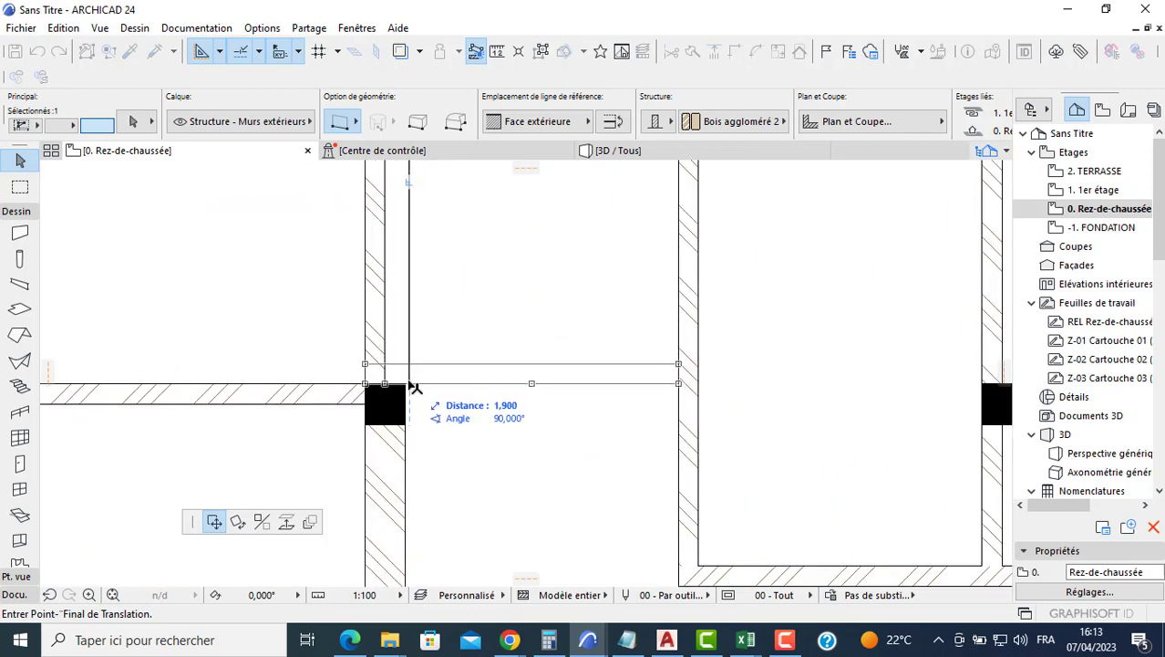
pyautogui.scroll(-4, 415, 265)
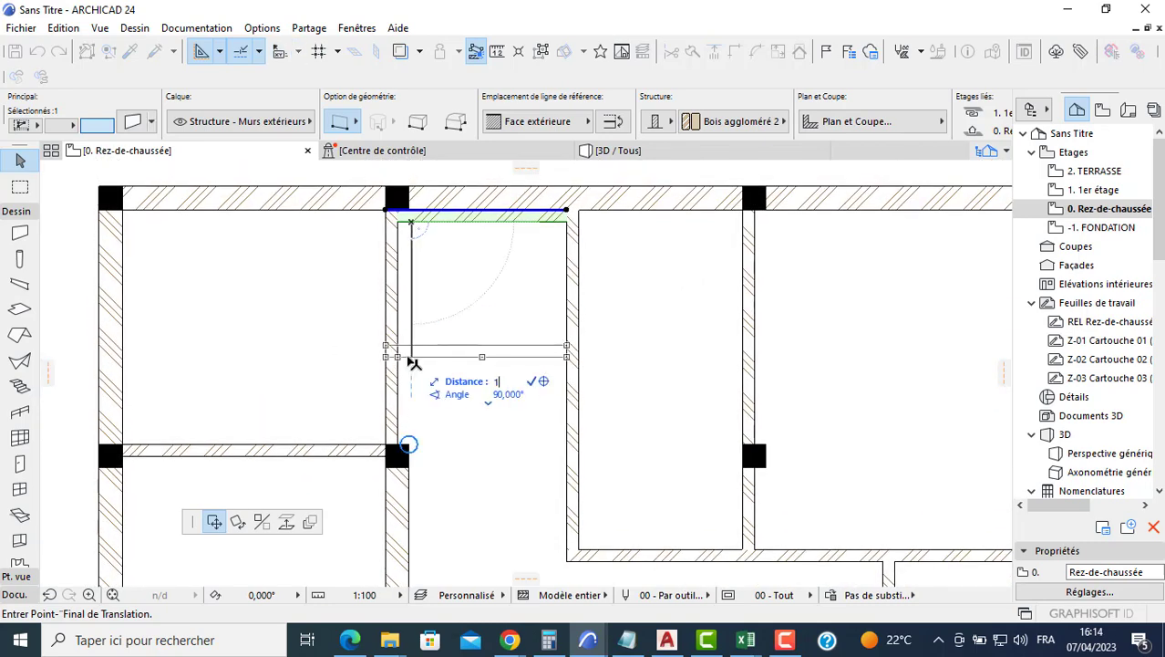
pyautogui.click(410, 362)
pyautogui.click(407, 264)
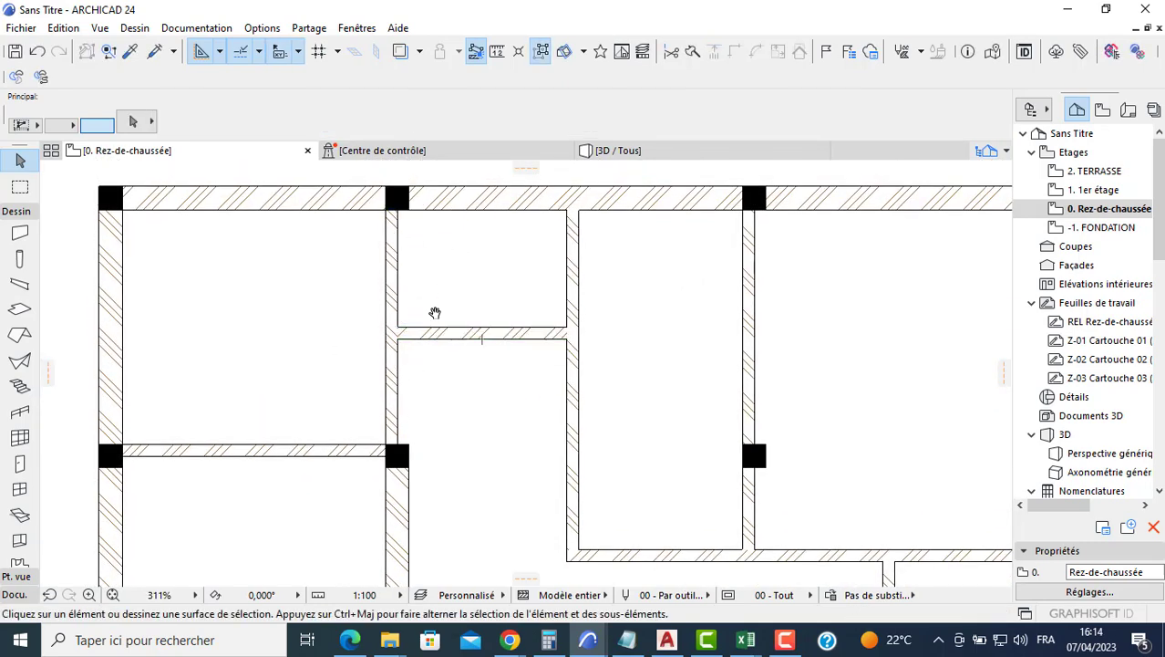
pyautogui.moveTo(435, 313); pyautogui.dragTo(440, 290, button='middle')
pyautogui.scroll(2, 393, 428)
pyautogui.scroll(-3, 367, 403)
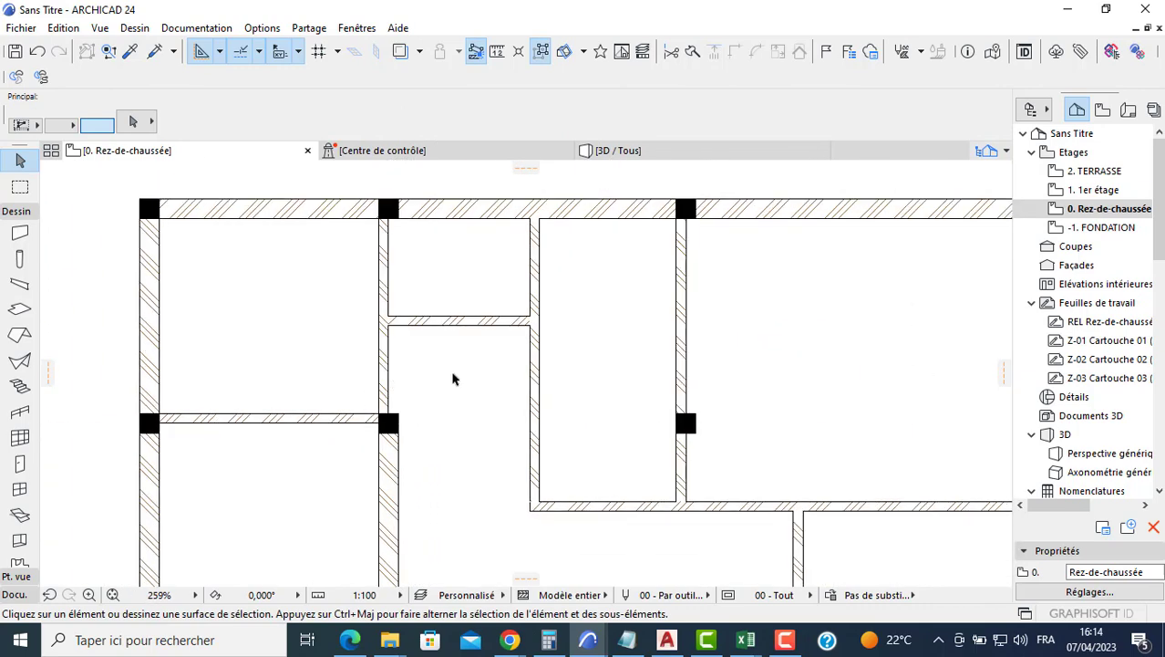
# Set the default Porte 24 hinged door to 0,85 m wide with the Style 16 leaf and the Poignée 3 handle.
pyautogui.moveTo(397, 344); pyautogui.dragTo(410, 316, button='middle')
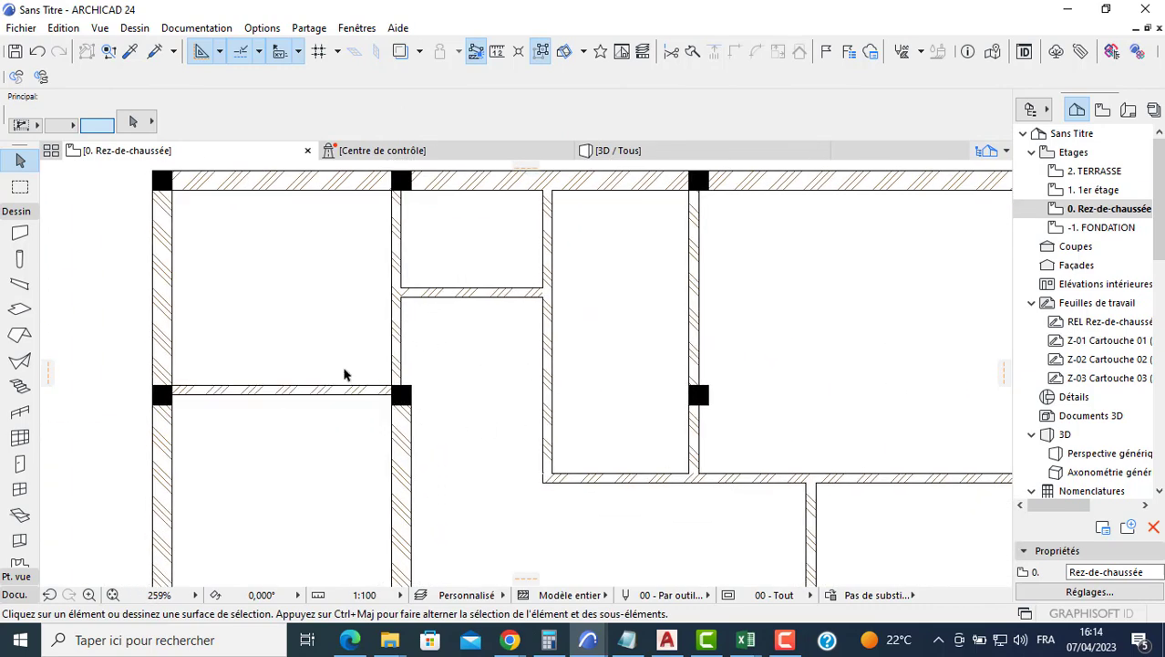
pyautogui.click(14, 471)
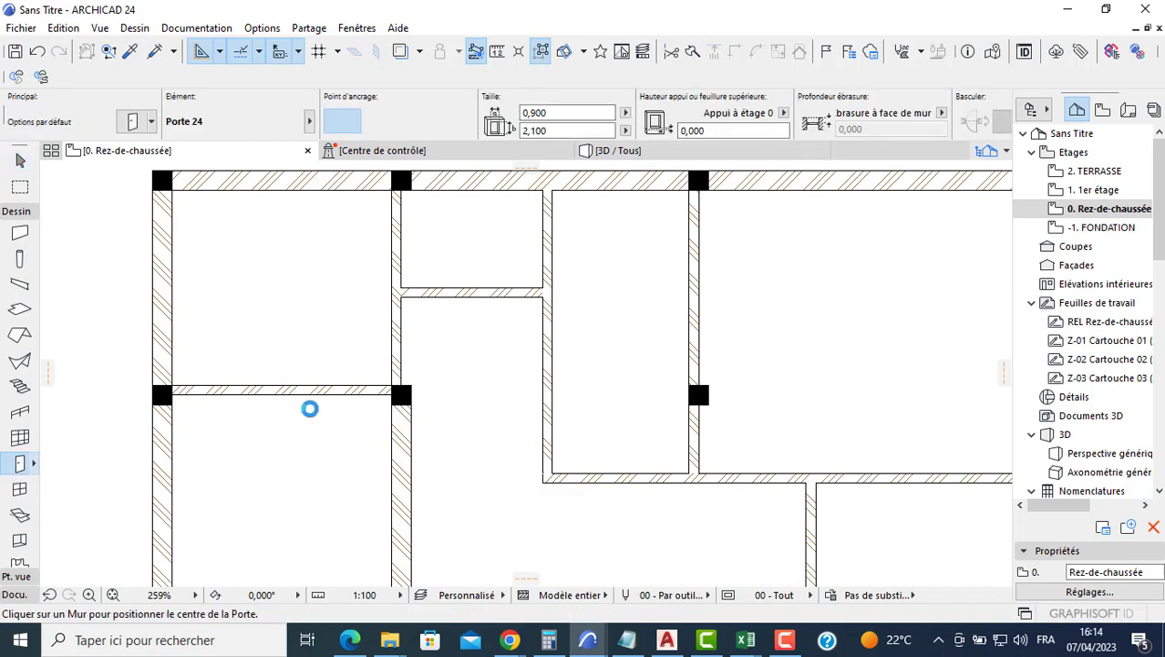
pyautogui.hotkey('ctrl', 't')
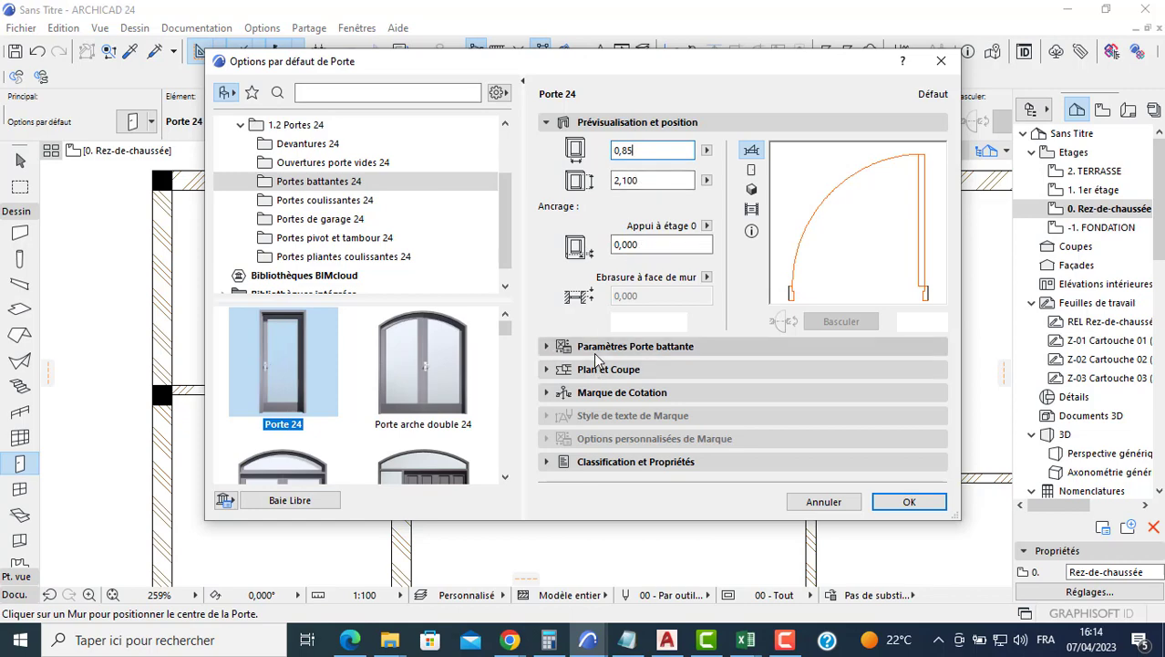
pyautogui.click(597, 347)
pyautogui.click(644, 278)
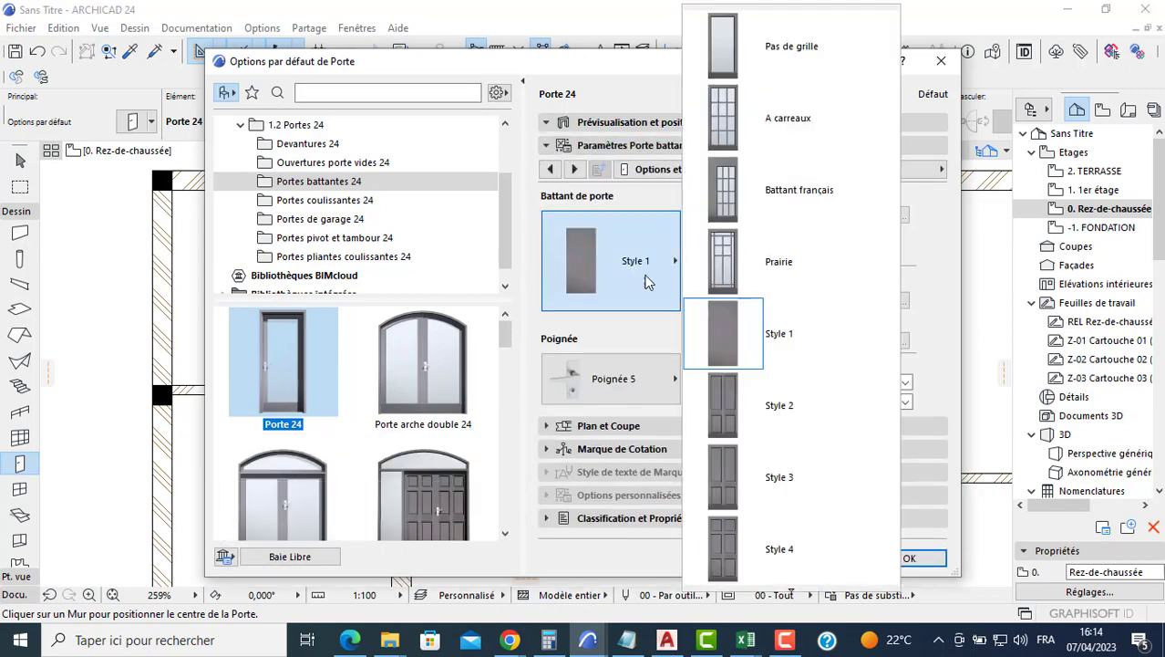
pyautogui.scroll(-4, 798, 573)
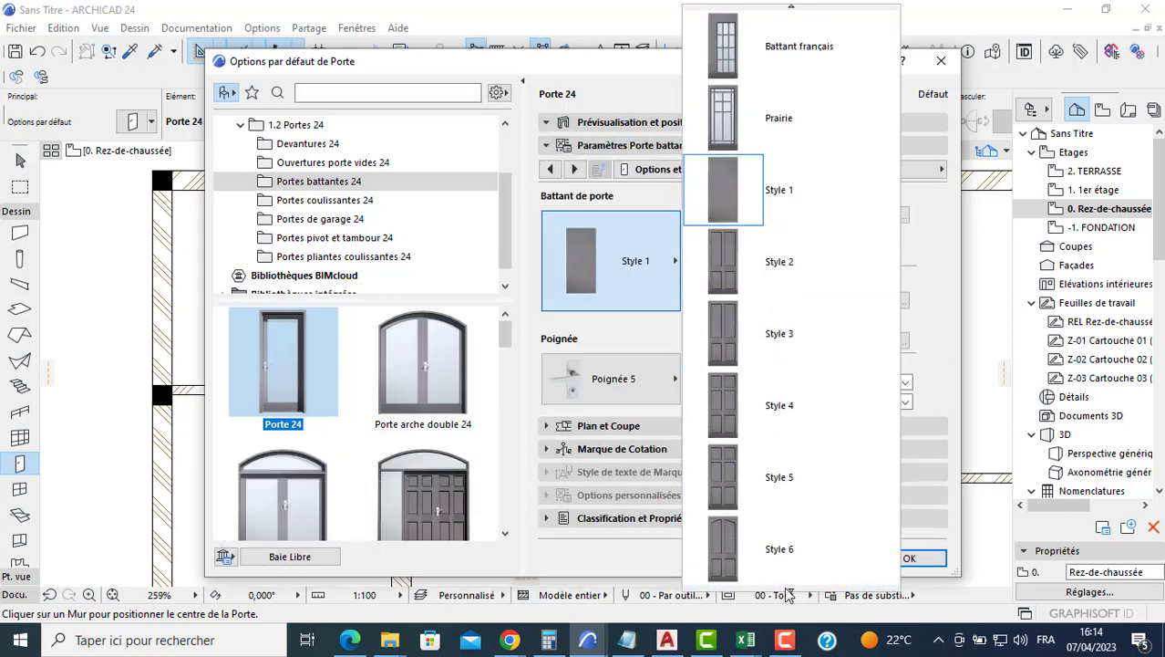
pyautogui.click(764, 540)
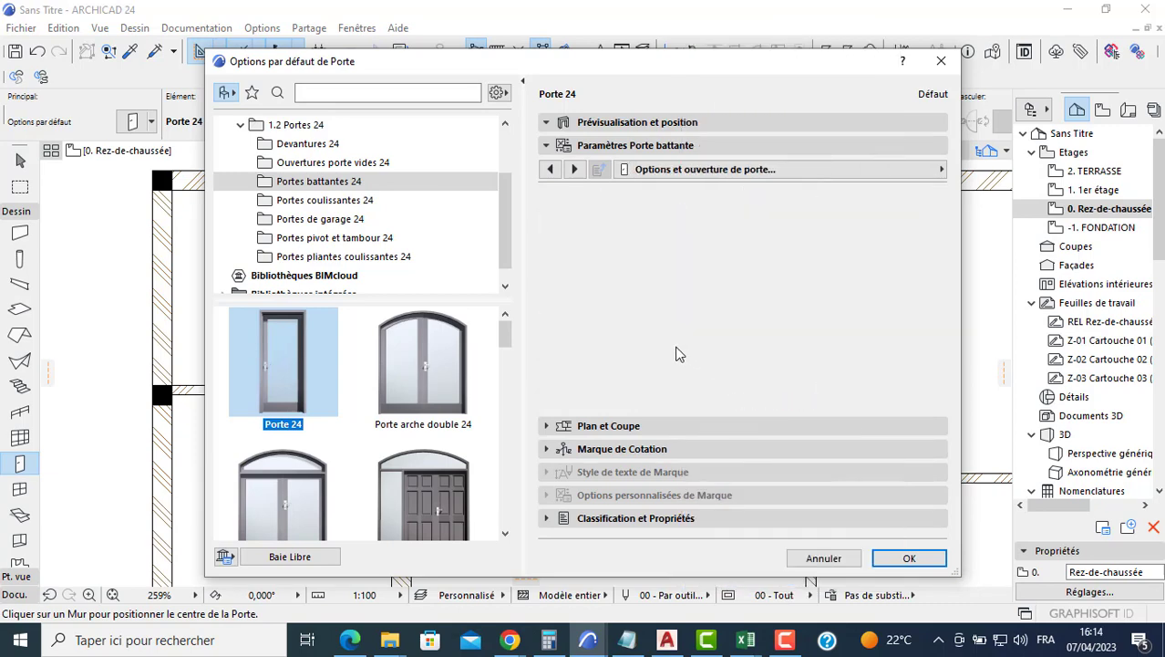
pyautogui.click(653, 383)
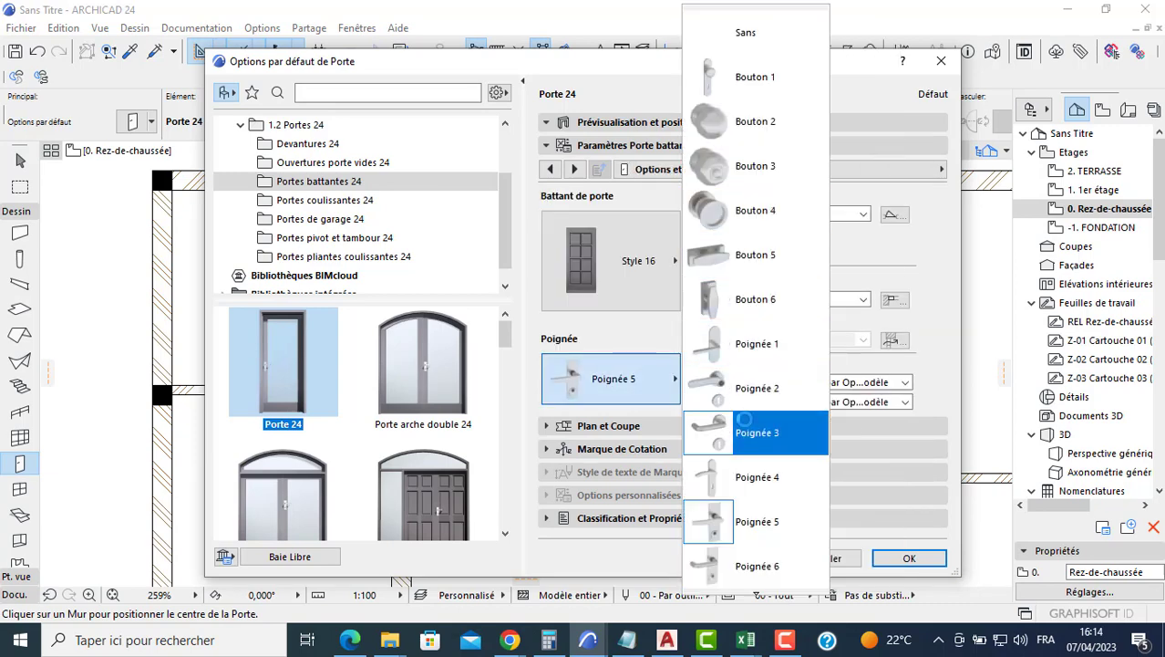
pyautogui.click(748, 432)
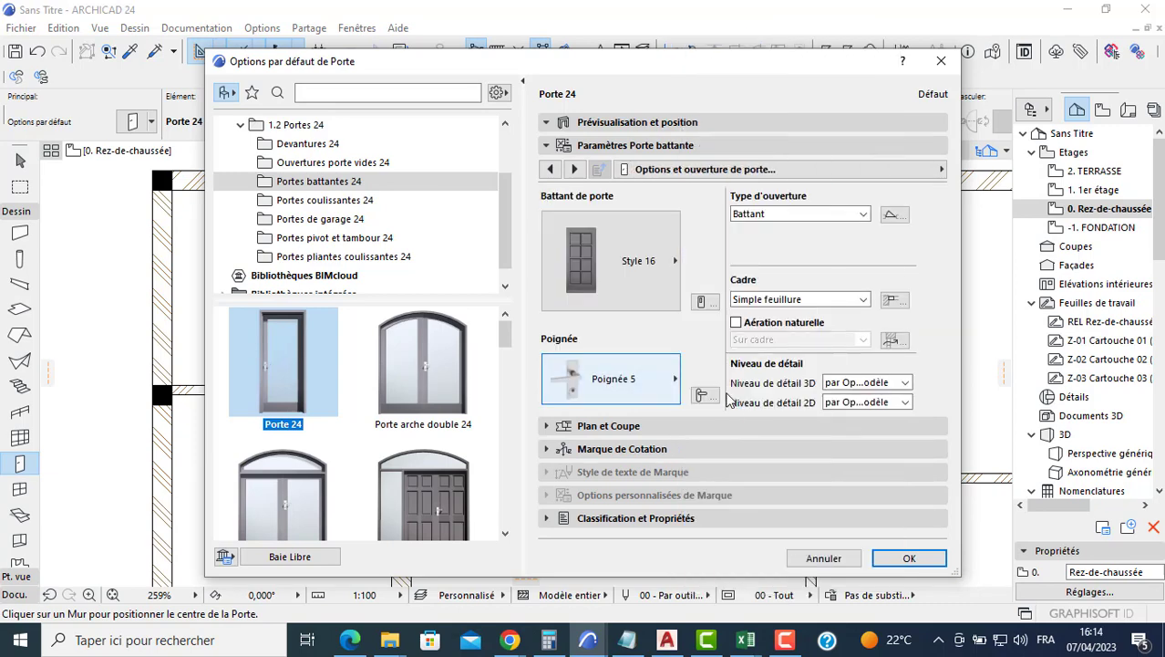
# Review the door's frame, exterior casing and interior casing settings, and accept the door defaults.
pyautogui.click(638, 170)
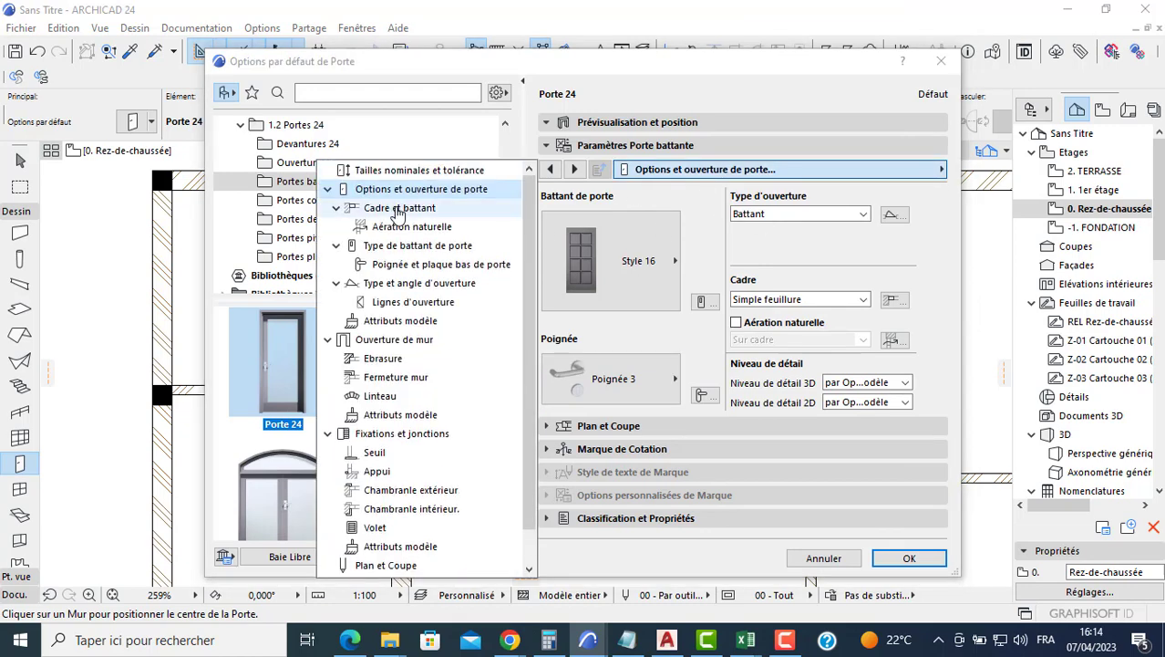
pyautogui.click(399, 209)
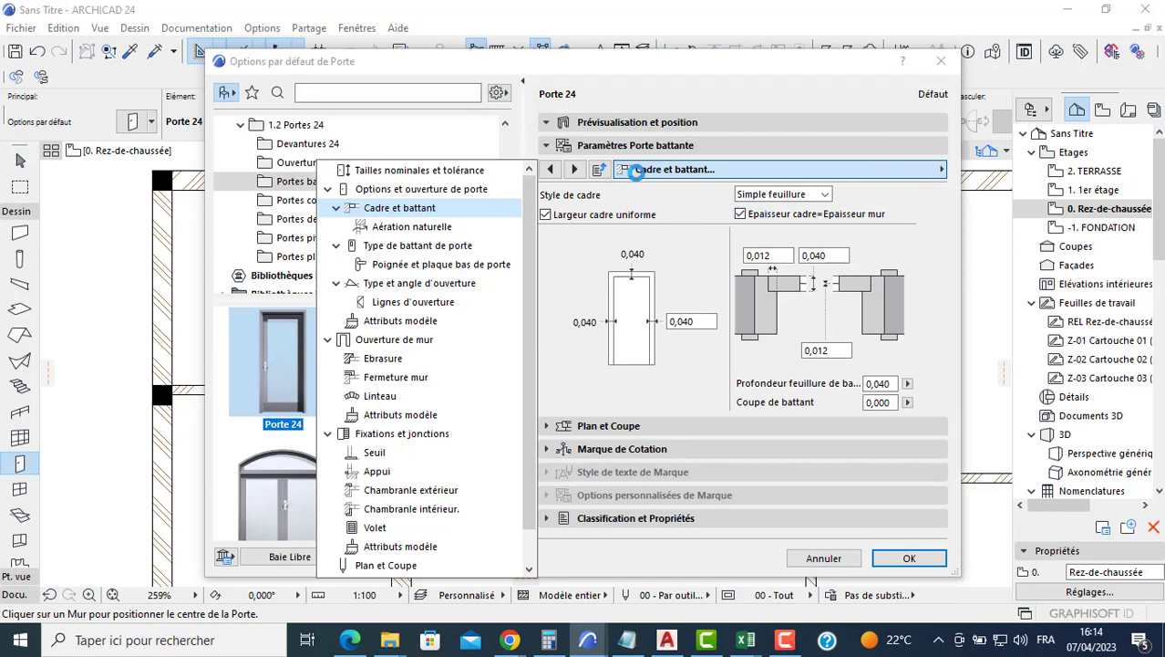
pyautogui.click(434, 493)
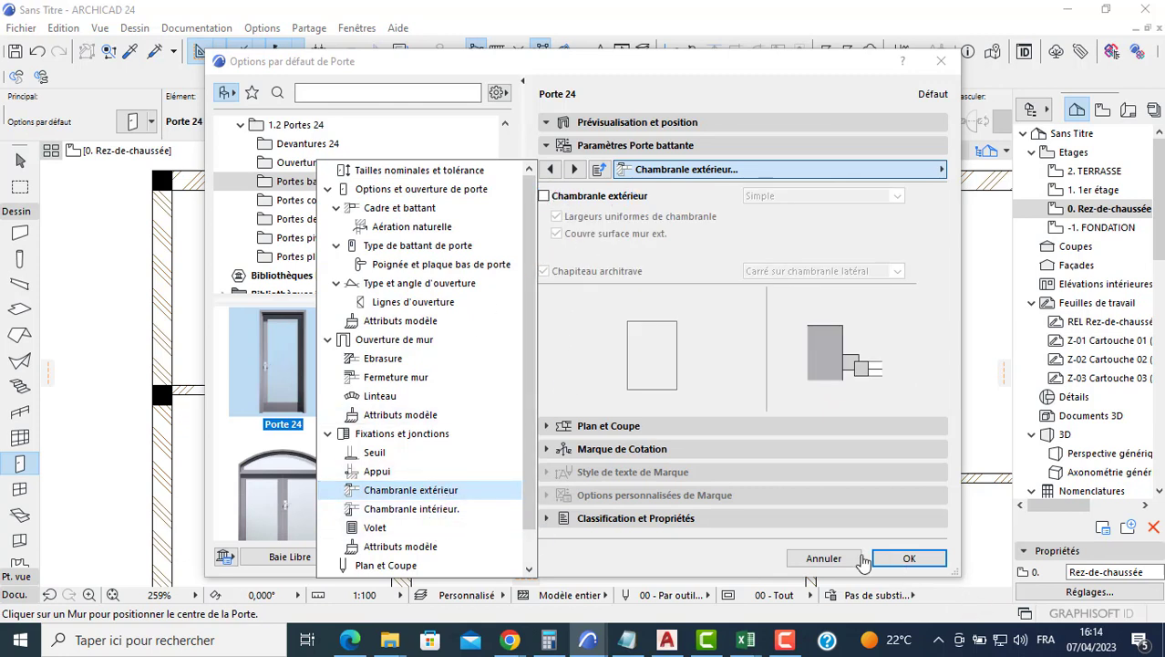
pyautogui.click(393, 509)
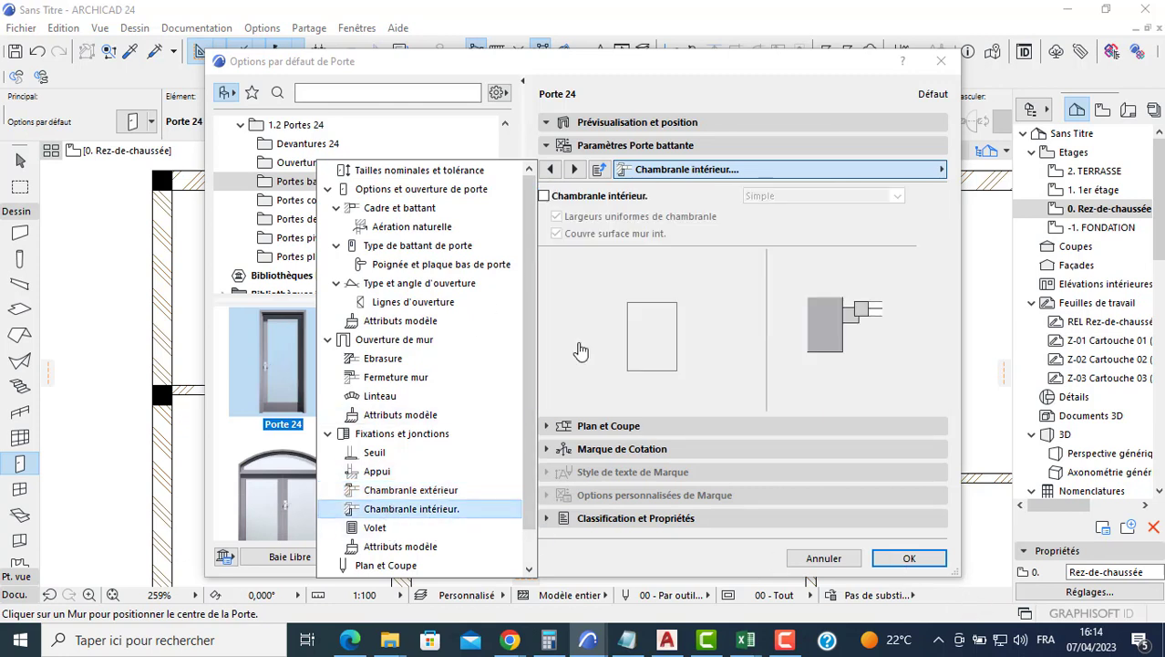
pyautogui.click(884, 551)
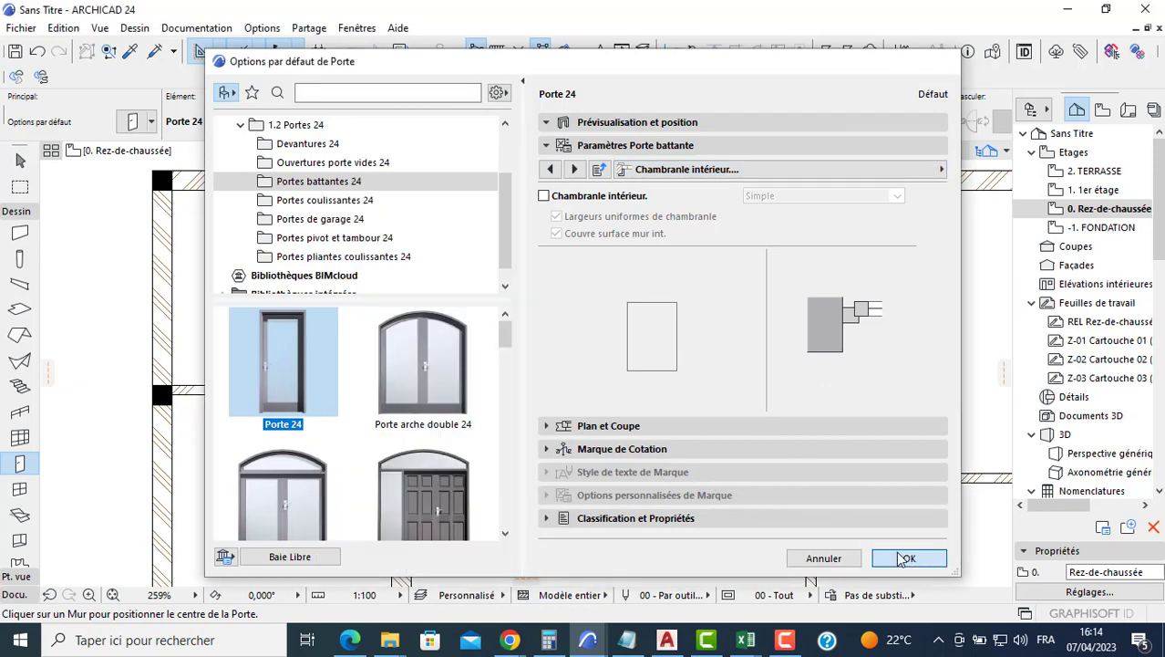
pyautogui.click(908, 560)
# Place doors in the horizontal partition beside the T-junction, opening into the upper room, and in the adjoining vertical partition, opening into the room on its right.
pyautogui.scroll(-4, 531, 342)
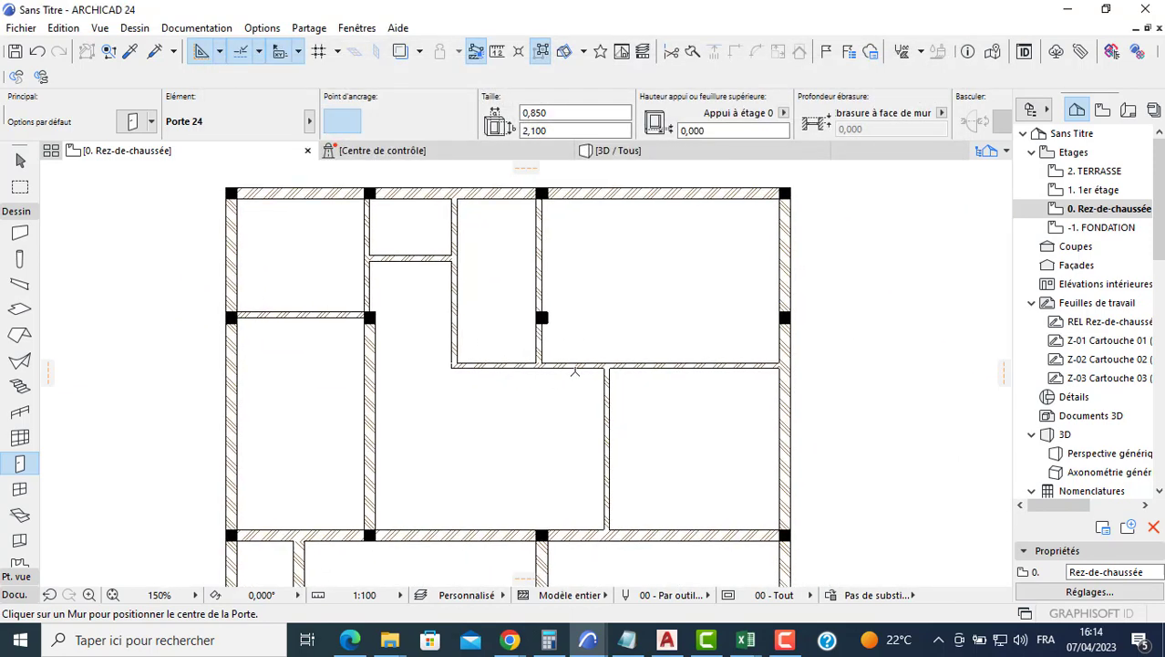
pyautogui.scroll(4, 575, 356)
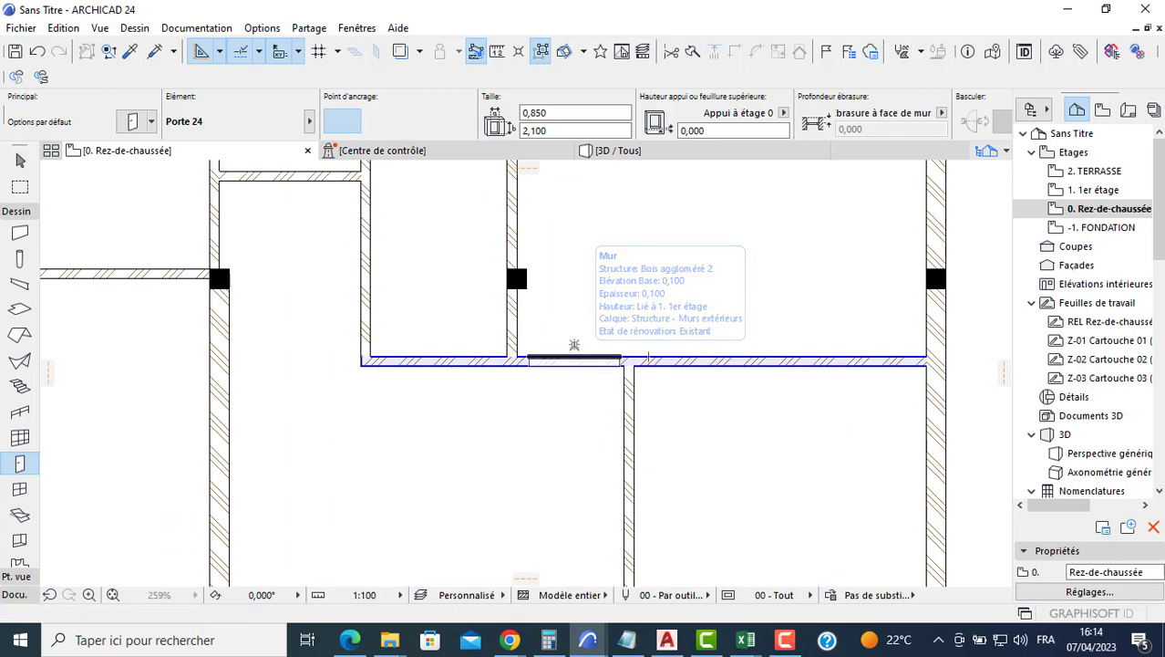
pyautogui.click(574, 353)
pyautogui.click(527, 295)
pyautogui.moveTo(617, 416); pyautogui.dragTo(573, 227, button='middle')
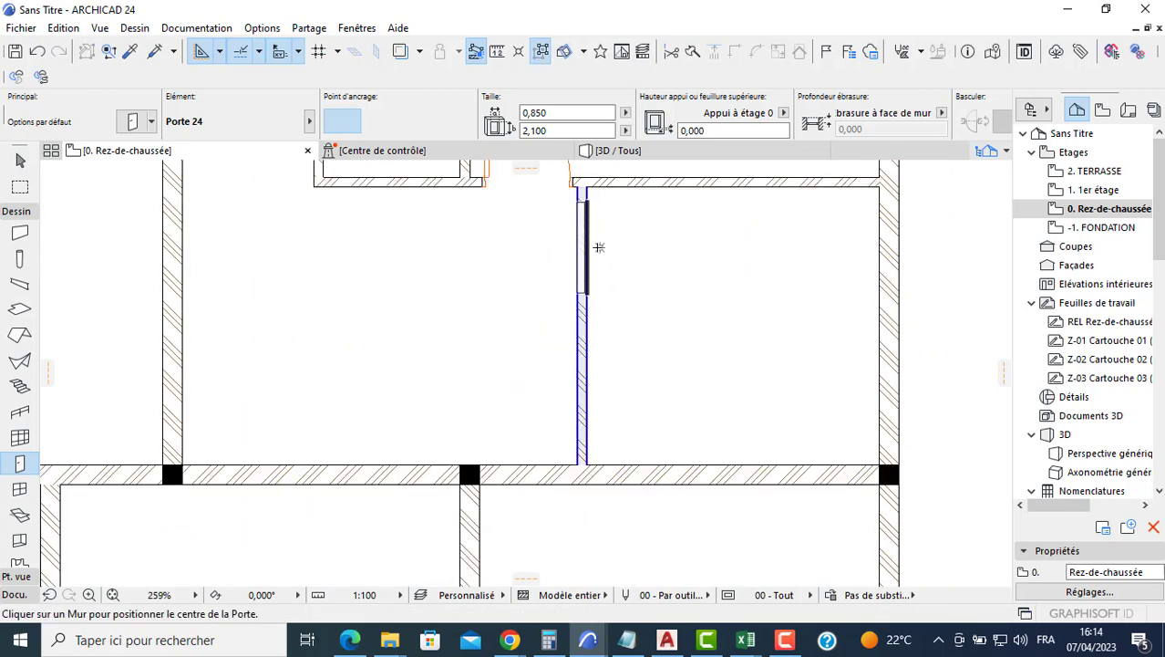
pyautogui.click(599, 243)
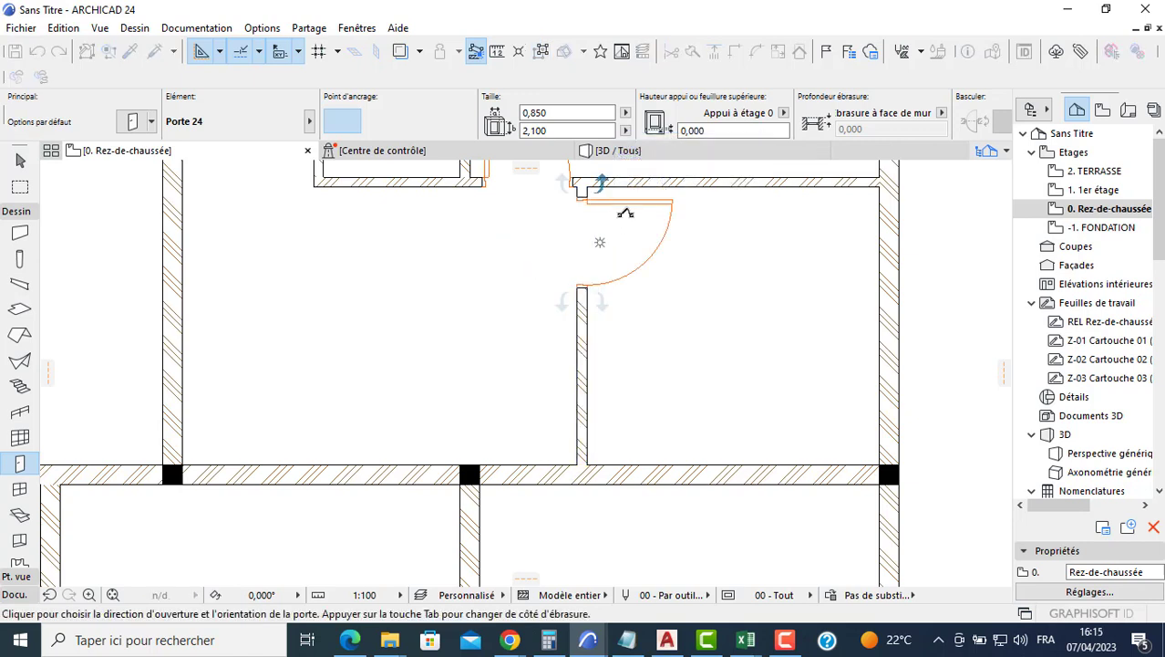
pyautogui.click(626, 206)
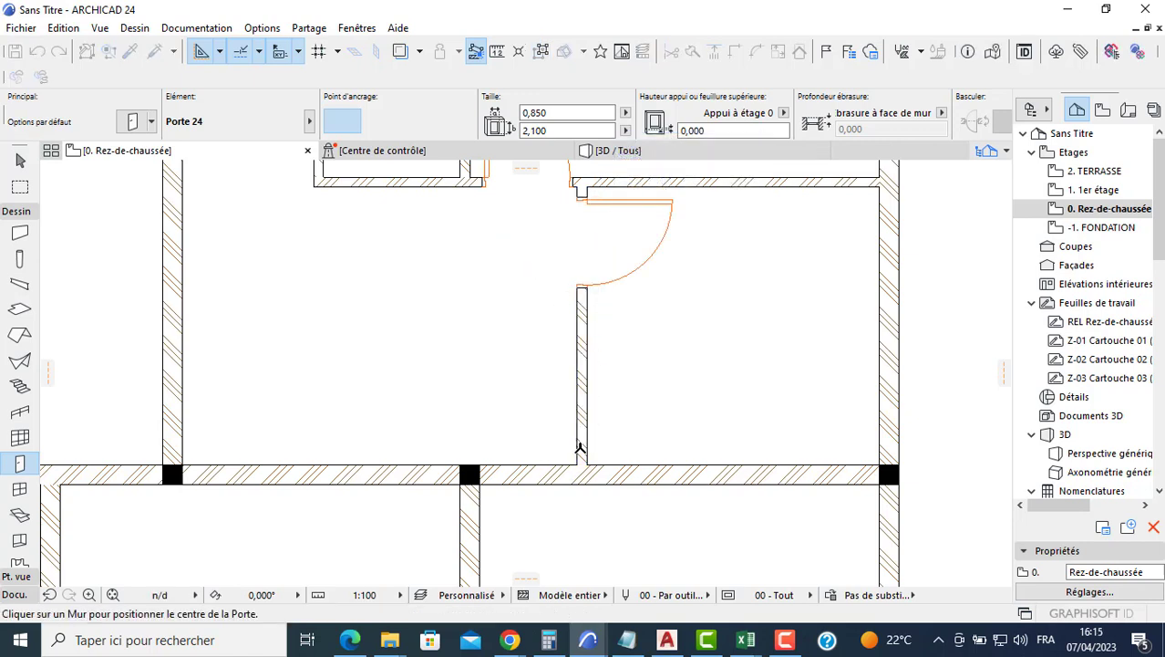
# Place two doors opening downward in the thick horizontal wall, one just right of the middle column and one between the two columns to its left.
pyautogui.click(525, 497)
pyautogui.click(499, 515)
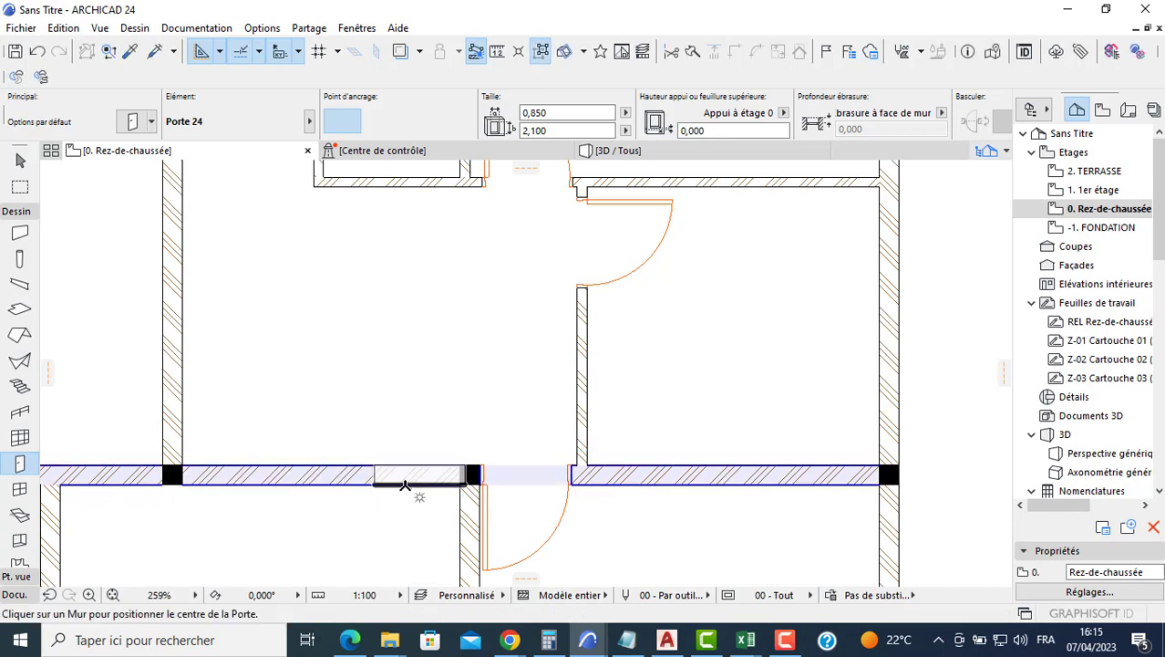
pyautogui.click(286, 475)
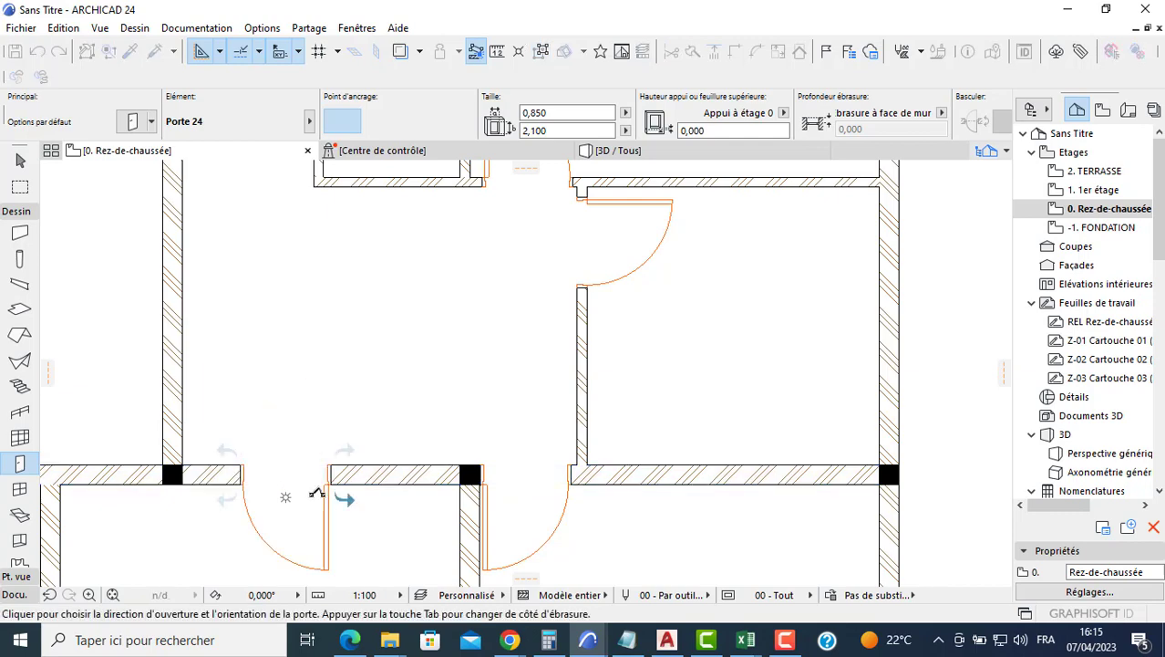
pyautogui.click(234, 489)
pyautogui.moveTo(343, 383); pyautogui.dragTo(363, 240, button='middle')
pyautogui.press('Escape')
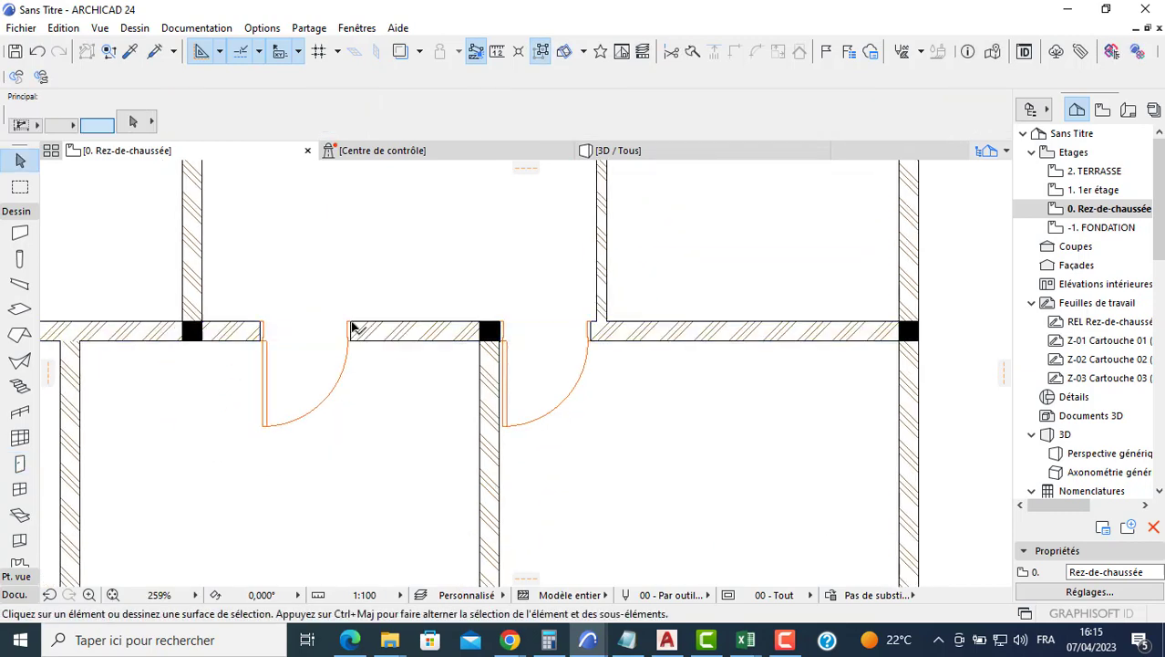
# Move the door left of the middle column against that column, and offset it 0,9 m away to the left.
pyautogui.click(348, 336)
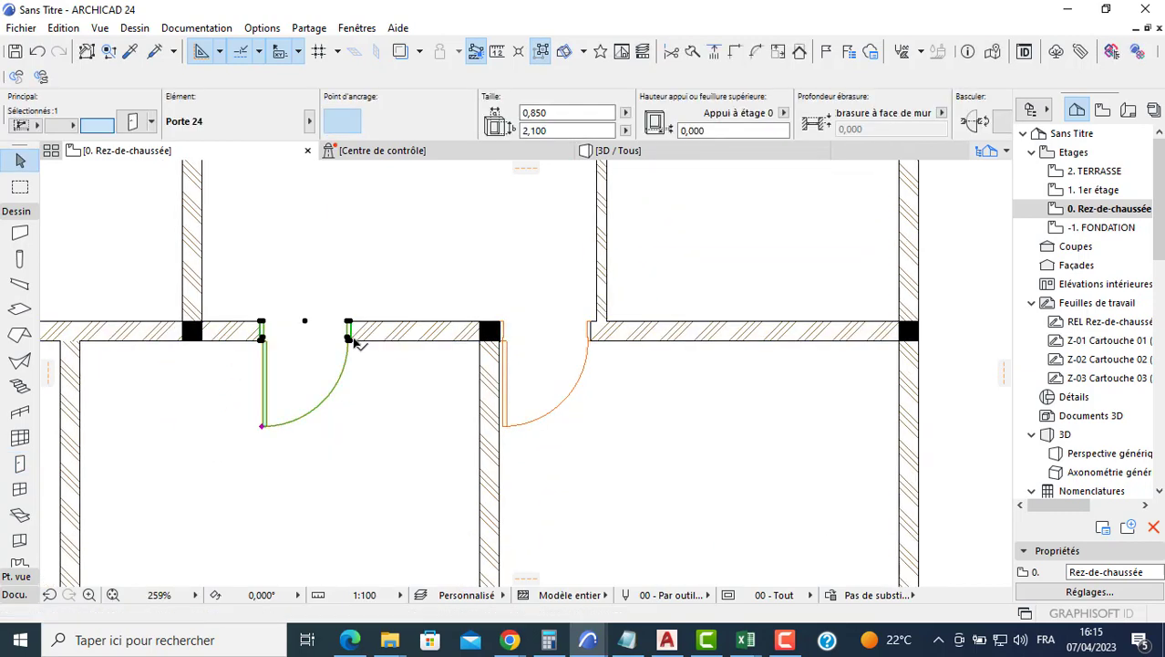
pyautogui.click(348, 339)
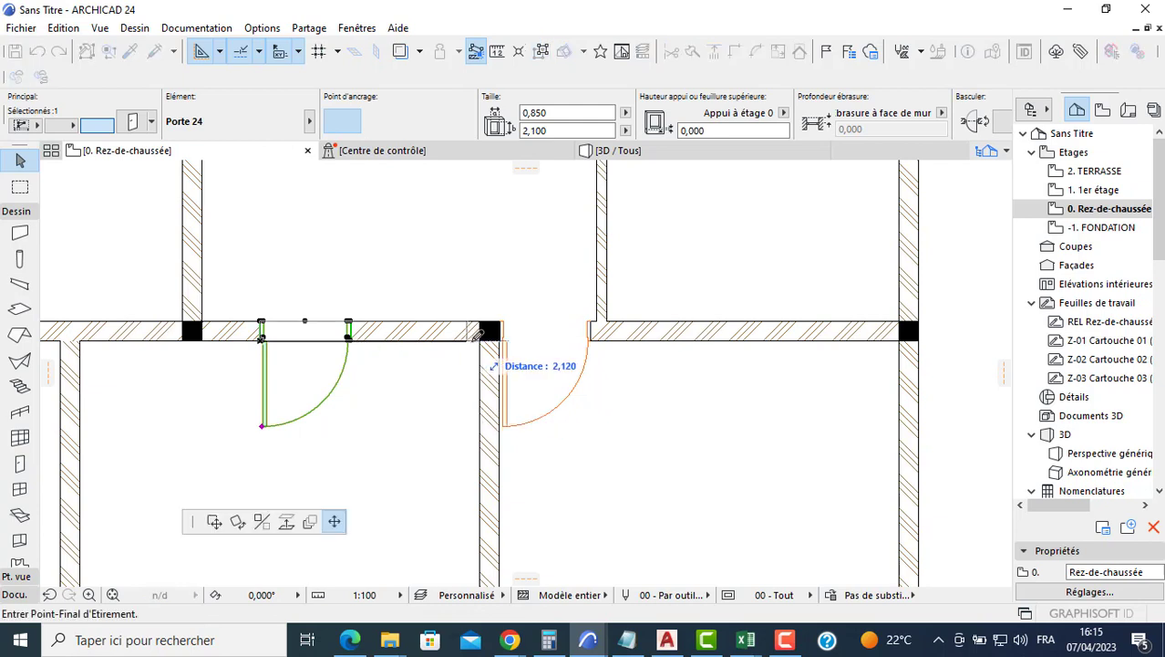
pyautogui.click(215, 520)
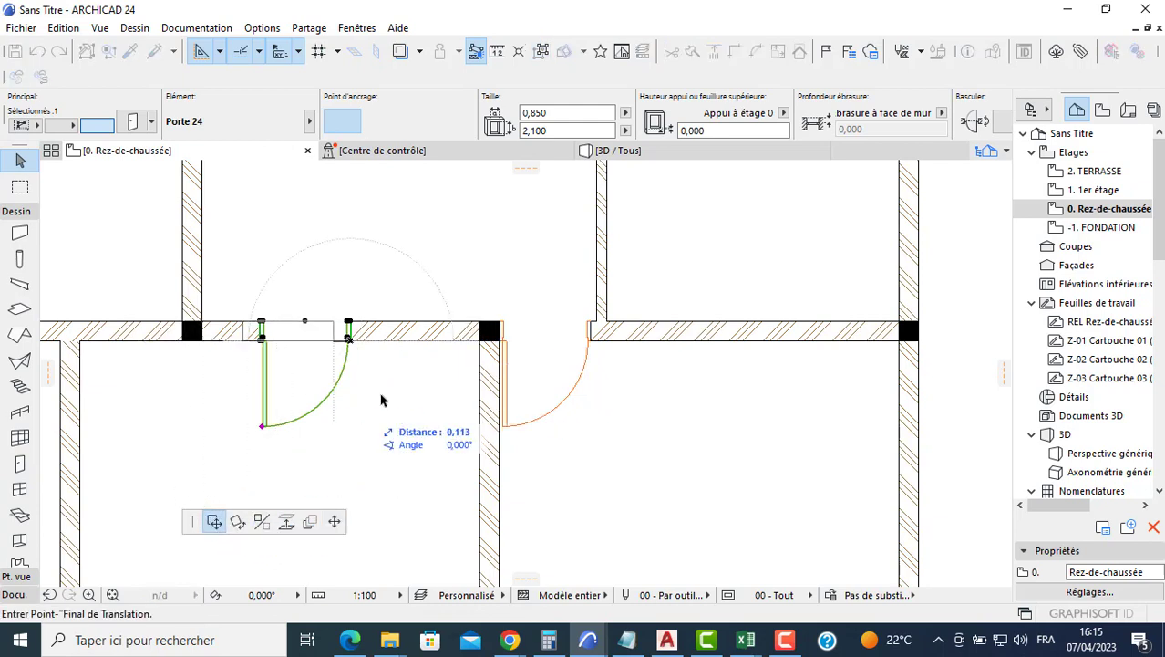
pyautogui.click(490, 347)
pyautogui.click(479, 338)
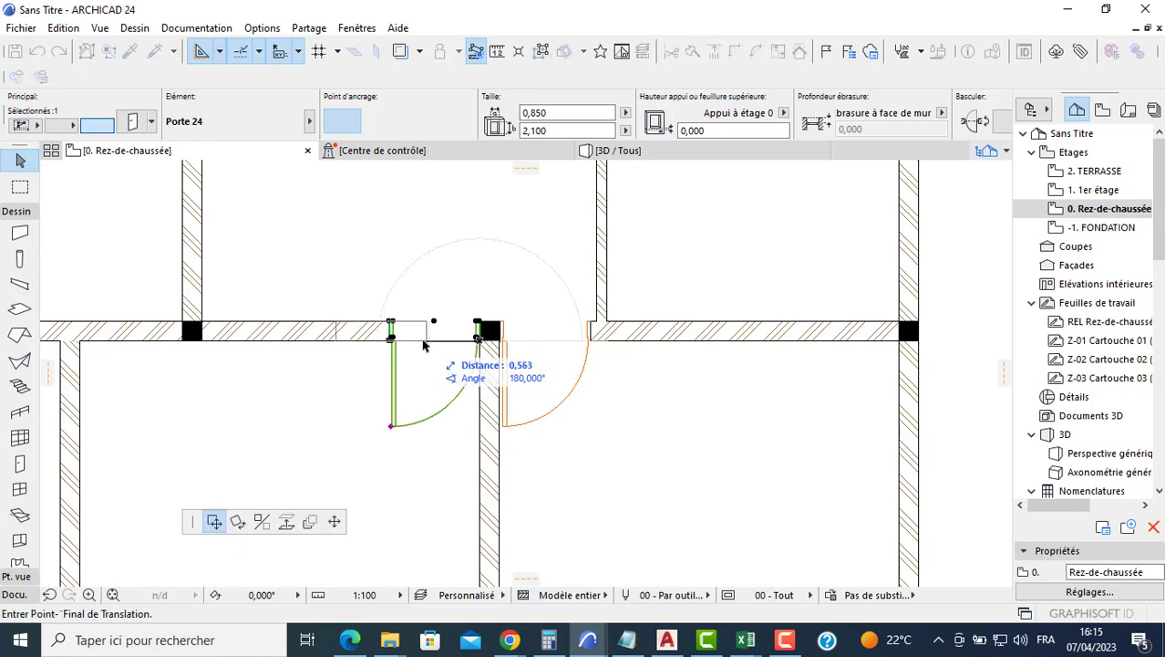
pyautogui.write('0,')
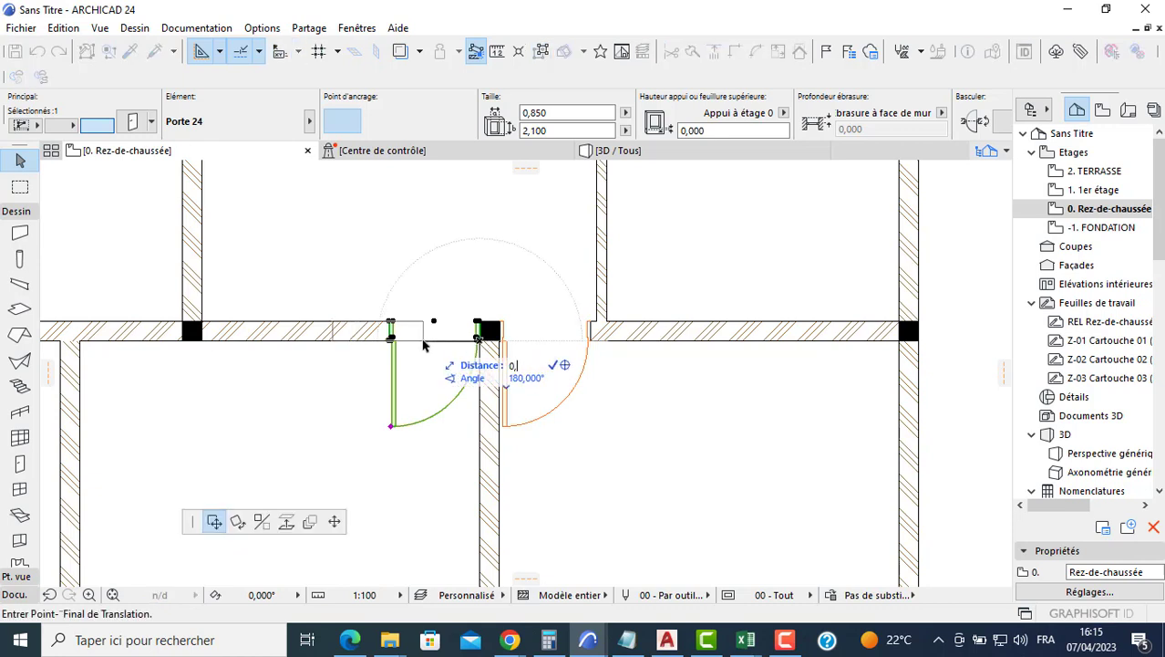
pyautogui.write('9')
pyautogui.press('Return')
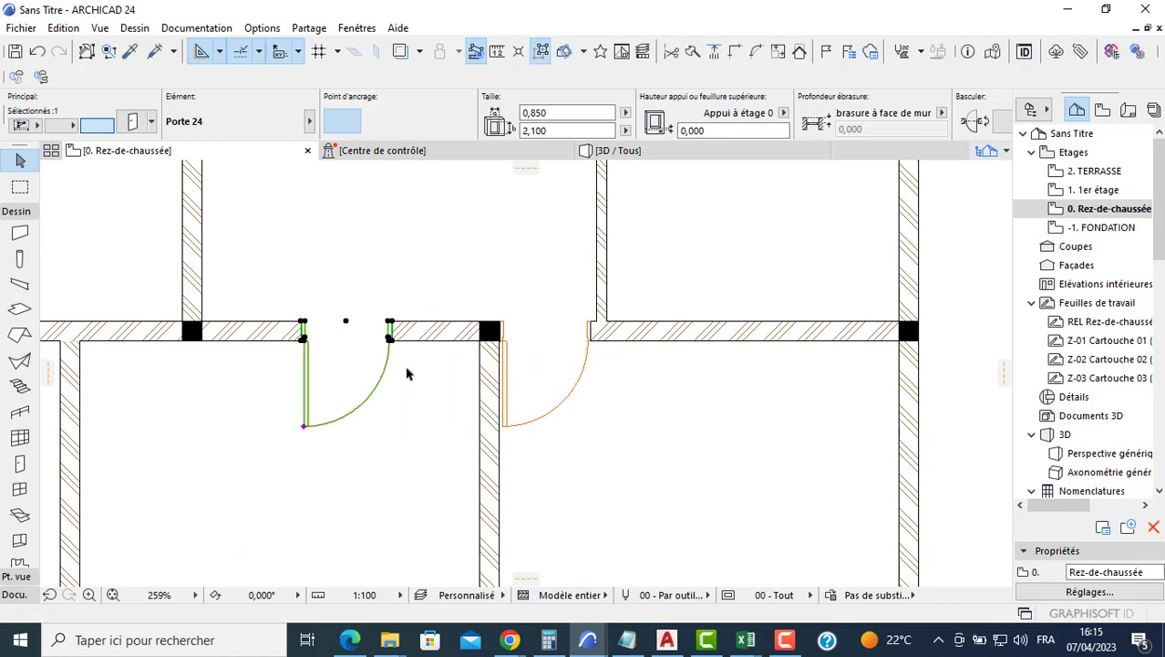
# Align the door right of the middle column with the column's face, and offset it 0,1 m to the right.
pyautogui.click(524, 370)
pyautogui.scroll(4, 511, 334)
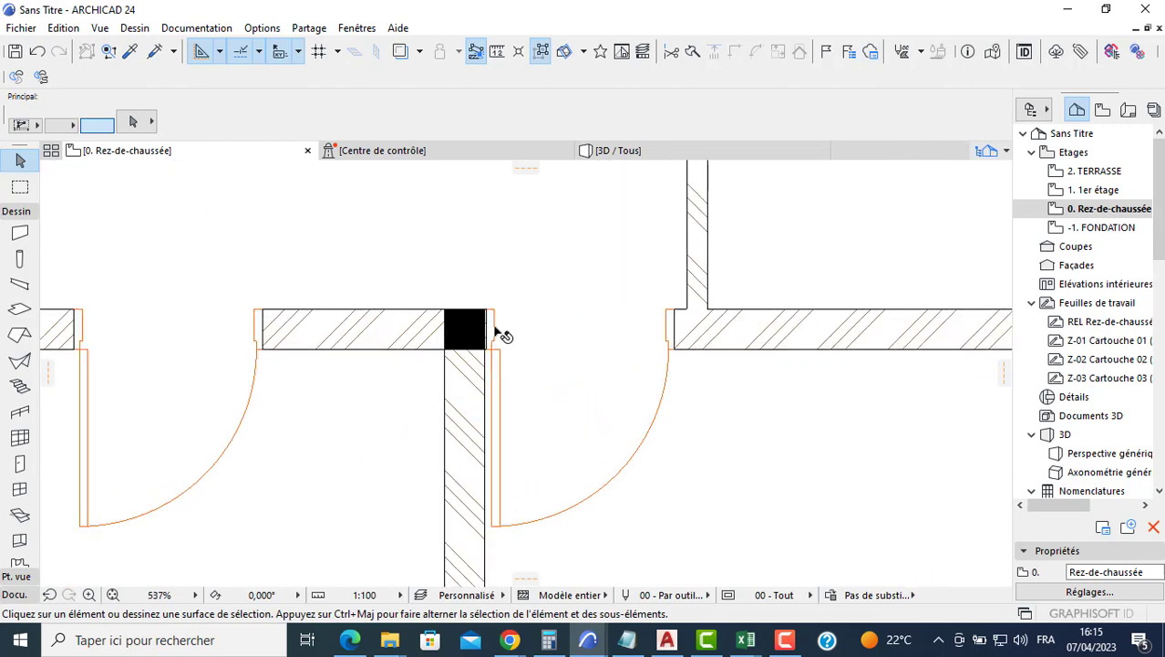
pyautogui.click(504, 335)
pyautogui.scroll(6, 520, 361)
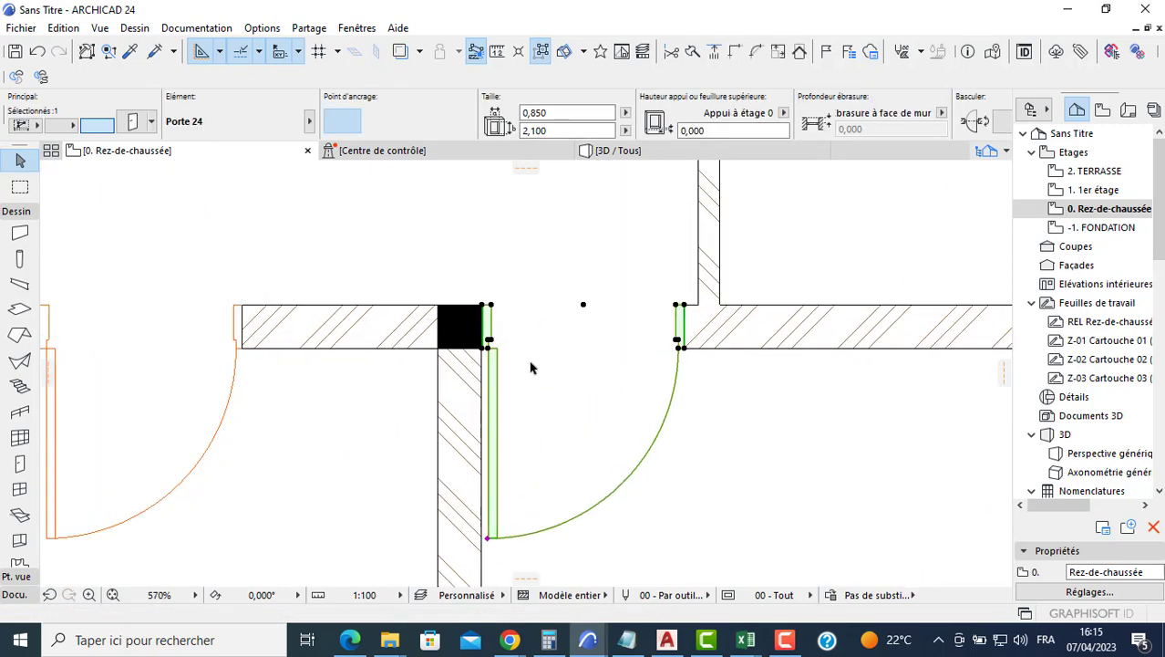
pyautogui.click(446, 333)
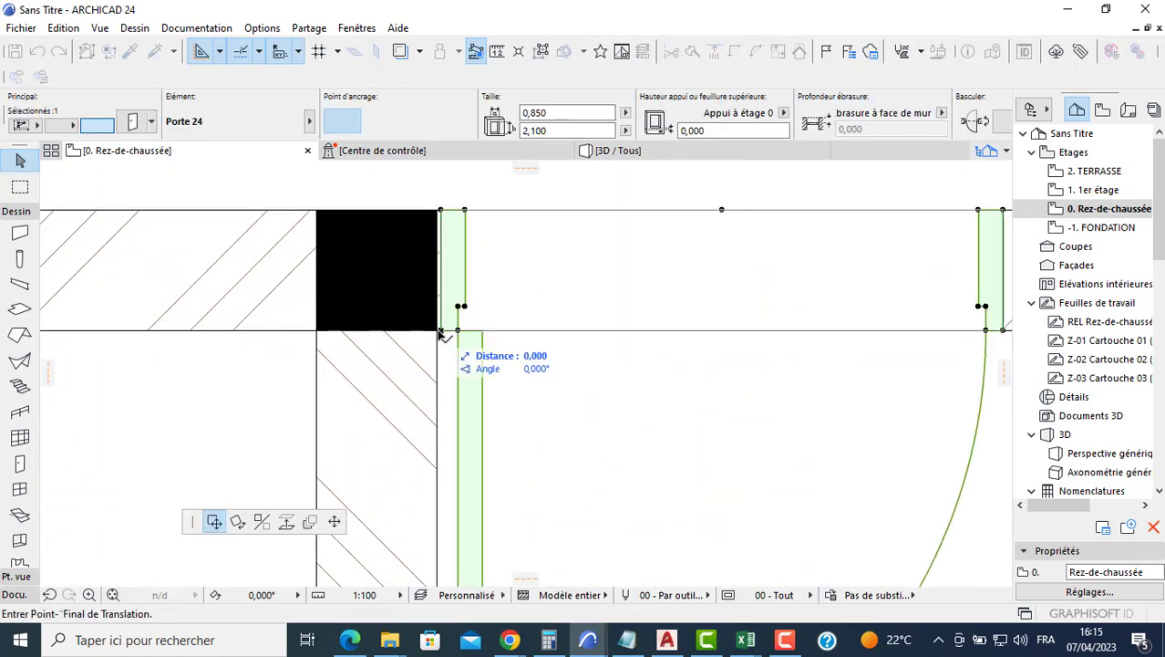
pyautogui.scroll(4, 443, 334)
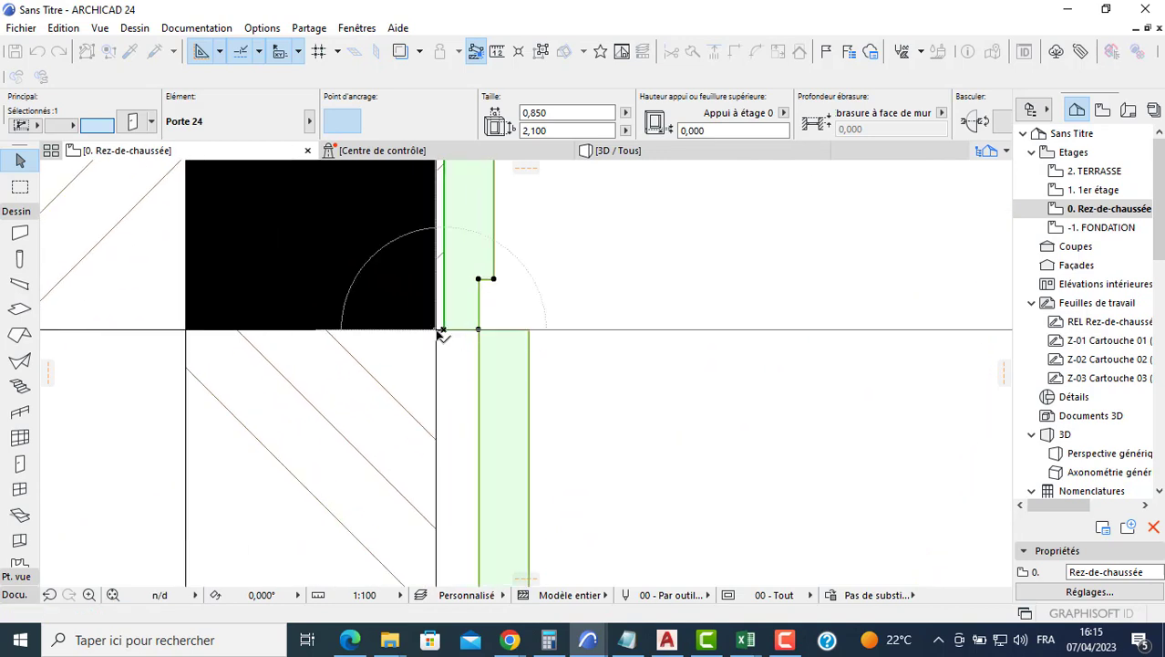
pyautogui.click(441, 334)
pyautogui.click(437, 331)
pyautogui.write('0')
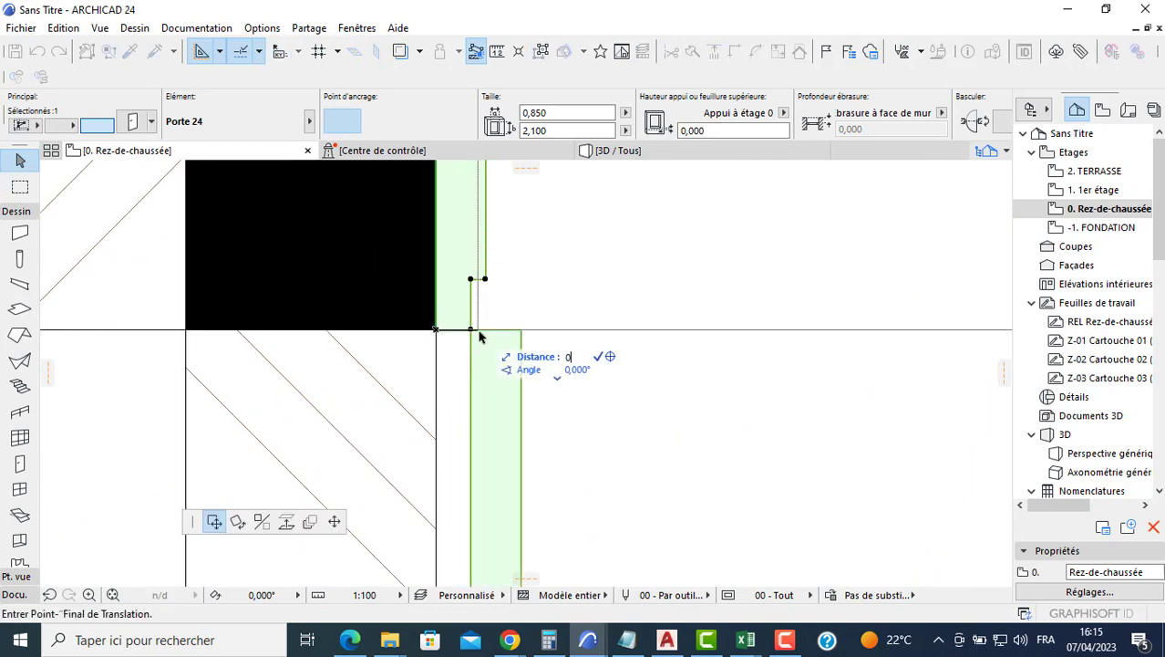
pyautogui.write(',1')
pyautogui.press('Return')
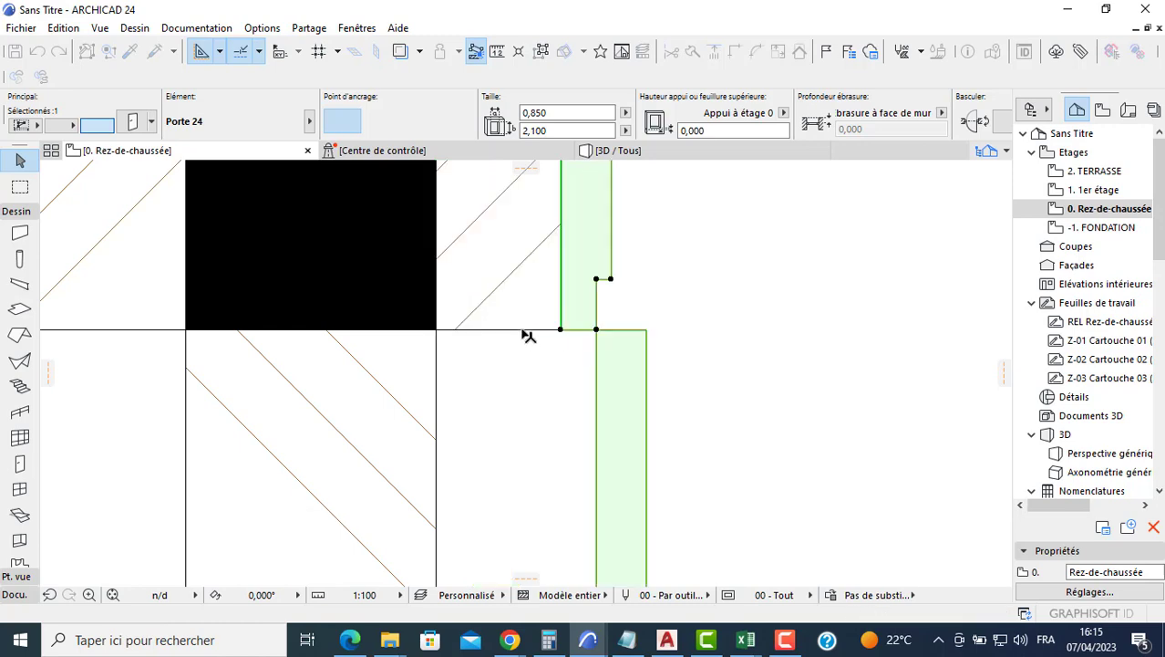
# Start moving the vertical partition's door from its upper jamb corner toward the horizontal partition.
pyautogui.scroll(-9, 502, 300)
pyautogui.scroll(-6, 484, 365)
pyautogui.moveTo(553, 287); pyautogui.dragTo(552, 434, button='middle')
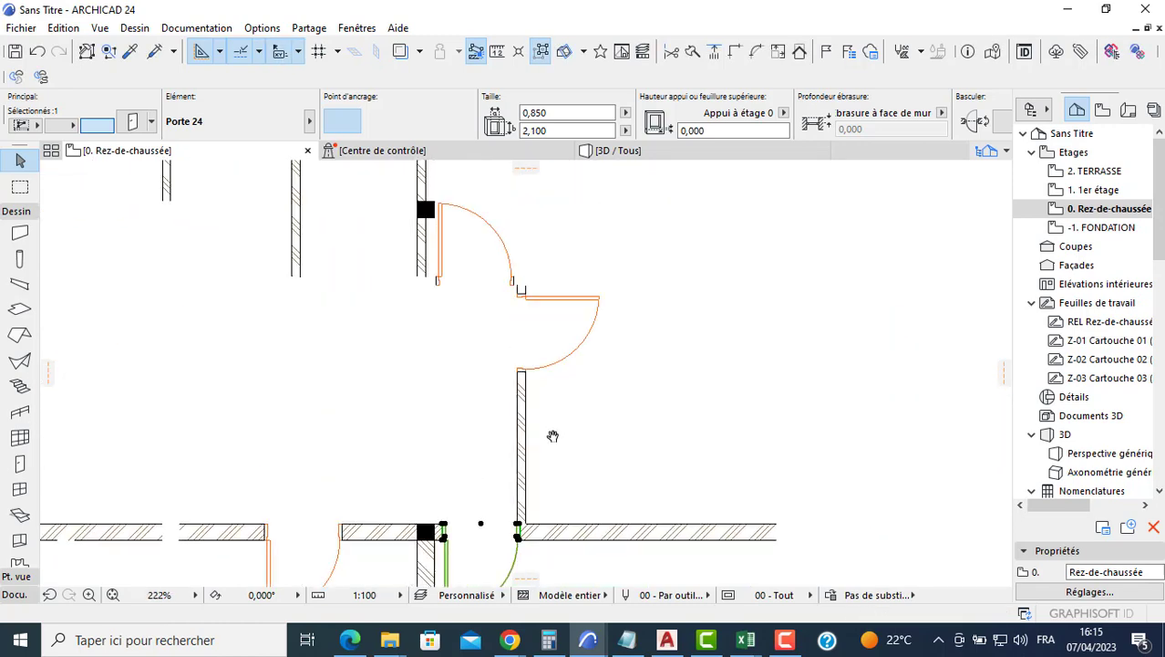
pyautogui.scroll(7, 524, 301)
pyautogui.click(520, 300)
pyautogui.click(527, 299)
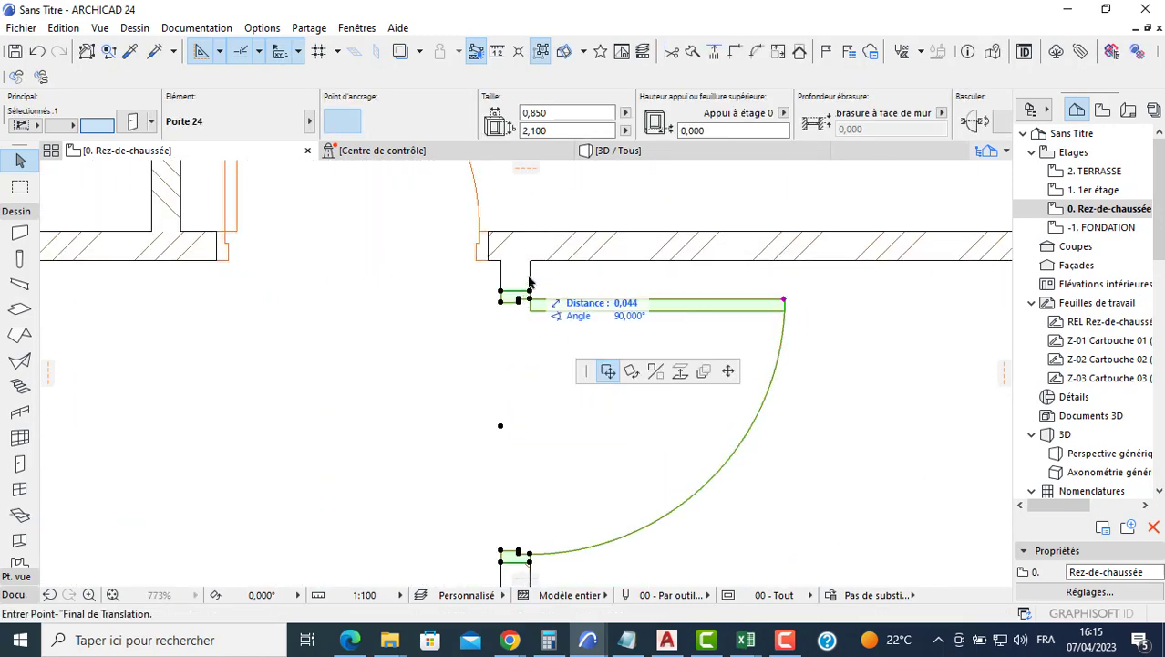
# Snap the selected door's upper jamb to the horizontal wall above it, and shift it 0,1 down along its vertical wall.
pyautogui.click(535, 265)
pyautogui.click(530, 271)
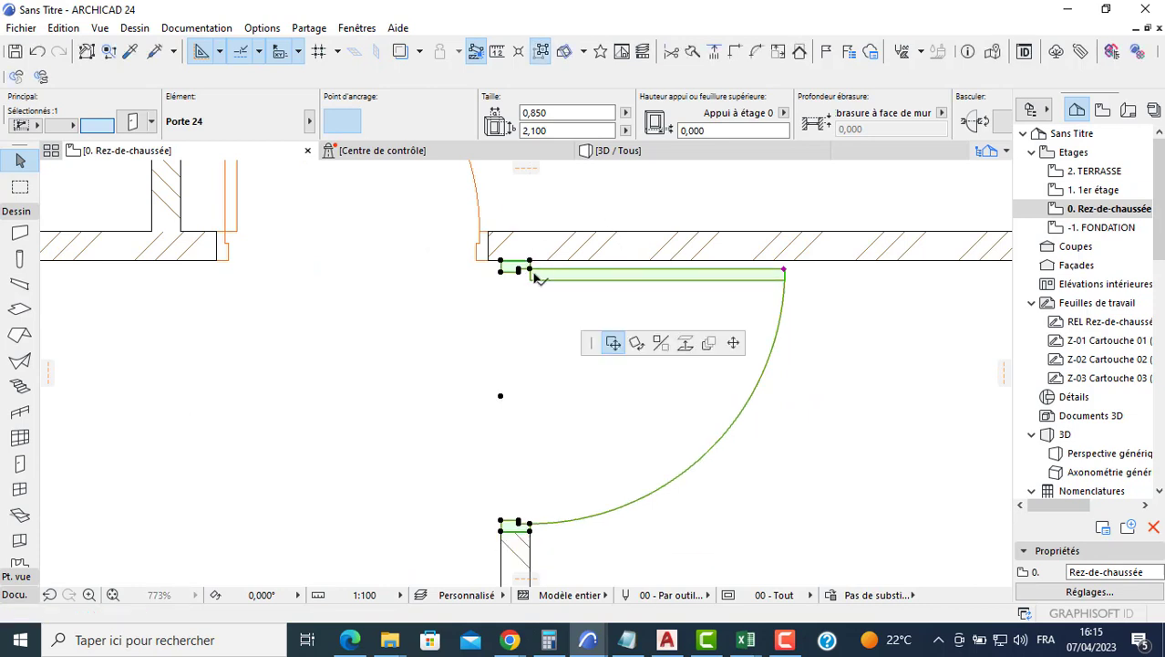
pyautogui.write('0')
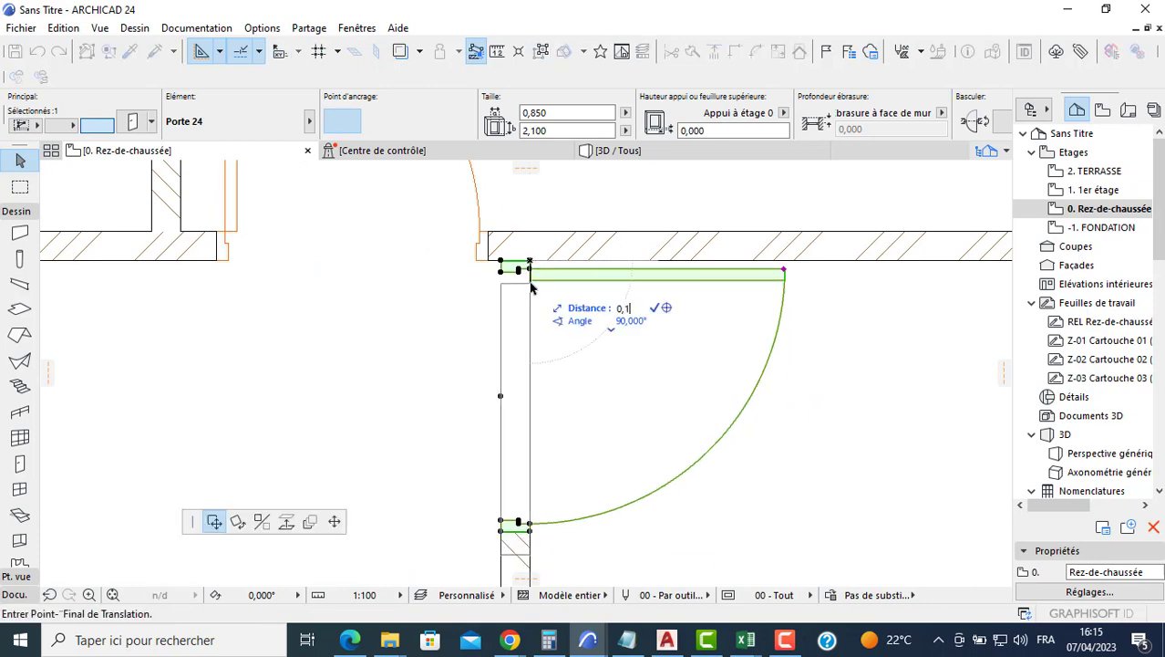
pyautogui.write(',1')
pyautogui.press('Return')
# Move the door in the horizontal wall so its jamb aligns with the right face of the nearby black column.
pyautogui.scroll(-3, 250, 292)
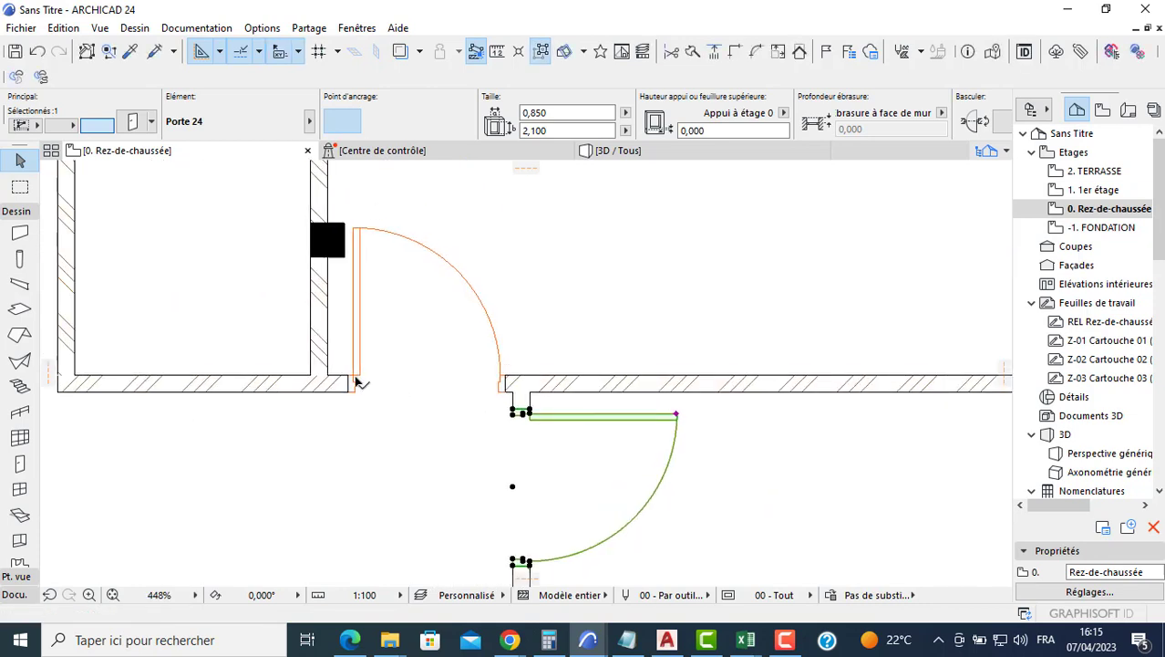
pyautogui.click(358, 382)
pyautogui.click(350, 378)
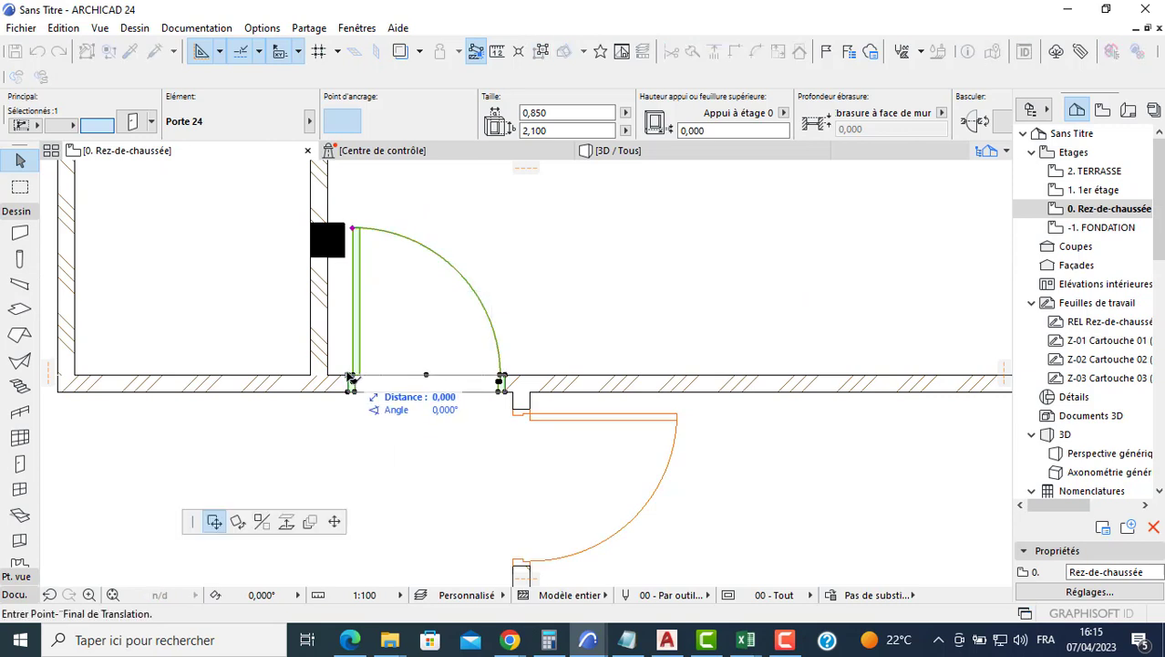
pyautogui.click(345, 257)
pyautogui.click(247, 281)
# Measure the short wall segment between the black column and the horizontal wall beside the door.
pyautogui.scroll(-3, 189, 375)
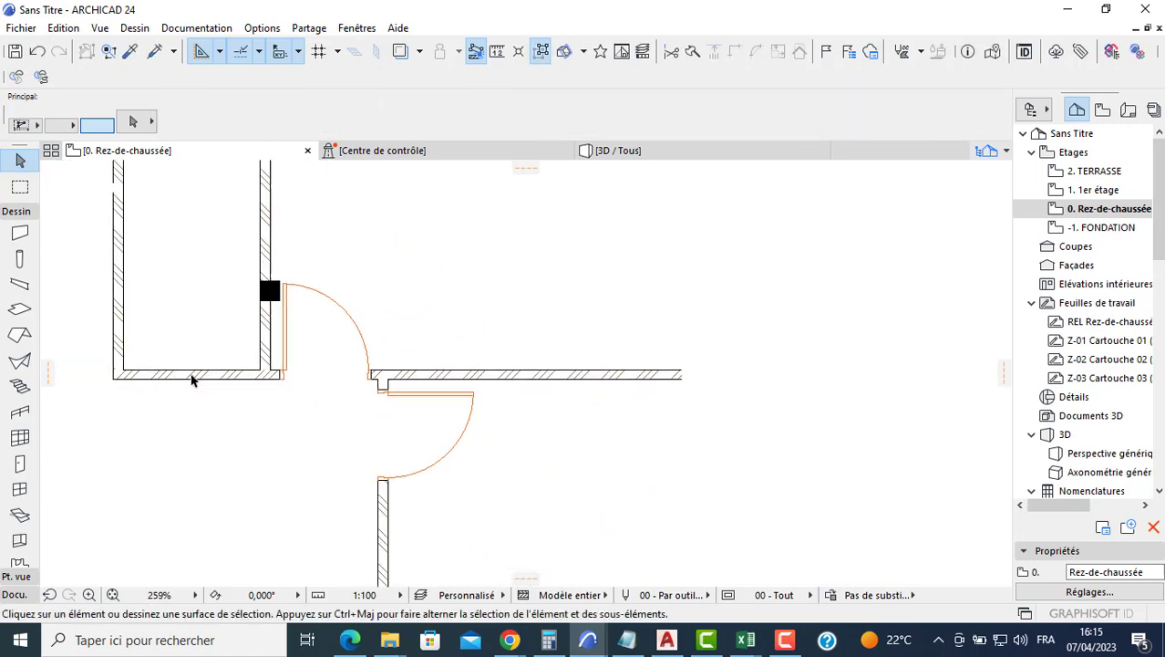
pyautogui.moveTo(193, 379); pyautogui.dragTo(389, 455, button='middle')
pyautogui.scroll(-2, 375, 402)
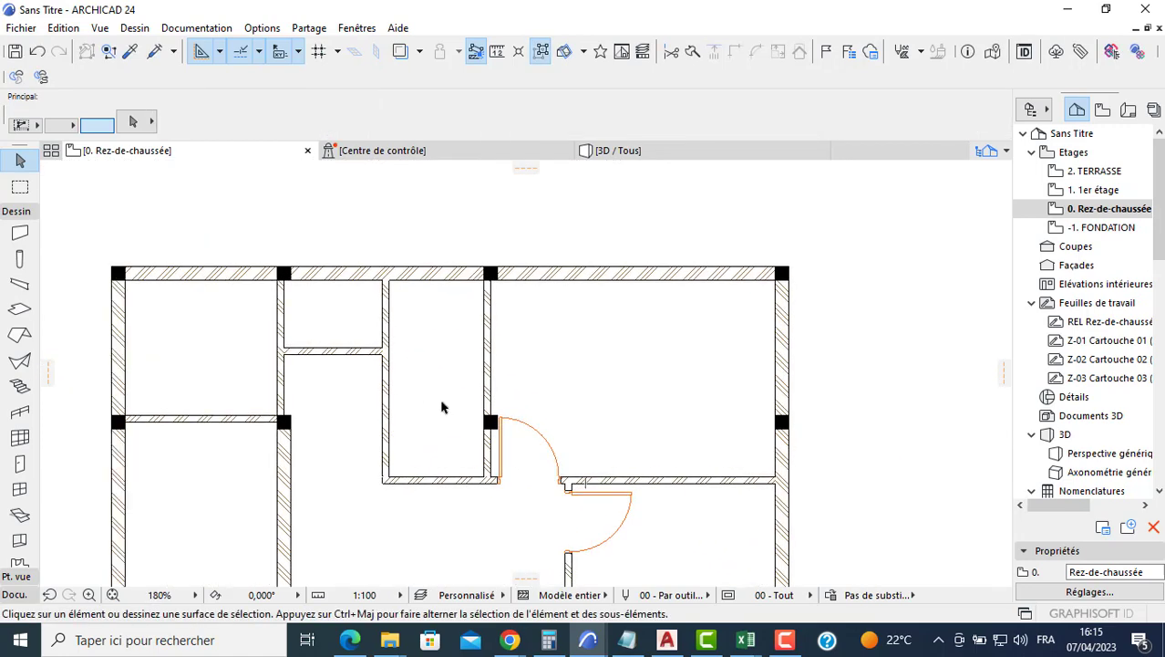
pyautogui.scroll(4, 513, 456)
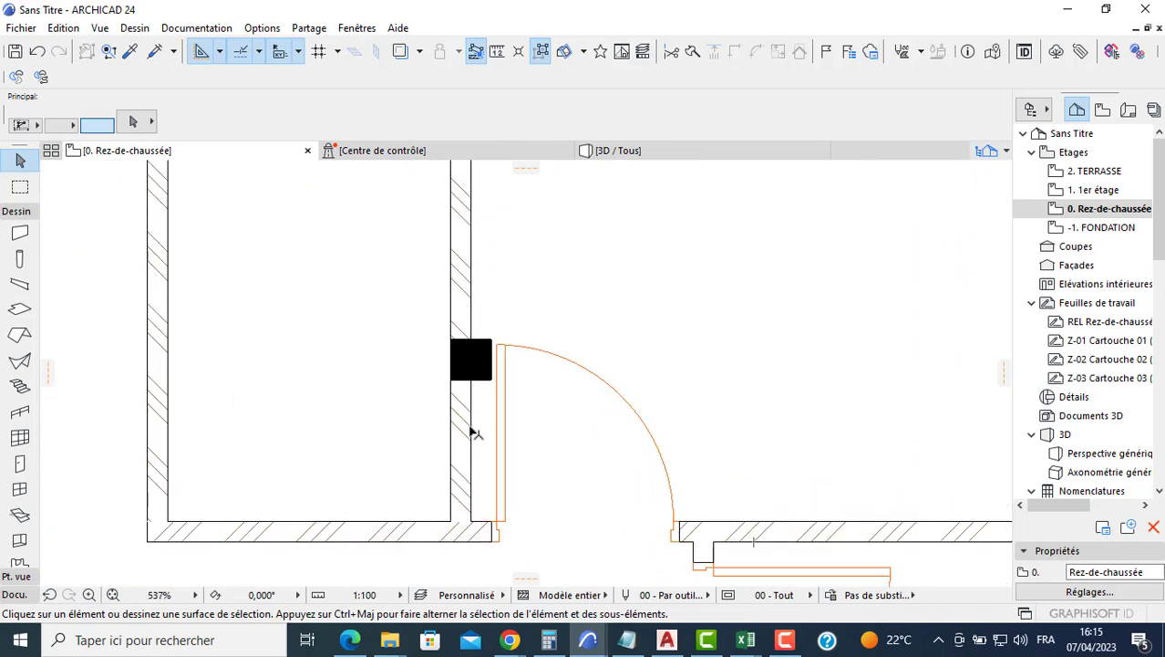
pyautogui.press('m')
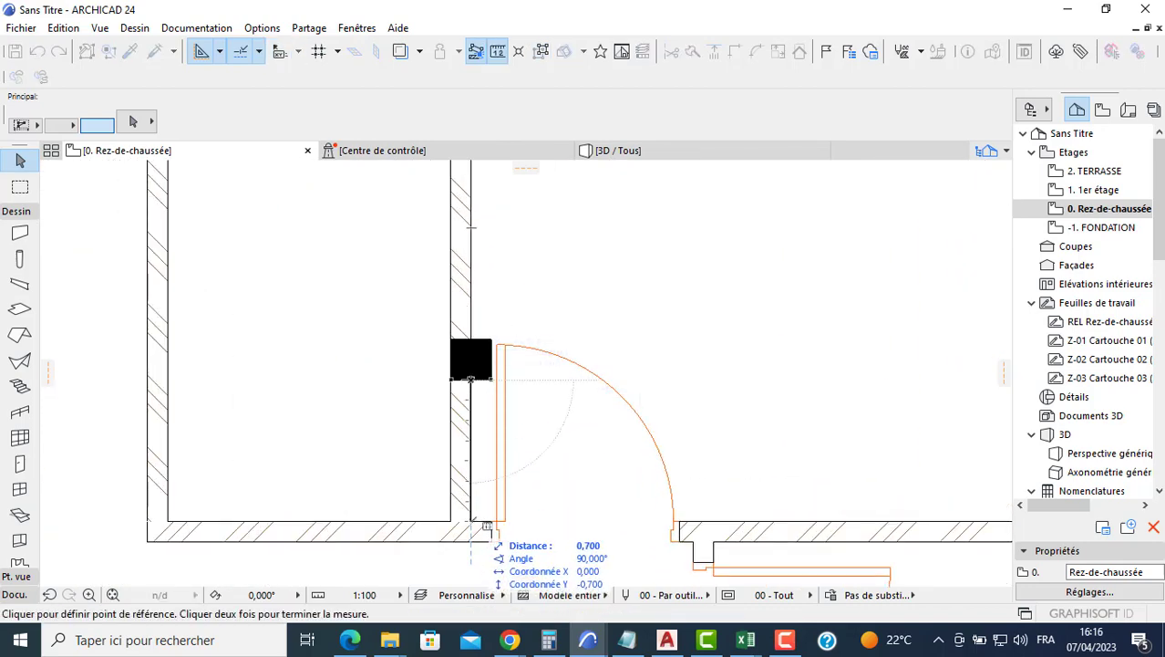
pyautogui.press('Escape')
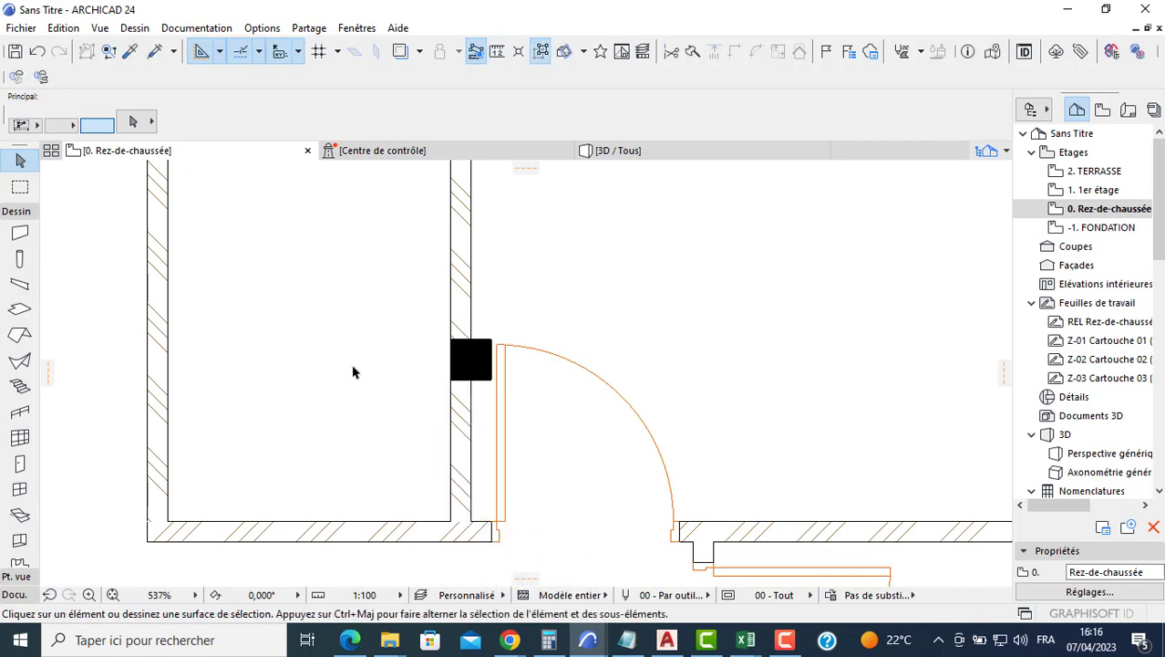
# Place a Porte 24 door 0,700 wide in the short wall below the column, opening into the narrow room and hinged at the bottom.
pyautogui.scroll(-2, 355, 355)
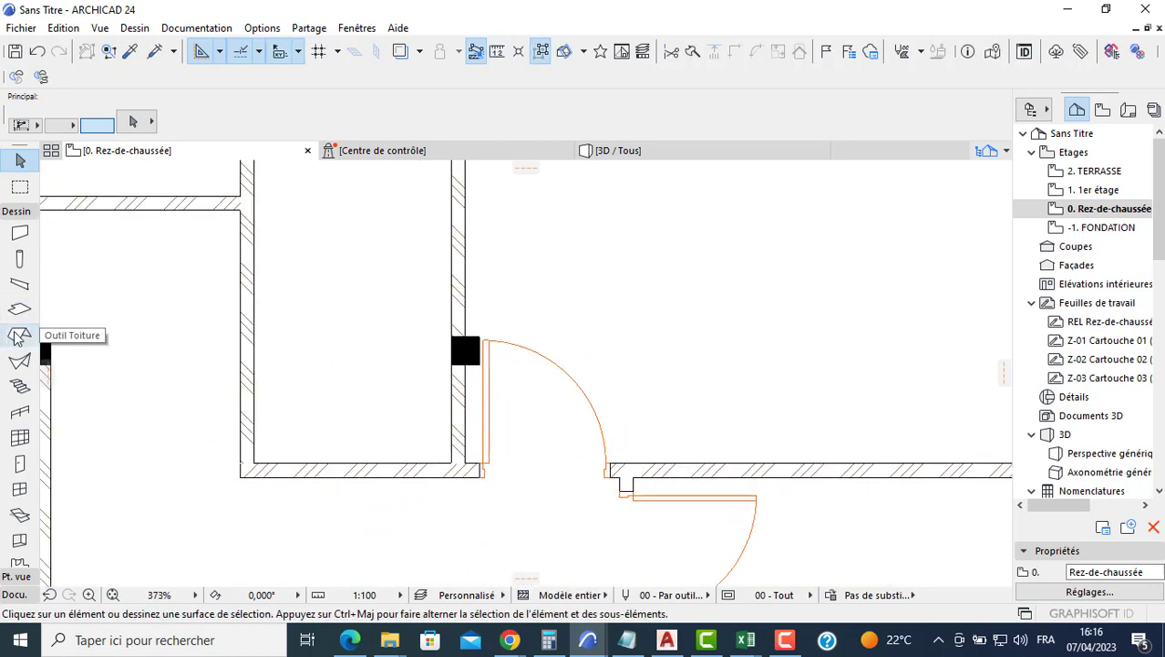
pyautogui.moveTo(389, 356); pyautogui.dragTo(407, 439, button='middle')
pyautogui.scroll(-2, 369, 385)
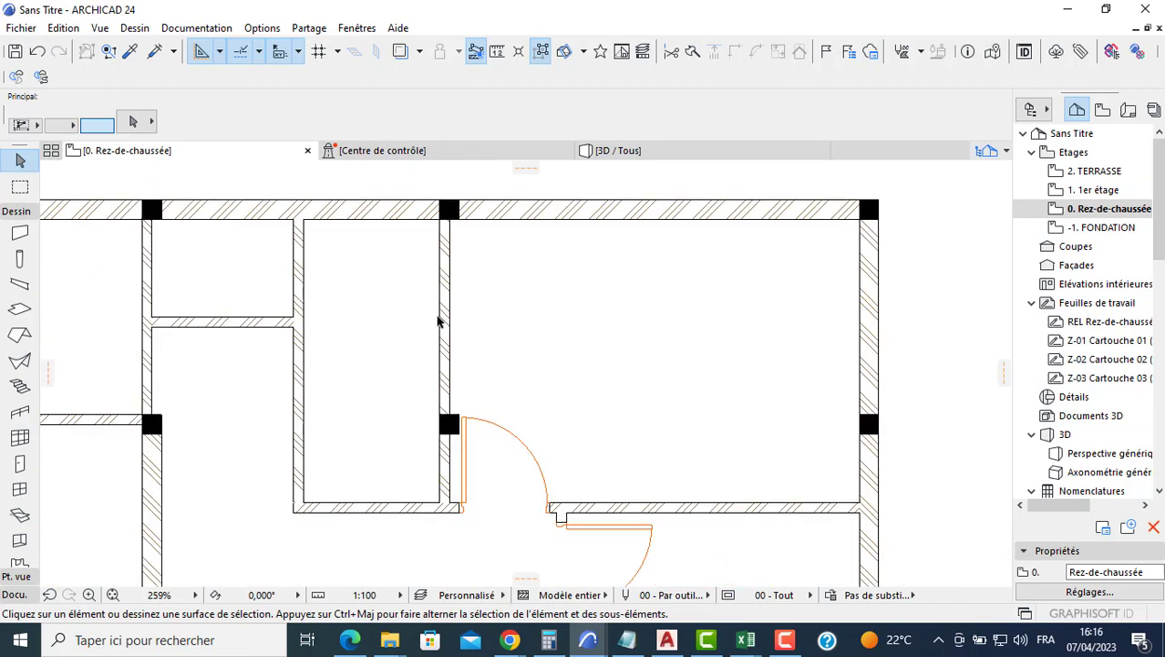
pyautogui.click(20, 463)
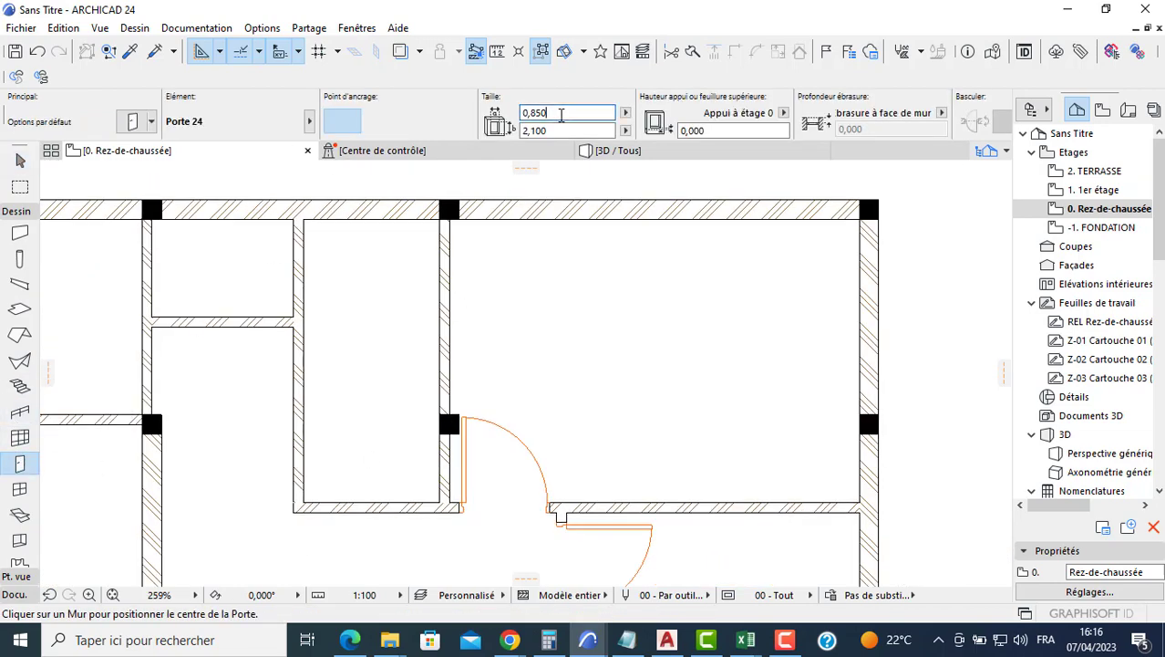
pyautogui.write('7')
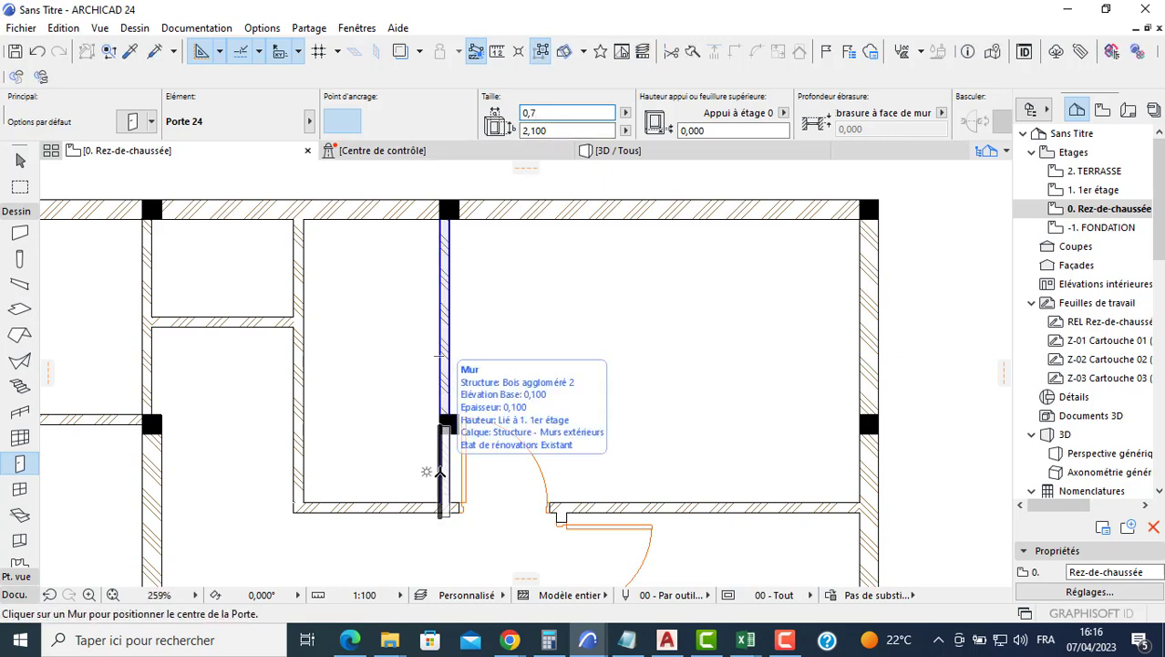
pyautogui.write('00')
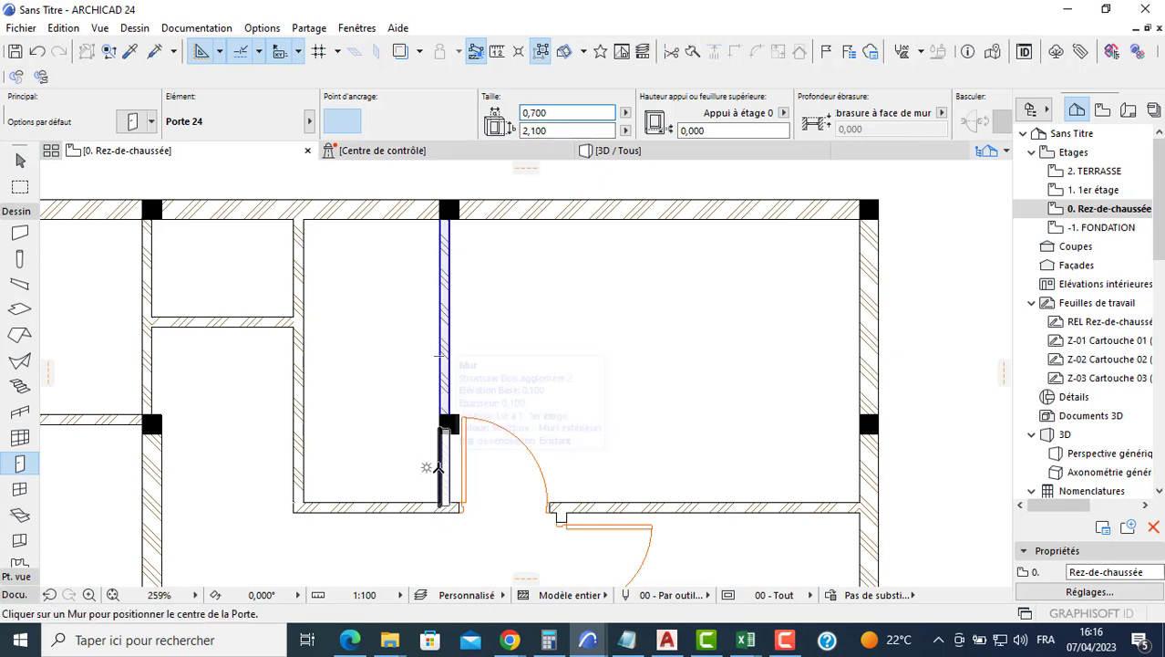
pyautogui.click(436, 467)
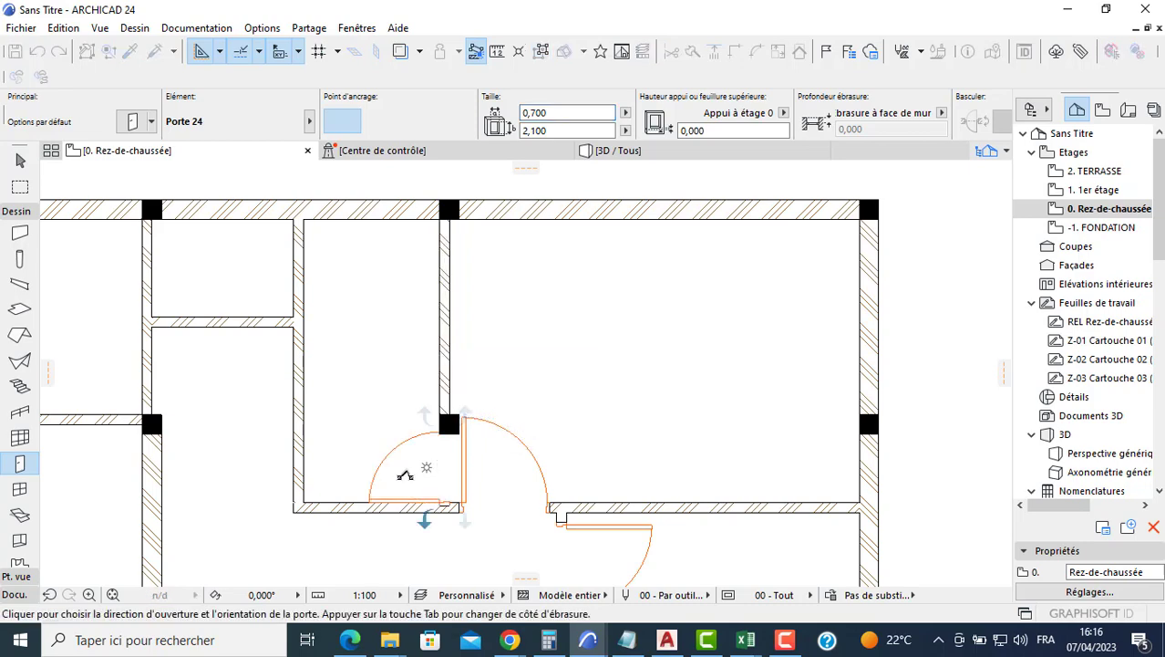
pyautogui.click(406, 474)
pyautogui.press('Escape')
# Set the width of the narrow room's door to 0,620.
pyautogui.scroll(2, 440, 508)
pyautogui.click(449, 504)
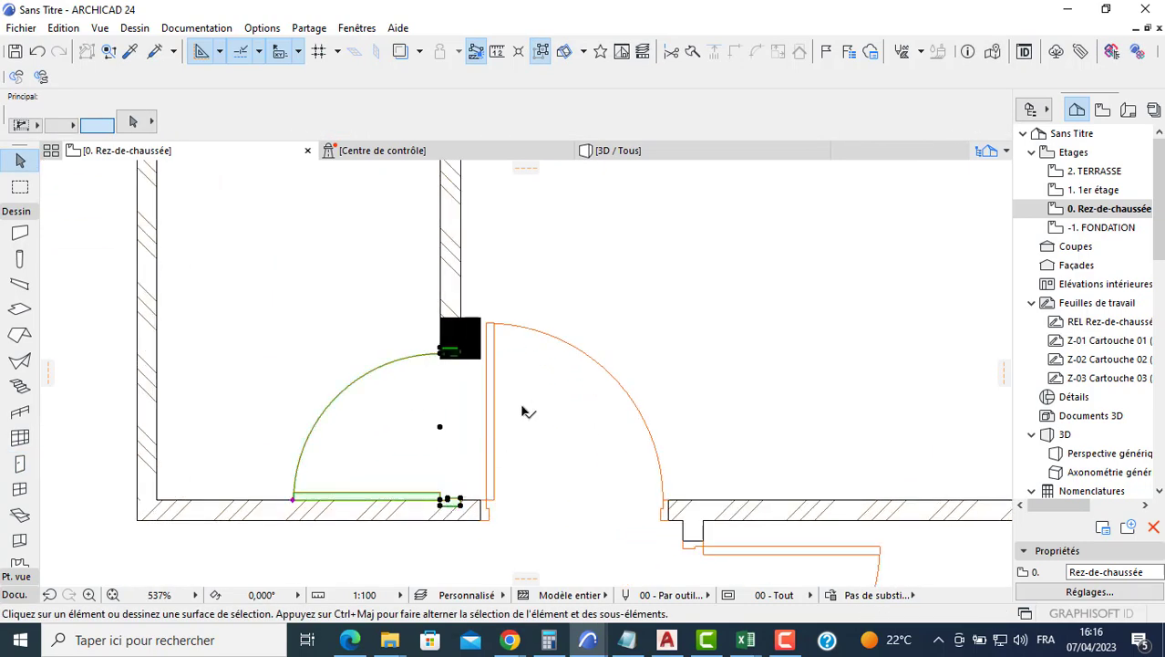
pyautogui.click(547, 112)
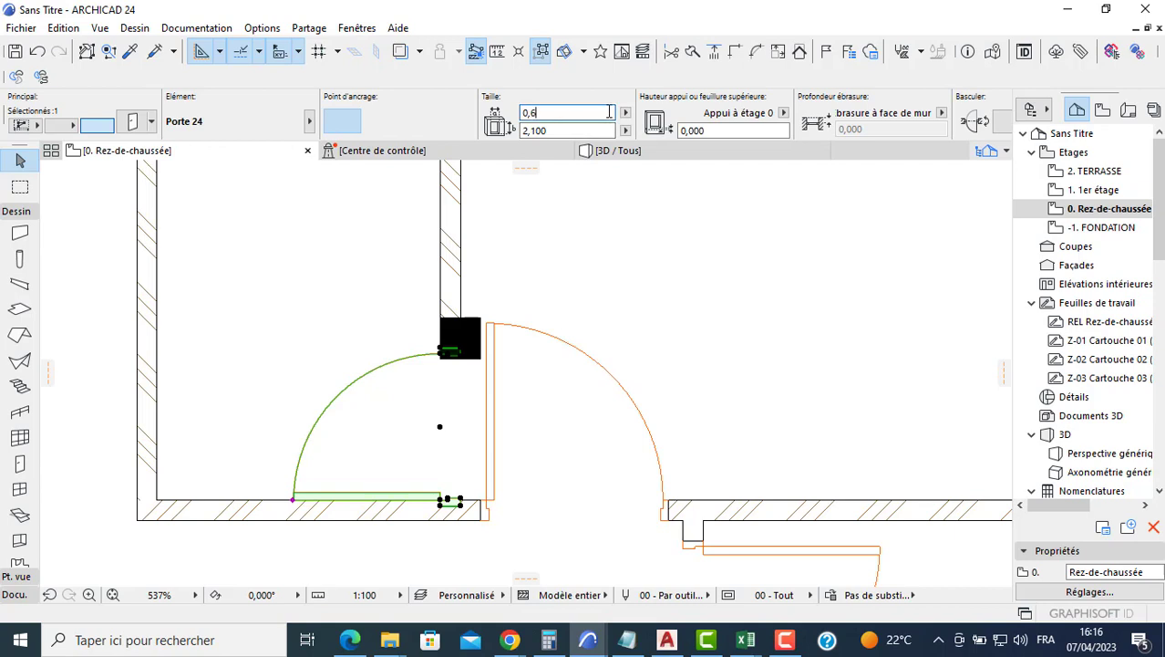
pyautogui.write('0,620')
pyautogui.press('Return')
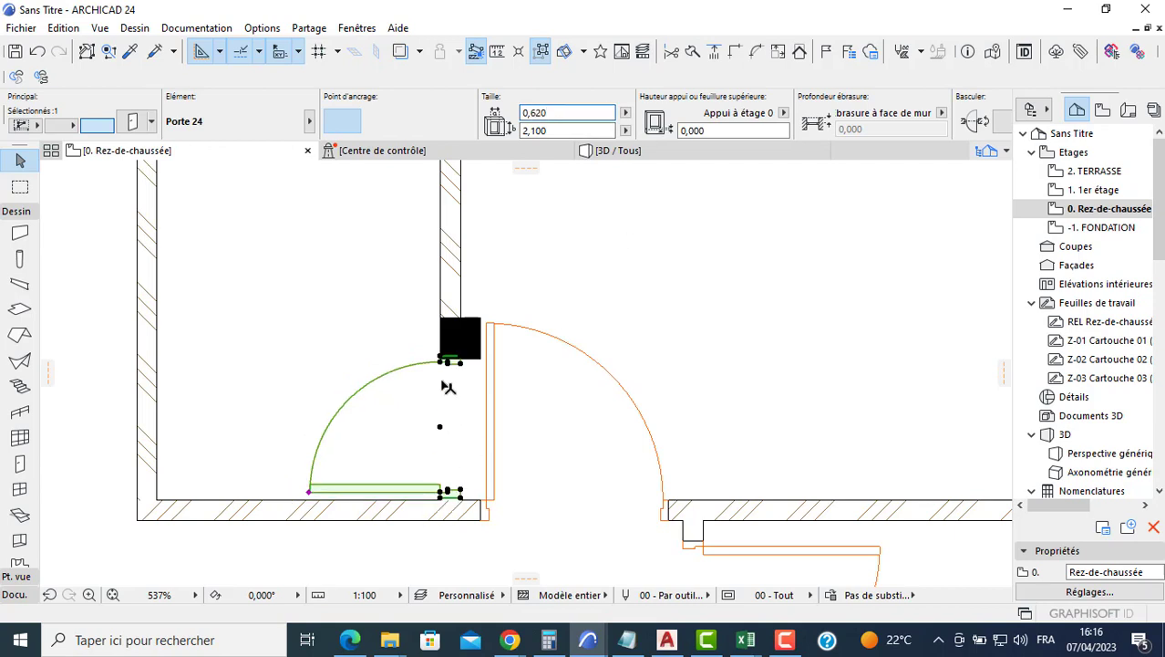
# Move the narrow room's door so its lower jamb touches the face of the horizontal wall.
pyautogui.scroll(3, 448, 386)
pyautogui.scroll(3, 457, 434)
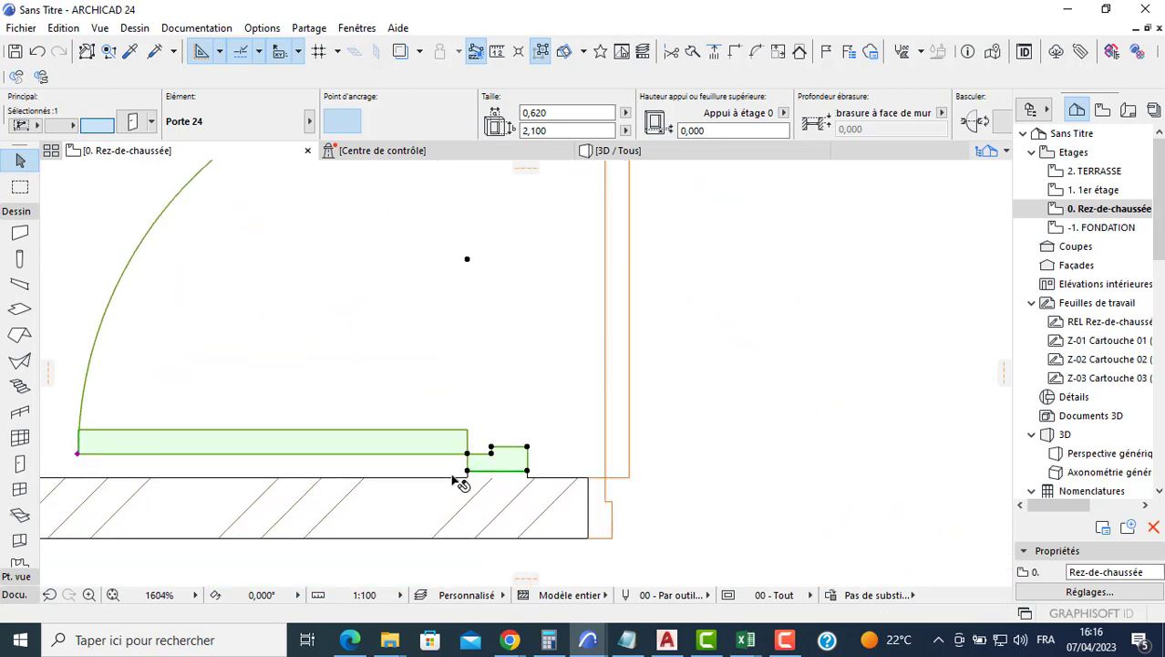
pyautogui.click(467, 471)
pyautogui.click(467, 477)
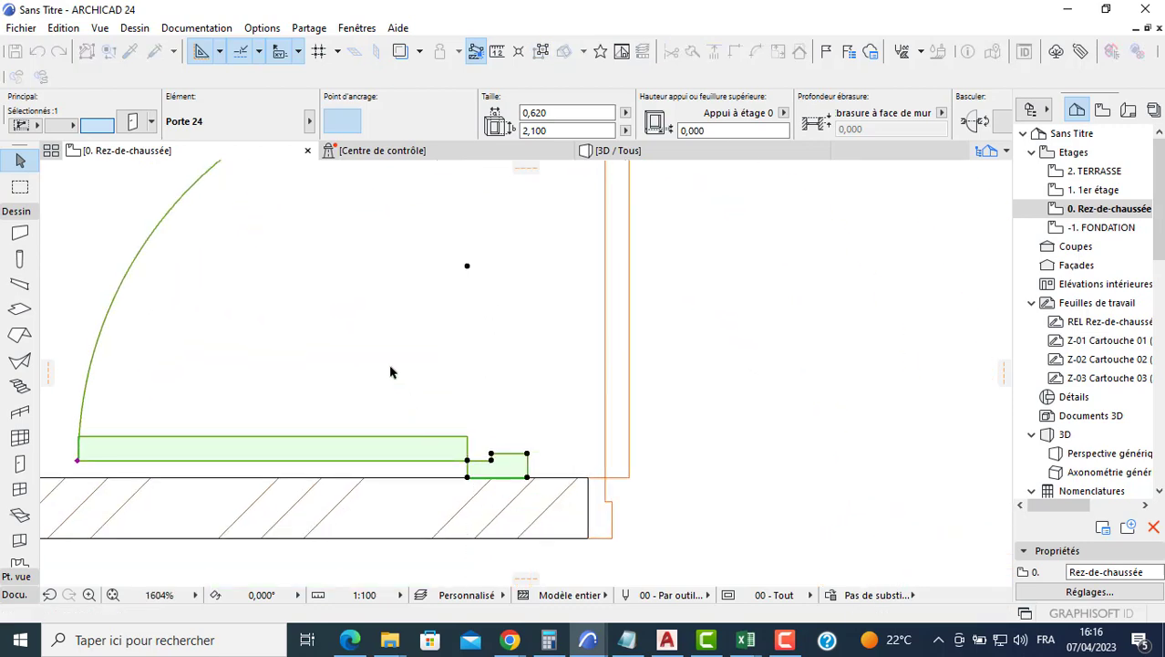
pyautogui.scroll(-7, 386, 357)
pyautogui.scroll(-3, 515, 383)
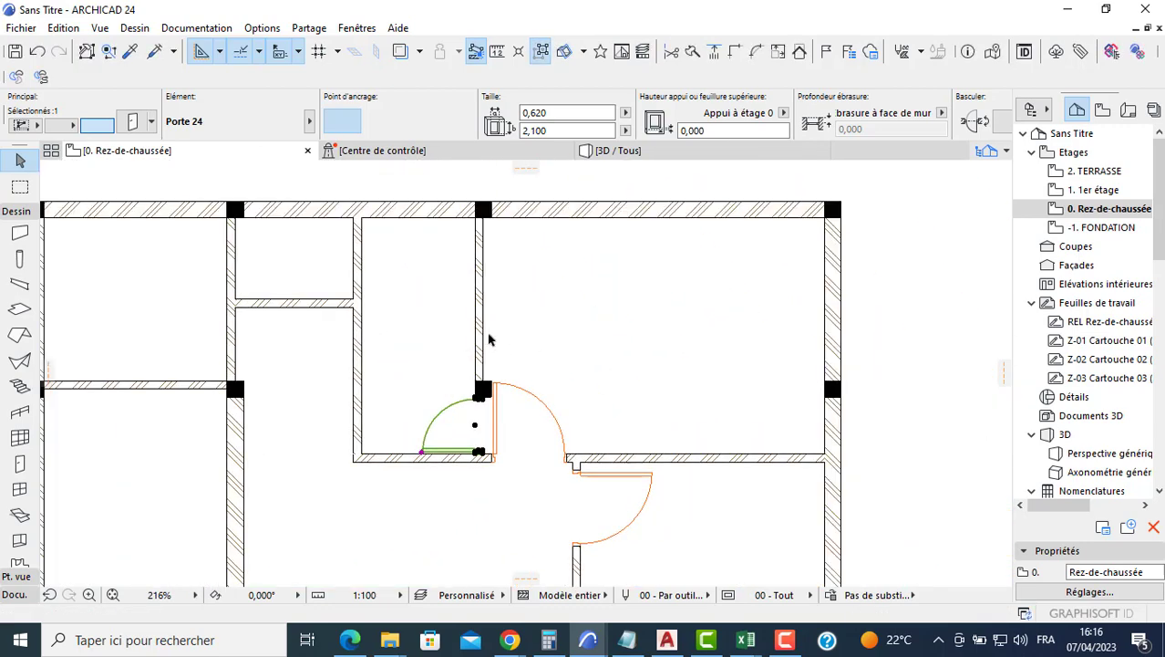
pyautogui.press('Escape')
# Reuse the 0,620 door's settings to place inward-opening doors in the smallest room's bottom wall and the upper-left room's right wall.
pyautogui.moveTo(265, 242); pyautogui.dragTo(308, 252, button='middle')
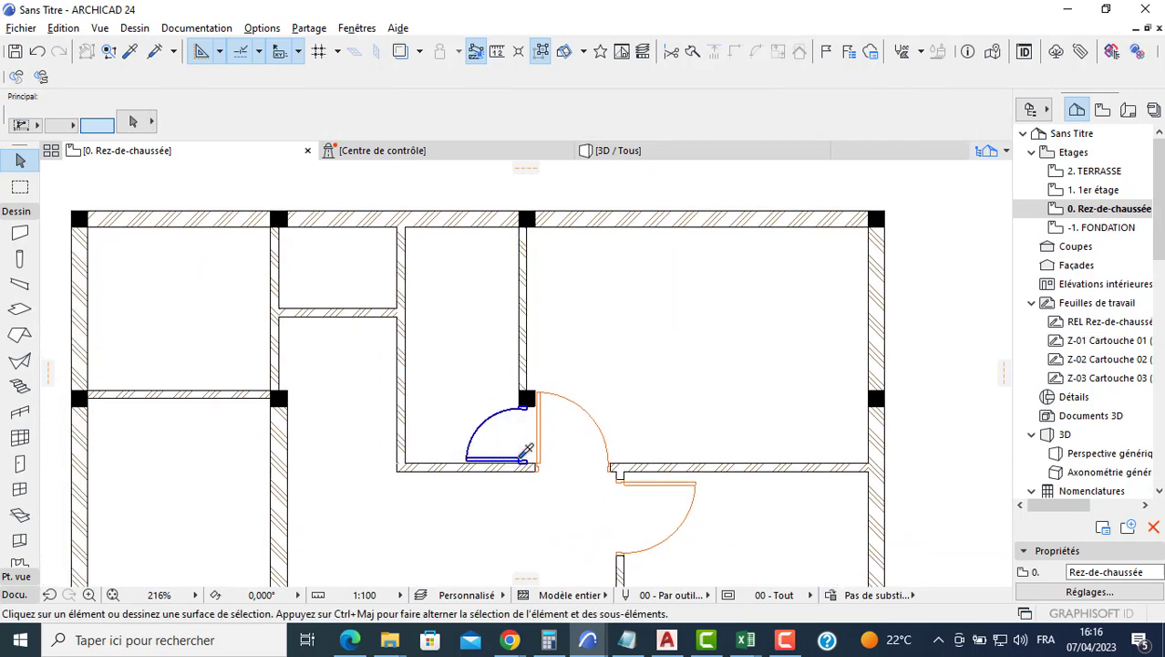
pyautogui.keyDown('alt'); pyautogui.click(414, 364); pyautogui.keyUp('alt')
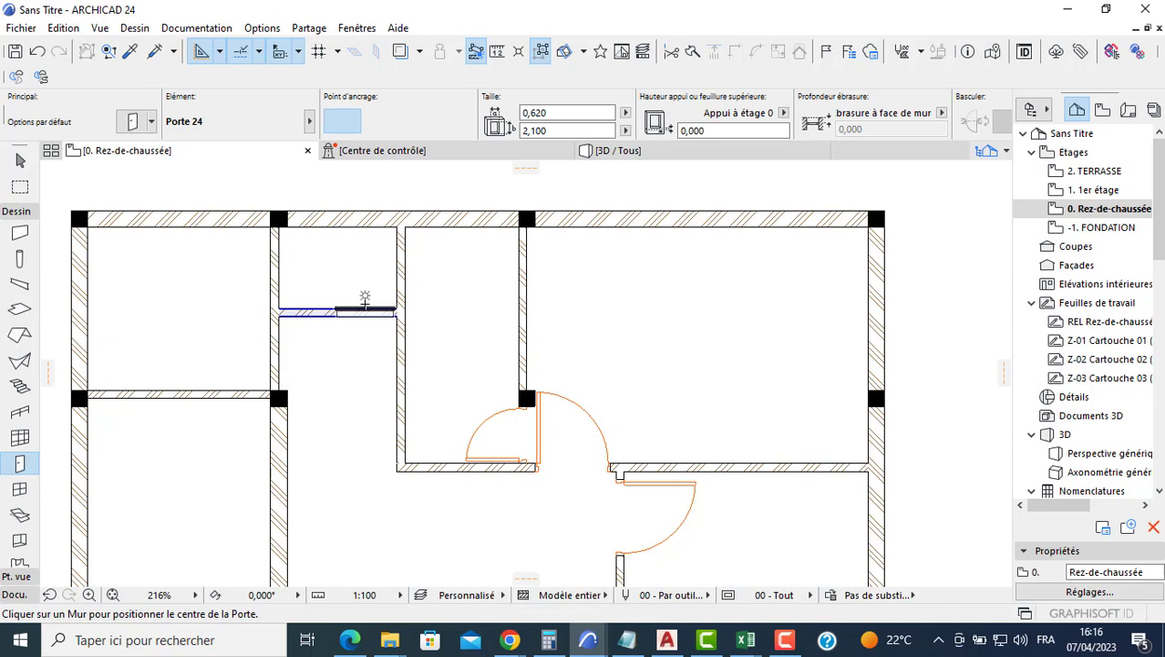
pyautogui.click(364, 306)
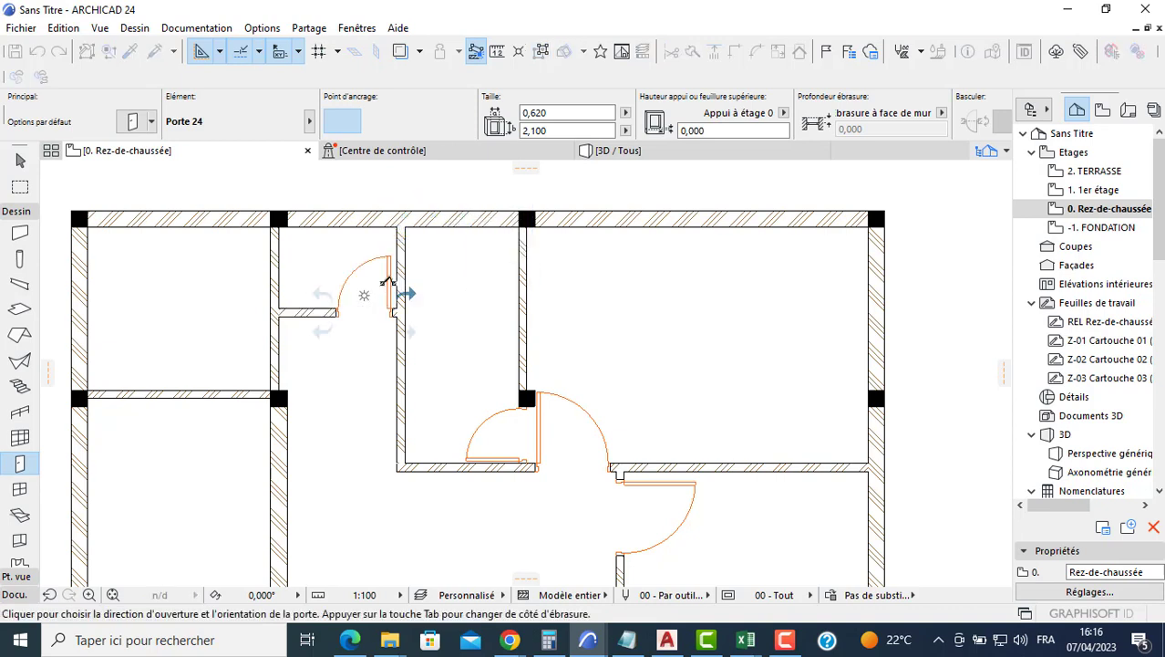
pyautogui.click(262, 295)
pyautogui.click(289, 356)
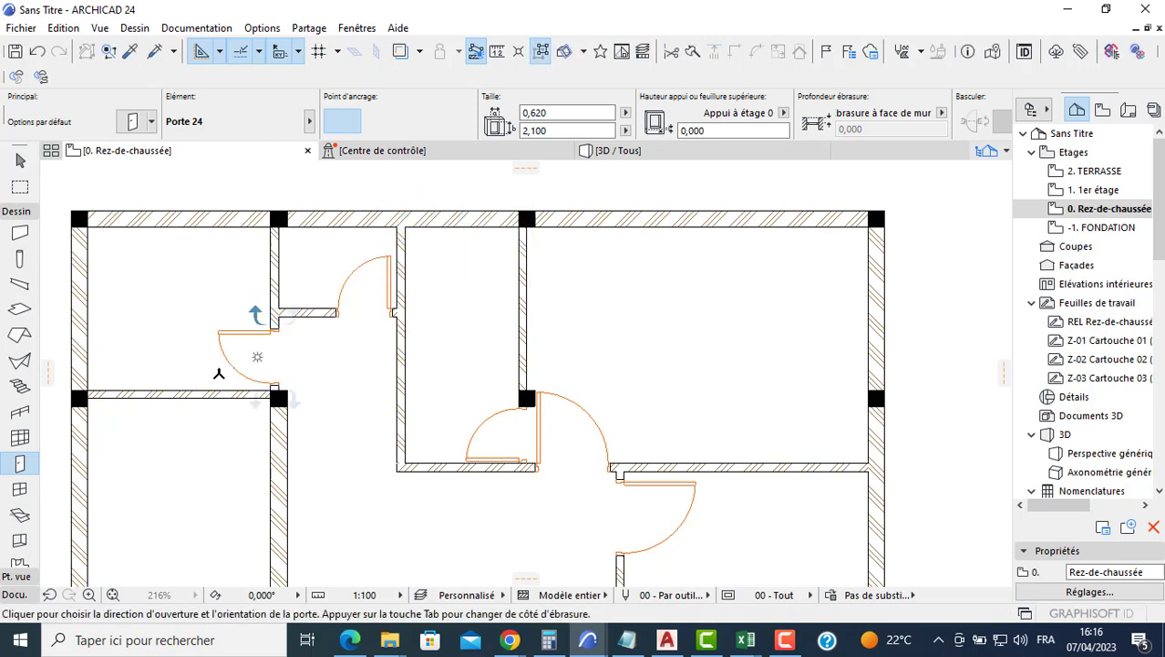
pyautogui.click(218, 373)
# Reuse an 0,850 door's settings with width 1,000 to place a door in the middle-left room's right wall, opening into the hall.
pyautogui.scroll(-5, 424, 479)
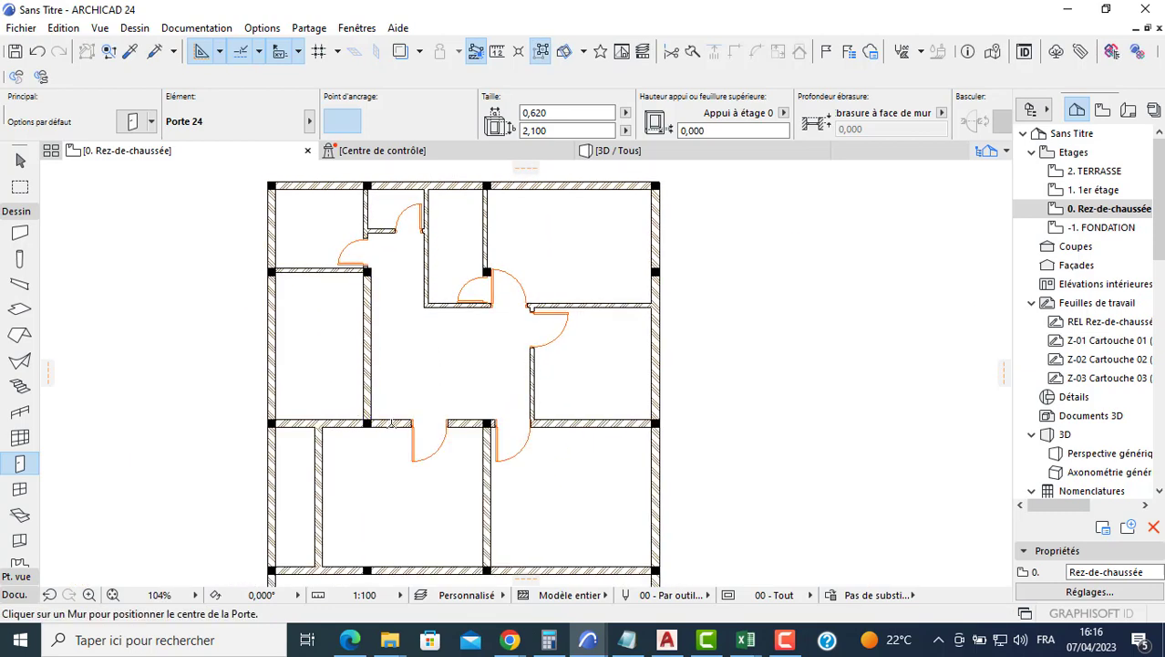
pyautogui.keyDown('alt'); pyautogui.click(413, 424); pyautogui.keyUp('alt')
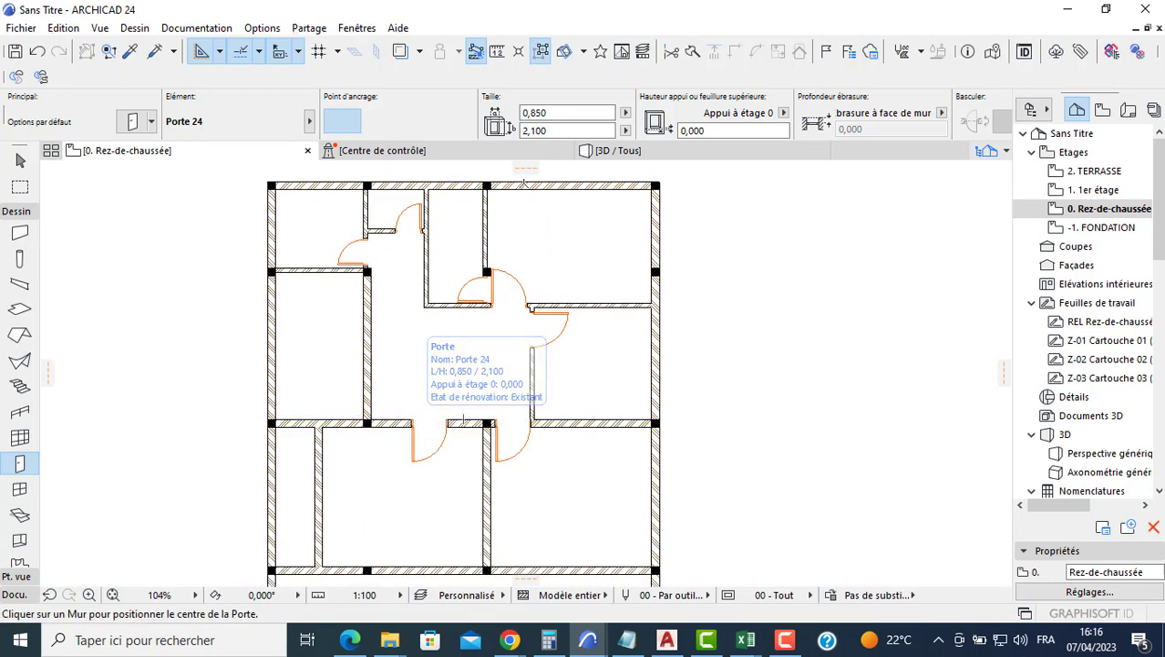
pyautogui.moveTo(552, 112); pyautogui.dragTo(487, 113)
pyautogui.write('1,000')
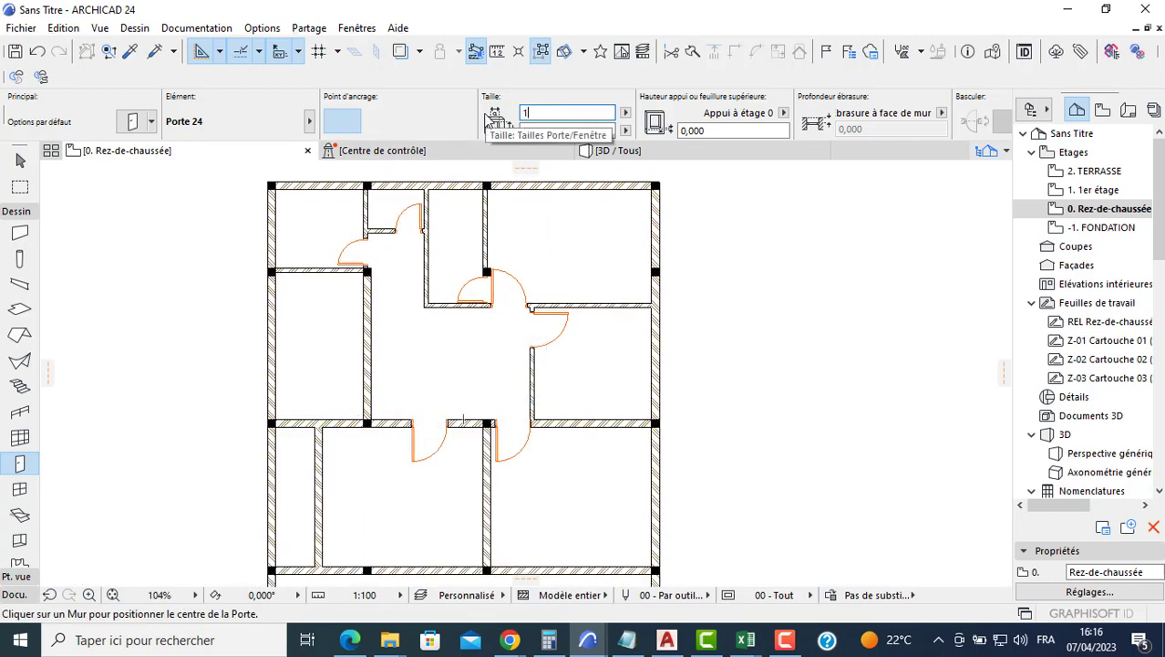
pyautogui.click(369, 395)
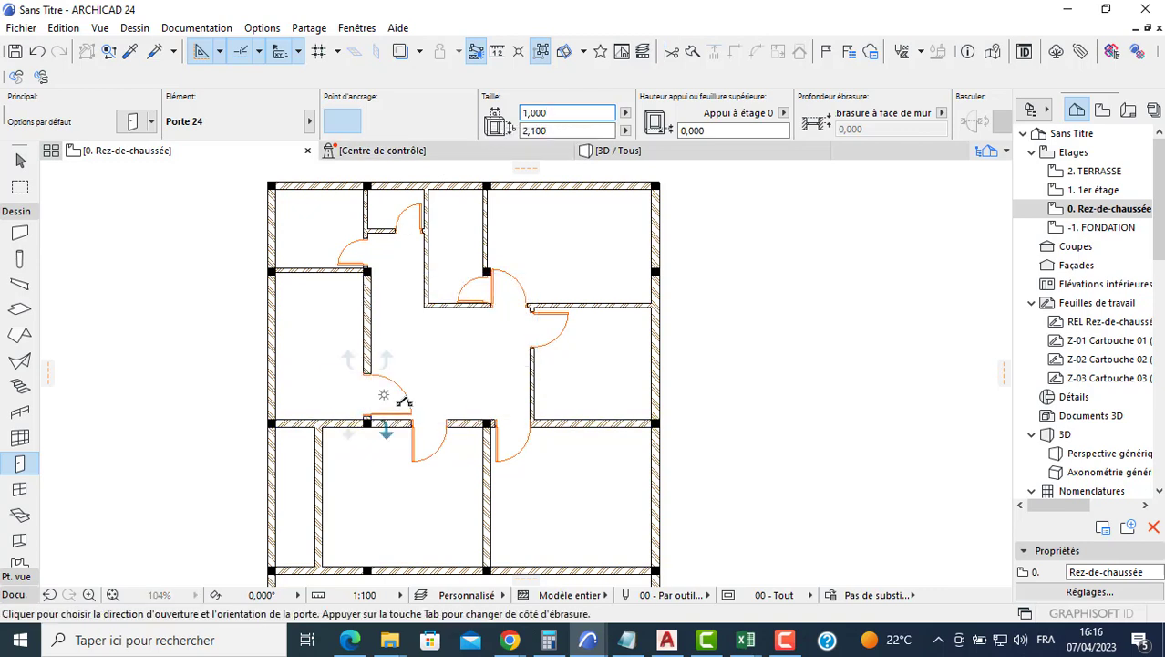
pyautogui.click(404, 370)
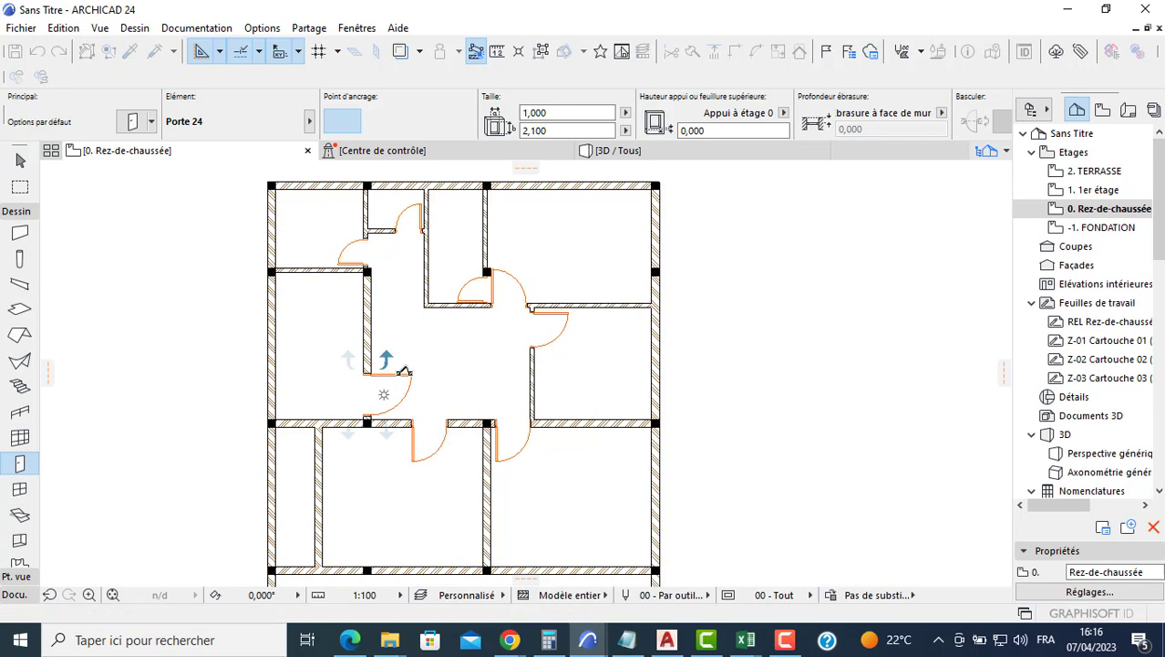
# Place a 1,000 wide door in the lower wall between the left exterior wall and the partition, opening upward and hinged at the partition.
pyautogui.scroll(-2, 335, 407)
pyautogui.moveTo(315, 519); pyautogui.dragTo(329, 438, button='middle')
pyautogui.scroll(4, 329, 438)
pyautogui.scroll(2, 317, 413)
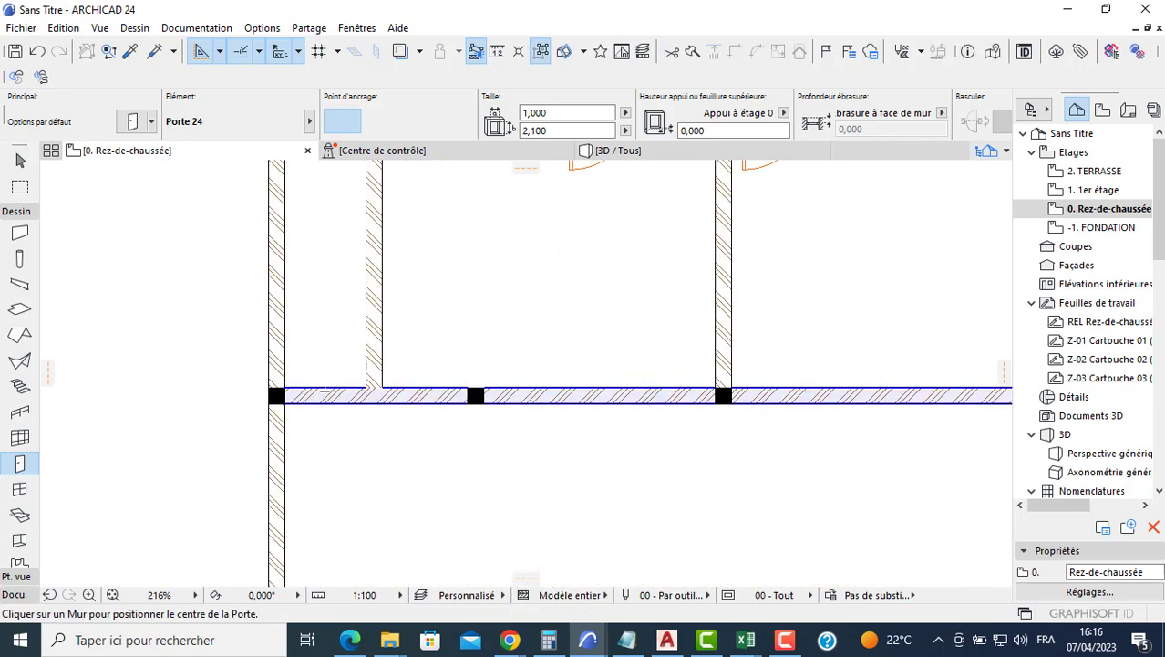
pyautogui.click(325, 396)
pyautogui.click(342, 357)
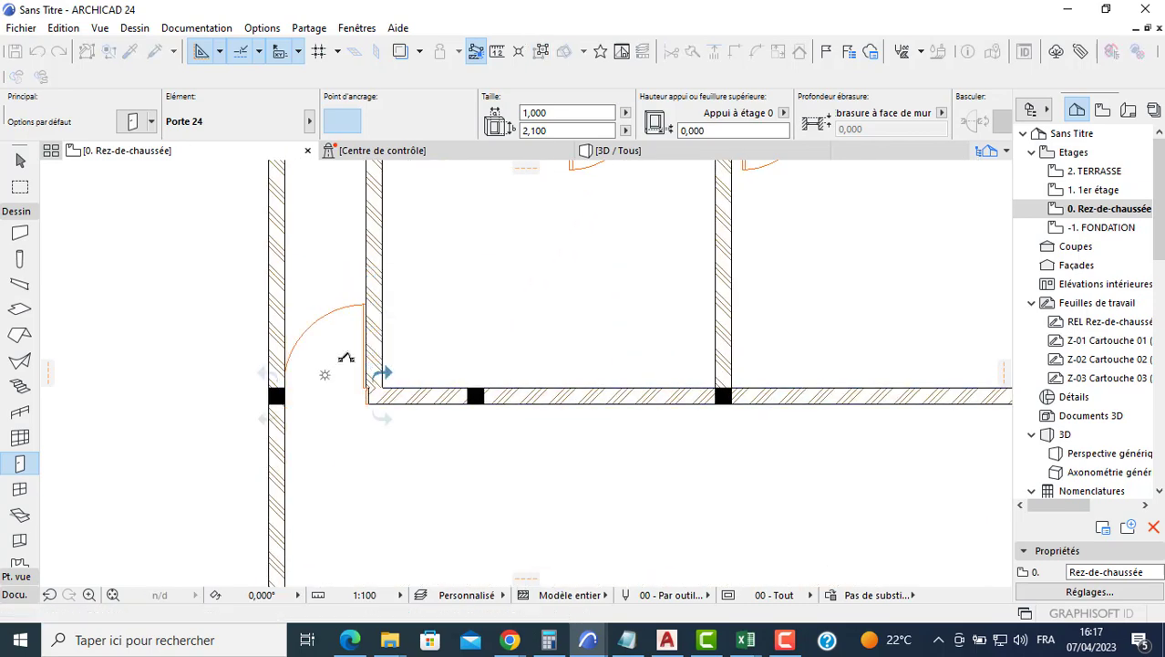
pyautogui.press('Escape')
# Select the door between the left exterior wall and the partition and set its width to 0,920.
pyautogui.click(370, 394)
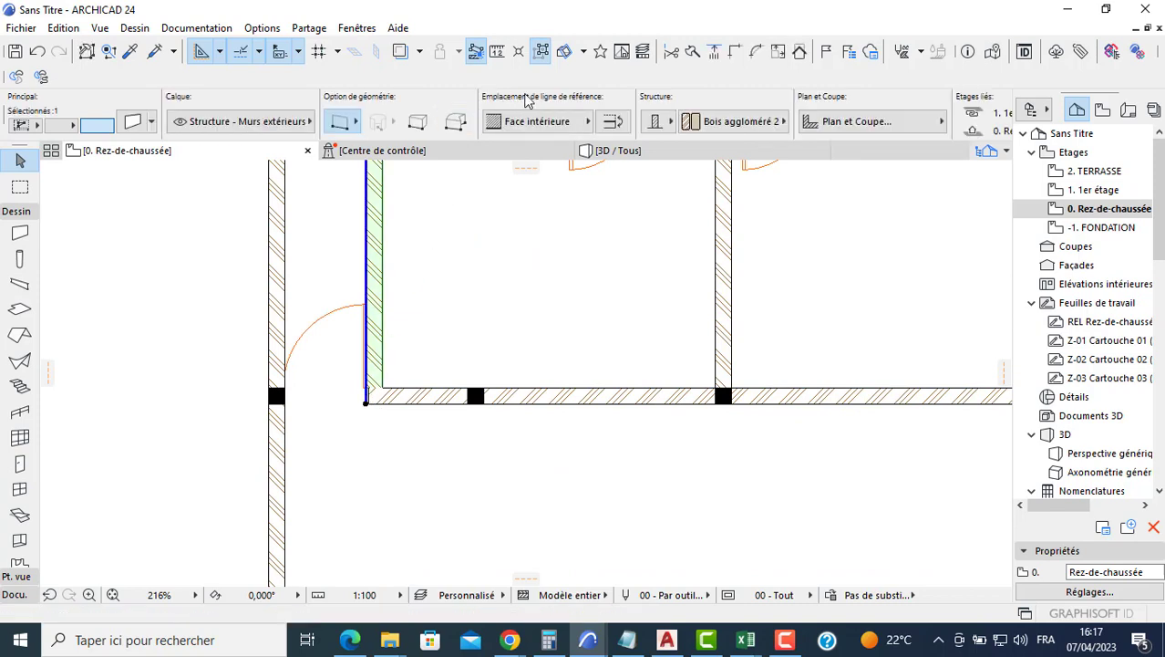
pyautogui.click(301, 414)
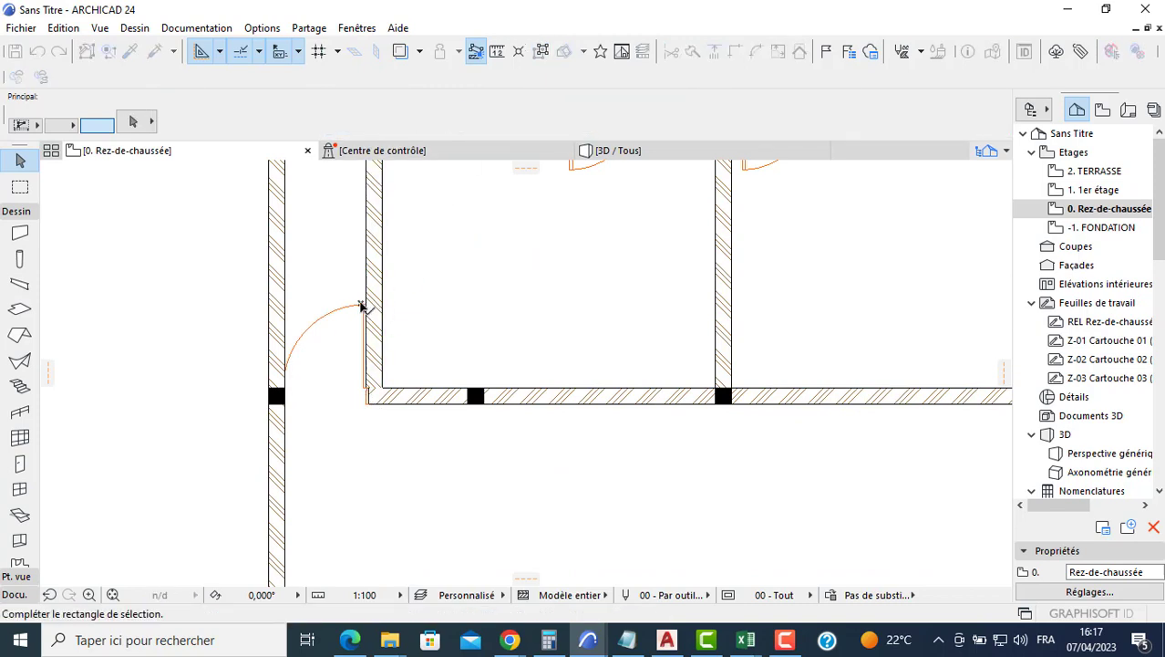
pyautogui.scroll(5, 372, 399)
pyautogui.click(387, 408)
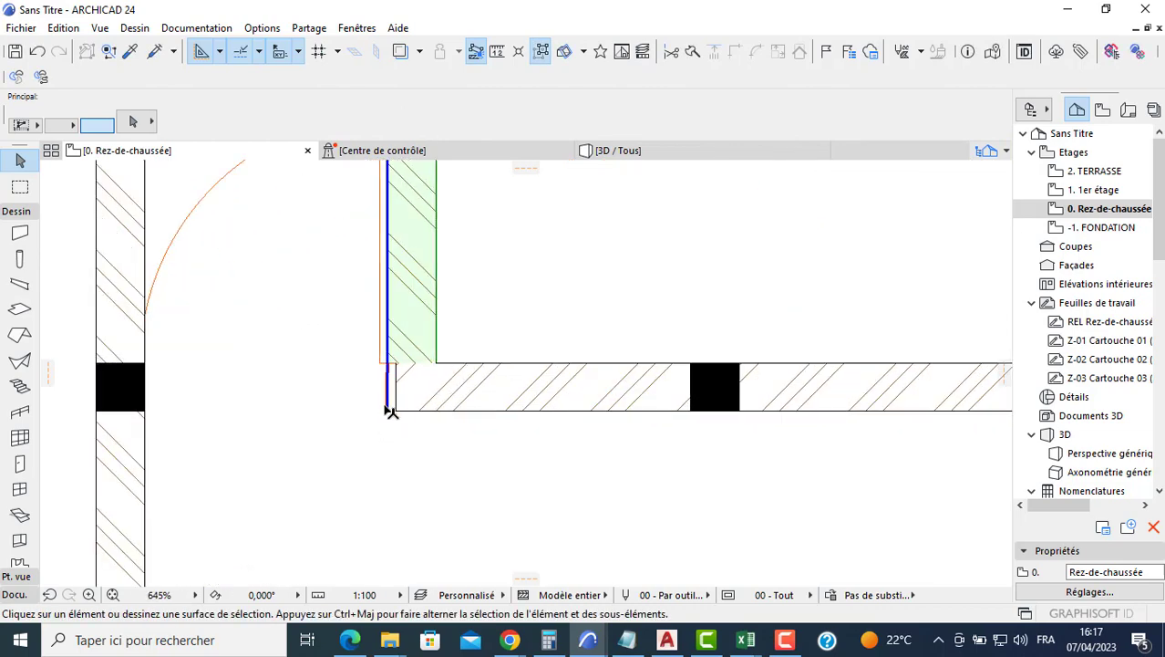
pyautogui.scroll(-3, 385, 309)
pyautogui.scroll(5, 377, 362)
pyautogui.scroll(1, 409, 345)
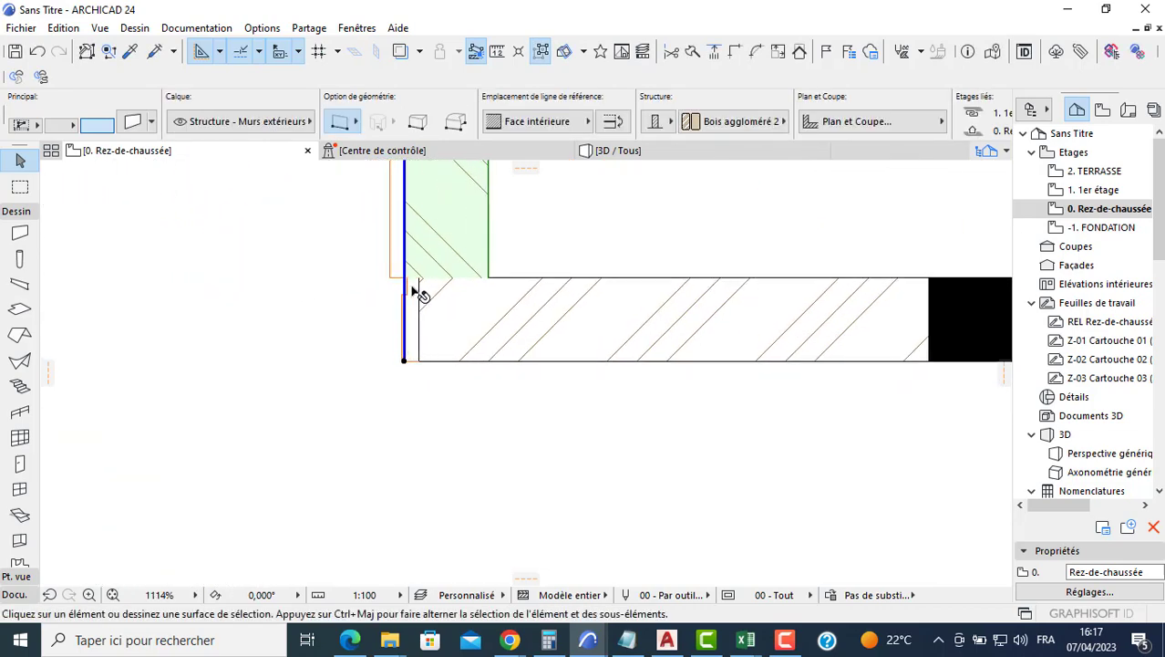
pyautogui.click(406, 294)
pyautogui.press('Escape')
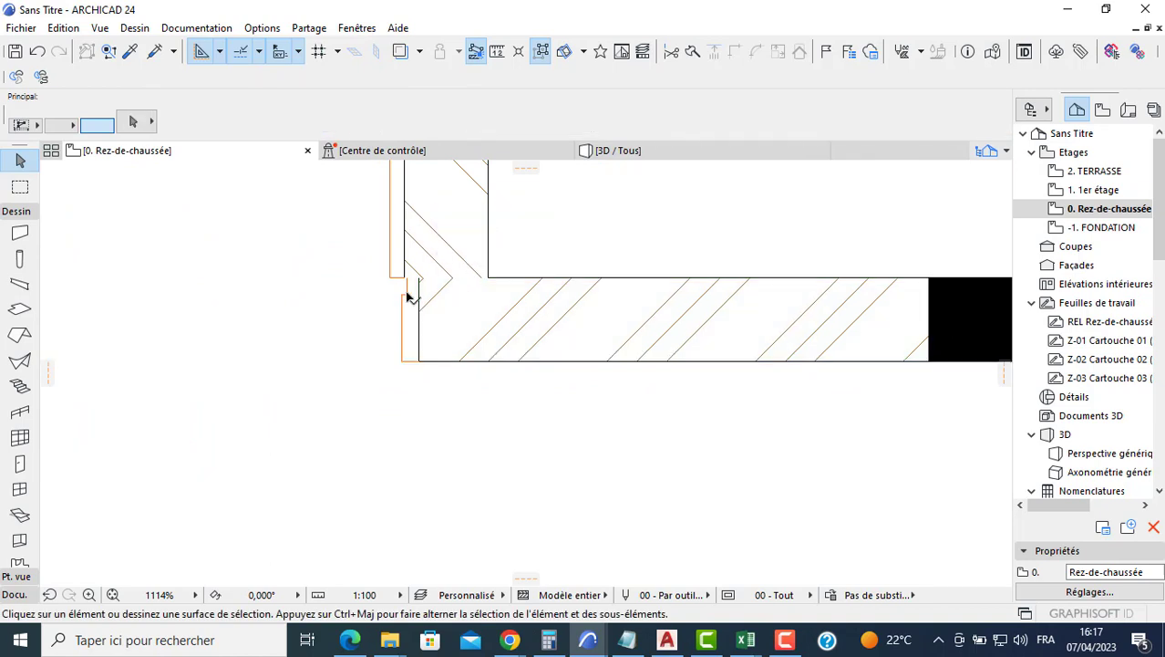
pyautogui.click(405, 292)
pyautogui.scroll(-4, 506, 240)
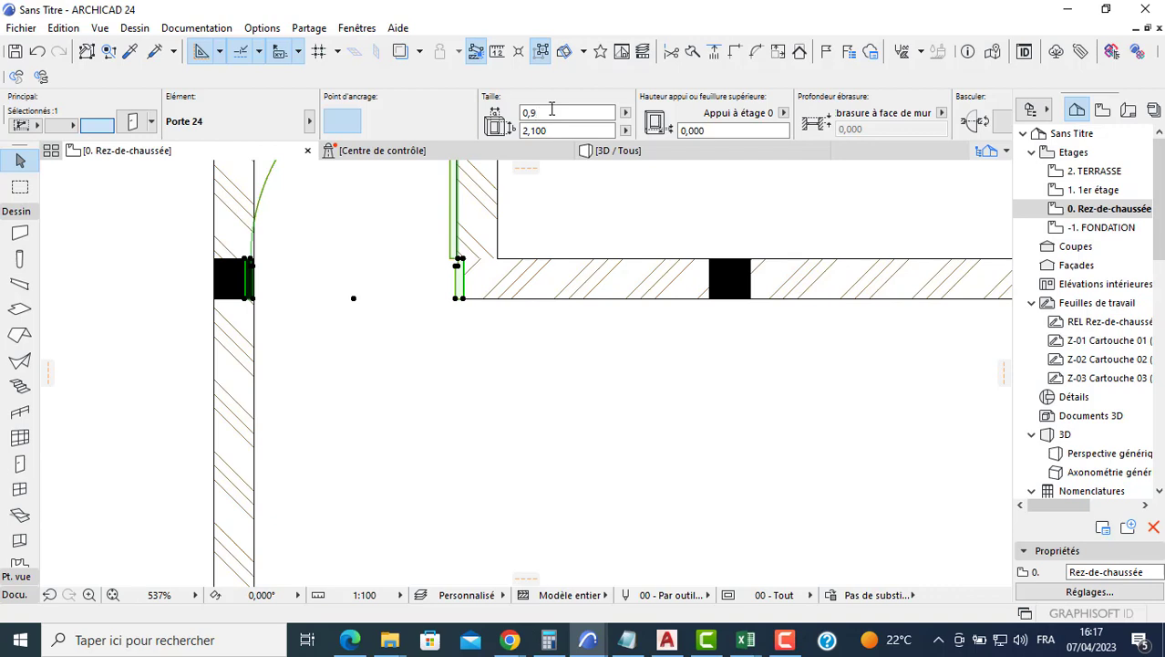
pyautogui.press('Return')
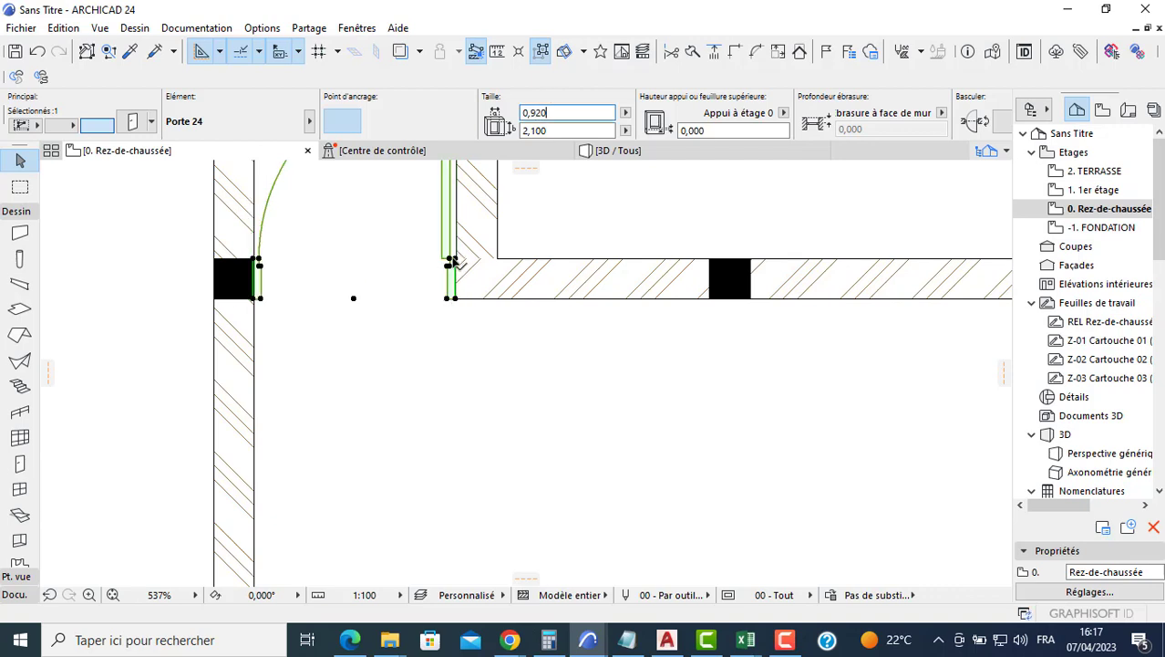
# Move the 0,920 wide door so its hinge-side jamb lines up with the face of the partition.
pyautogui.scroll(10, 454, 264)
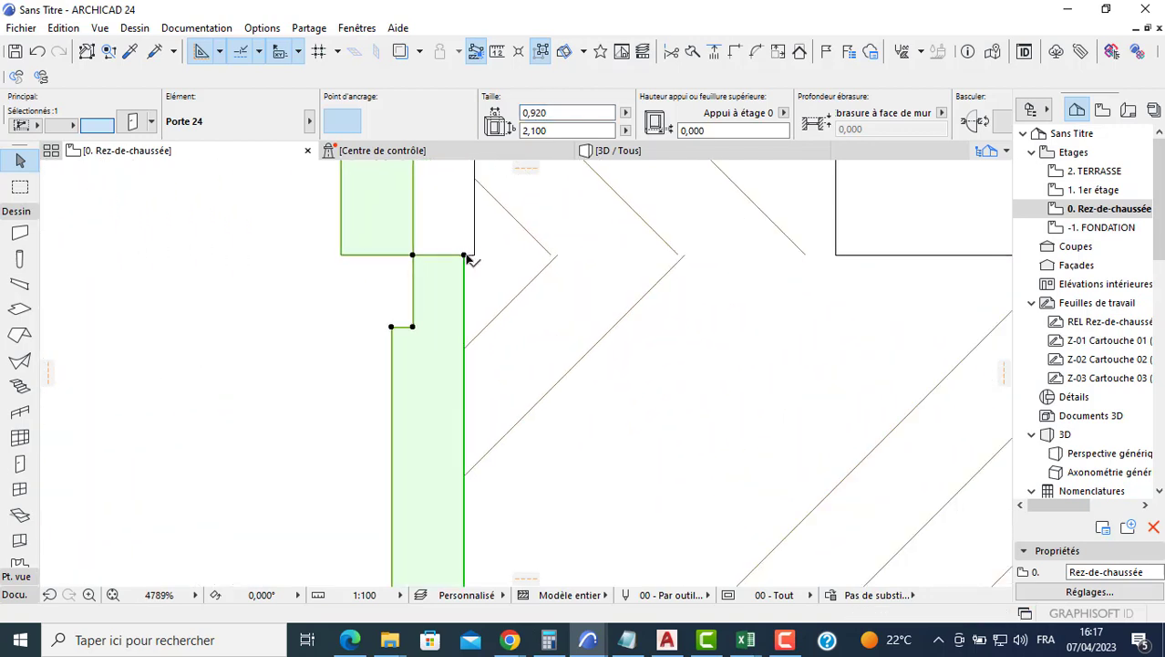
pyautogui.click(465, 256)
pyautogui.click(465, 256)
pyautogui.scroll(-15, 421, 276)
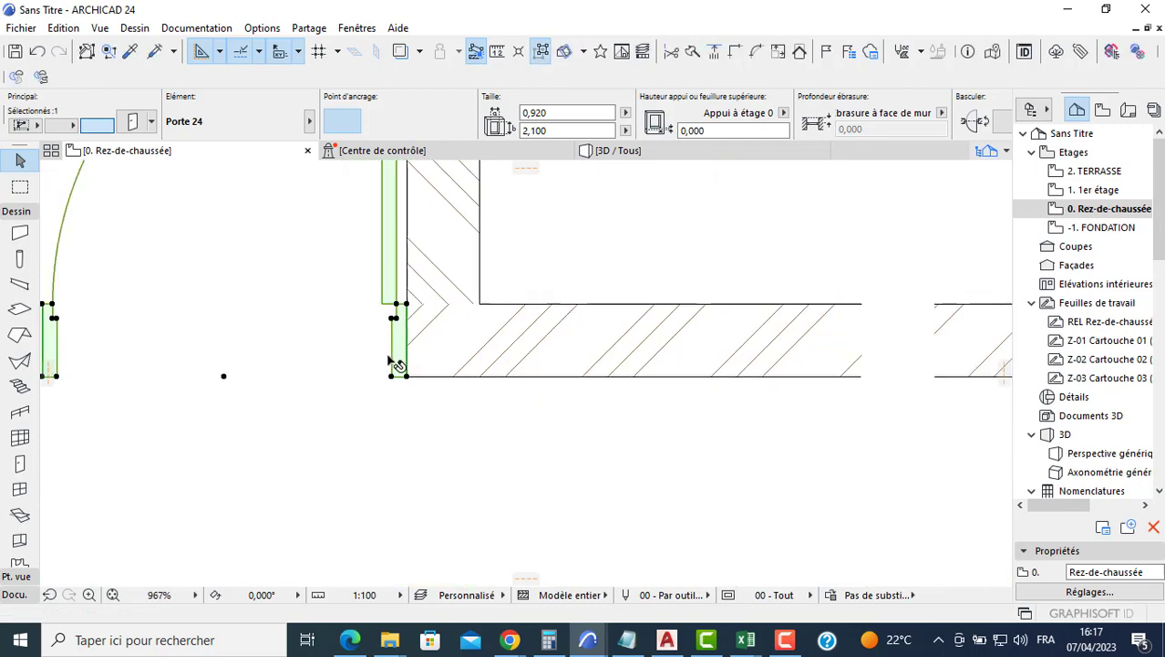
pyautogui.scroll(-2, 420, 450)
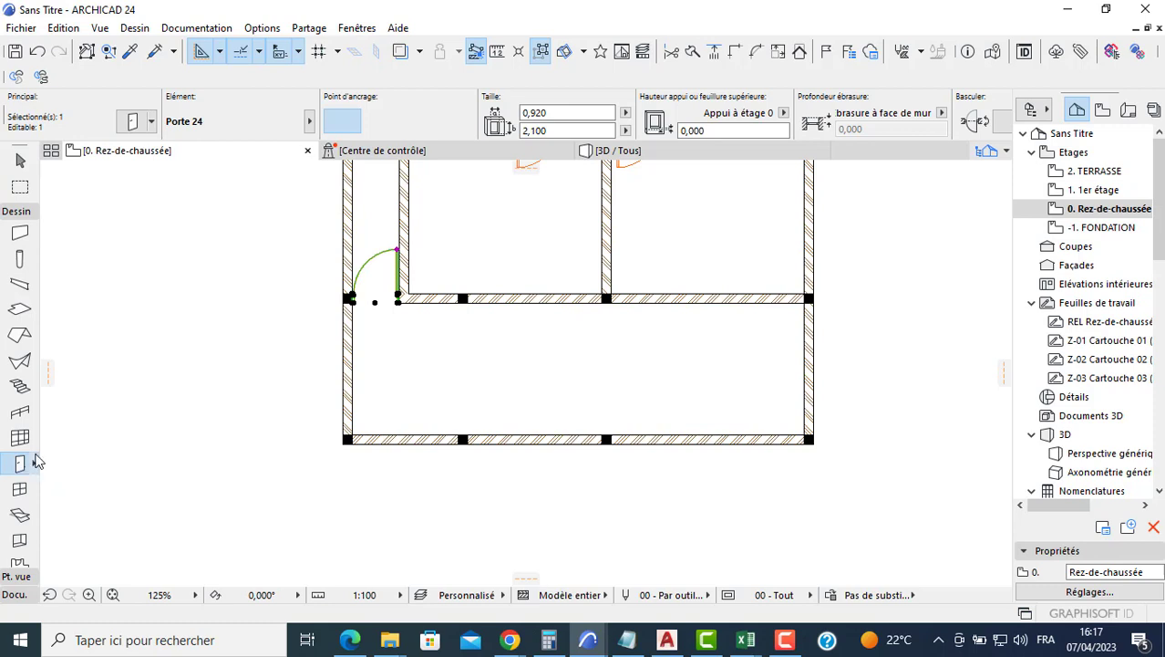
pyautogui.click(529, 112)
pyautogui.write('1')
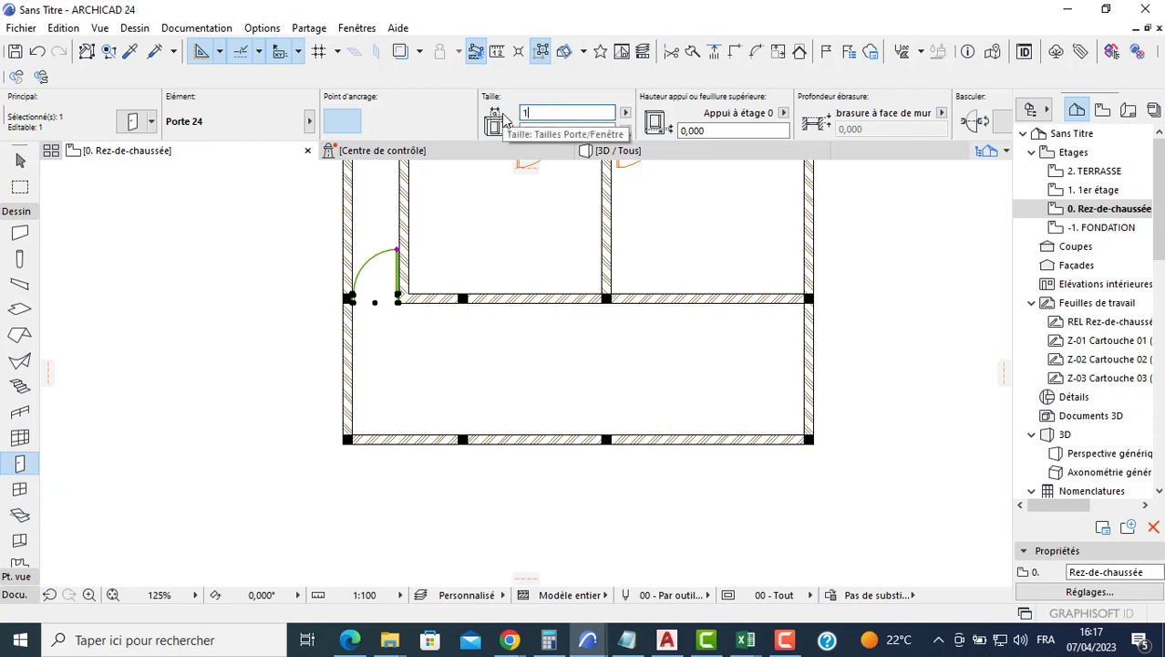
pyautogui.write(',200')
pyautogui.press('Return')
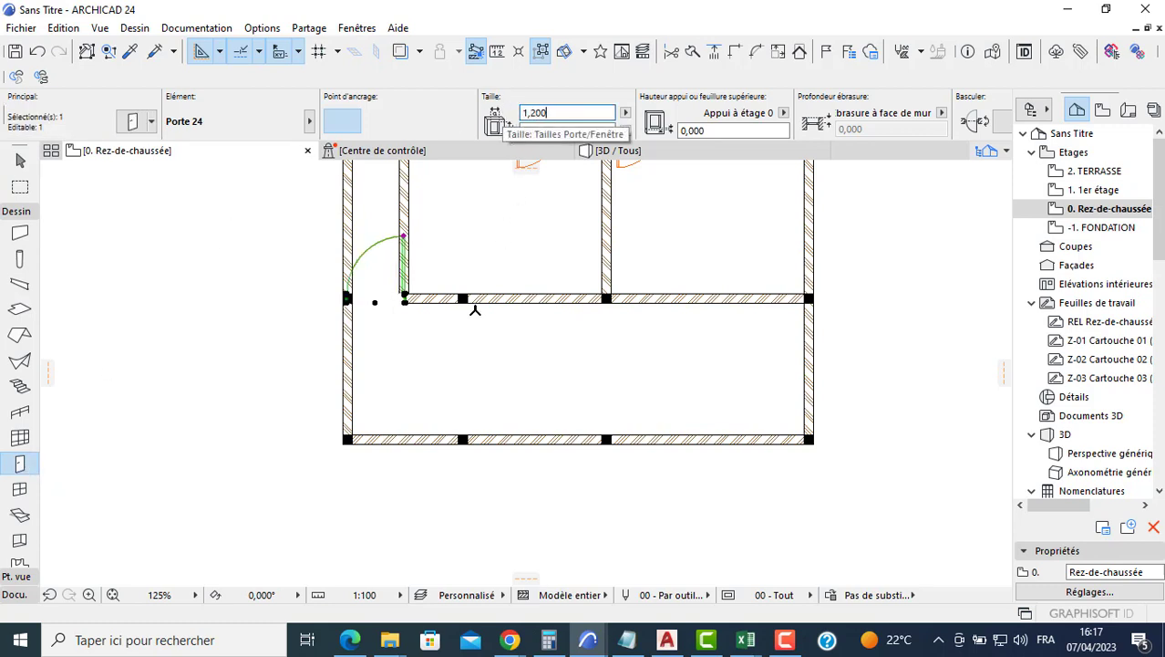
pyautogui.hotkey('ctrl', 'z')
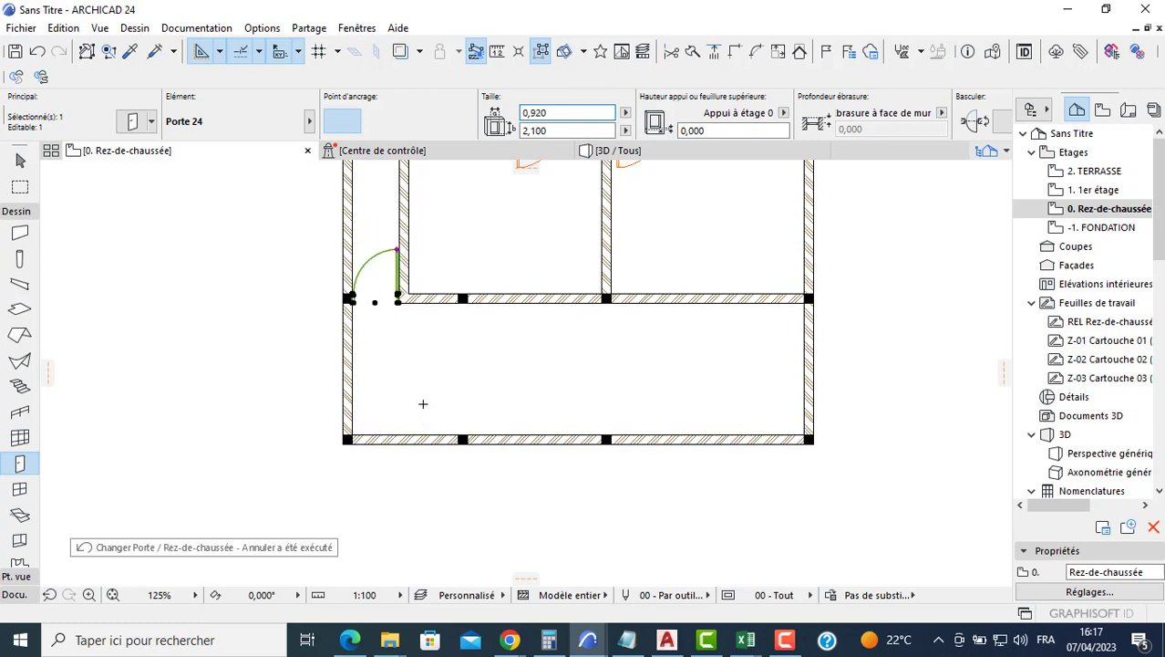
pyautogui.press('Escape')
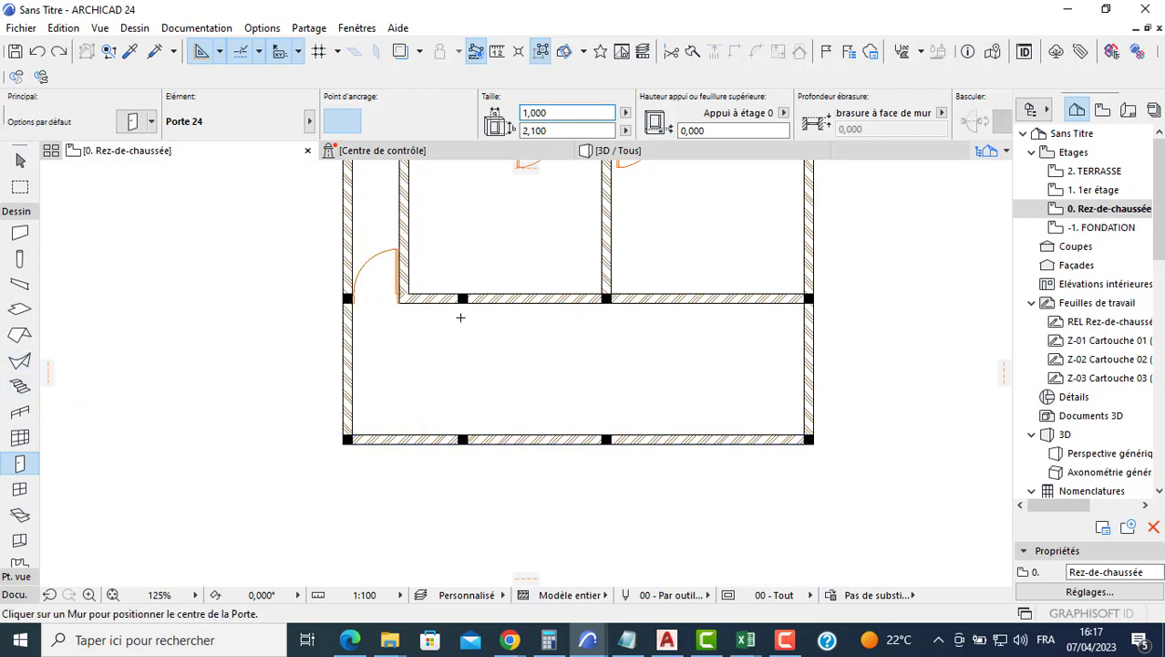
# Place a 1,200 wide door near the left end of the bottom exterior wall, opening inward and hinged on the left.
pyautogui.press('BackSpace')
pyautogui.press('BackSpace')
pyautogui.press('BackSpace')
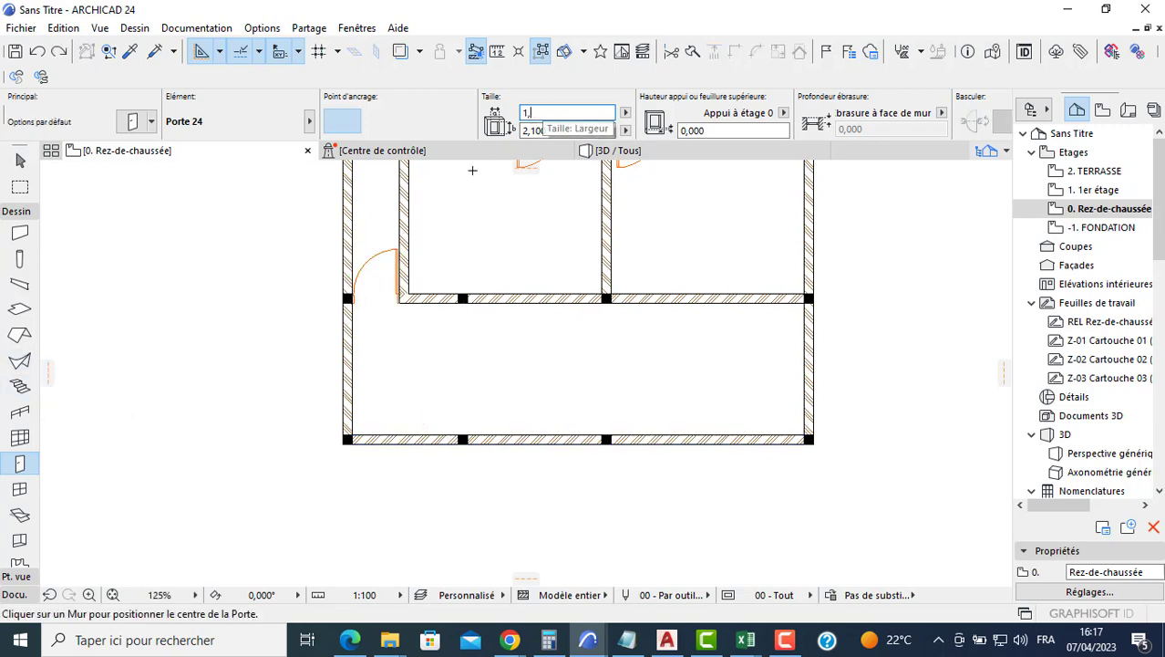
pyautogui.write('200')
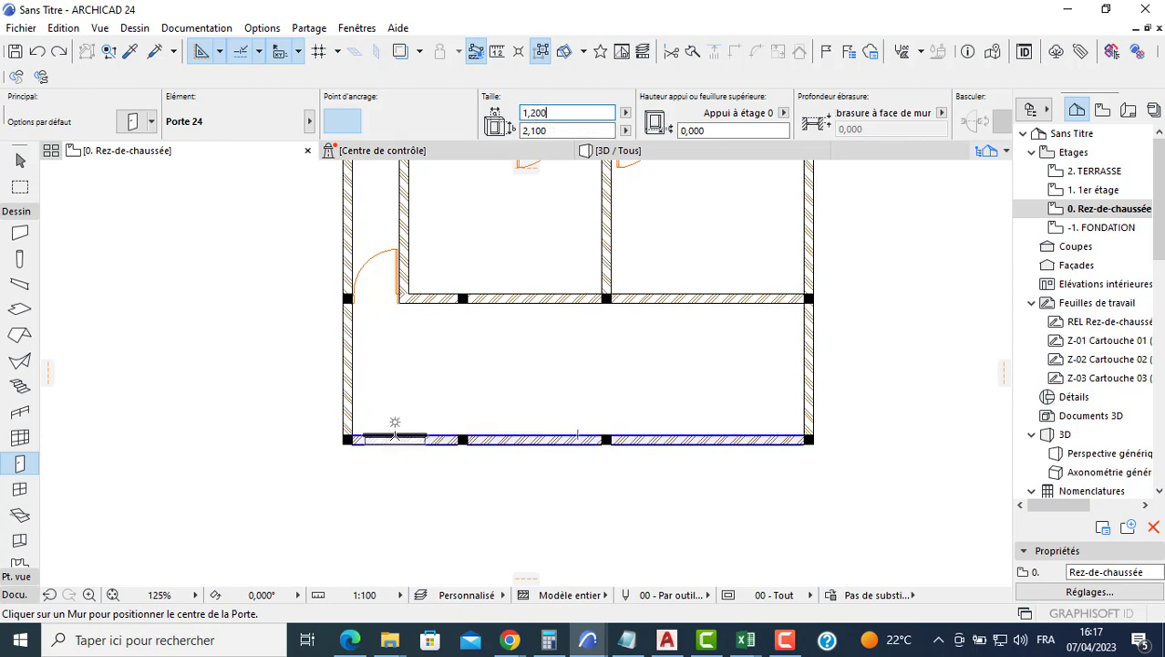
pyautogui.click(391, 427)
pyautogui.click(378, 396)
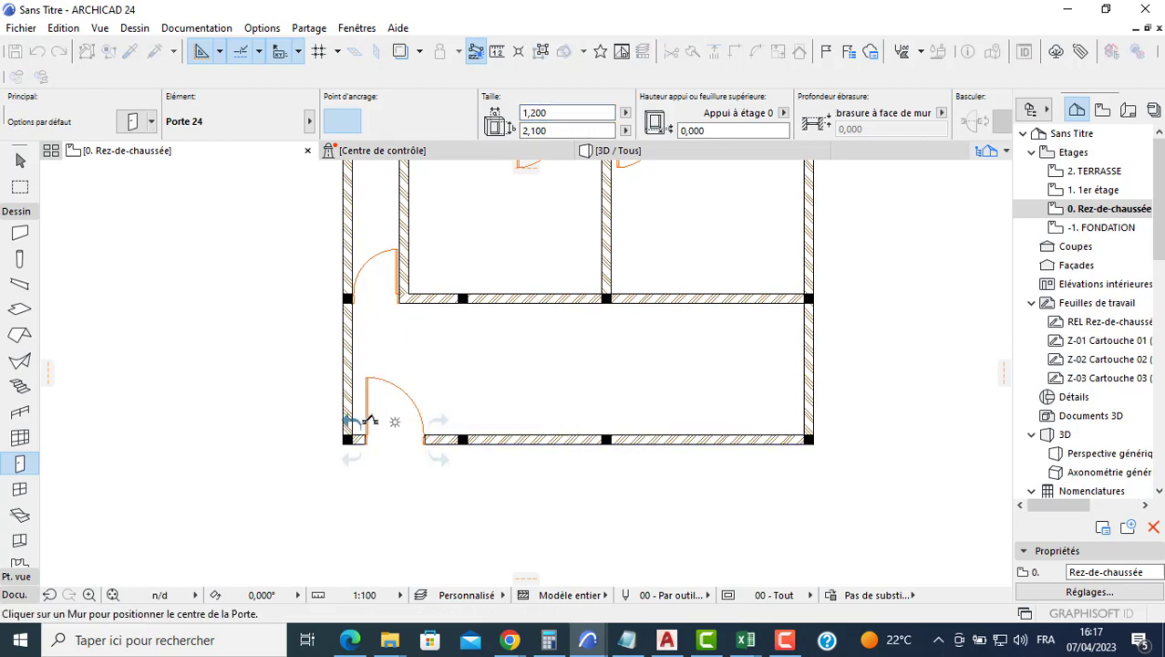
# Shift the 1,200 wide door along the bottom exterior wall, closer to the left corner column.
pyautogui.scroll(3, 369, 430)
pyautogui.press('Escape')
pyautogui.click(370, 446)
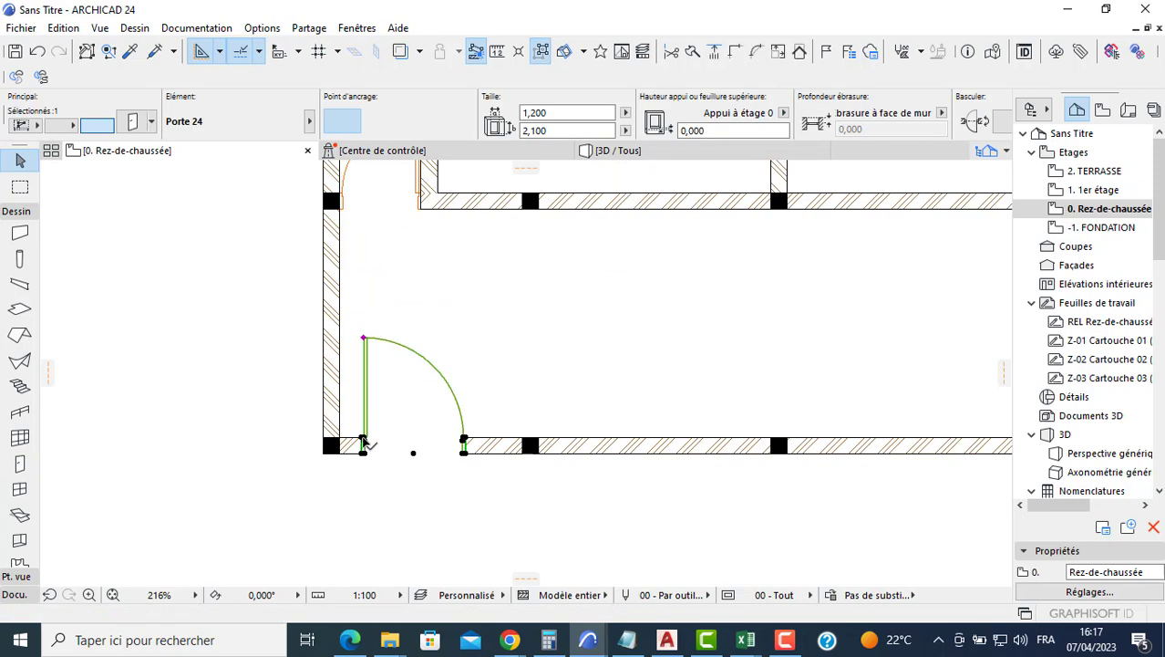
pyautogui.click(364, 443)
pyautogui.click(353, 438)
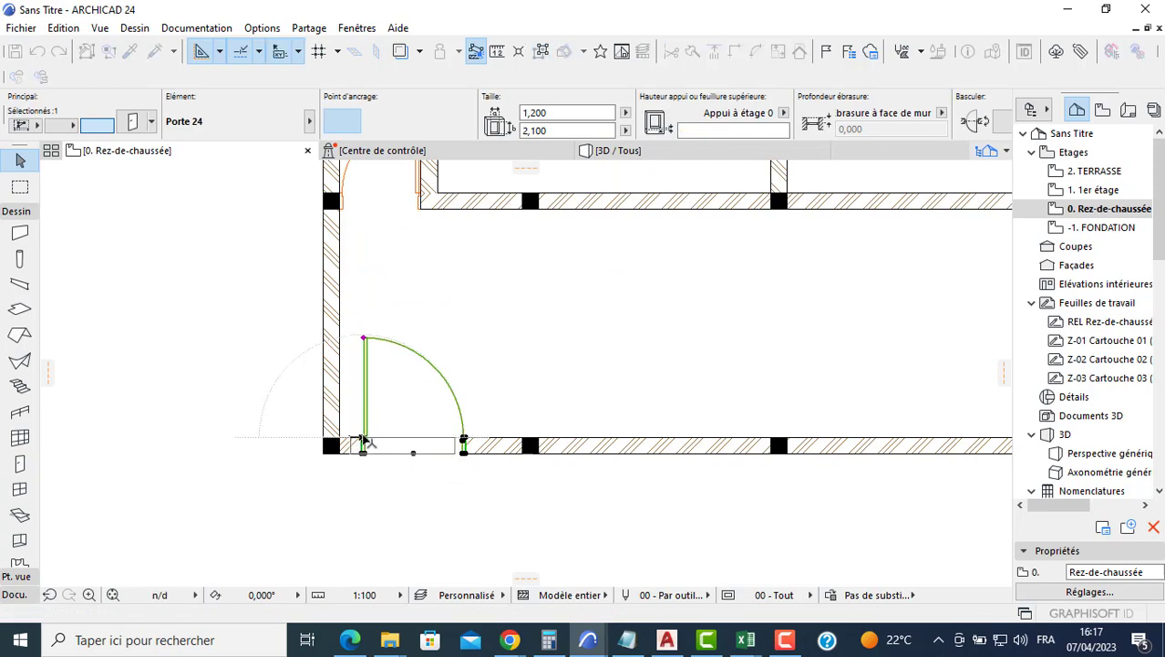
pyautogui.press('Escape')
# Split the bottom exterior wall at the right face of the second column from the left.
pyautogui.click(484, 449)
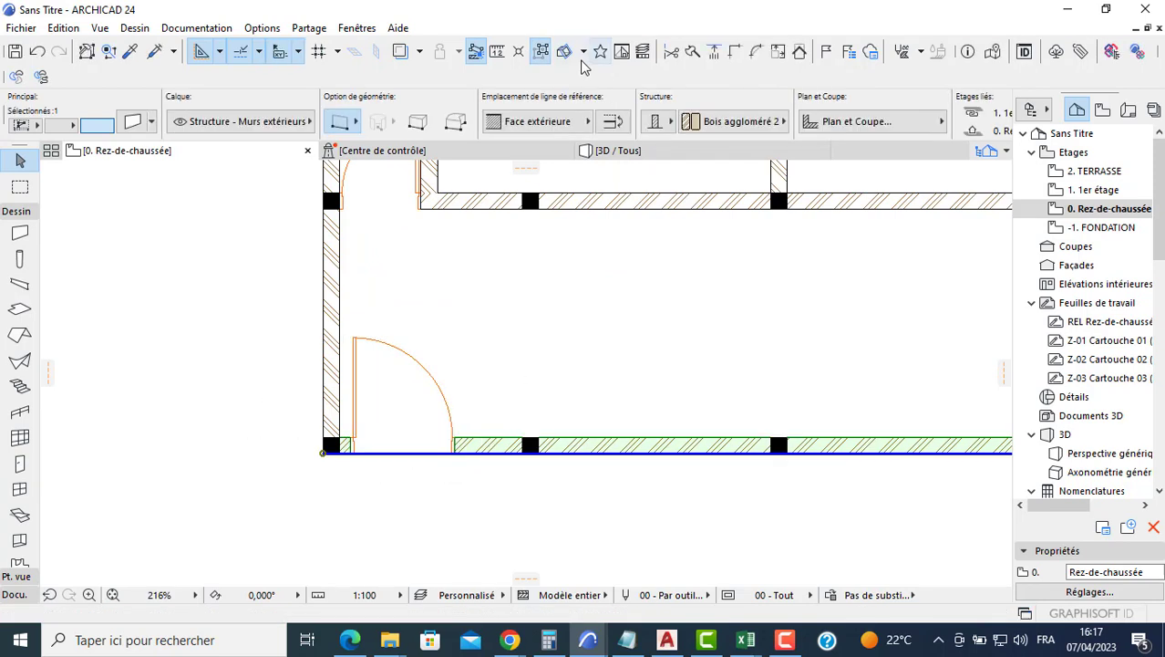
pyautogui.click(692, 52)
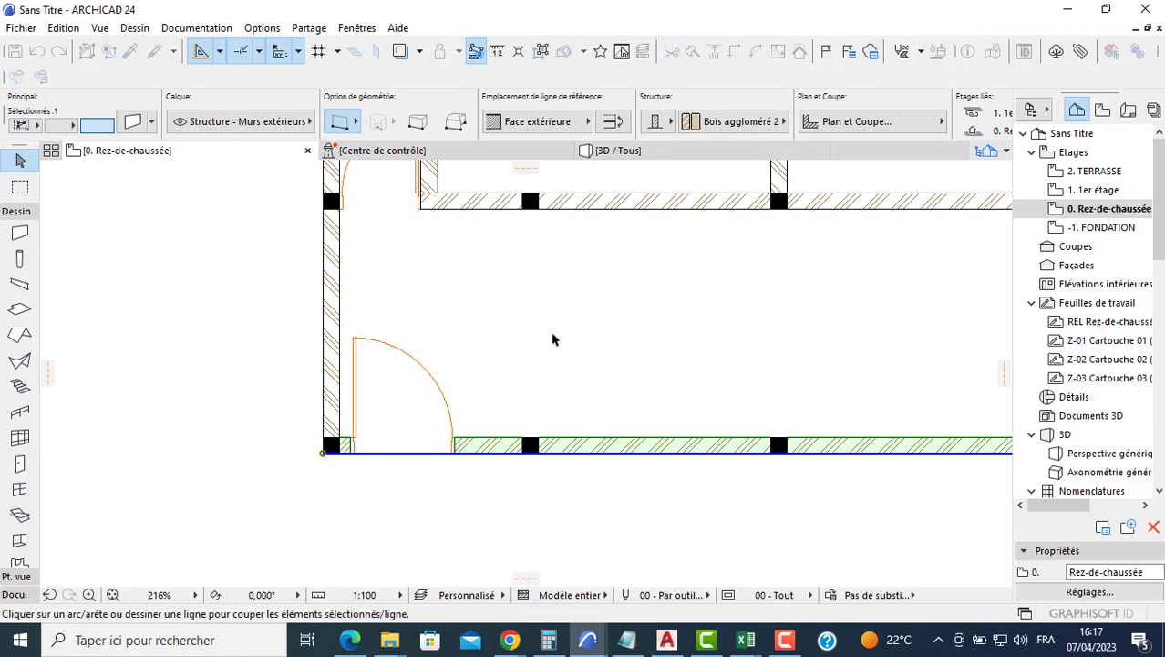
pyautogui.click(538, 447)
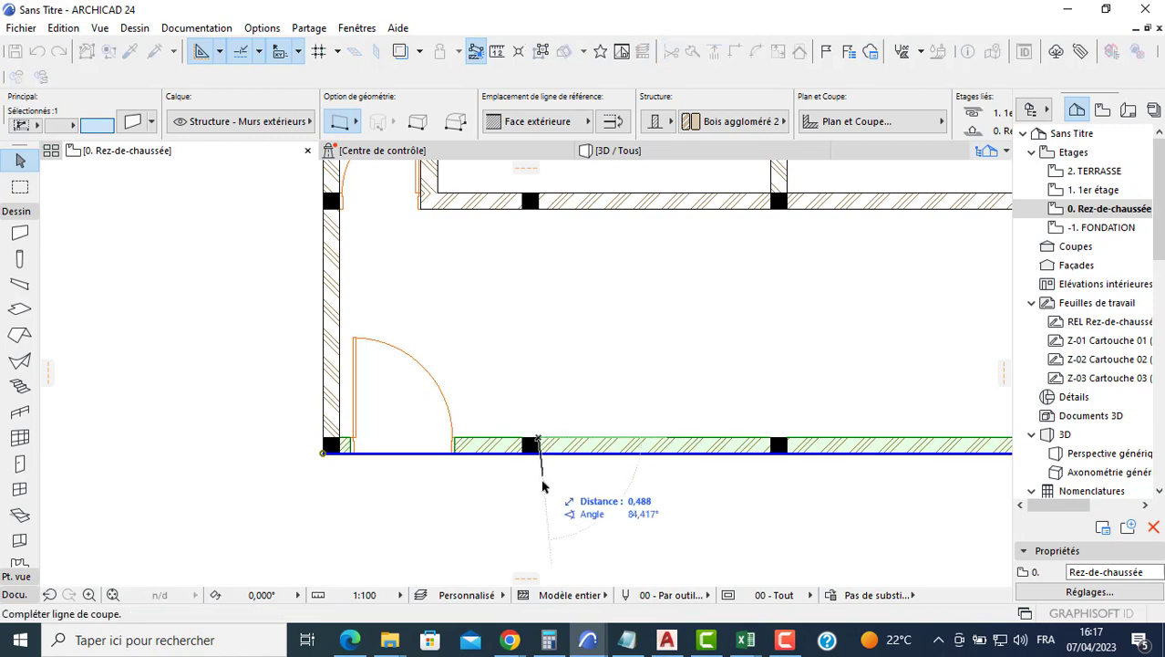
pyautogui.click(538, 495)
pyautogui.click(488, 488)
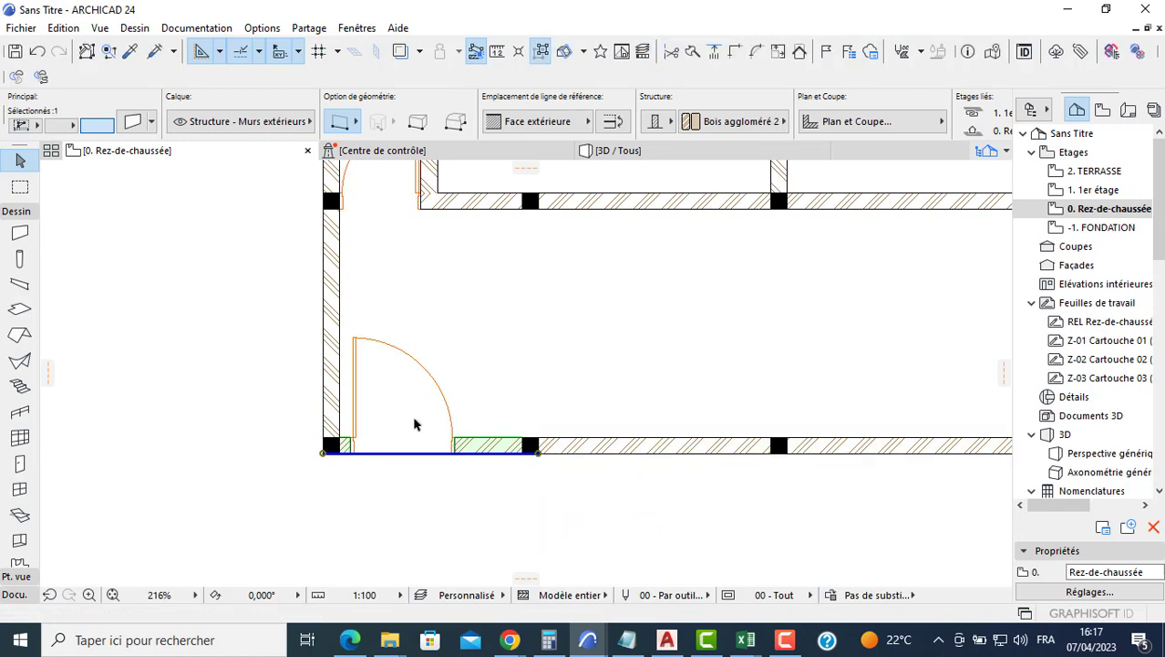
# Unlink the tops of the front space's left and right walls and the bottom wall beyond the split, and set their height to 1,500.
pyautogui.press('Escape')
pyautogui.click(335, 388)
pyautogui.scroll(-1, 472, 394)
pyautogui.scroll(-1, 510, 421)
pyautogui.keyDown('shift'); pyautogui.click(572, 435); pyautogui.keyUp('shift')
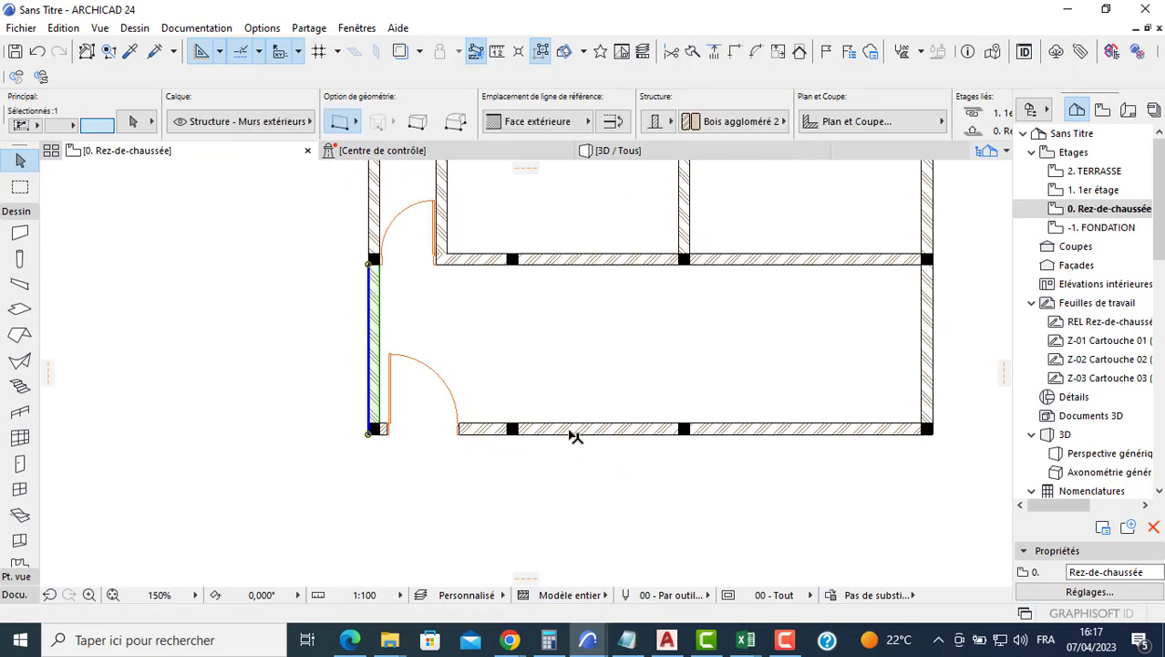
pyautogui.keyDown('shift'); pyautogui.click(929, 346); pyautogui.keyUp('shift')
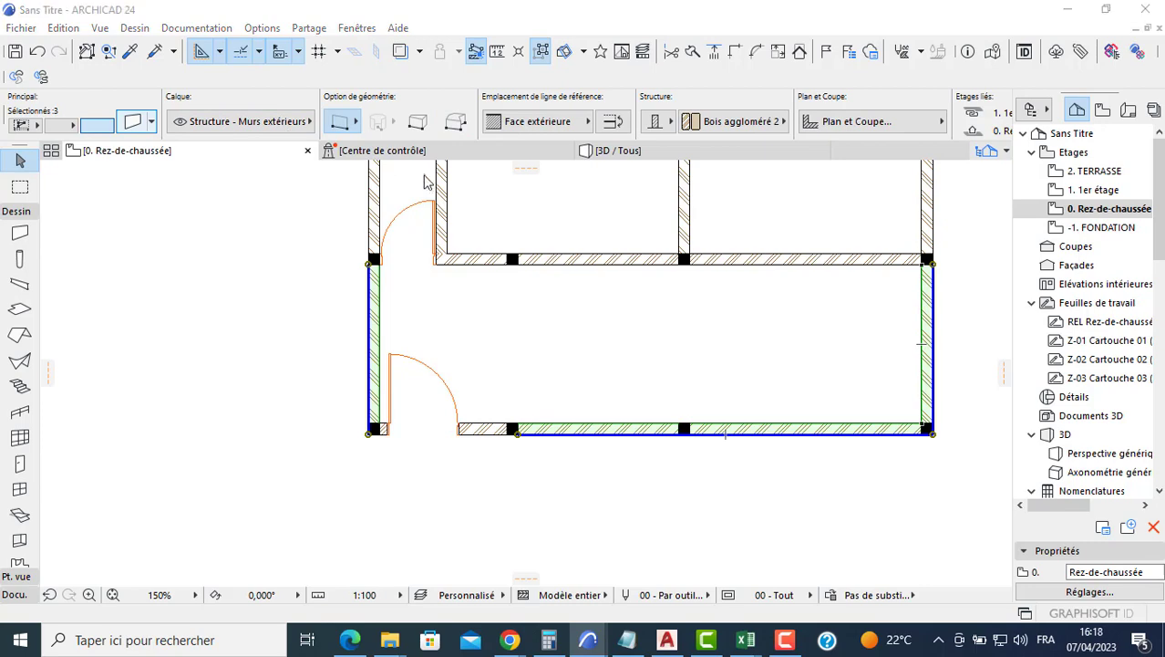
pyautogui.hotkey('ctrl', 't')
pyautogui.click(447, 73)
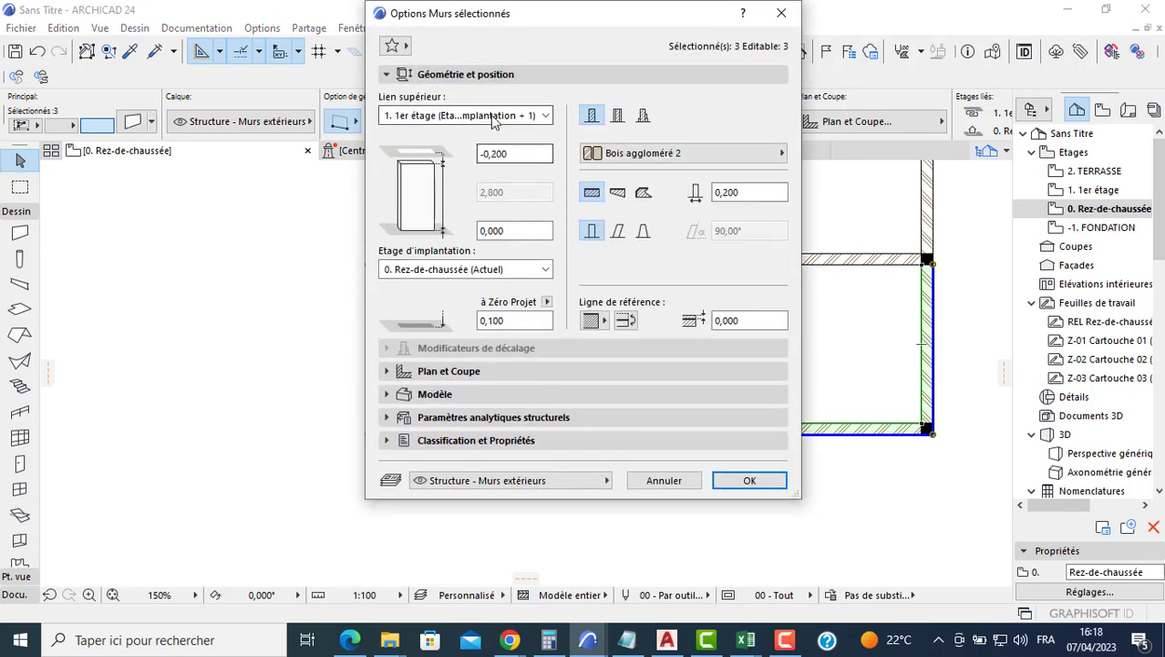
pyautogui.click(511, 115)
pyautogui.click(442, 180)
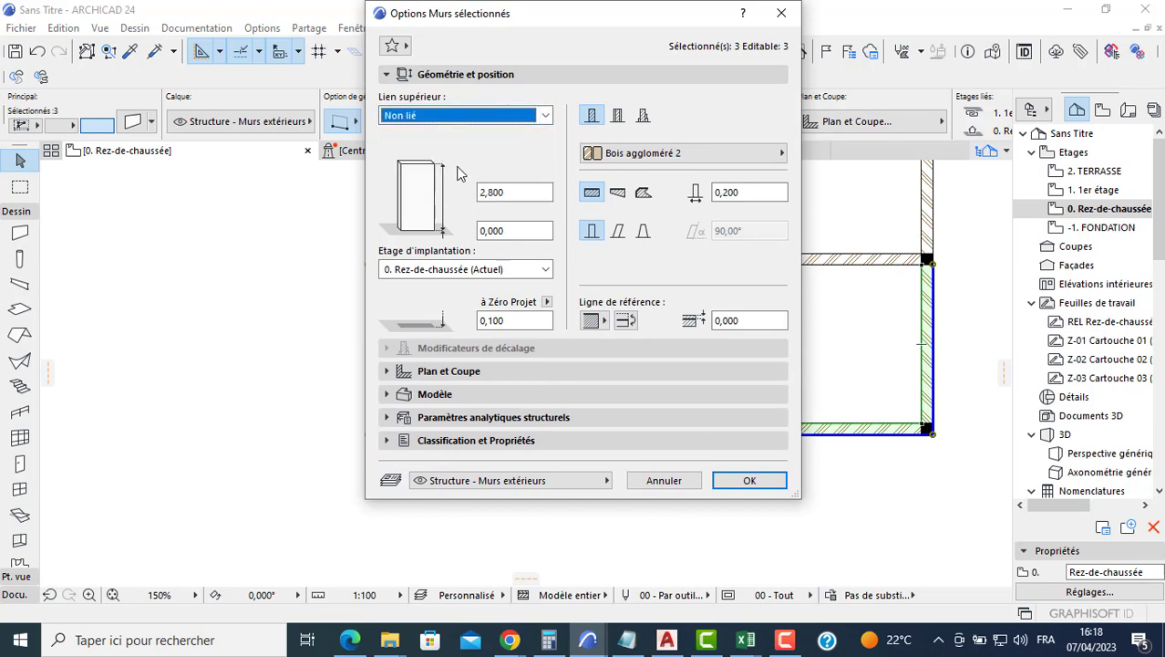
pyautogui.click(517, 193)
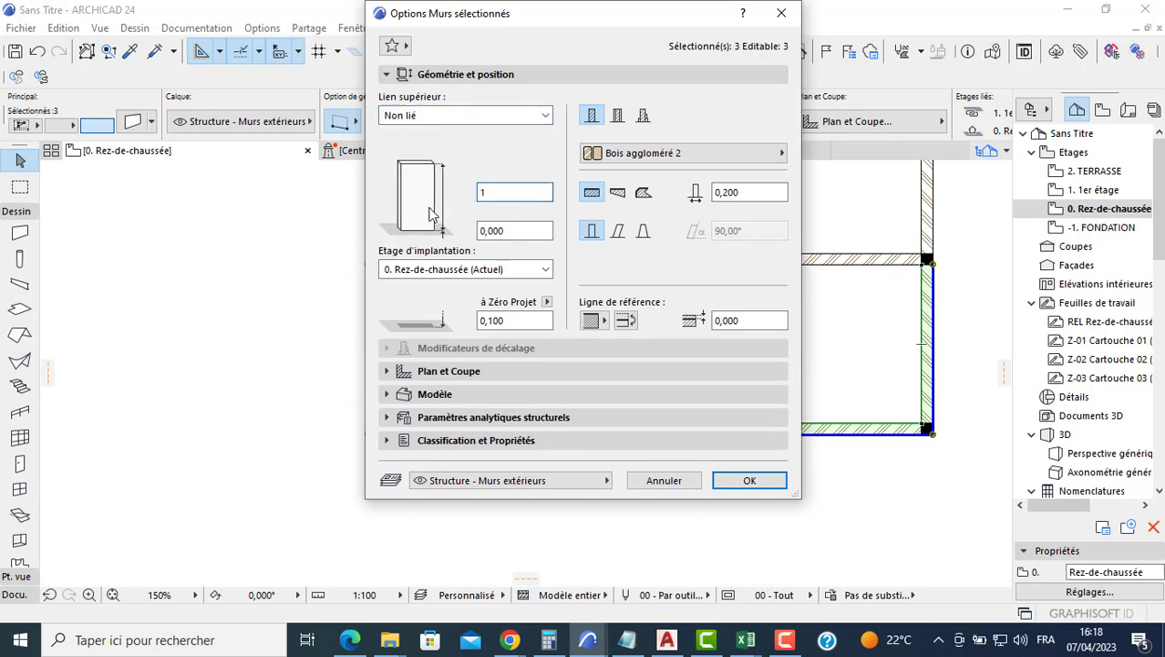
pyautogui.write('1,500')
pyautogui.press('Return')
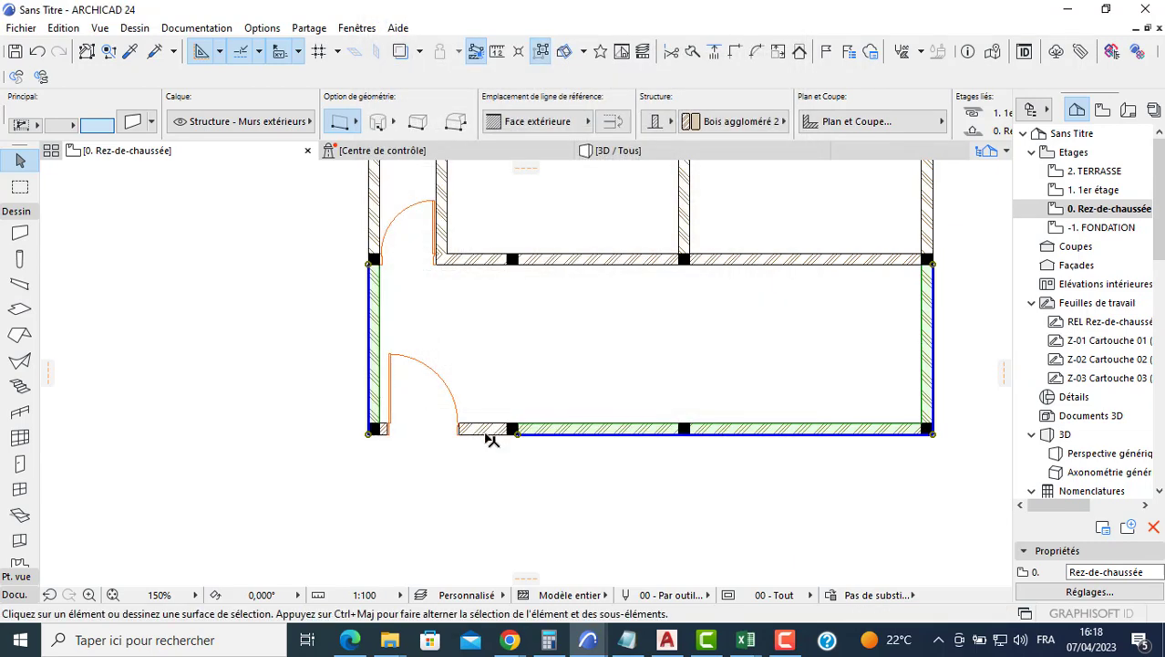
pyautogui.press('Escape')
pyautogui.click(486, 434)
pyautogui.press('Escape')
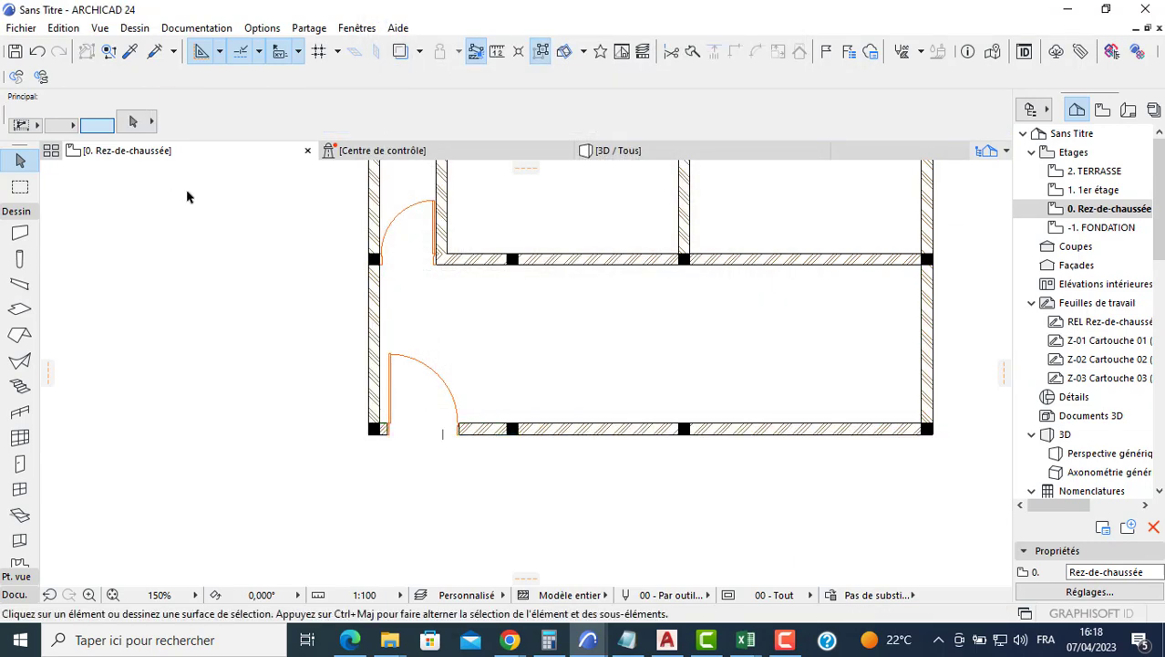
# In the 3D view, delete the 1er étage and TERRASSE columns above the front row's left corner and second columns.
pyautogui.click(611, 157)
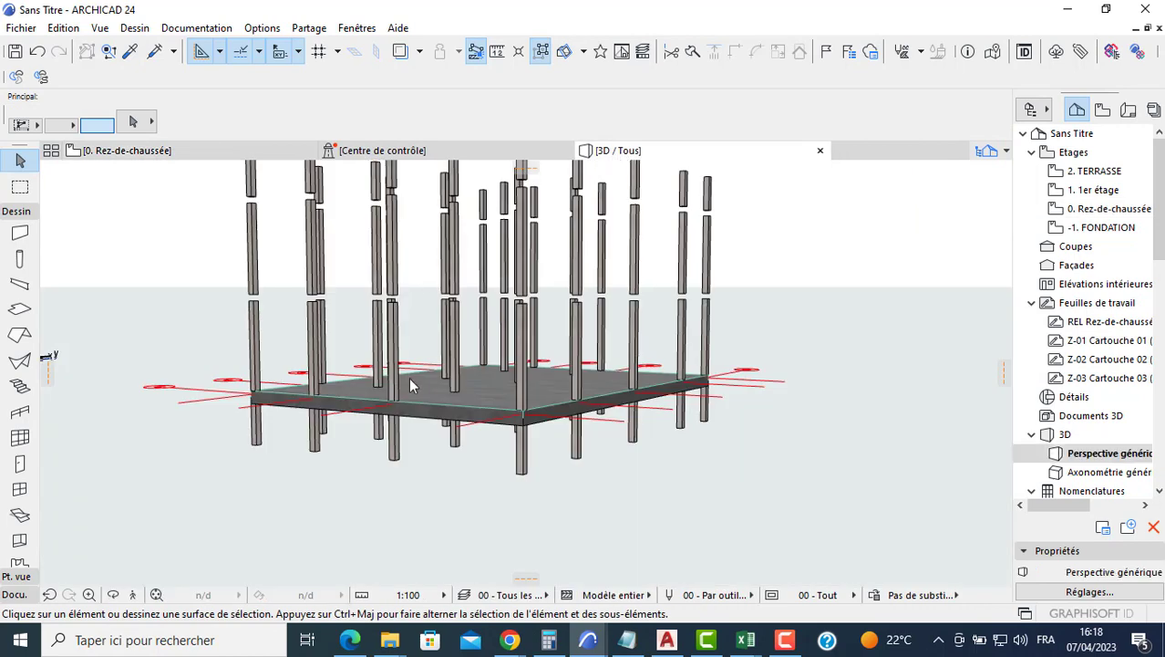
pyautogui.keyDown('shift'); pyautogui.moveTo(363, 348); pyautogui.dragTo(270, 427, button='middle'); pyautogui.keyUp('shift')
pyautogui.keyDown('shift'); pyautogui.moveTo(324, 287); pyautogui.dragTo(287, 288, button='middle'); pyautogui.keyUp('shift')
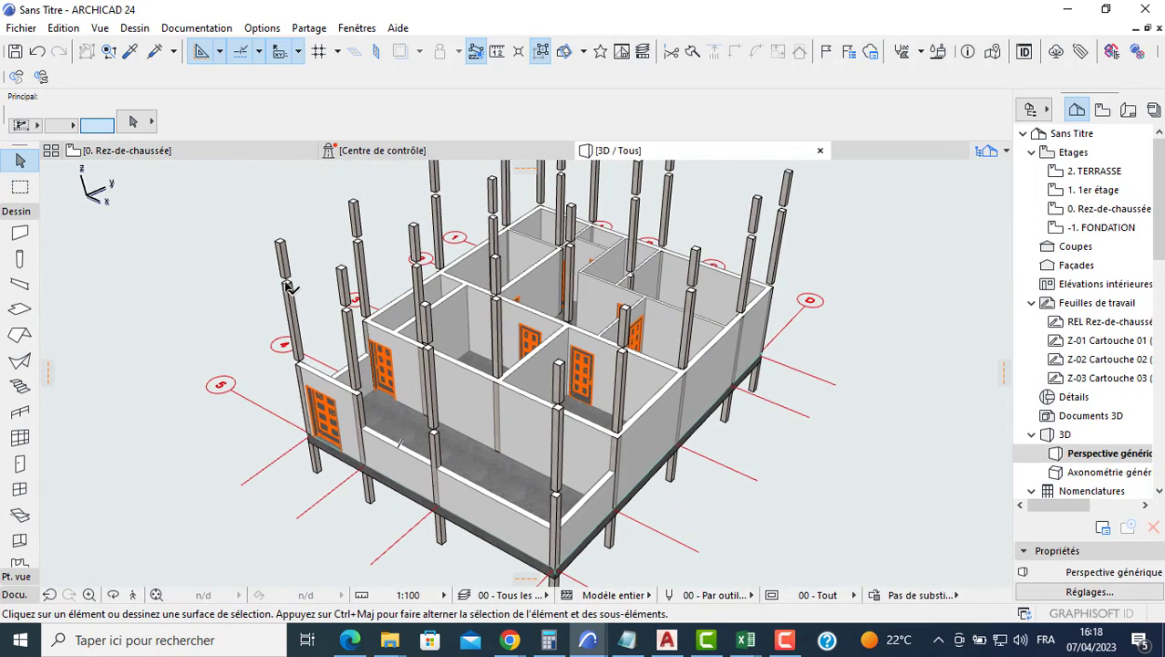
pyautogui.press('Delete')
pyautogui.click(293, 304)
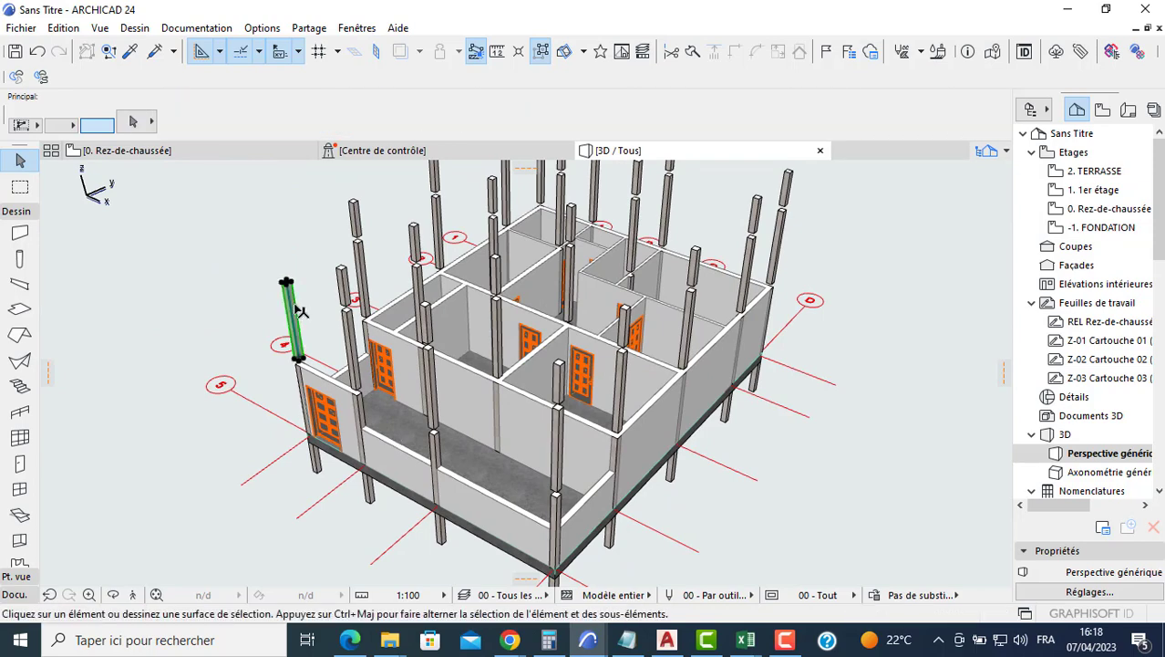
pyautogui.press('Delete')
pyautogui.click(352, 329)
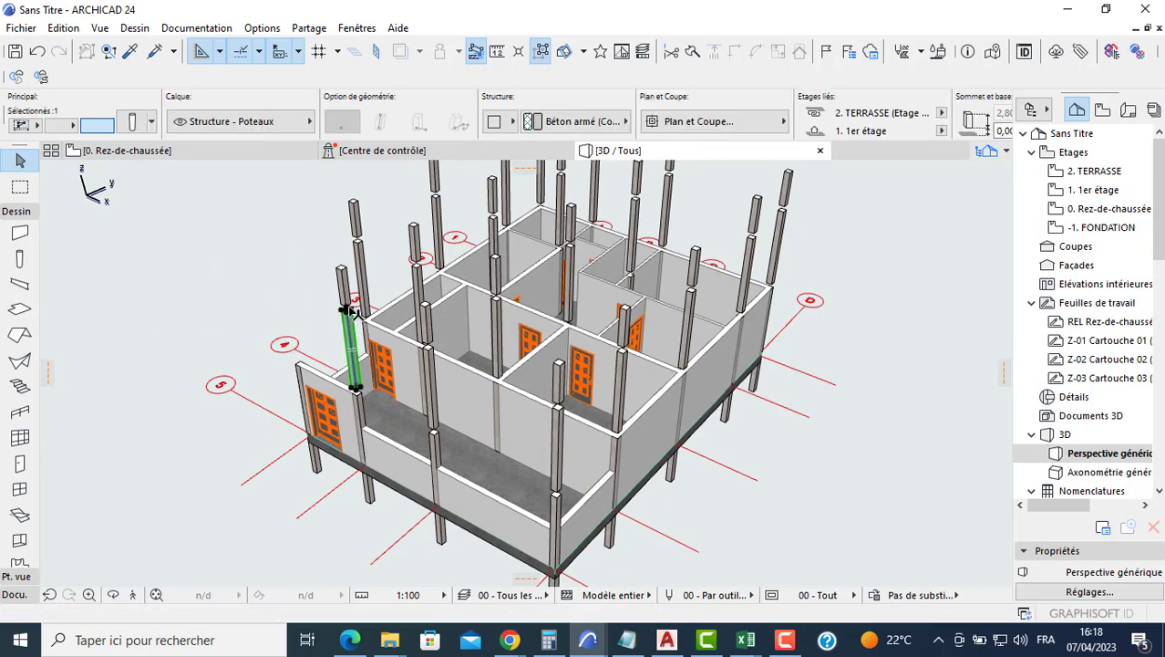
pyautogui.press('Delete')
pyautogui.click(343, 284)
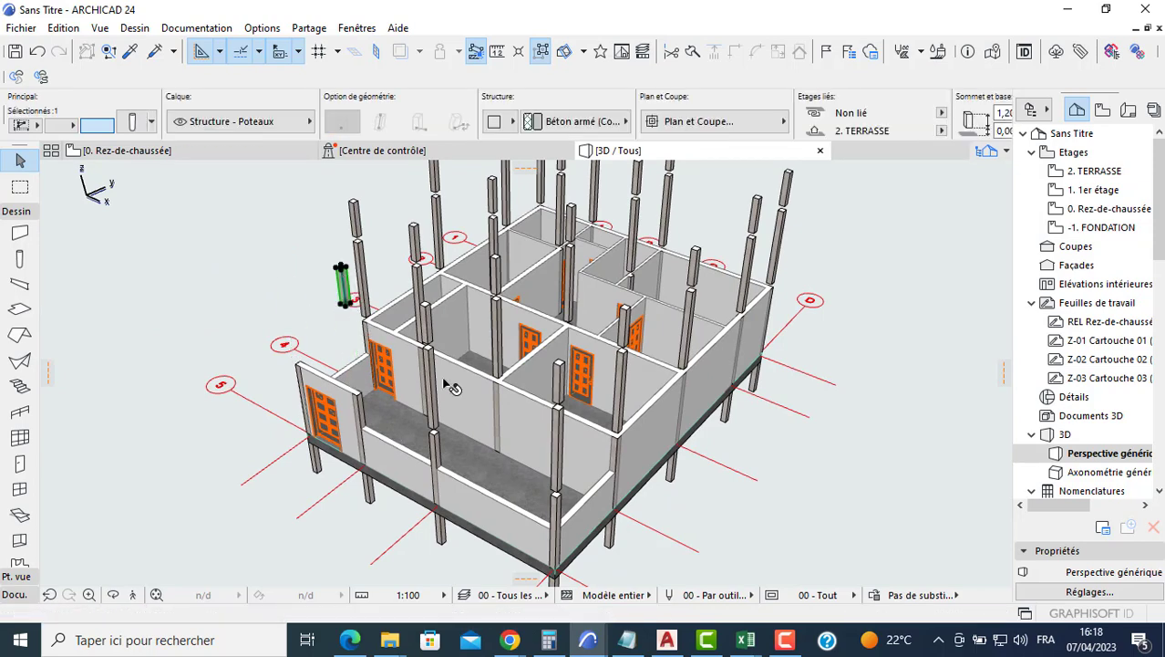
pyautogui.press('Delete')
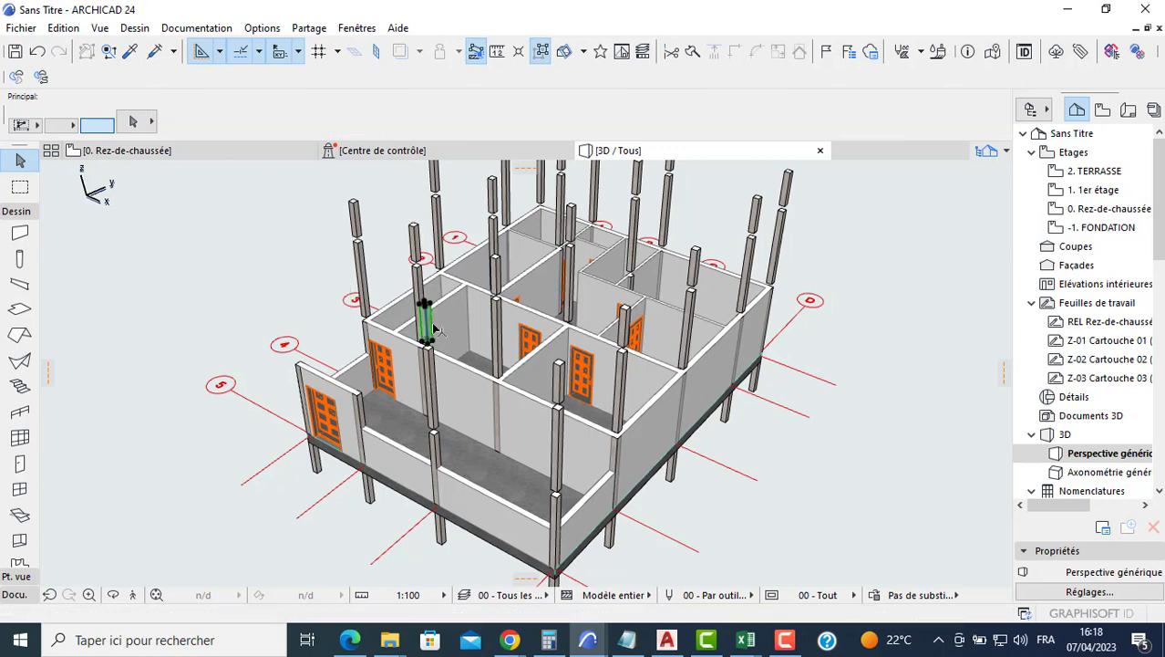
# Delete the 1er étage and TERRASSE columns above the front row's third and right corner columns.
pyautogui.click(432, 324)
pyautogui.press('Delete')
pyautogui.click(435, 390)
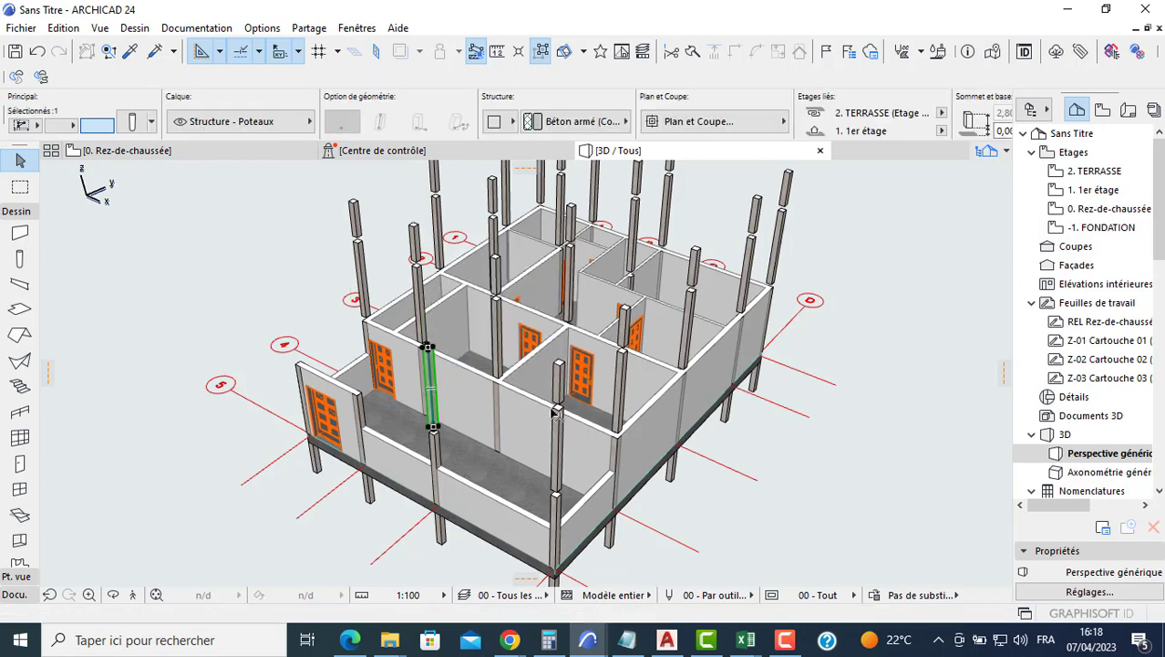
pyautogui.press('Delete')
pyautogui.click(565, 397)
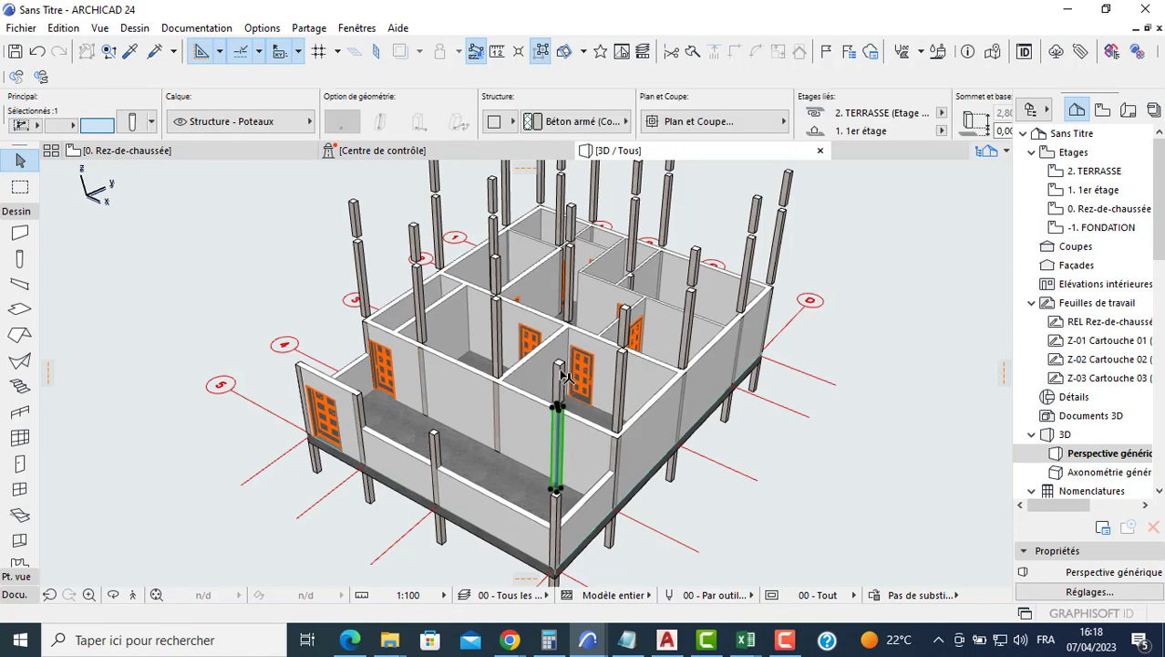
pyautogui.click(560, 378)
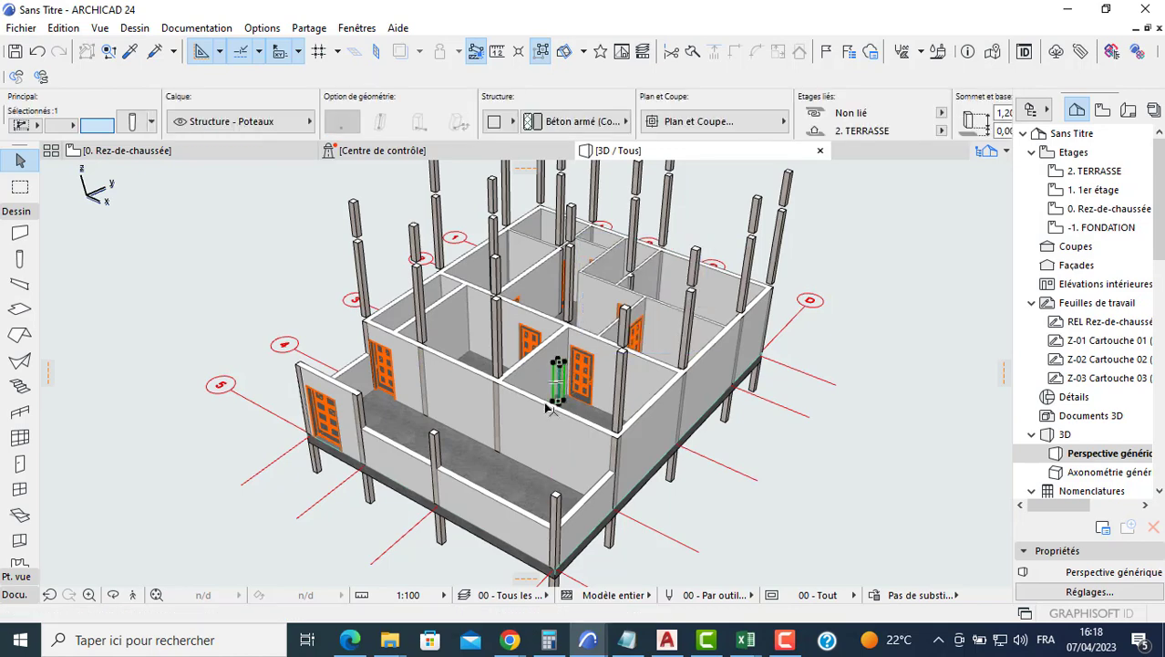
pyautogui.press('Delete')
pyautogui.keyDown('shift'); pyautogui.moveTo(500, 455); pyautogui.dragTo(447, 406, button='middle'); pyautogui.keyUp('shift')
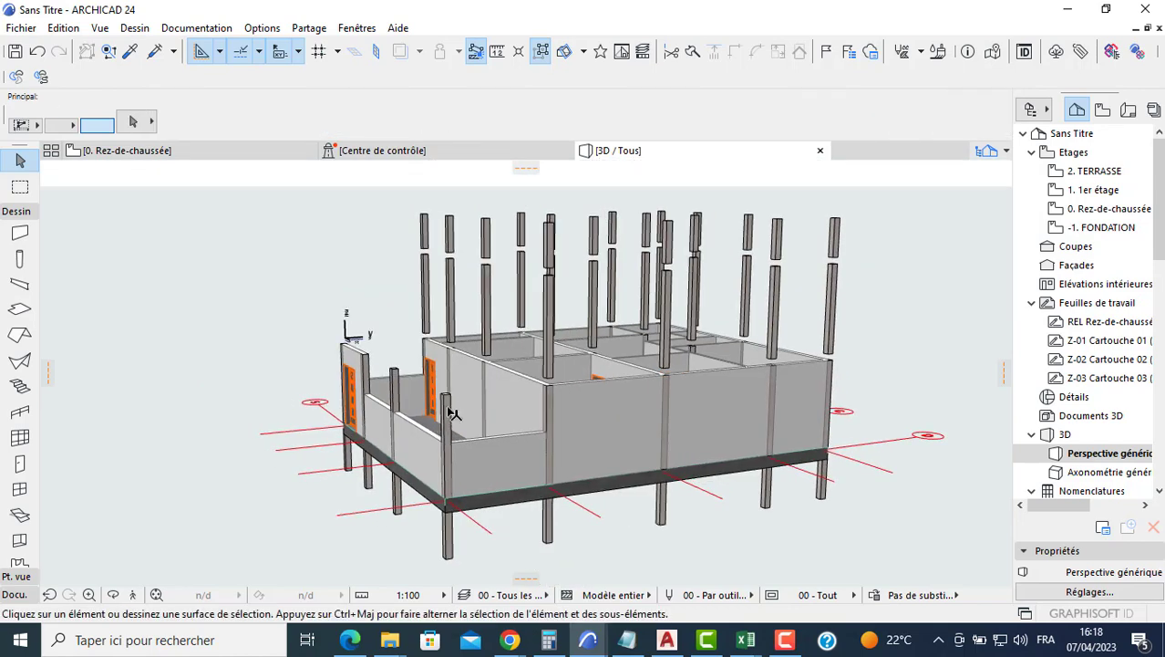
pyautogui.click(450, 408)
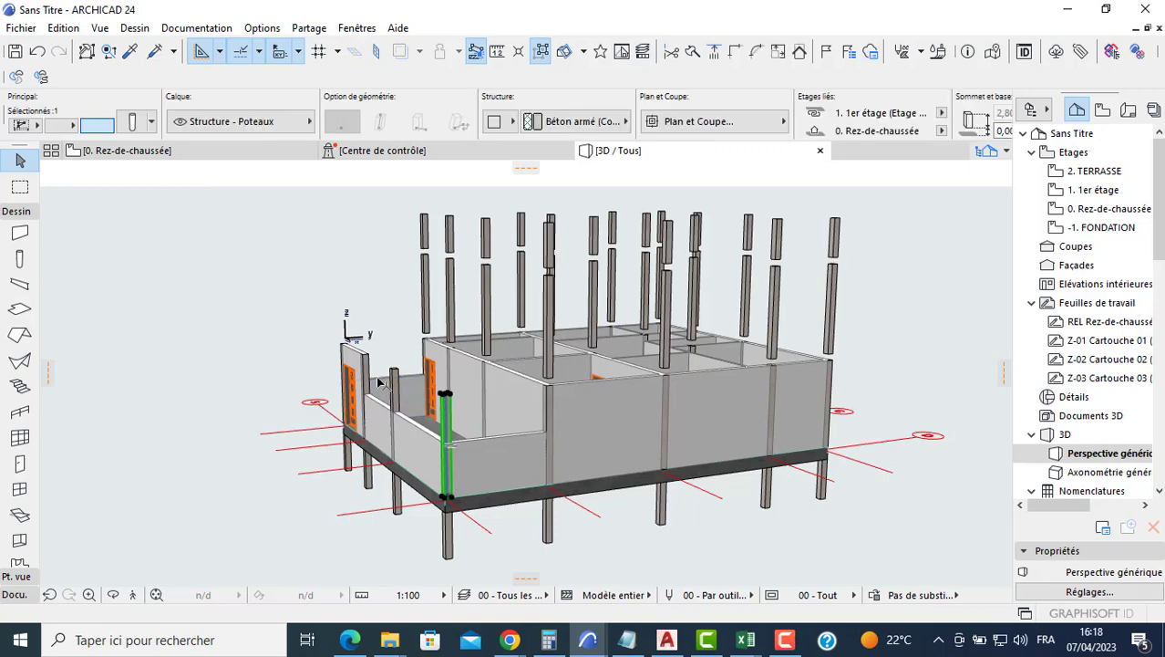
pyautogui.click(319, 371)
pyautogui.scroll(4, 319, 371)
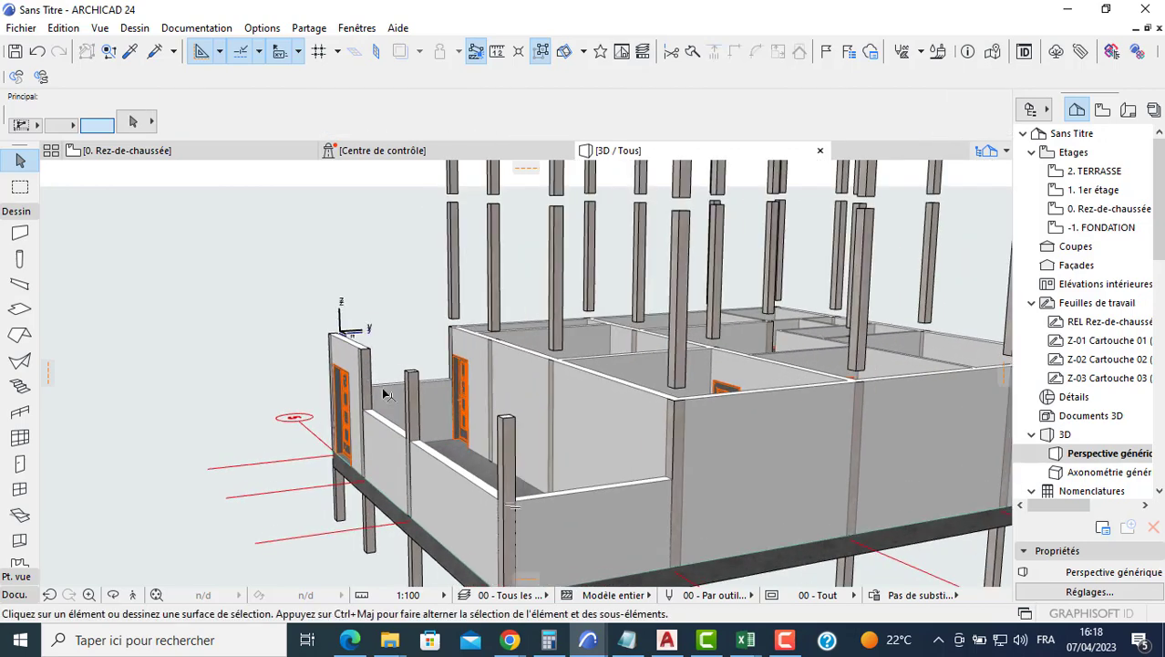
# On the Rez-de-chaussée plan, start the railing tool with the 03 - Clôture favourite.
pyautogui.click(241, 153)
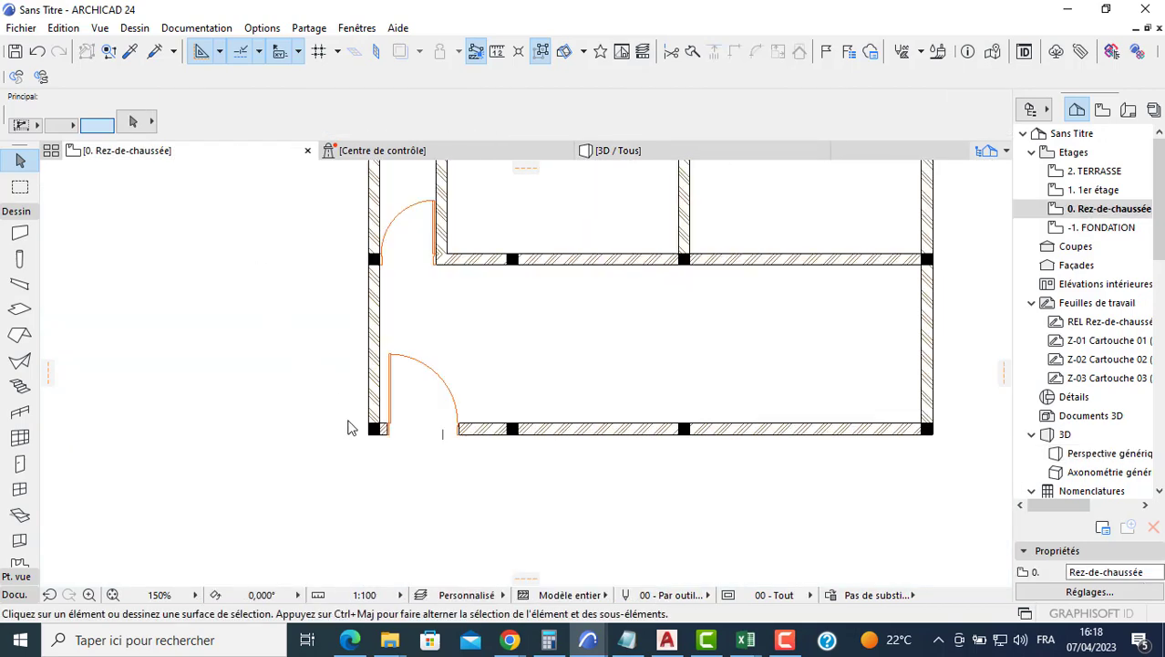
pyautogui.click(20, 412)
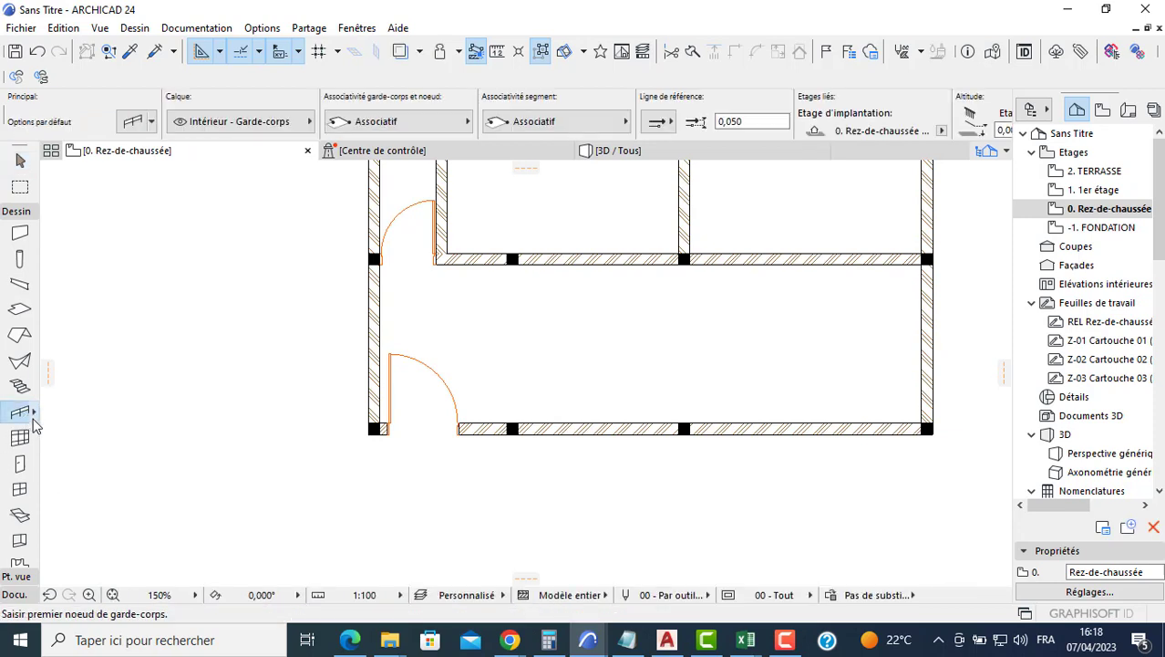
pyautogui.click(34, 415)
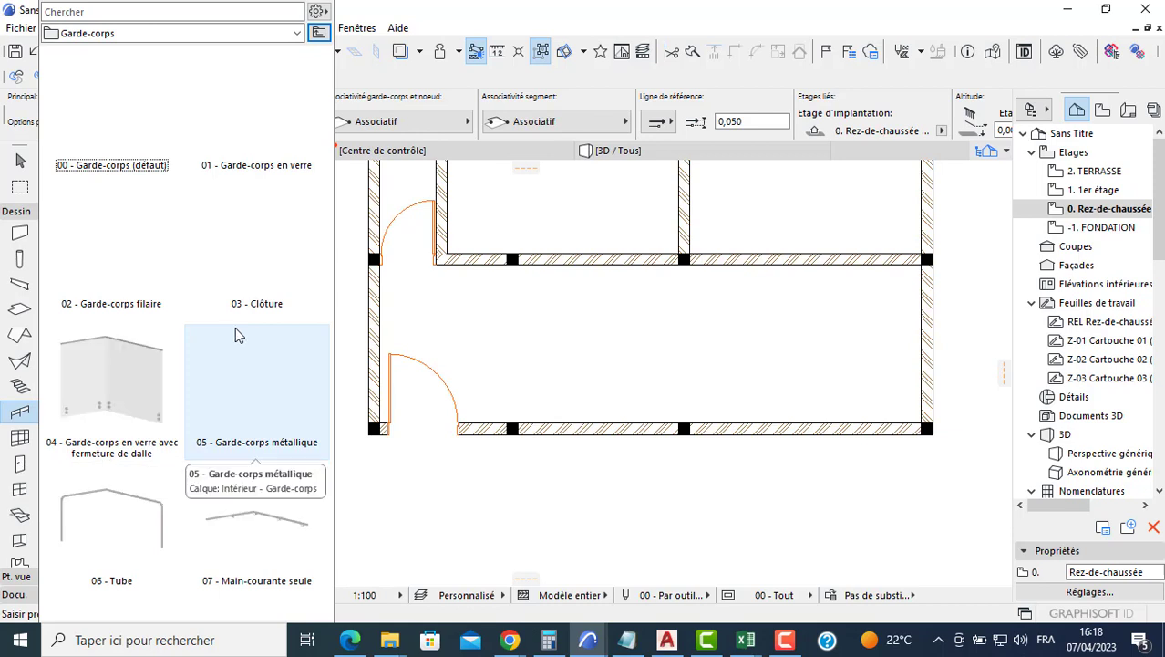
pyautogui.click(265, 264)
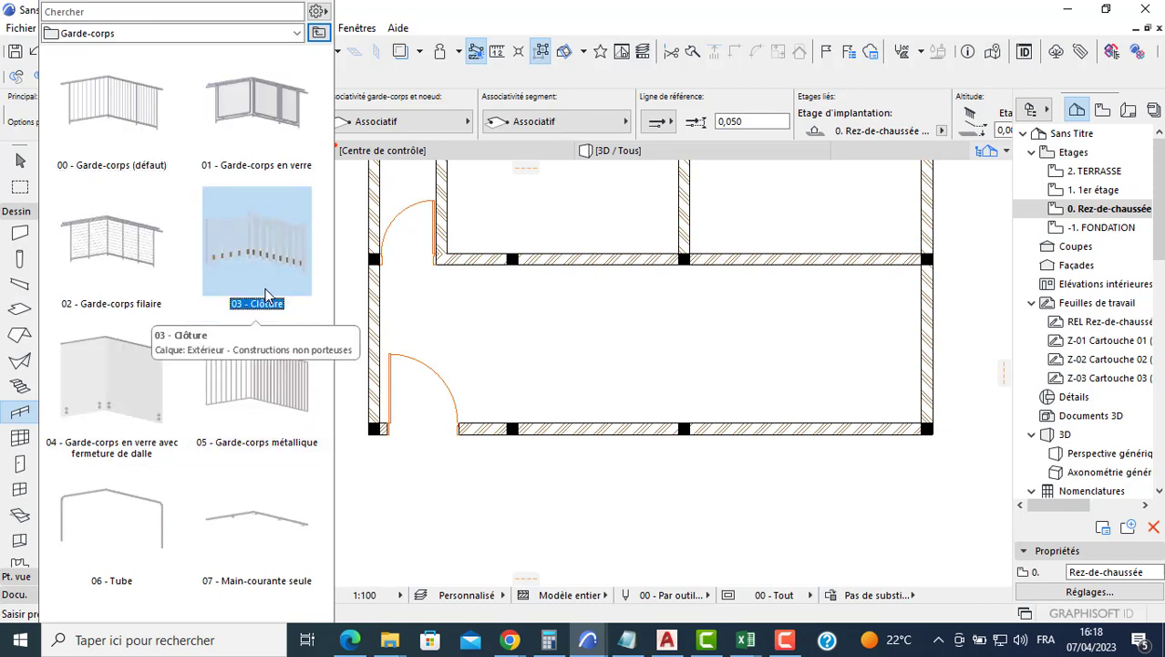
pyautogui.doubleClick(266, 294)
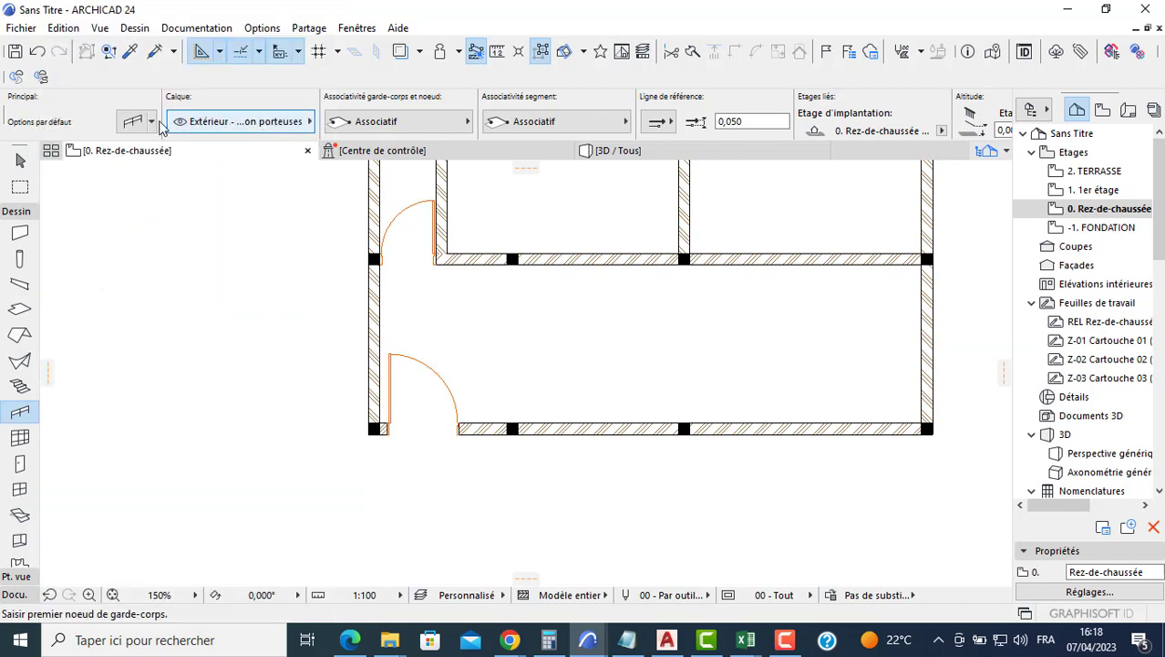
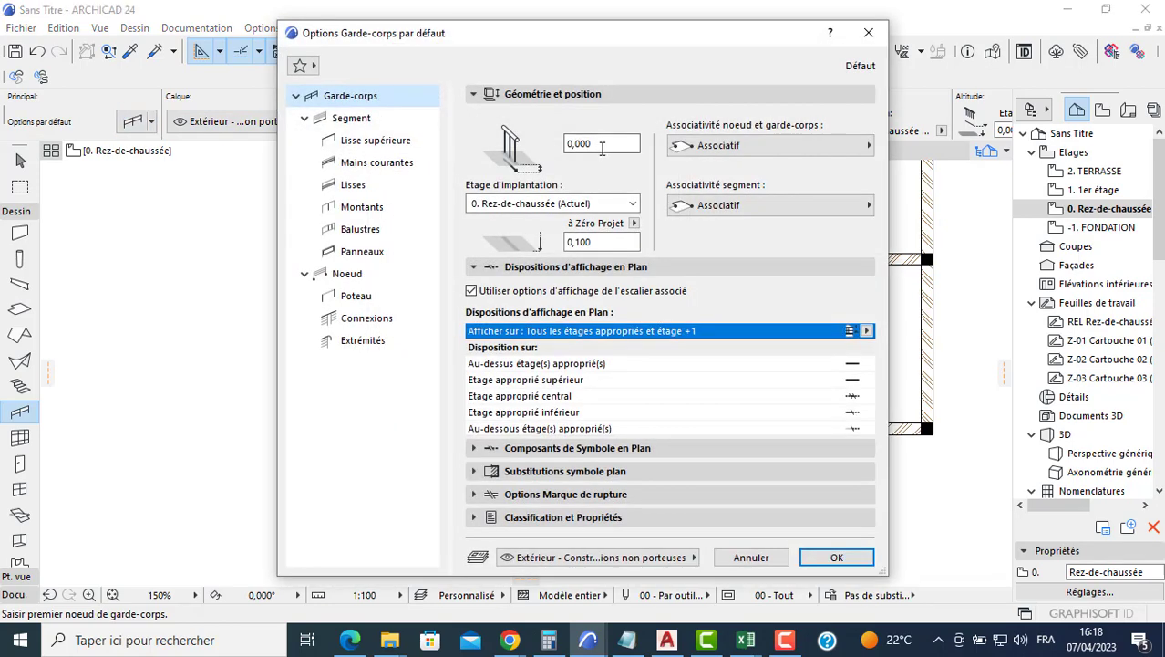
# Set the default railing's base offset from the Rez-de-chaussée storey to 1,5.
pyautogui.click(601, 148)
pyautogui.write('1,5')
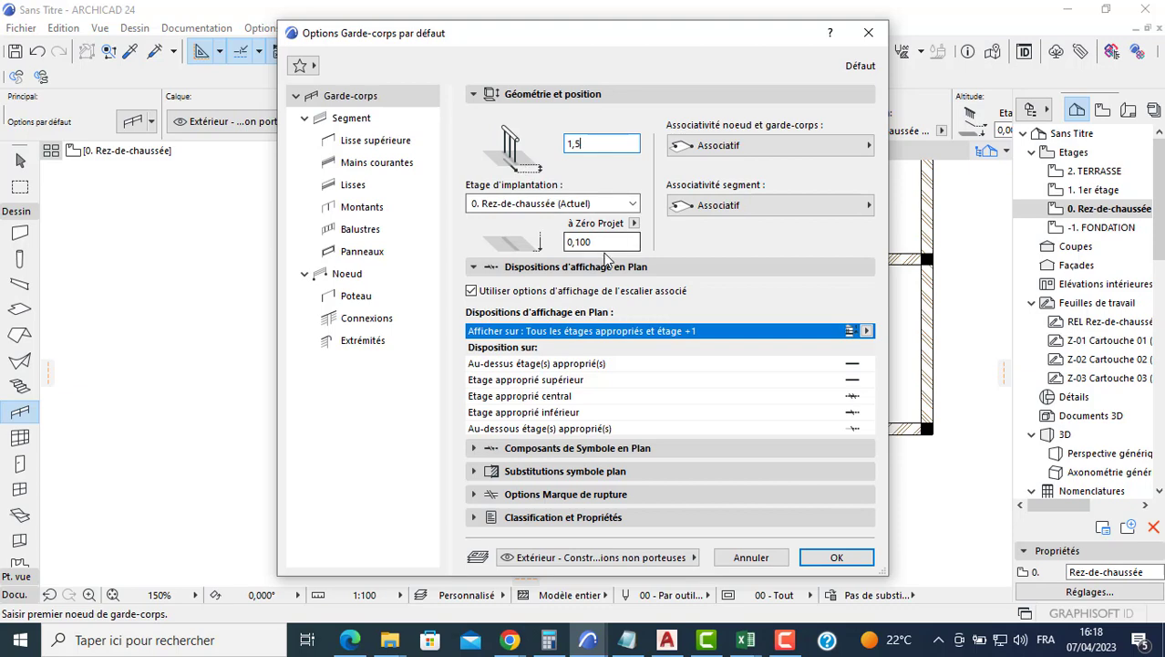
pyautogui.press('Return')
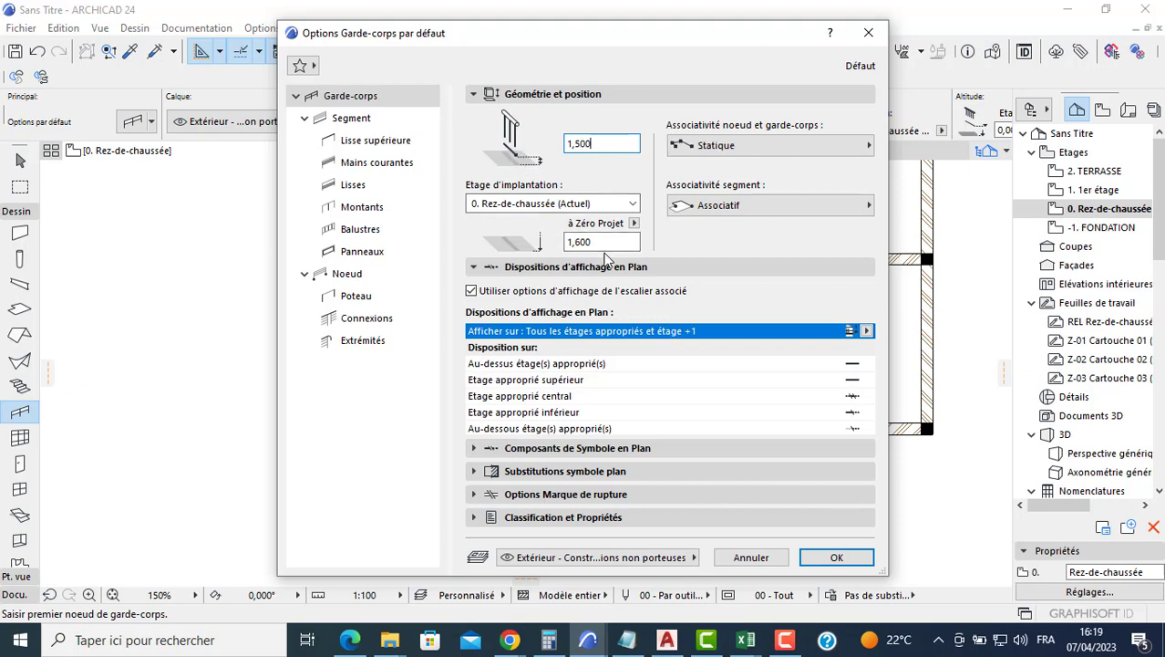
# Draw two fence runs on the bottom wall's outer face, from second to third column and from third to right corner column.
pyautogui.scroll(5, 502, 453)
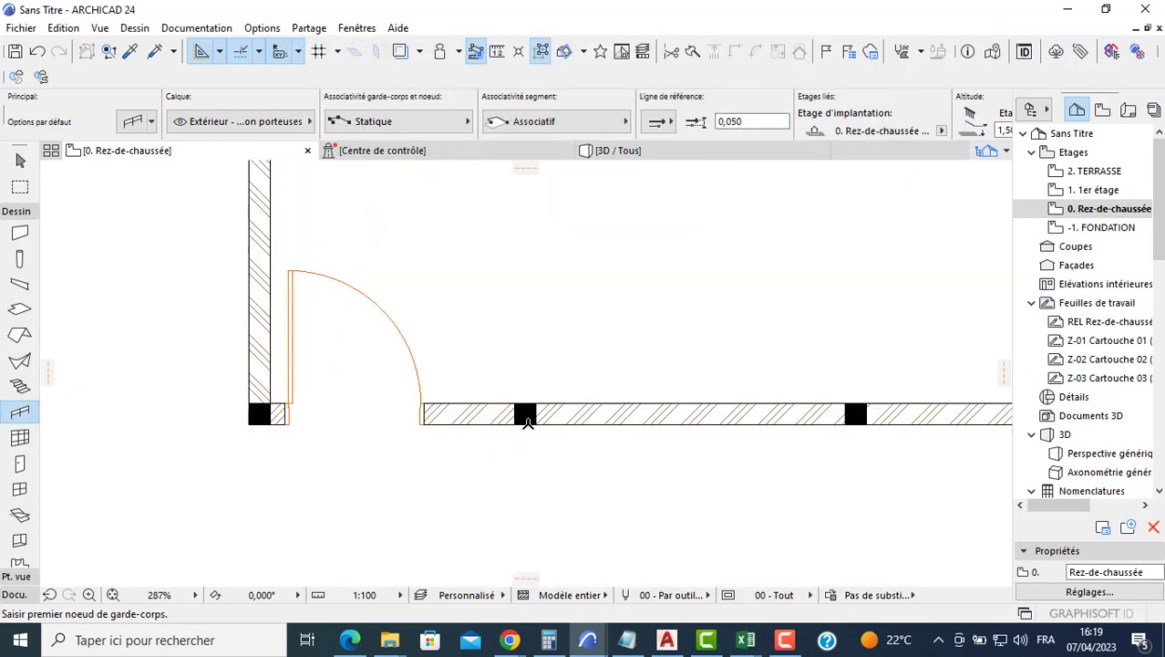
pyautogui.click(539, 425)
pyautogui.moveTo(774, 455); pyautogui.dragTo(673, 427, button='middle')
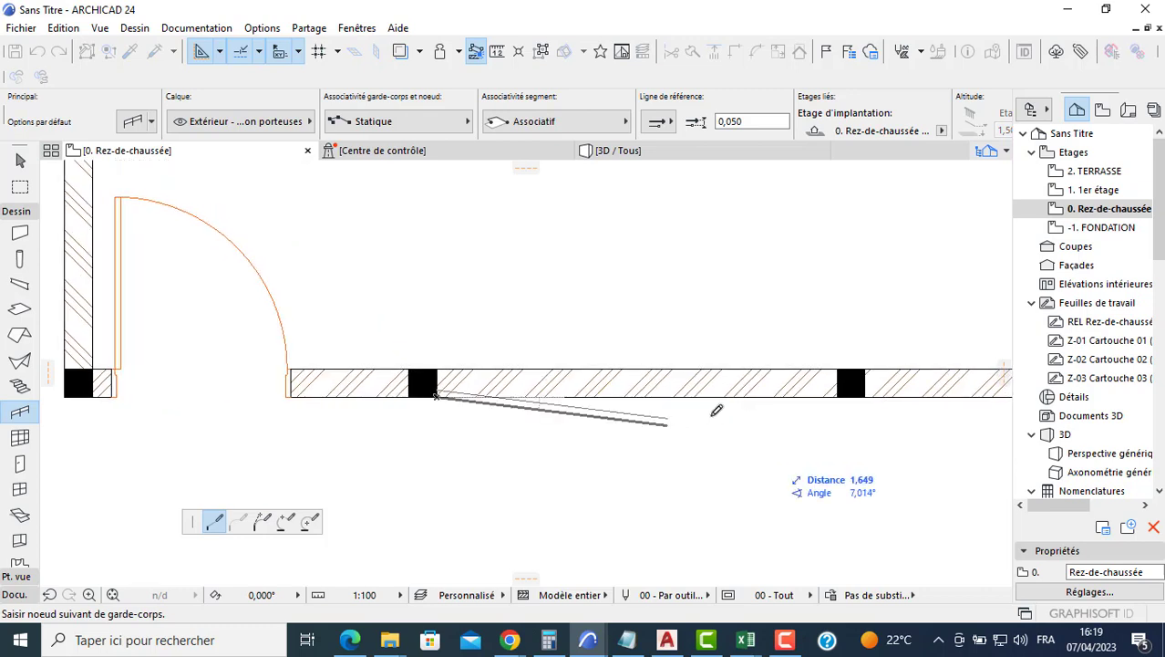
pyautogui.doubleClick(849, 393)
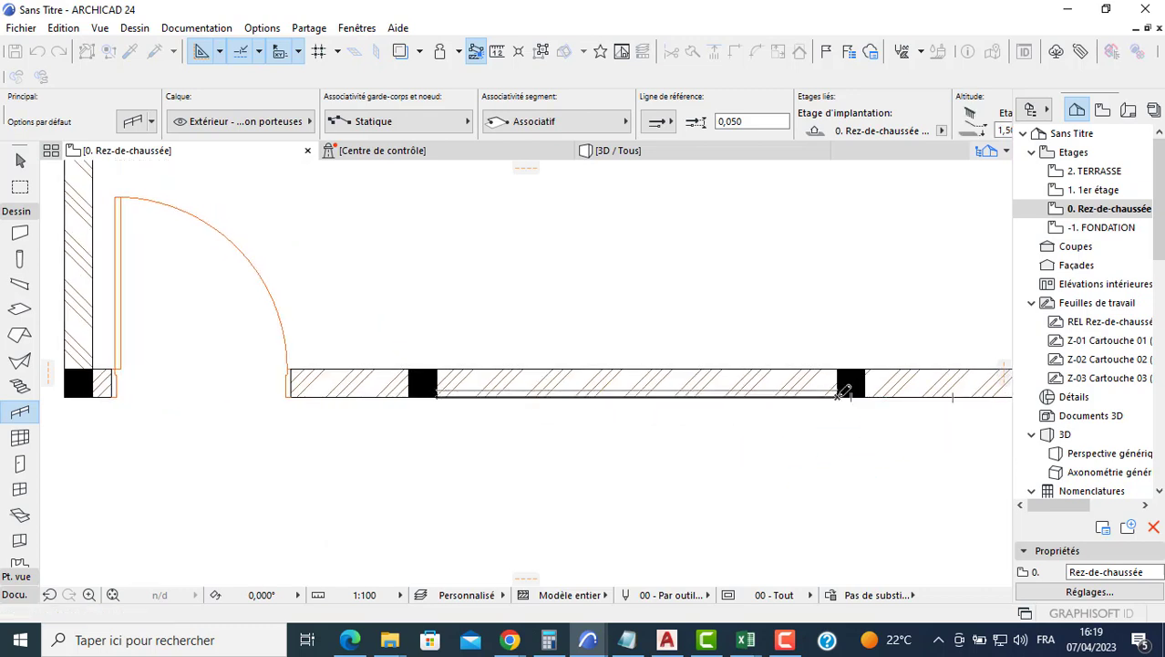
pyautogui.click(867, 396)
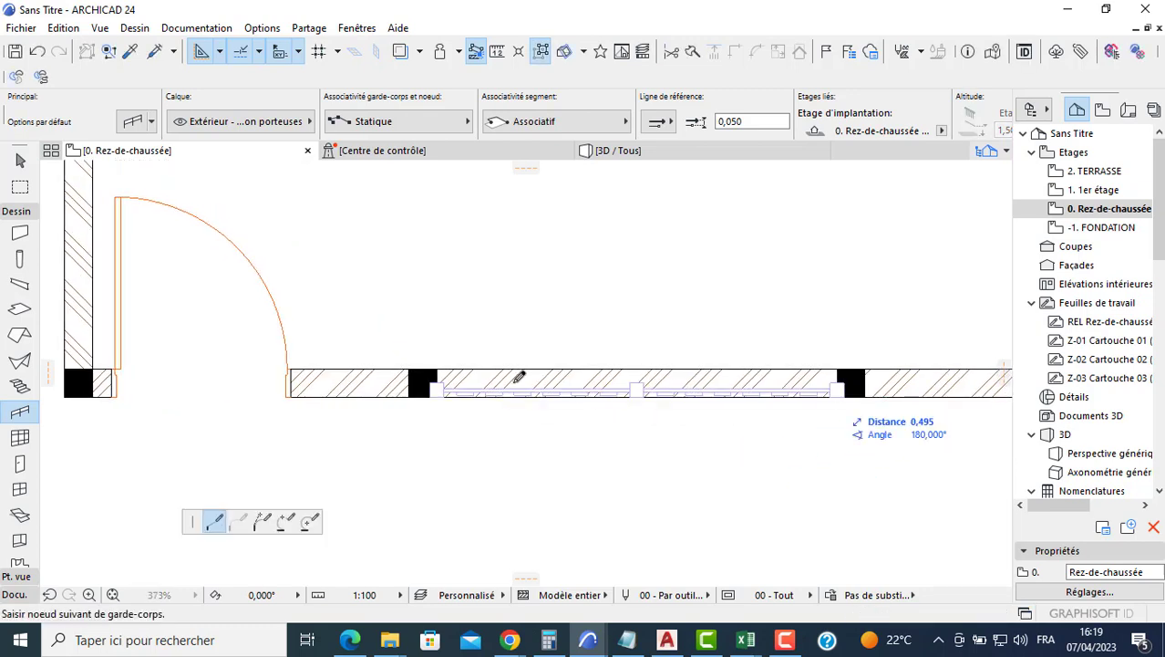
pyautogui.moveTo(873, 397); pyautogui.dragTo(360, 377, button='middle')
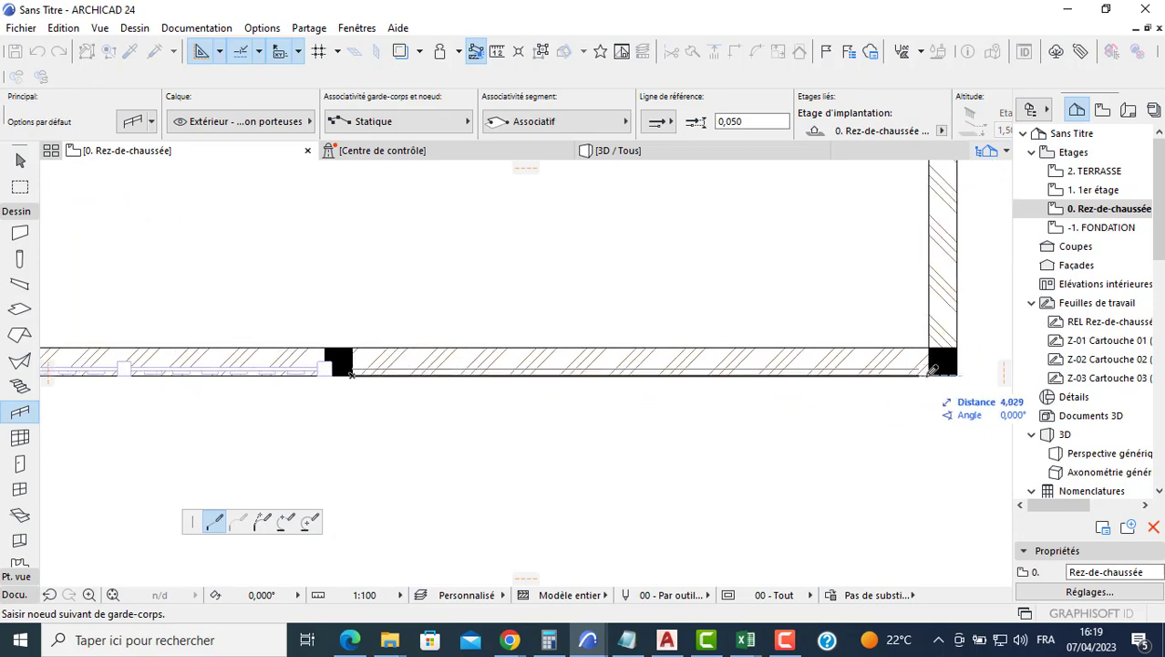
pyautogui.doubleClick(932, 369)
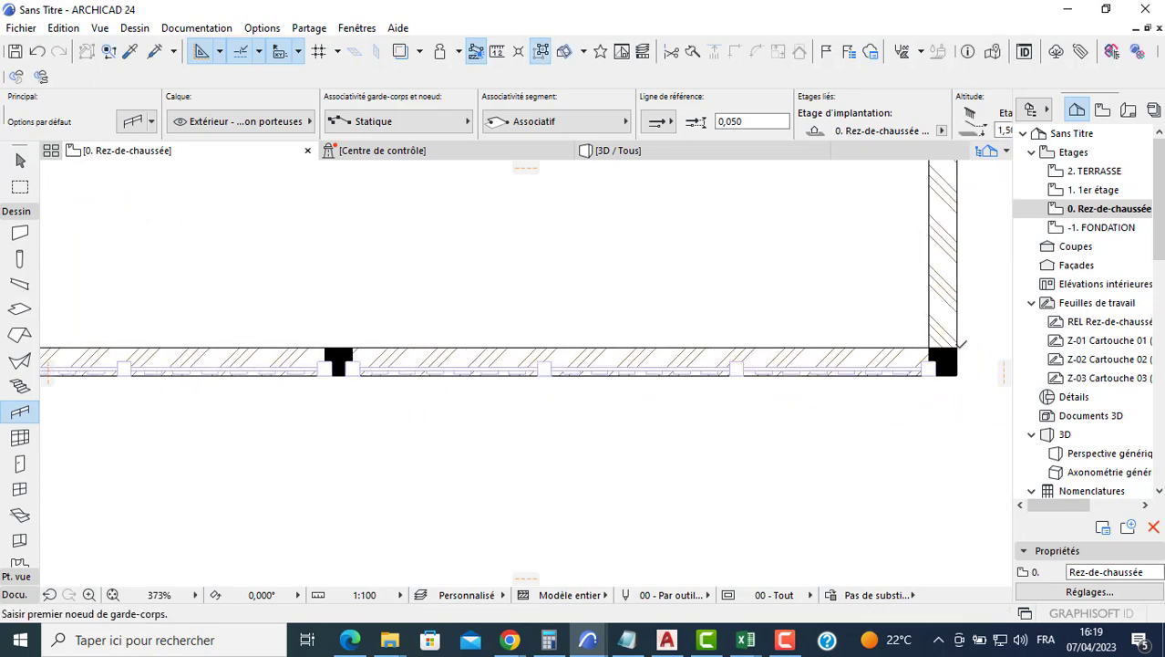
# Draw a fence run along the outer face of the front space's right wall, between its two columns.
pyautogui.click(957, 347)
pyautogui.moveTo(940, 266); pyautogui.dragTo(705, 549, button='middle')
pyautogui.scroll(-2, 775, 410)
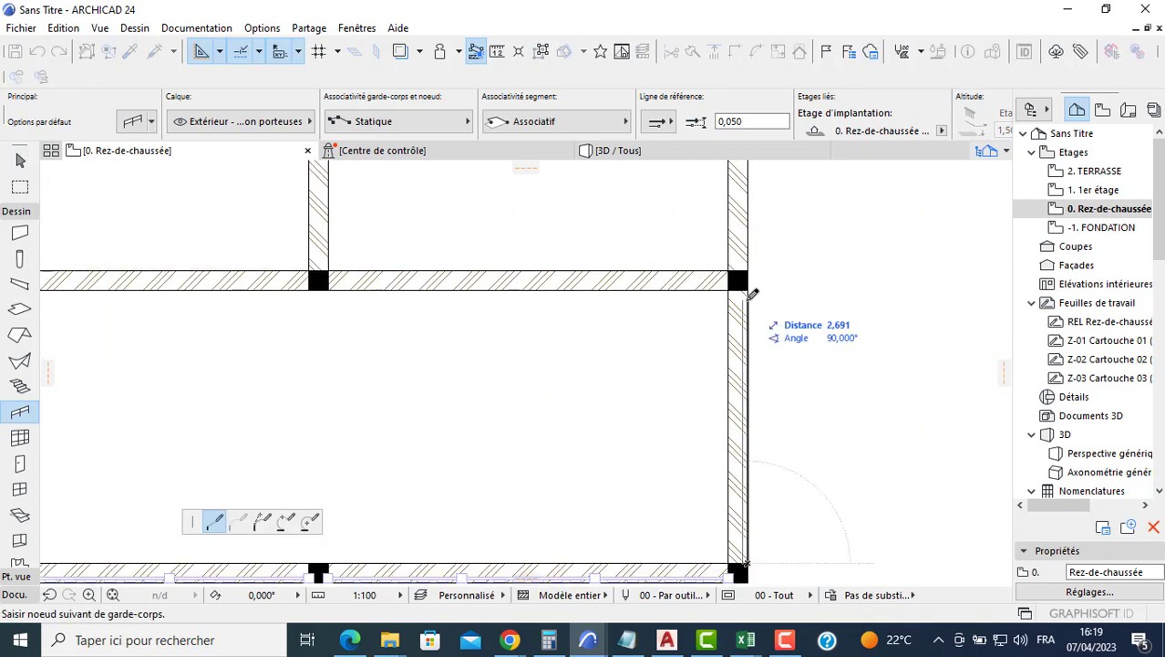
pyautogui.doubleClick(749, 292)
pyautogui.scroll(-3, 749, 292)
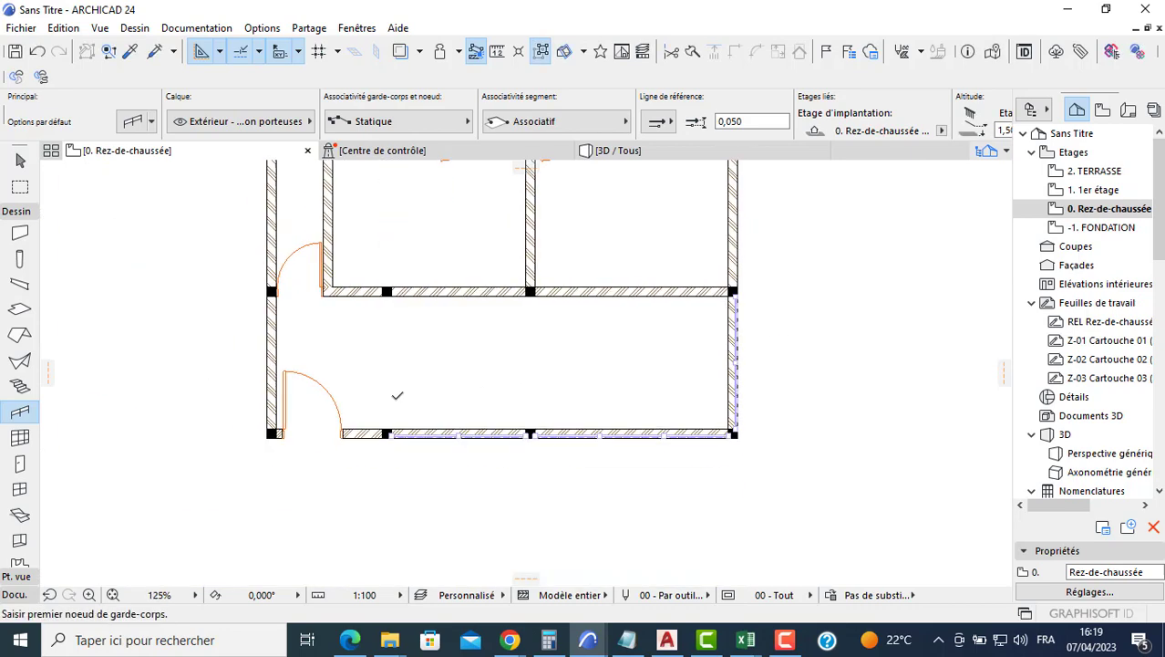
# Draw a fence run along the outer face of the front space's left wall, between its two columns.
pyautogui.scroll(5, 381, 270)
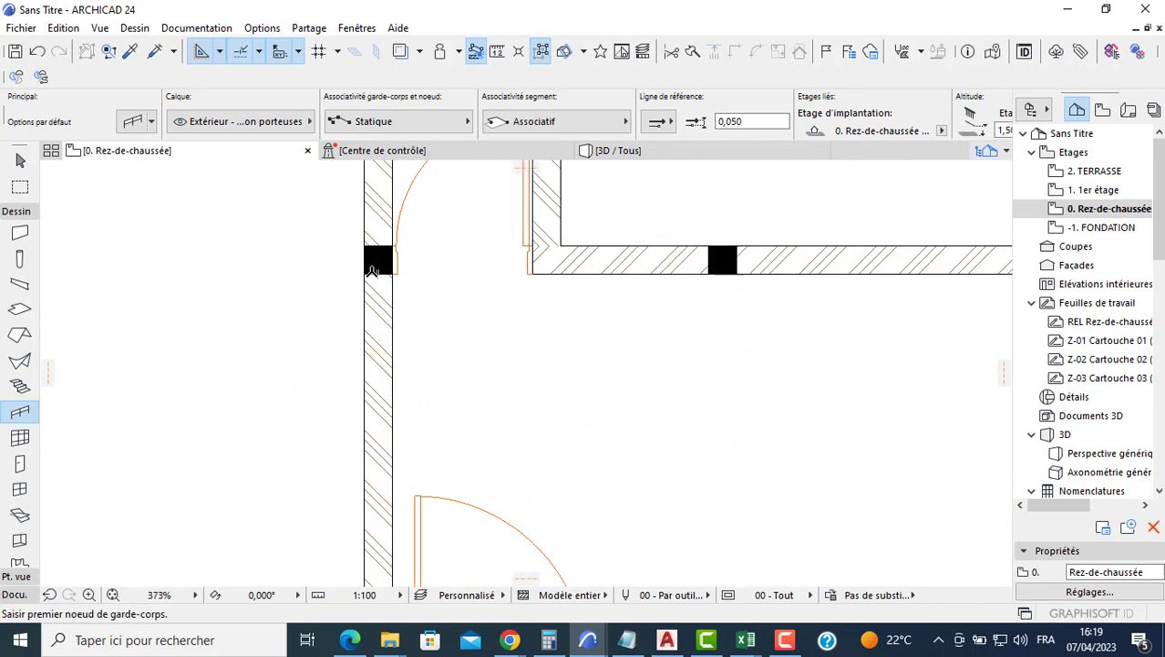
pyautogui.click(370, 272)
pyautogui.moveTo(325, 429); pyautogui.dragTo(399, 320, button='middle')
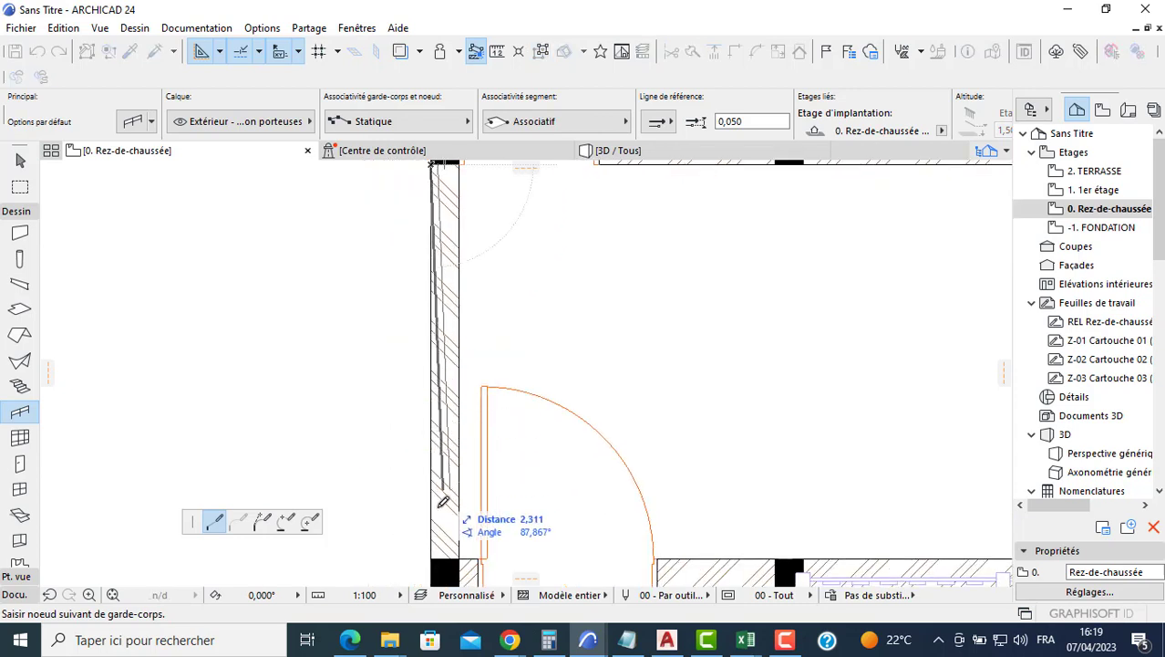
pyautogui.click(436, 555)
pyautogui.click(432, 559)
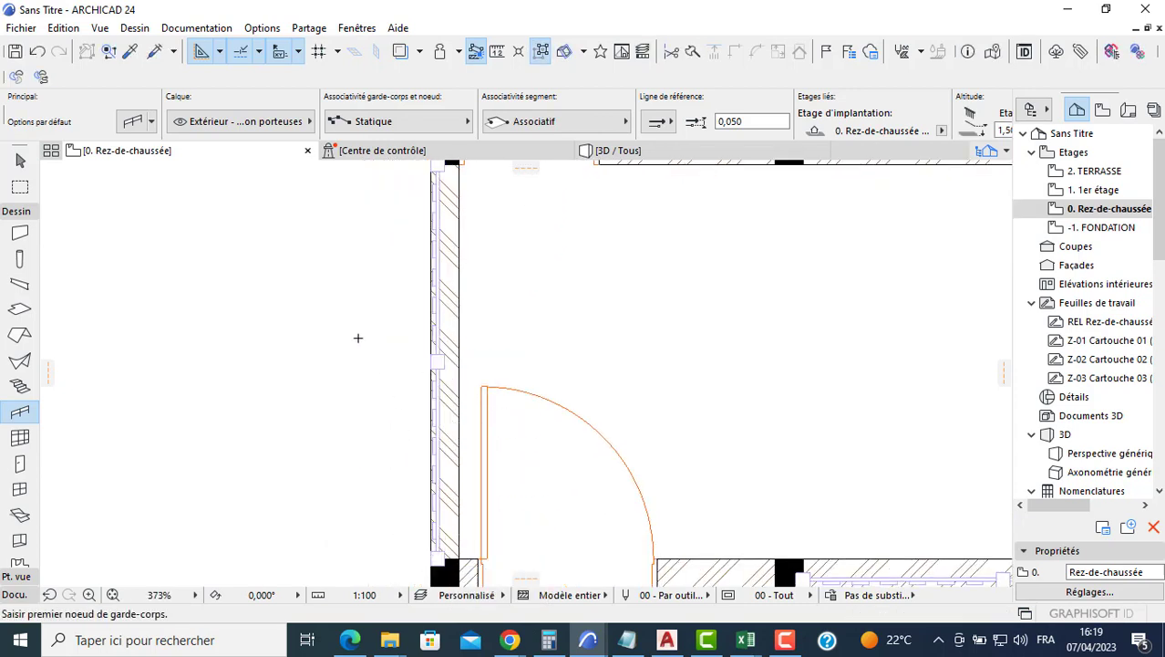
pyautogui.press('Escape')
# In the 3D view, unlink the top of the front space's entrance-door wall from the upper storey and set its height to 2,4.
pyautogui.click(618, 151)
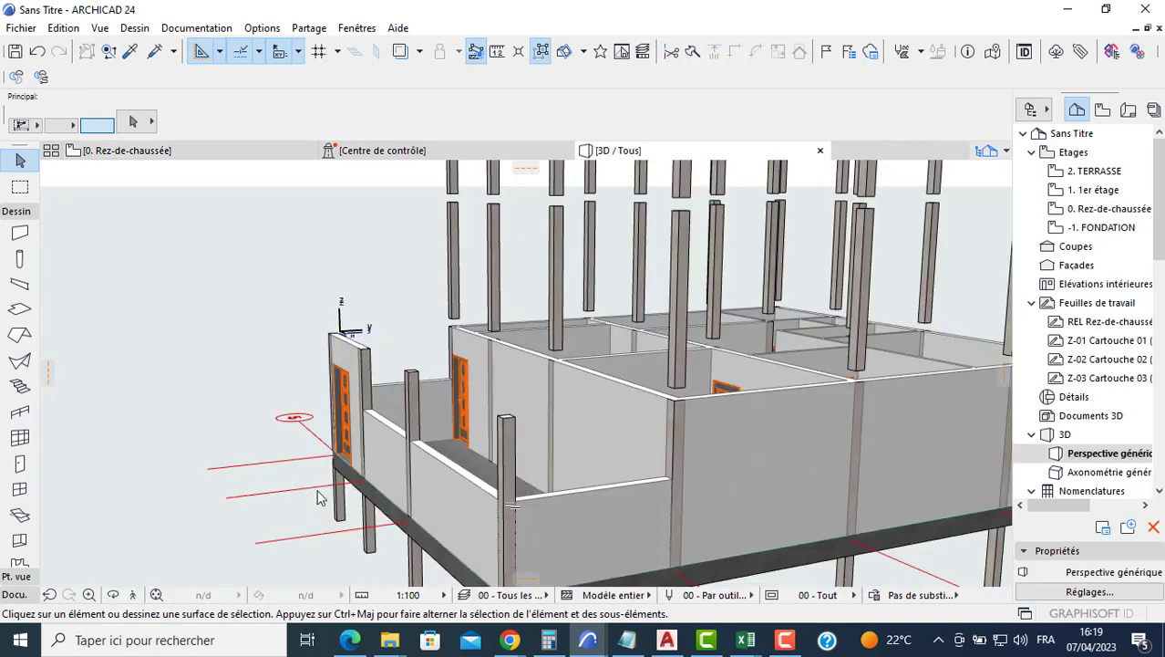
pyautogui.keyDown('shift'); pyautogui.moveTo(319, 439); pyautogui.dragTo(551, 438, button='middle'); pyautogui.keyUp('shift')
pyautogui.scroll(4, 455, 403)
pyautogui.keyDown('shift'); pyautogui.moveTo(357, 403); pyautogui.dragTo(355, 343, button='middle'); pyautogui.keyUp('shift')
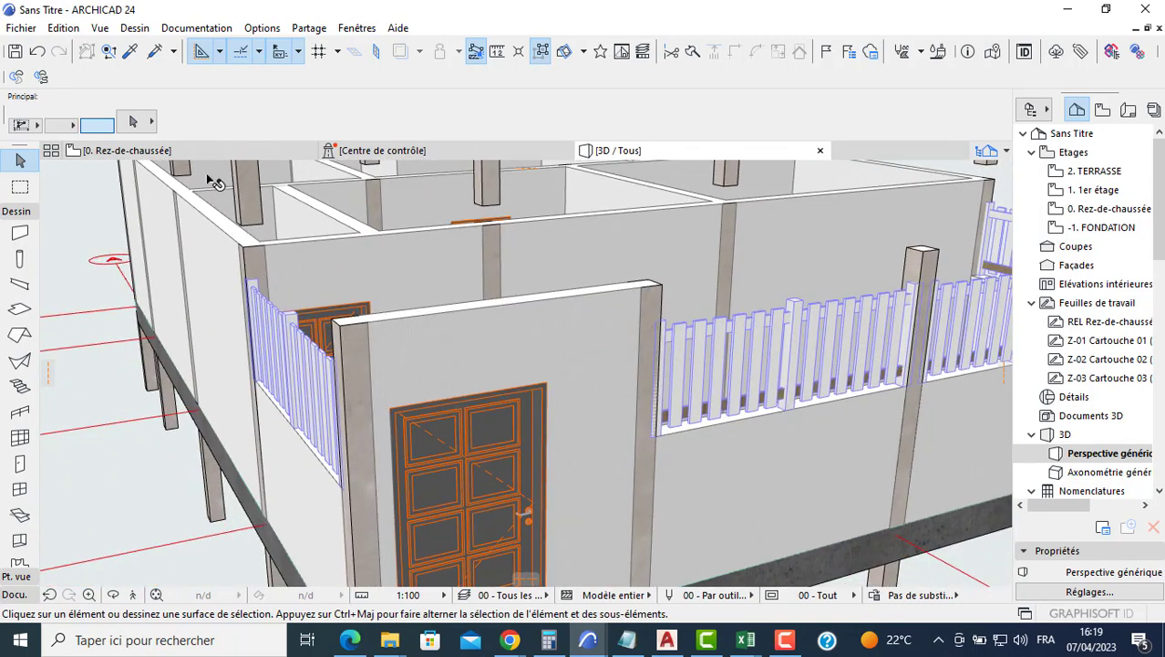
pyautogui.click(436, 352)
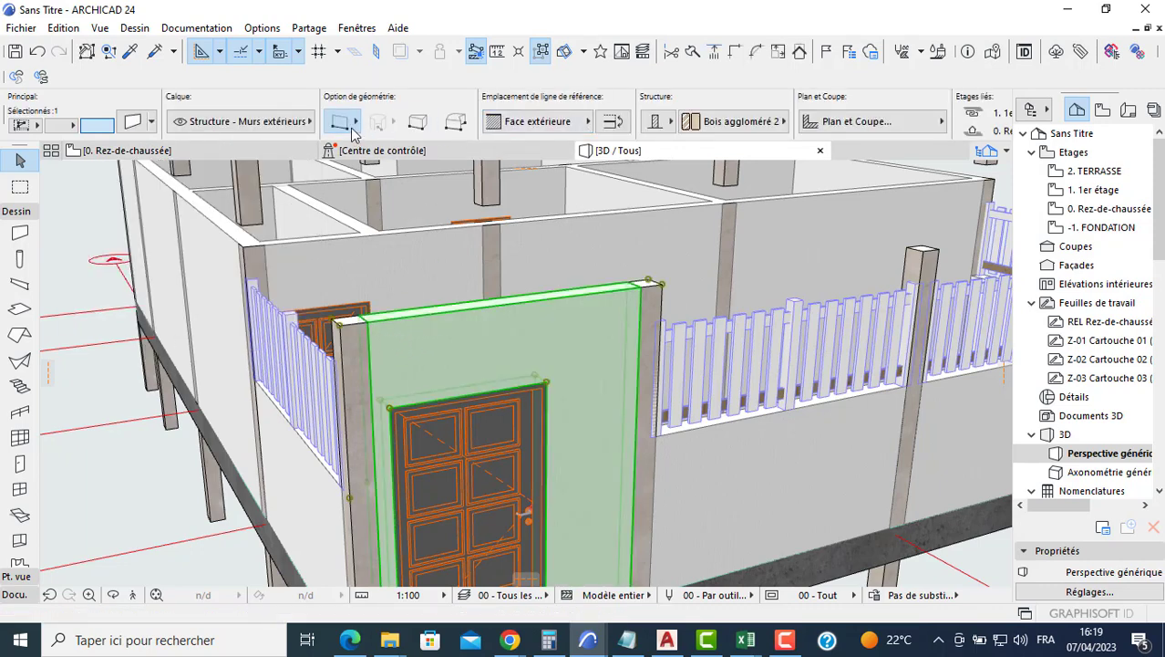
pyautogui.scroll(-2, 679, 131)
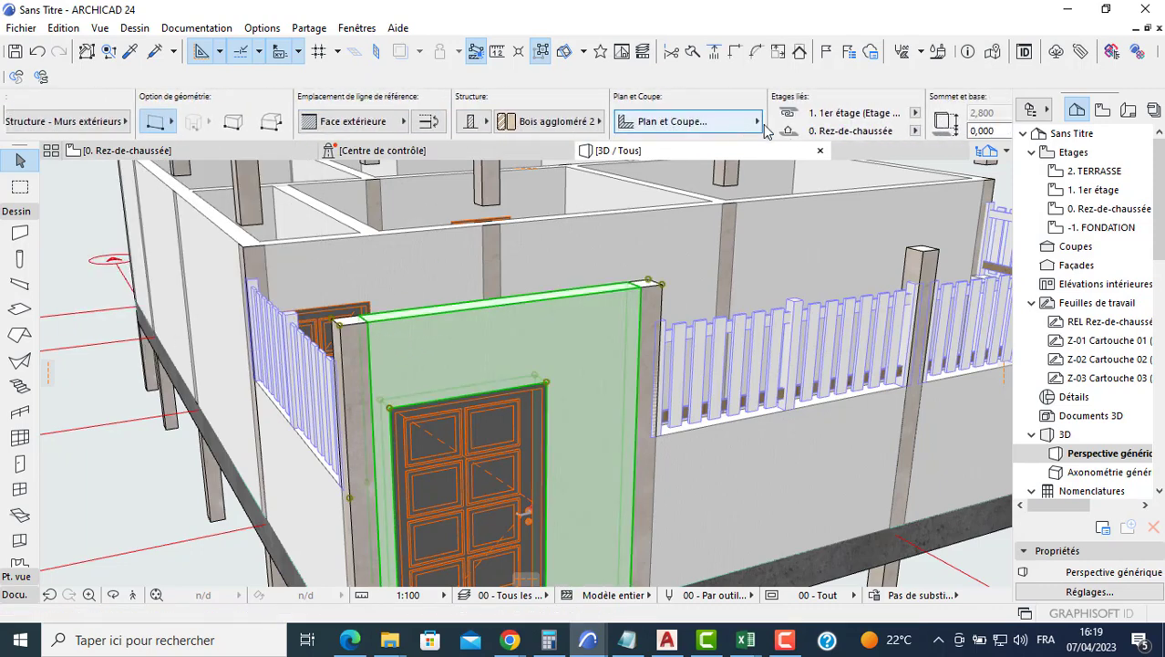
pyautogui.scroll(2, 148, 126)
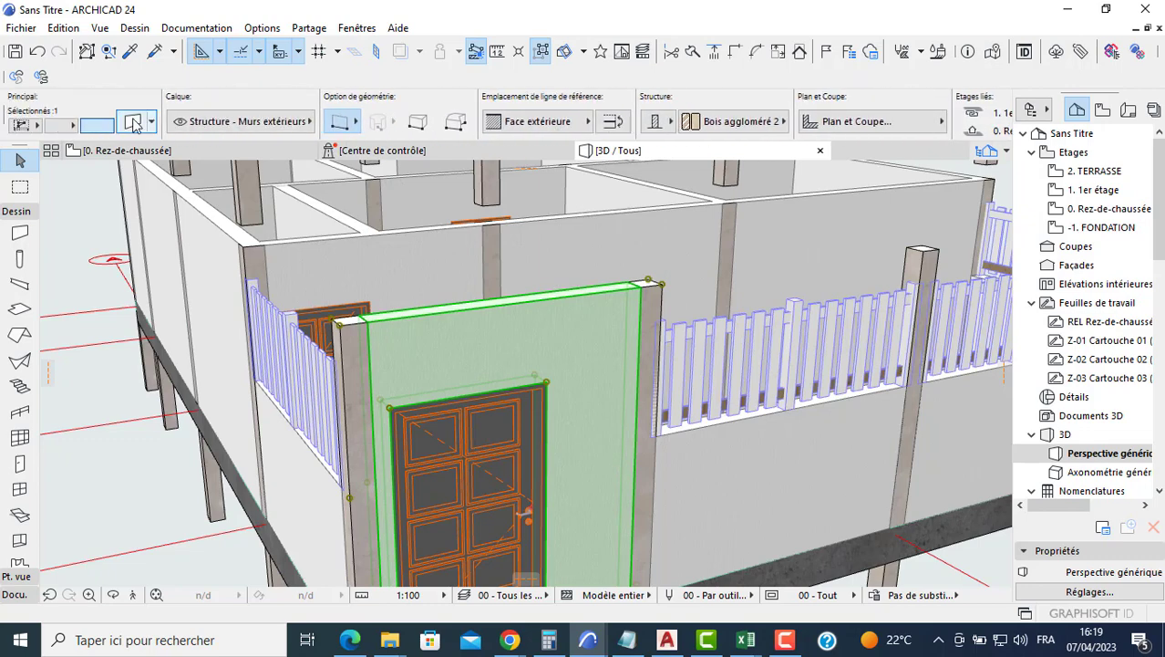
pyautogui.hotkey('ctrl', 't')
pyautogui.click(461, 115)
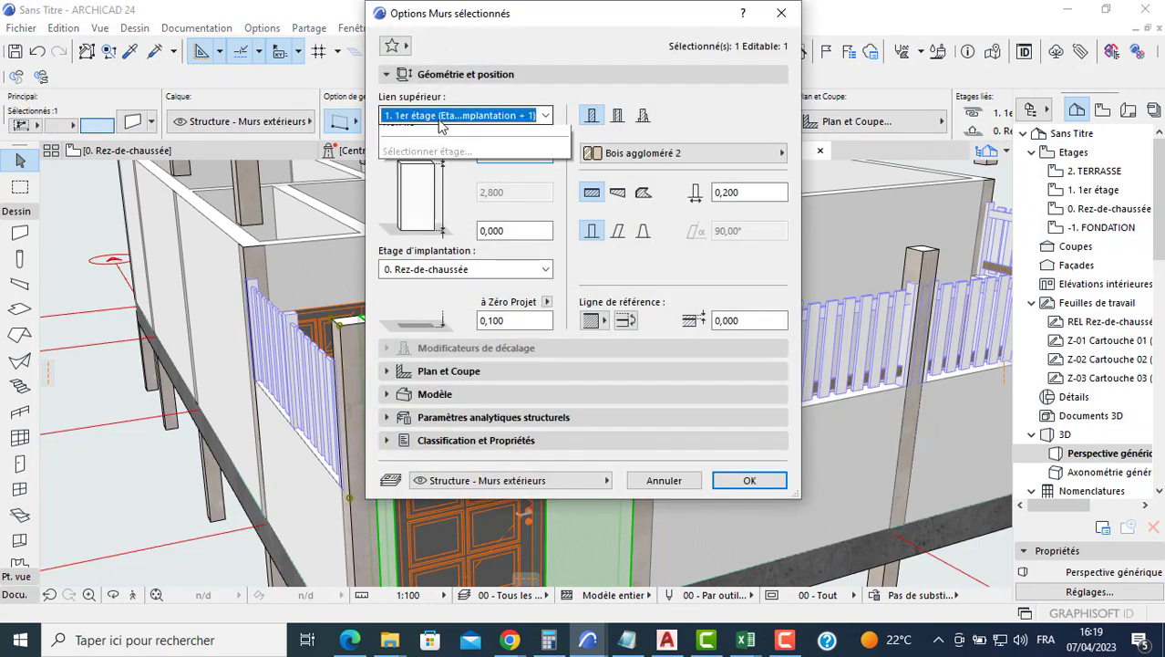
pyautogui.click(426, 178)
pyautogui.click(511, 191)
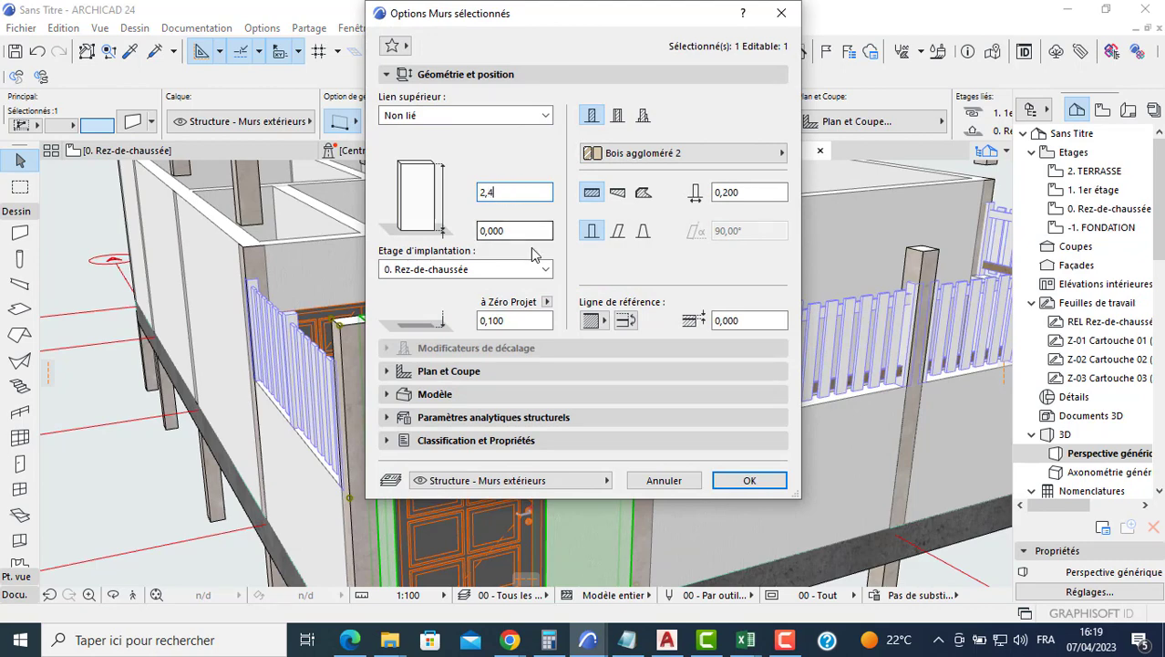
pyautogui.write('2,4')
pyautogui.press('Return')
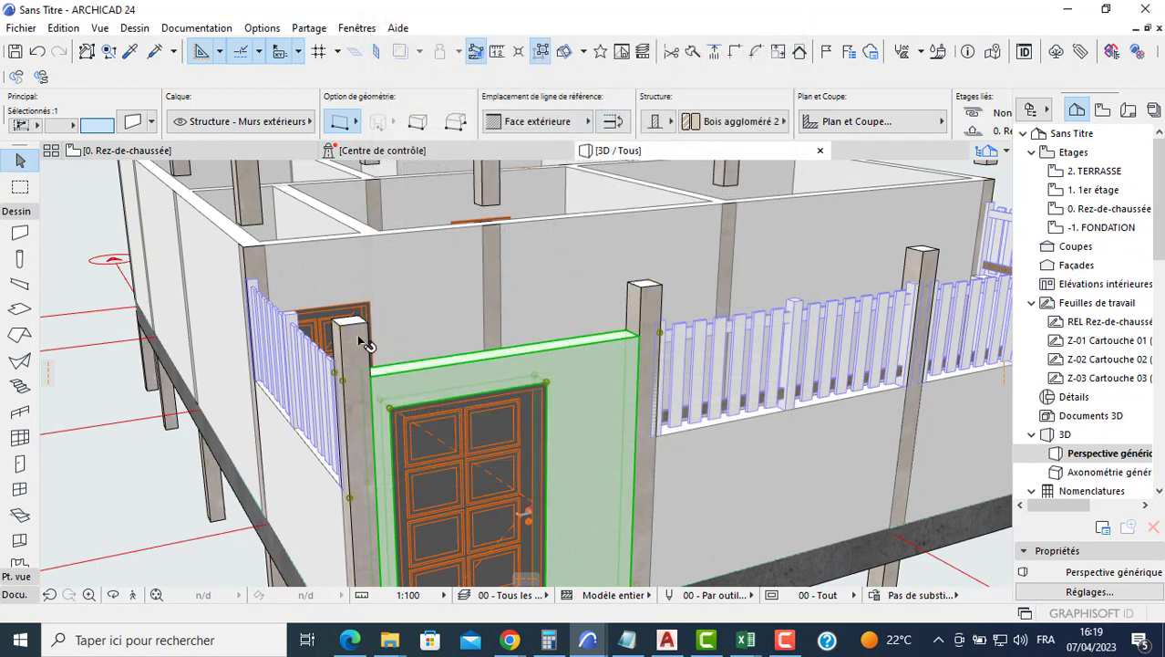
# Unlink the tops of the four columns along the front space's outer wall and set their height to 2,4.
pyautogui.click(357, 333)
pyautogui.keyDown('shift'); pyautogui.click(642, 301); pyautogui.keyUp('shift')
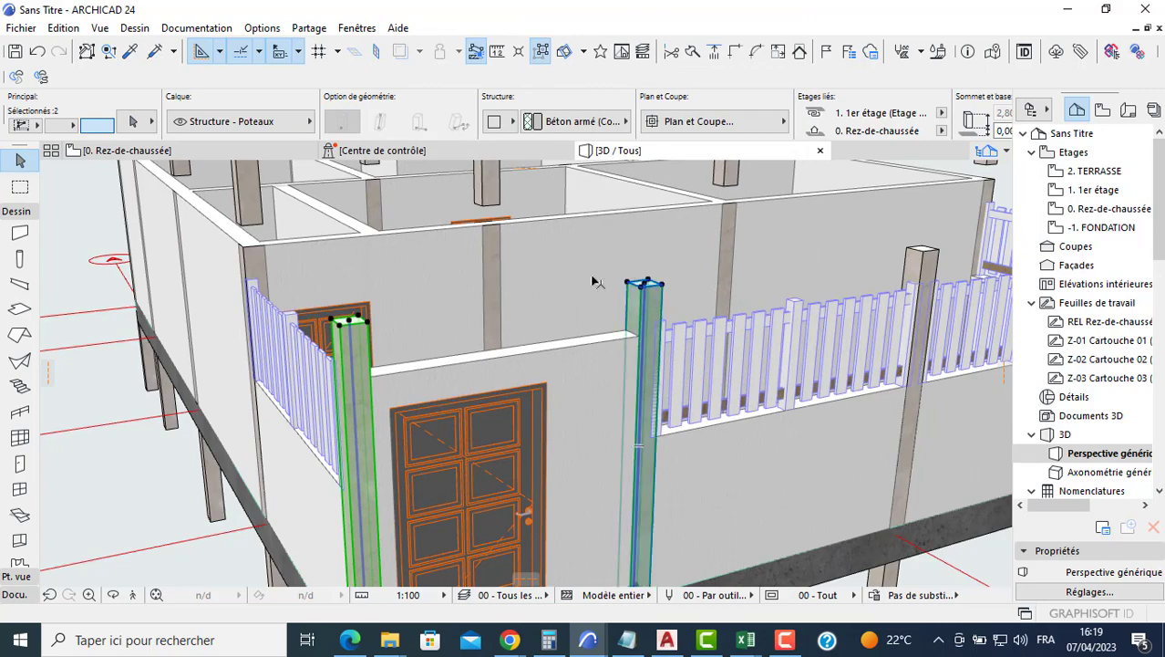
pyautogui.hotkey('ctrl', 't')
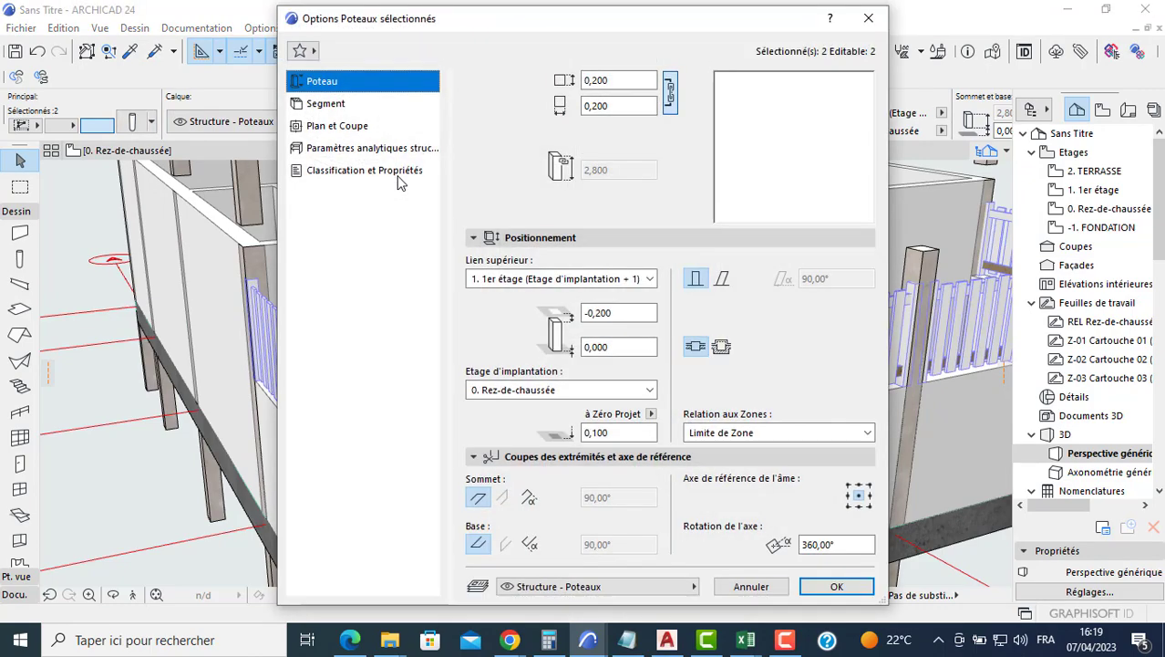
pyautogui.click(740, 592)
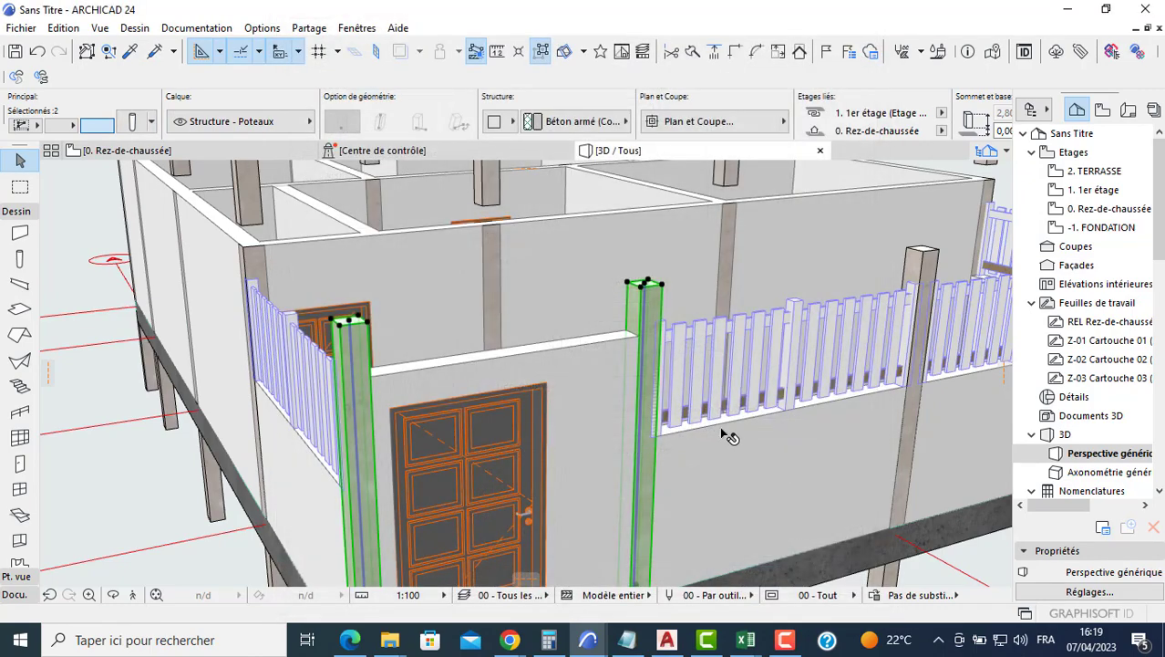
pyautogui.keyDown('shift'); pyautogui.moveTo(720, 425); pyautogui.dragTo(538, 344, button='middle'); pyautogui.keyUp('shift')
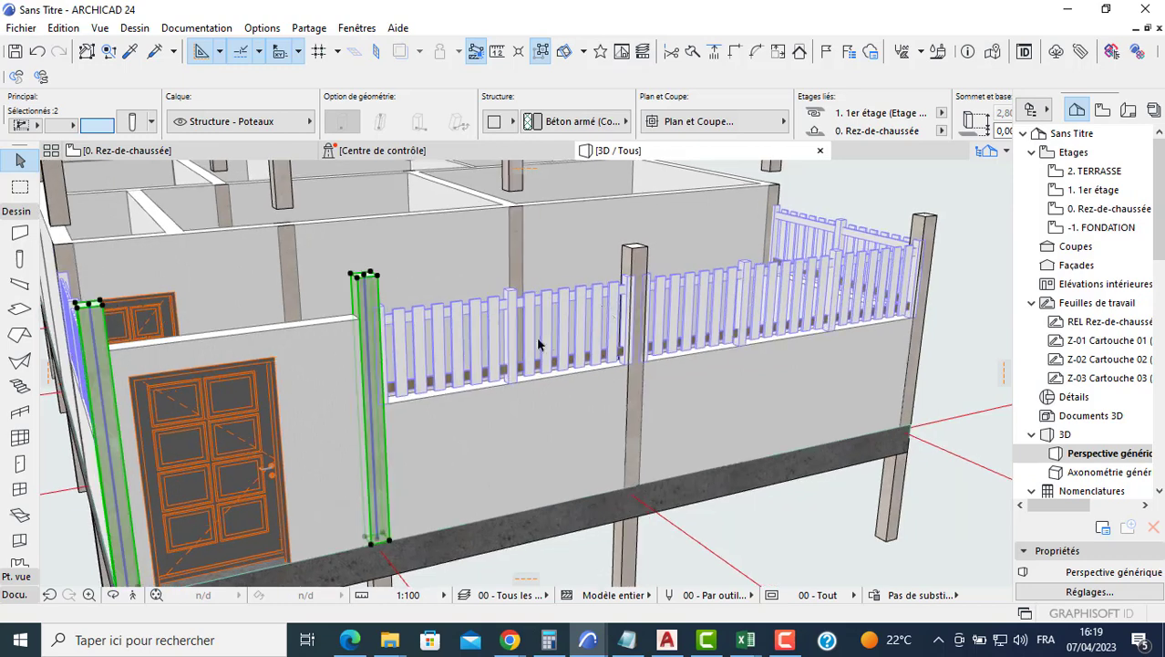
pyautogui.keyDown('shift'); pyautogui.click(636, 262); pyautogui.keyUp('shift')
pyautogui.keyDown('shift'); pyautogui.click(923, 226); pyautogui.keyUp('shift')
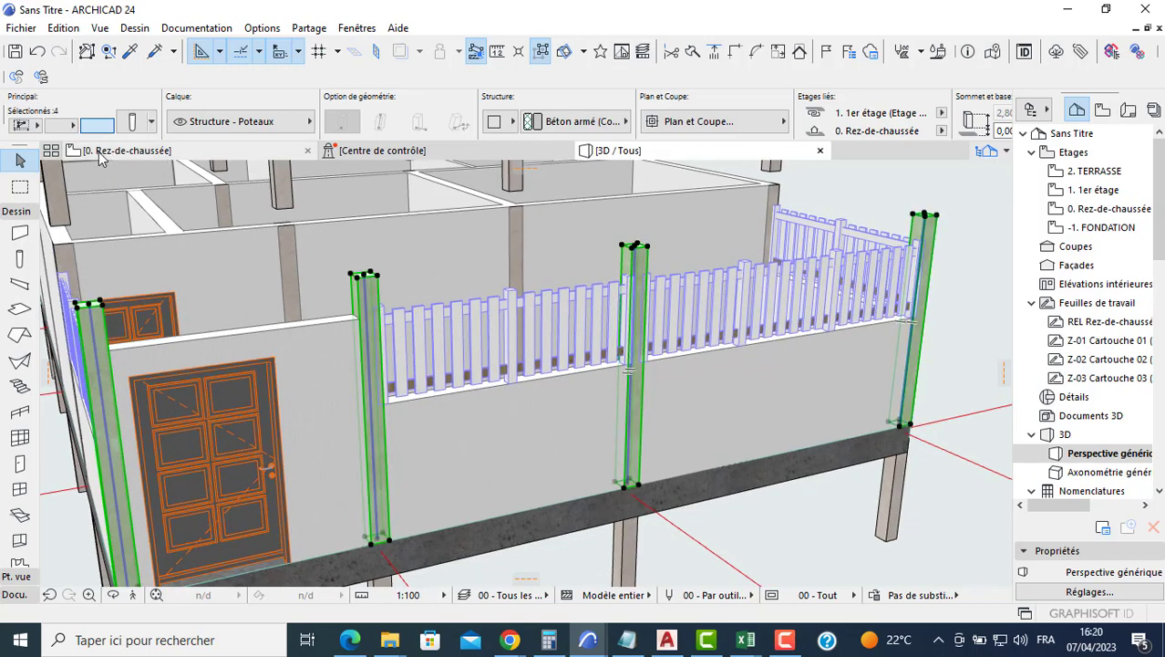
pyautogui.click(135, 126)
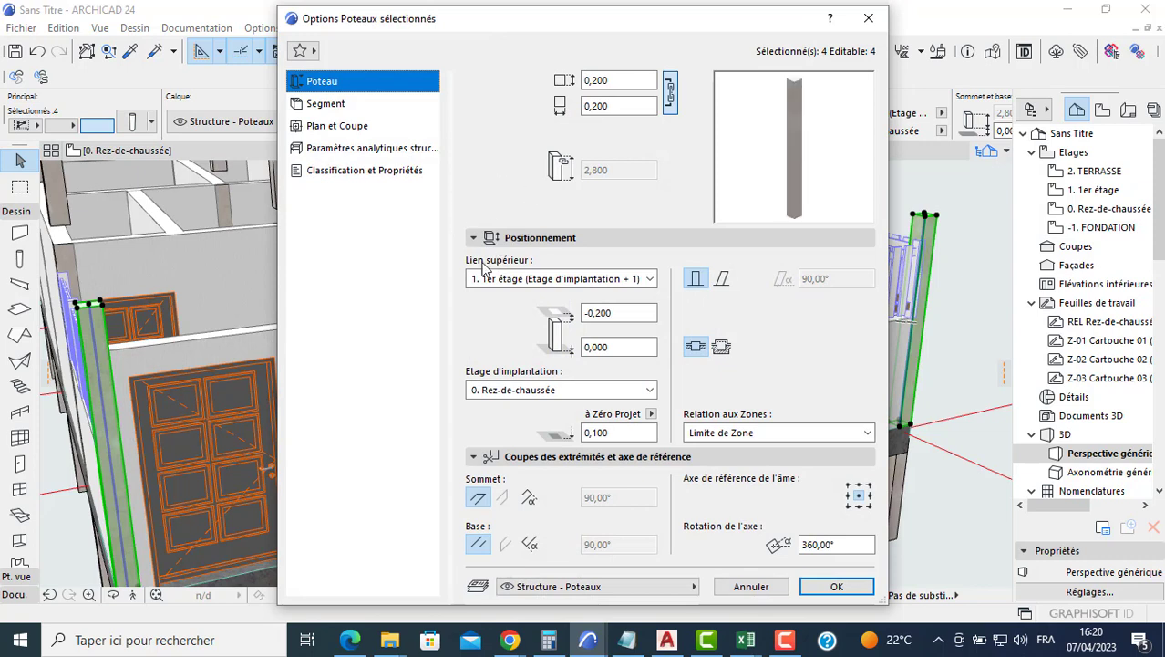
pyautogui.click(529, 278)
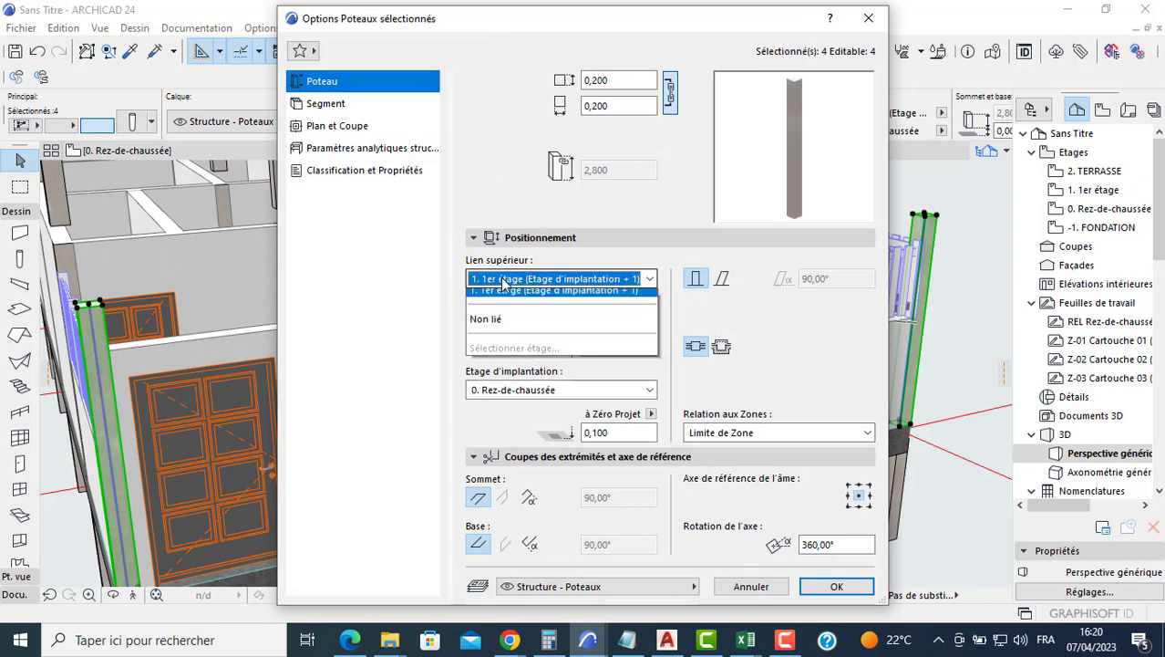
pyautogui.click(551, 336)
pyautogui.click(618, 171)
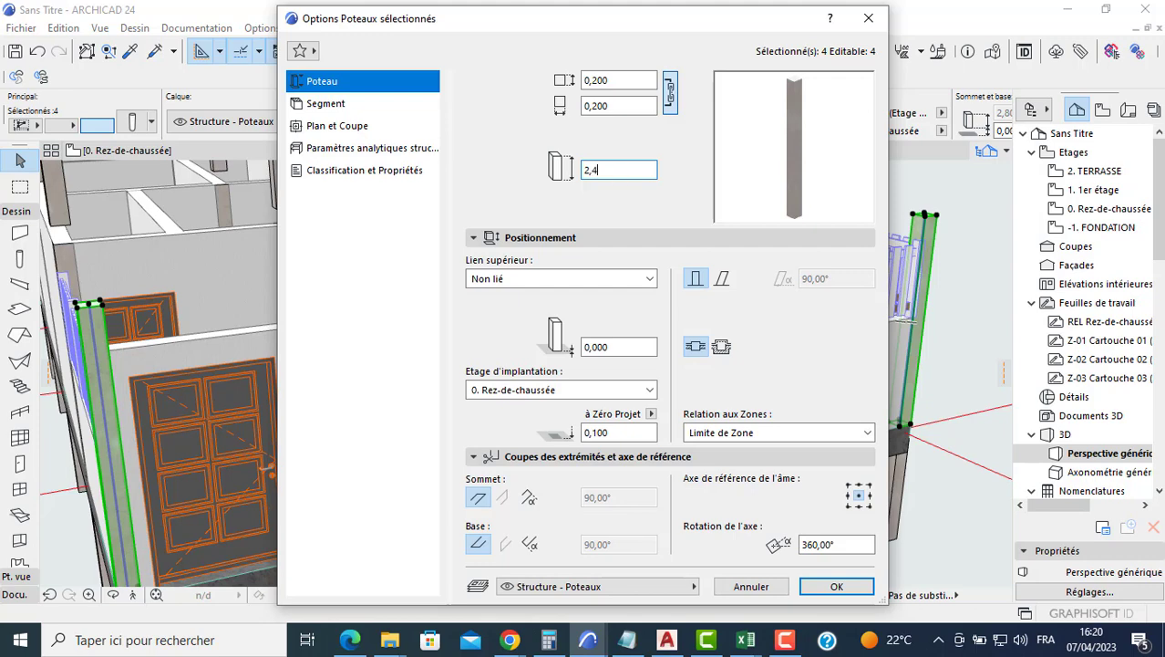
pyautogui.press('Return')
pyautogui.press('Escape')
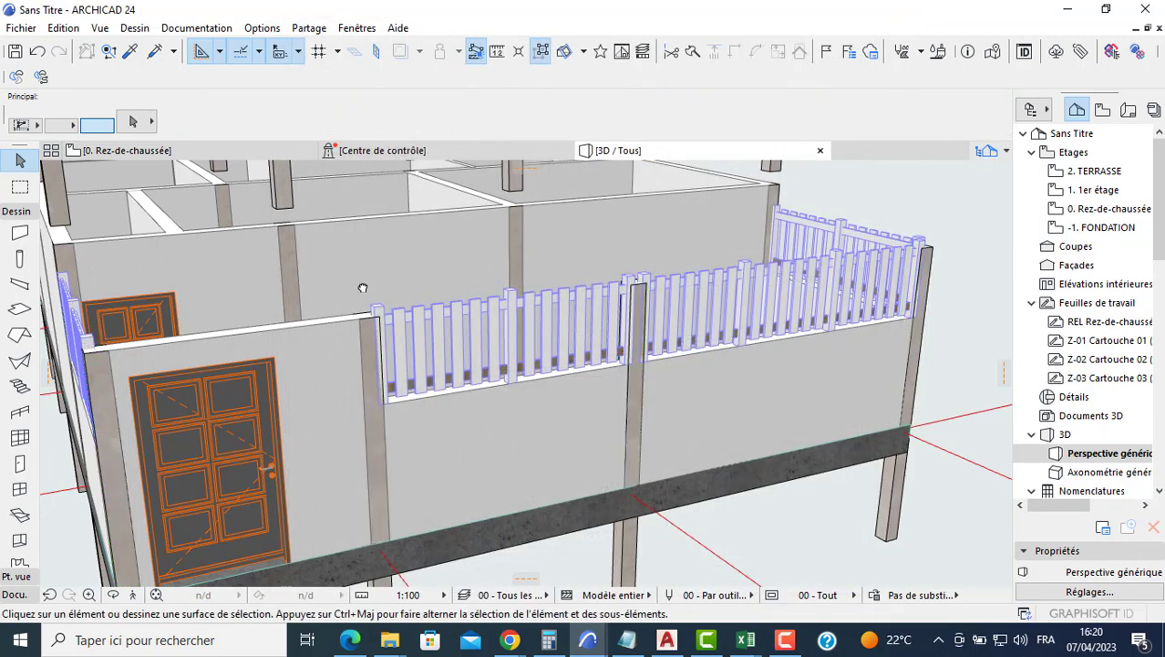
# Set the default slab on the Rez-de-chaussée plan to 0,1 thick with a reference elevation of 2,5 from project zero.
pyautogui.keyDown('shift'); pyautogui.moveTo(362, 288); pyautogui.dragTo(515, 343, button='middle'); pyautogui.keyUp('shift')
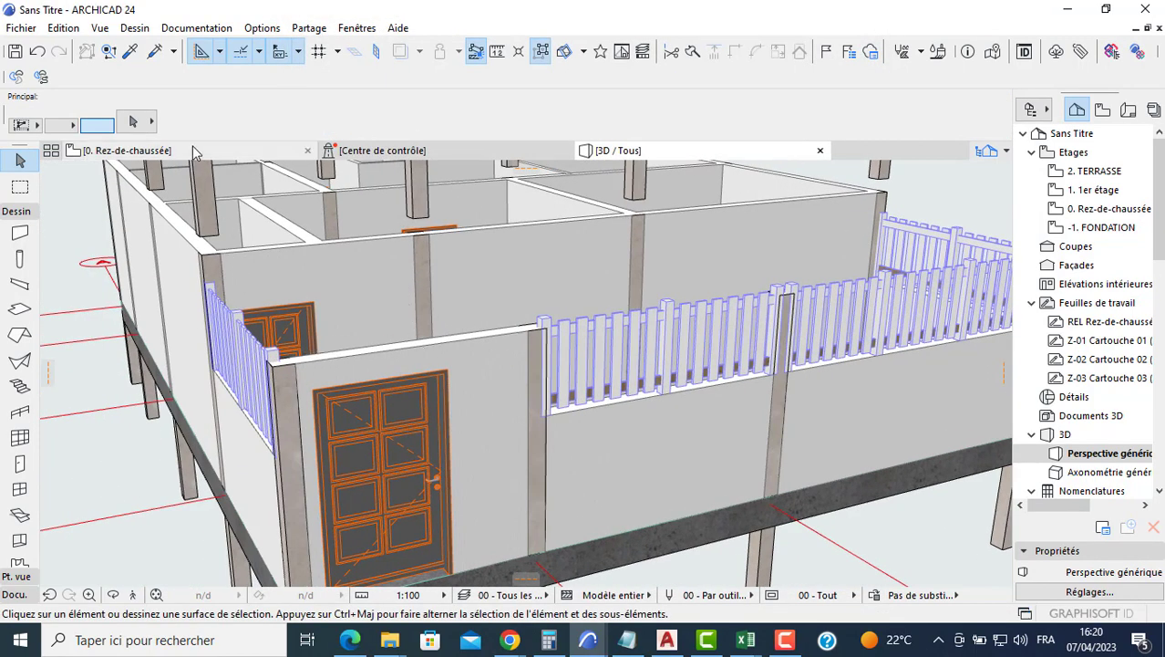
pyautogui.click(127, 150)
pyautogui.scroll(-3, 469, 414)
pyautogui.moveTo(469, 414); pyautogui.dragTo(423, 343, button='middle')
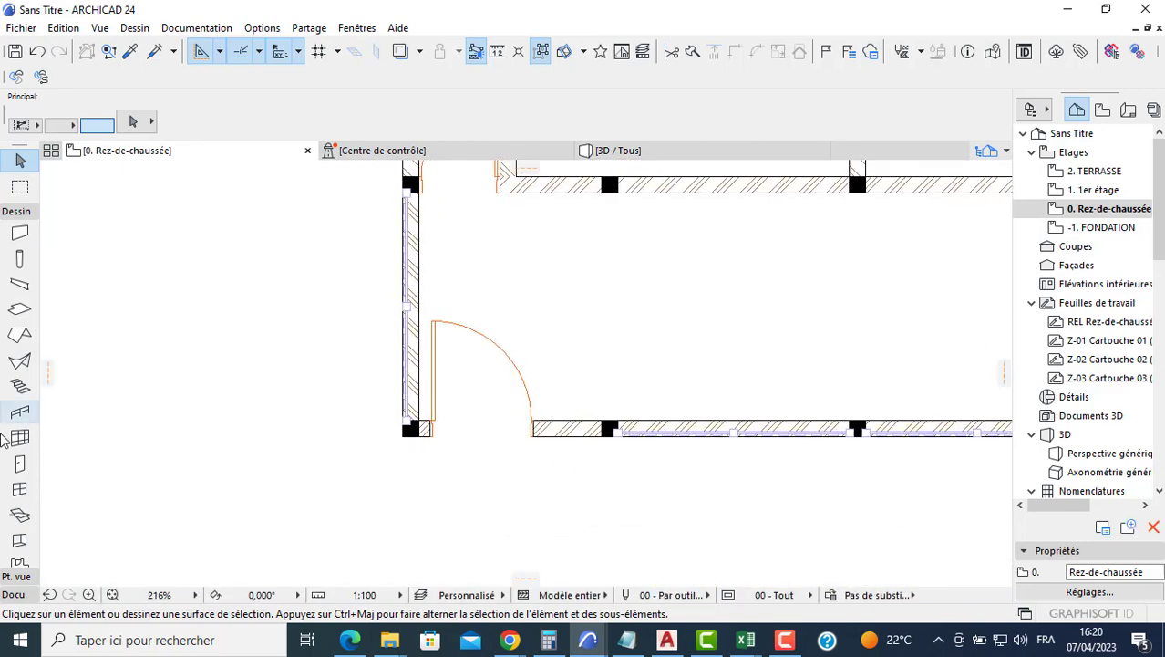
pyautogui.click(21, 310)
pyautogui.hotkey('ctrl', 't')
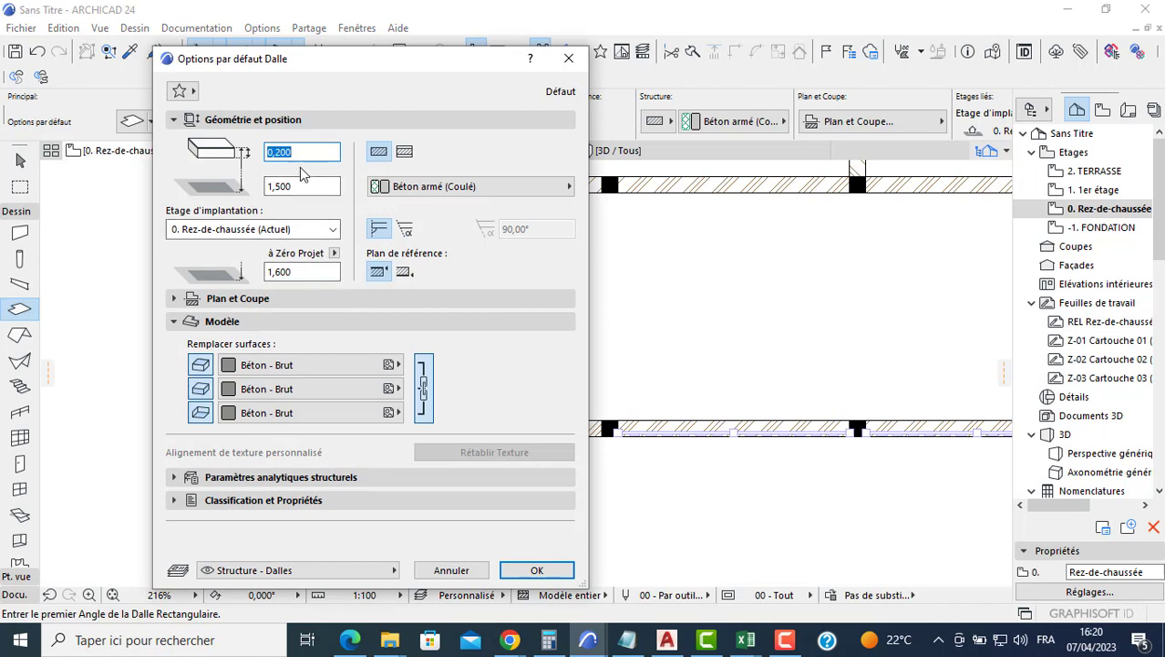
pyautogui.write('0,2')
pyautogui.click(300, 272)
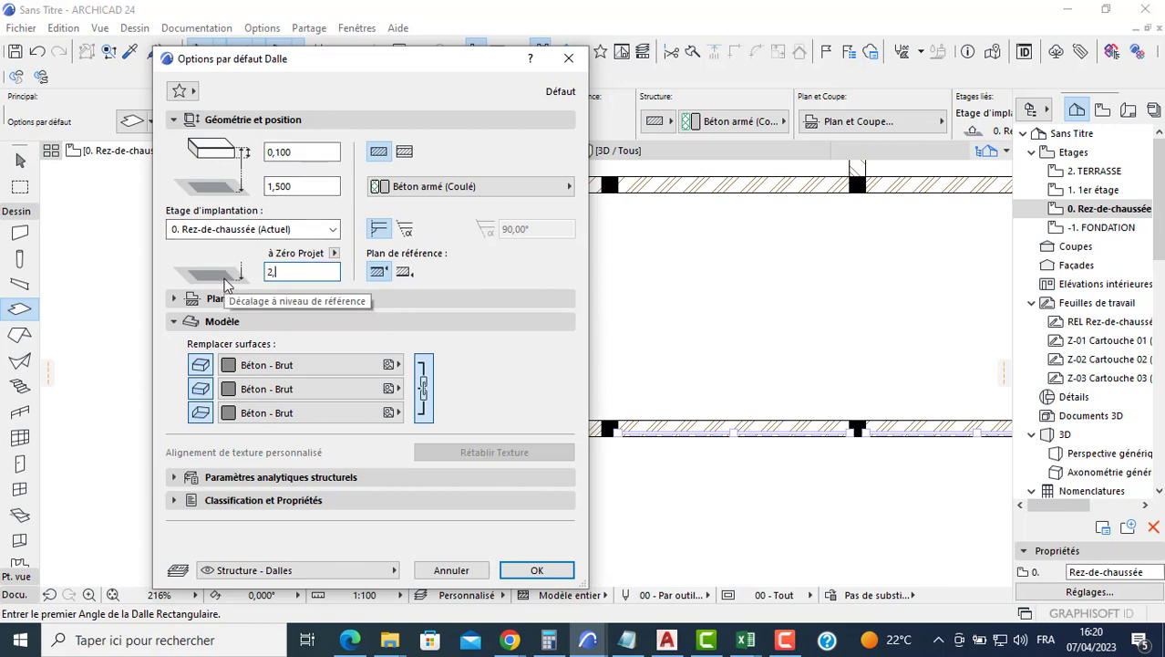
pyautogui.press('Return')
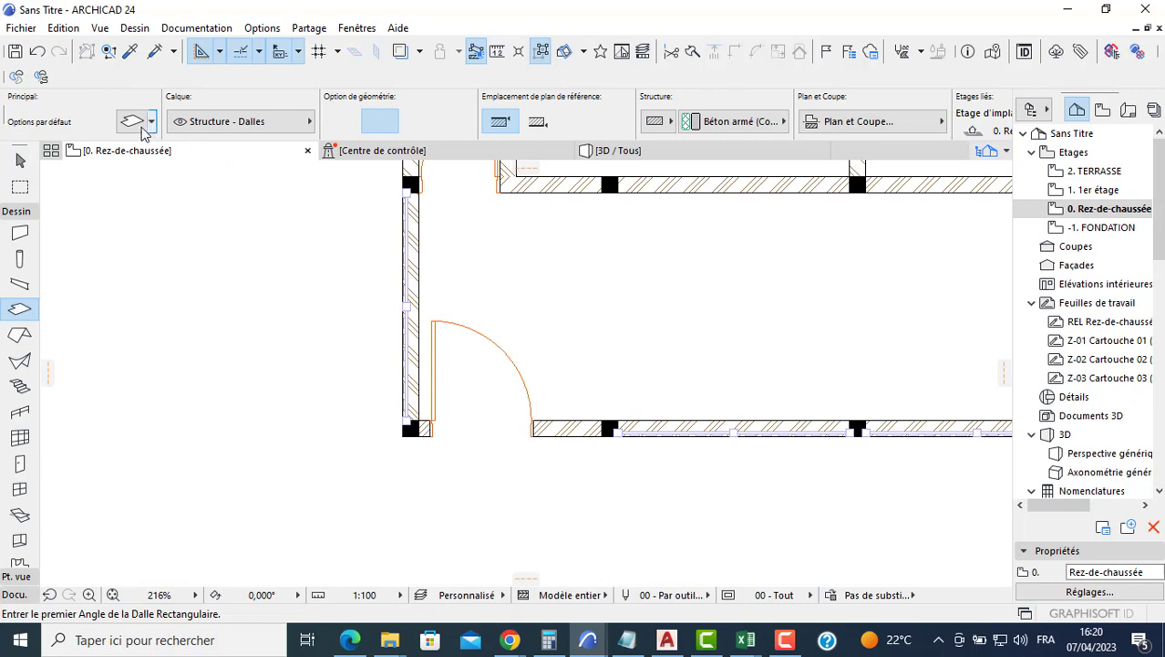
# Set the default slab's reference elevation from project zero to 2,6.
pyautogui.hotkey('ctrl', 't')
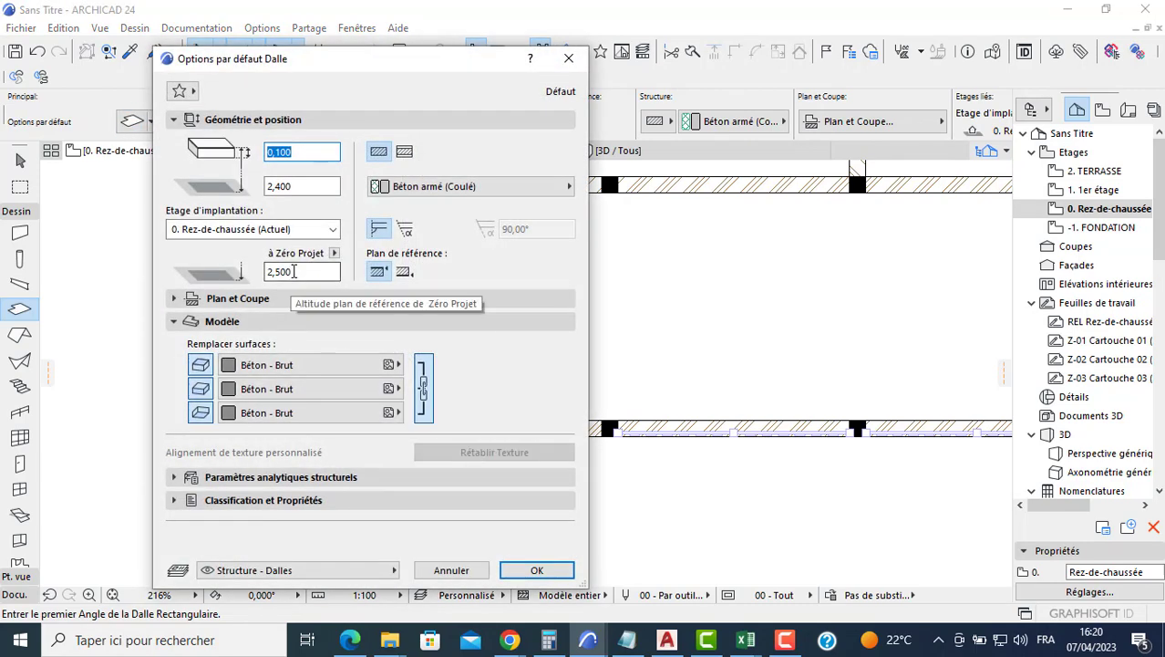
pyautogui.click(293, 272)
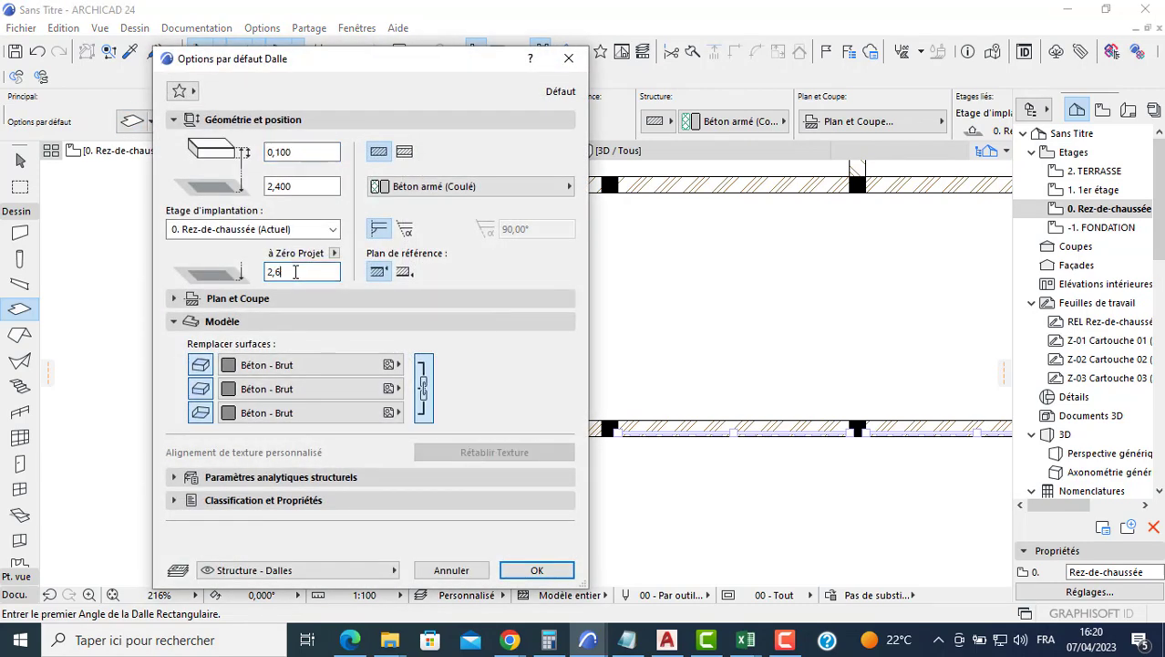
pyautogui.write('2,6')
pyautogui.press('Return')
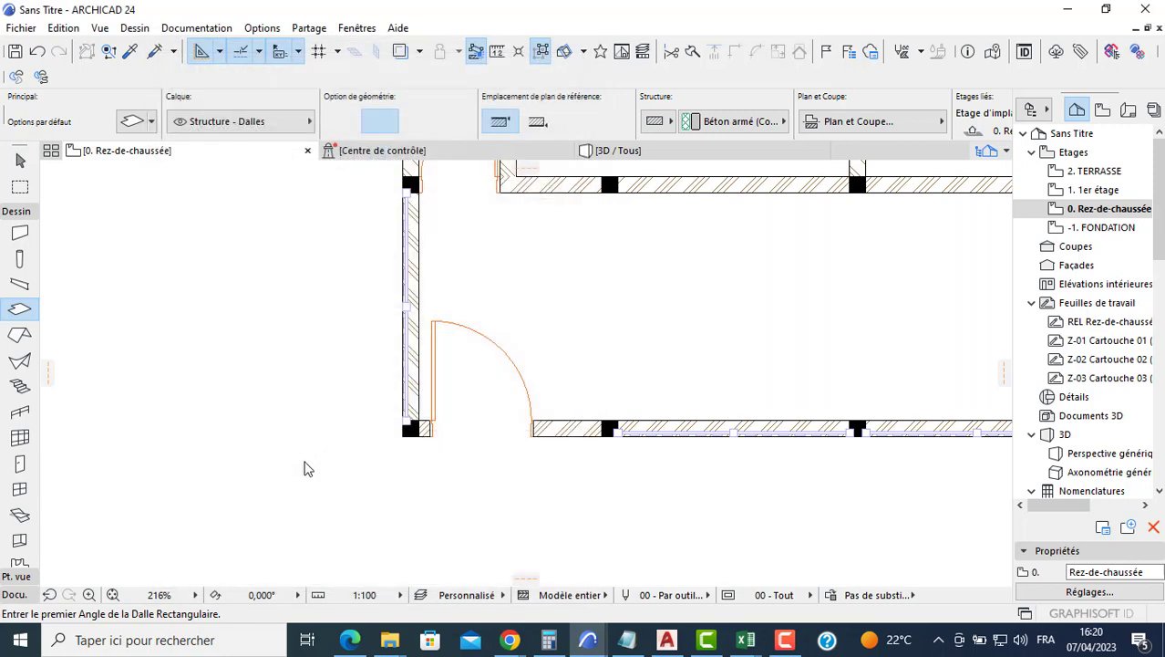
# Draw a rectangular slab 2,650 by 1,2 over the entrance door, starting from the front wall's outer left corner.
pyautogui.click(404, 434)
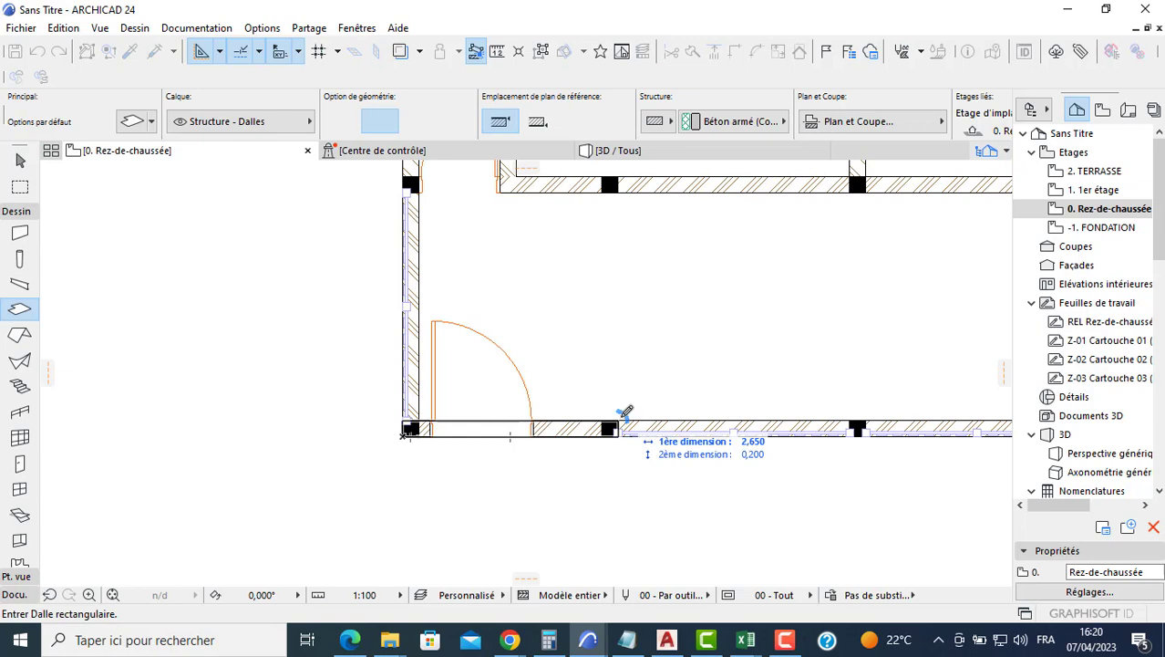
pyautogui.write('2')
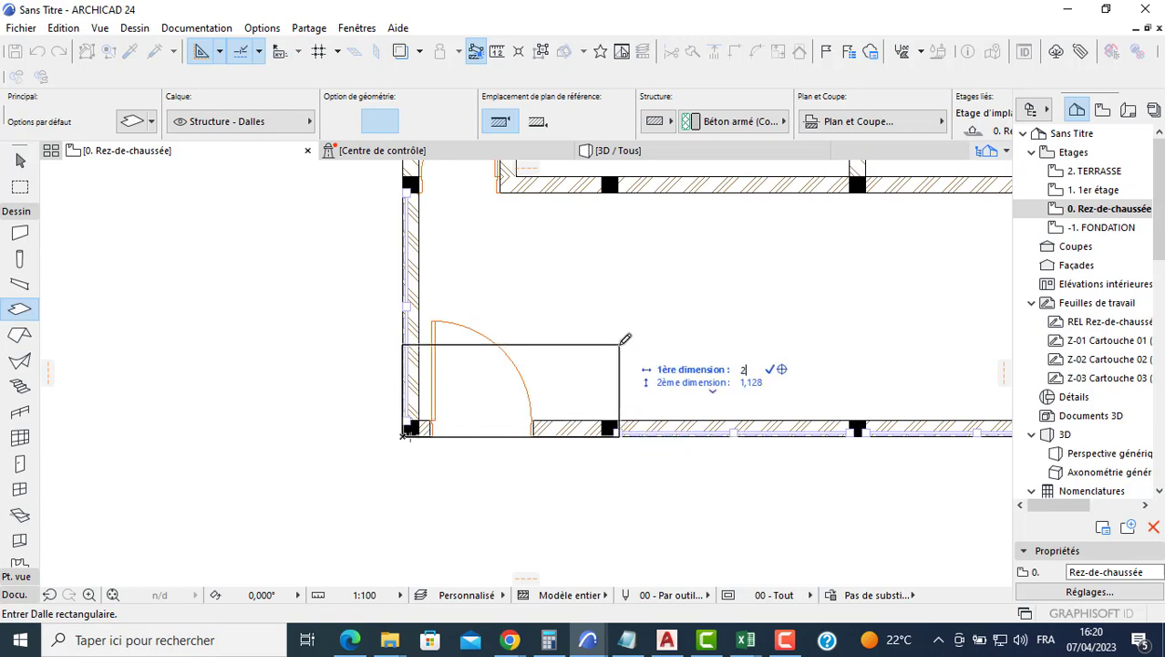
pyautogui.press('Tab')
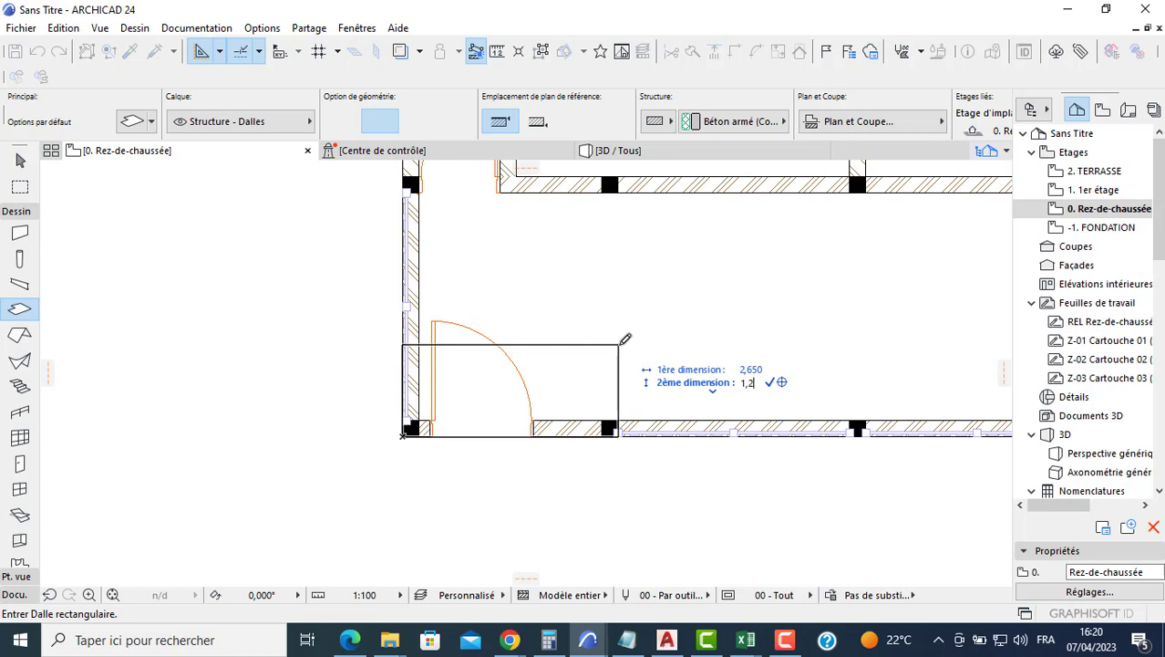
pyautogui.press('Return')
pyautogui.click(615, 340)
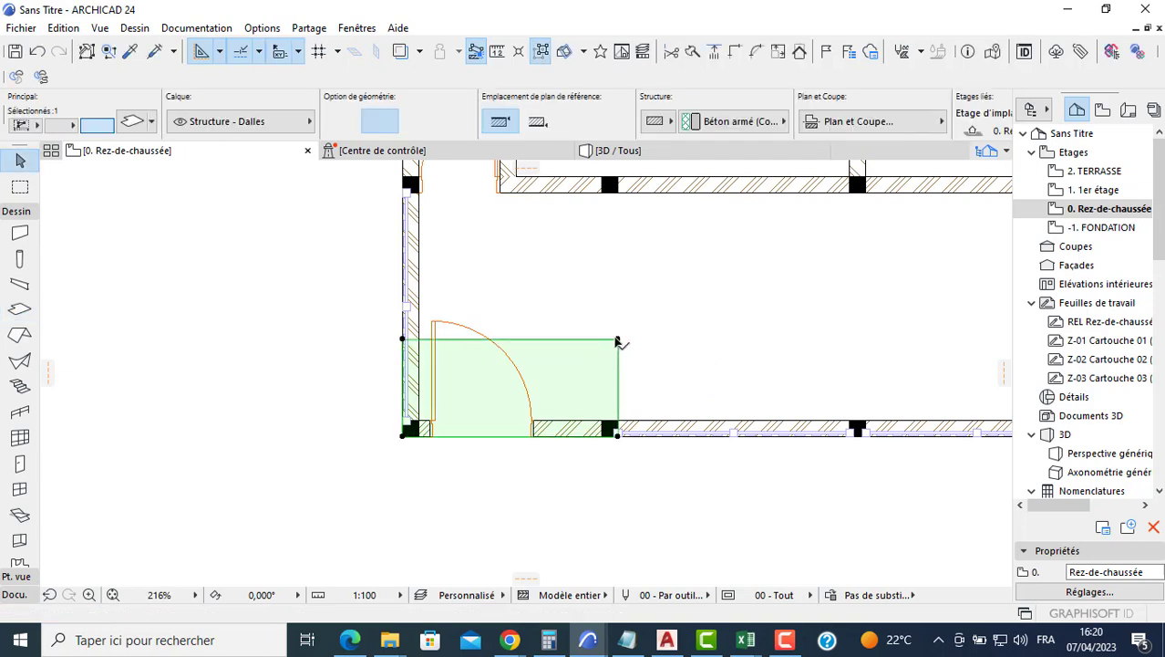
# Move the entrance slab outward by half its depth so it is centred on the front wall's outer face.
pyautogui.click(617, 339)
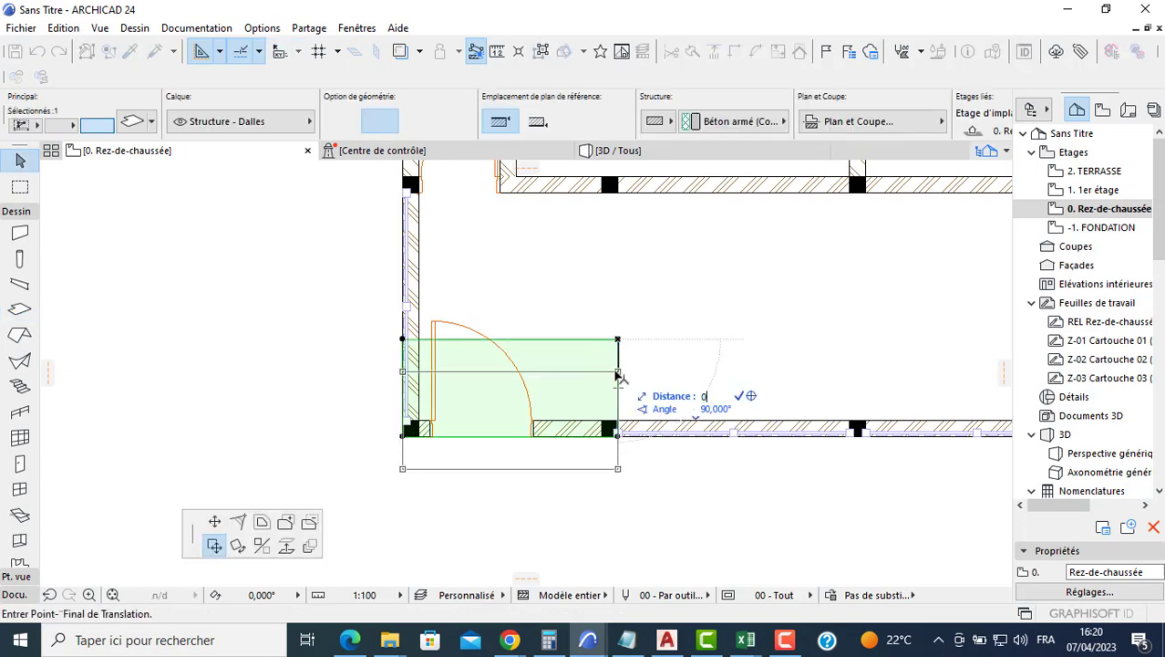
pyautogui.press('Return')
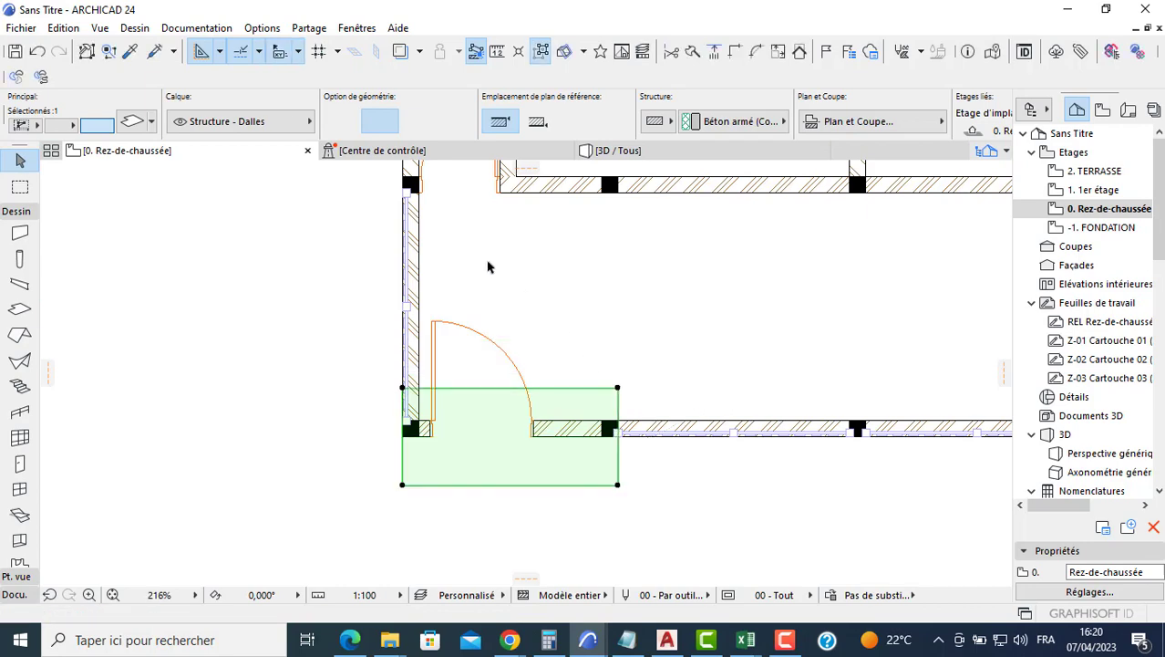
pyautogui.press('Escape')
# Examine the entrance slab in the 3D view and the overall layout in the Rez-de-chaussée plan.
pyautogui.click(601, 152)
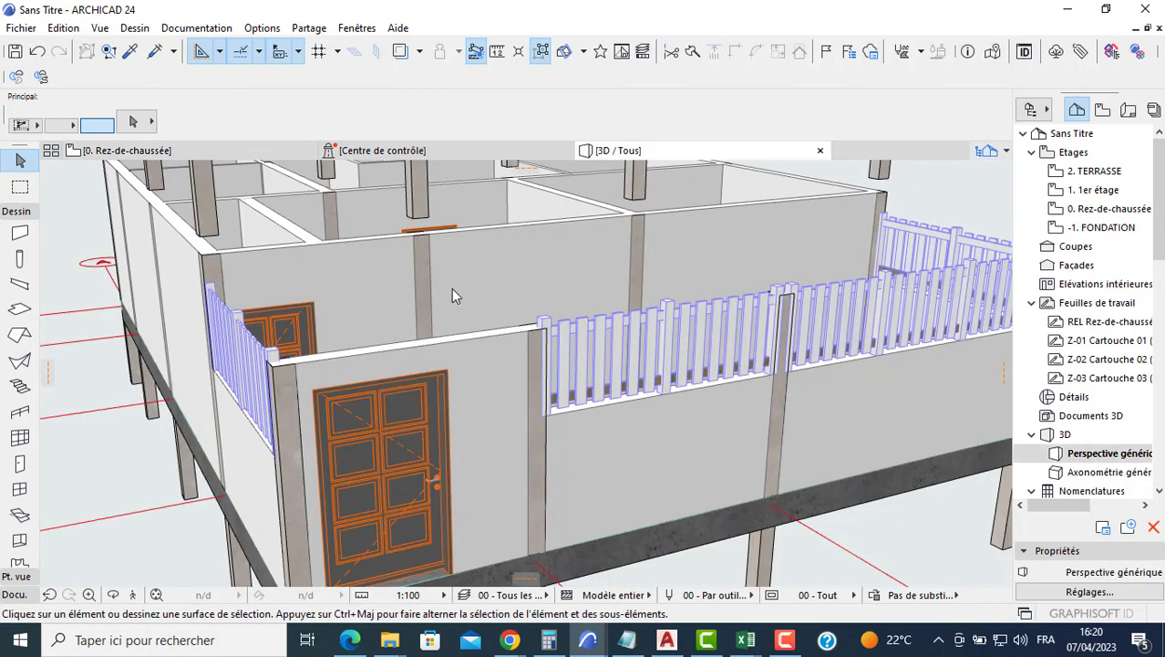
pyautogui.keyDown('shift'); pyautogui.moveTo(351, 333); pyautogui.dragTo(223, 139, button='middle'); pyautogui.keyUp('shift')
pyautogui.click(216, 151)
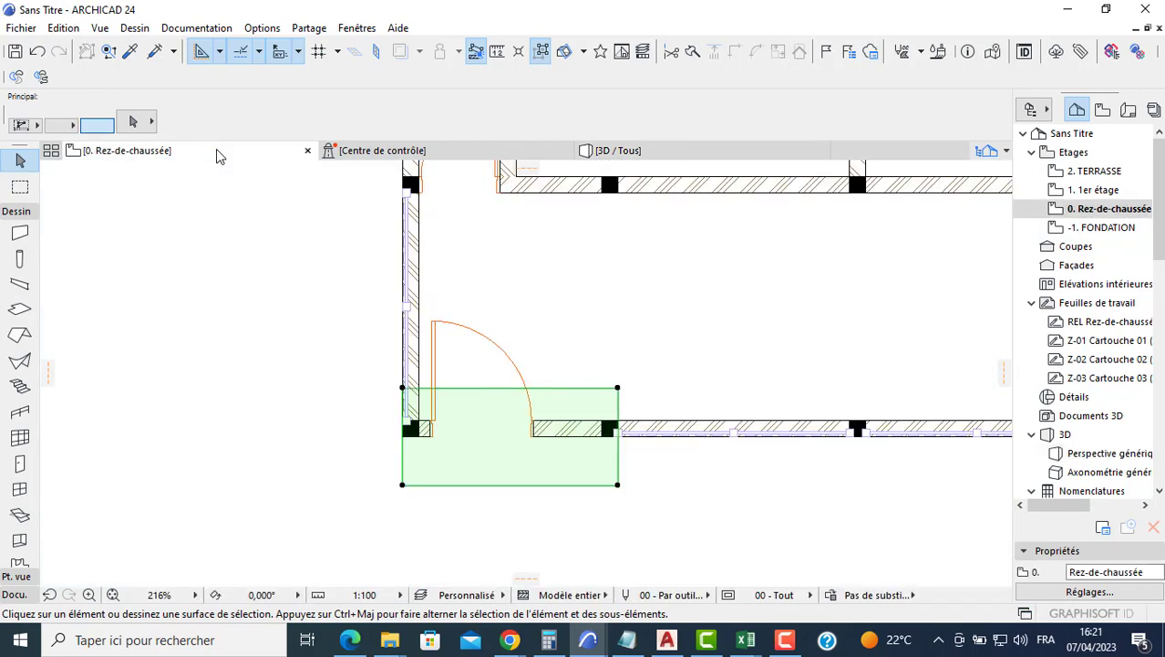
pyautogui.scroll(-5, 637, 318)
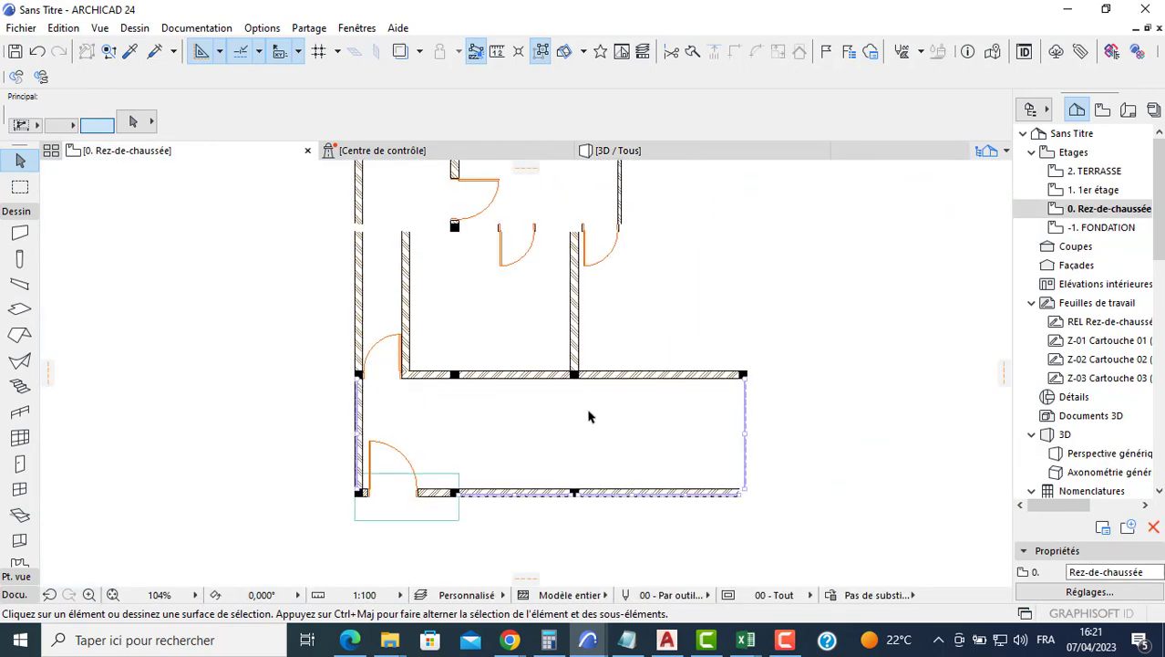
pyautogui.moveTo(619, 331); pyautogui.dragTo(619, 431, button='middle')
pyautogui.scroll(-2, 621, 414)
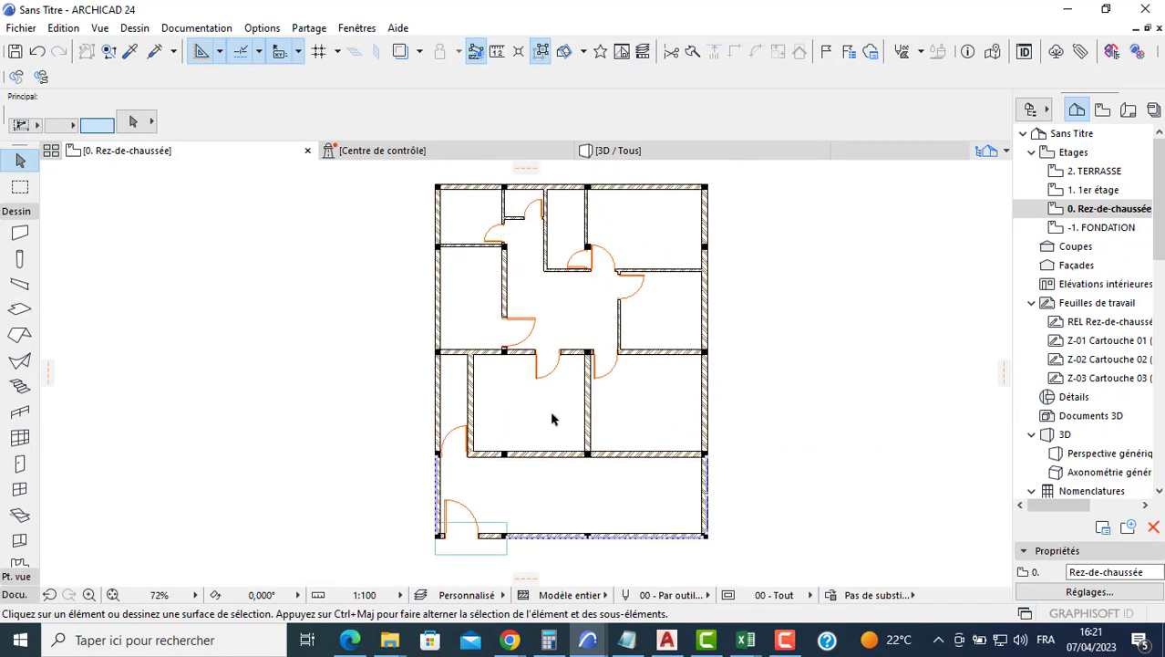
# Dimension the width of the room beside the hall, including the thickness of both side walls.
pyautogui.scroll(2, 495, 305)
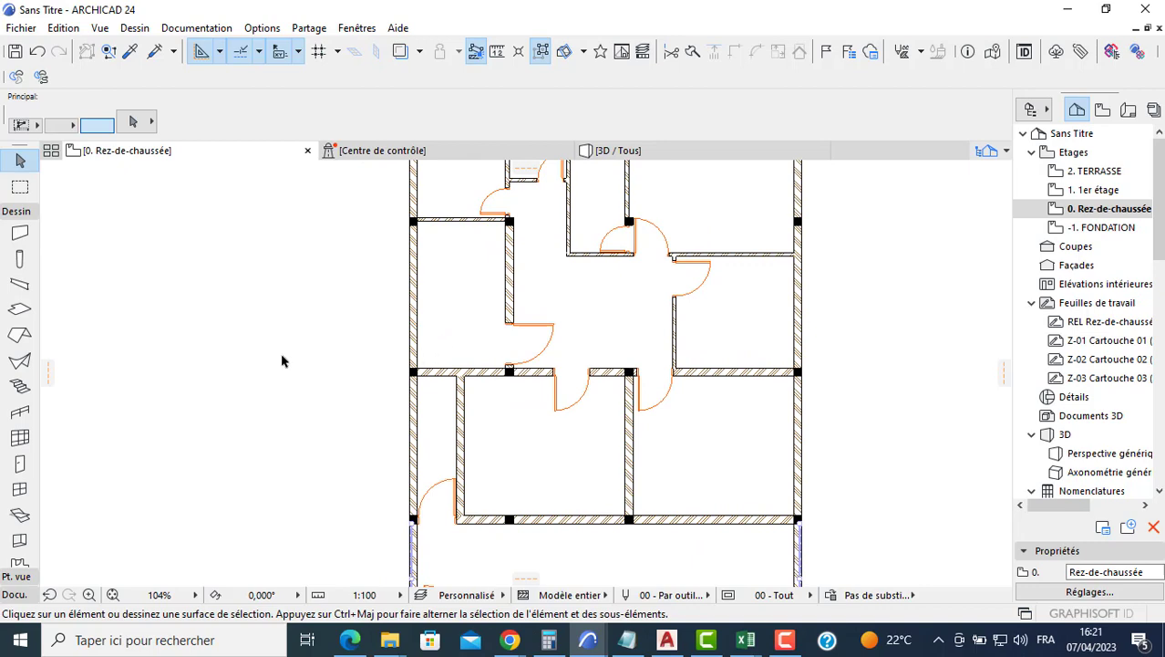
pyautogui.scroll(5, 438, 260)
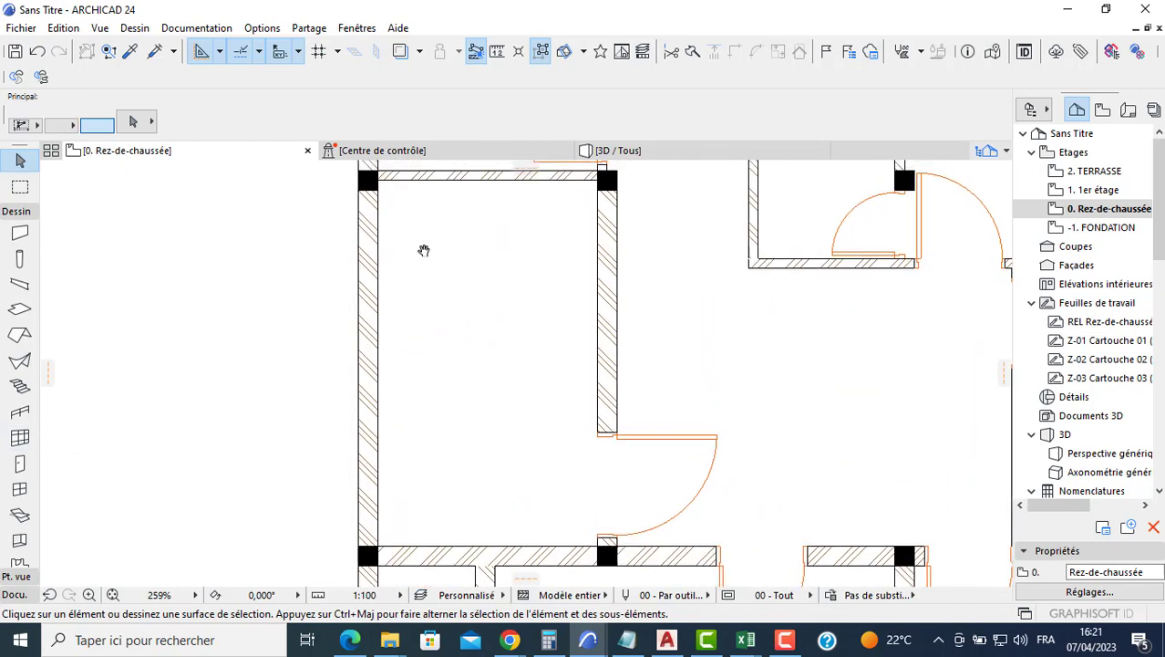
pyautogui.click(14, 595)
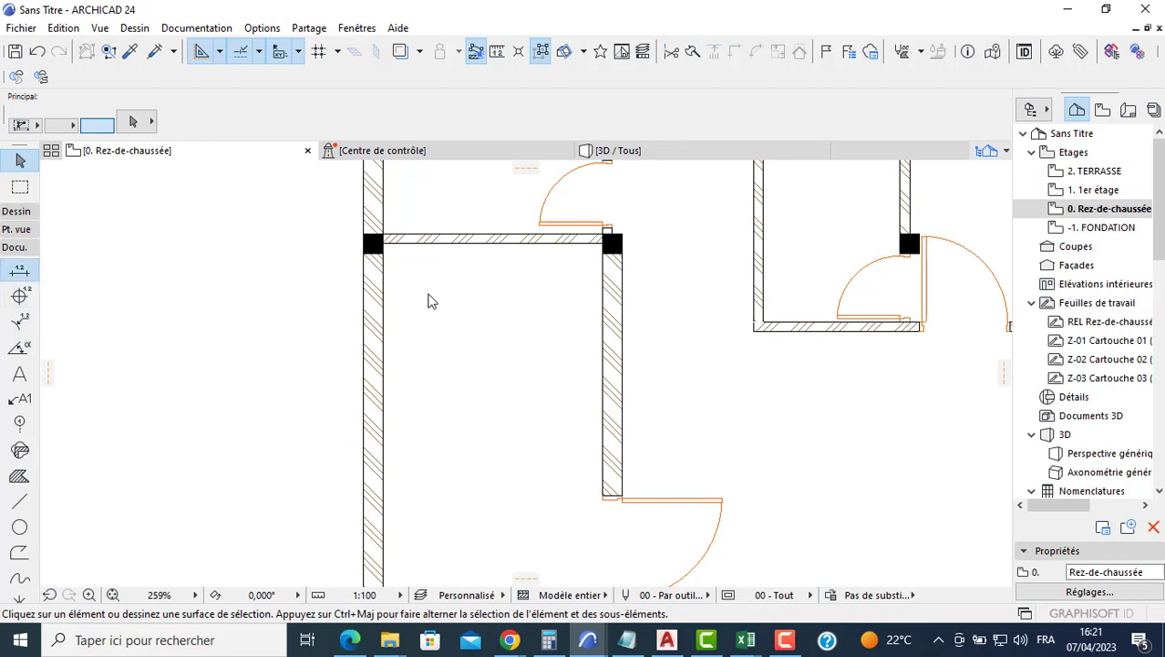
pyautogui.click(378, 295)
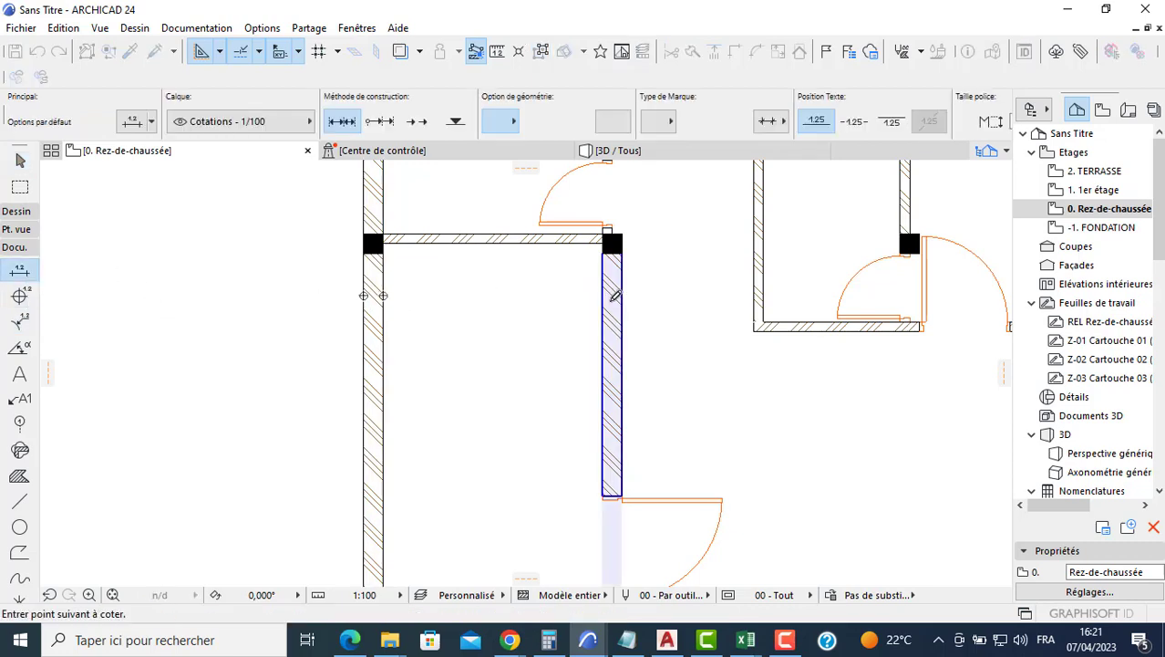
pyautogui.click(606, 301)
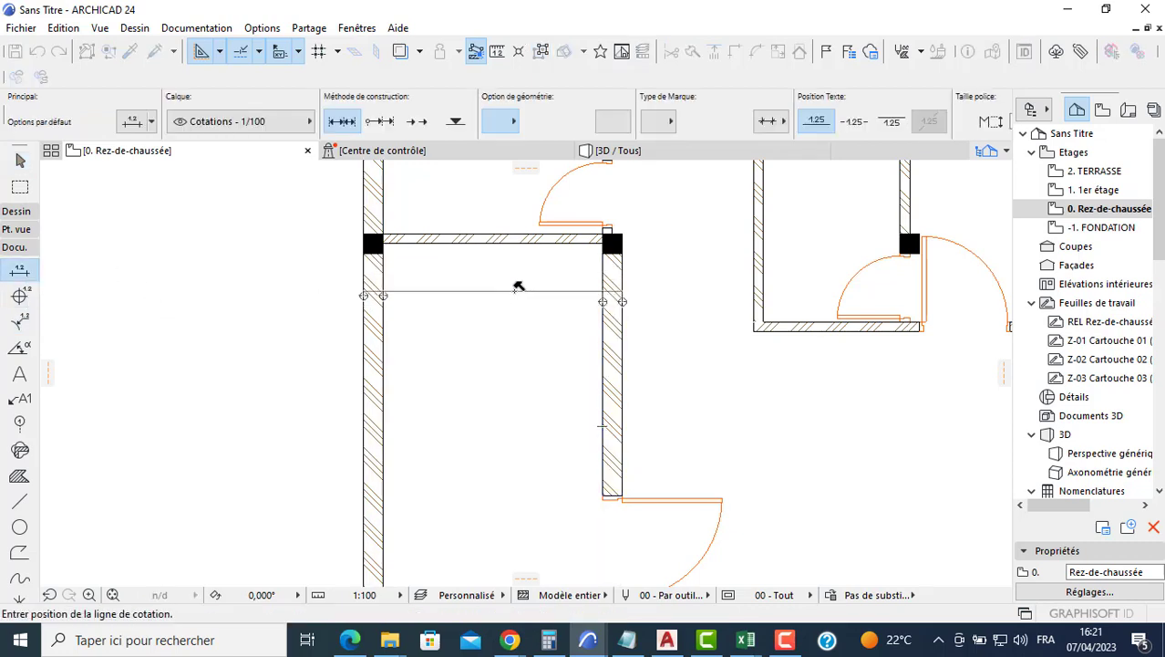
pyautogui.click(518, 286)
# Dimension the same room from its upper partition wall down to the door opening.
pyautogui.click(563, 239)
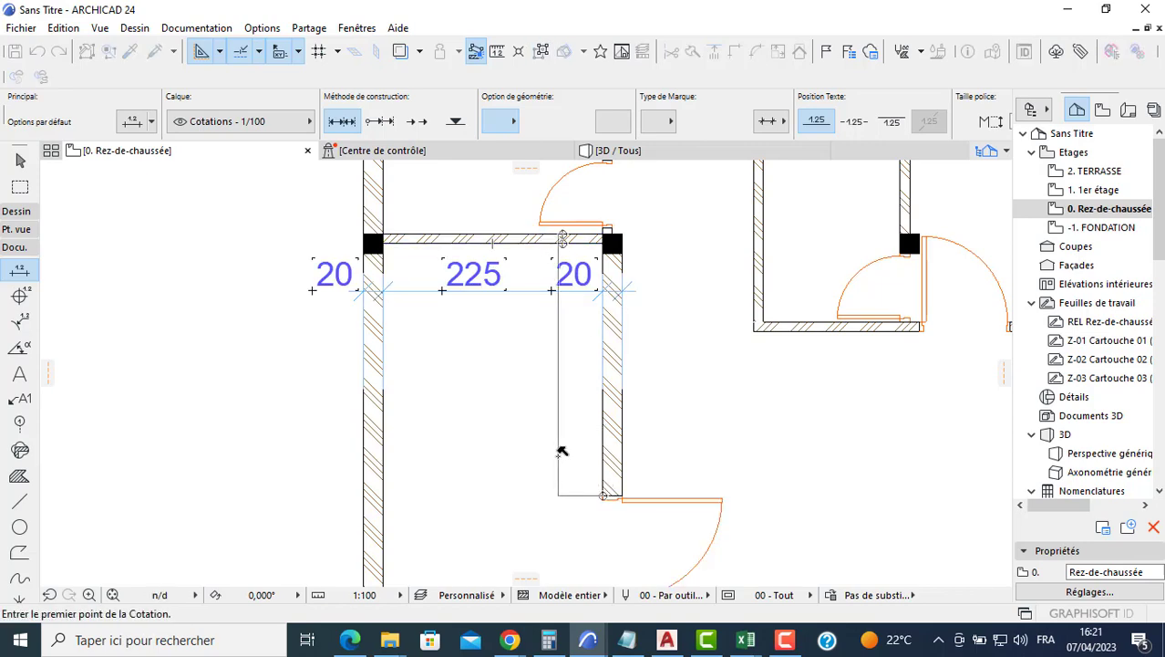
pyautogui.click(561, 451)
pyautogui.moveTo(561, 451); pyautogui.dragTo(537, 317, button='middle')
pyautogui.press('Escape')
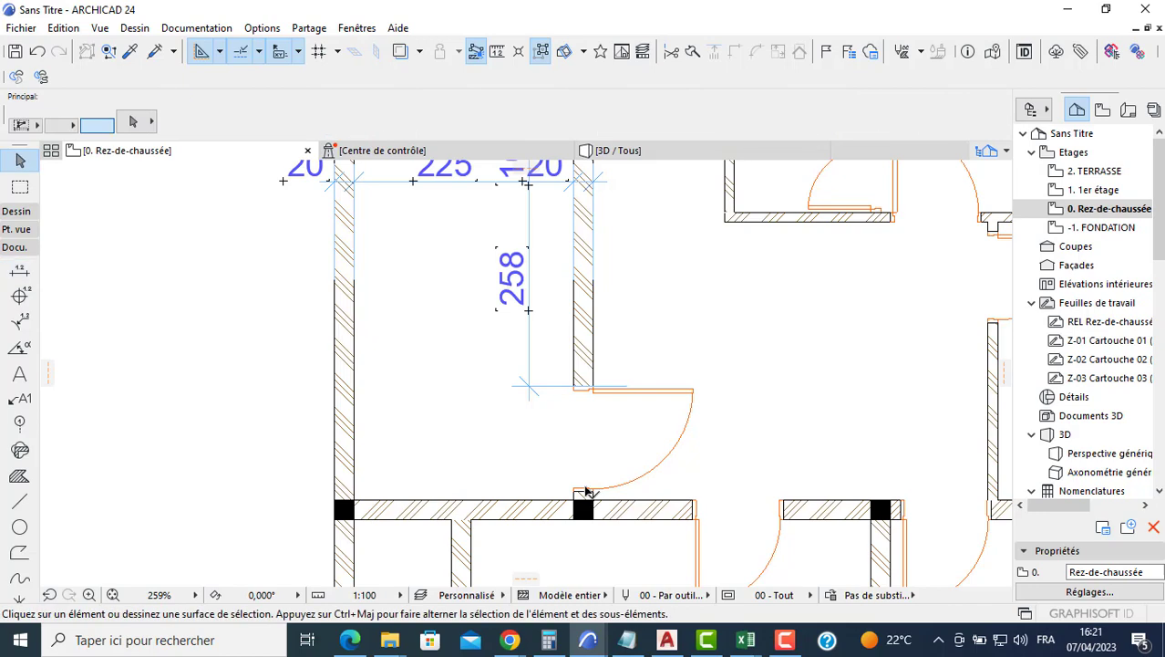
# Move the room's 1,000 by 2,100 door down so its opening sits against the corner column.
pyautogui.click(588, 492)
pyautogui.scroll(3, 589, 494)
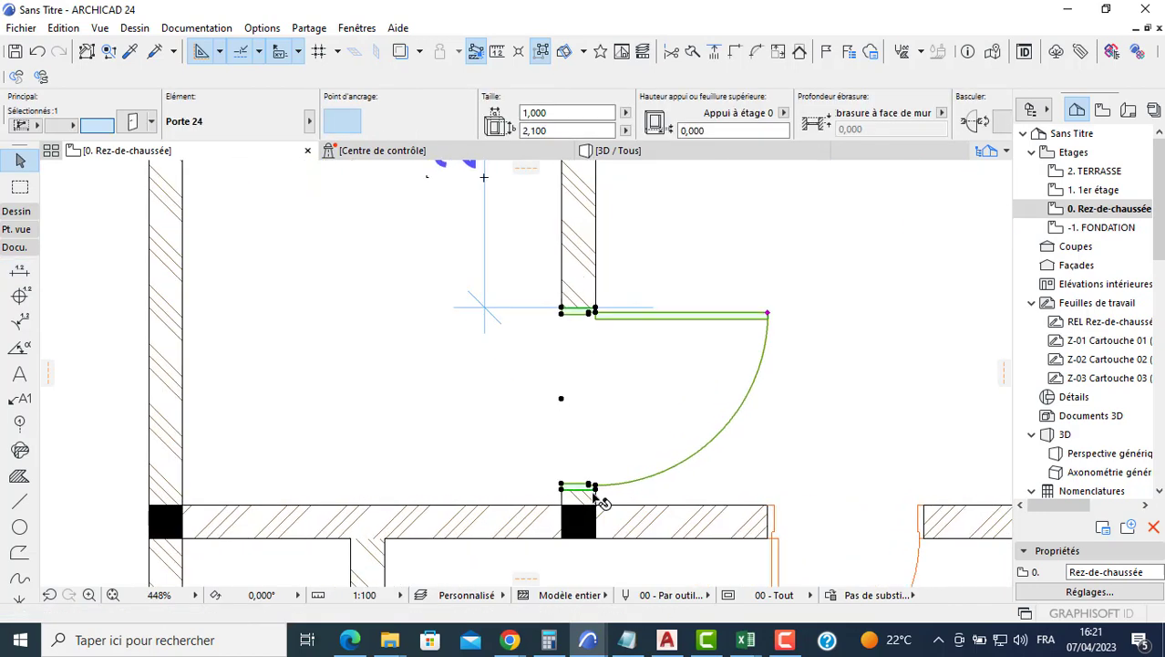
pyautogui.click(595, 498)
pyautogui.click(595, 513)
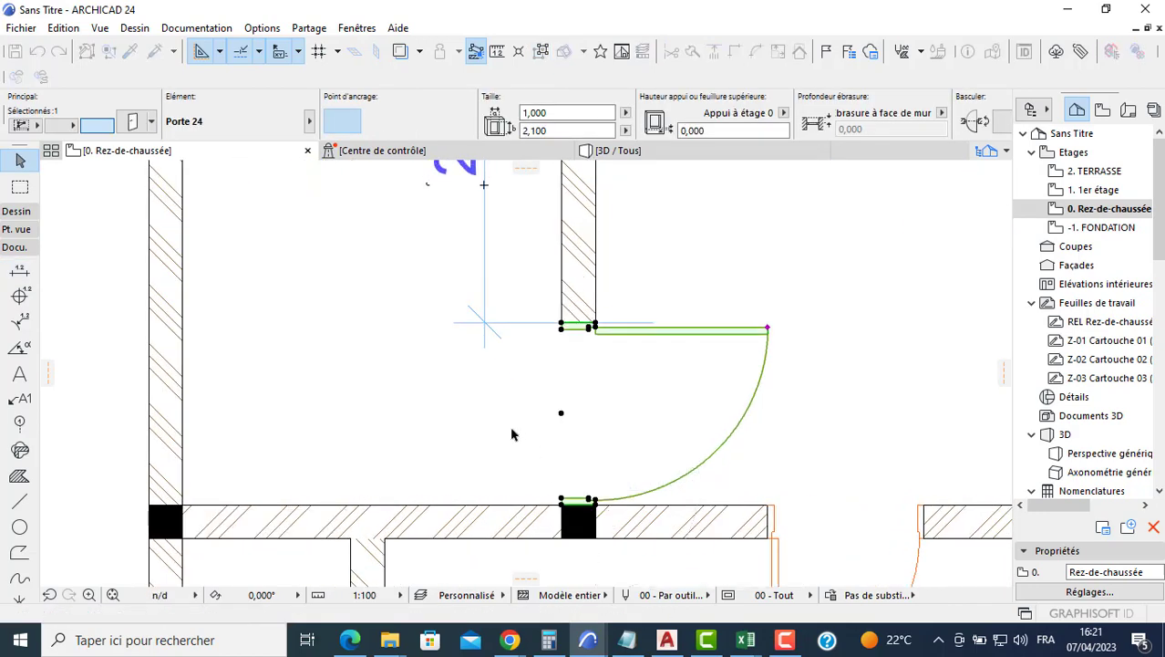
pyautogui.scroll(-4, 512, 430)
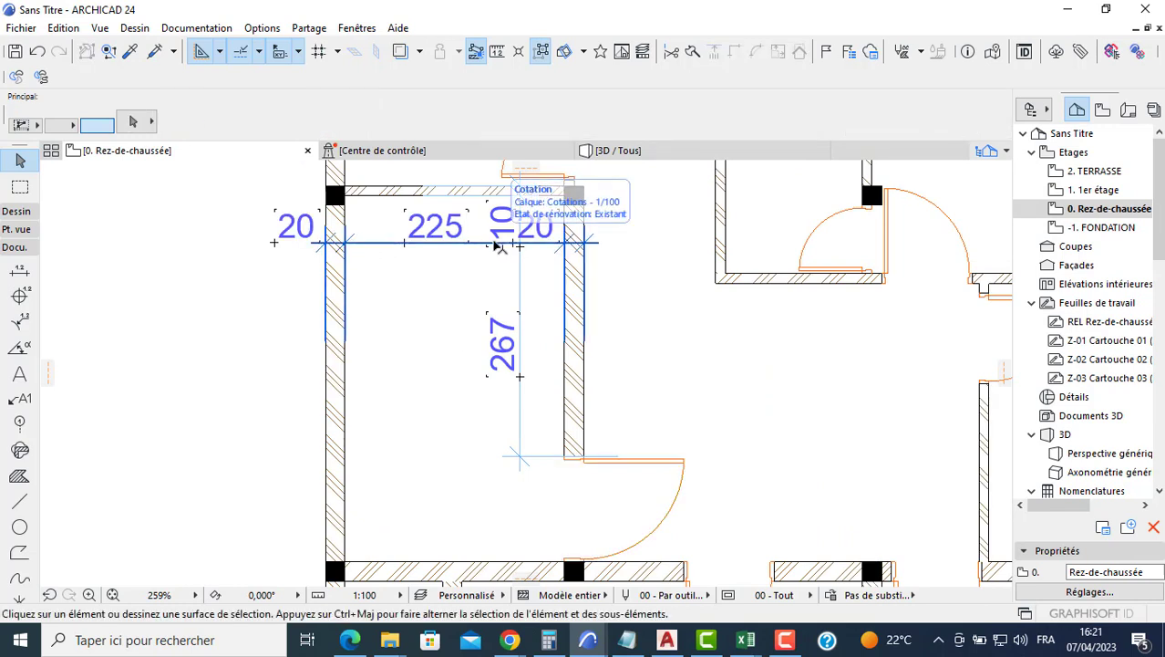
# Set the default stair to 18 risers and enter a fixed tread depth of 0,25.
pyautogui.click(16, 211)
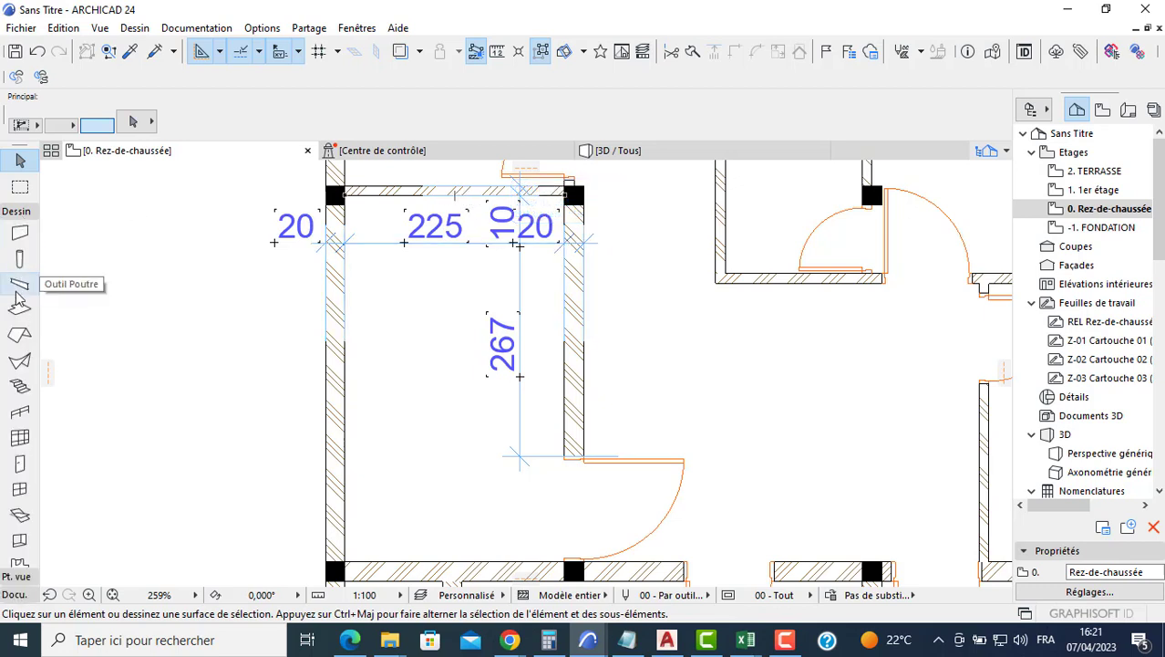
pyautogui.click(12, 386)
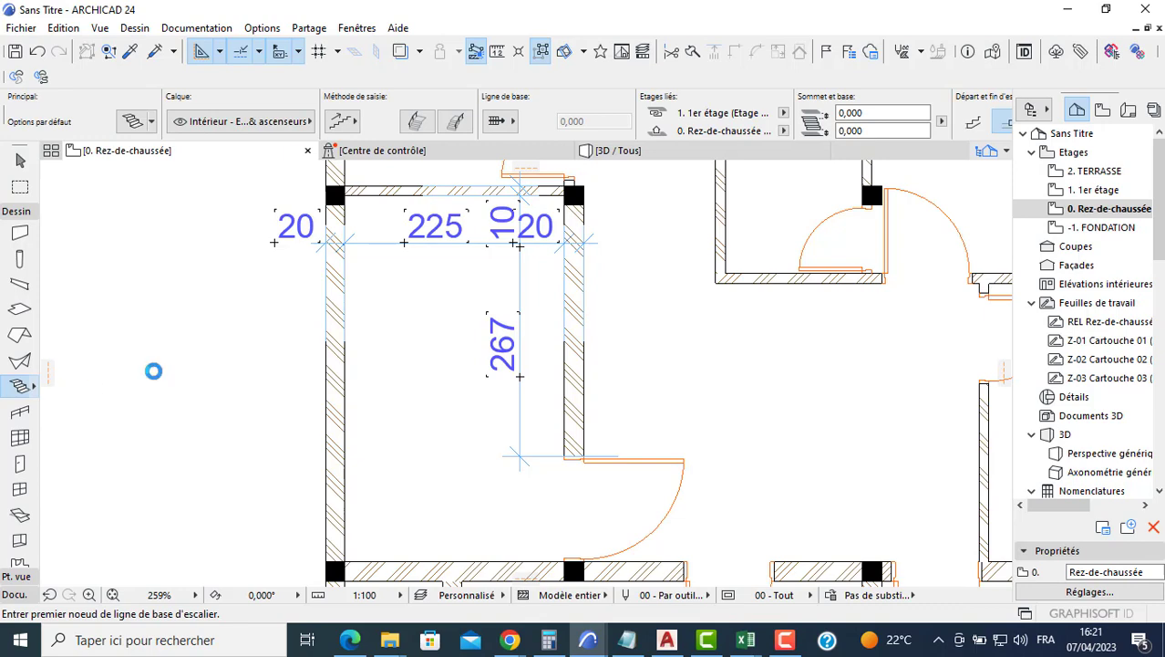
pyautogui.hotkey('ctrl', 't')
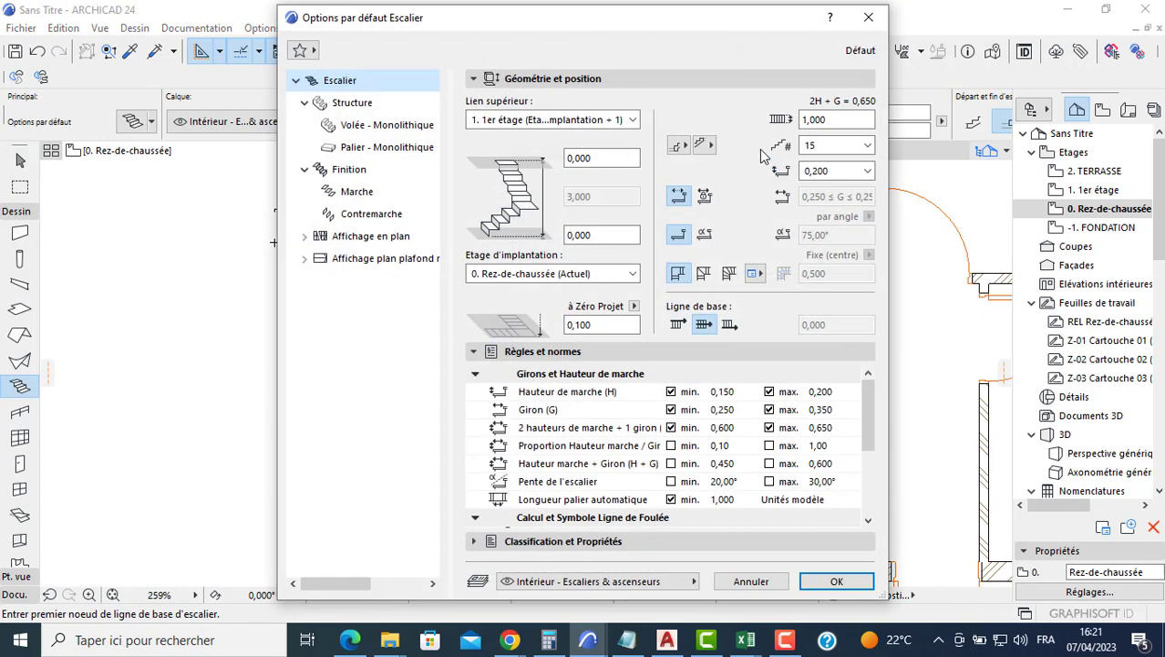
pyautogui.click(836, 146)
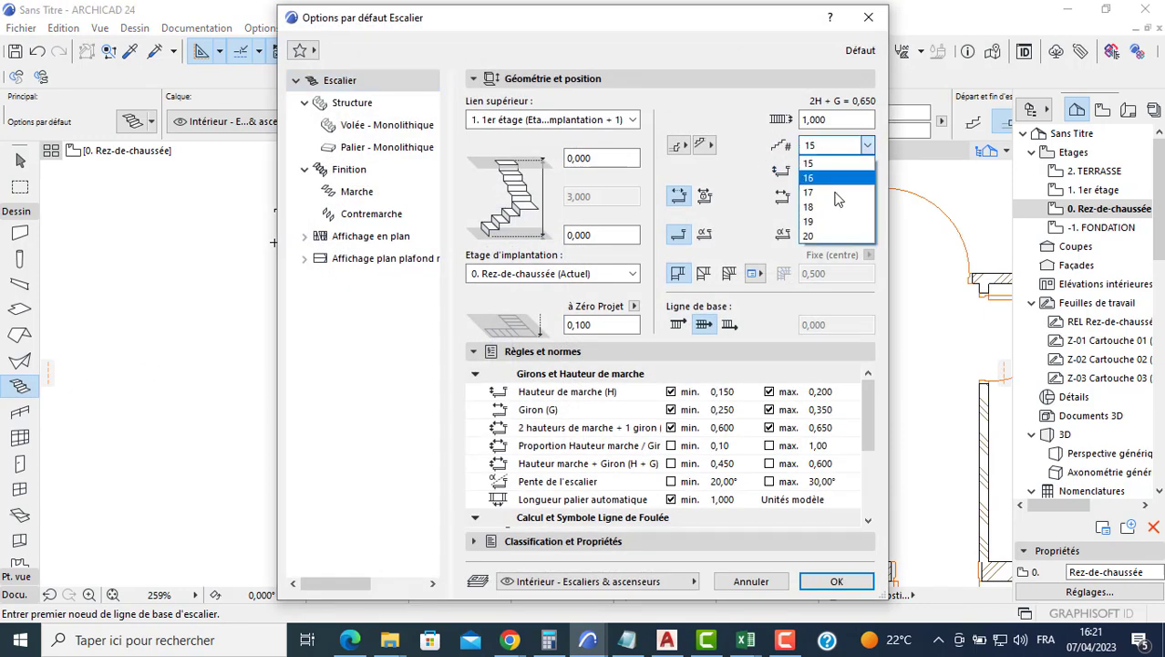
pyautogui.click(811, 207)
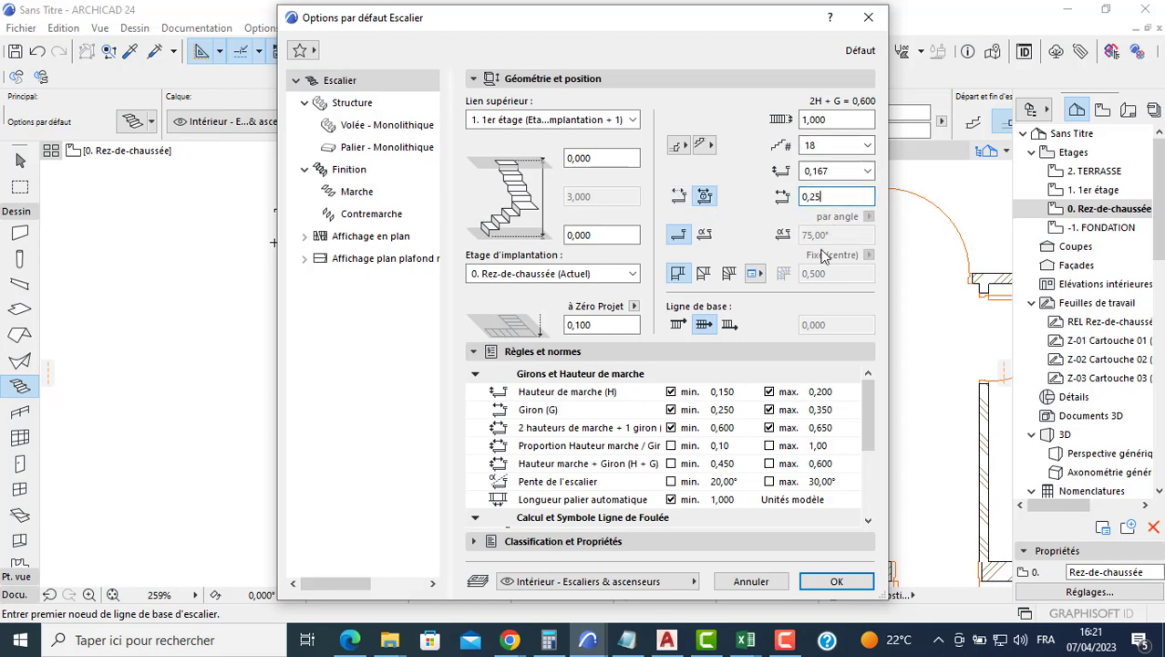
pyautogui.click(813, 589)
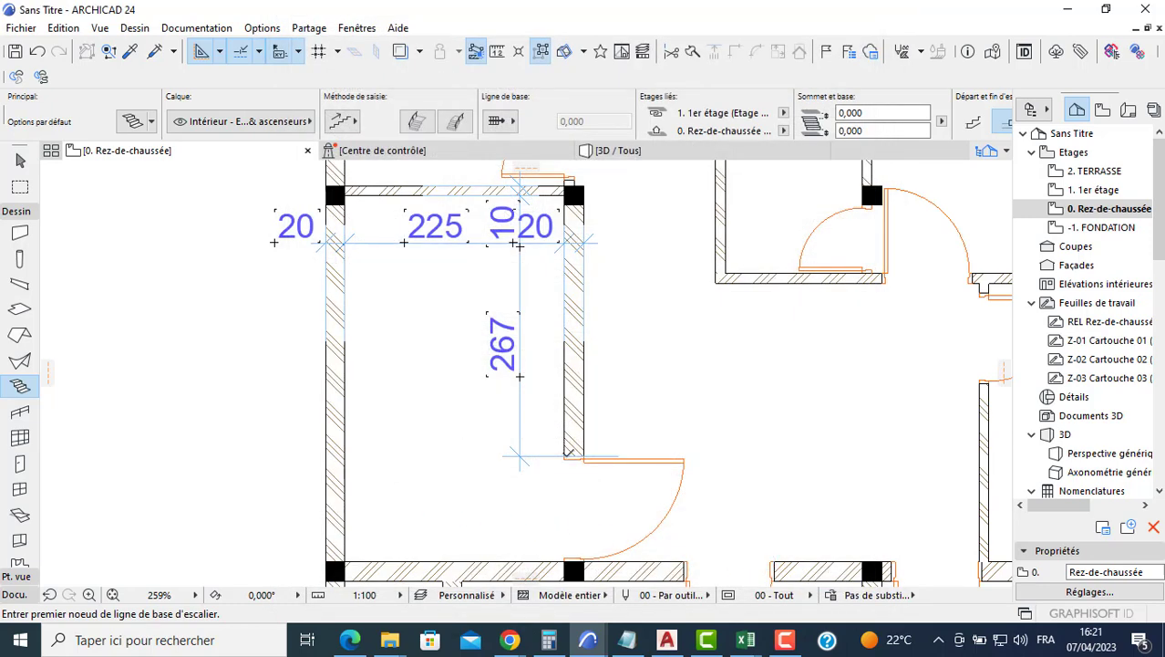
# Start a stair at the door-side end of the room's inner wall and place its baseline along the right edge.
pyautogui.click(564, 456)
pyautogui.click(511, 121)
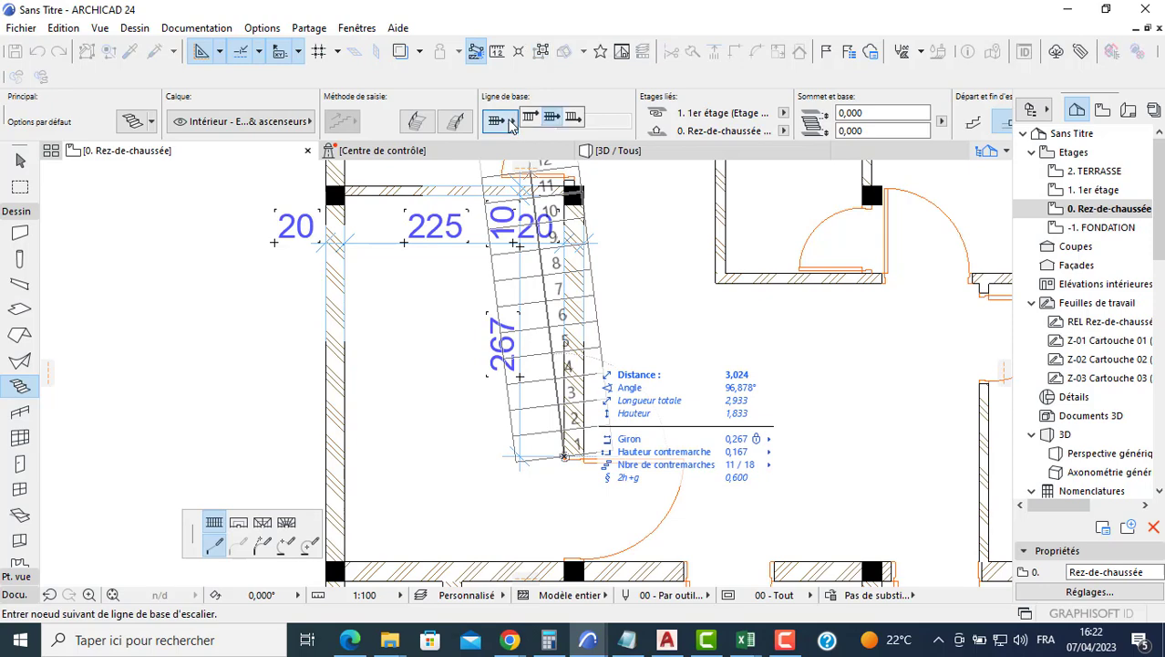
pyautogui.click(568, 122)
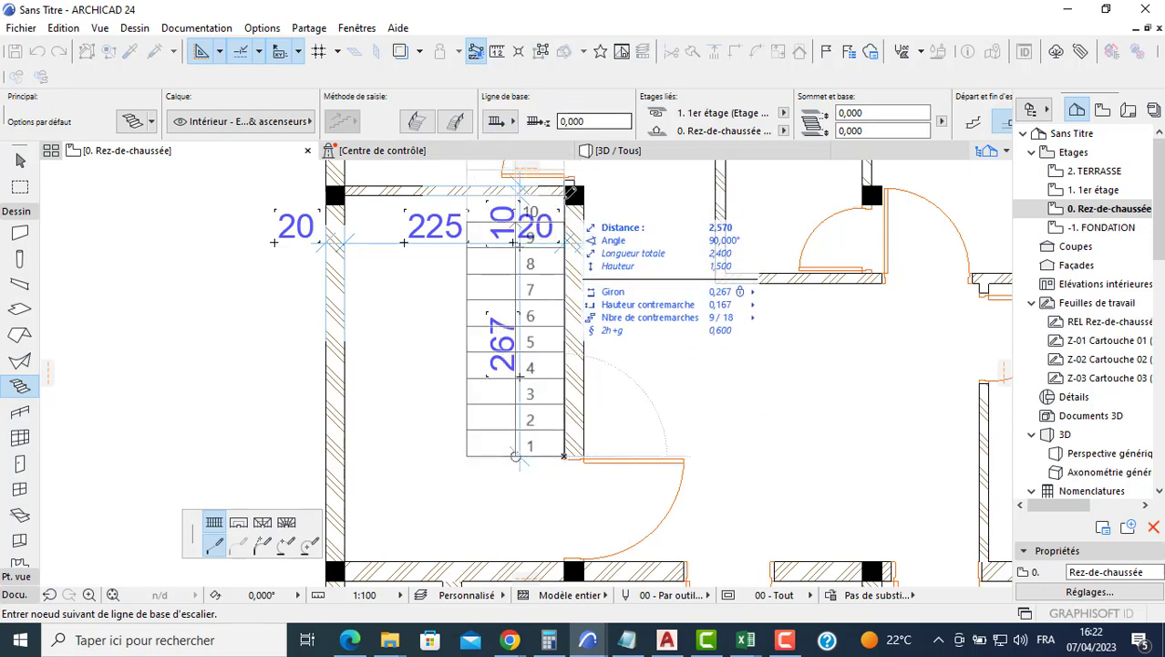
# Try to run the stair's baseline through both upper room corners and switch the turn to winders.
pyautogui.click(567, 193)
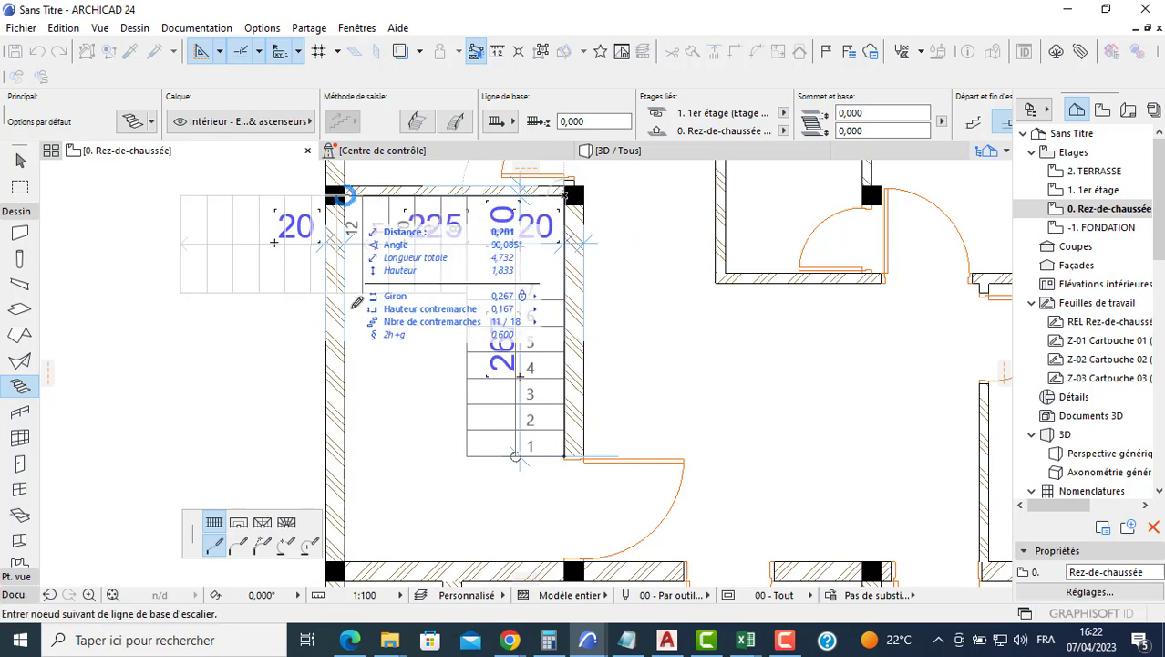
pyautogui.click(347, 194)
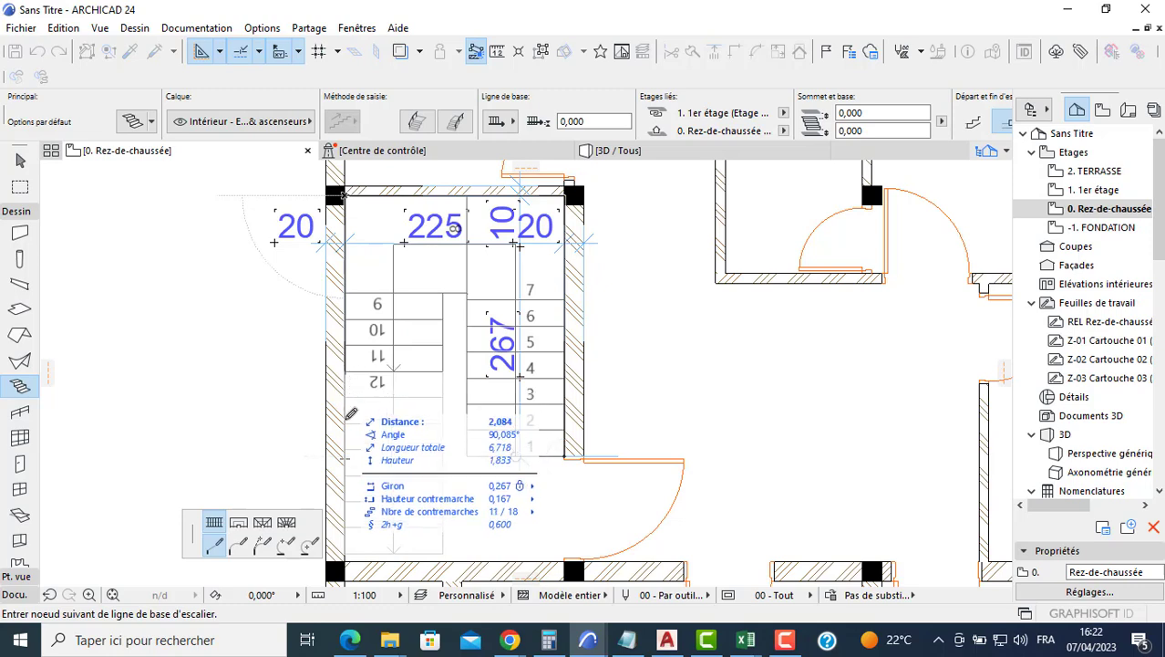
pyautogui.scroll(-1, 347, 447)
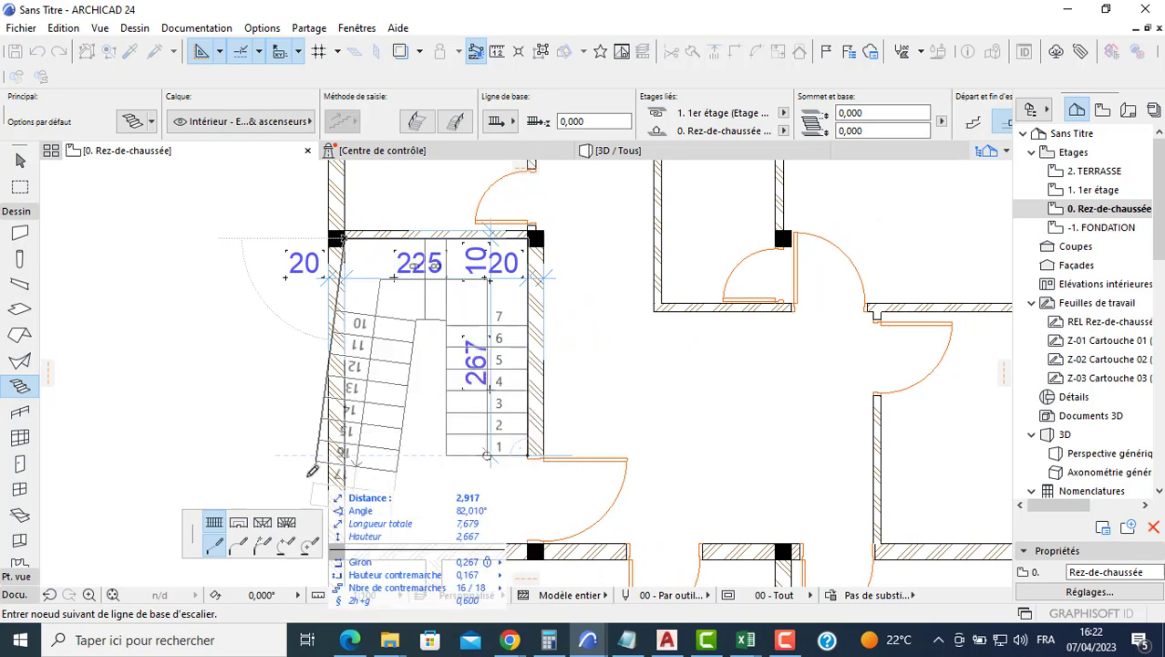
pyautogui.click(263, 523)
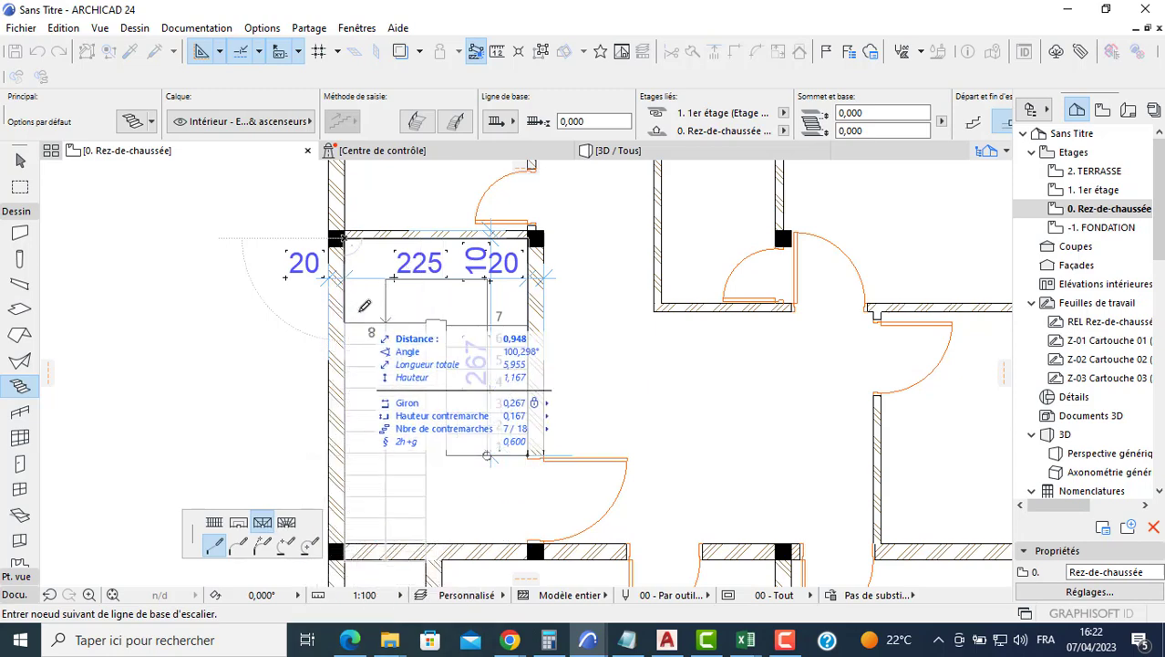
# Try a quarter-turn stair whose baseline continues 1 along the upper wall with a winder turn, and undo it.
pyautogui.press('BackSpace')
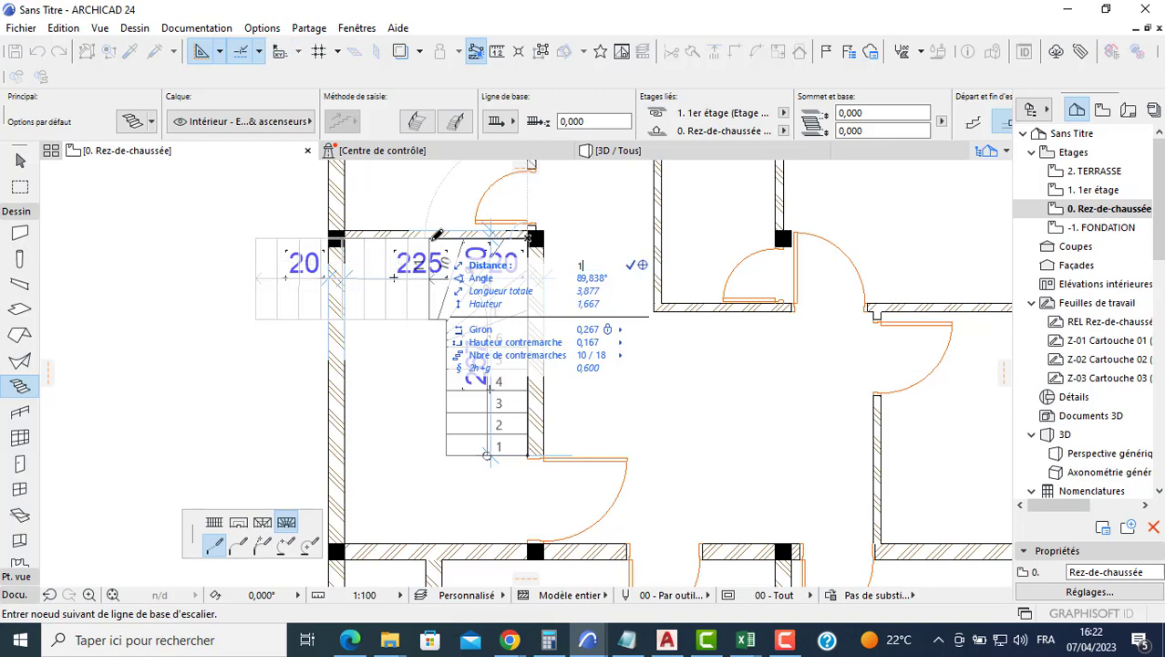
pyautogui.press('Return')
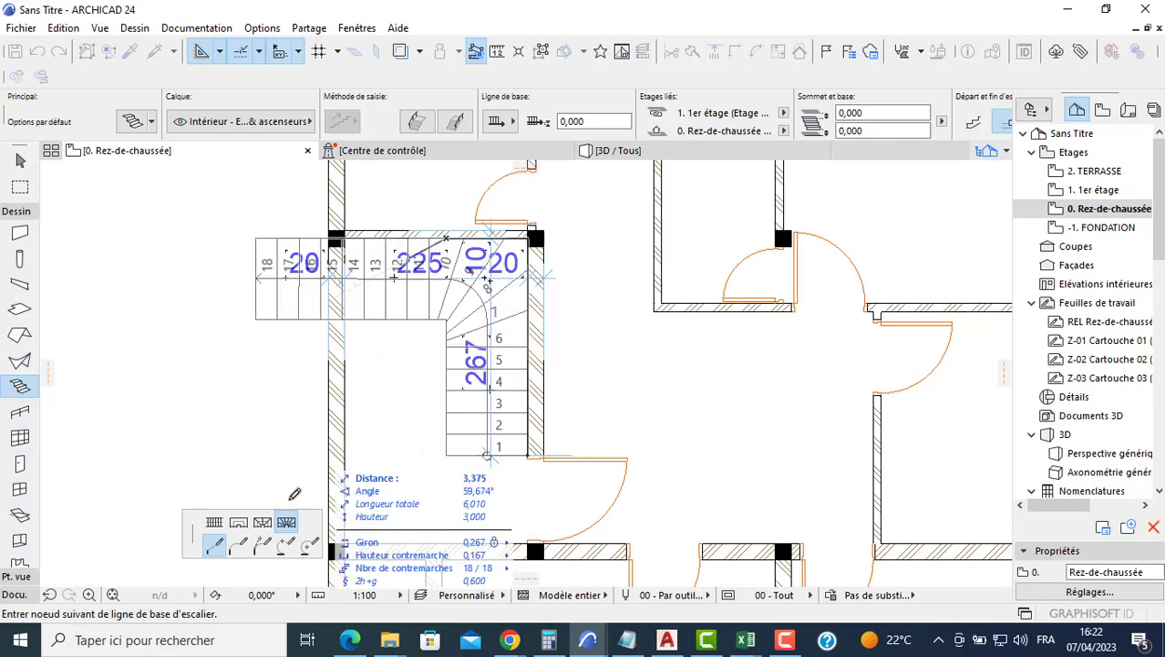
pyautogui.click(262, 522)
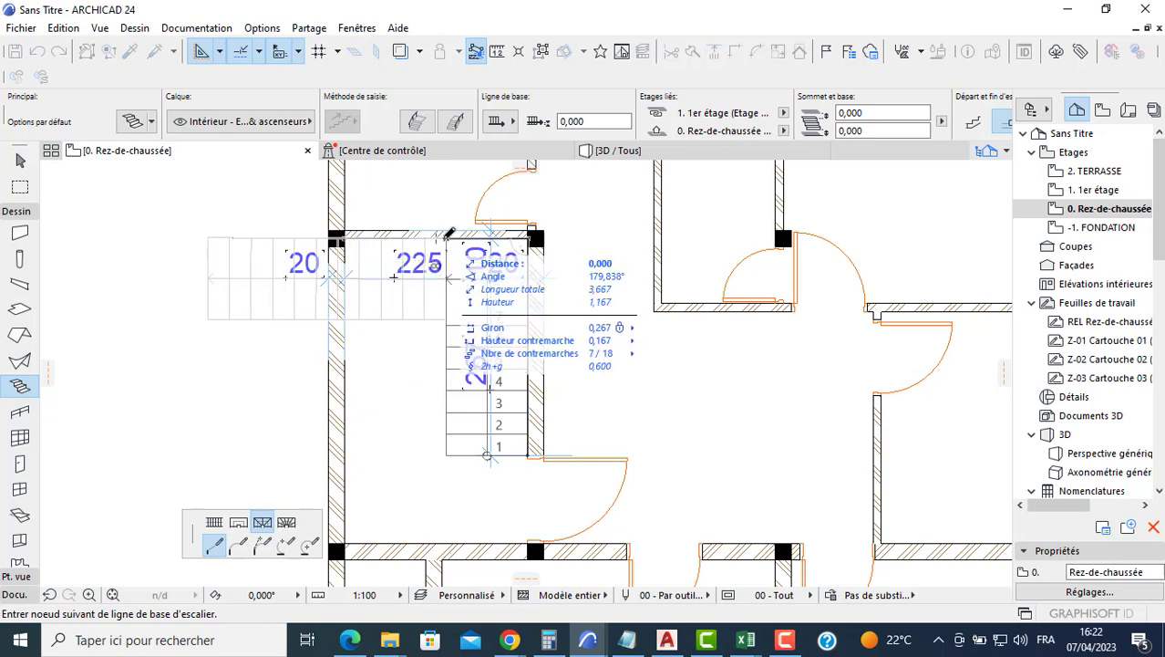
pyautogui.doubleClick(447, 236)
pyautogui.scroll(1, 365, 245)
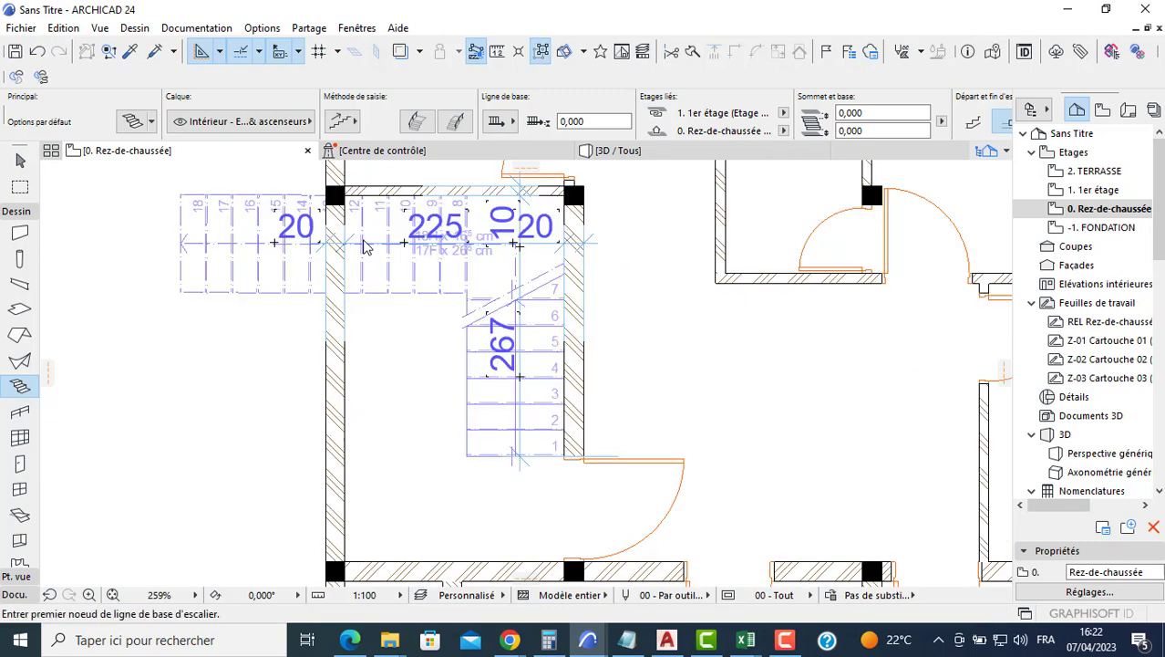
pyautogui.hotkey('ctrl', 'z')
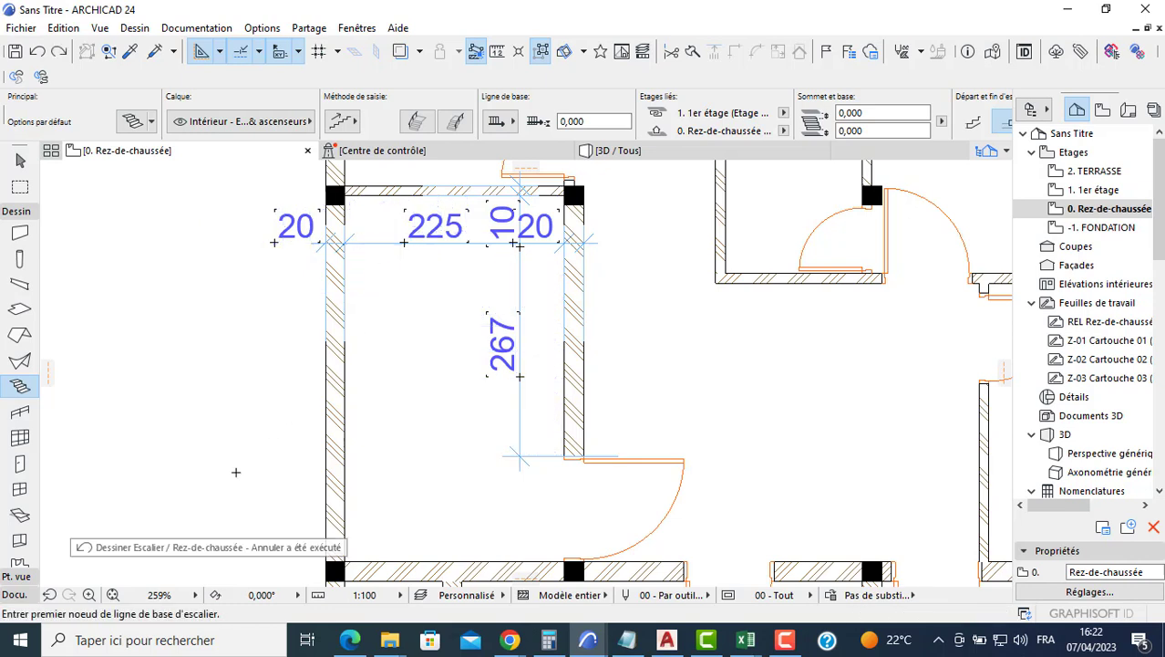
# Try a U-shaped stair of 18 risers along three room walls, ending at the lower wall, and undo it.
pyautogui.click(565, 452)
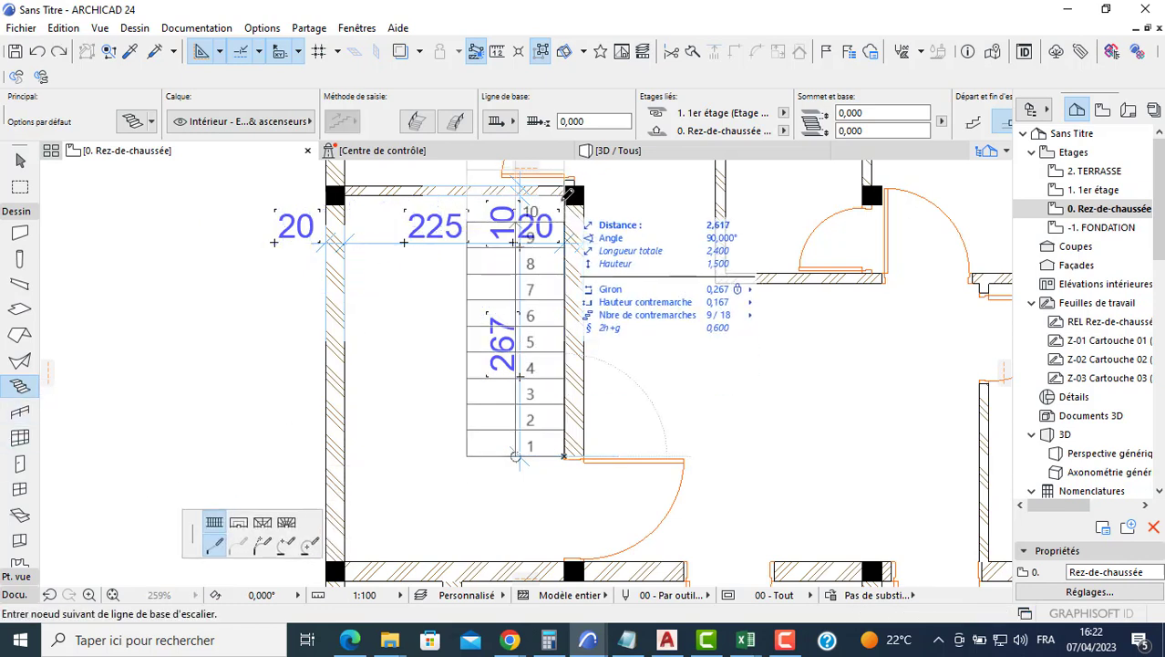
pyautogui.click(566, 189)
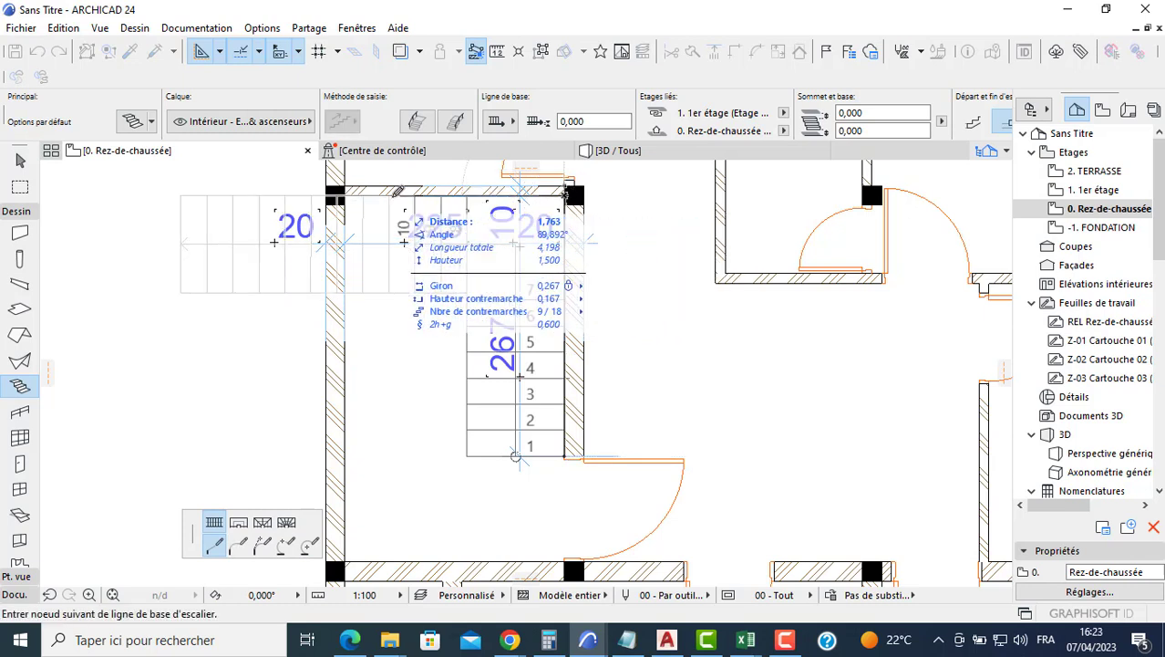
pyautogui.click(344, 194)
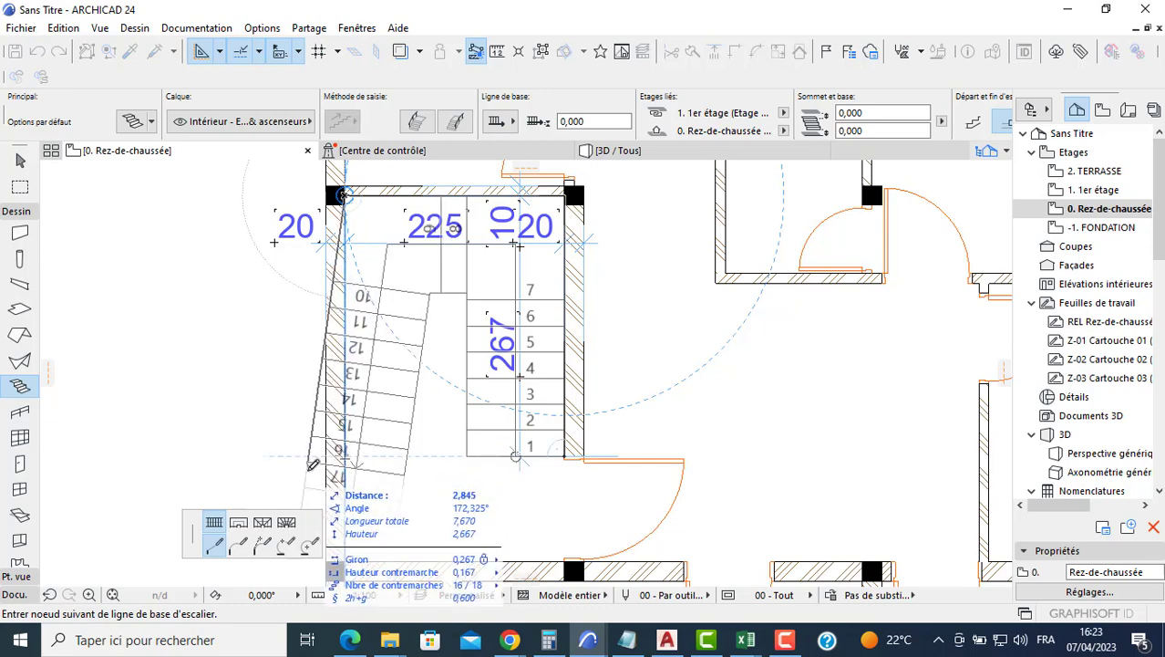
pyautogui.moveTo(343, 504); pyautogui.dragTo(345, 467, button='middle')
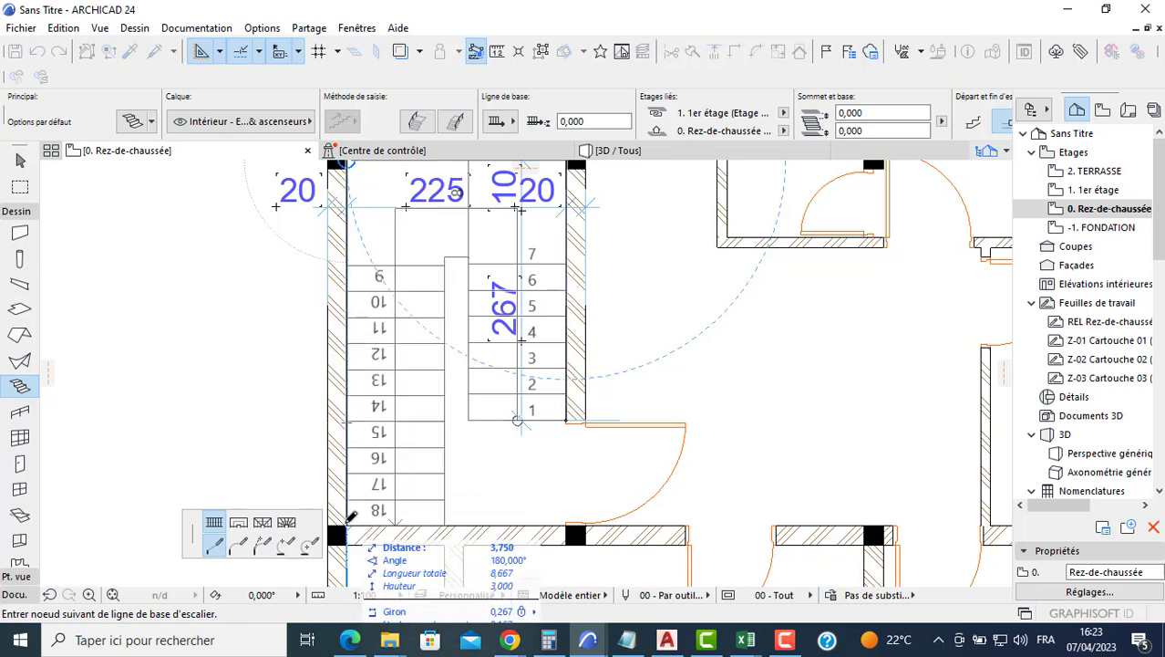
pyautogui.doubleClick(350, 514)
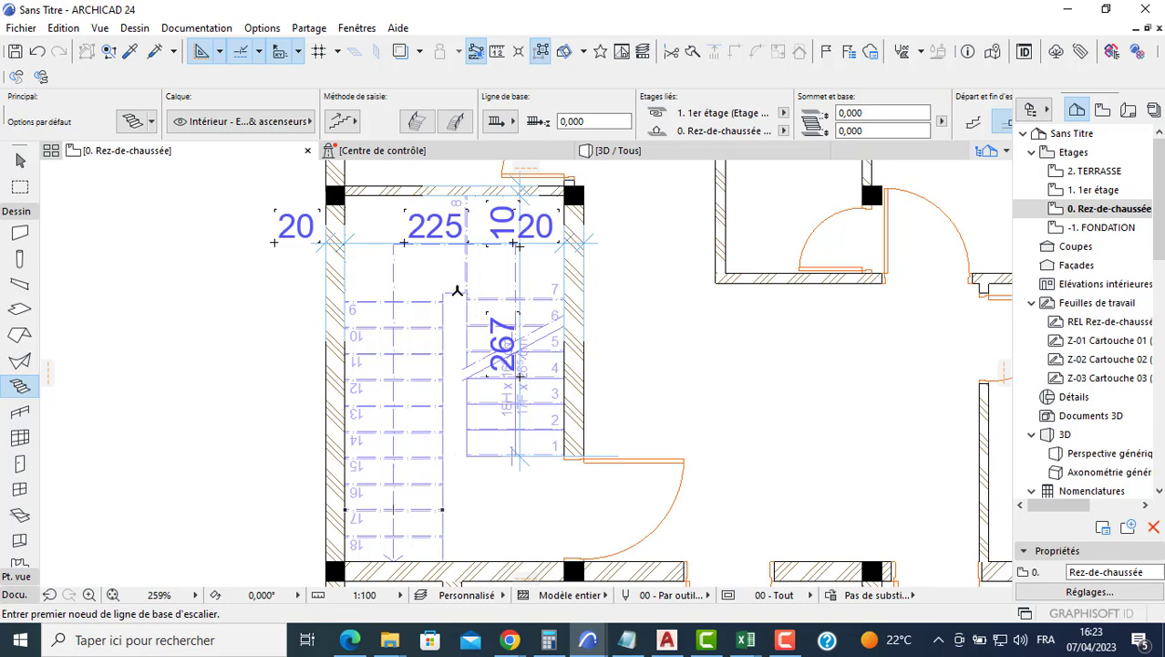
pyautogui.hotkey('ctrl', 'z')
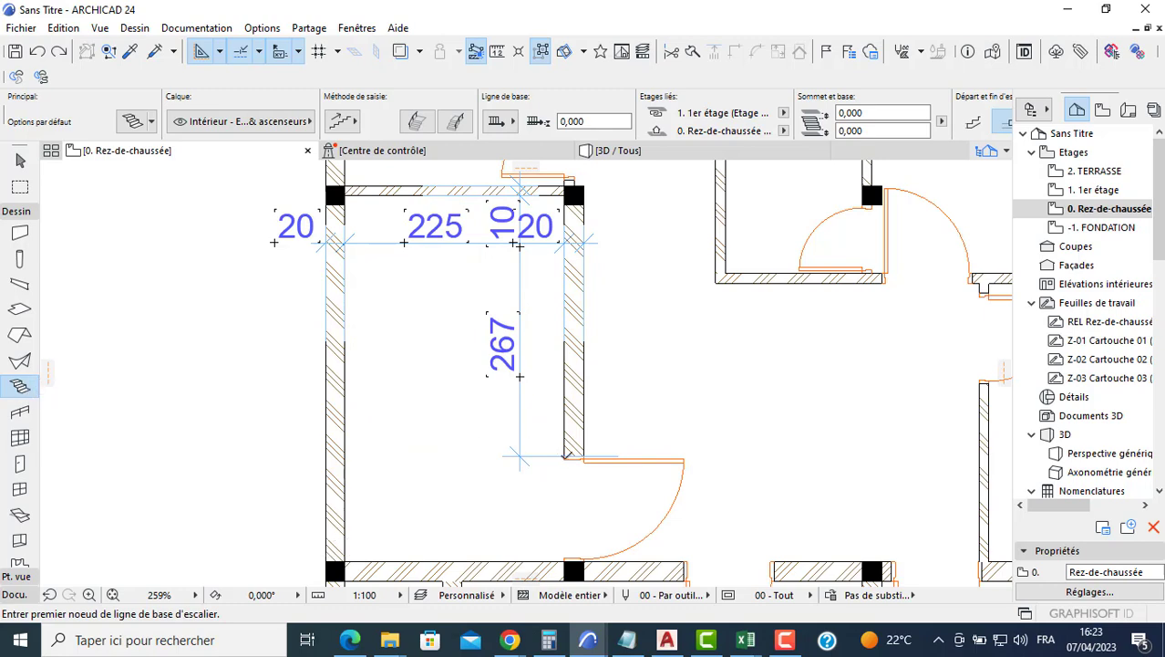
# Draw a U-shaped stair of 18 risers from the door end of the inner wall, around both upper corners and along the outer wall.
pyautogui.click(517, 456)
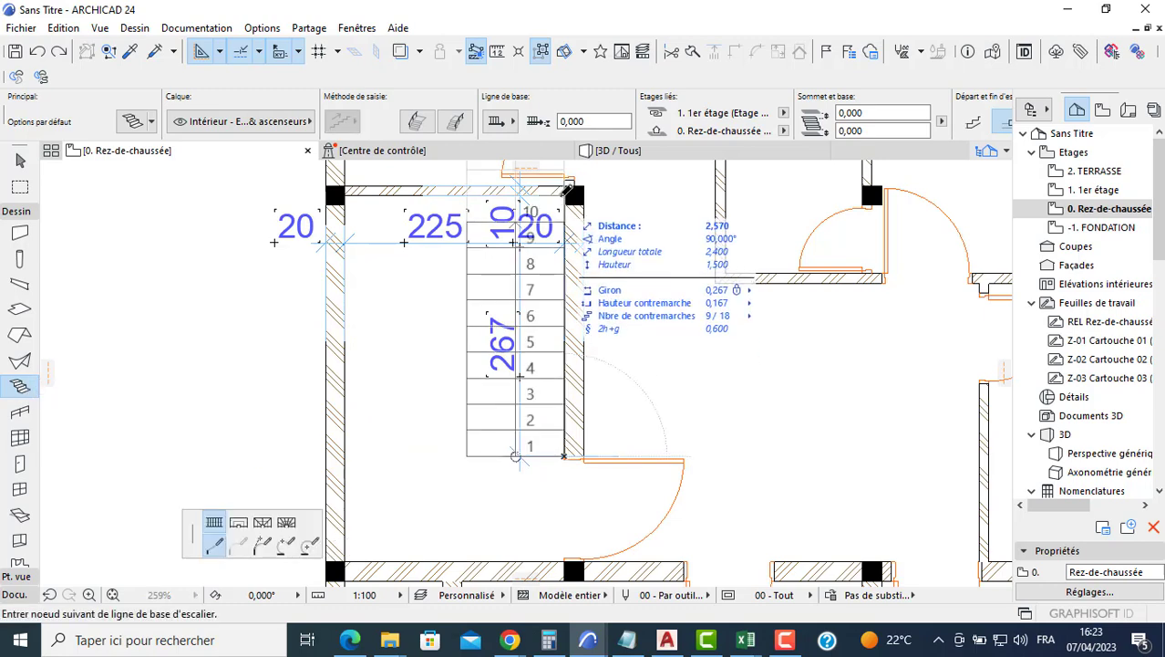
pyautogui.click(344, 195)
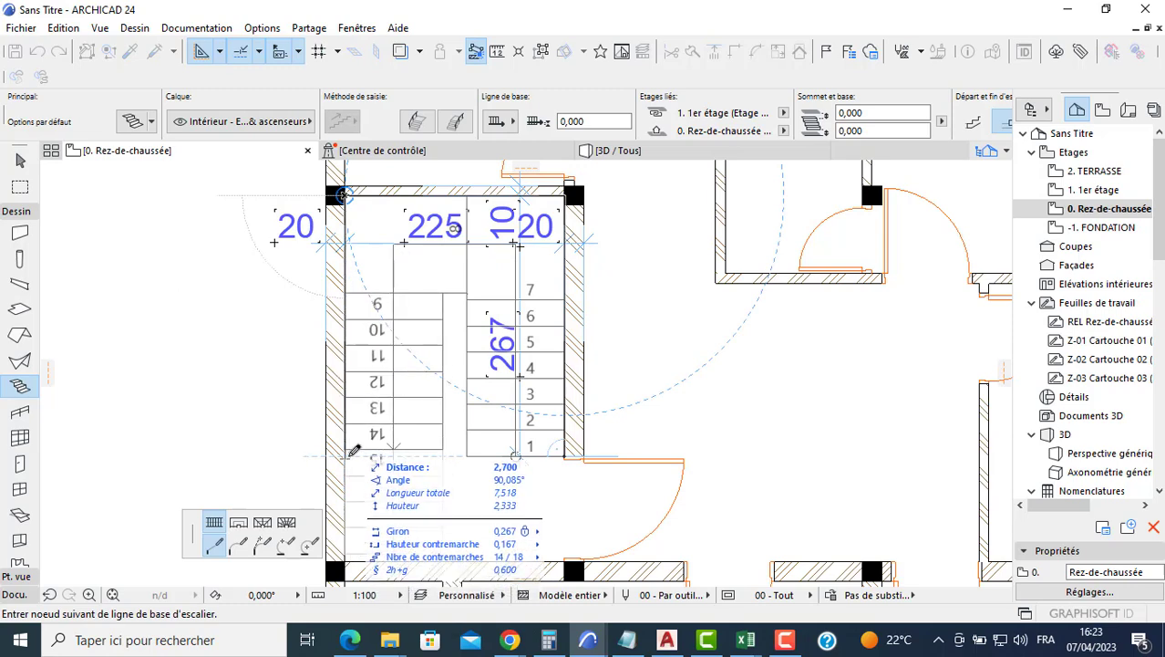
pyautogui.click(350, 455)
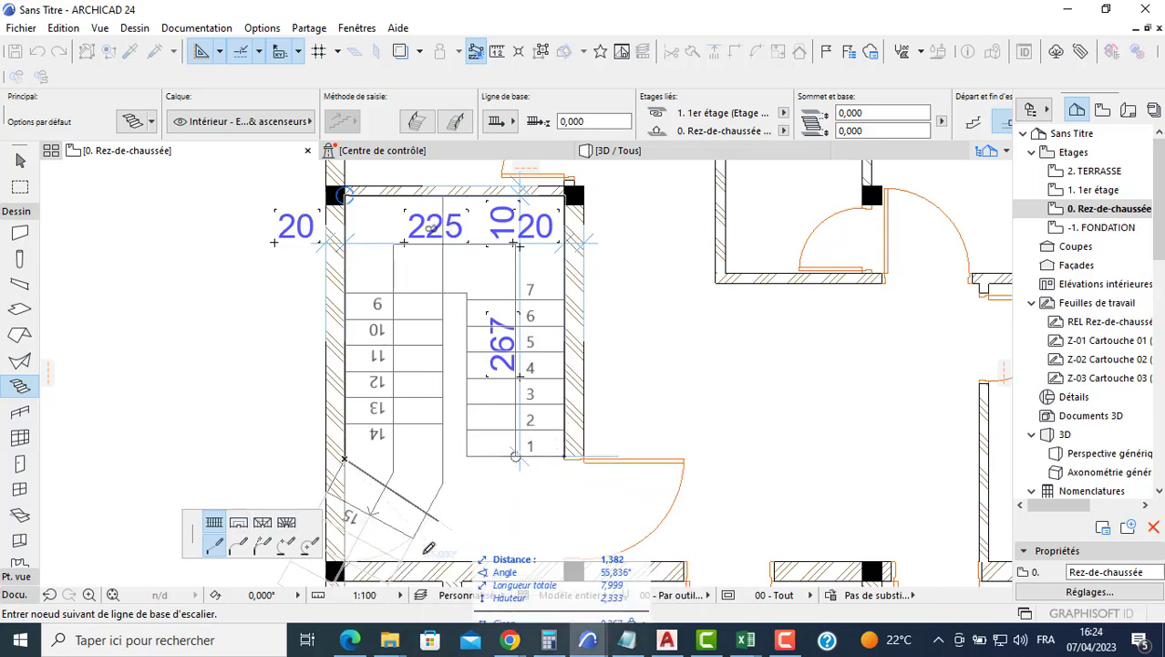
pyautogui.click(345, 557)
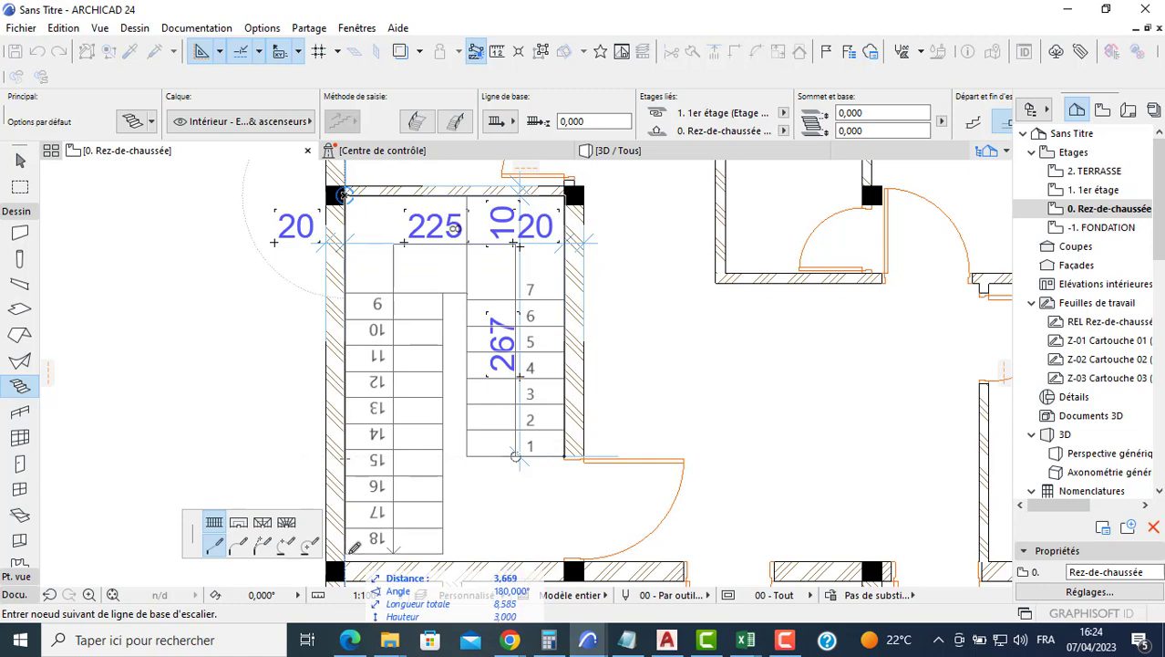
pyautogui.doubleClick(352, 551)
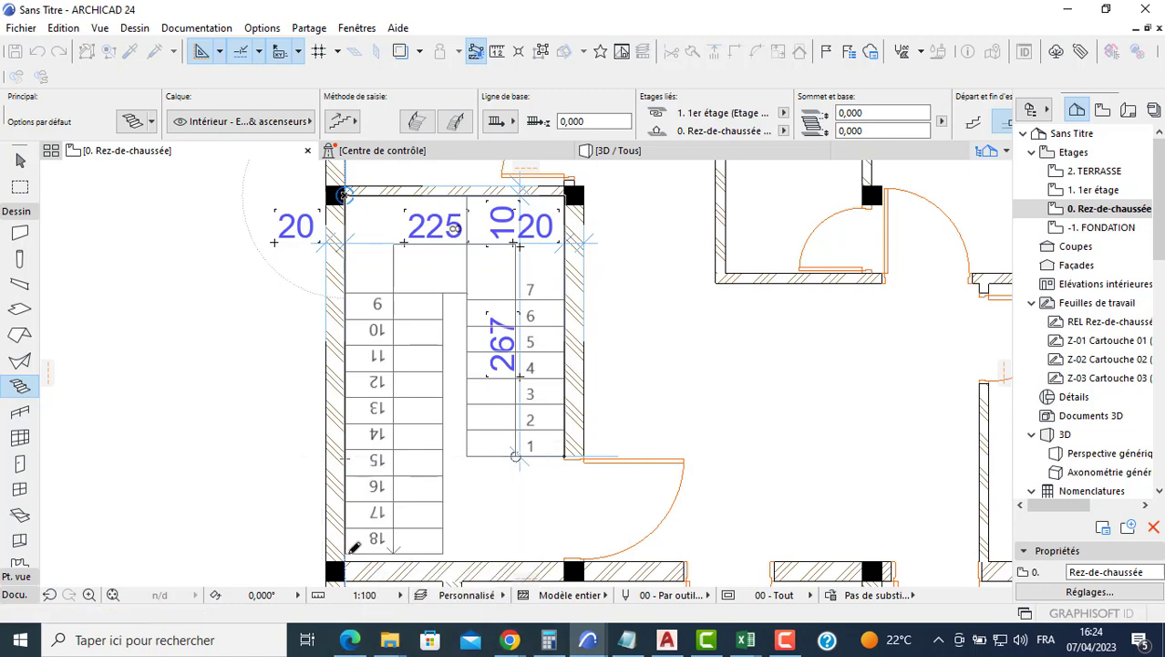
pyautogui.press('Escape')
pyautogui.click(390, 550)
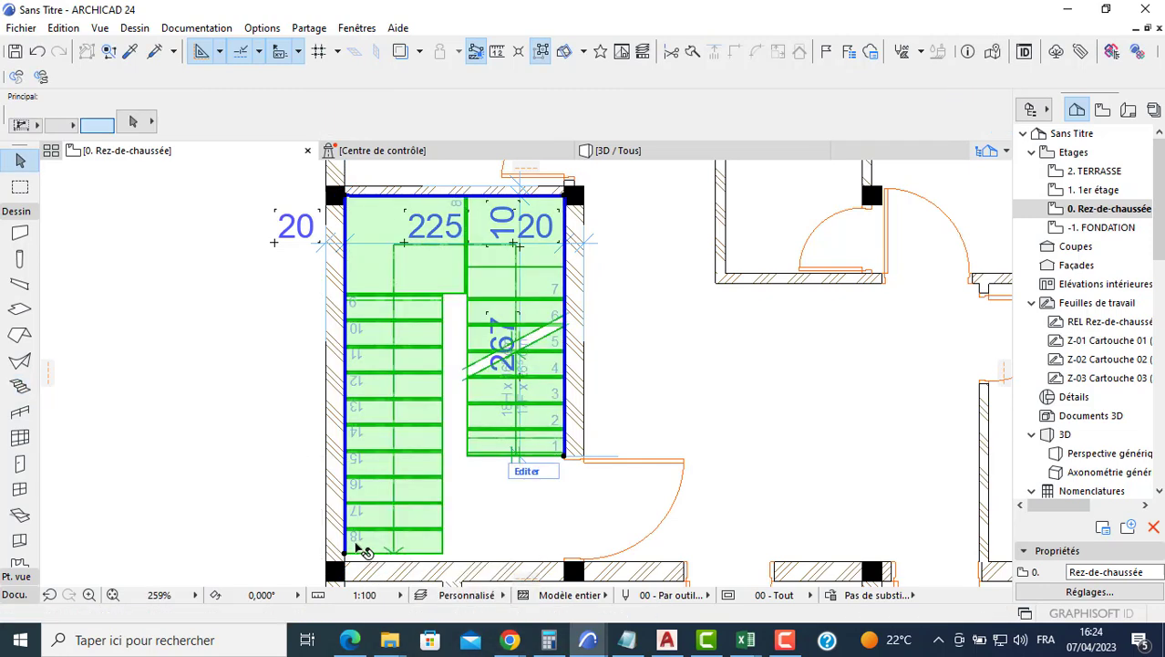
# Extend the stair's baseline from its upper-flight end across the flight's width, parallel to the lower wall, to form an end landing.
pyautogui.click(348, 555)
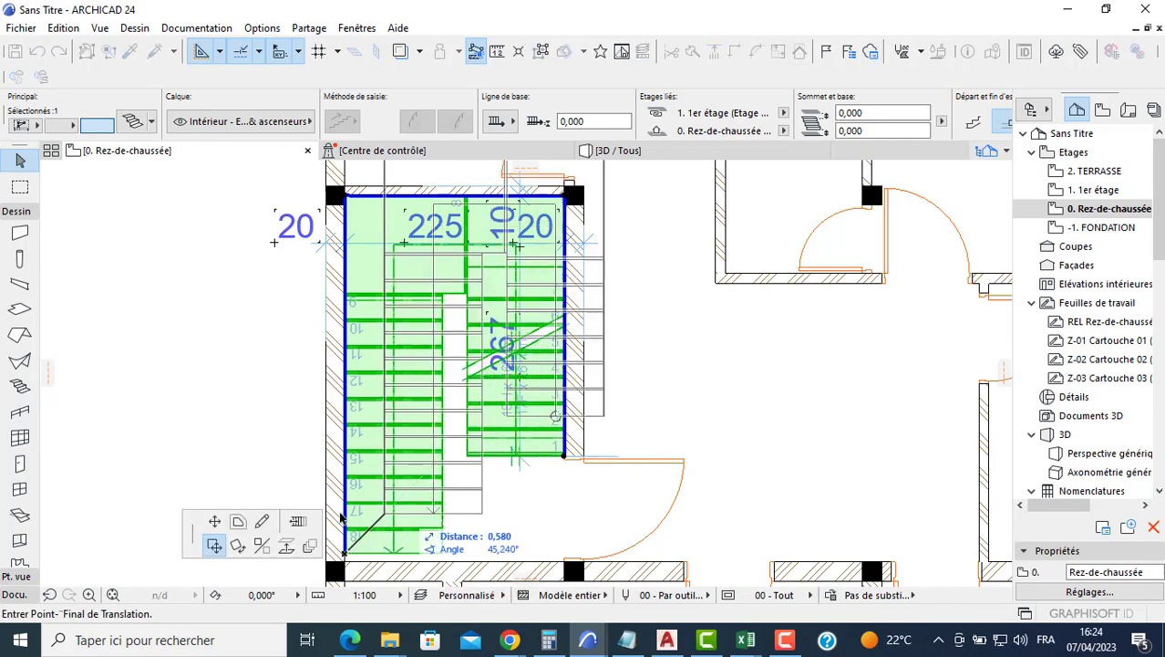
pyautogui.click(262, 523)
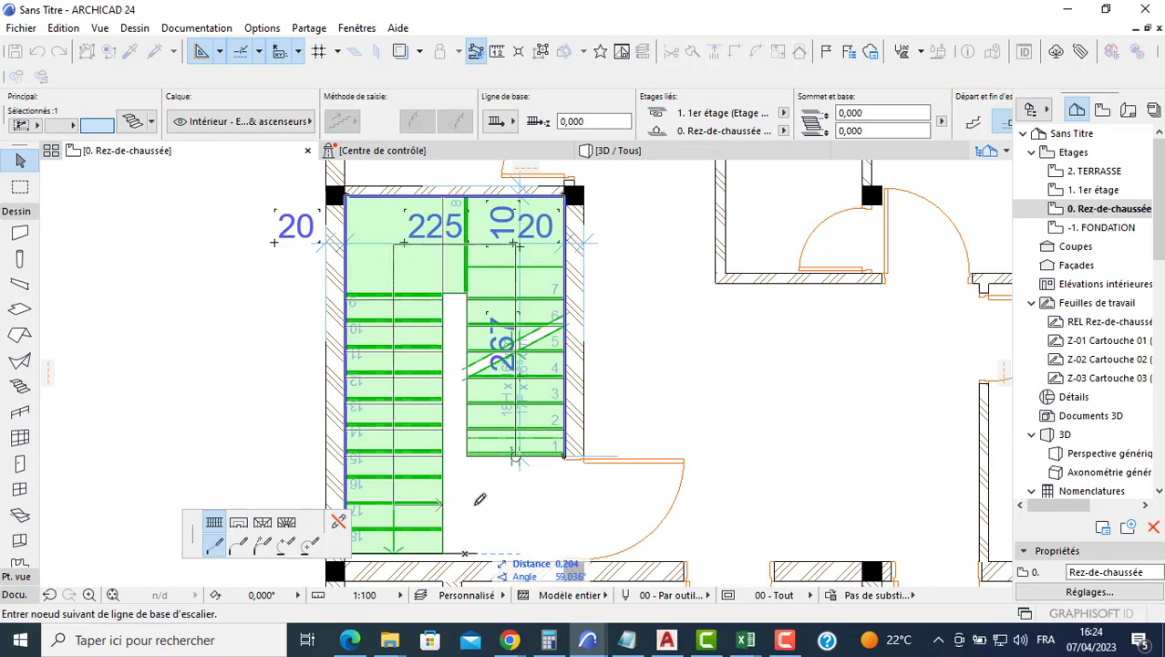
pyautogui.click(465, 551)
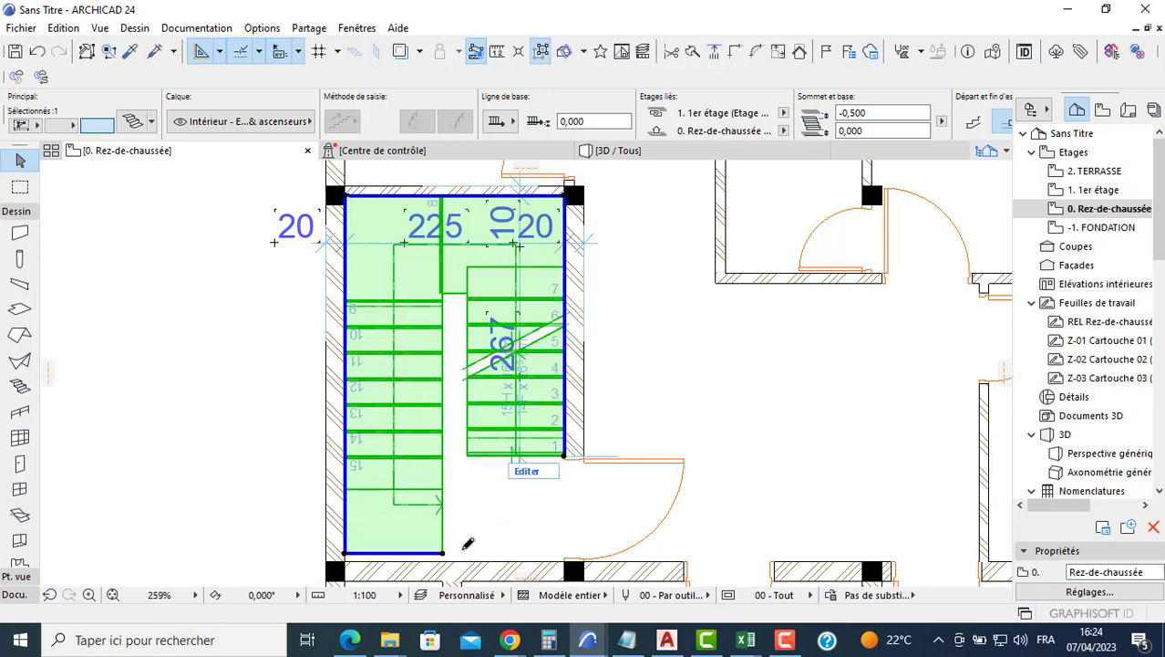
pyautogui.click(456, 452)
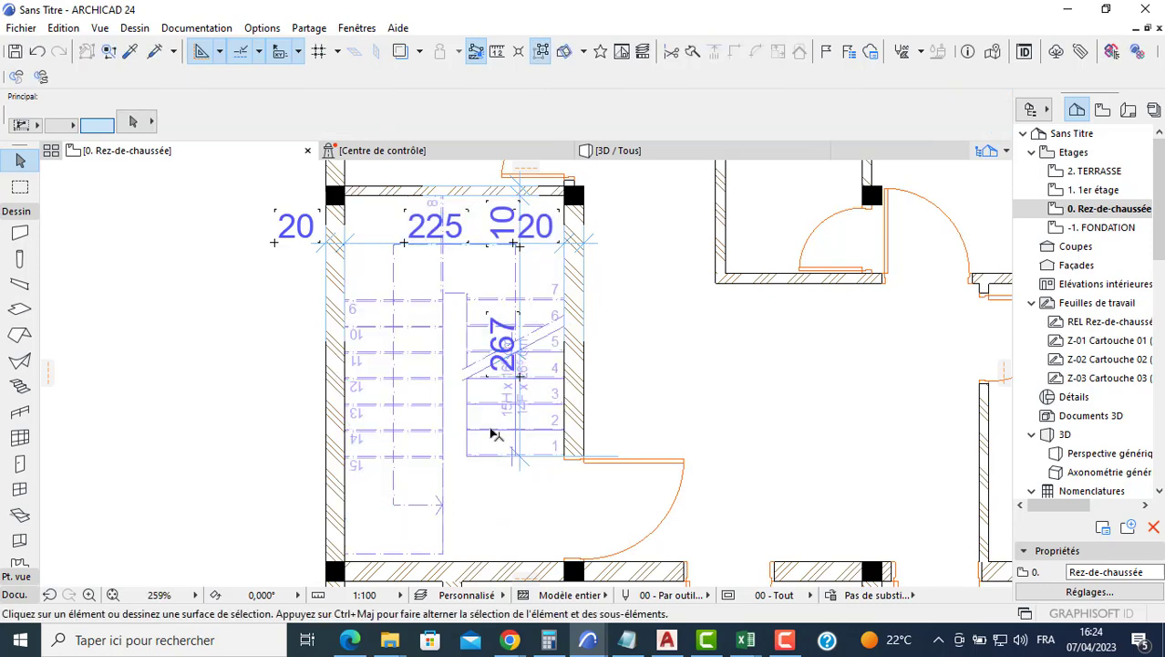
# Show the model in 3D and switch its model view options to 04 - Exécution (LOD 300).
pyautogui.moveTo(483, 467); pyautogui.dragTo(524, 412, button='middle')
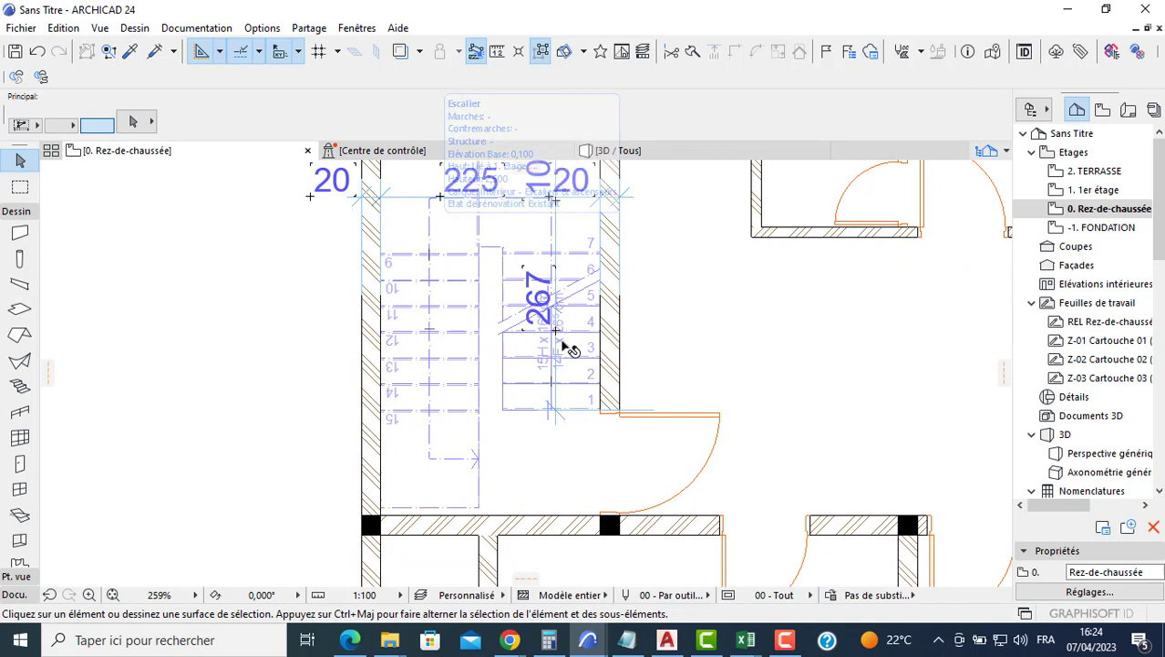
pyautogui.scroll(-2, 562, 345)
pyautogui.moveTo(588, 348); pyautogui.dragTo(455, 349, button='middle')
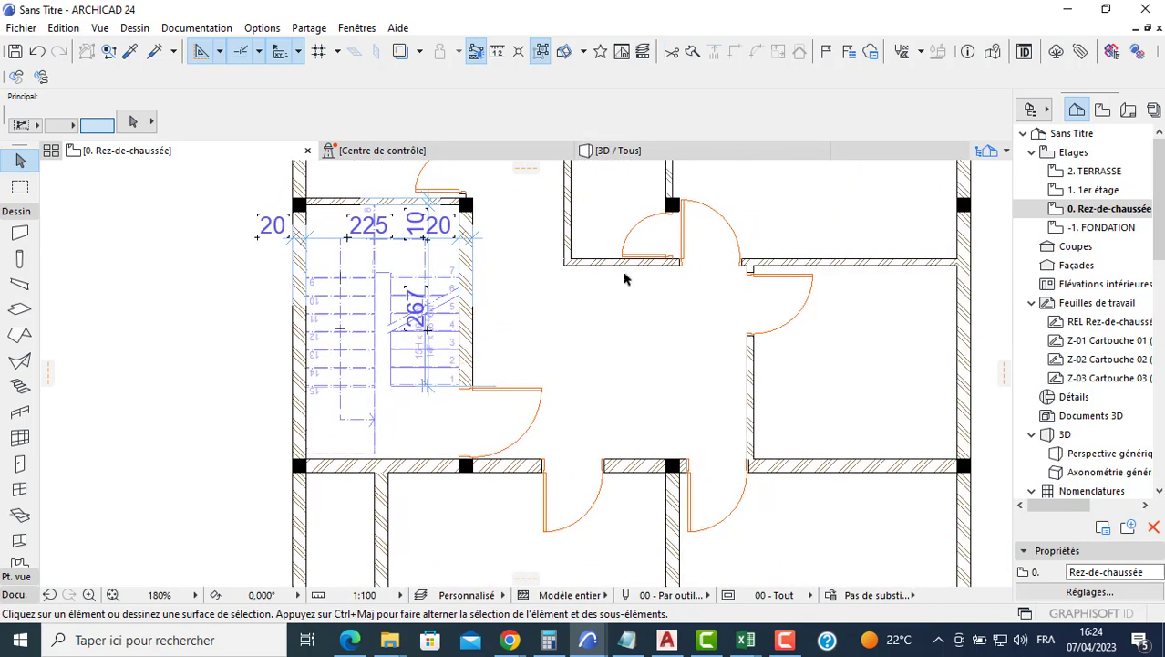
pyautogui.click(666, 146)
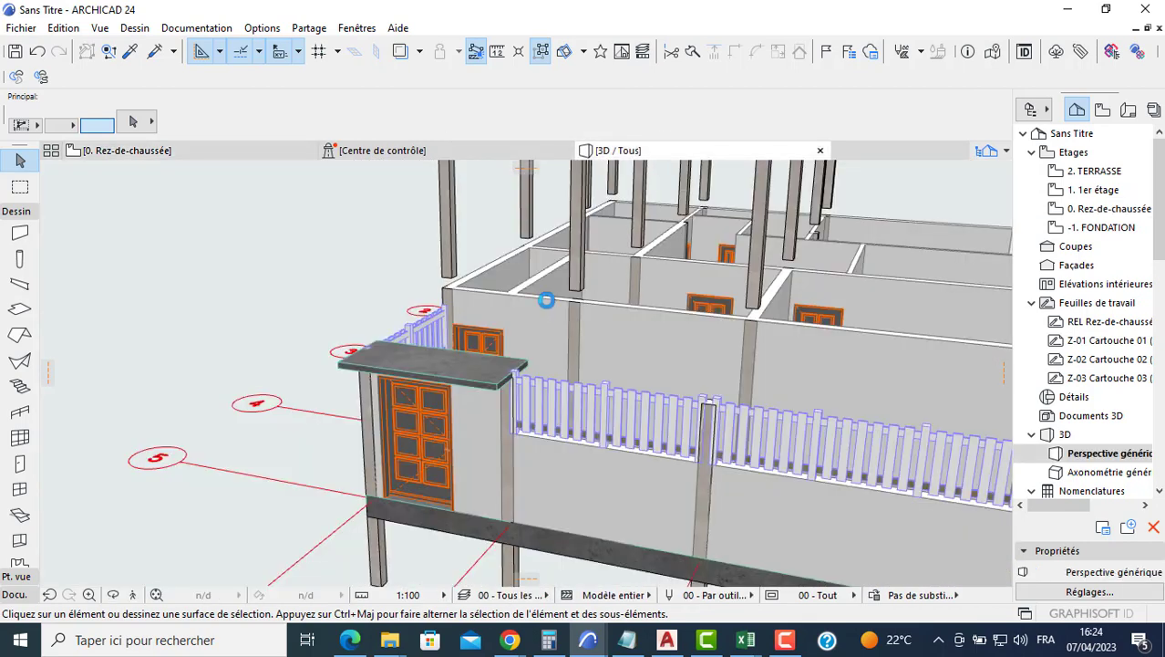
pyautogui.scroll(-2, 546, 304)
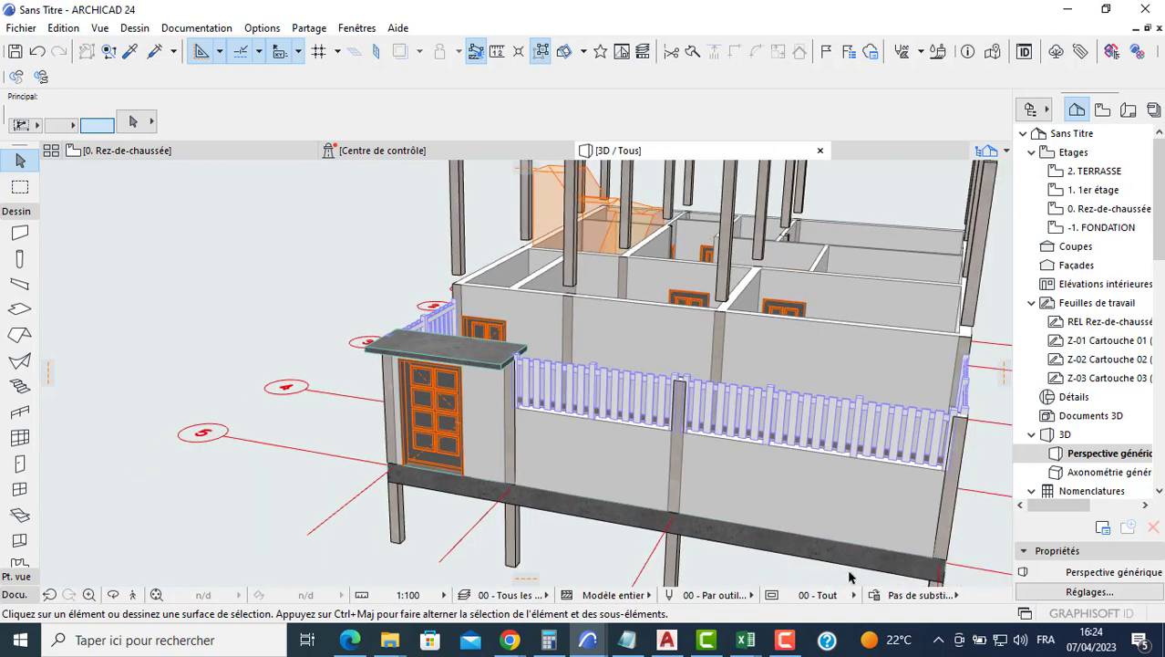
pyautogui.click(819, 594)
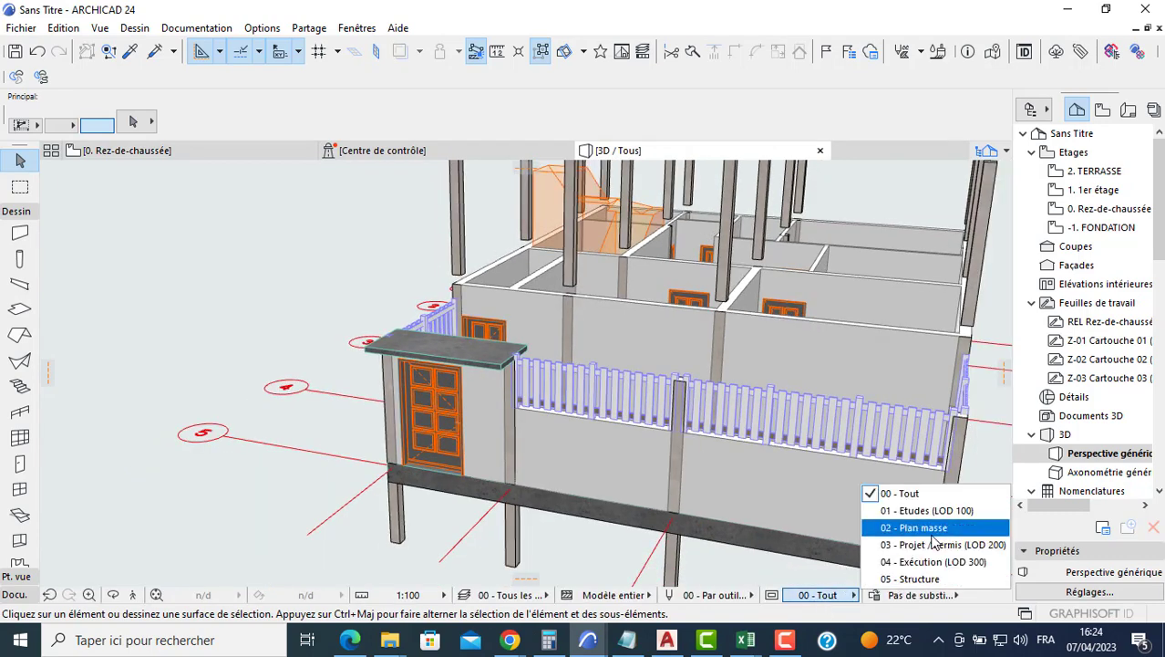
pyautogui.click(923, 564)
# Examine the new staircase in 3D from several angles, including its flights, turn and end landing.
pyautogui.keyDown('shift'); pyautogui.moveTo(527, 254); pyautogui.dragTo(548, 584, button='middle'); pyautogui.keyUp('shift')
pyautogui.keyDown('shift'); pyautogui.moveTo(263, 420); pyautogui.dragTo(544, 440, button='middle'); pyautogui.keyUp('shift')
pyautogui.moveTo(163, 512); pyautogui.dragTo(434, 406, button='middle')
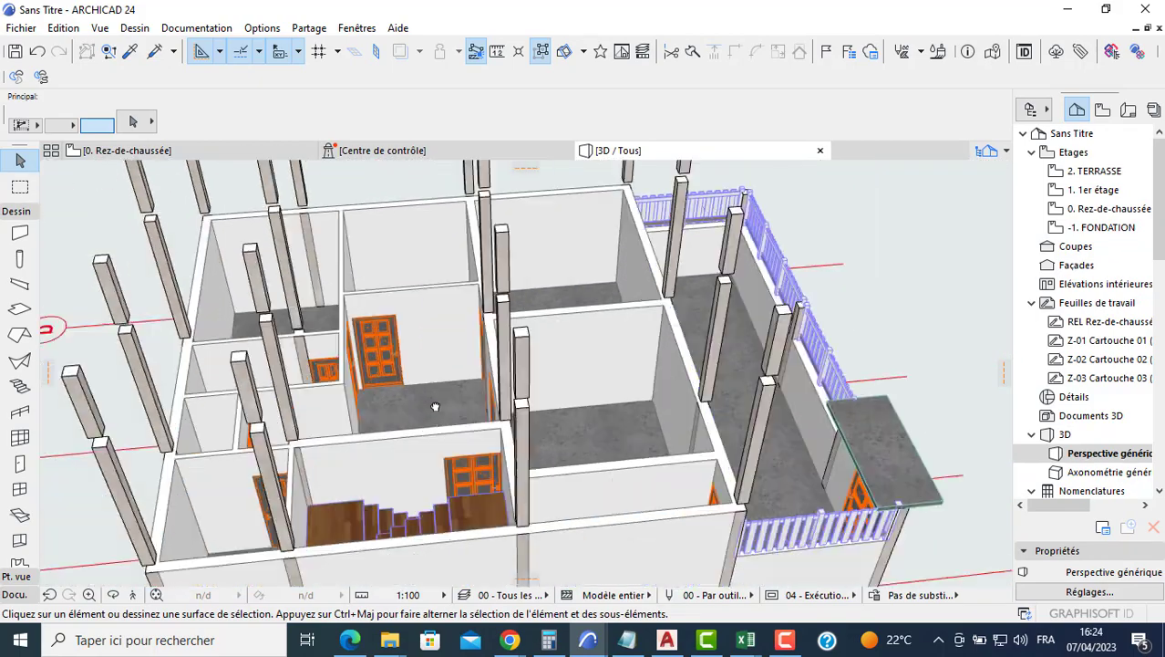
pyautogui.scroll(1, 434, 406)
pyautogui.moveTo(341, 481); pyautogui.dragTo(726, 446, button='middle')
pyautogui.scroll(3, 551, 452)
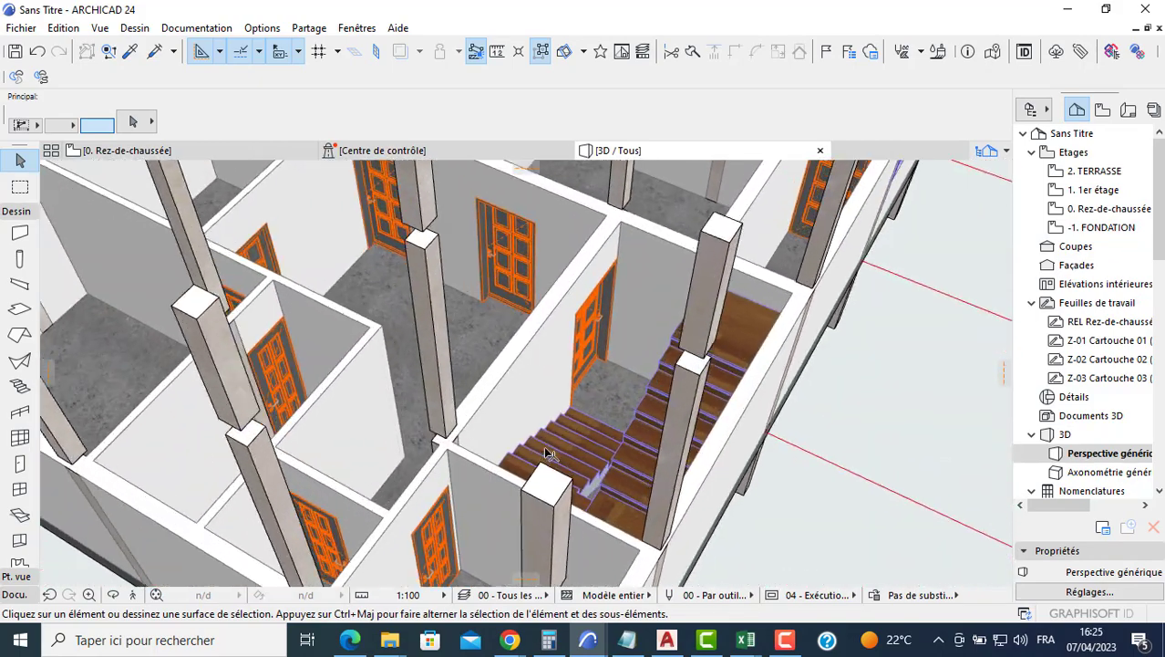
pyautogui.keyDown('shift'); pyautogui.moveTo(514, 444); pyautogui.dragTo(658, 468, button='middle'); pyautogui.keyUp('shift')
pyautogui.scroll(1, 656, 463)
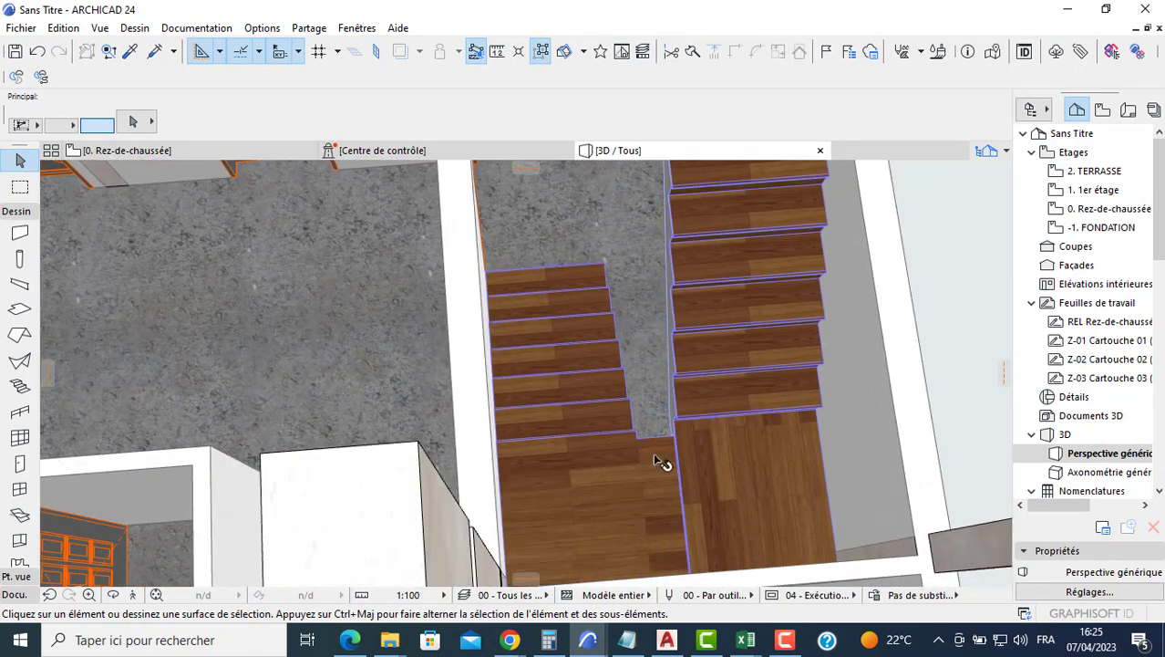
pyautogui.keyDown('shift'); pyautogui.moveTo(666, 525); pyautogui.dragTo(684, 439, button='middle'); pyautogui.keyUp('shift')
pyautogui.keyDown('shift'); pyautogui.moveTo(687, 549); pyautogui.dragTo(724, 455, button='middle'); pyautogui.keyUp('shift')
pyautogui.moveTo(739, 399); pyautogui.dragTo(657, 132, button='middle')
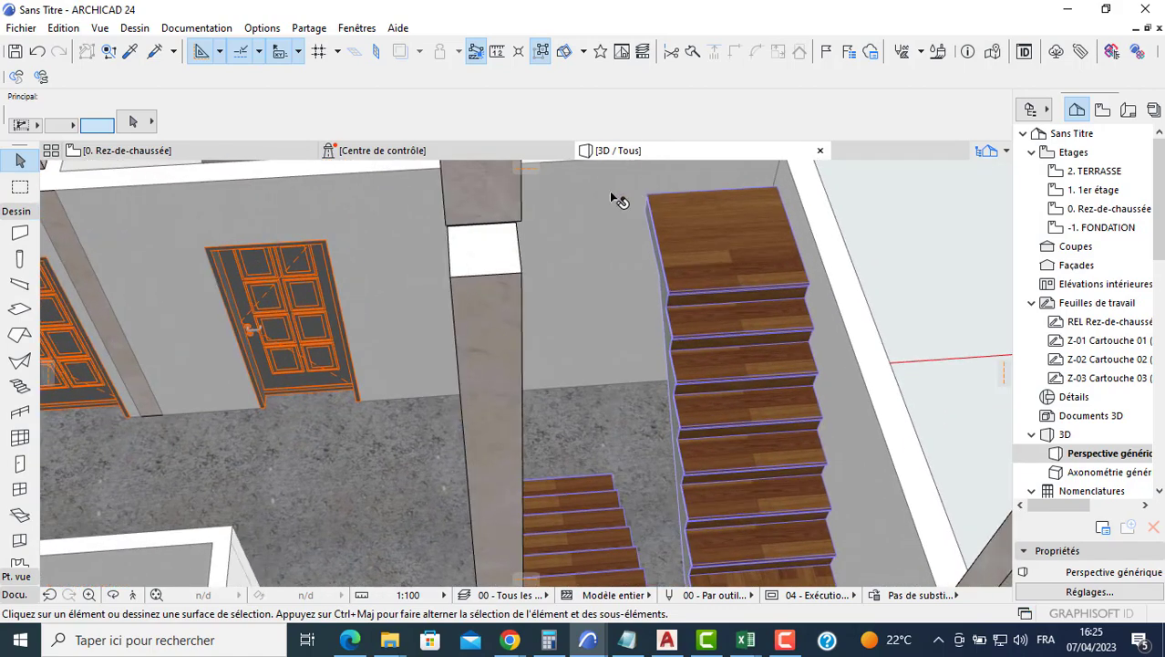
pyautogui.scroll(-3, 634, 200)
pyautogui.keyDown('shift'); pyautogui.moveTo(349, 300); pyautogui.dragTo(504, 235, button='middle'); pyautogui.keyUp('shift')
# Copy all ground-floor walls and the staircase, and paste them onto the first floor (1er étage) at their original location.
pyautogui.click(233, 151)
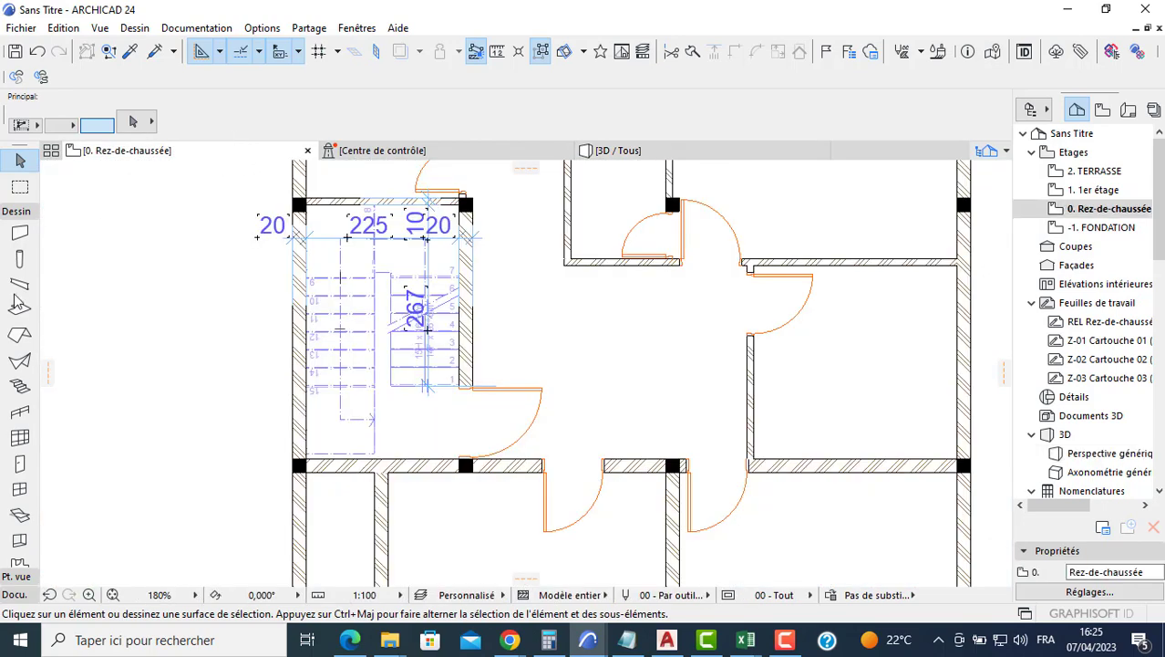
pyautogui.click(20, 234)
pyautogui.scroll(-3, 144, 290)
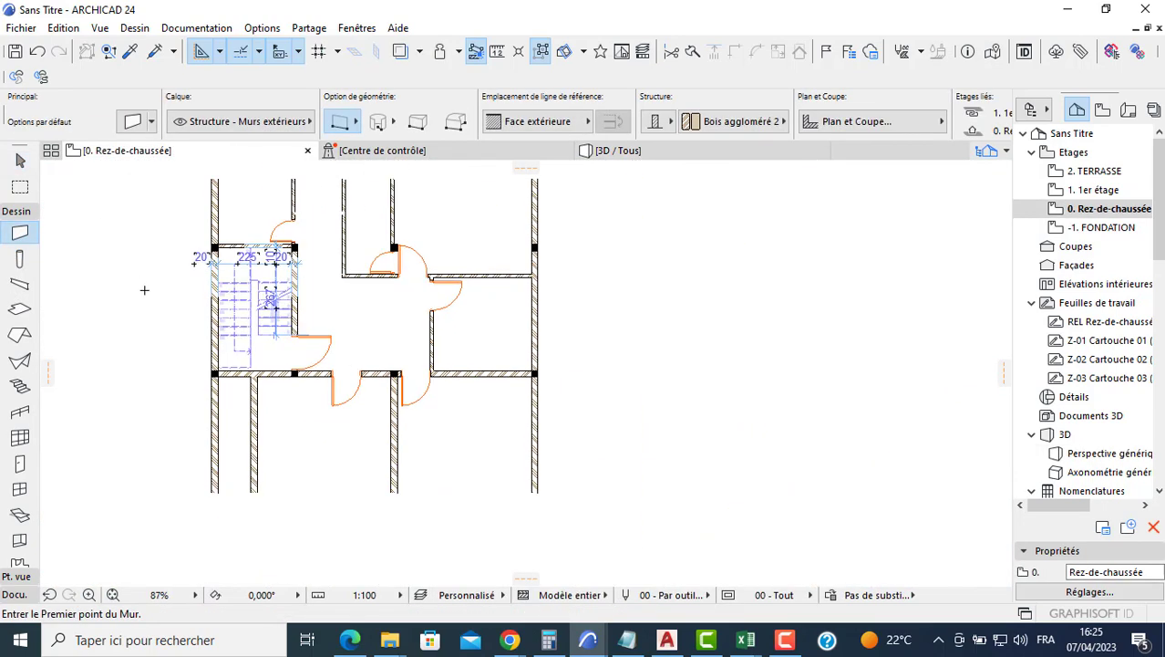
pyautogui.hotkey('ctrl', 'a')
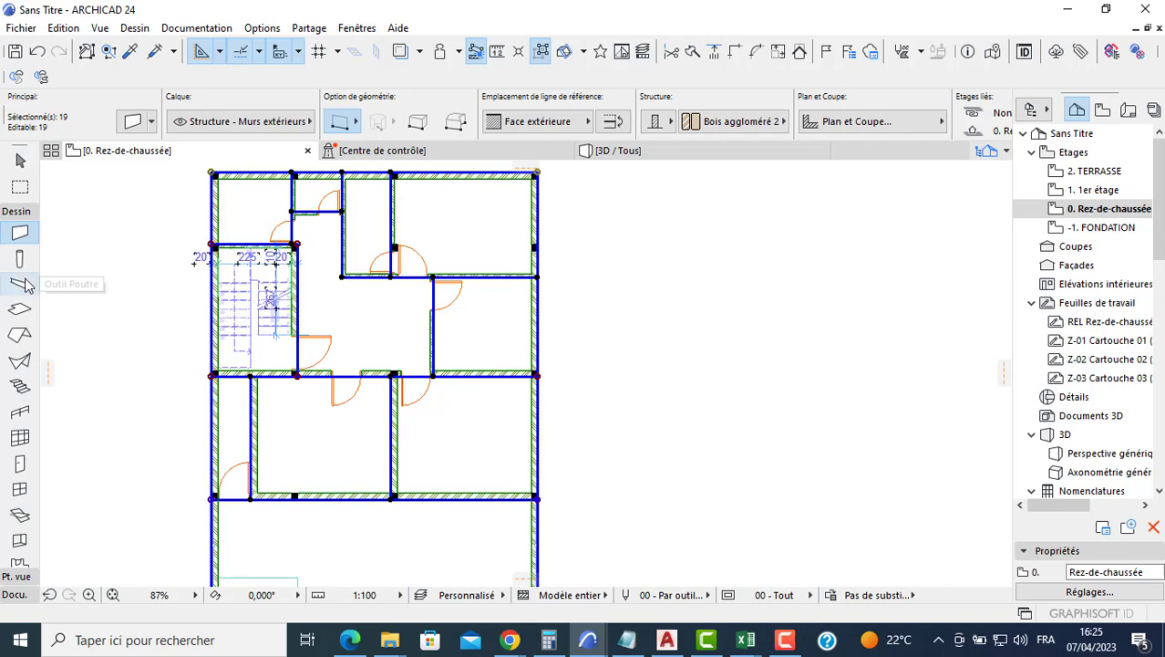
pyautogui.click(20, 388)
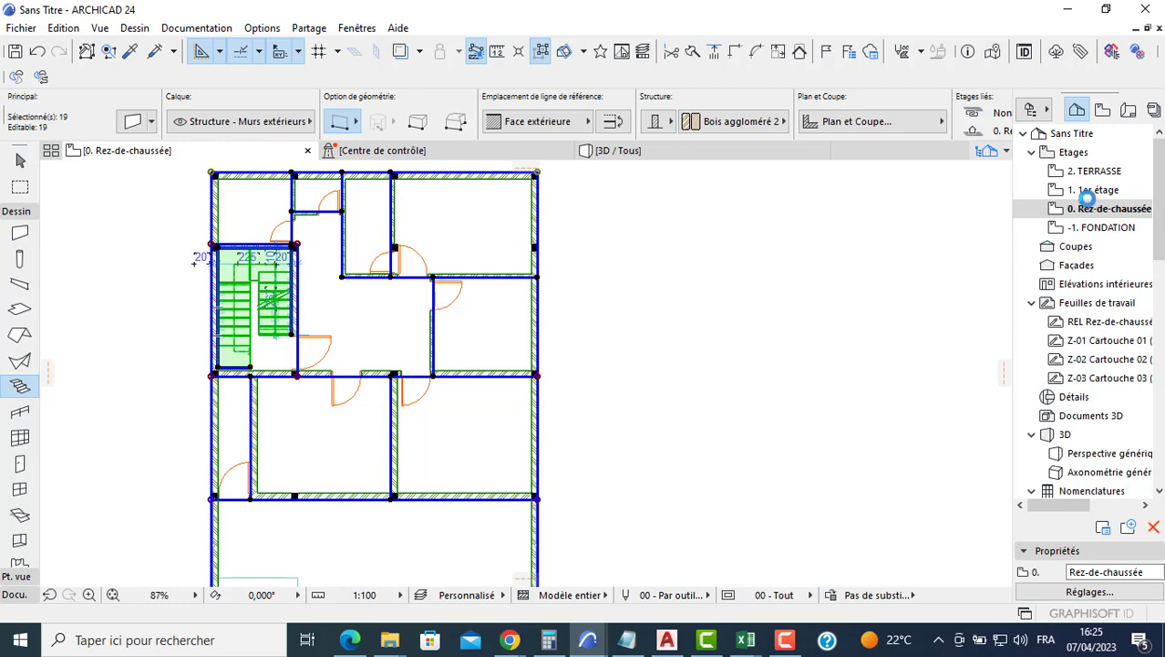
pyautogui.doubleClick(1089, 191)
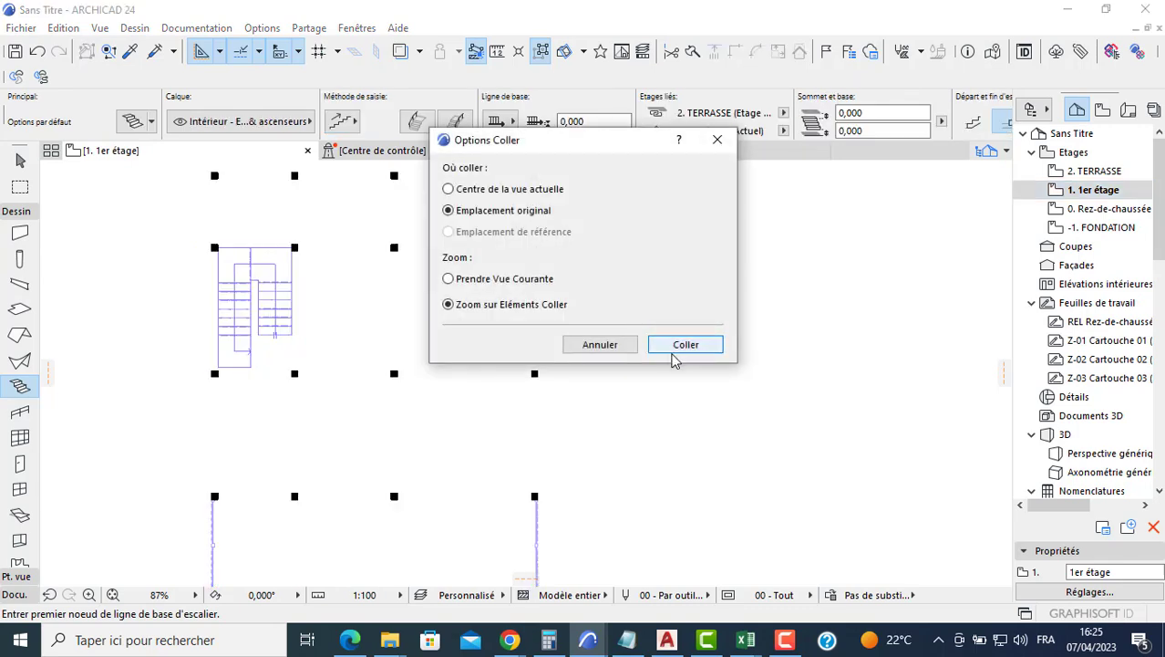
pyautogui.click(682, 346)
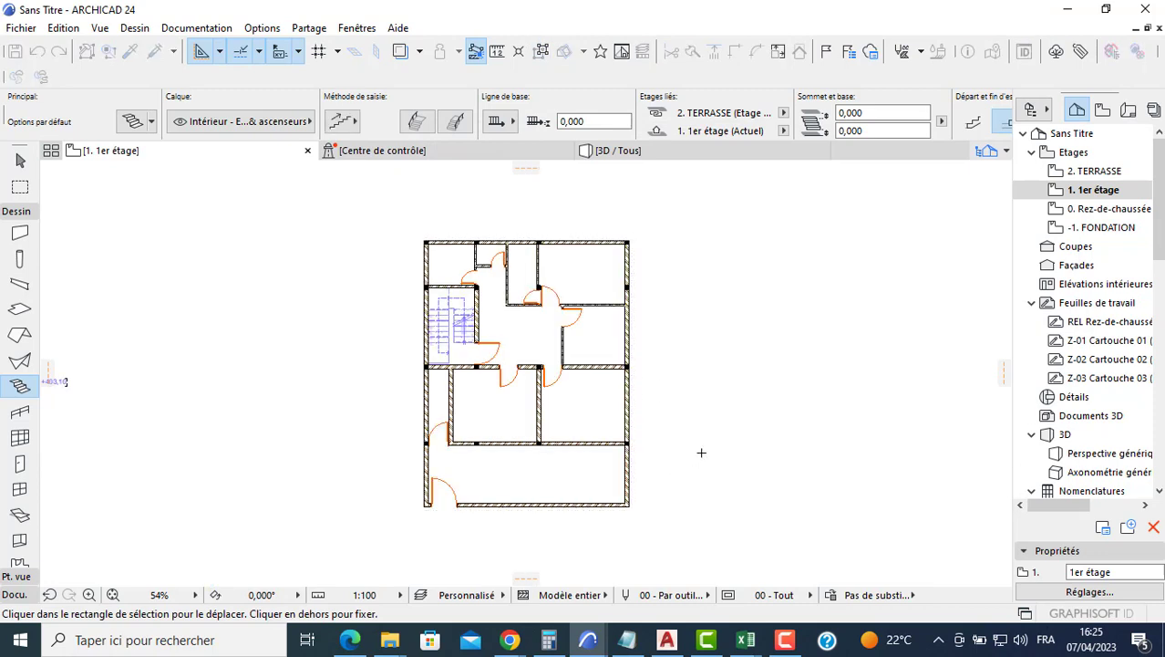
pyautogui.click(633, 497)
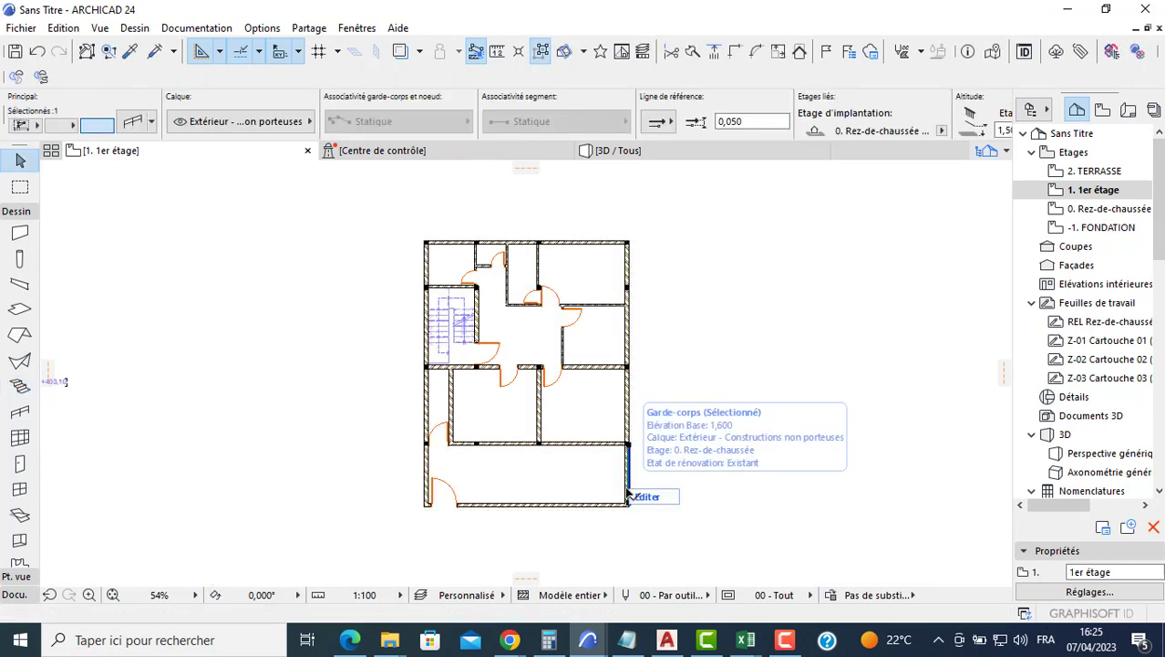
# Try deleting the first-floor walls that enclose the front entrance area one by one, and undo the deletions.
pyautogui.click(500, 504)
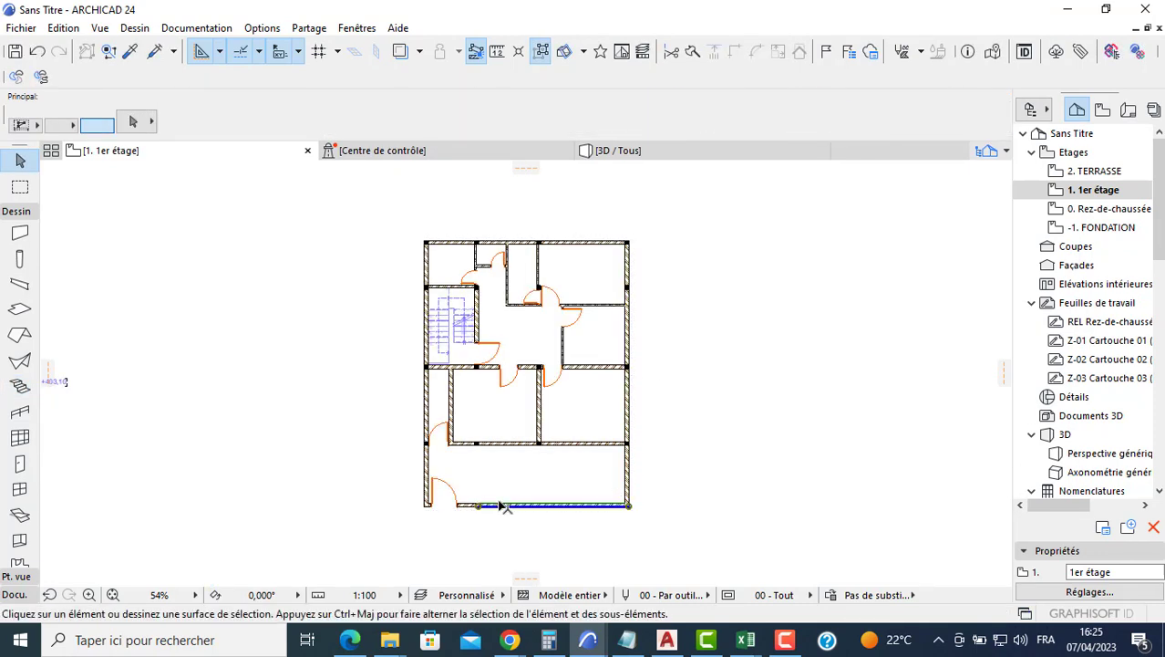
pyautogui.press('Delete')
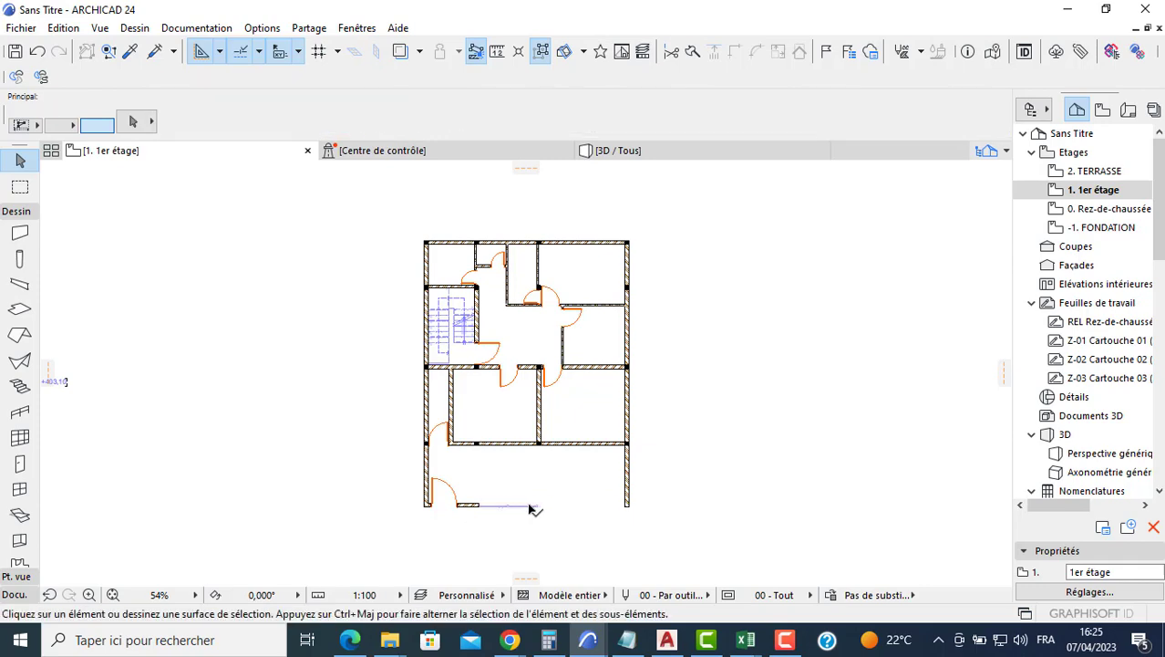
pyautogui.click(626, 488)
pyautogui.press('Delete')
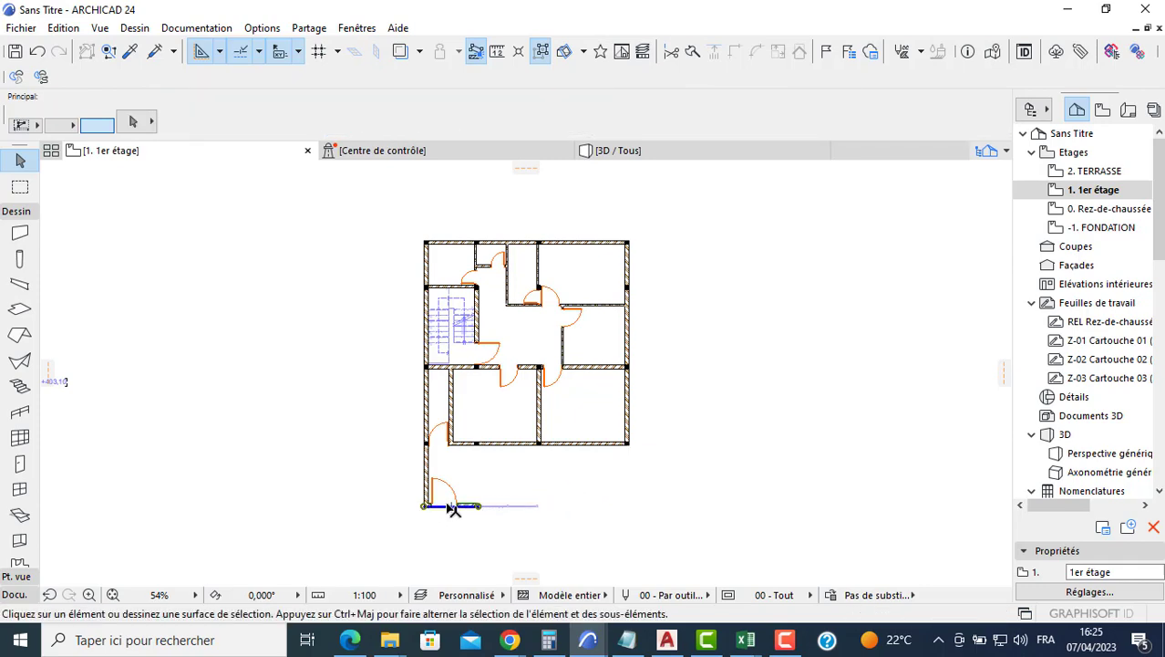
pyautogui.click(449, 505)
pyautogui.press('Delete')
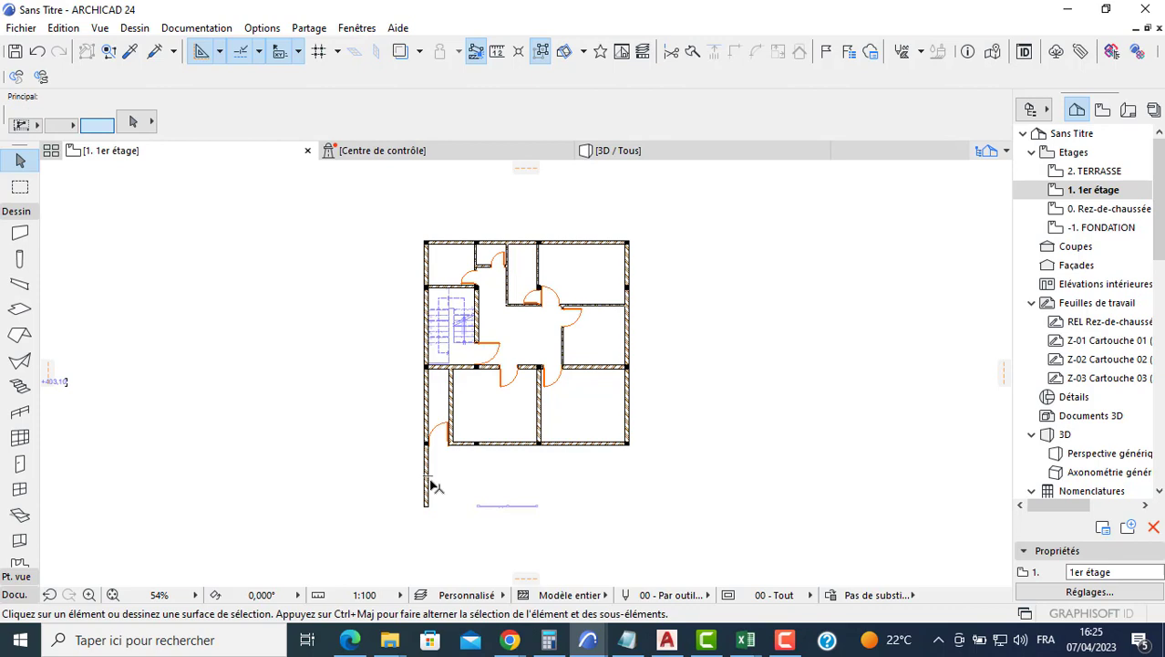
pyautogui.click(433, 486)
pyautogui.press('Delete')
pyautogui.hotkey('ctrl', 'z')
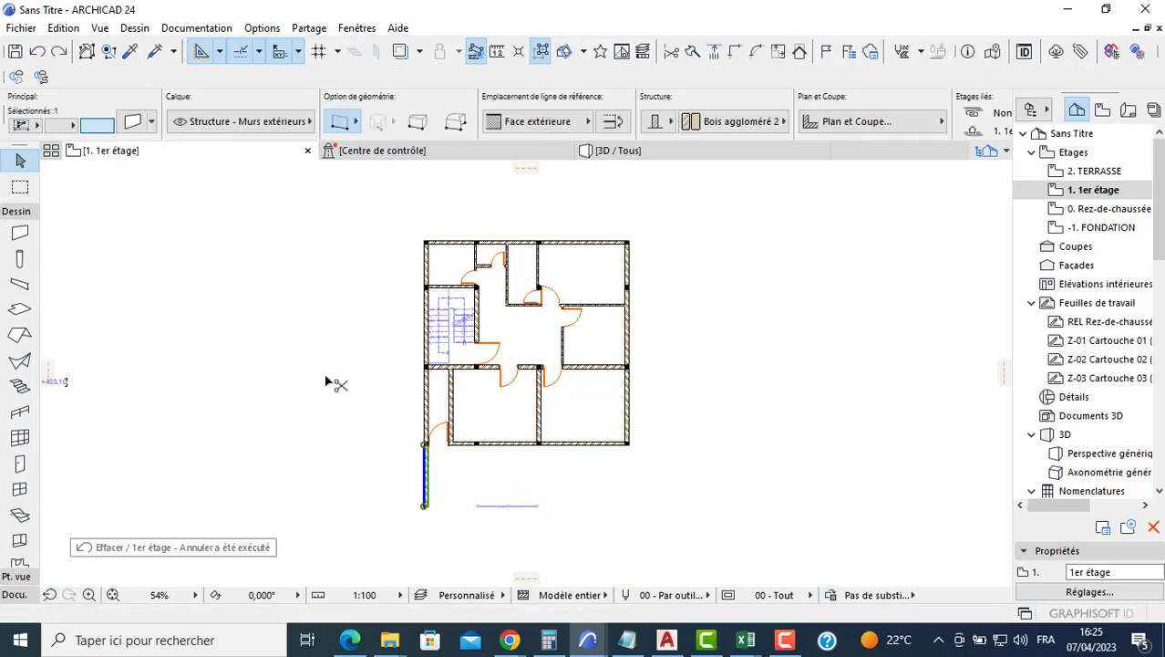
pyautogui.hotkey('ctrl', 'z')
pyautogui.hotkey('ctrl', 'z')
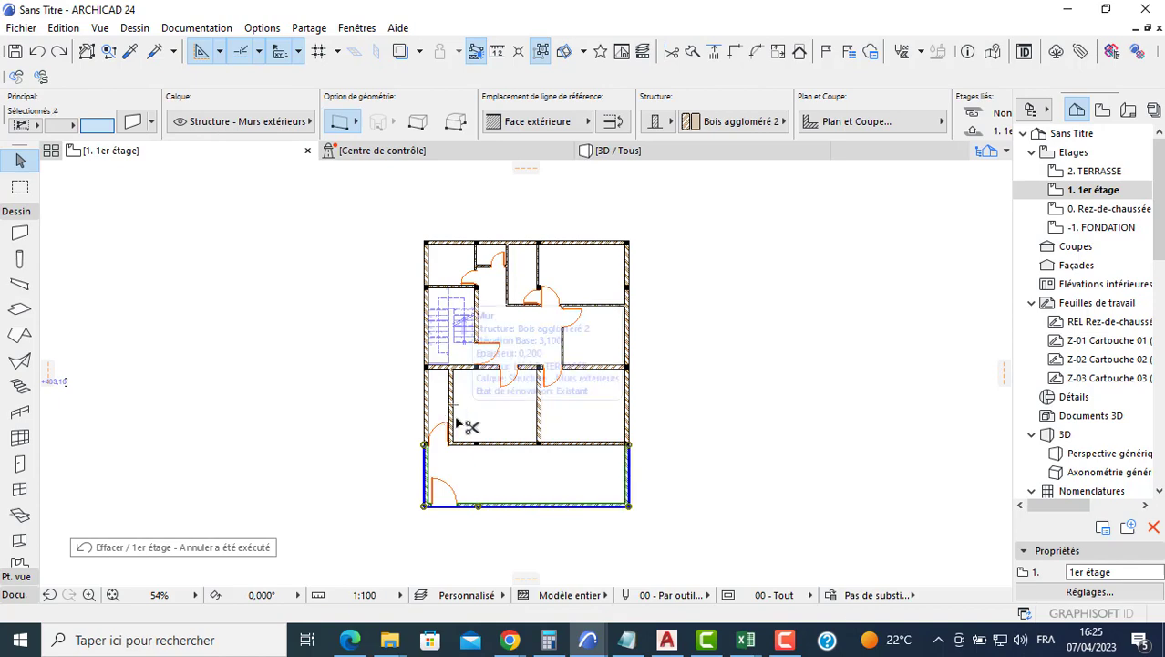
pyautogui.scroll(8, 591, 502)
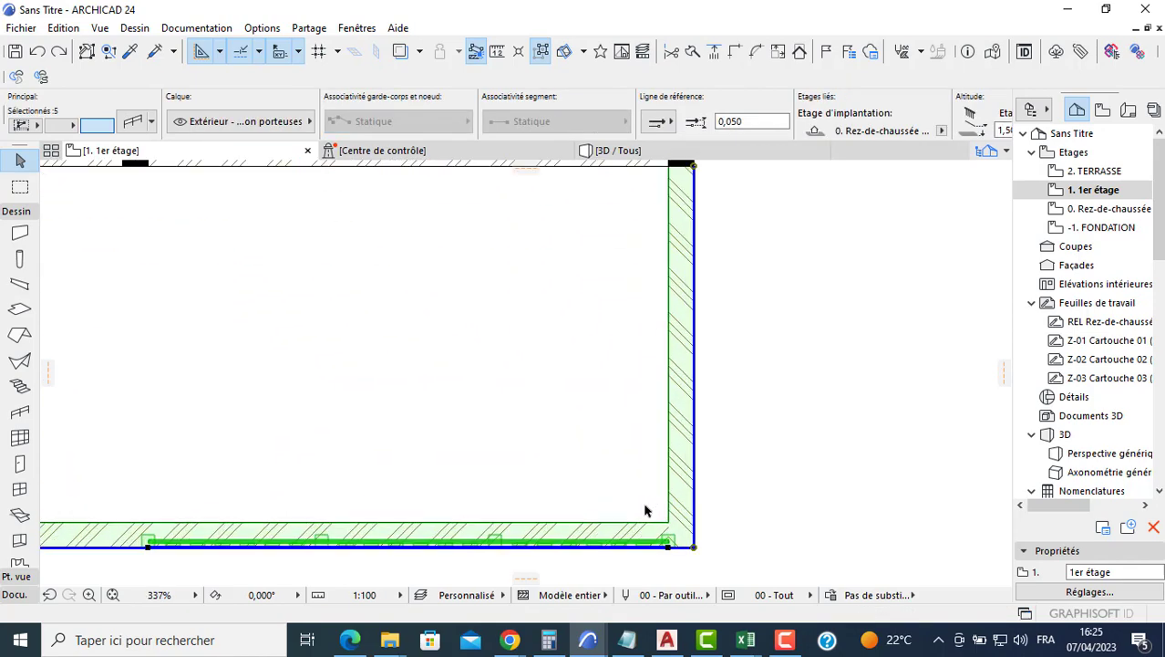
pyautogui.press('Escape')
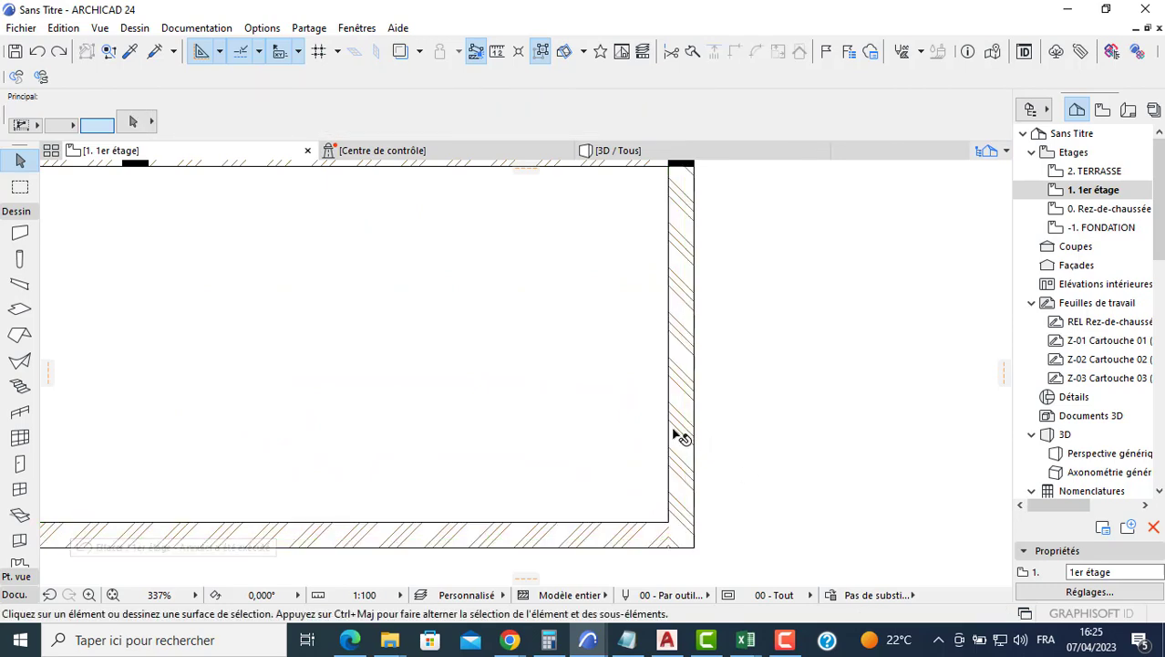
pyautogui.click(677, 435)
pyautogui.press('Escape')
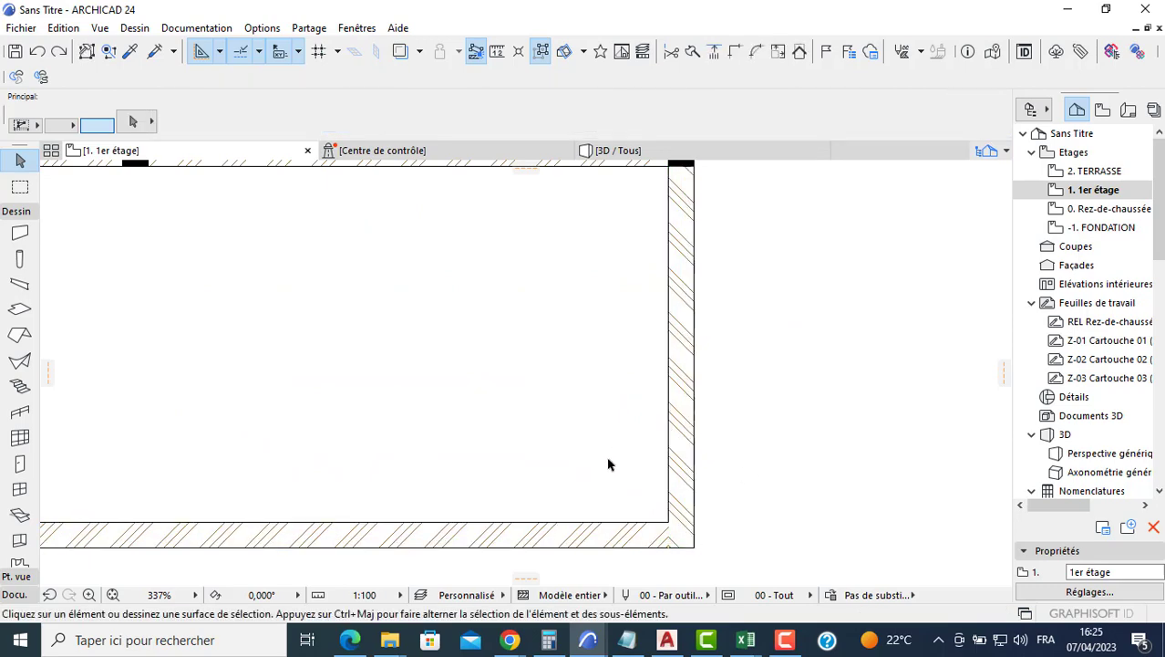
# Delete the first-floor walls that enclose the front entrance area, including the short front wall holding the entrance door and the left side wall.
pyautogui.click(575, 532)
pyautogui.press('Escape')
pyautogui.scroll(-5, 512, 502)
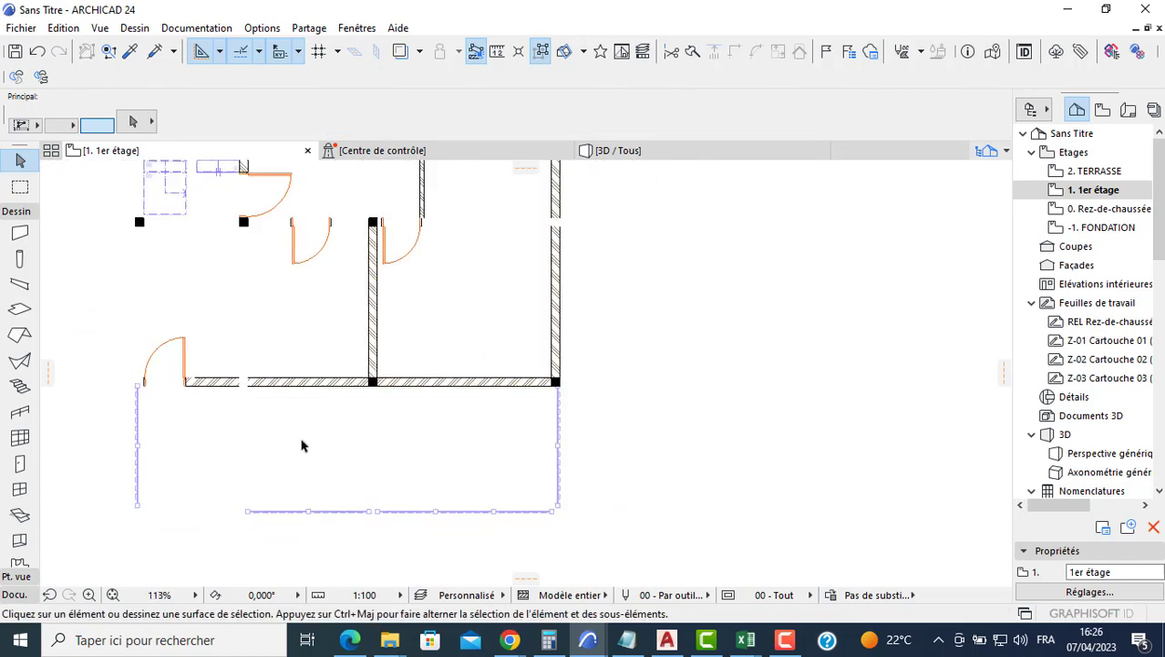
pyautogui.click(544, 493)
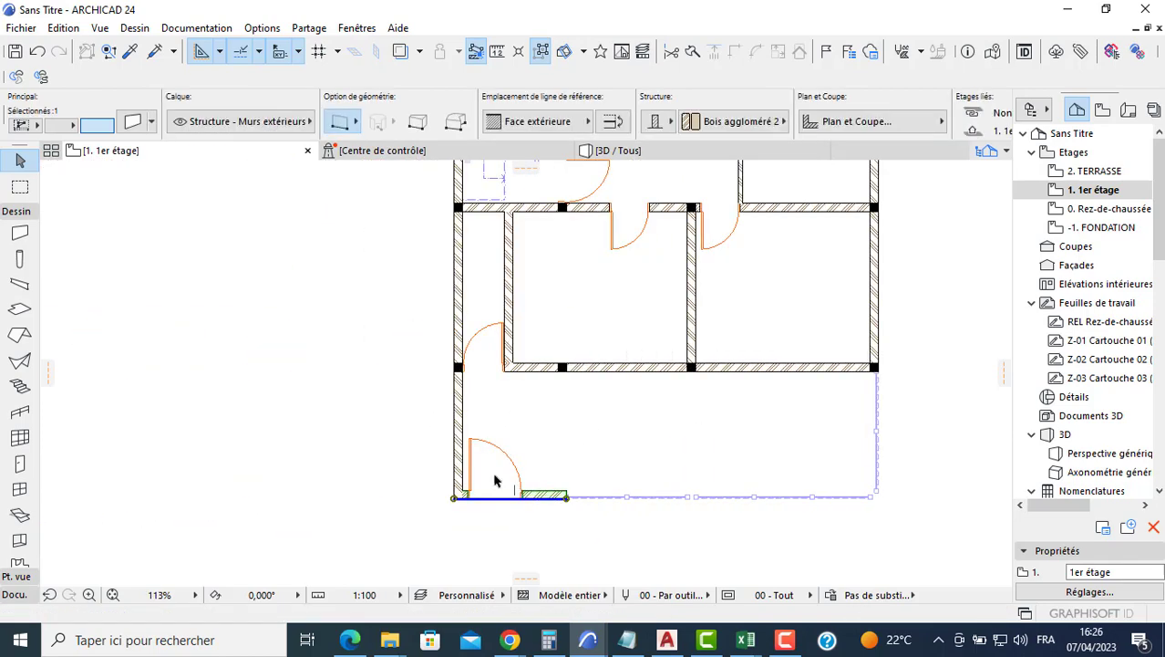
pyautogui.press('Delete')
pyautogui.click(458, 447)
pyautogui.press('Delete')
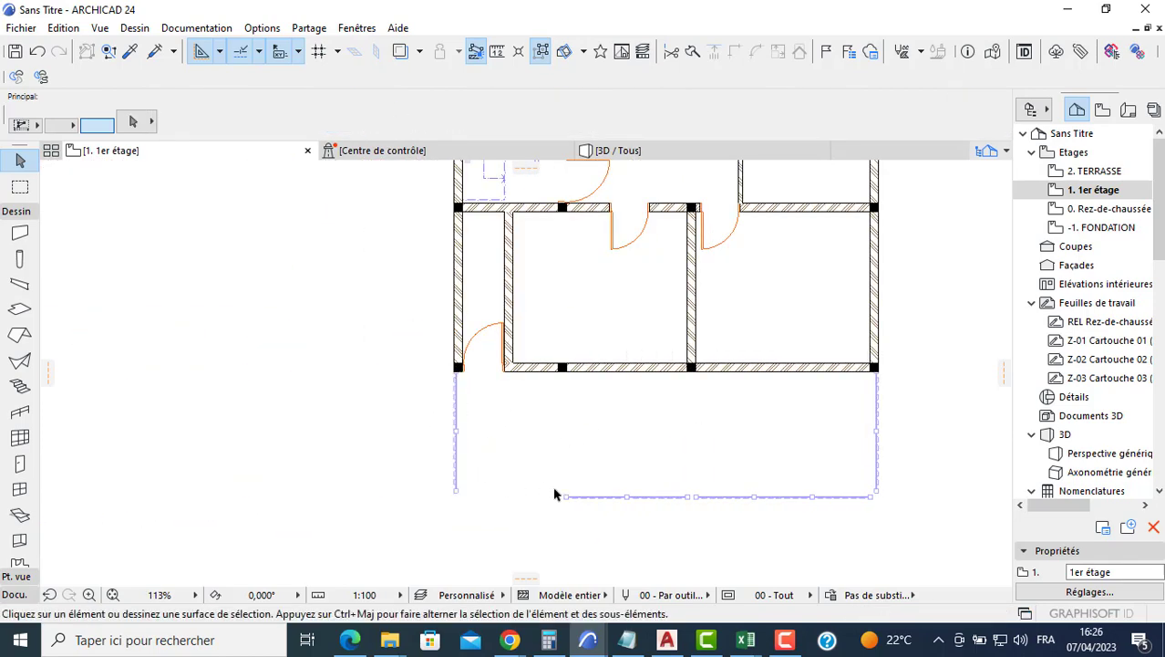
# On the ground floor (Rez-de-chaussée), set the four selected railings' floor plan display to Etage d'implantation seulement.
pyautogui.doubleClick(1058, 210)
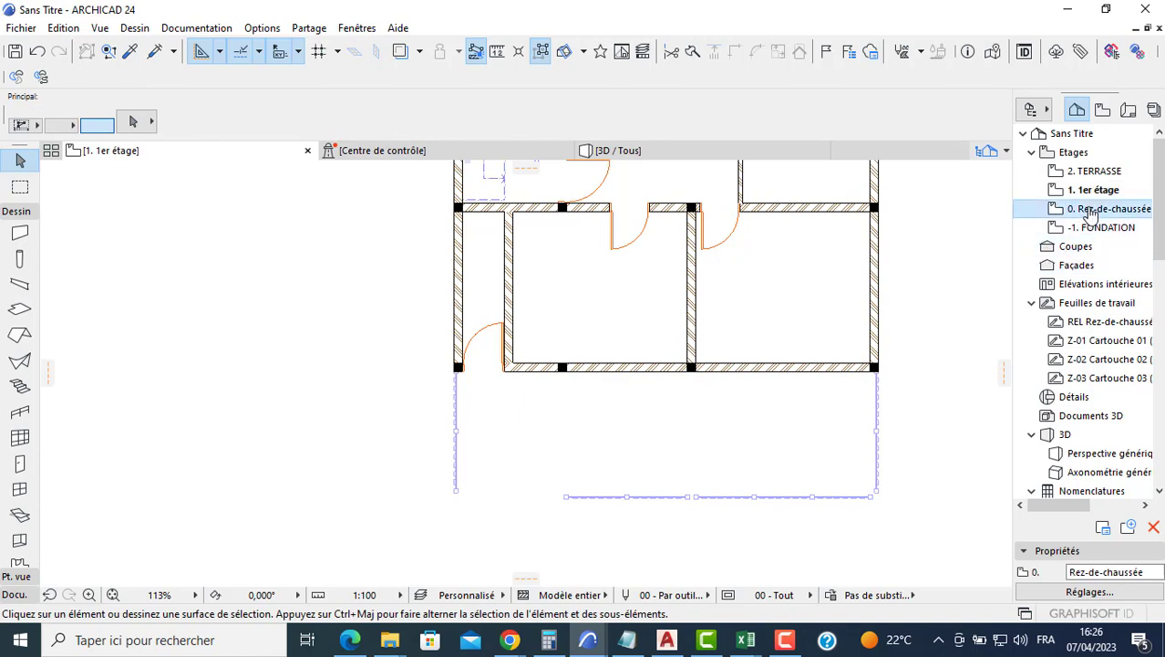
pyautogui.click(20, 412)
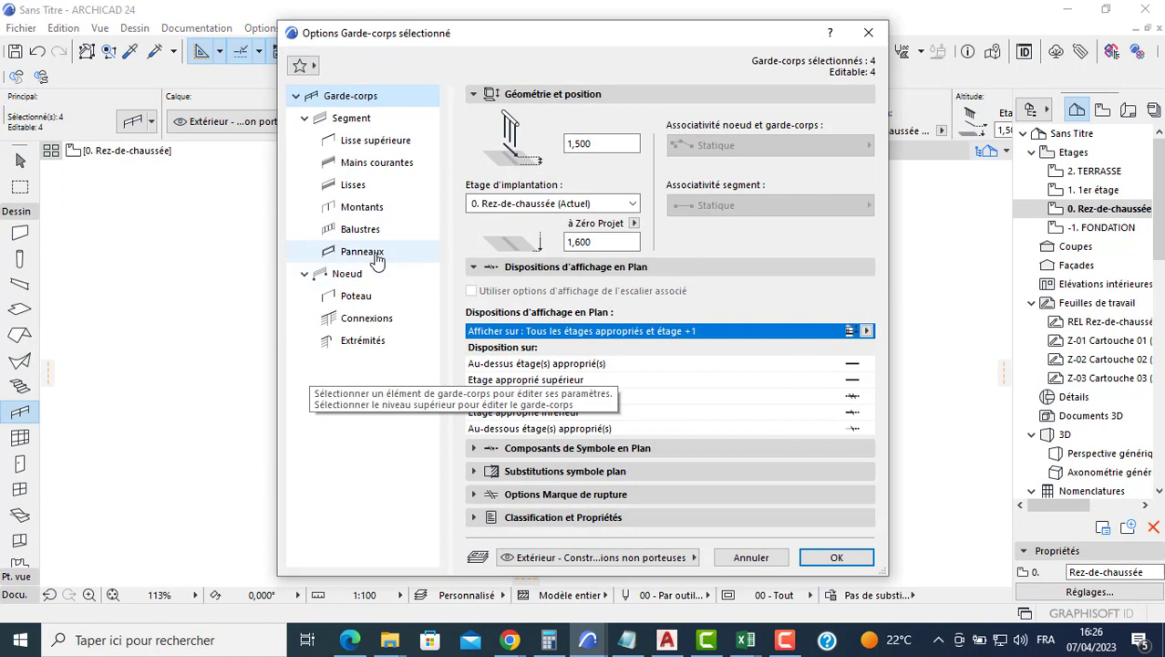
pyautogui.click(866, 331)
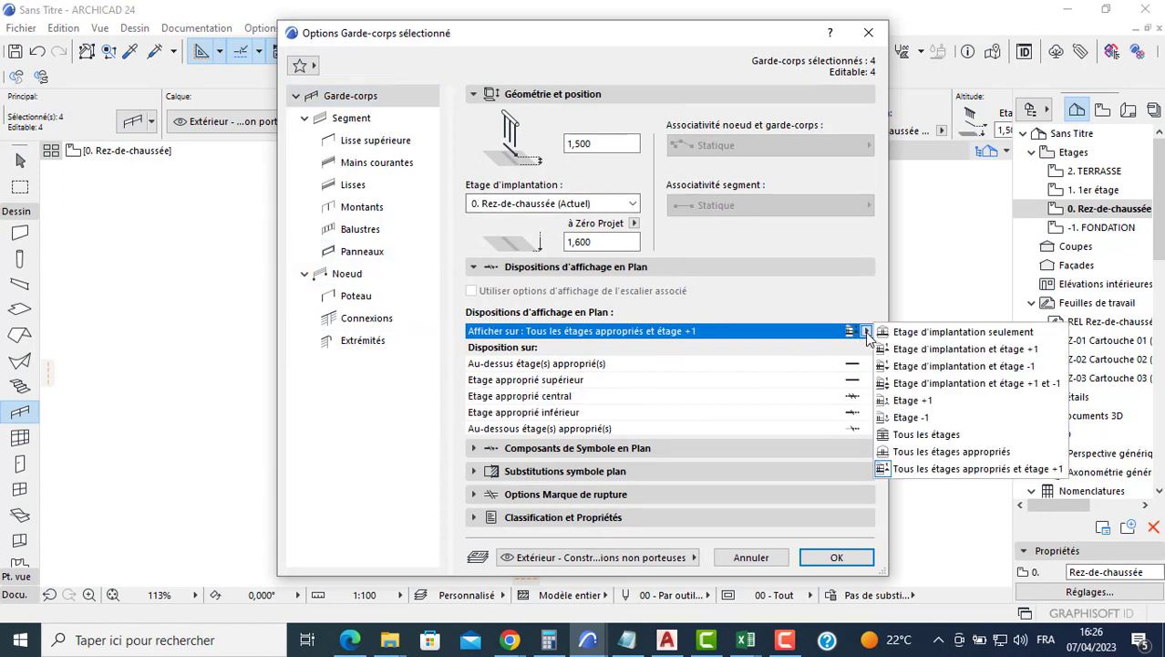
pyautogui.click(969, 334)
pyautogui.click(831, 555)
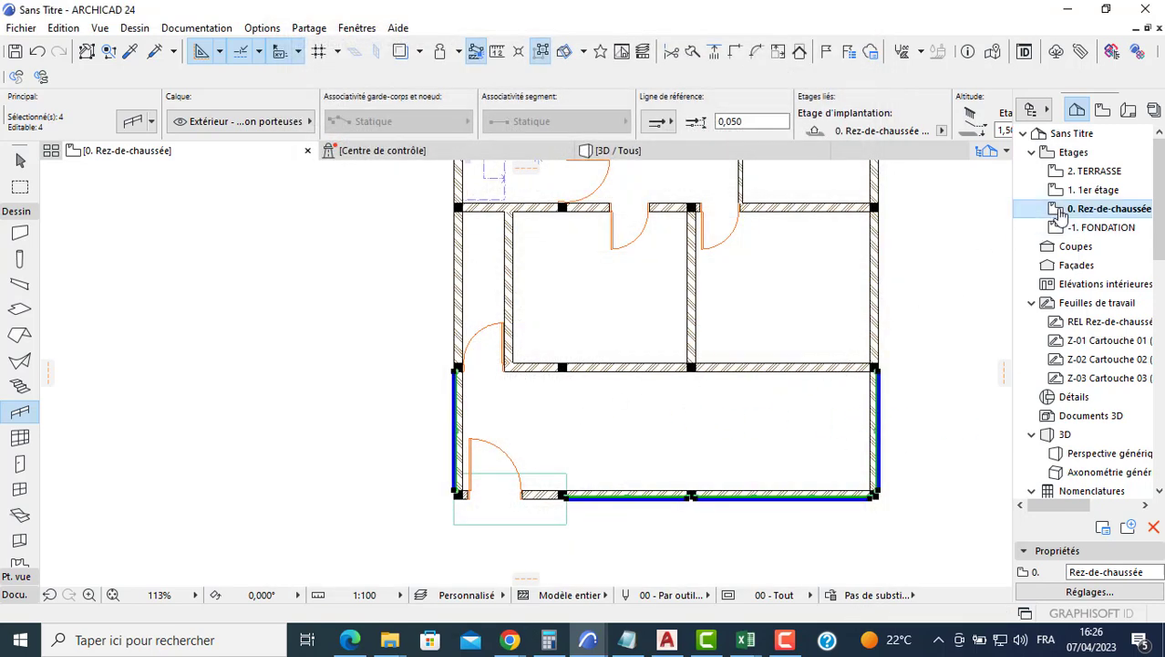
# Return to the first-floor plan (1er étage) and examine its front edge and the layout of its rooms and doors.
pyautogui.click(1093, 190)
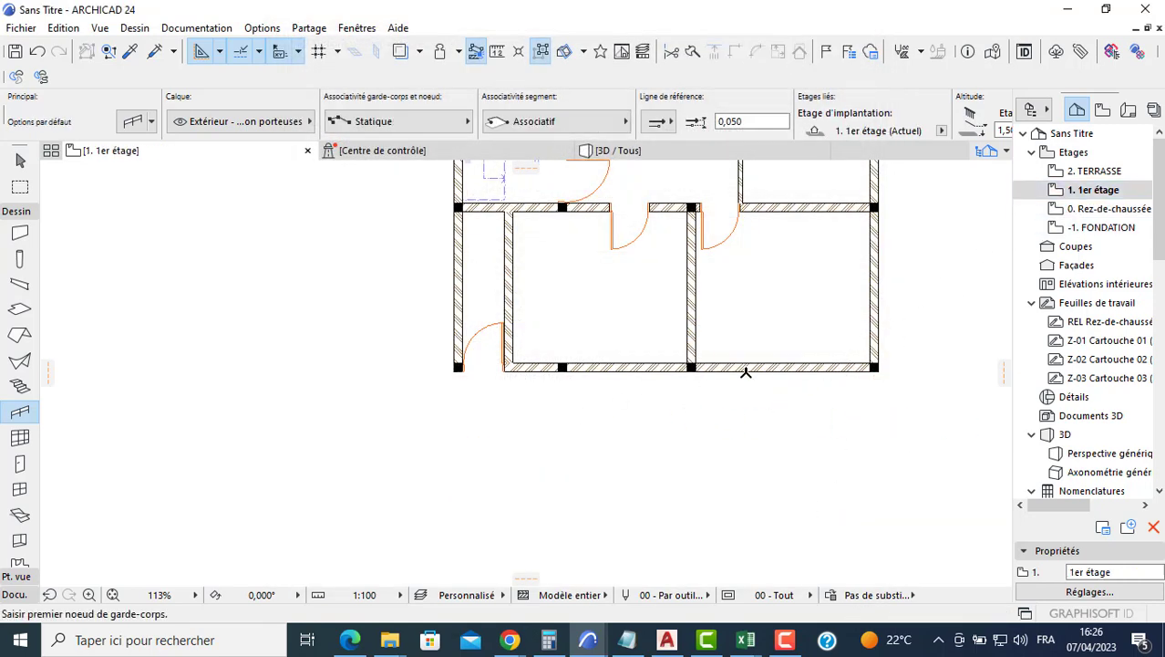
pyautogui.scroll(-5, 746, 372)
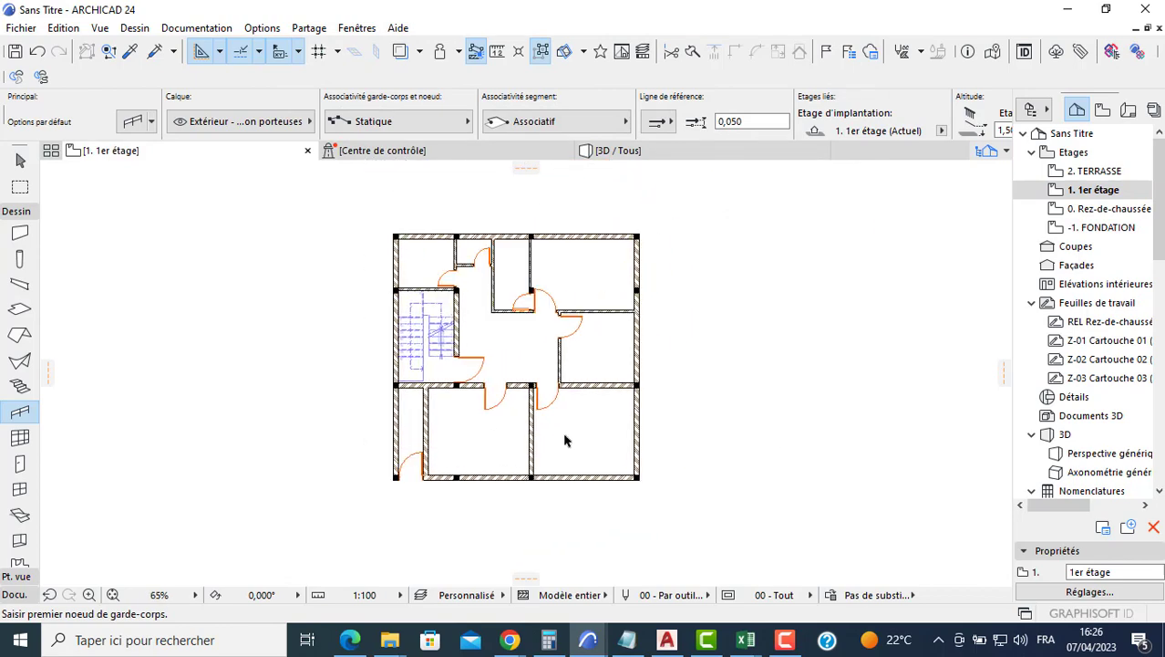
pyautogui.press('Escape')
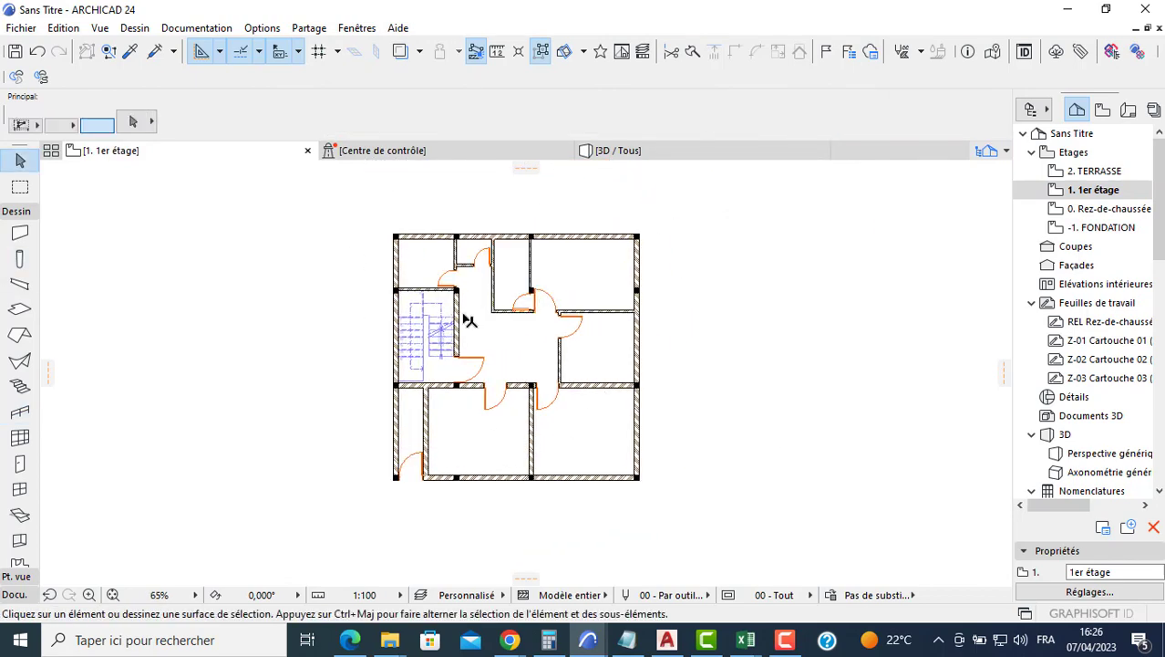
pyautogui.scroll(5, 452, 264)
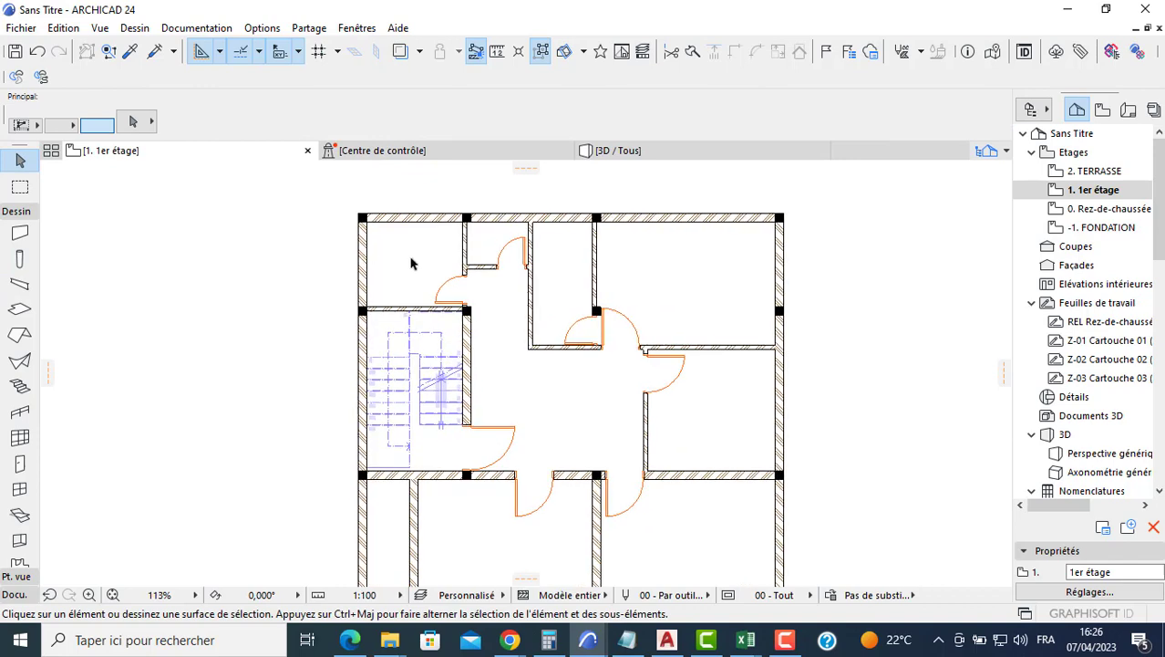
pyautogui.scroll(2, 494, 251)
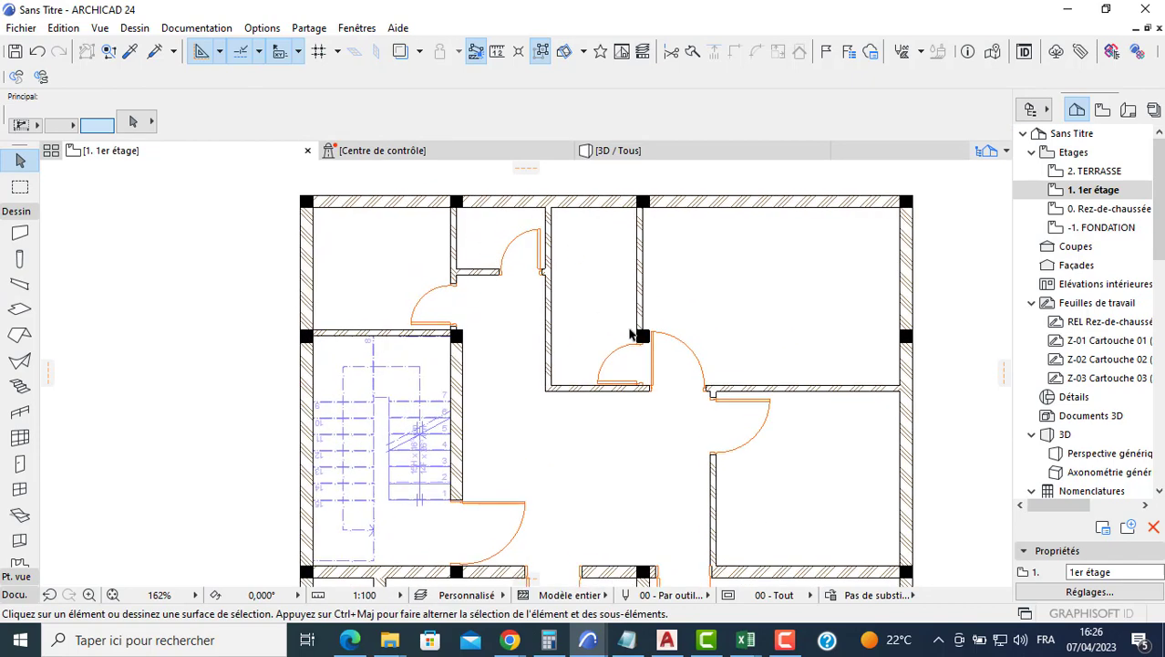
pyautogui.moveTo(741, 280); pyautogui.dragTo(669, 228, button='middle')
pyautogui.scroll(-2, 645, 235)
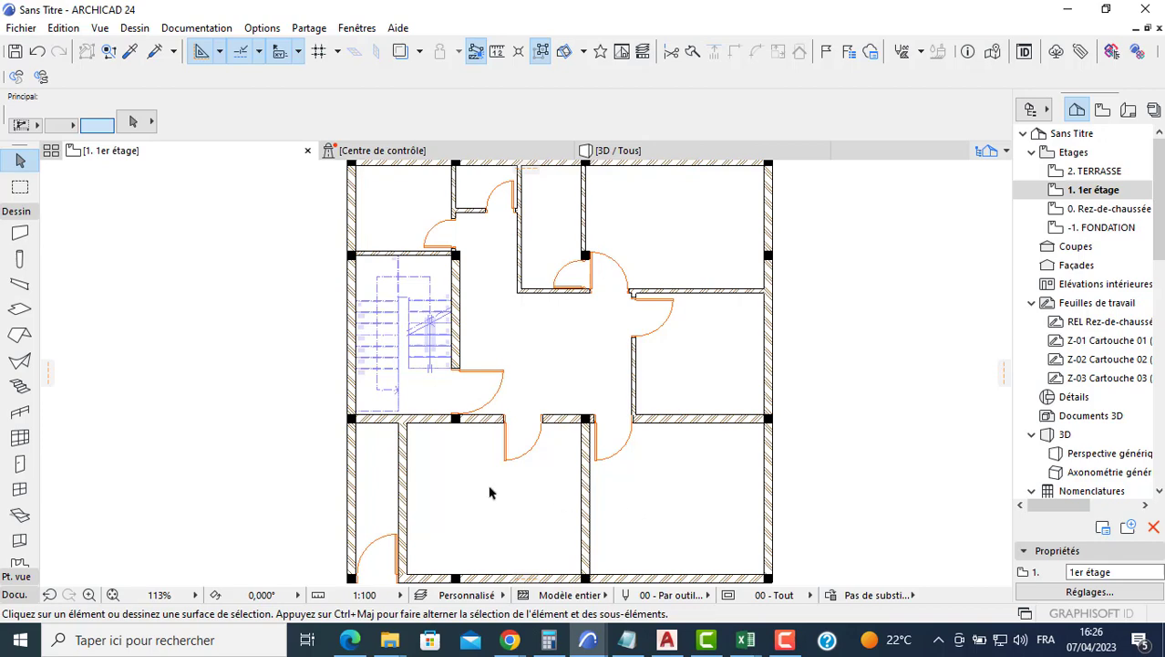
pyautogui.moveTo(507, 425); pyautogui.dragTo(514, 402, button='middle')
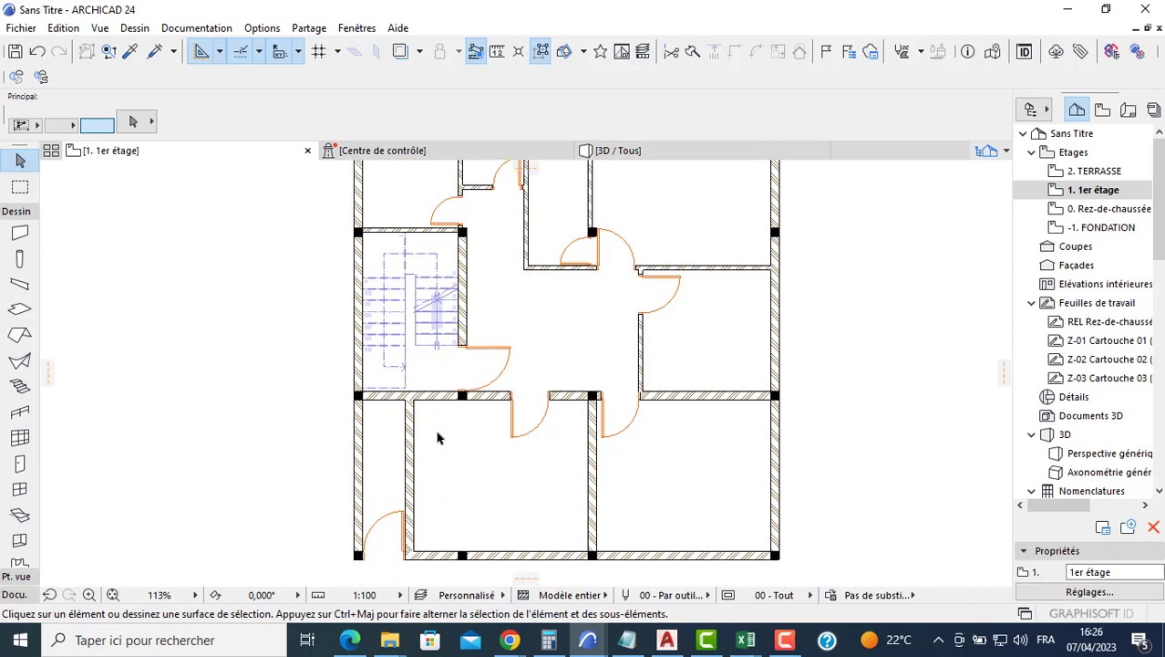
# Delete the door at the front of the narrow first-floor corridor and the partition wall separating it from the adjoining room.
pyautogui.click(360, 556)
pyautogui.scroll(5, 362, 558)
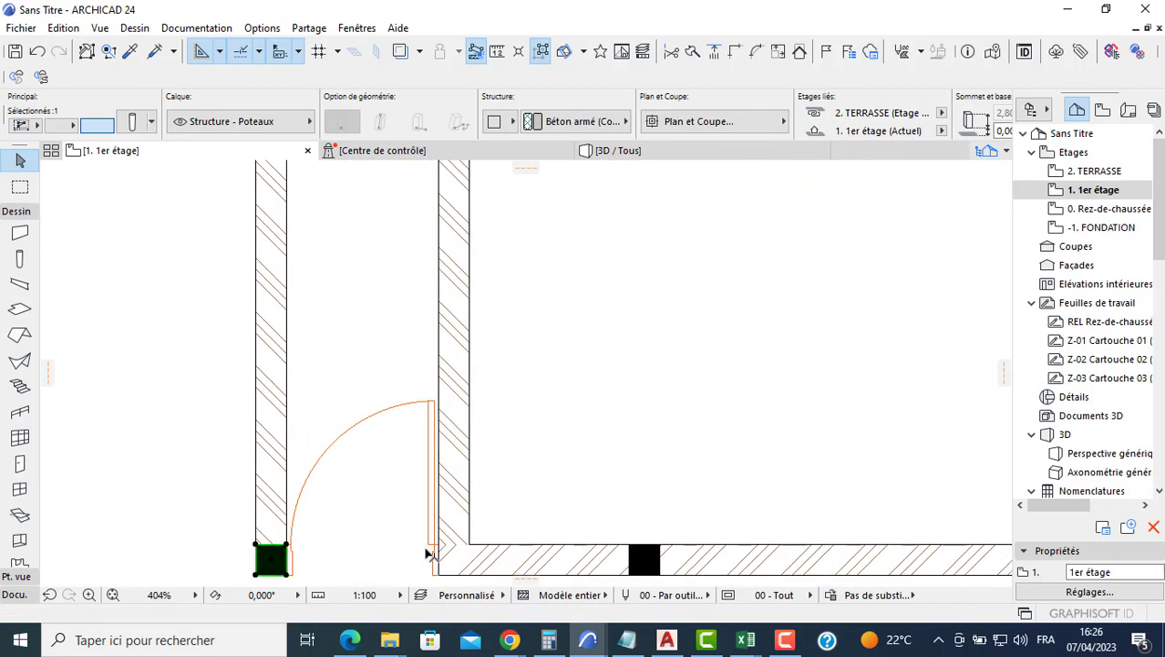
pyautogui.click(430, 560)
pyautogui.press('Delete')
pyautogui.click(449, 487)
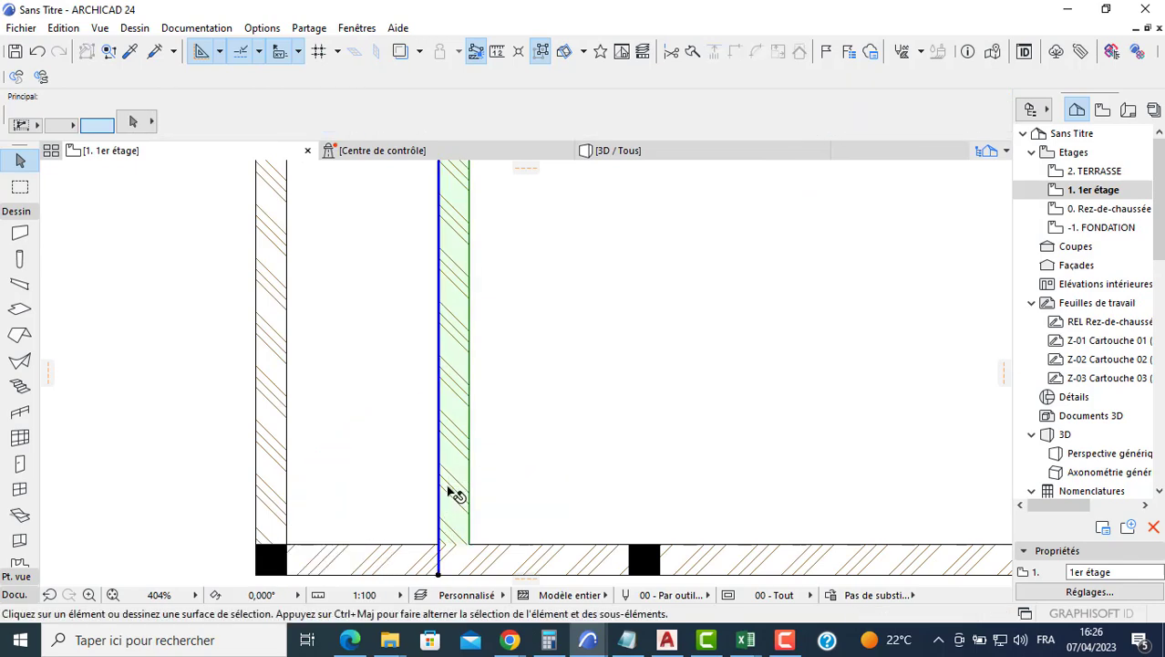
pyautogui.press('Escape')
pyautogui.scroll(-5, 495, 425)
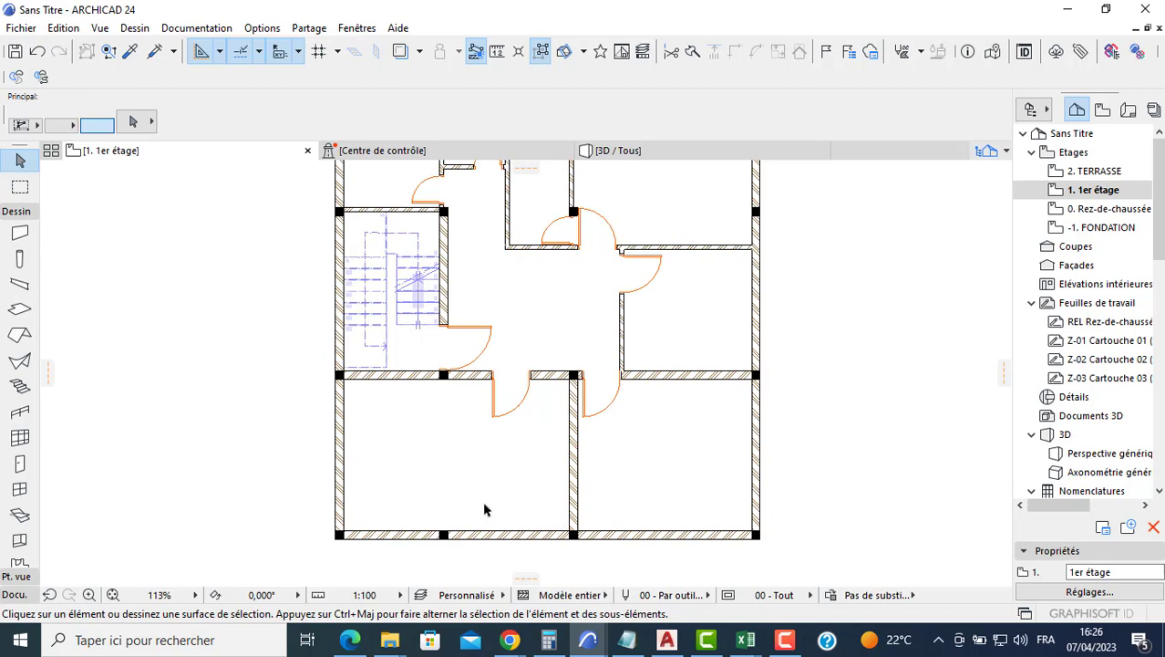
# Set the default window to Fenêtre coulissante 2 vantaux 24 with a width of 1,200 and a height of 1,100.
pyautogui.click(20, 489)
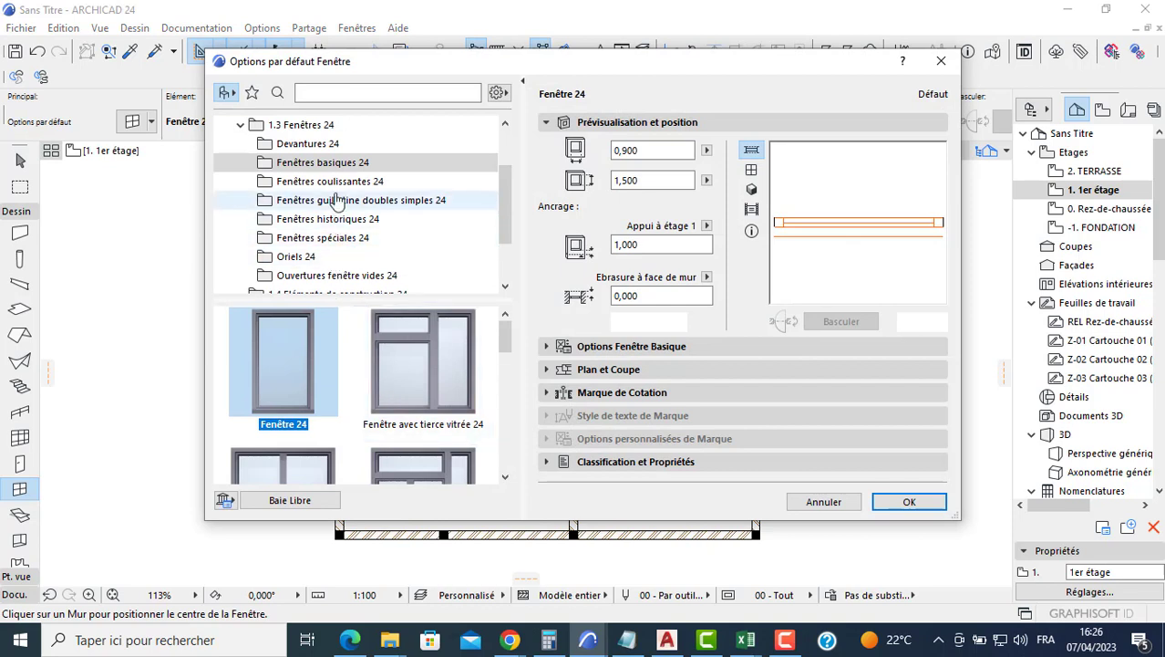
pyautogui.click(330, 181)
pyautogui.click(294, 351)
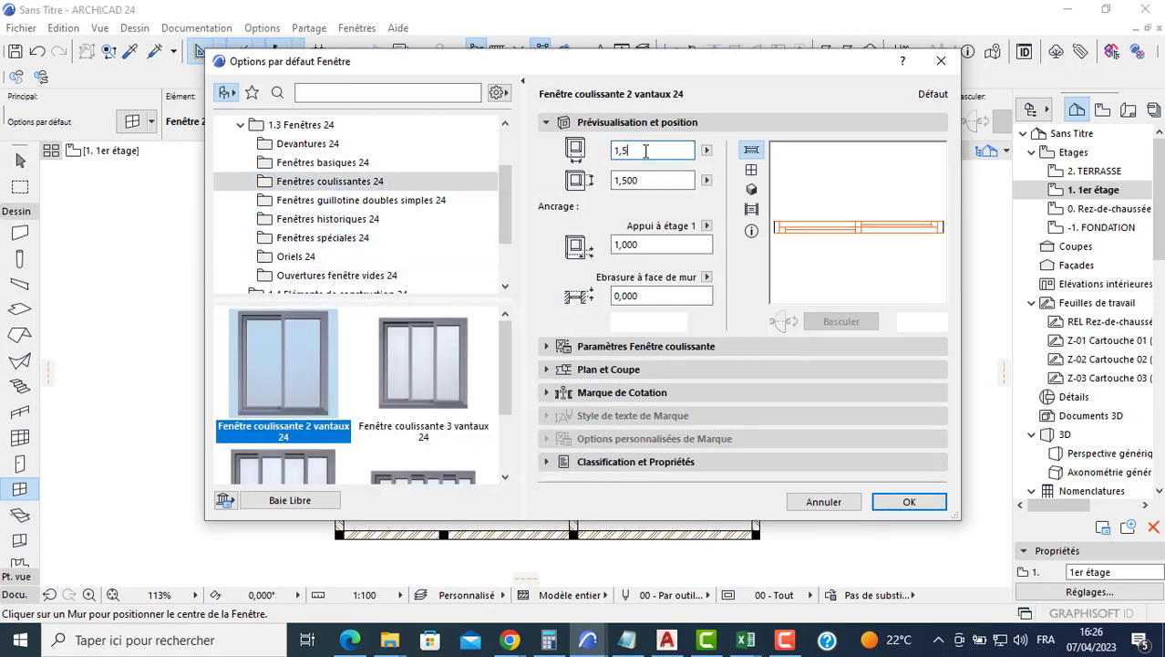
pyautogui.press('Tab')
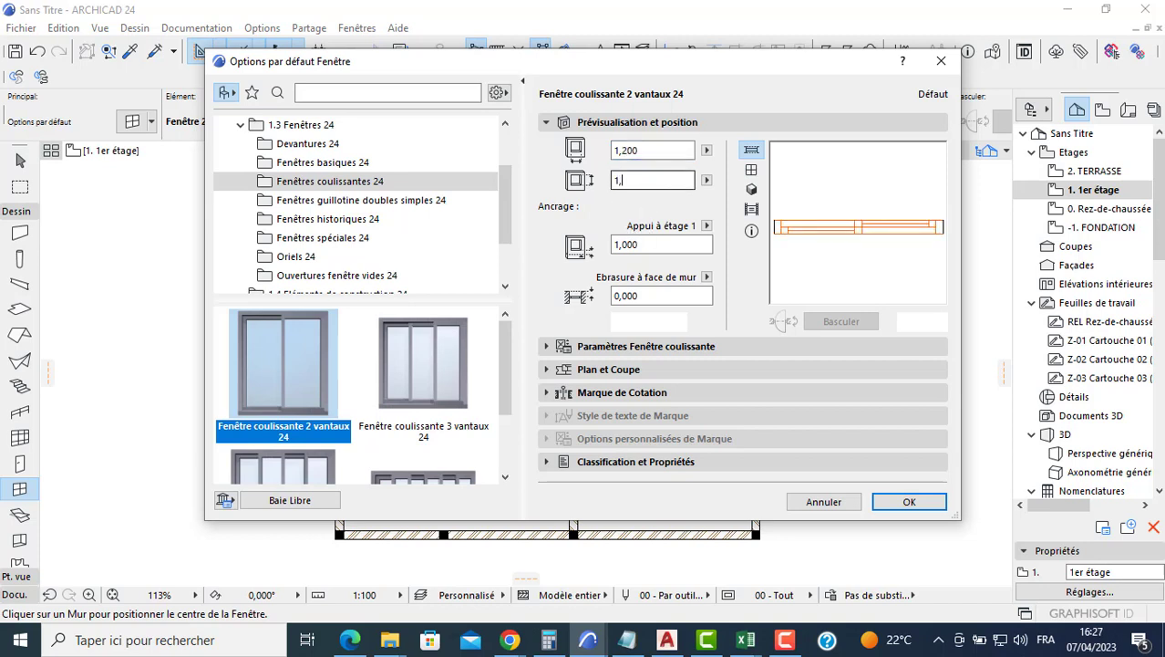
pyautogui.click(909, 502)
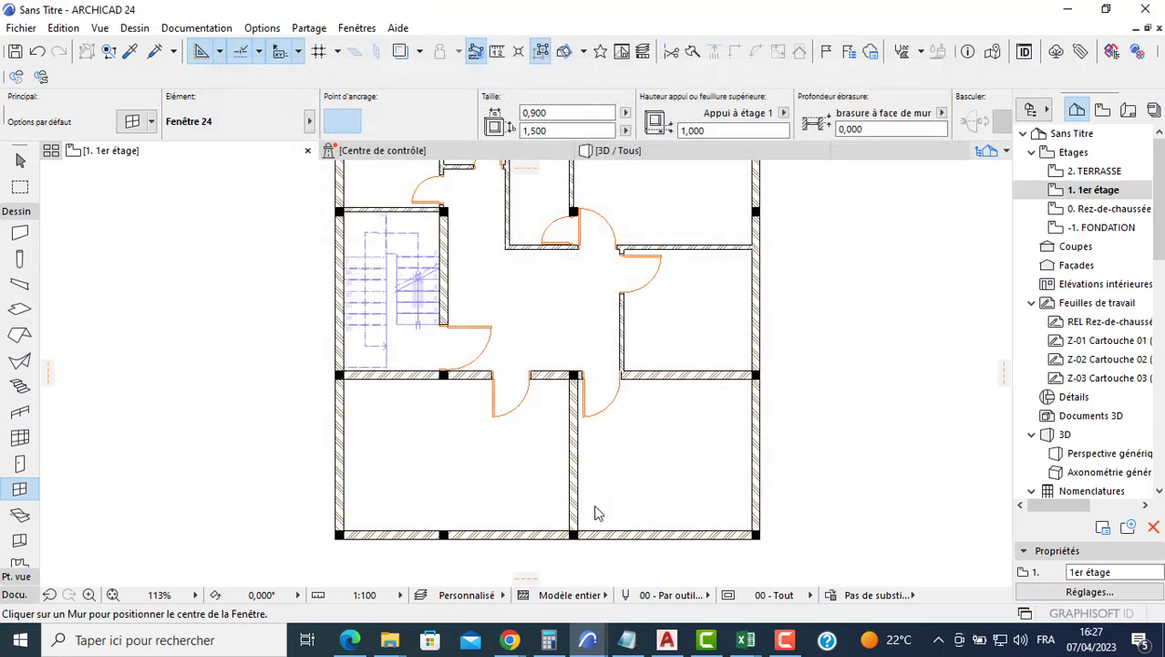
# Place three sliding windows in the first floor's front wall, two in the left front room and one in the right front room.
pyautogui.click(504, 518)
pyautogui.click(464, 512)
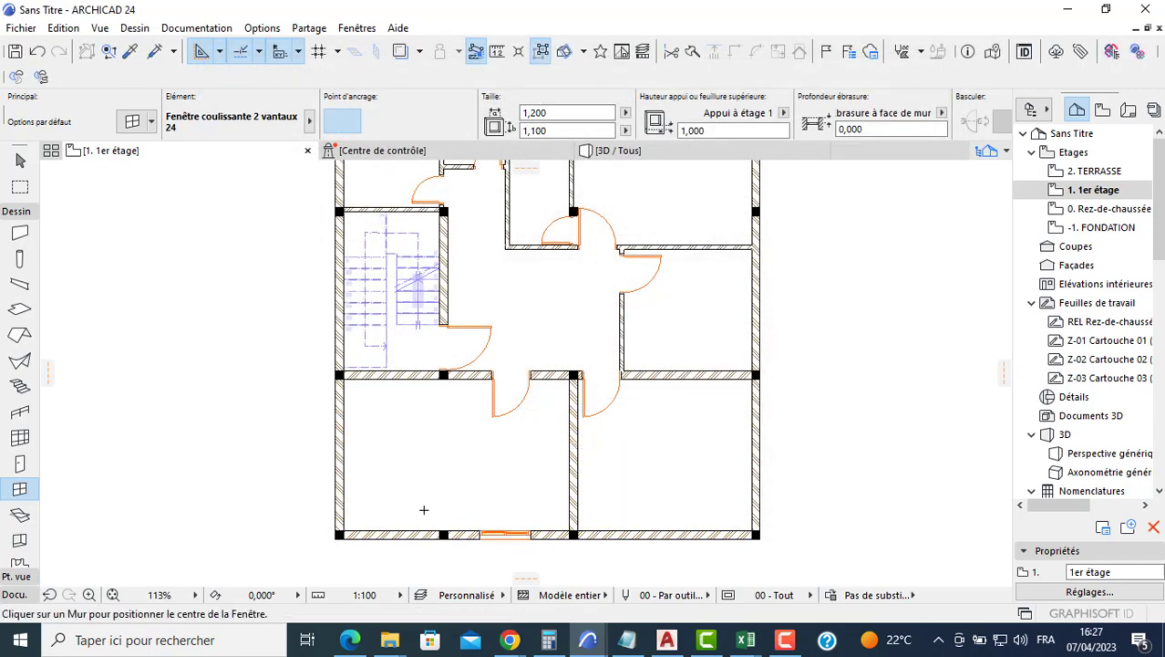
pyautogui.click(388, 518)
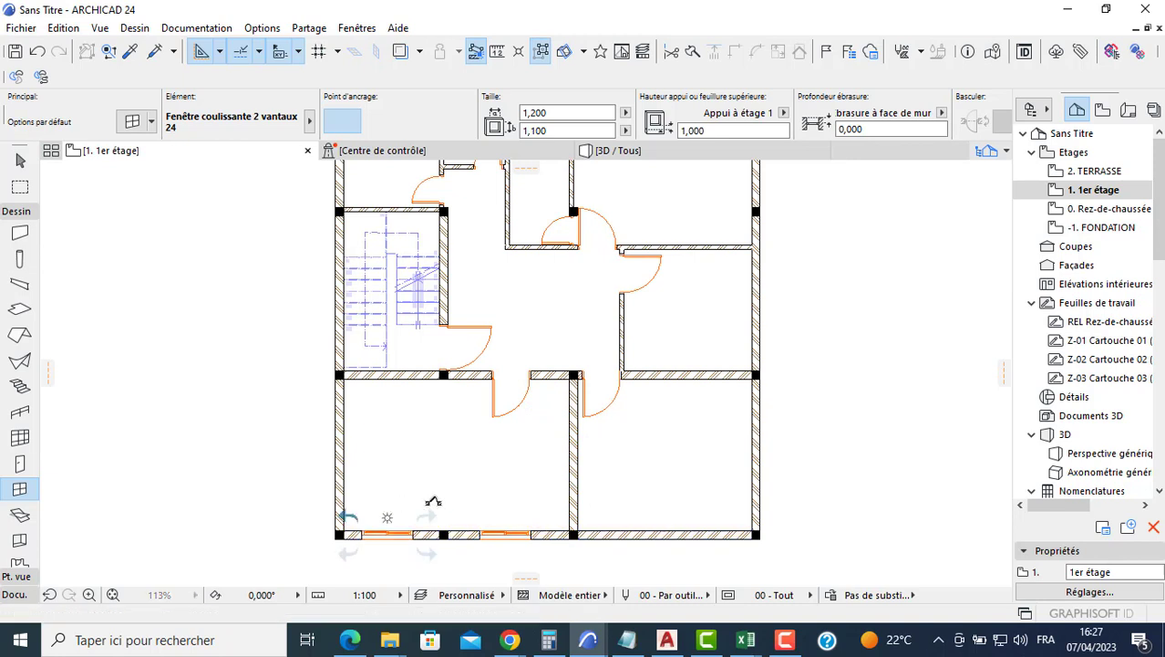
pyautogui.click(433, 503)
pyautogui.click(671, 534)
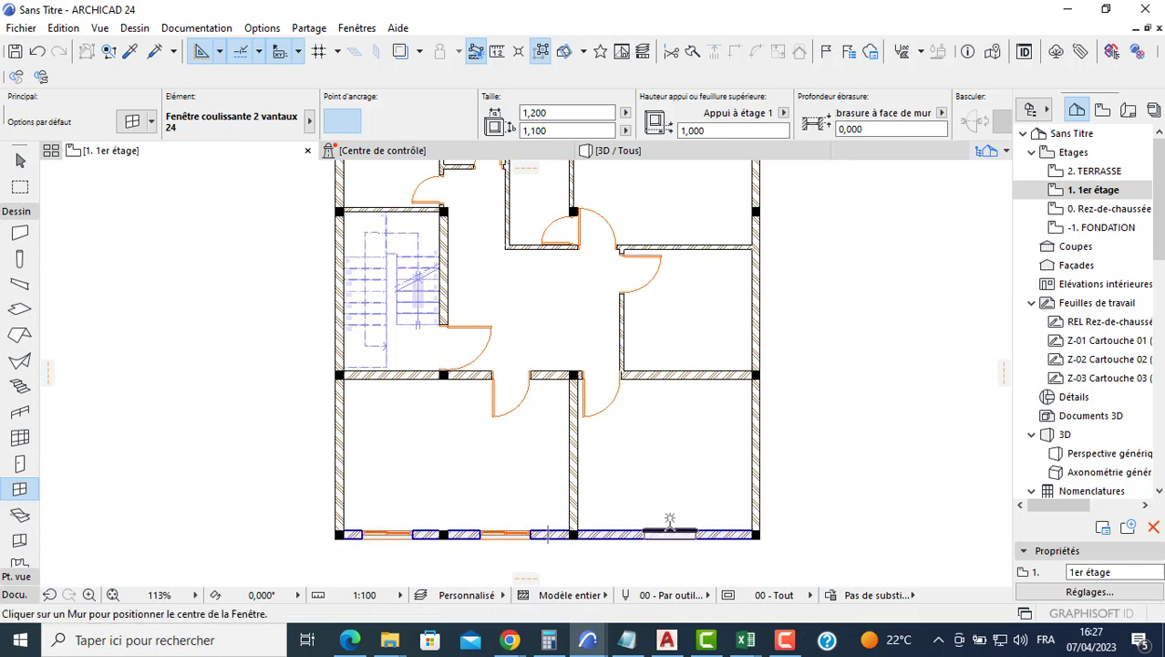
pyautogui.click(773, 428)
# Place three sliding windows along the first floor's right exterior wall, one for each of the three rooms on that side.
pyautogui.click(751, 456)
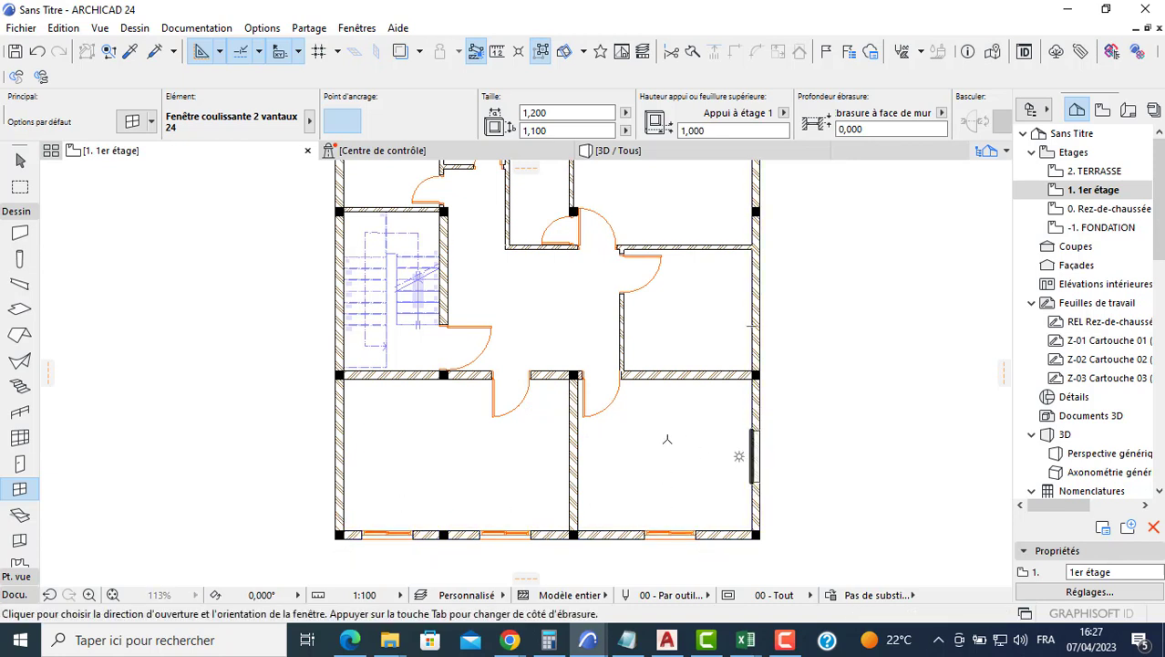
pyautogui.click(714, 339)
pyautogui.moveTo(716, 337); pyautogui.dragTo(713, 437, button='middle')
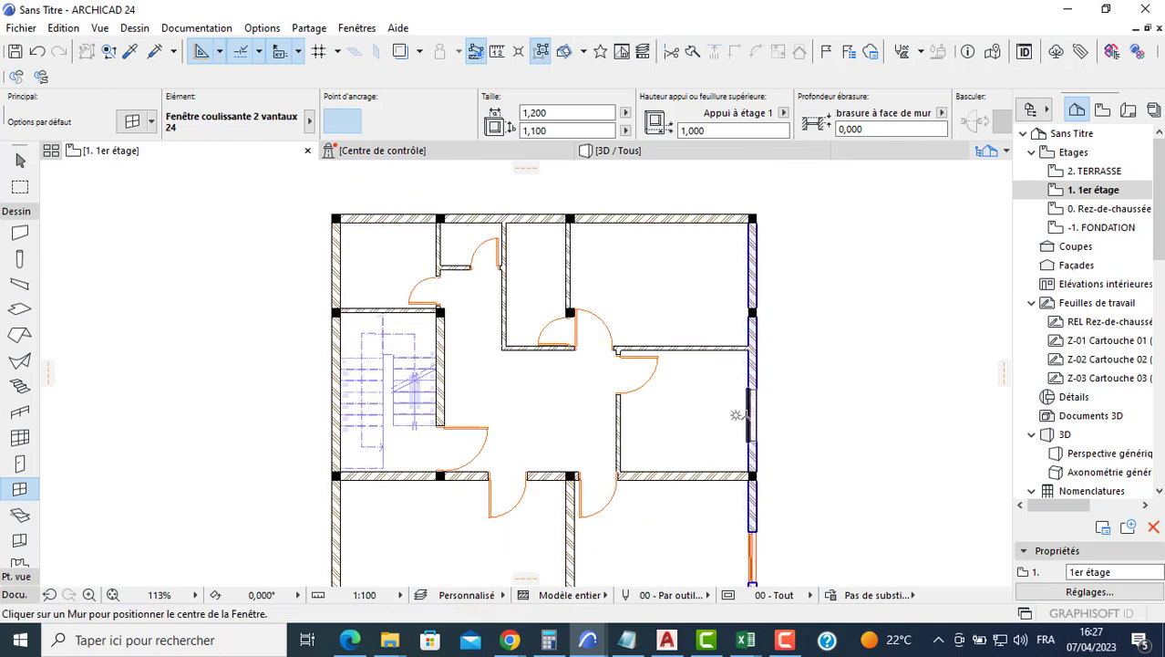
pyautogui.click(746, 407)
pyautogui.click(708, 403)
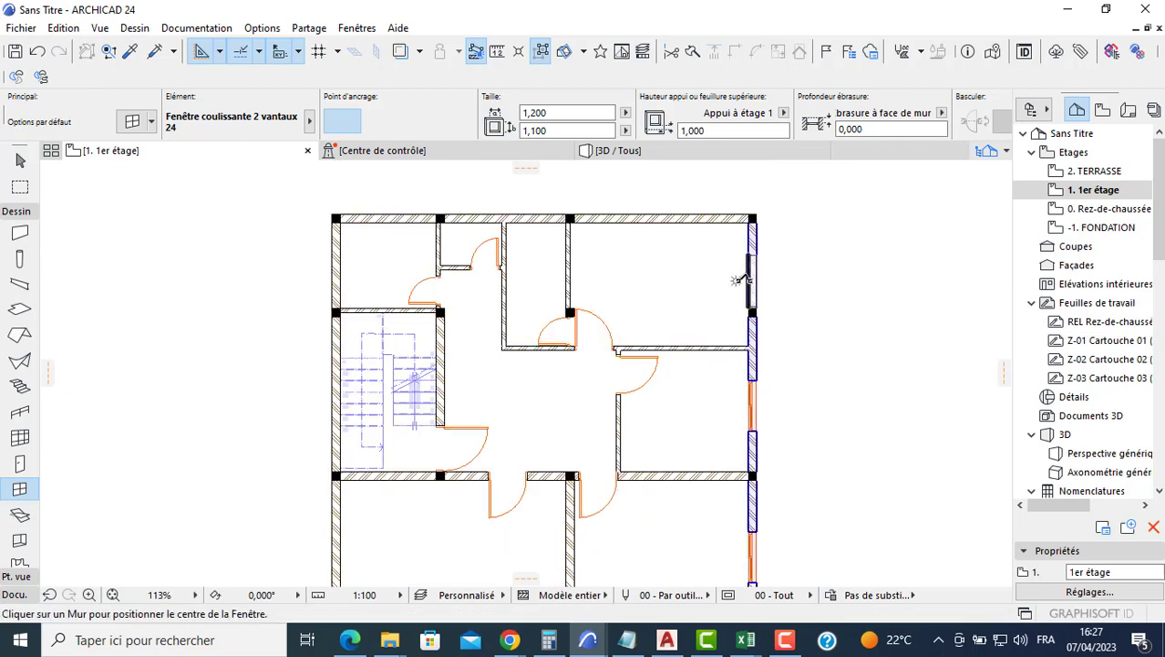
pyautogui.click(746, 267)
pyautogui.click(723, 268)
# Leave the Window tool and examine the first-floor plan around the staircase, central hall and rear rooms.
pyautogui.scroll(-2, 615, 332)
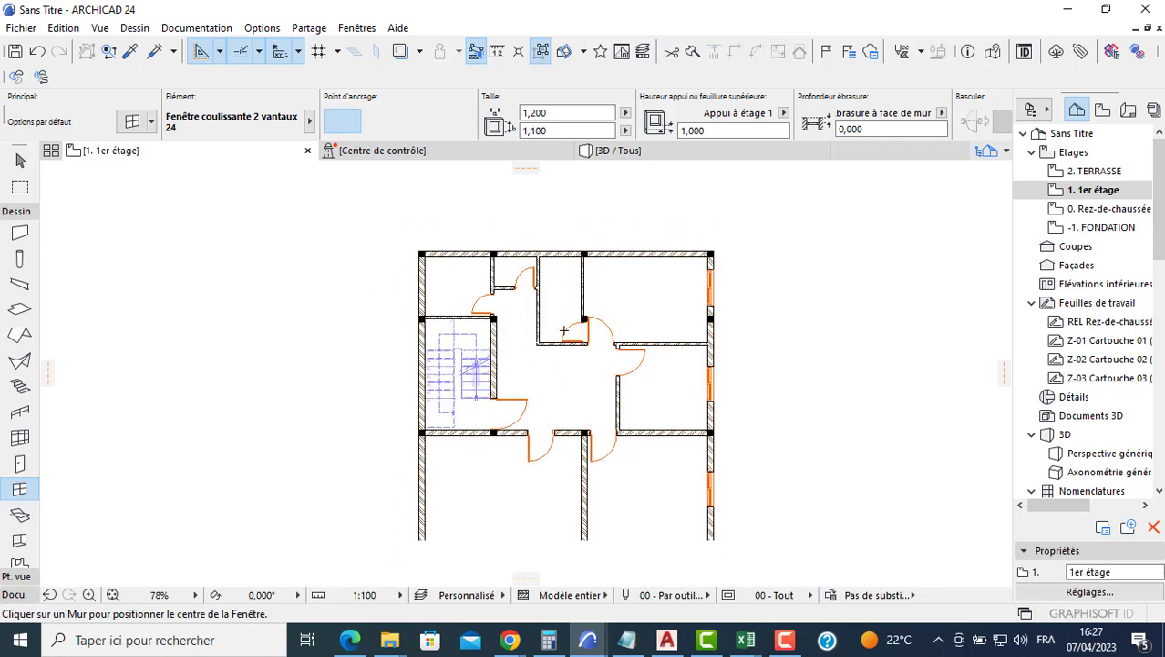
pyautogui.moveTo(564, 331); pyautogui.dragTo(544, 278, button='middle')
pyautogui.scroll(3, 443, 217)
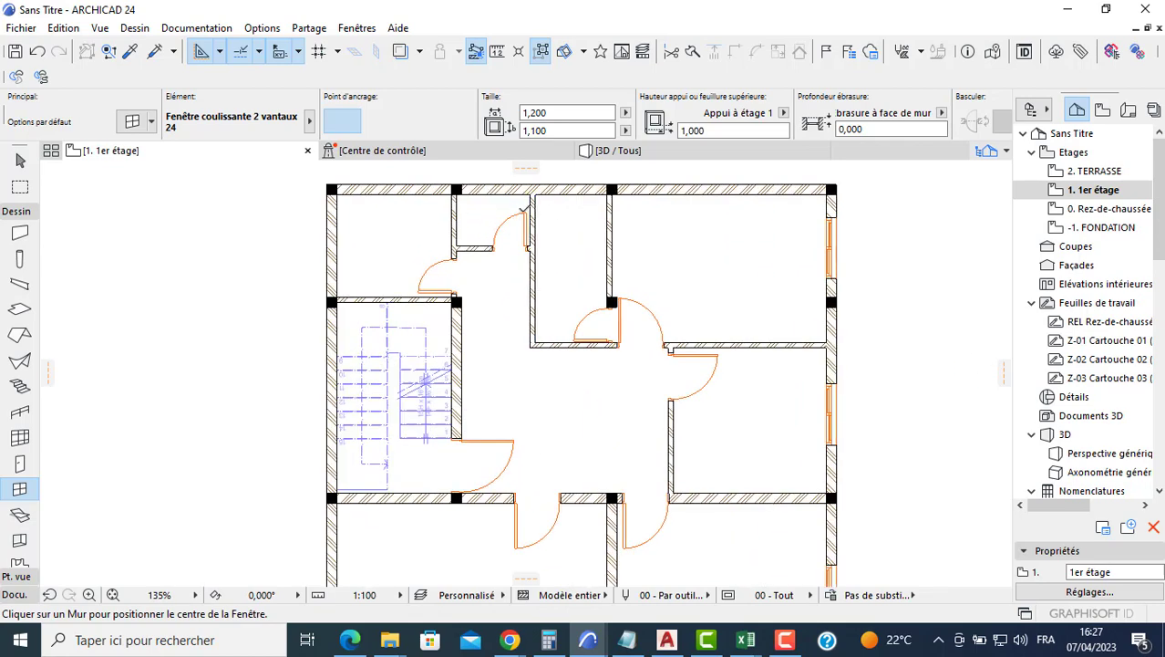
pyautogui.scroll(4, 492, 206)
pyautogui.moveTo(525, 285); pyautogui.dragTo(467, 219, button='middle')
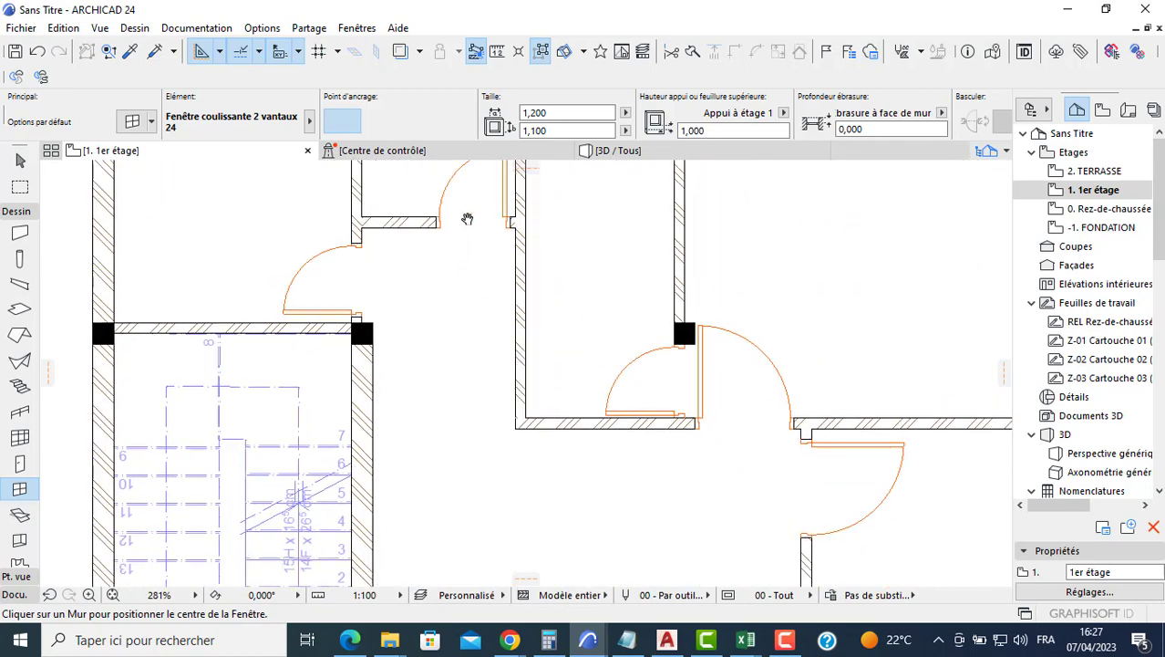
pyautogui.press('Escape')
pyautogui.scroll(-2, 390, 234)
pyautogui.moveTo(390, 234); pyautogui.dragTo(419, 215, button='middle')
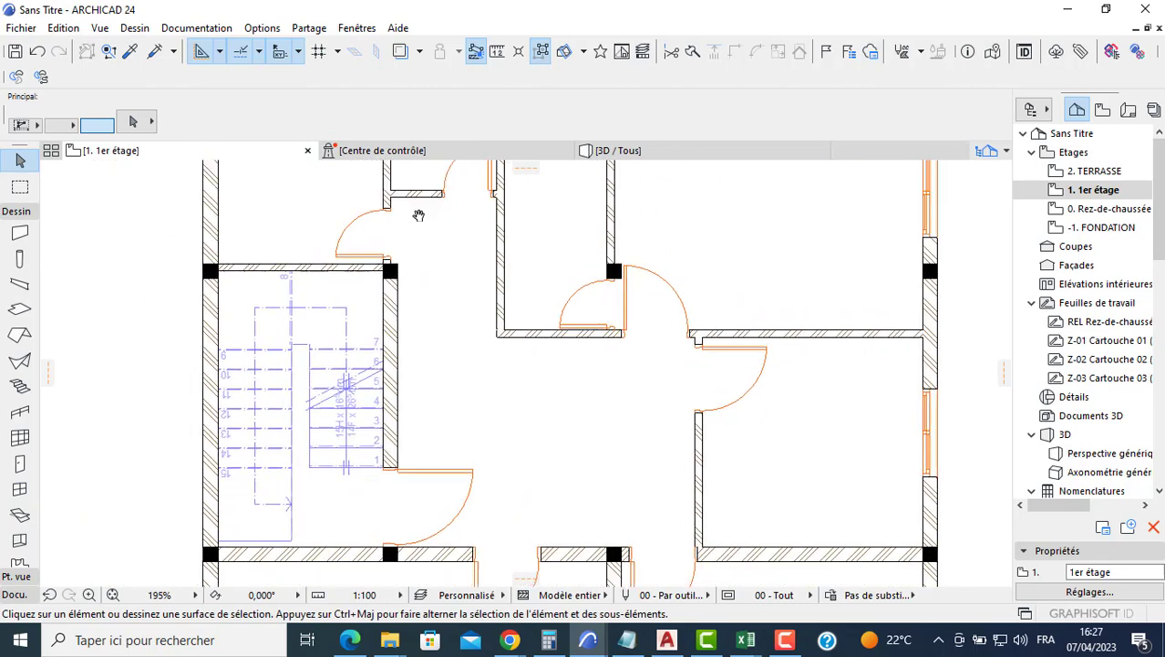
pyautogui.moveTo(487, 403); pyautogui.dragTo(528, 356, button='middle')
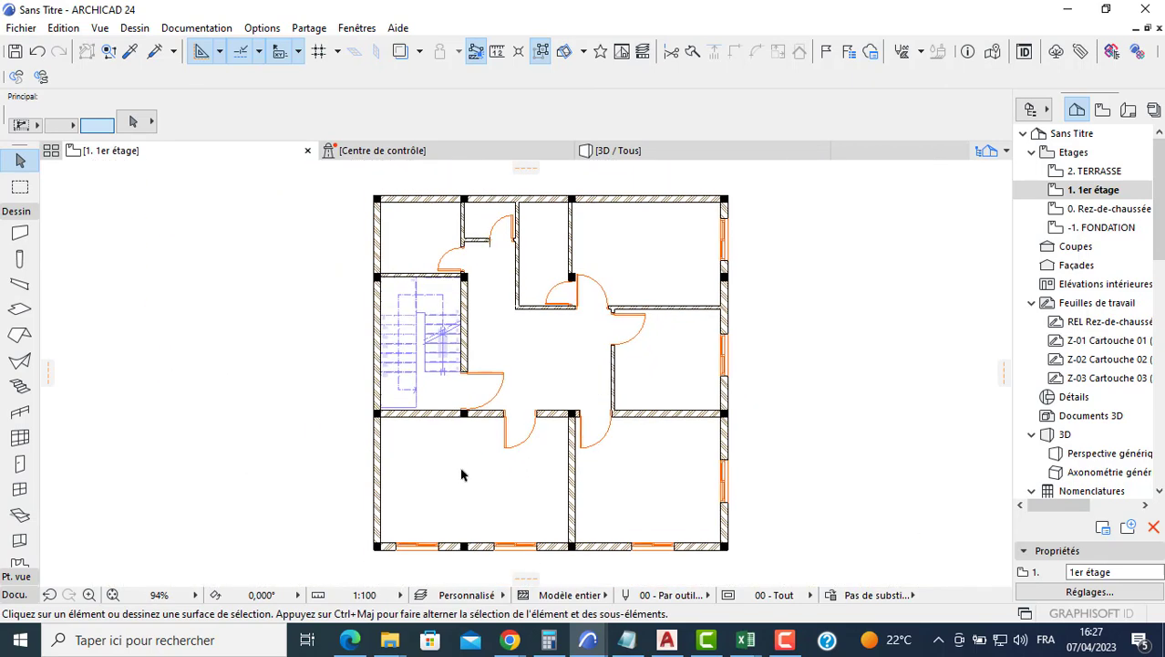
# Open the ground-floor plan and display the storey above the current one as the trace reference.
pyautogui.click(1068, 209)
pyautogui.doubleClick(1069, 209)
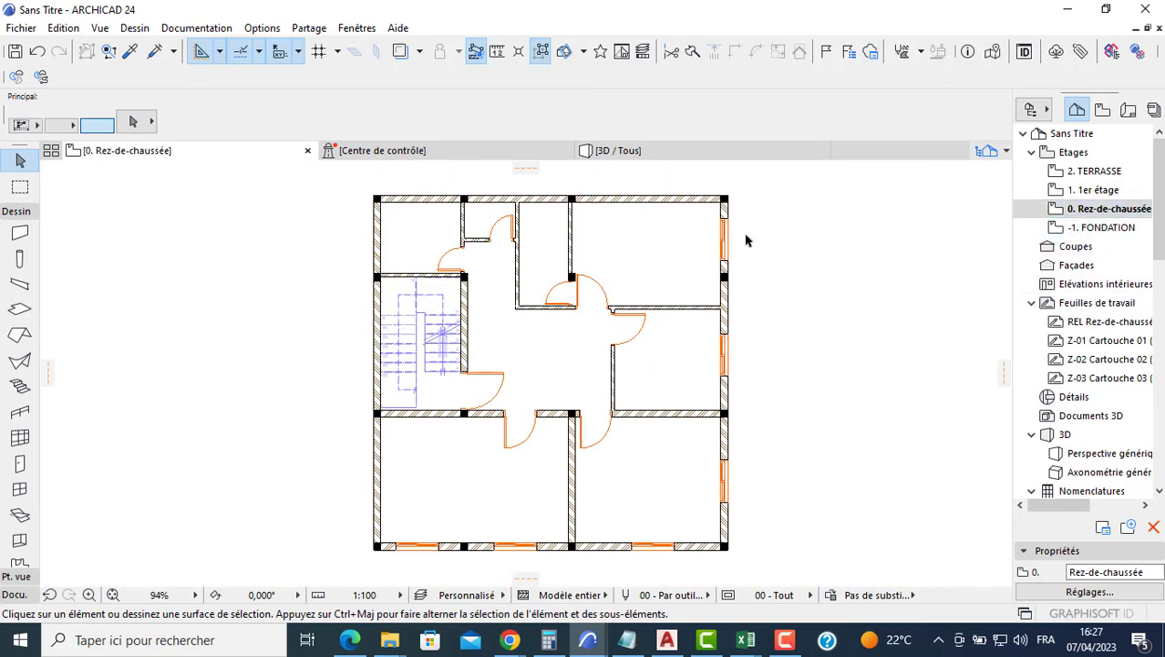
pyautogui.click(402, 51)
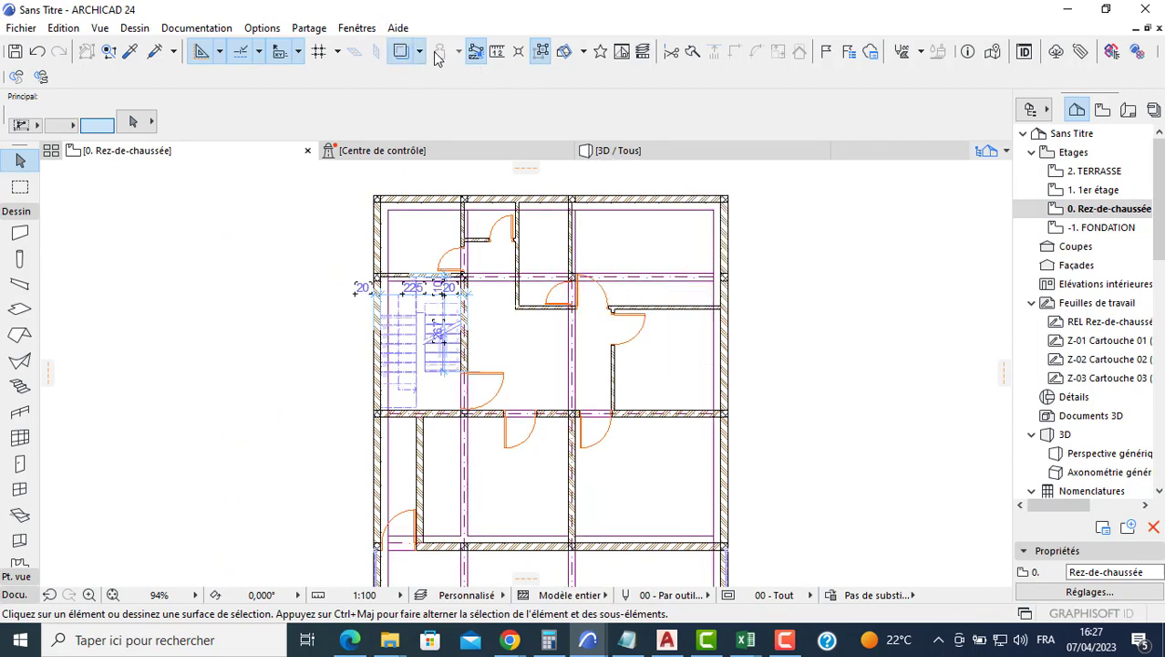
pyautogui.click(420, 52)
pyautogui.moveTo(559, 88)
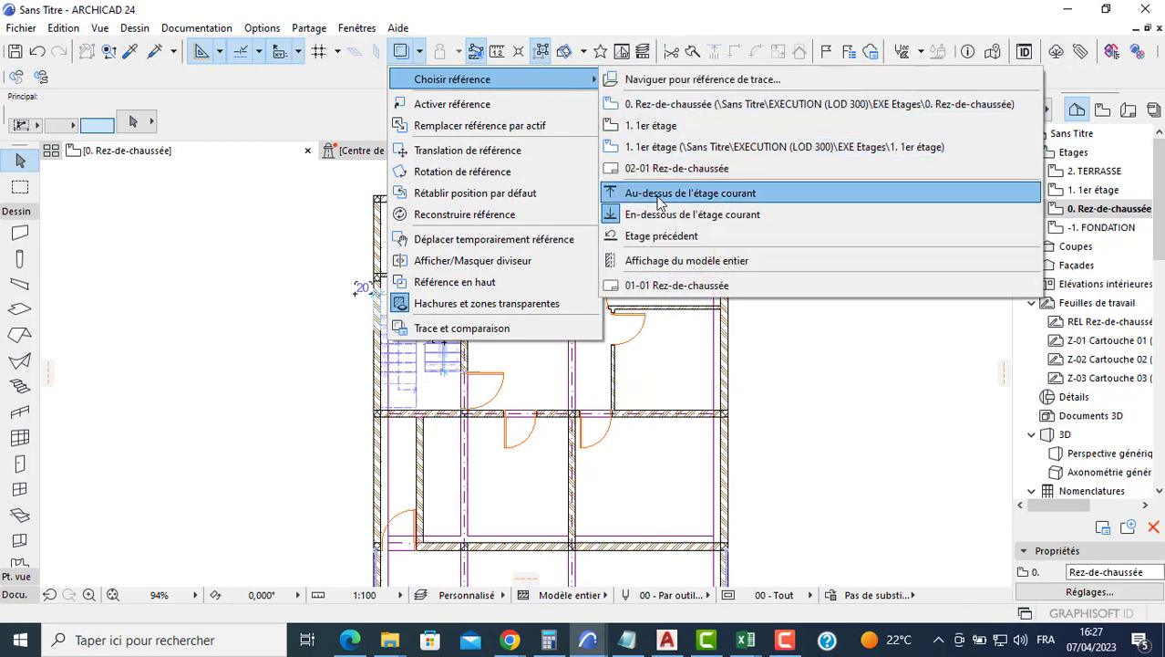
pyautogui.click(690, 193)
# Place two Fenêtre coulissante 2 vantaux 24 windows in the ground floor's right exterior wall, over the traced windows of the rear and middle rooms.
pyautogui.scroll(4, 721, 265)
pyautogui.scroll(1, 700, 262)
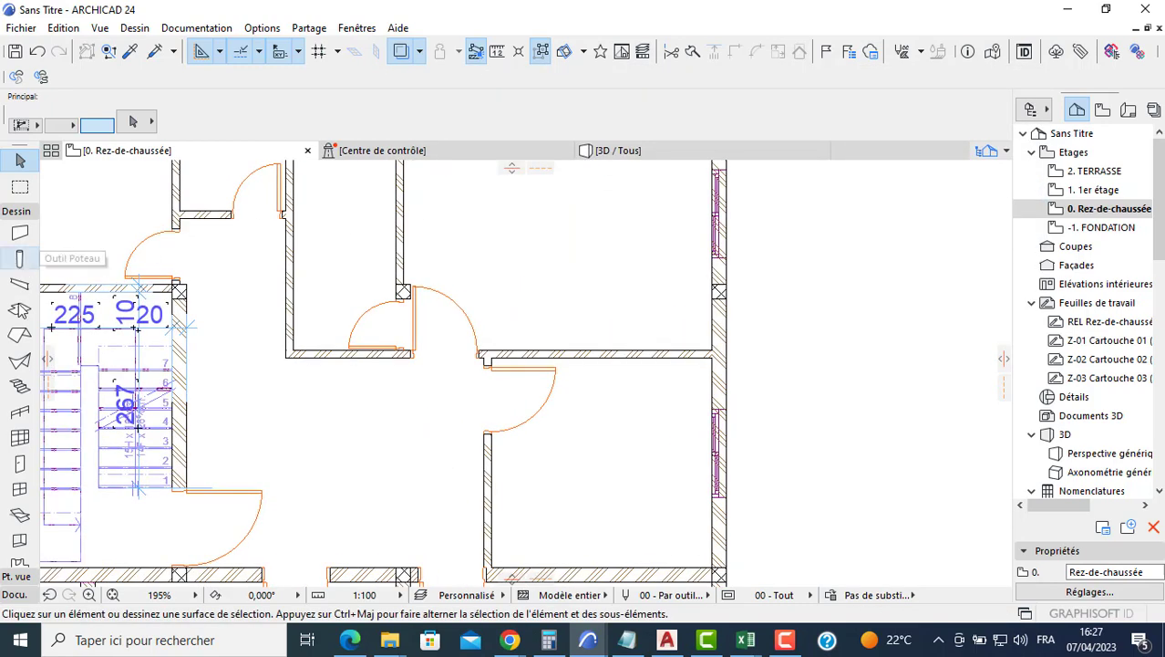
pyautogui.click(20, 490)
pyautogui.click(20, 490)
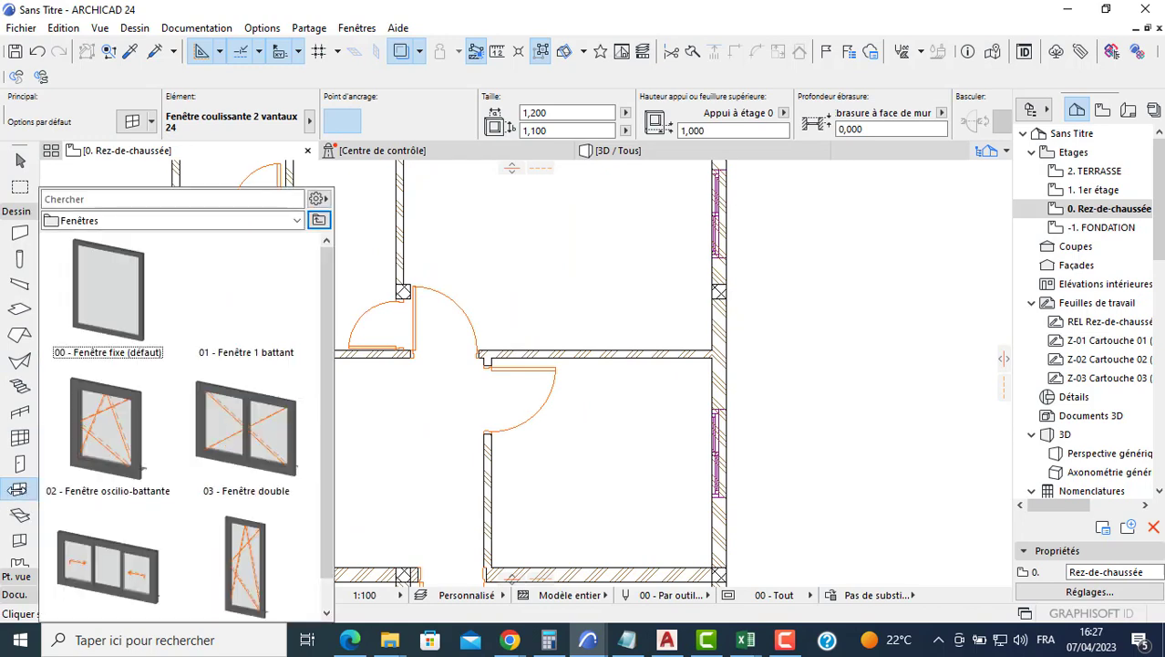
pyautogui.click(18, 490)
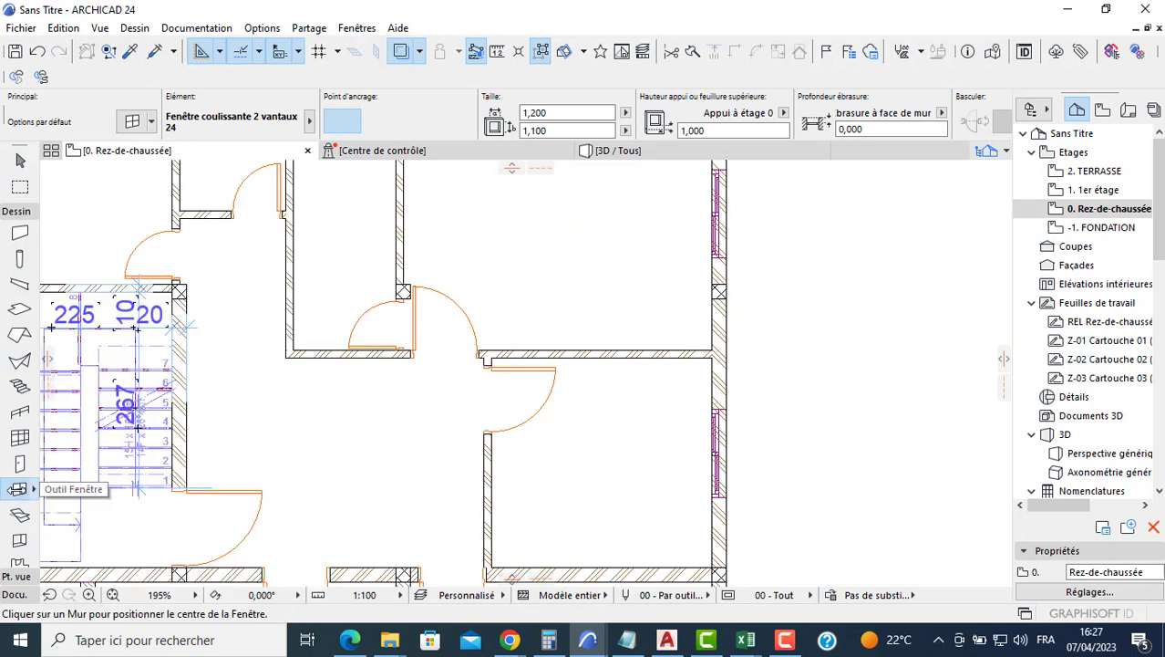
pyautogui.click(706, 213)
pyautogui.click(658, 216)
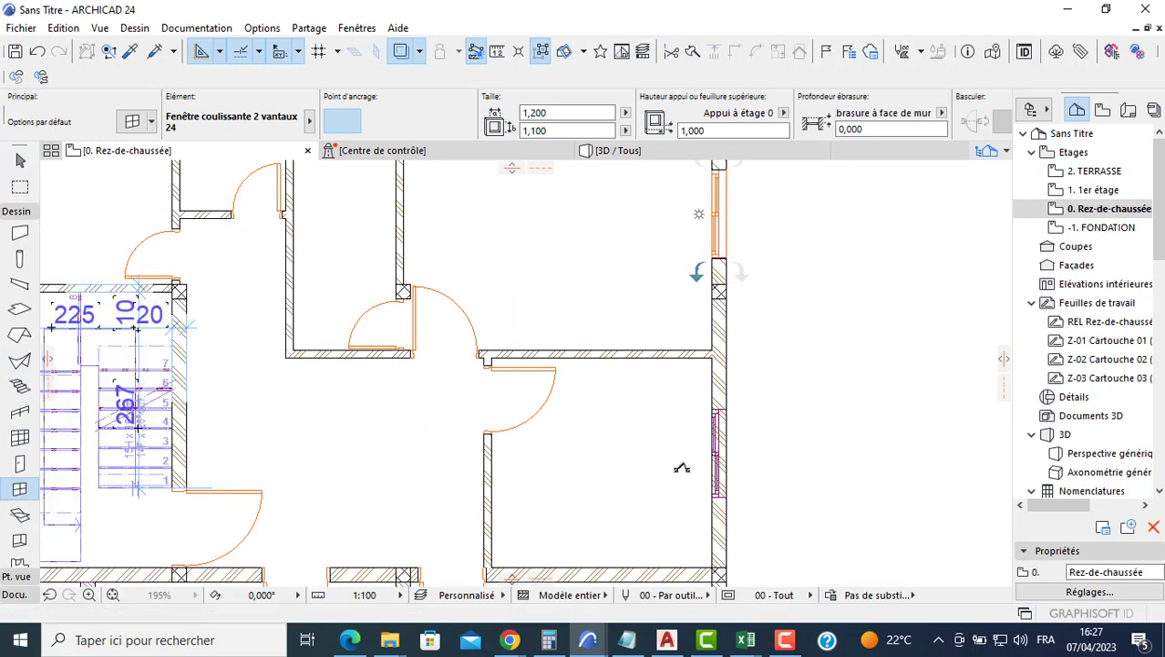
pyautogui.click(698, 454)
pyautogui.click(632, 453)
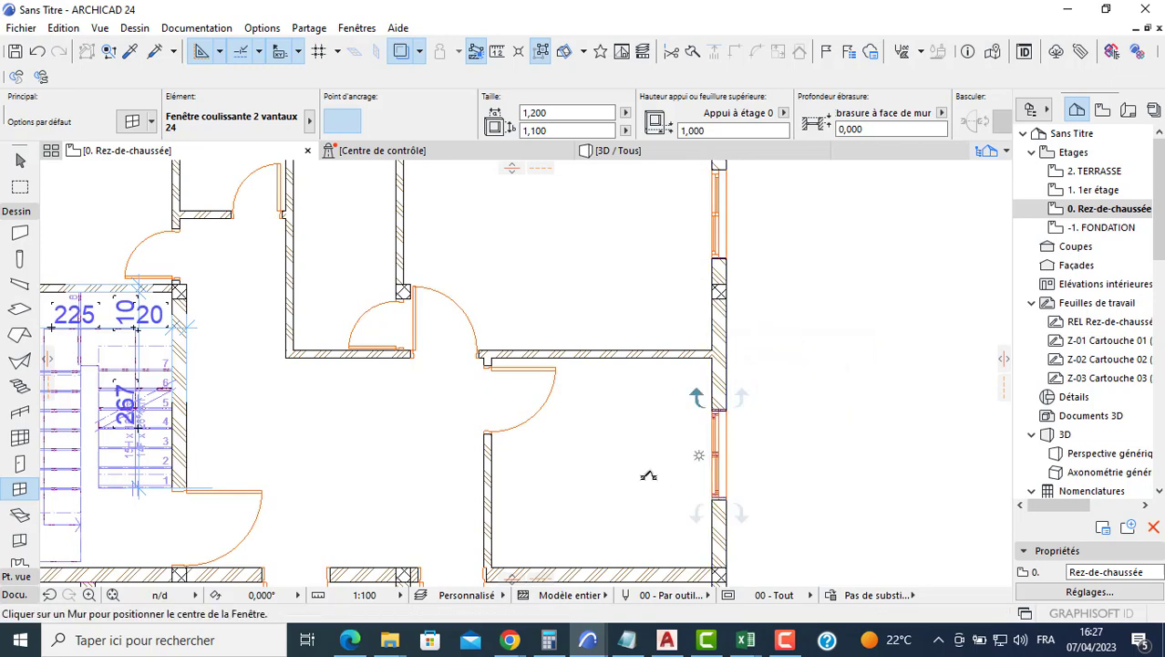
# Place three sliding windows over the traced ones, one in the front-right room's right wall and two in the ground floor's front wall.
pyautogui.scroll(-2, 643, 461)
pyautogui.moveTo(635, 423); pyautogui.dragTo(618, 178, button='middle')
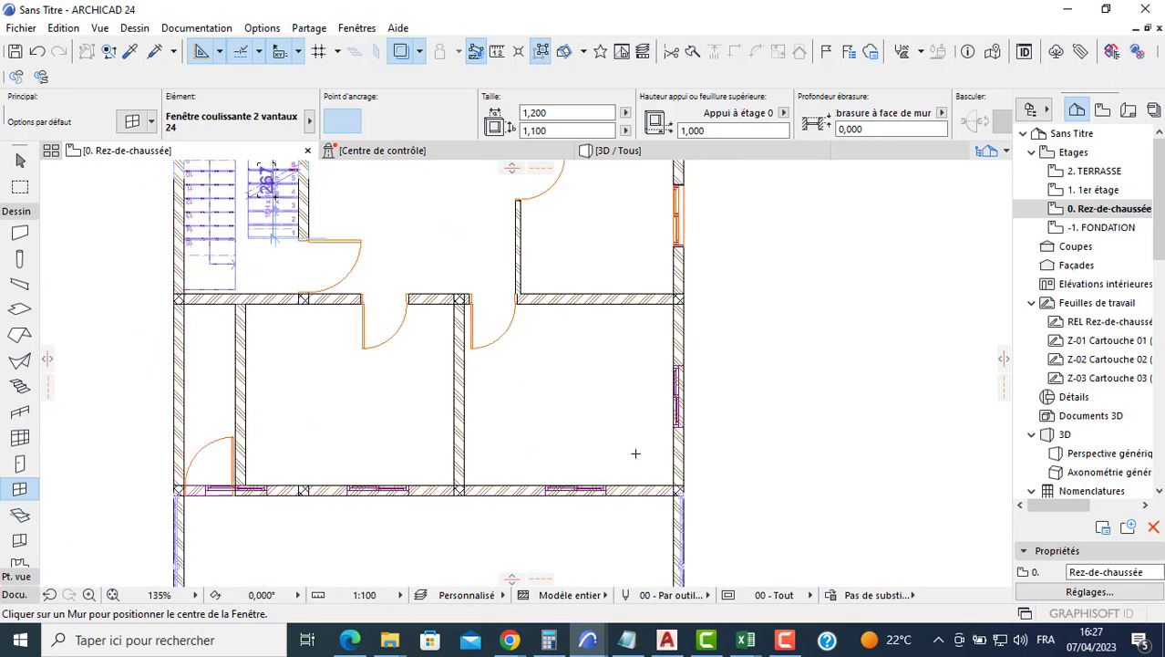
pyautogui.click(661, 396)
pyautogui.click(598, 424)
pyautogui.click(575, 489)
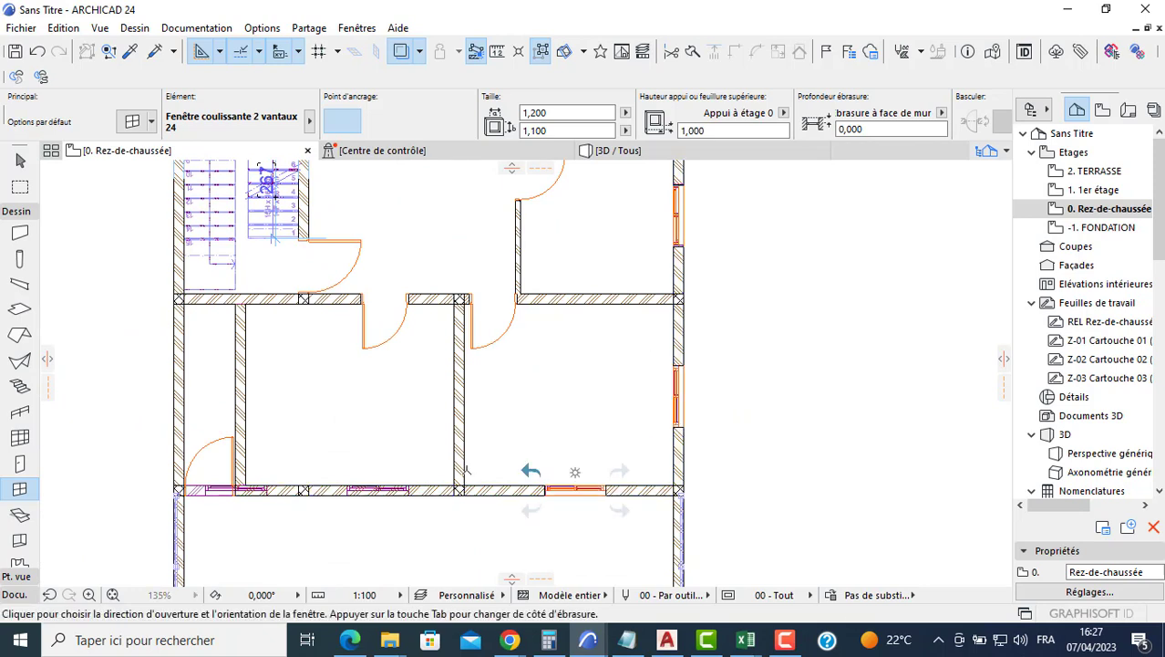
pyautogui.click(465, 470)
pyautogui.click(378, 471)
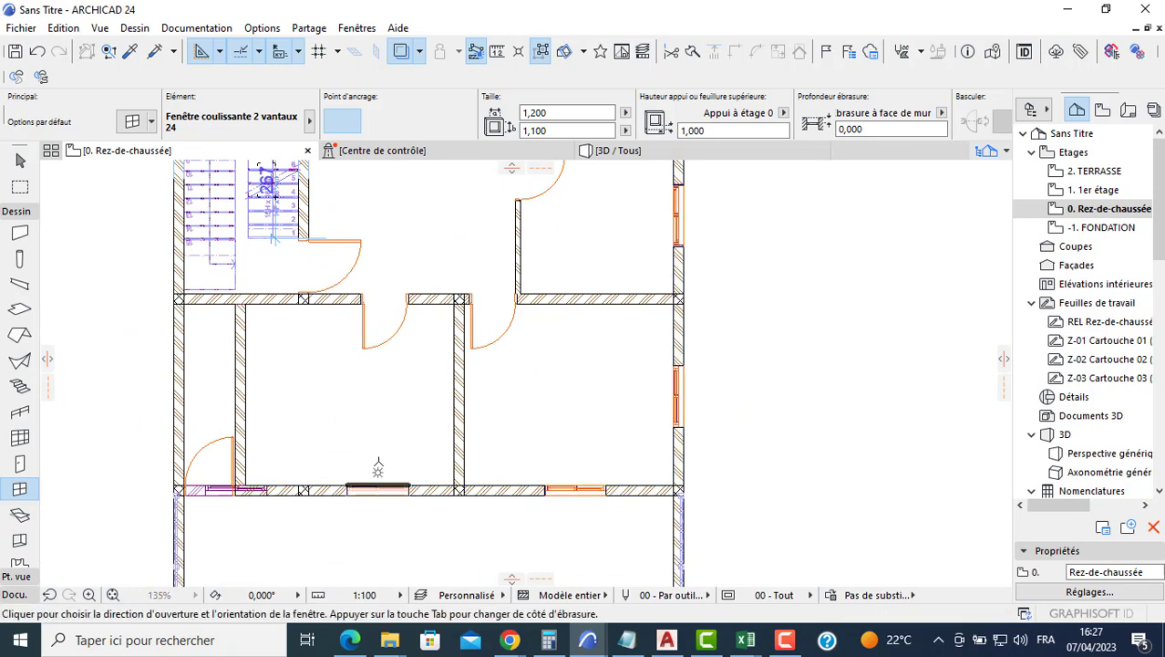
pyautogui.click(249, 478)
pyautogui.press('Escape')
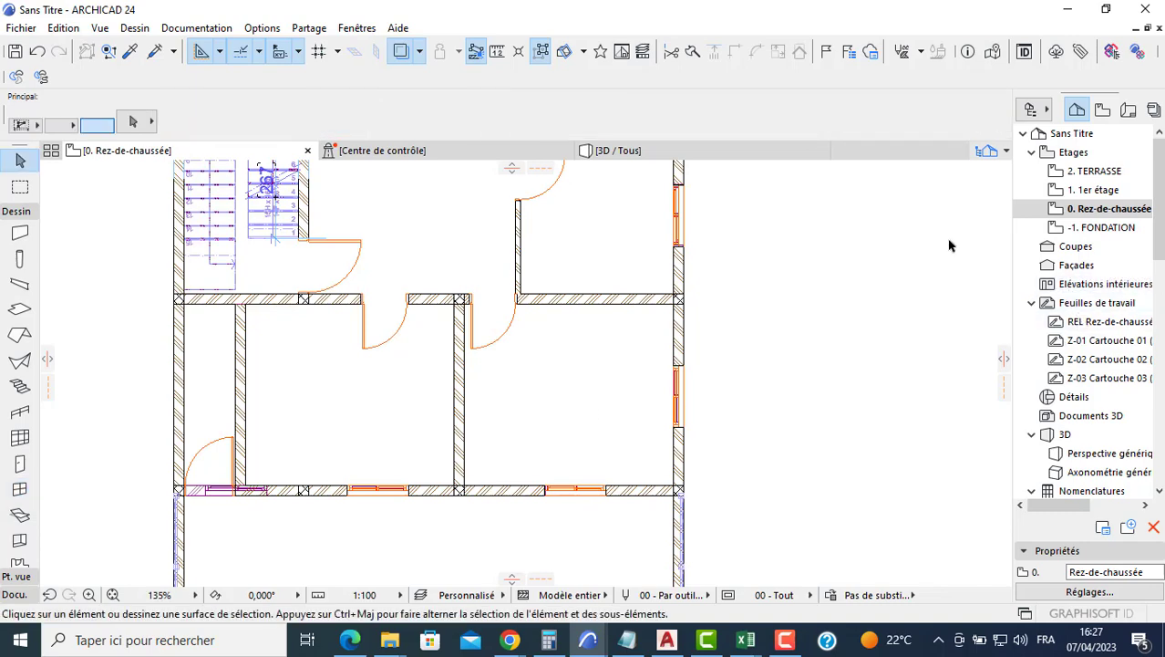
# Examine the windows of both floors and the gap between the storeys in the 3D view.
pyautogui.click(627, 150)
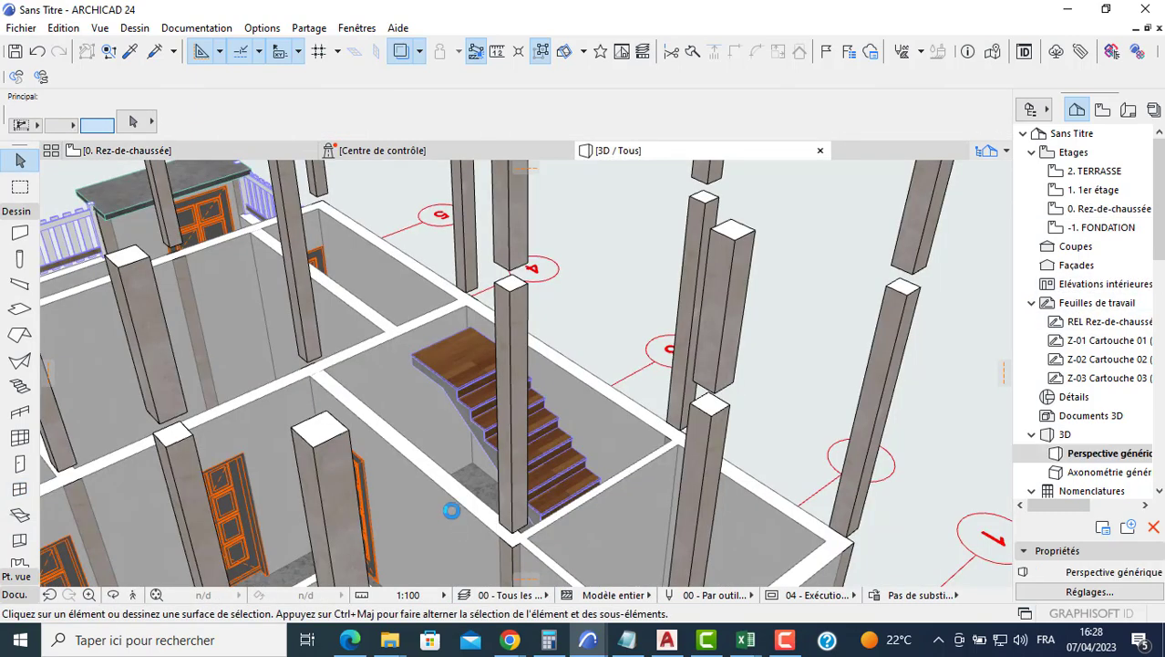
pyautogui.scroll(-3, 269, 488)
pyautogui.moveTo(253, 478); pyautogui.dragTo(457, 407, button='middle')
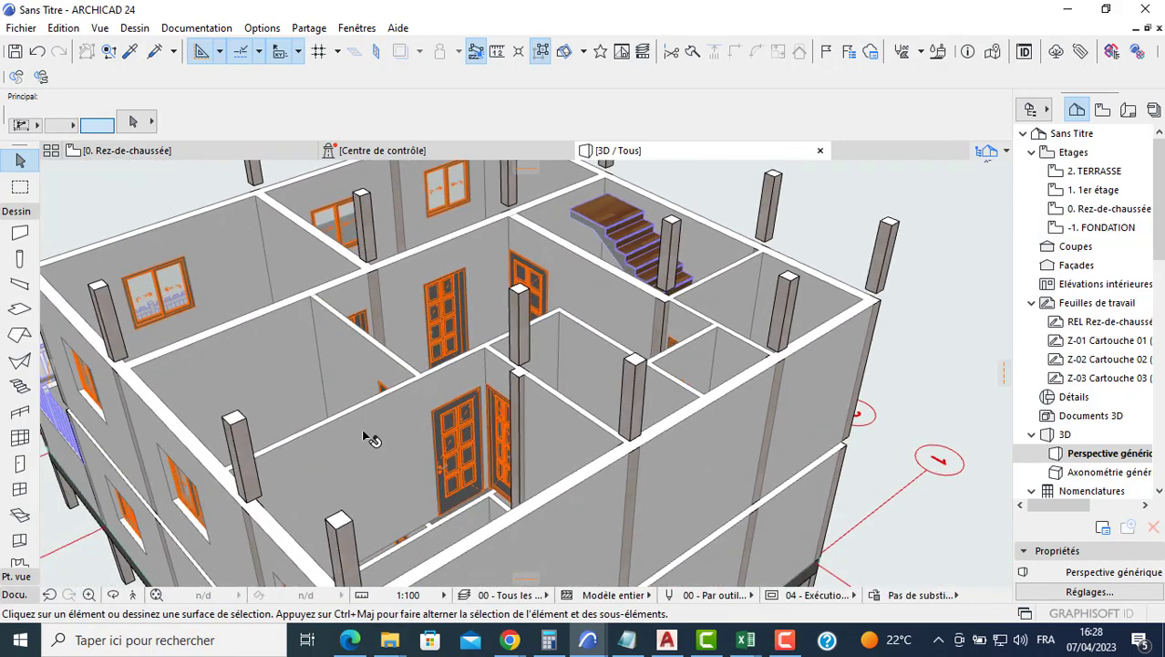
pyautogui.keyDown('shift'); pyautogui.moveTo(363, 431); pyautogui.dragTo(577, 439, button='middle'); pyautogui.keyUp('shift')
pyautogui.scroll(-2, 436, 447)
pyautogui.moveTo(436, 447); pyautogui.dragTo(537, 270, button='middle')
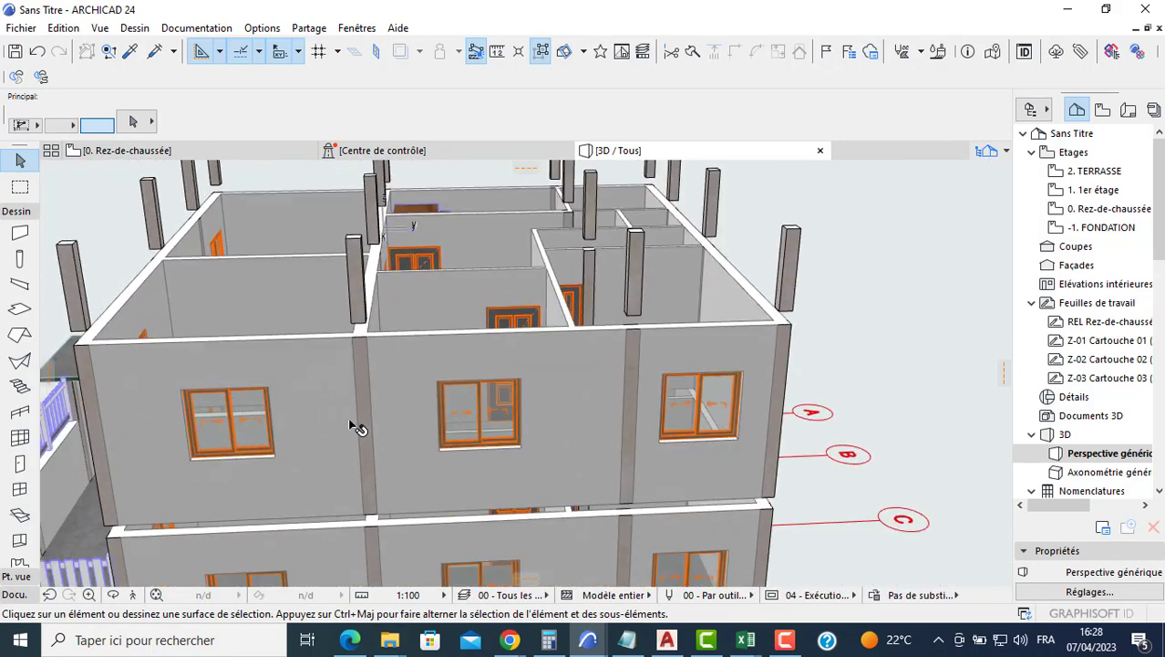
pyautogui.keyDown('shift'); pyautogui.moveTo(349, 419); pyautogui.dragTo(490, 462, button='middle'); pyautogui.keyUp('shift')
pyautogui.moveTo(239, 573); pyautogui.dragTo(323, 419, button='middle')
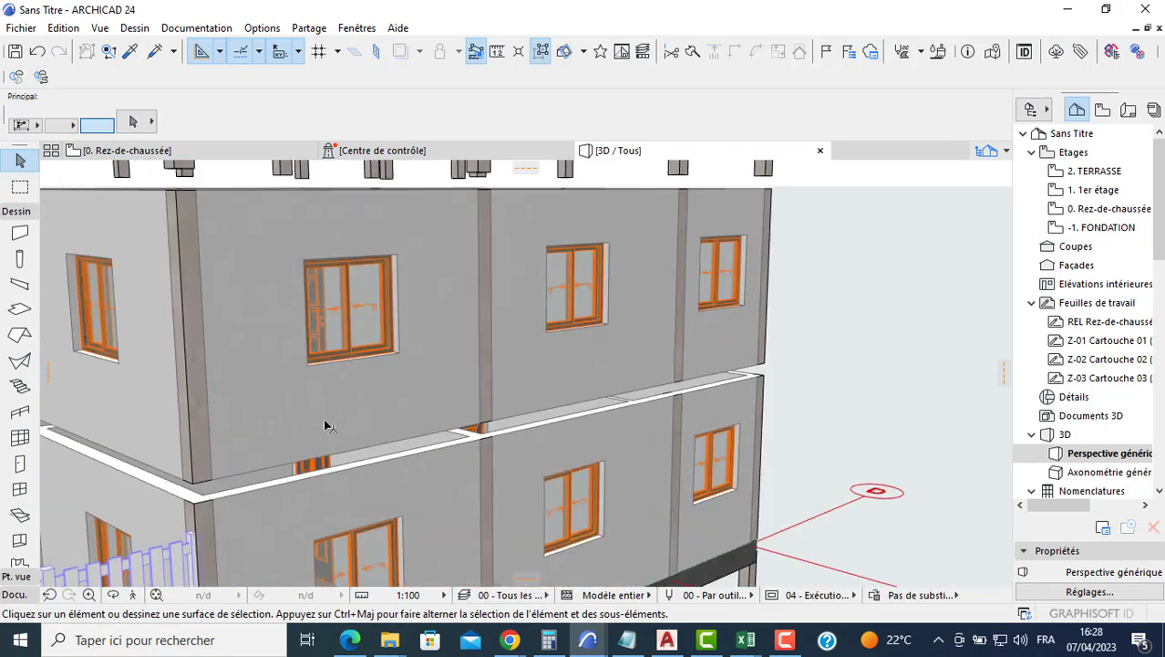
# On the first-floor plan, set the default slab to a thickness of 0.200 and an offset of 0.000 from the storey.
pyautogui.doubleClick(1104, 209)
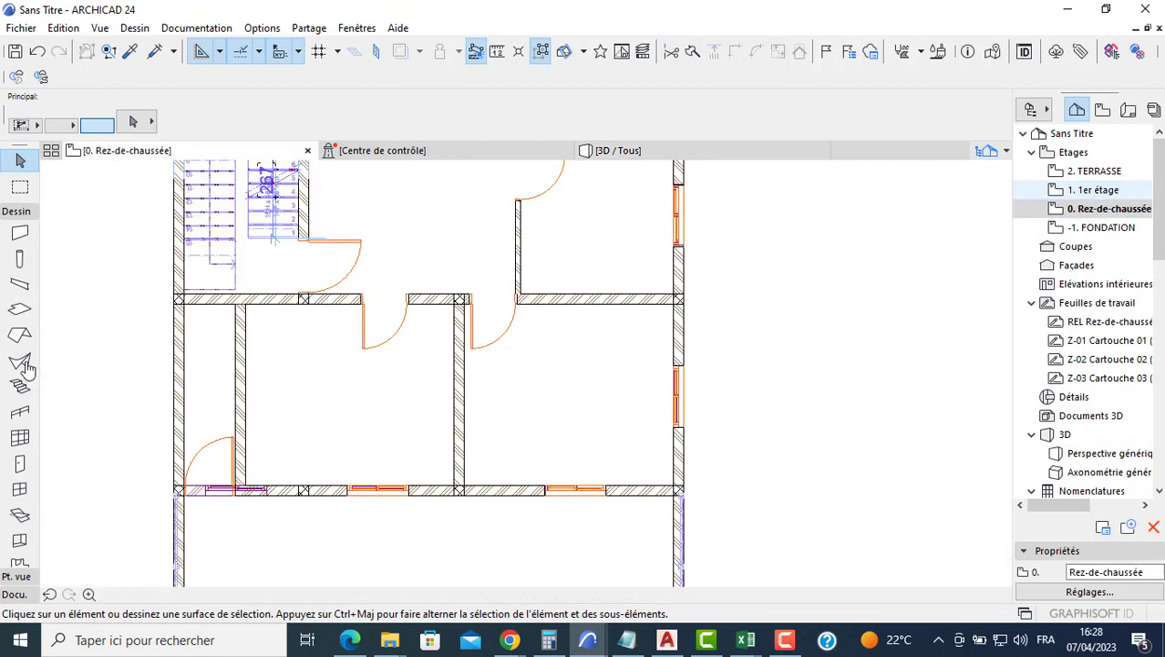
pyautogui.click(20, 309)
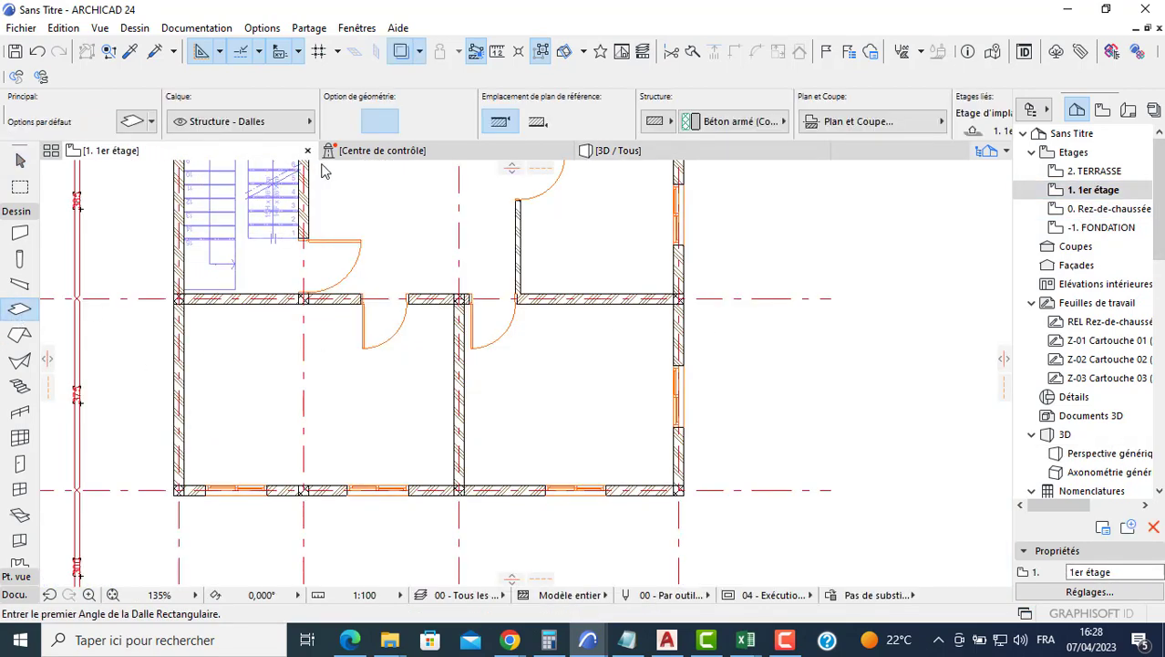
pyautogui.hotkey('ctrl', 't')
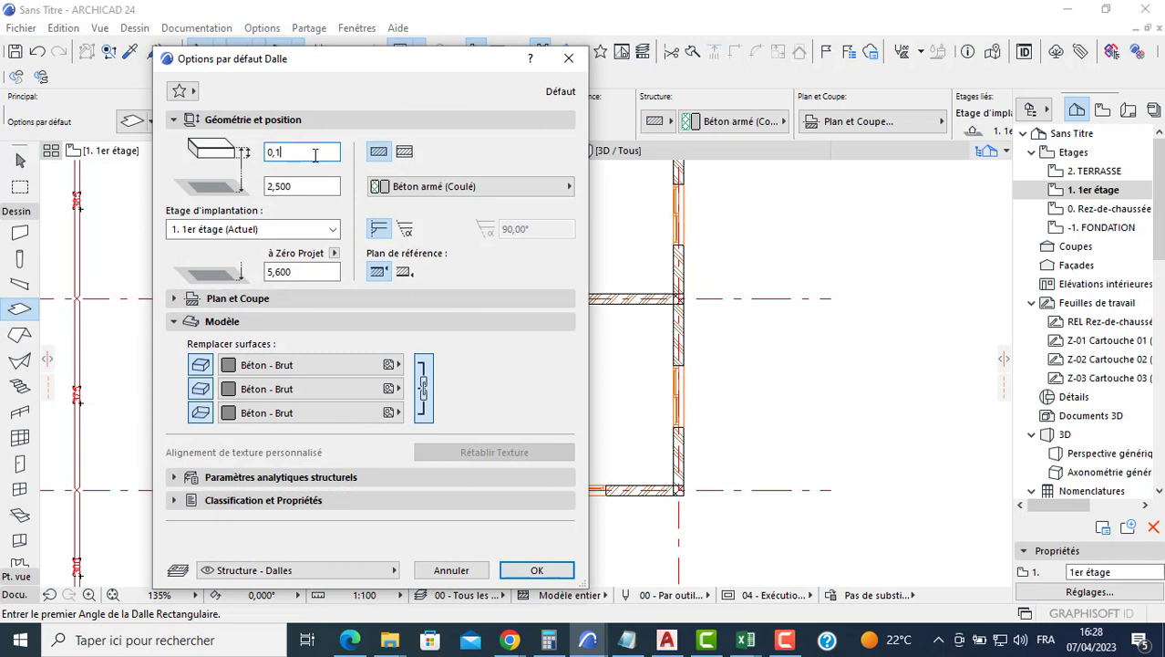
pyautogui.doubleClick(296, 186)
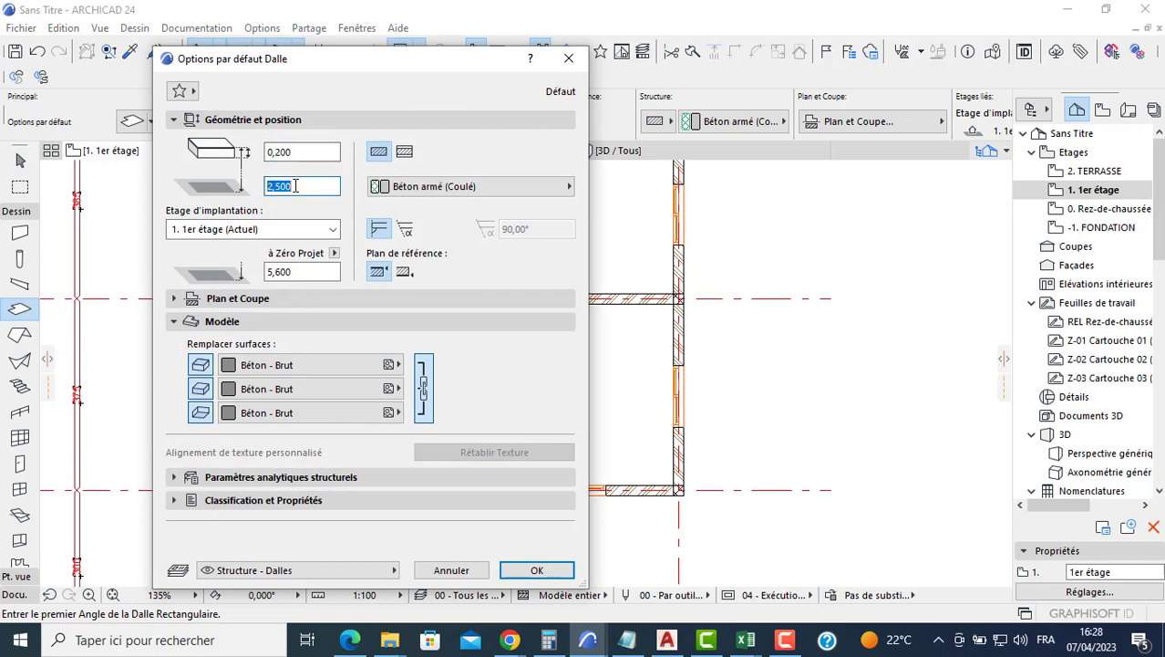
pyautogui.write('0,000')
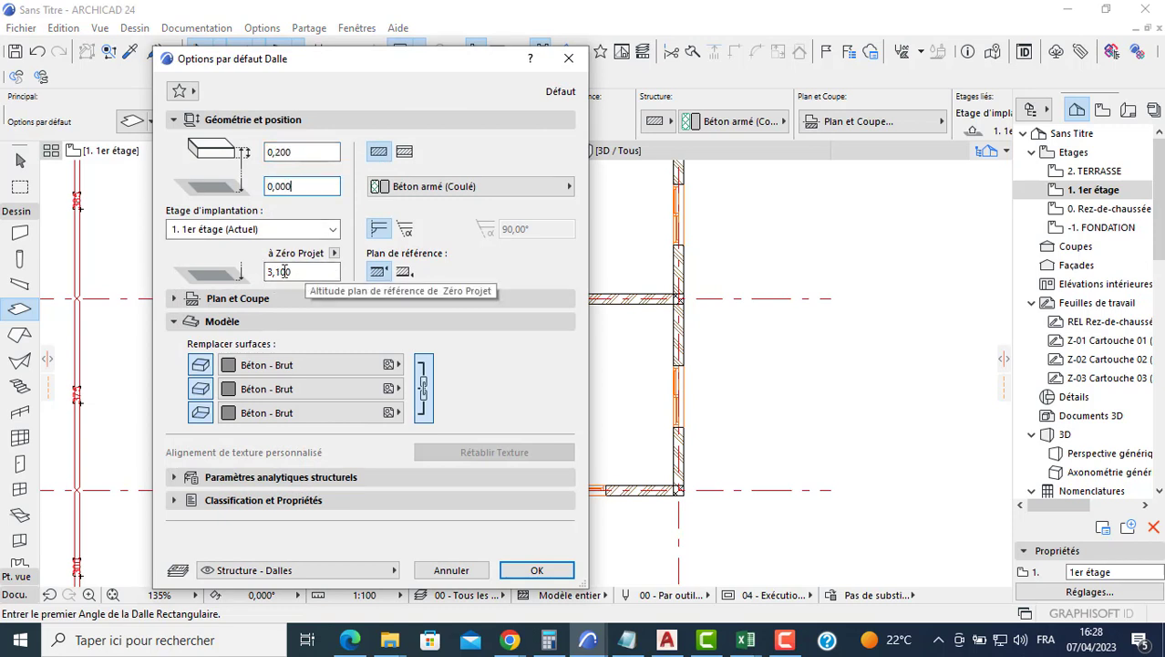
pyautogui.click(536, 570)
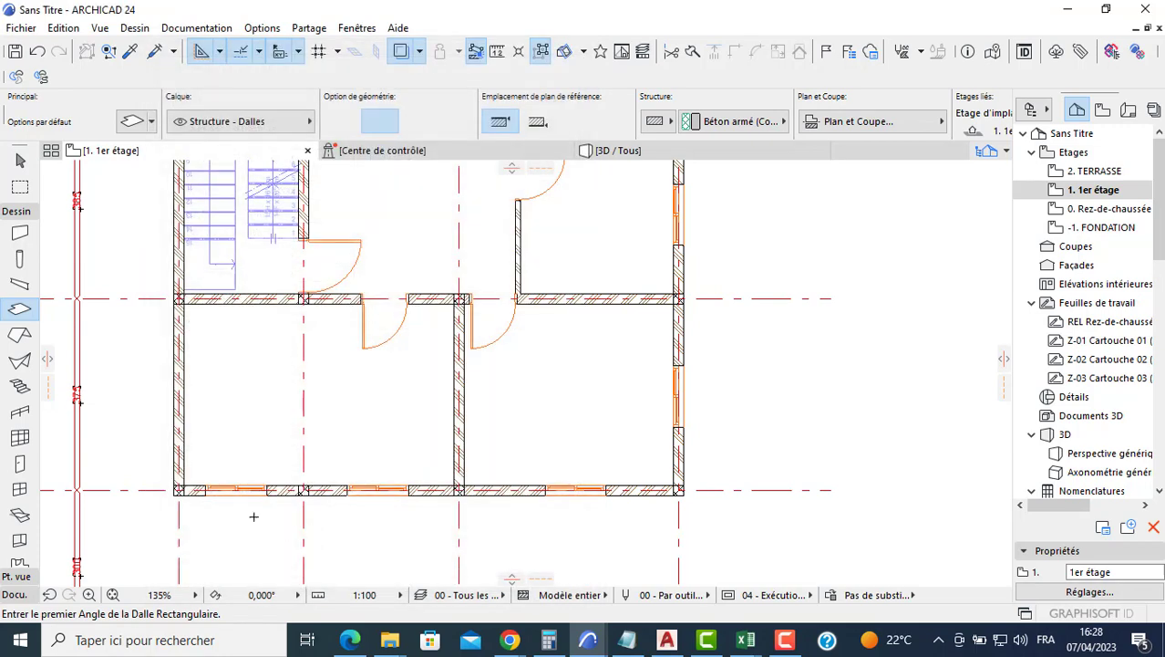
# Draw a 10.000 by 10.000 rectangular slab between the first floor's opposite outer corners, from A4 to D1, and inspect it in 3D.
pyautogui.click(176, 492)
pyautogui.scroll(-3, 351, 388)
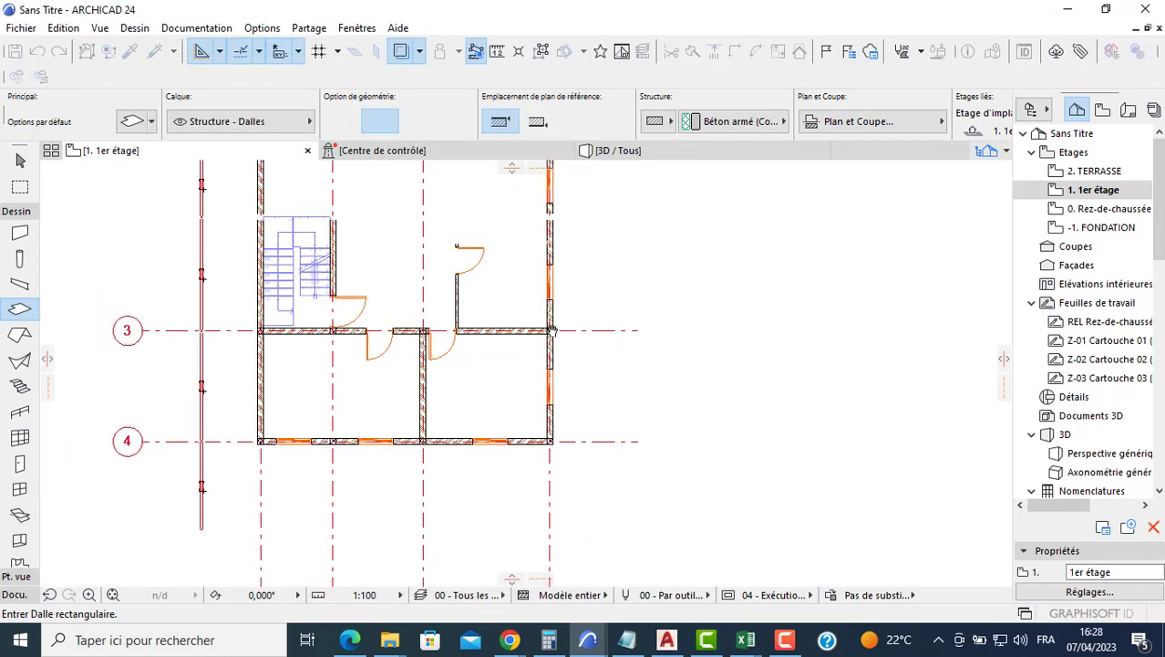
pyautogui.scroll(3, 588, 310)
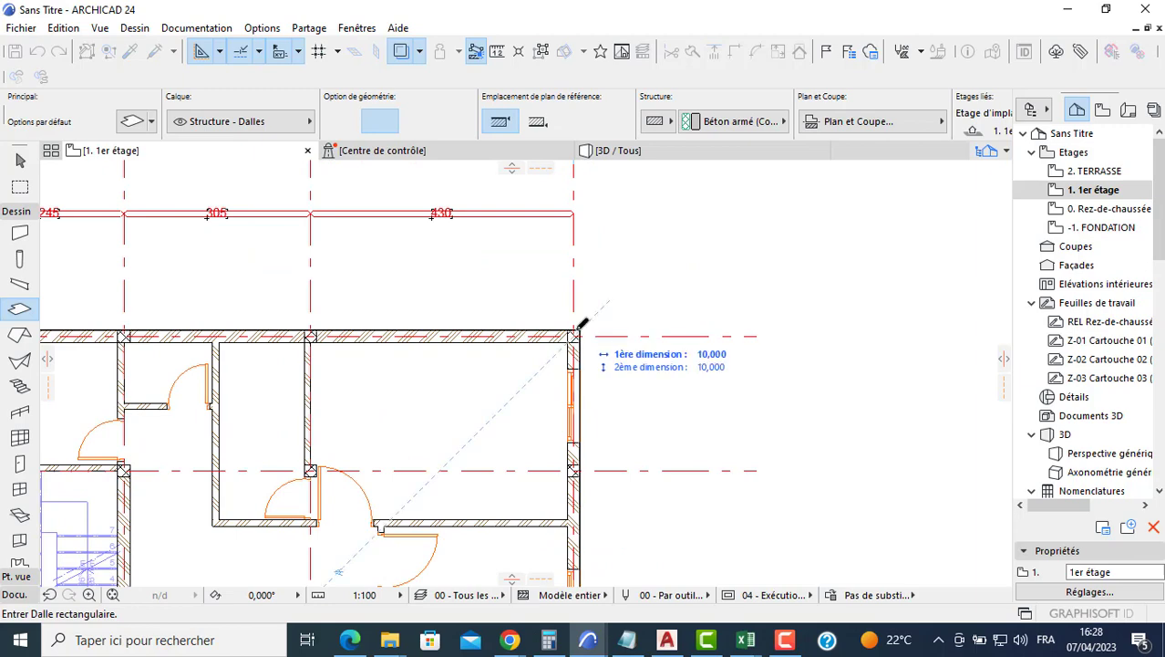
pyautogui.click(575, 333)
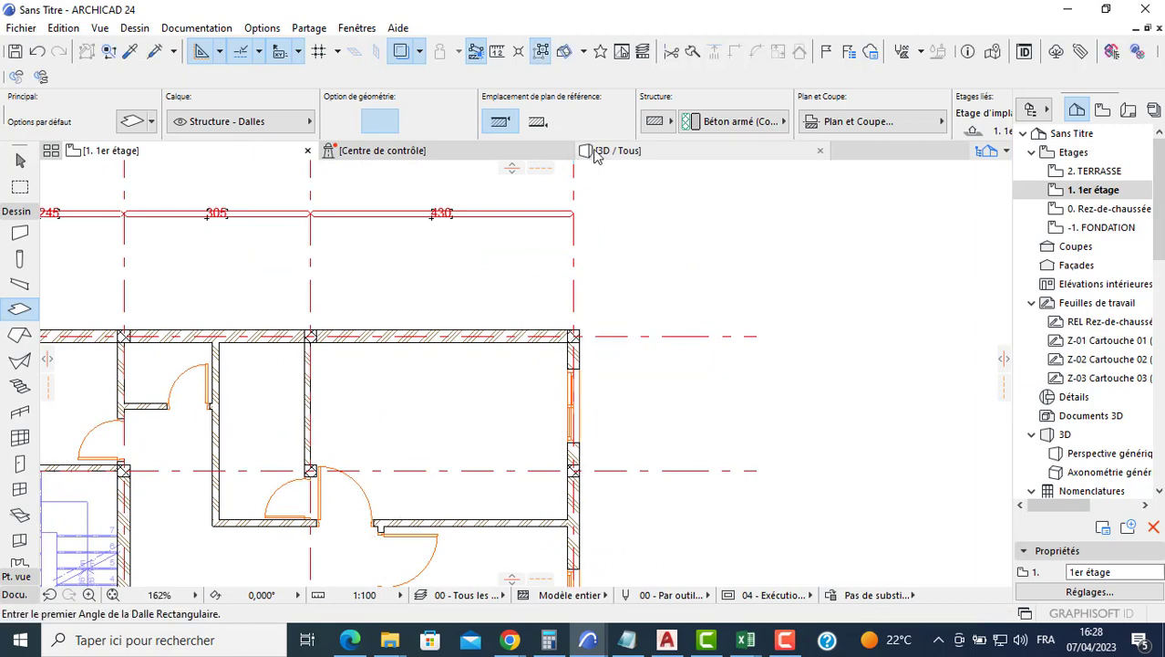
pyautogui.click(593, 153)
pyautogui.scroll(-10, 538, 495)
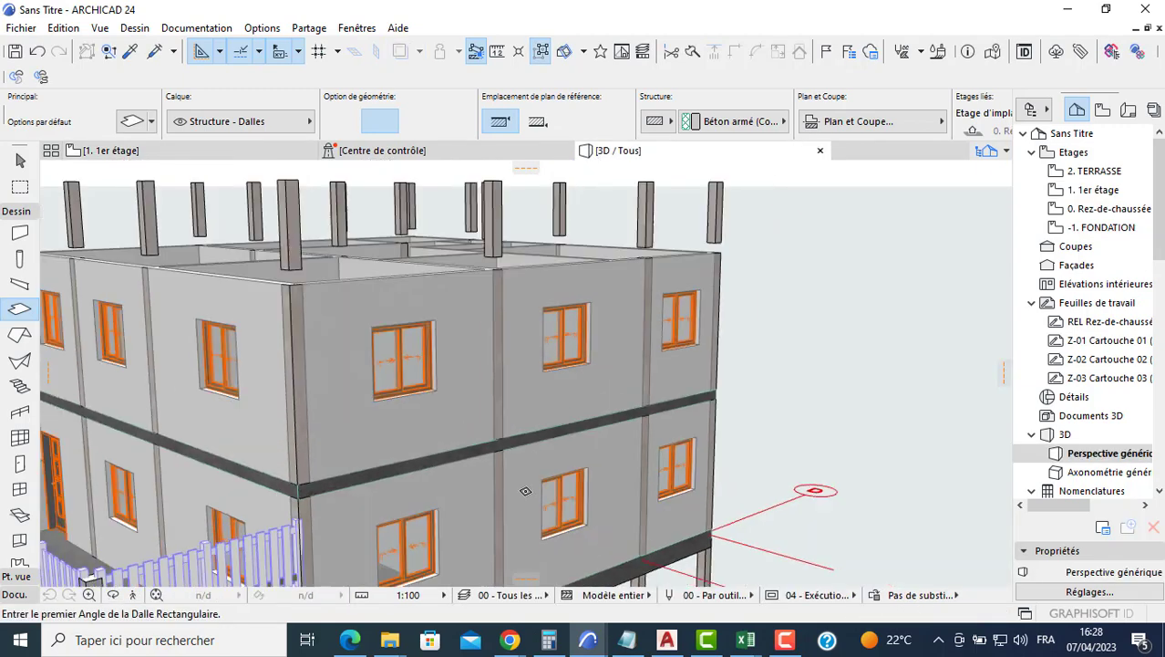
pyautogui.keyDown('shift'); pyautogui.moveTo(411, 403); pyautogui.dragTo(504, 425, button='middle'); pyautogui.keyUp('shift')
pyautogui.scroll(4, 549, 384)
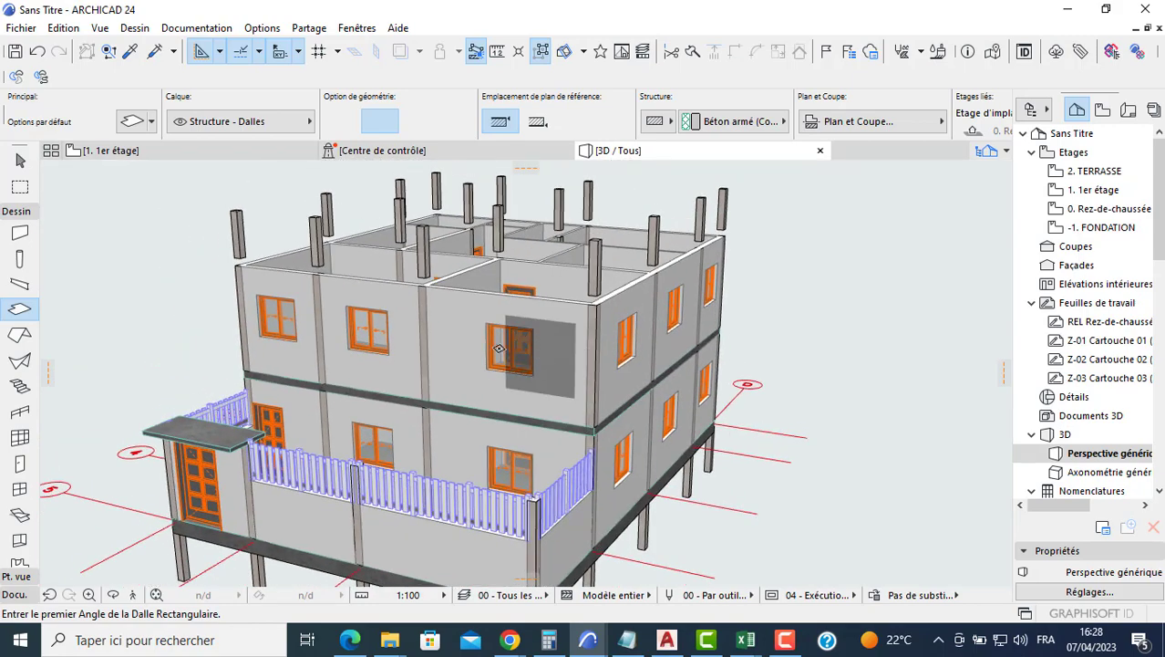
# Draw a 10.000 by 10.000 rectangular slab on the TERRASSE storey, from the outer corner of column A1 to that of column D4.
pyautogui.doubleClick(1084, 186)
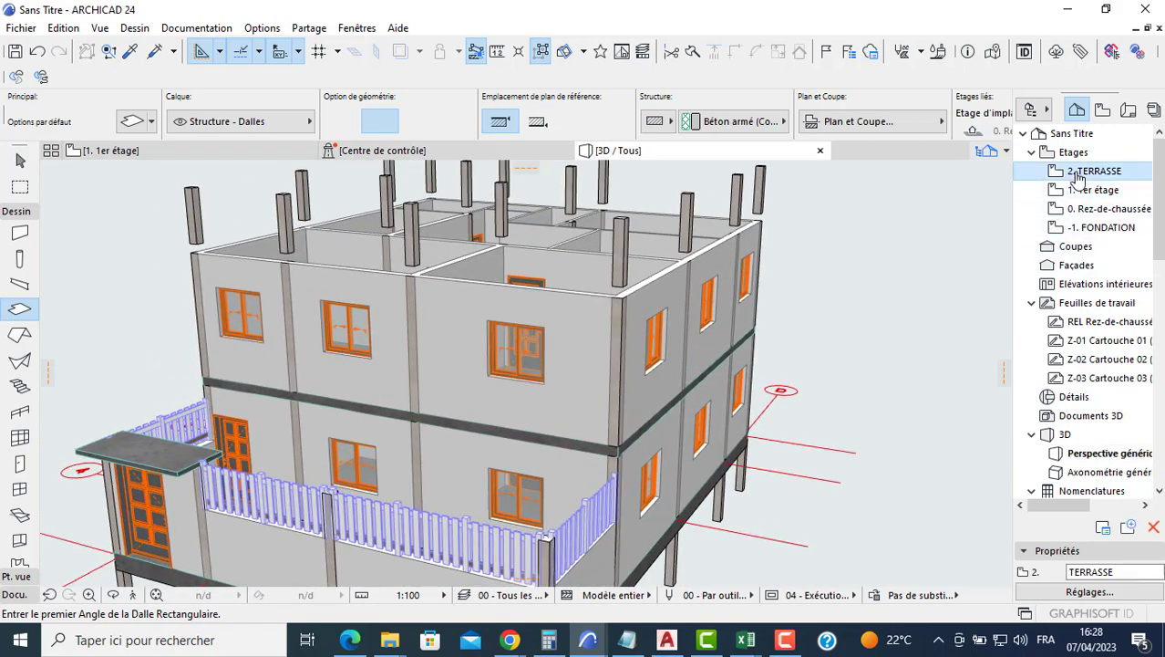
pyautogui.scroll(-3, 281, 368)
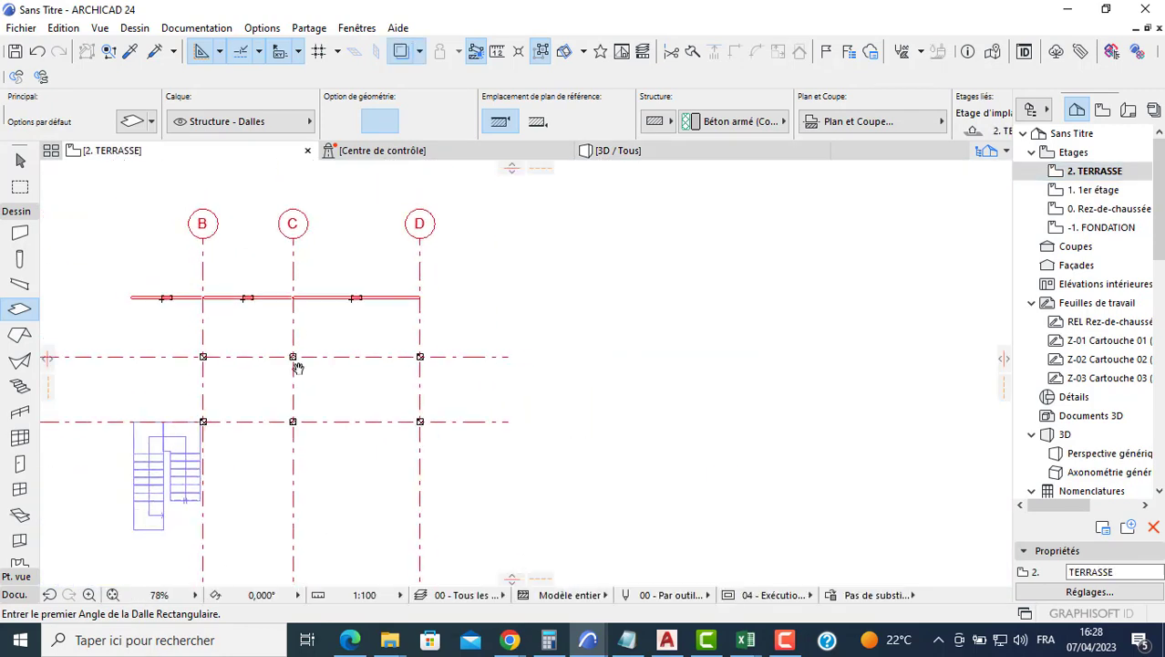
pyautogui.moveTo(297, 367); pyautogui.dragTo(442, 276, button='middle')
pyautogui.scroll(3, 394, 282)
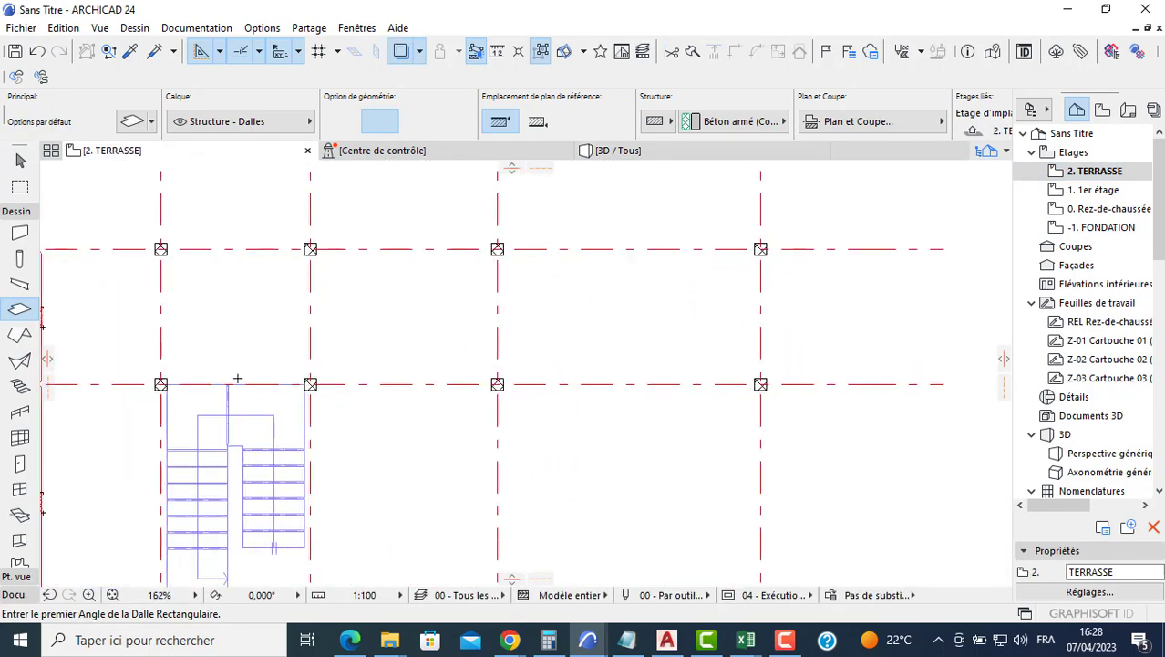
pyautogui.press('Escape')
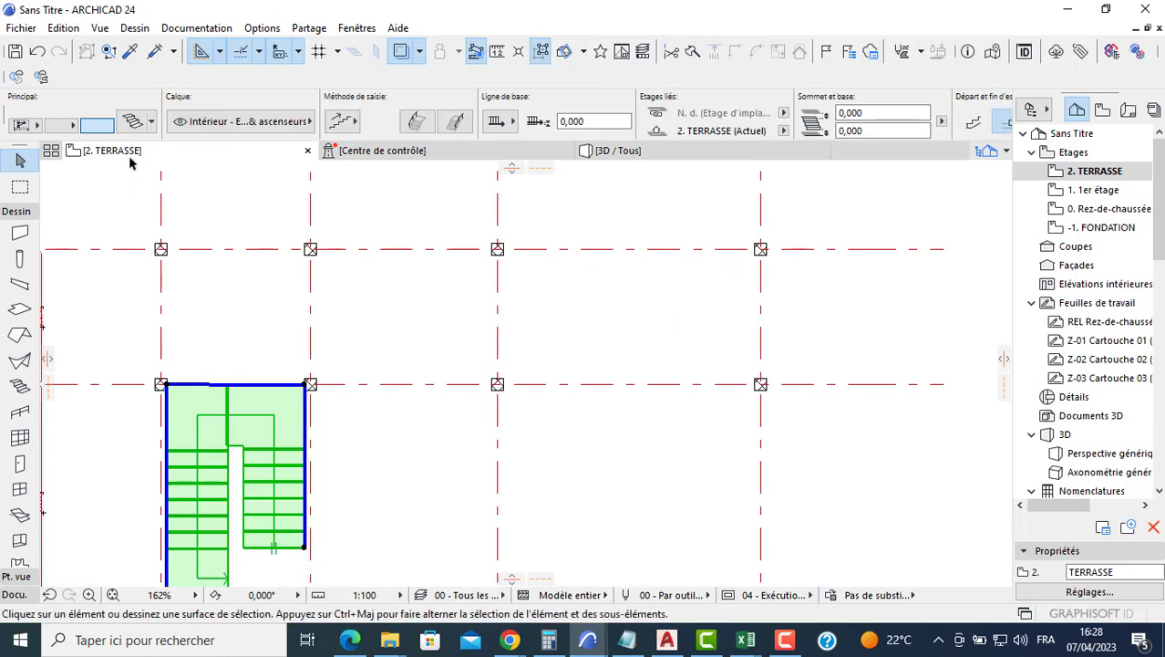
pyautogui.click(19, 310)
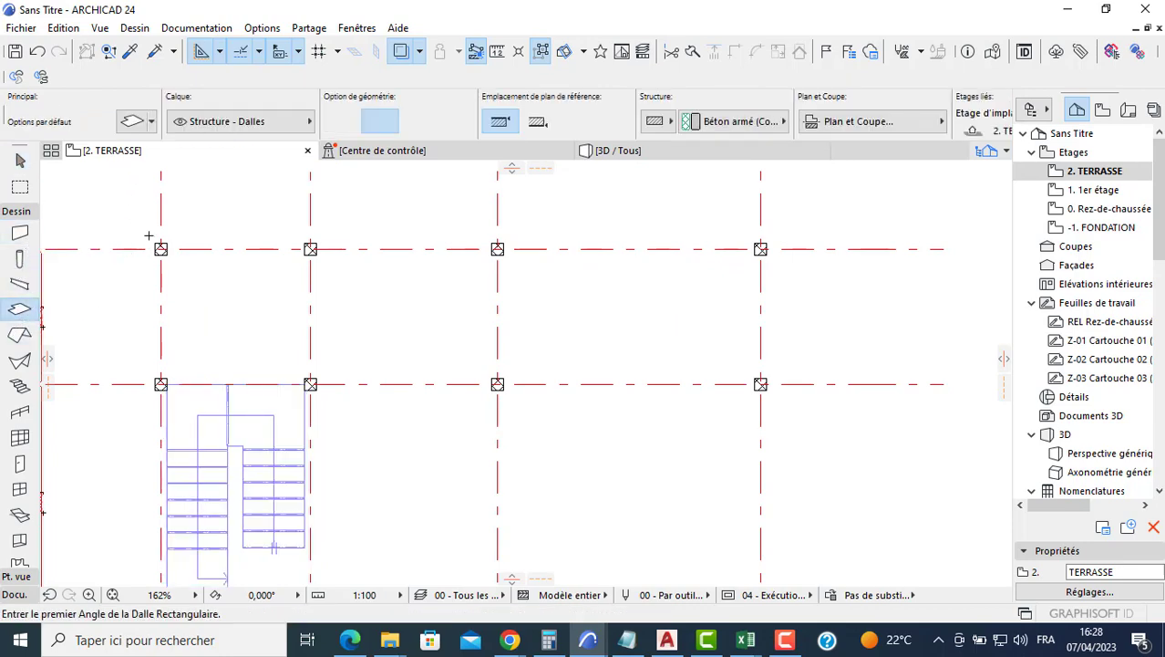
pyautogui.click(155, 243)
pyautogui.scroll(-3, 282, 370)
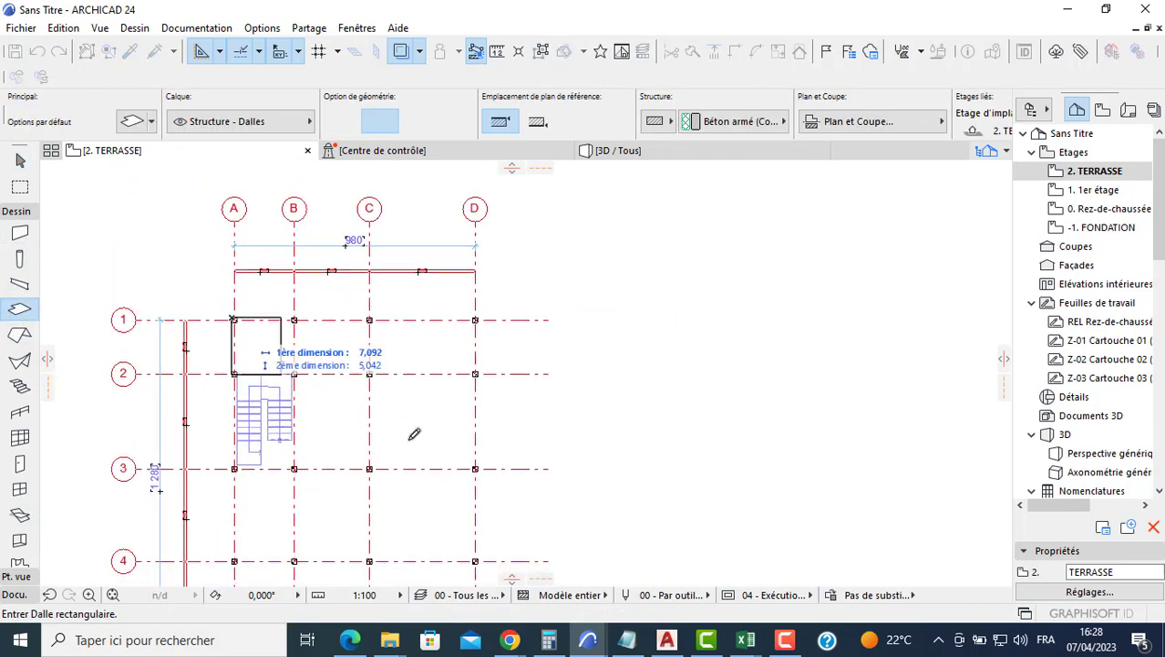
pyautogui.moveTo(446, 545); pyautogui.dragTo(450, 503, button='middle')
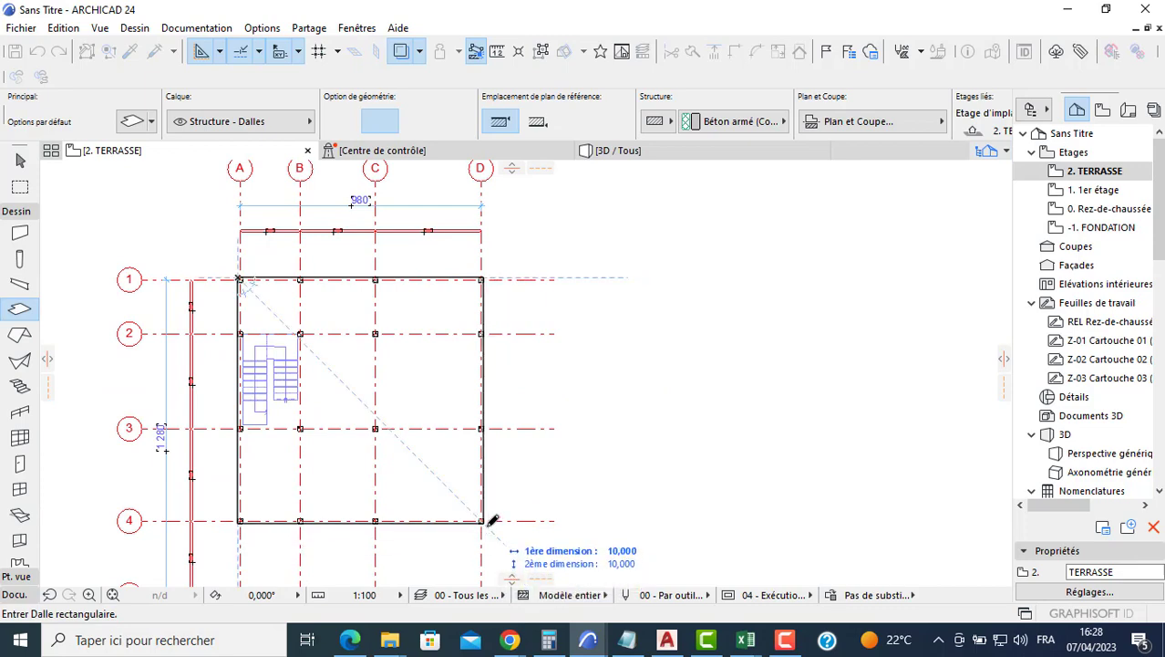
pyautogui.click(482, 520)
pyautogui.scroll(3, 415, 473)
pyautogui.press('Escape')
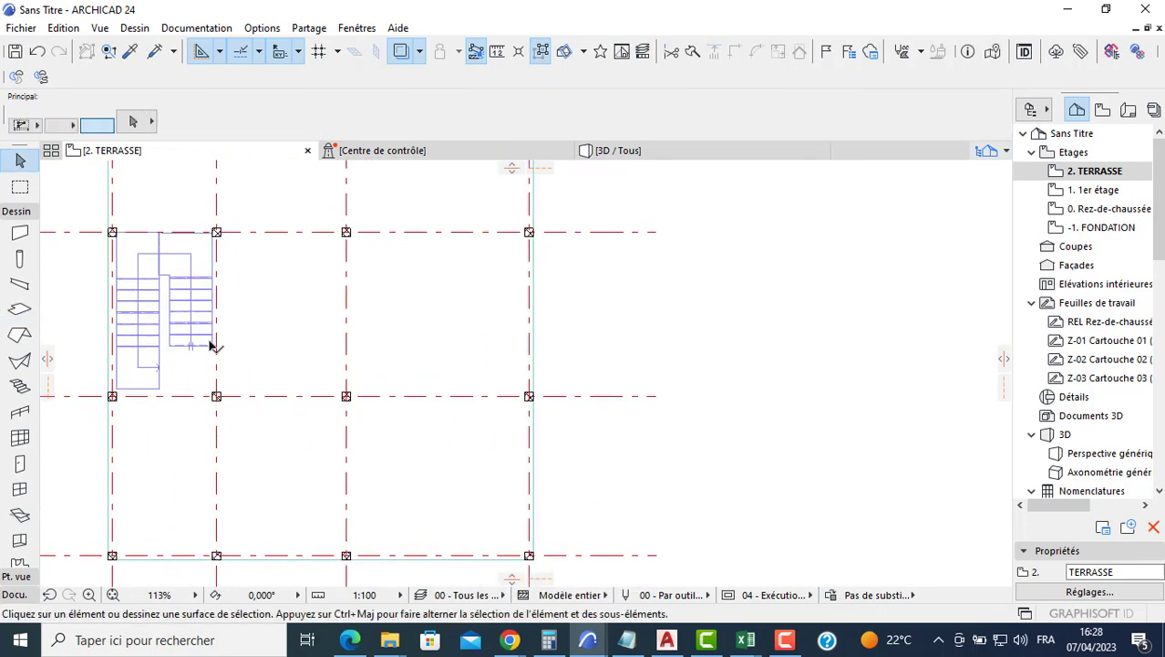
# Cut a rectangular opening about 0.976 by 3.667 in the TERRASSE slab over the stair's longer flight beside axis A.
pyautogui.click(229, 339)
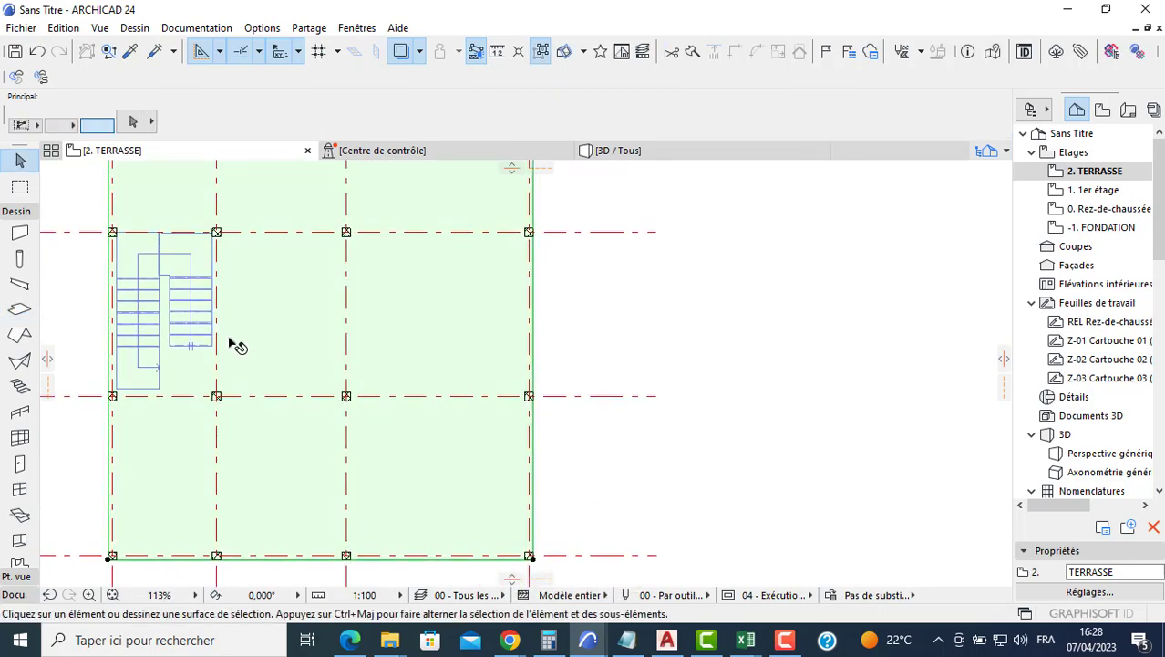
pyautogui.click(110, 556)
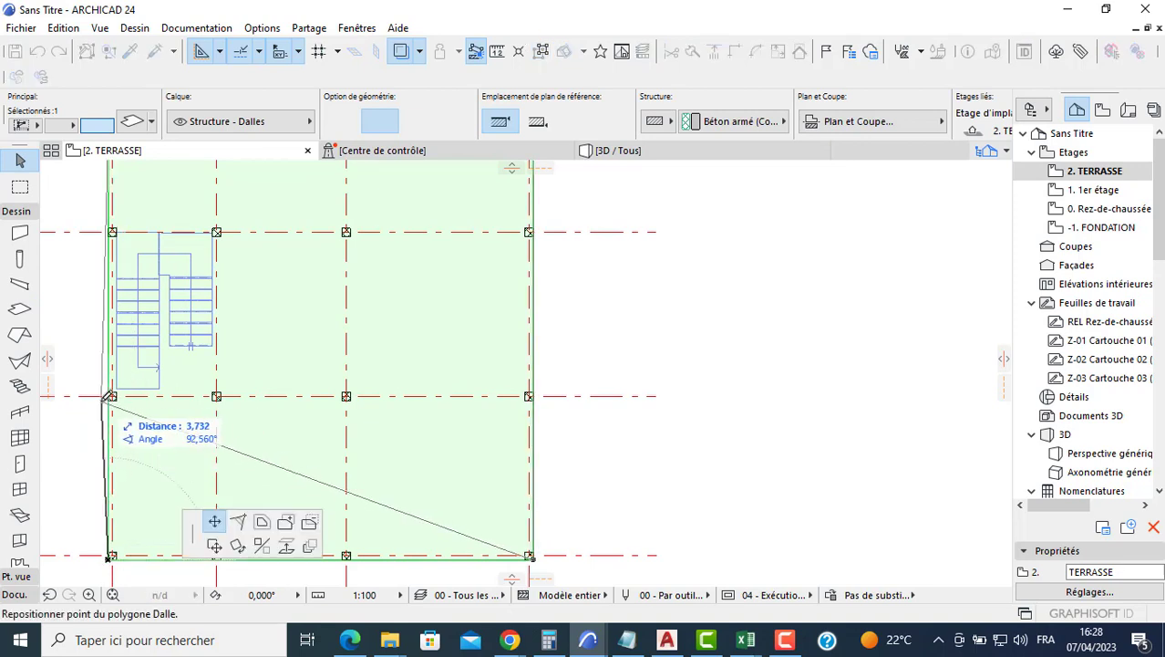
pyautogui.click(309, 522)
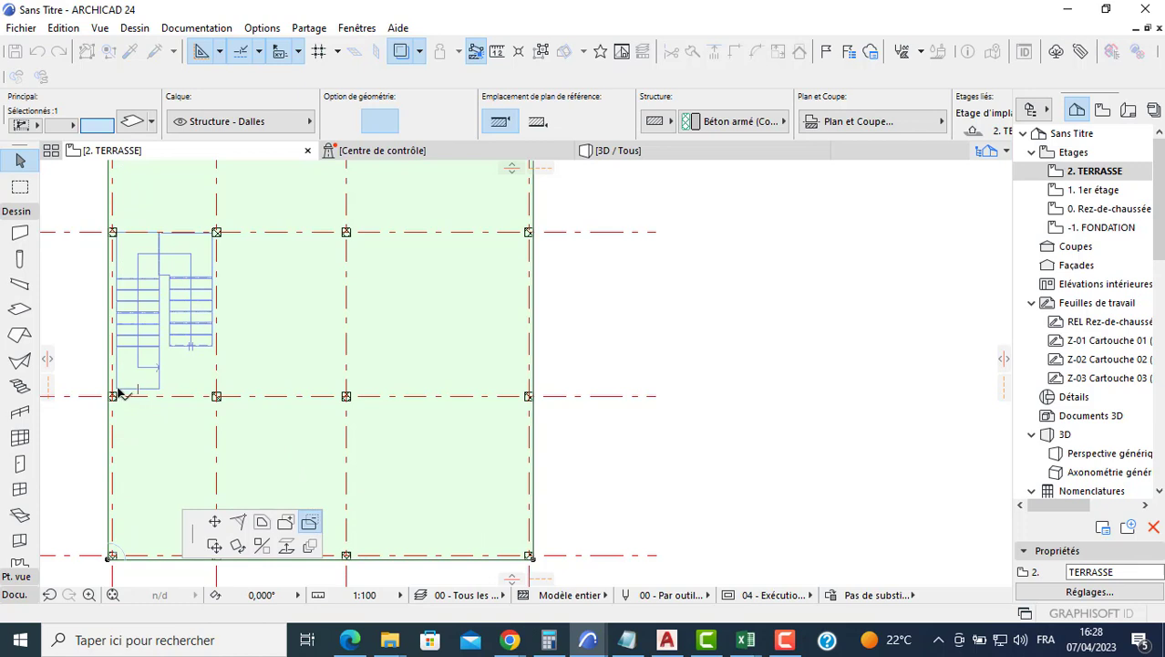
pyautogui.click(114, 390)
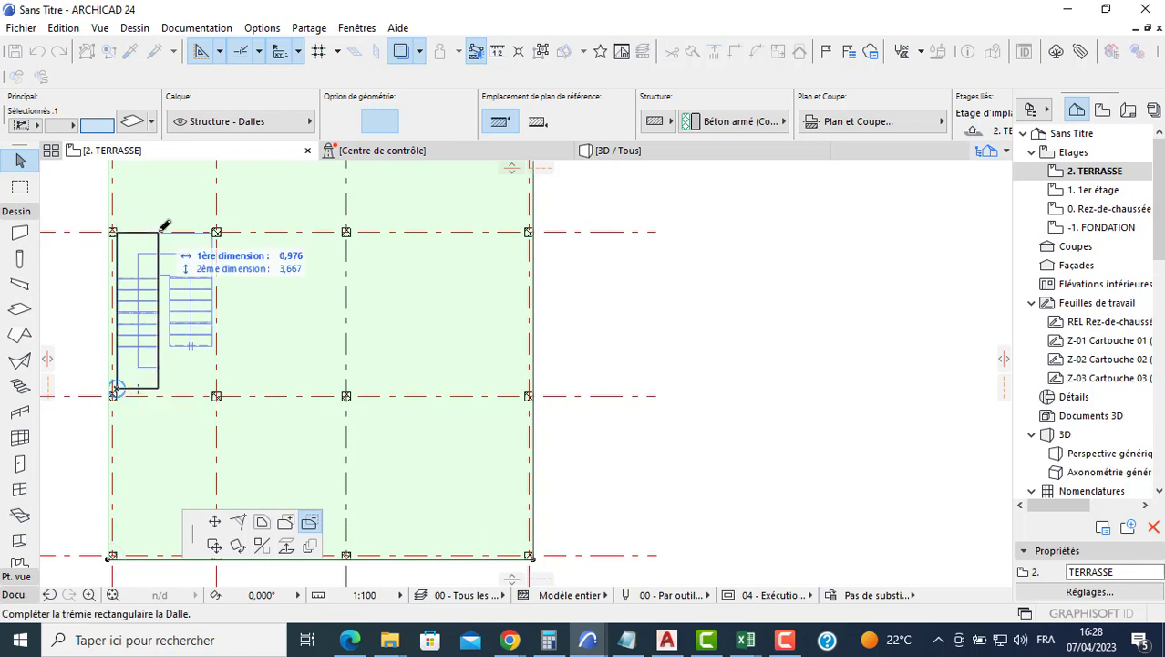
pyautogui.click(160, 231)
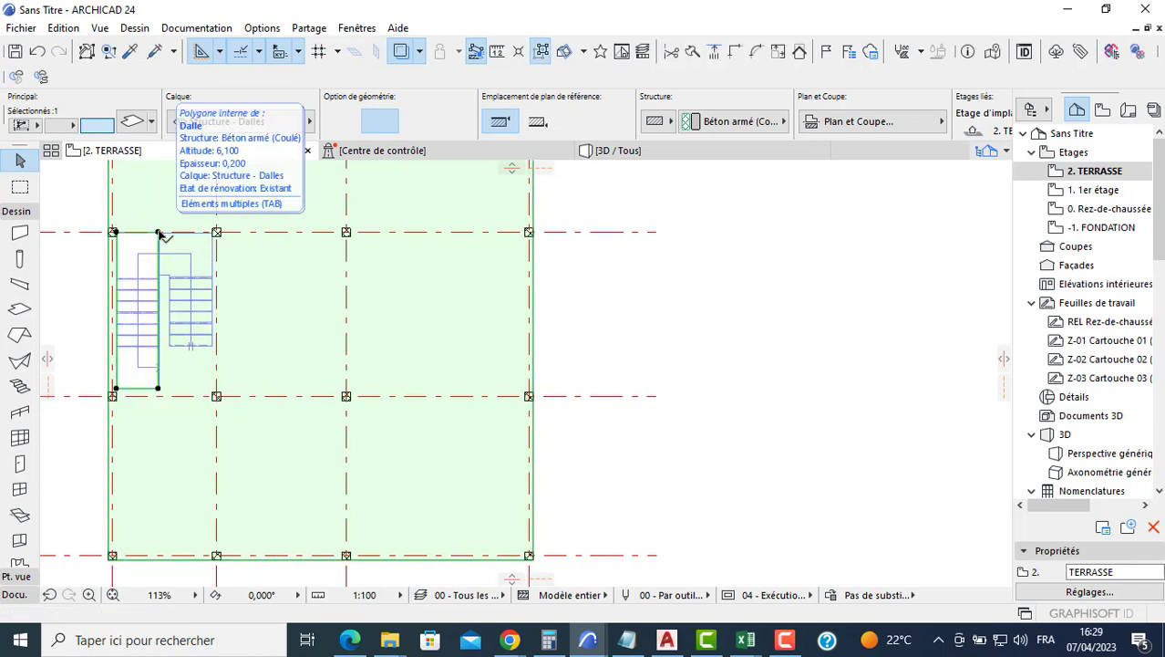
# Extend the slab opening over the stair's second flight, from the top middle of the stair to the flight's lower outer corner.
pyautogui.click(161, 234)
pyautogui.click(161, 234)
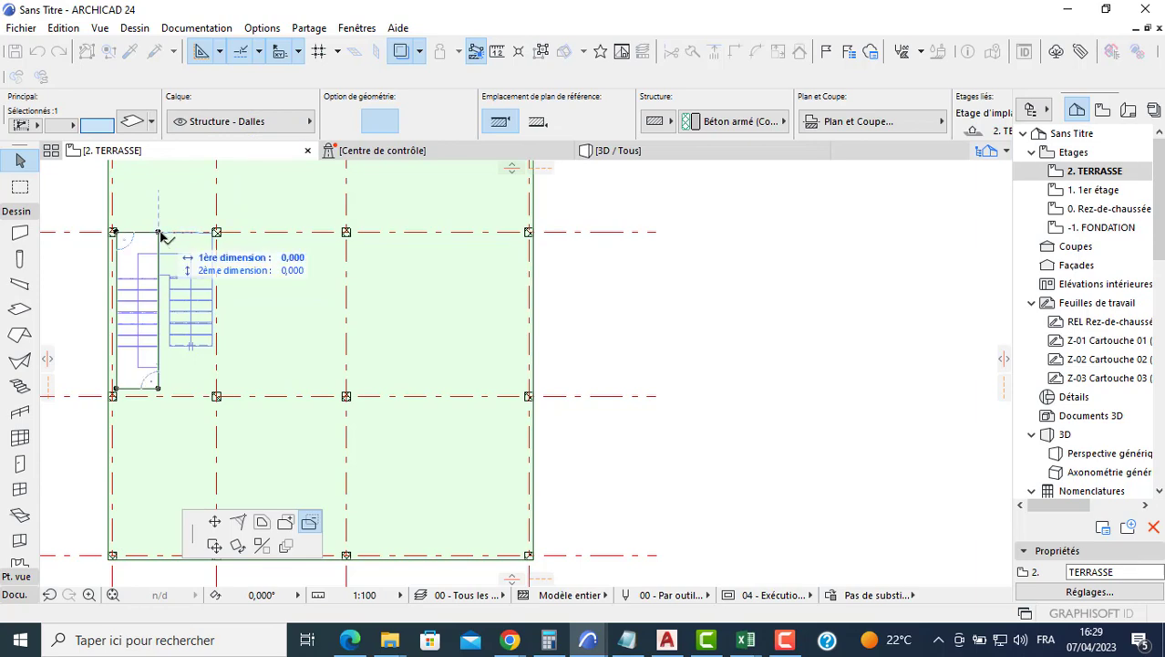
pyautogui.click(219, 341)
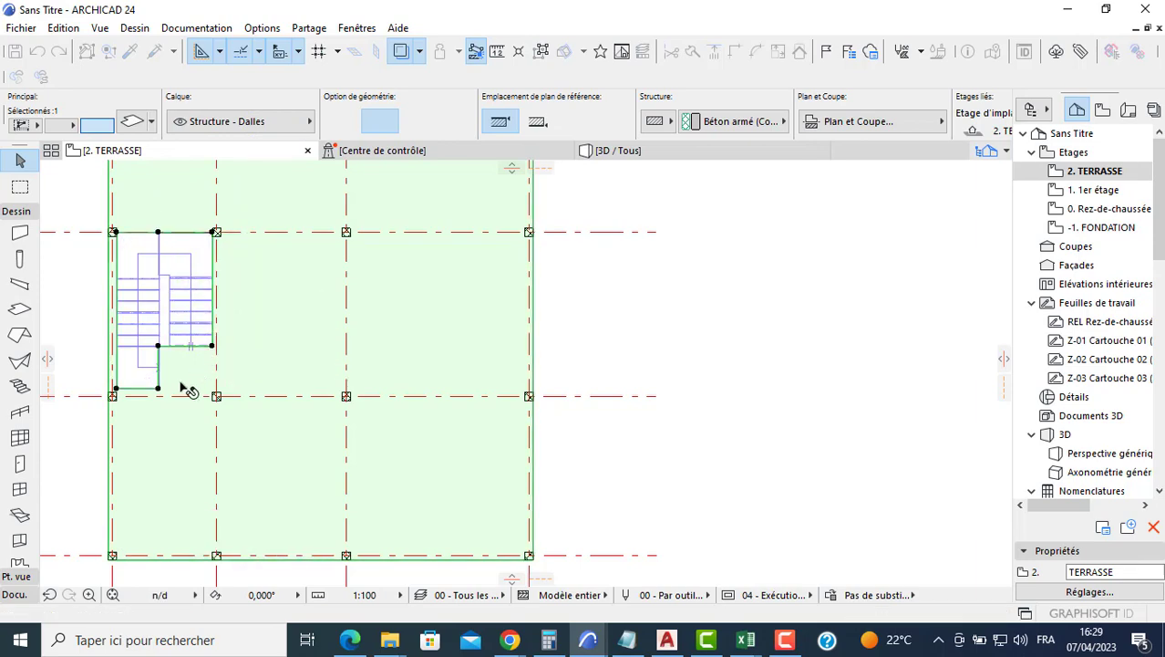
pyautogui.scroll(5, 187, 391)
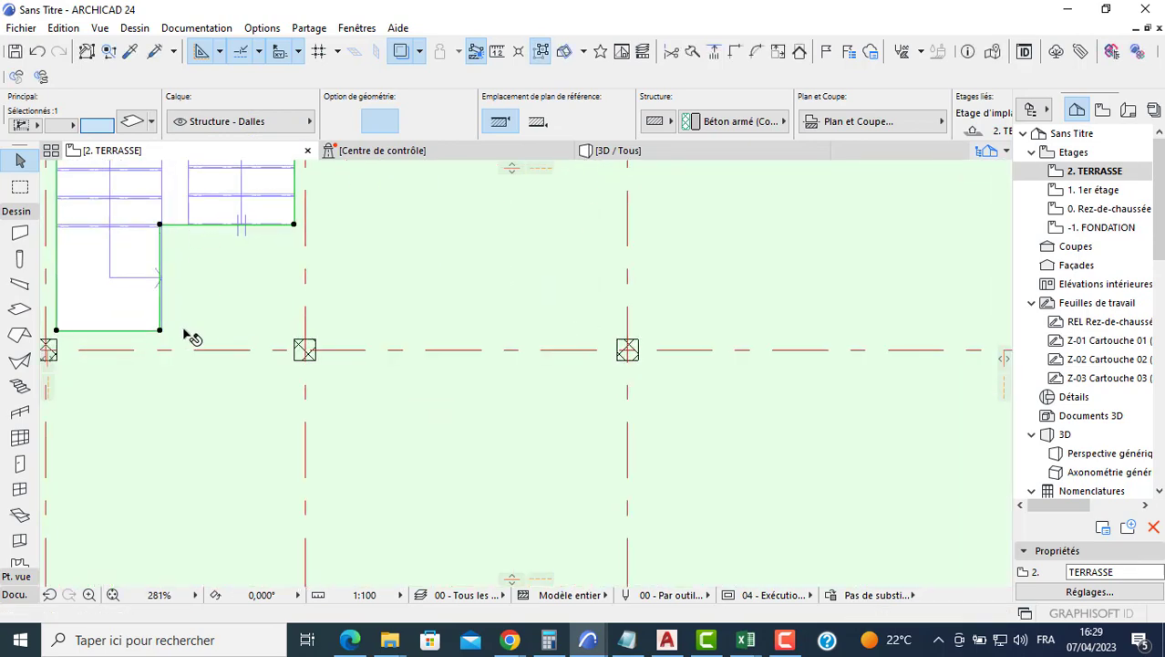
pyautogui.scroll(-5, 248, 324)
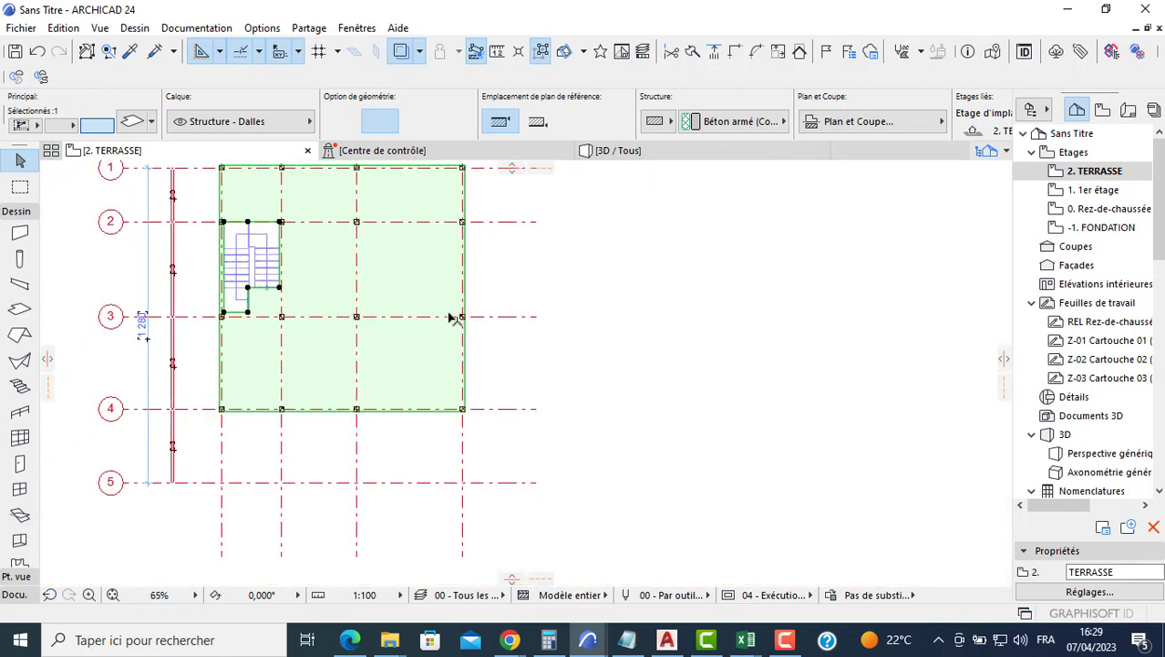
pyautogui.moveTo(487, 306); pyautogui.dragTo(567, 335, button='middle')
pyautogui.click(576, 278)
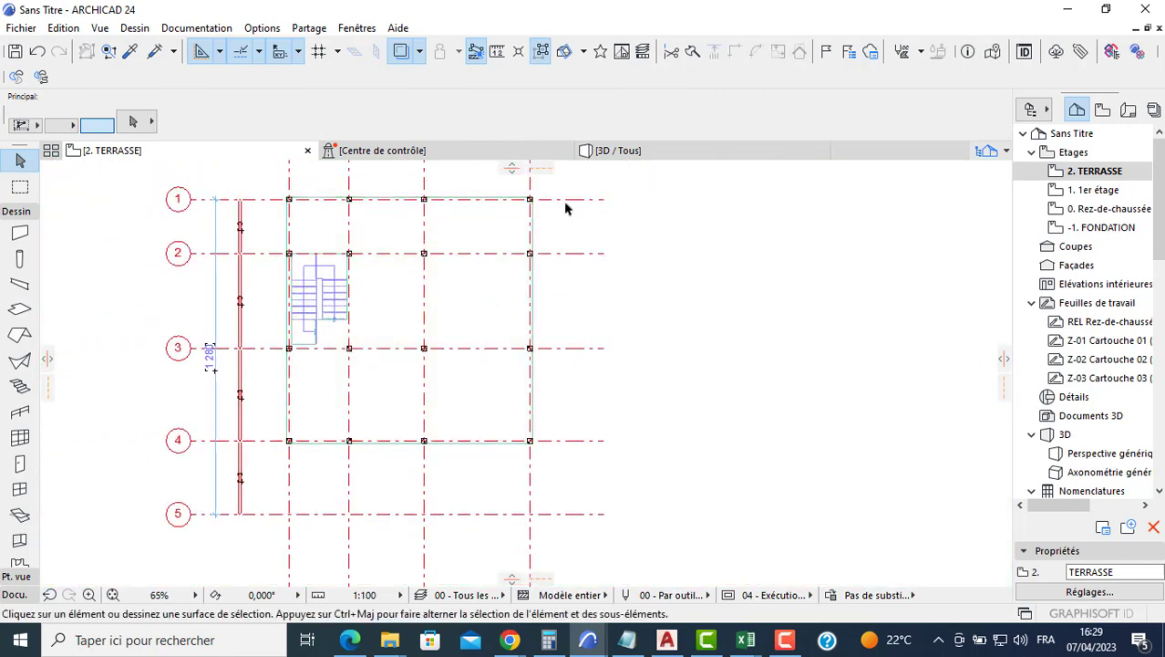
# Set the height of the four columns around the stairwell, A2, B2, A3 and B3, to 2,5.
pyautogui.scroll(5, 294, 253)
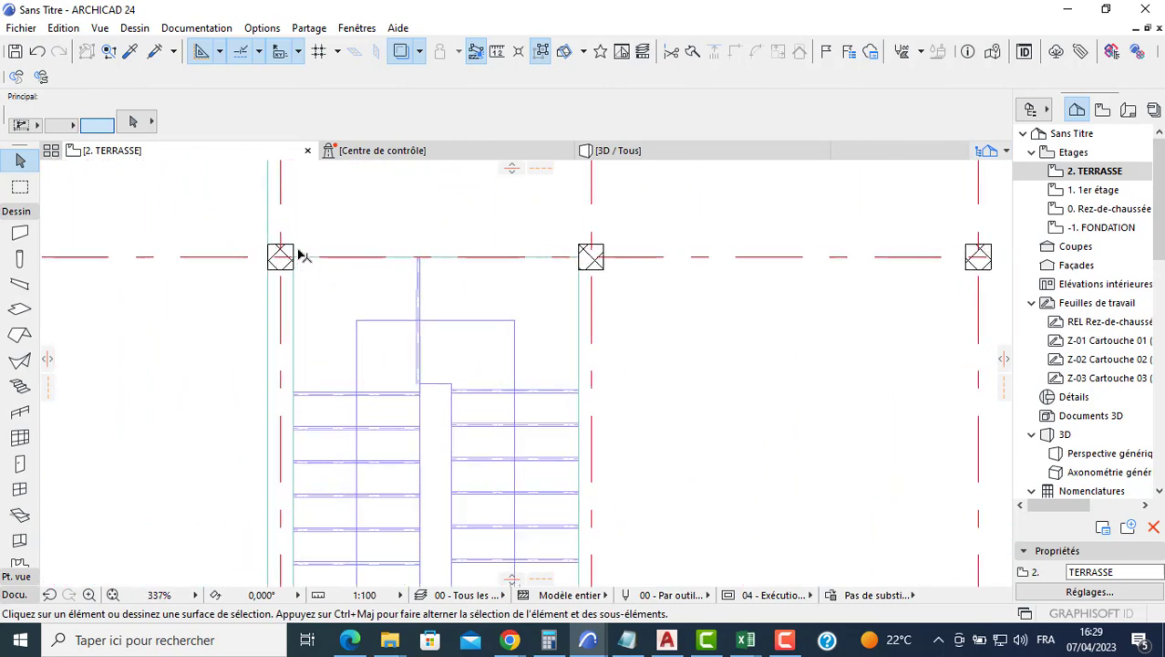
pyautogui.click(289, 251)
pyautogui.keyDown('shift'); pyautogui.click(591, 257); pyautogui.keyUp('shift')
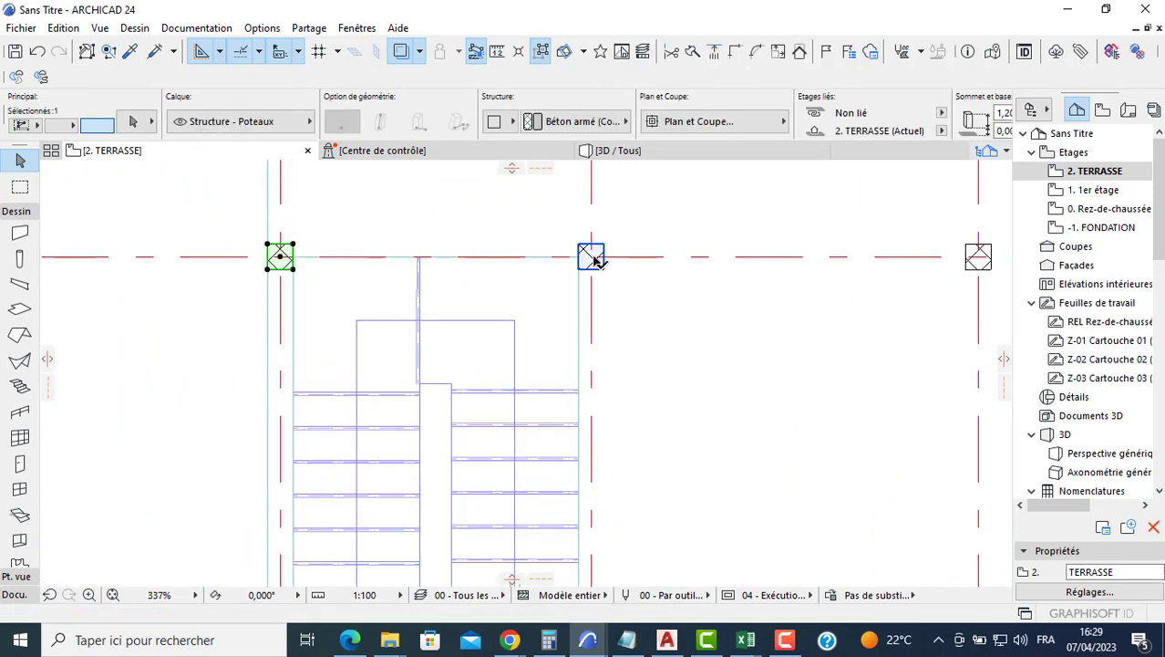
pyautogui.scroll(-1, 591, 348)
pyautogui.moveTo(574, 323); pyautogui.dragTo(549, 195, button='middle')
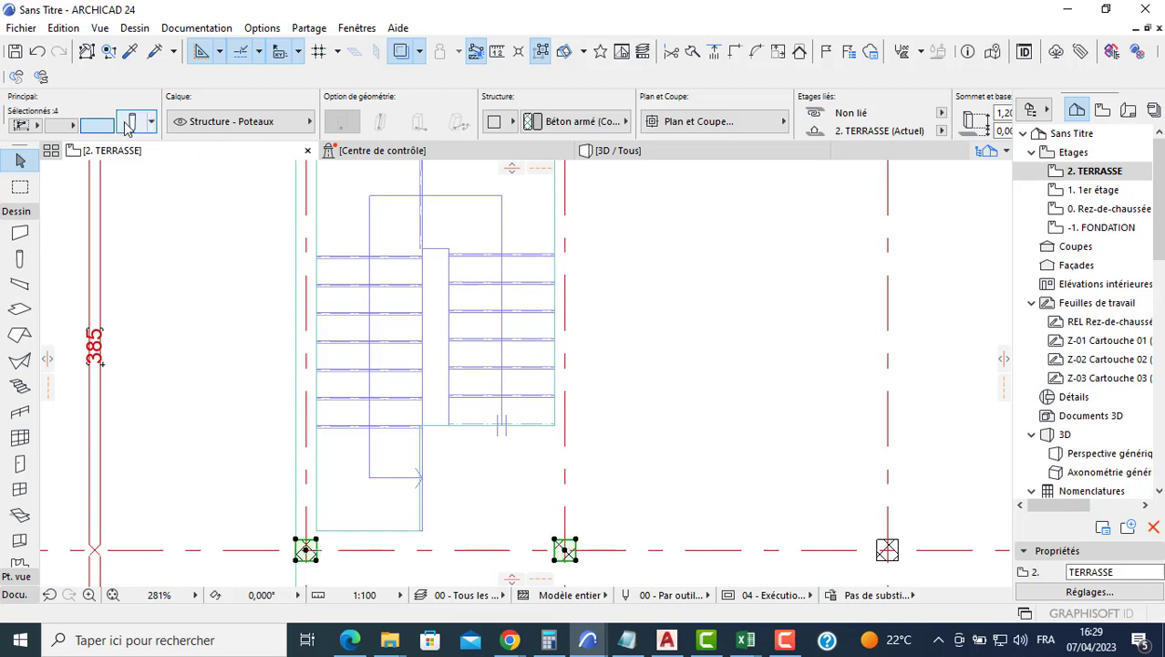
pyautogui.hotkey('ctrl', 't')
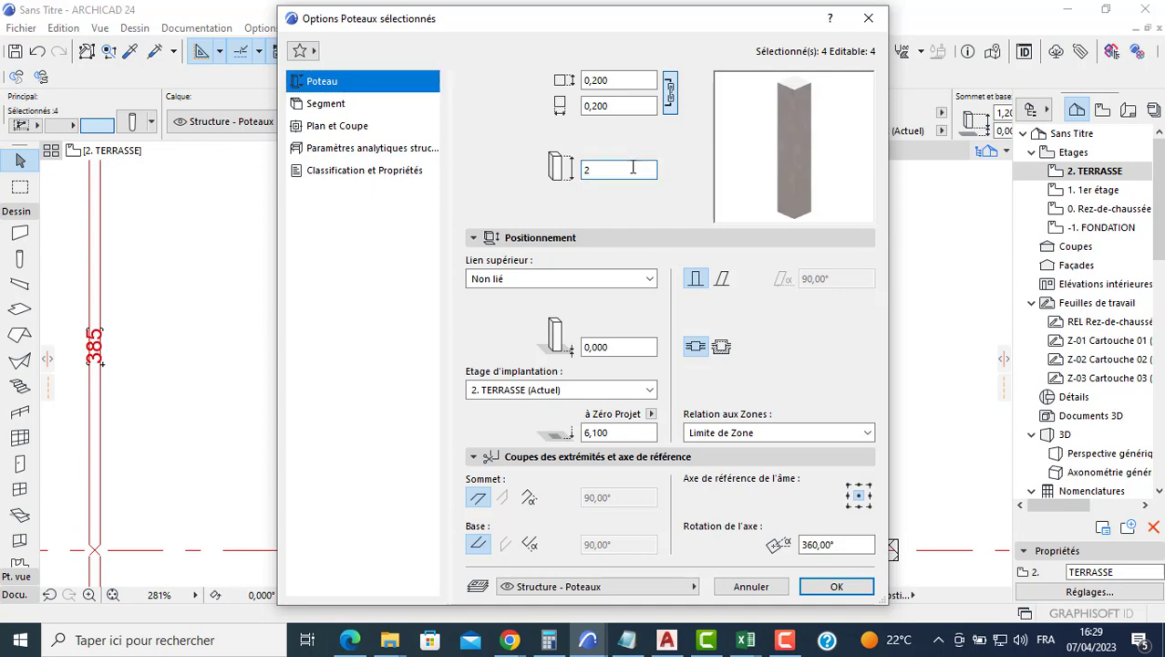
pyautogui.write('2,5')
pyautogui.press('Return')
pyautogui.scroll(-8, 511, 391)
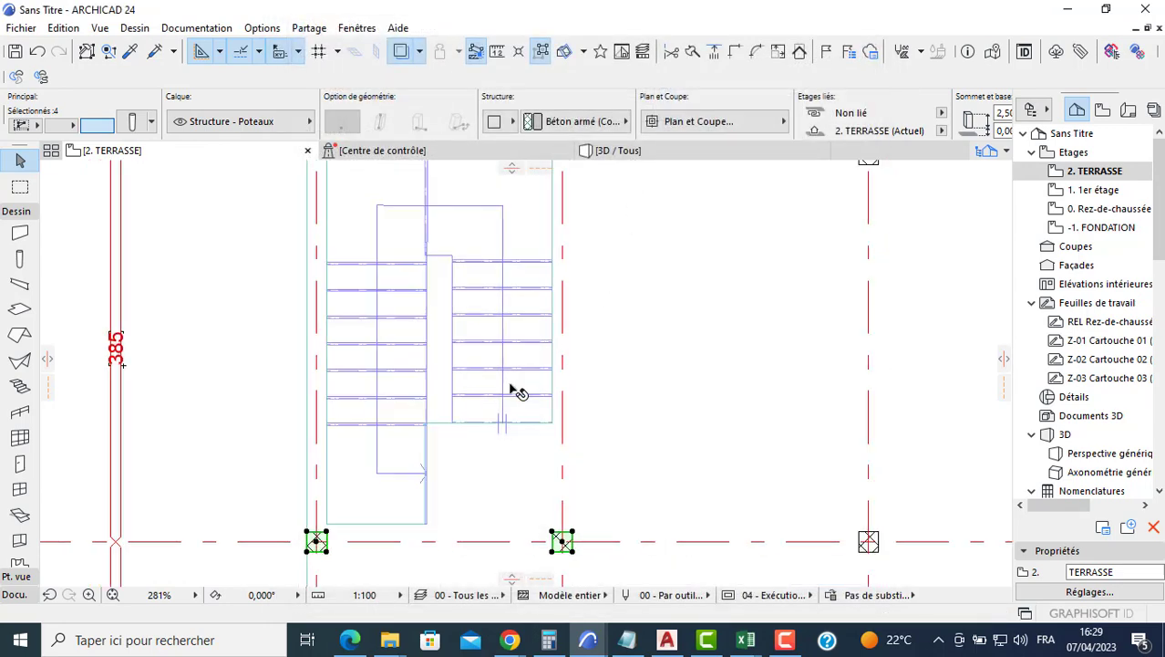
pyautogui.press('Escape')
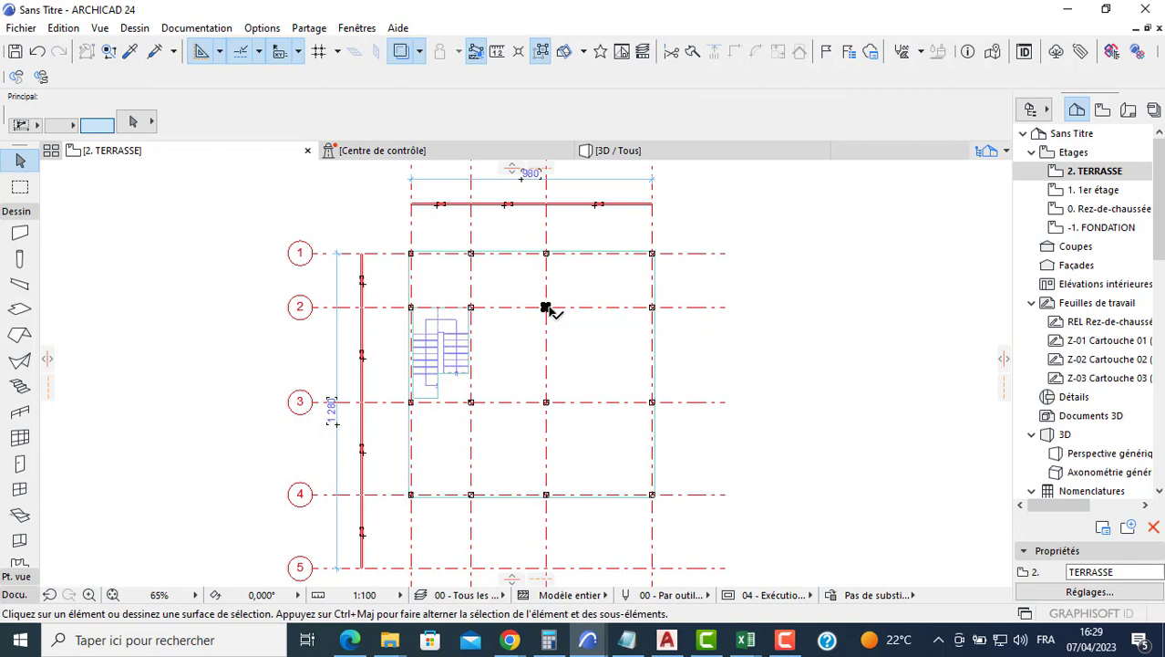
# Delete the two interior terrace columns at C2 and C3.
pyautogui.click(545, 307)
pyautogui.press('Delete')
pyautogui.click(548, 404)
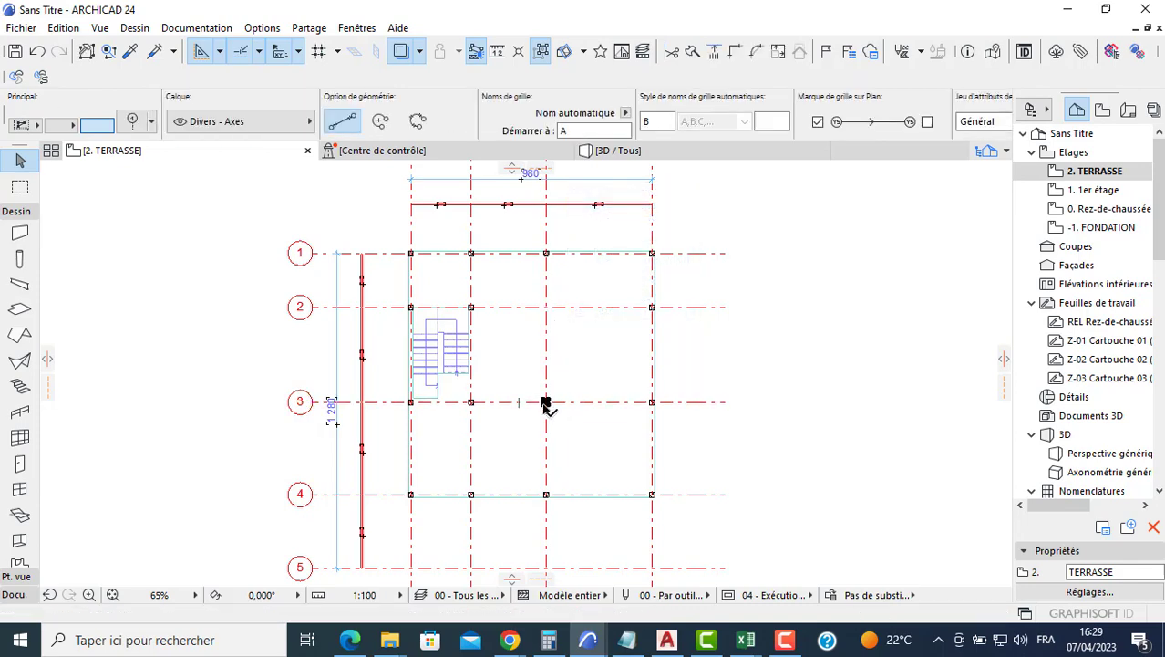
pyautogui.click(545, 403)
pyautogui.press('Delete')
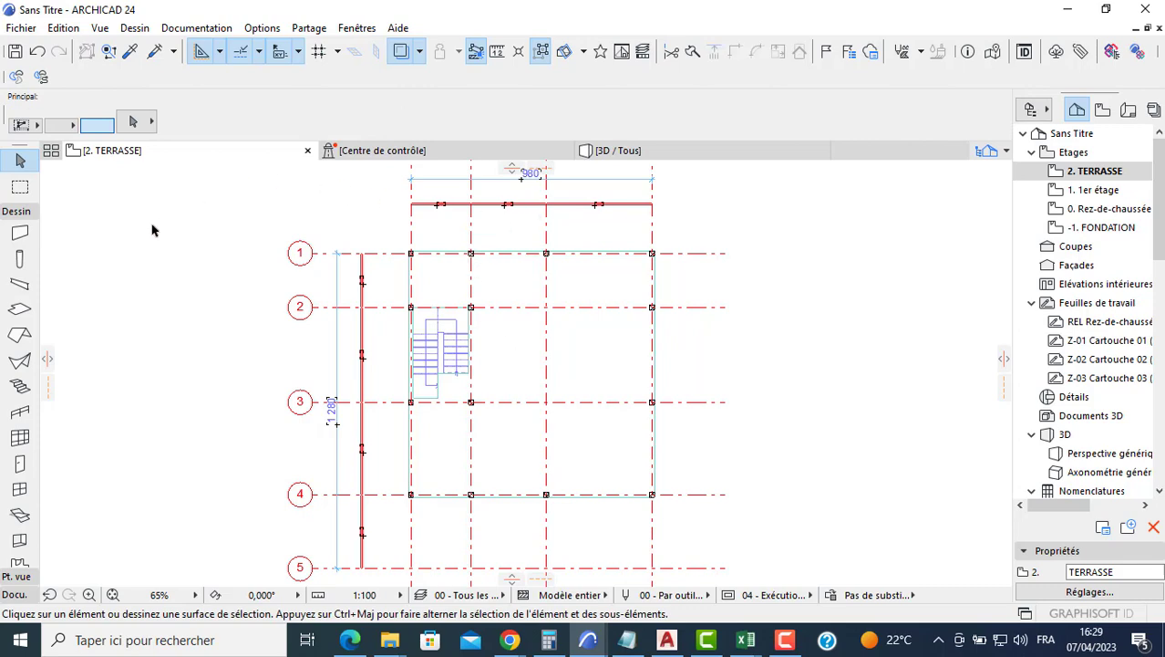
# Set the default wall to a height of 1,2 and a thickness of 0,2.
pyautogui.click(20, 234)
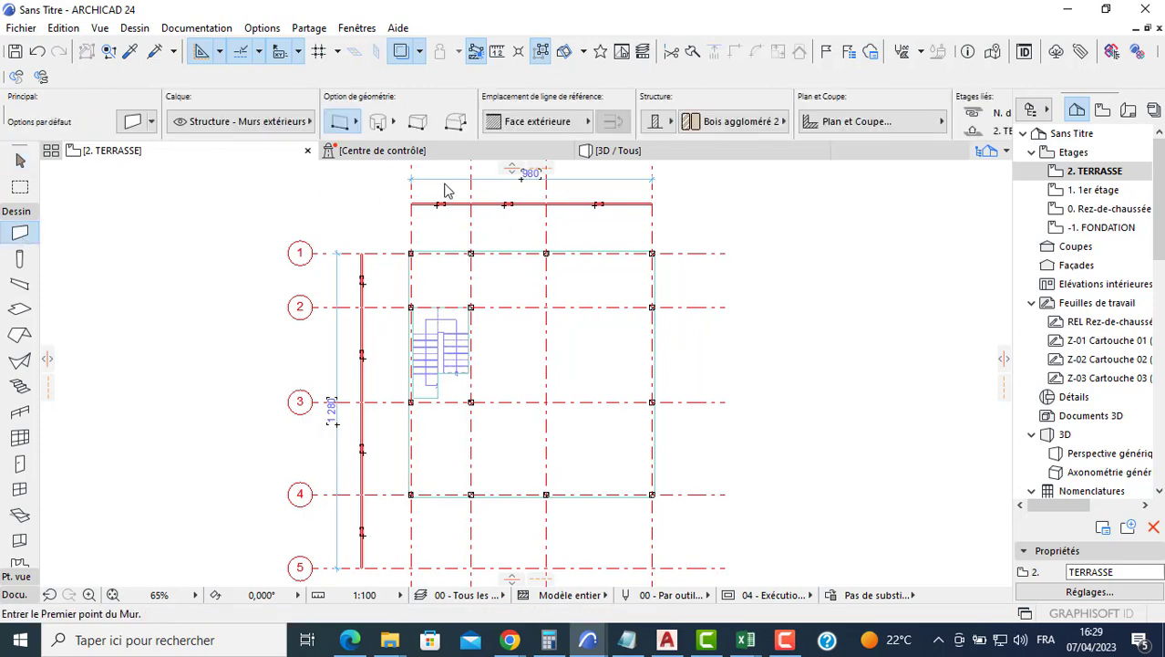
pyautogui.hotkey('ctrl', 't')
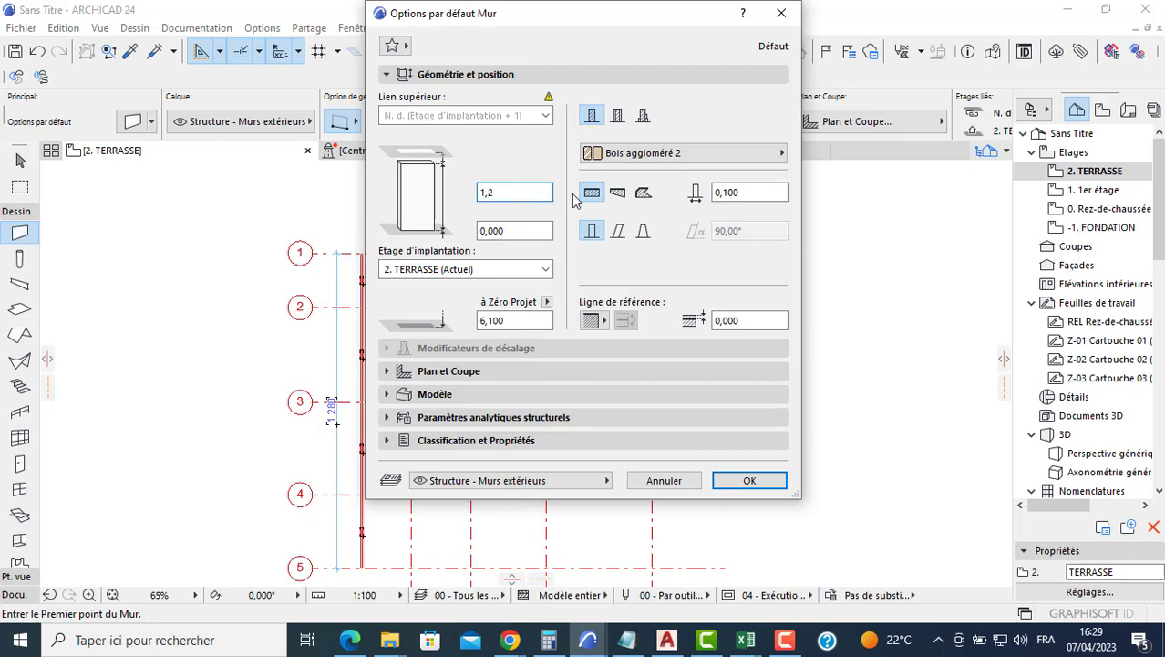
pyautogui.click(744, 193)
pyautogui.write('0,2')
pyautogui.press('Return')
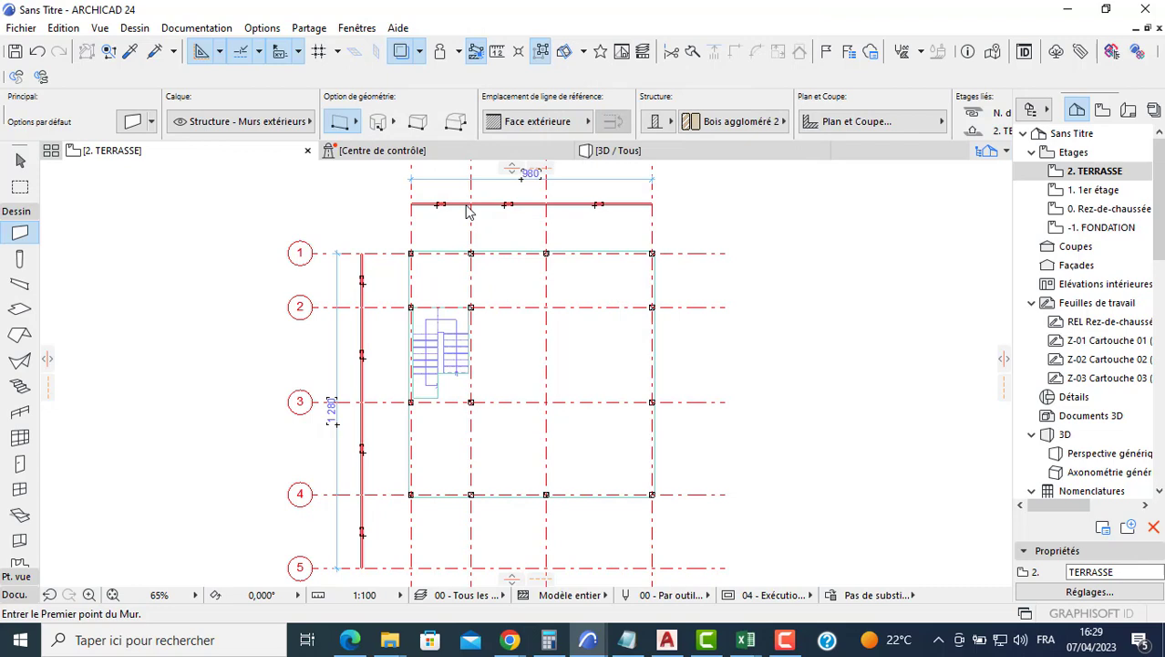
# Draw a rectangular ring of parapet walls on the slab edge, from the outer corner of column D1 to that of column A4.
pyautogui.click(344, 124)
pyautogui.click(420, 111)
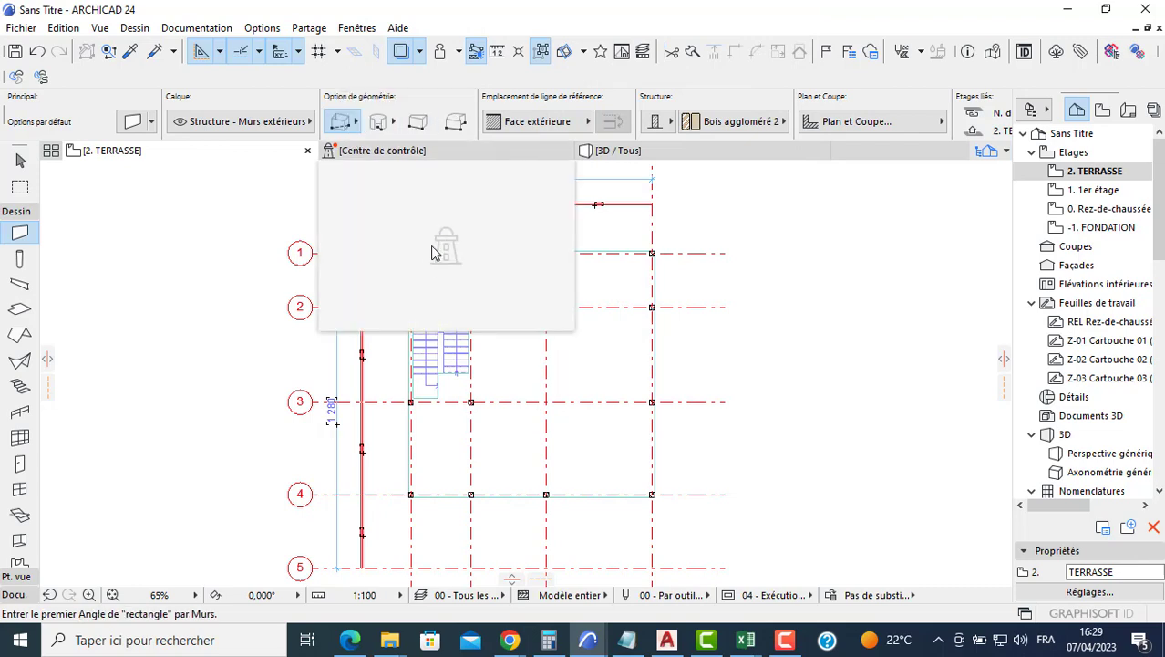
pyautogui.scroll(4, 653, 319)
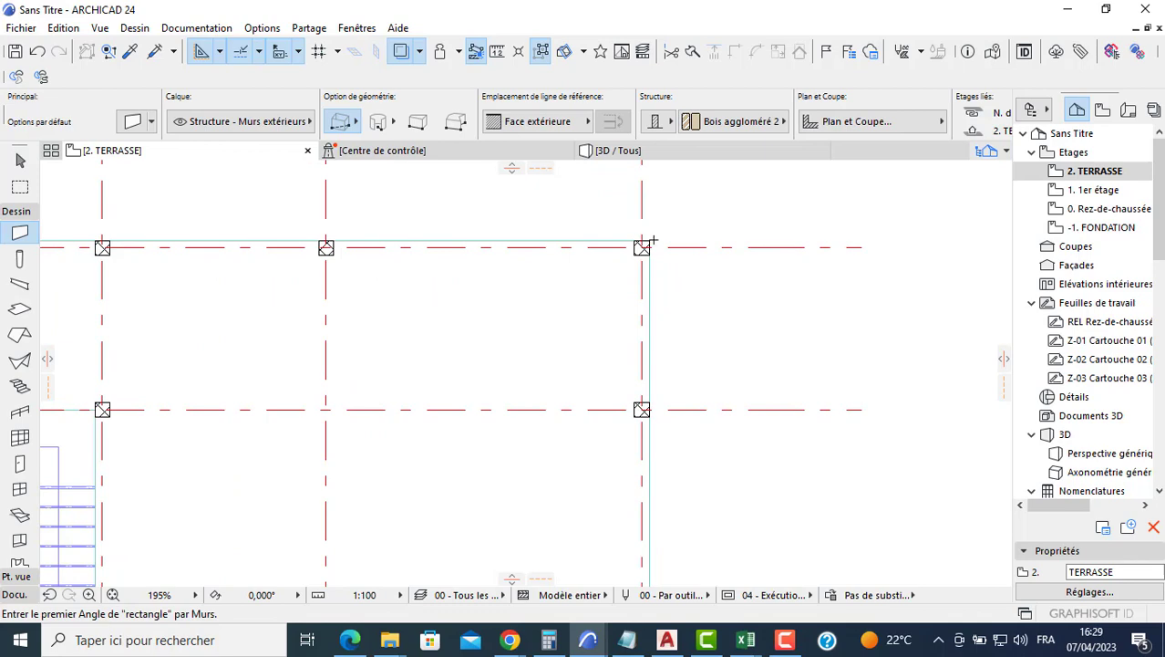
pyautogui.click(650, 240)
pyautogui.scroll(-3, 561, 327)
pyautogui.moveTo(490, 330); pyautogui.dragTo(578, 187, button='middle')
pyautogui.moveTo(357, 527); pyautogui.dragTo(395, 404, button='middle')
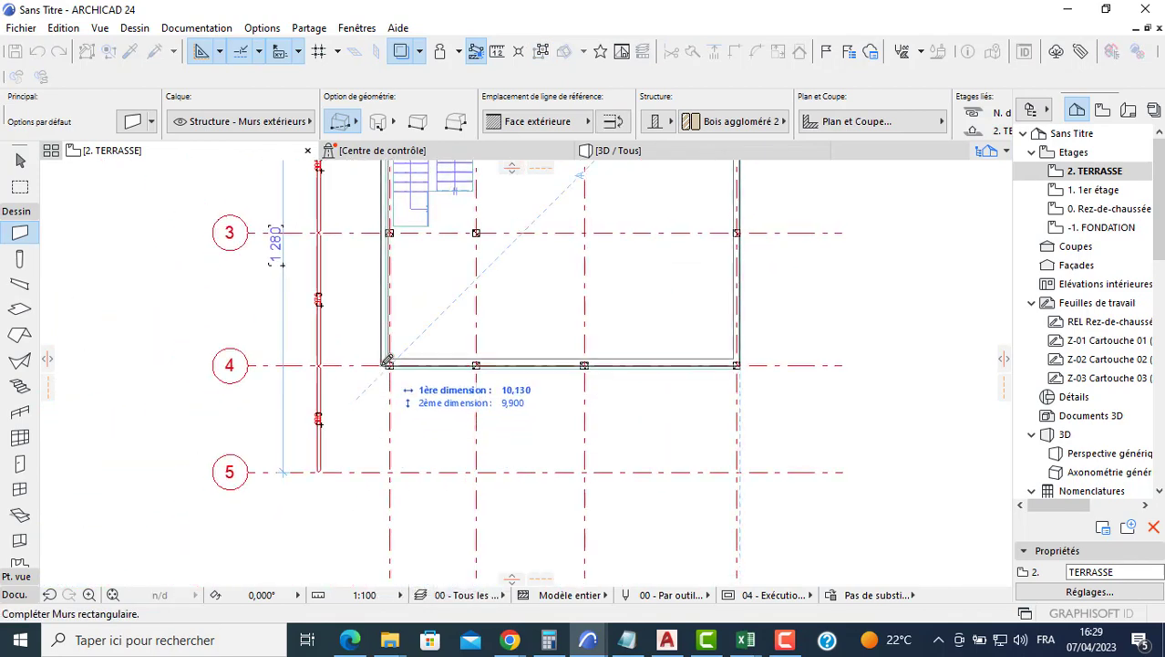
pyautogui.click(388, 367)
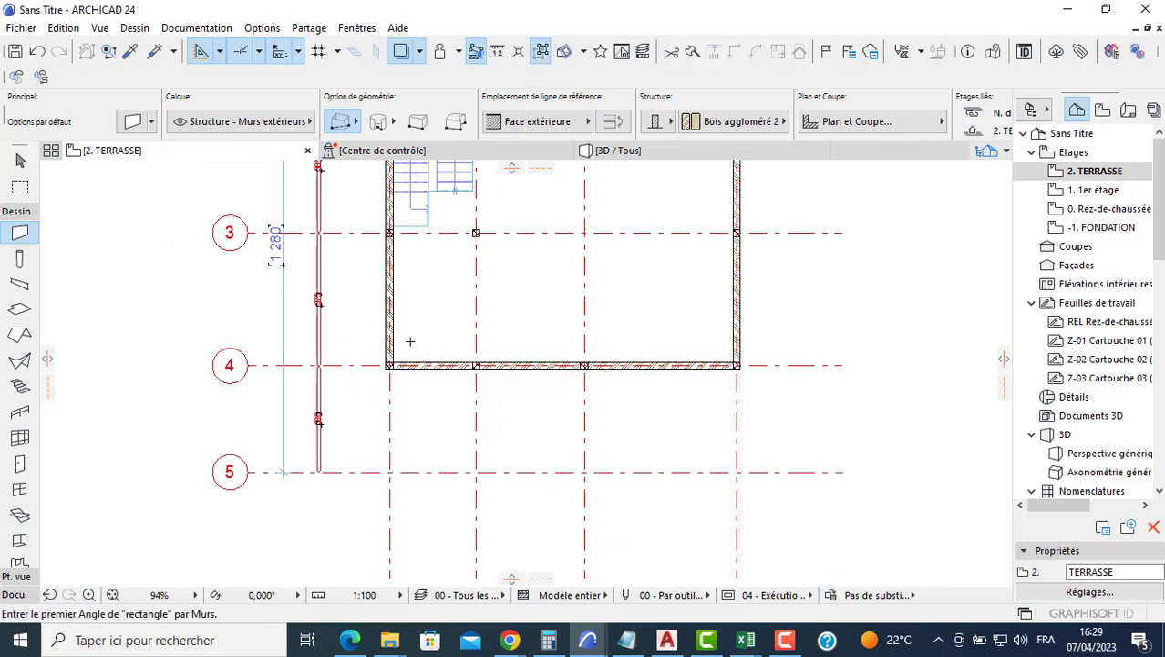
pyautogui.scroll(-2, 469, 310)
pyautogui.scroll(3, 447, 257)
pyautogui.scroll(3, 447, 257)
pyautogui.press('Escape')
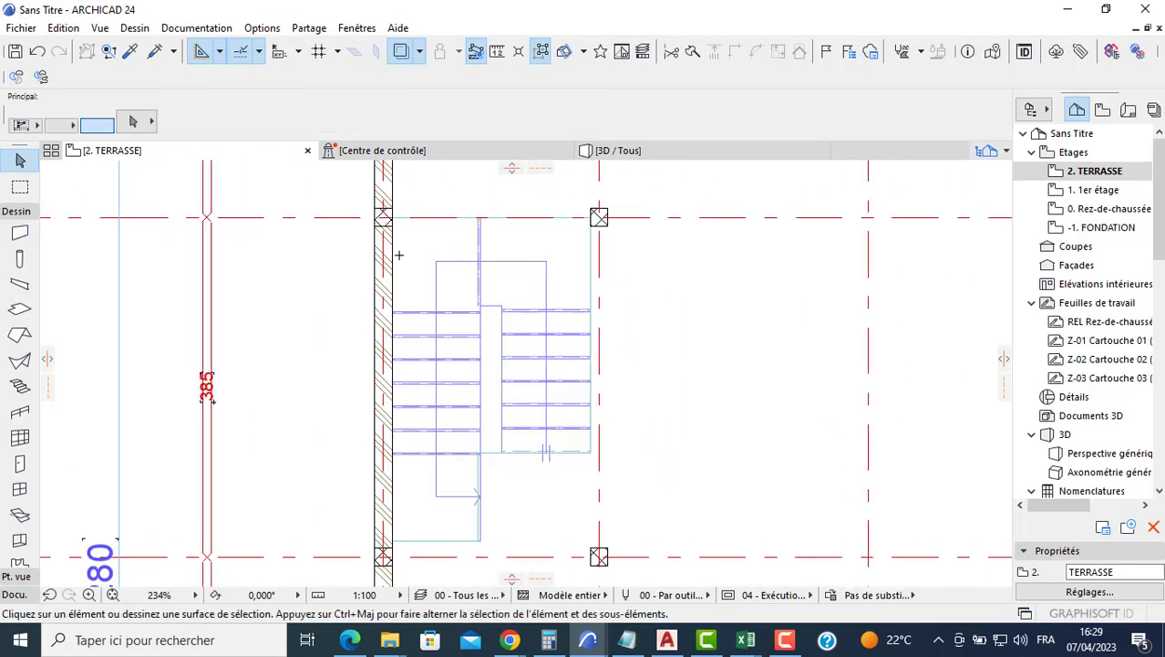
# Split the parapet wall on axis A at the upper edge of column A2.
pyautogui.click(398, 252)
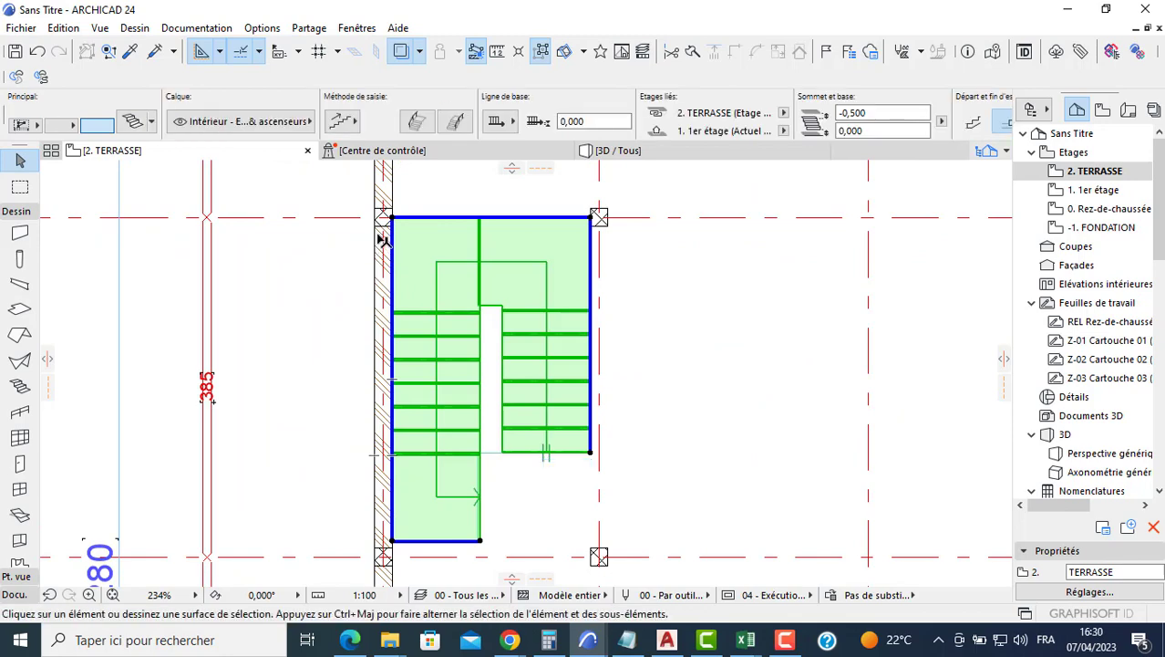
pyautogui.scroll(2, 381, 239)
pyautogui.click(382, 239)
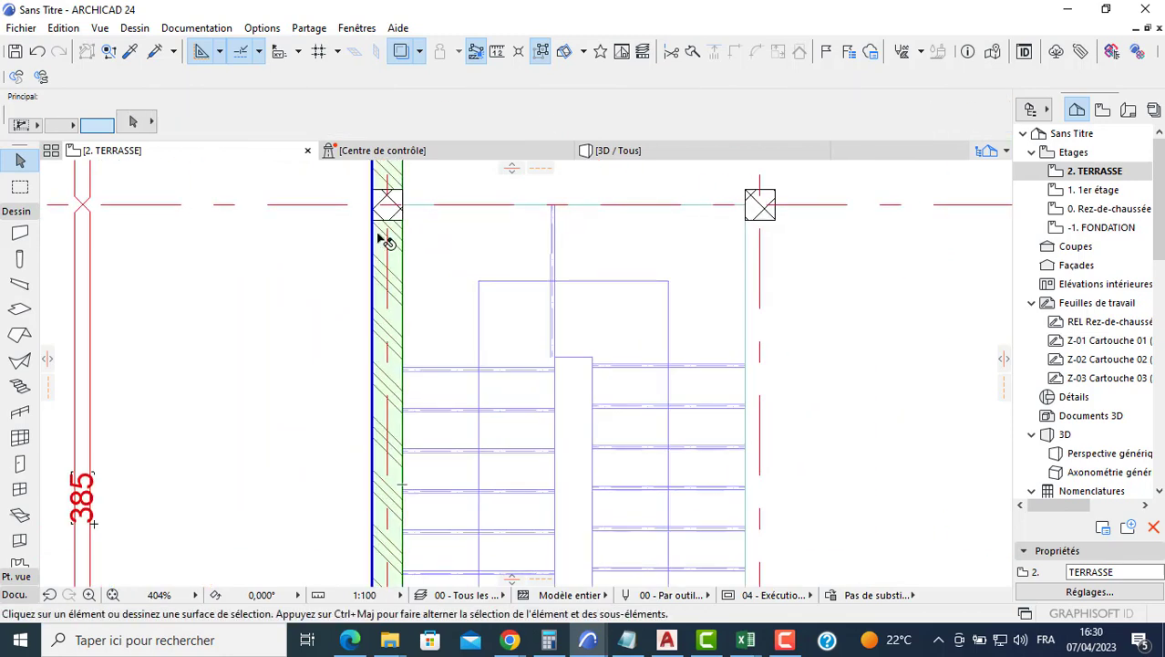
pyautogui.click(689, 55)
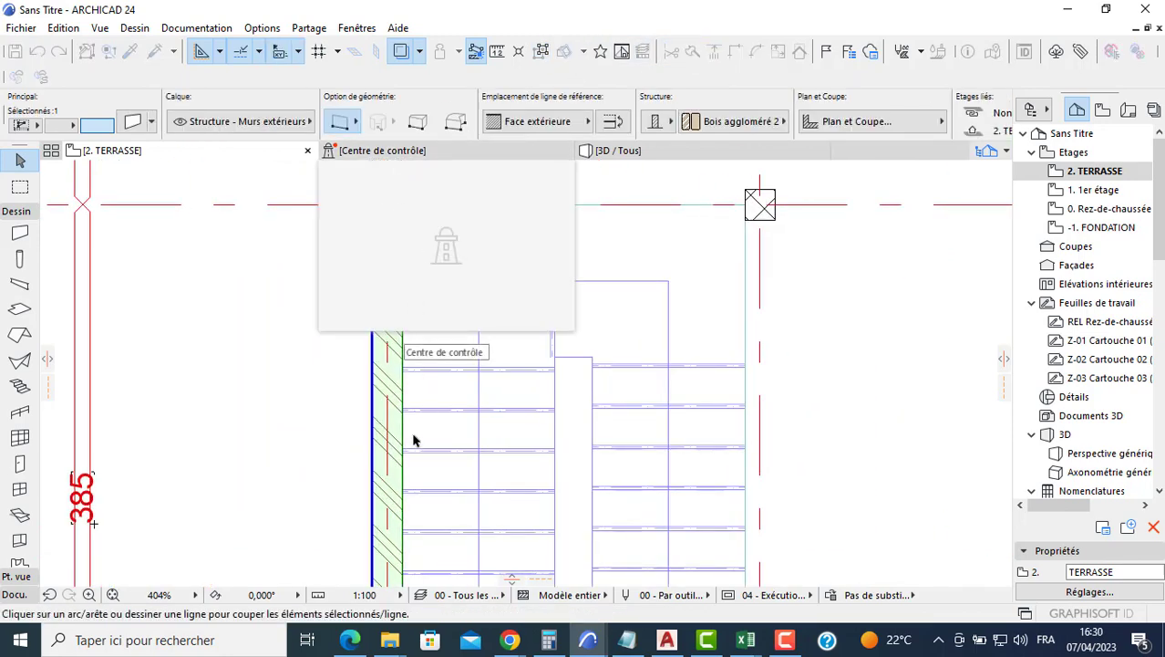
pyautogui.scroll(-2, 424, 404)
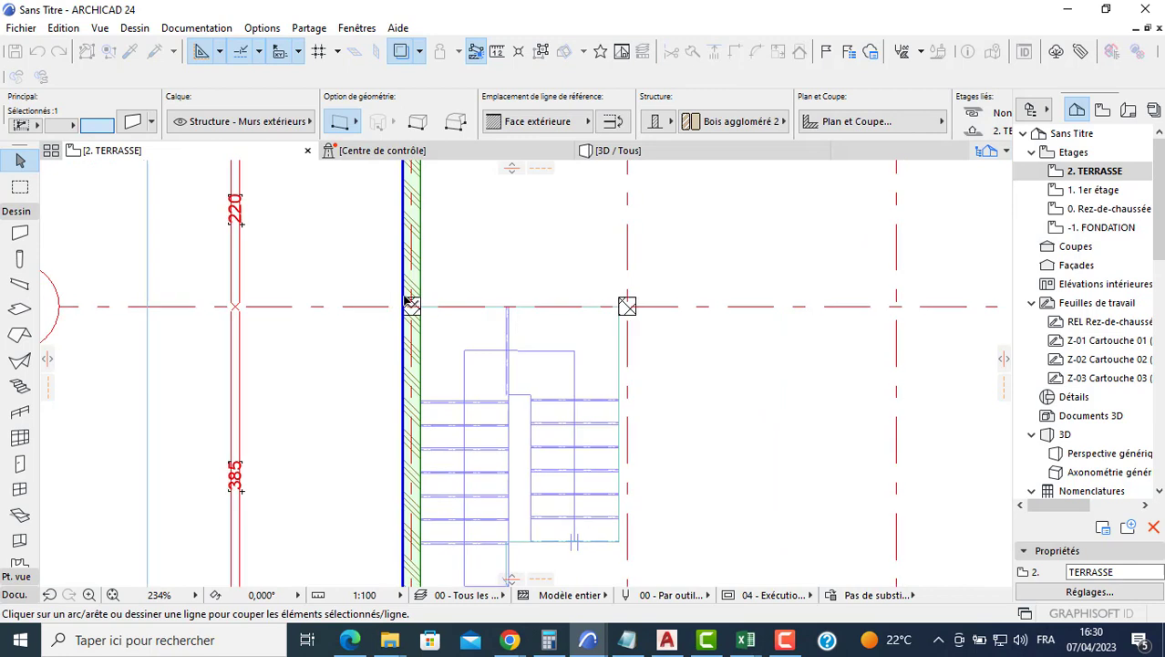
pyautogui.click(406, 299)
pyautogui.click(490, 303)
pyautogui.click(482, 334)
# Split the remaining axis A wall at the lower edge of column A3, keeping the segment beside the stairs selected.
pyautogui.moveTo(691, 148)
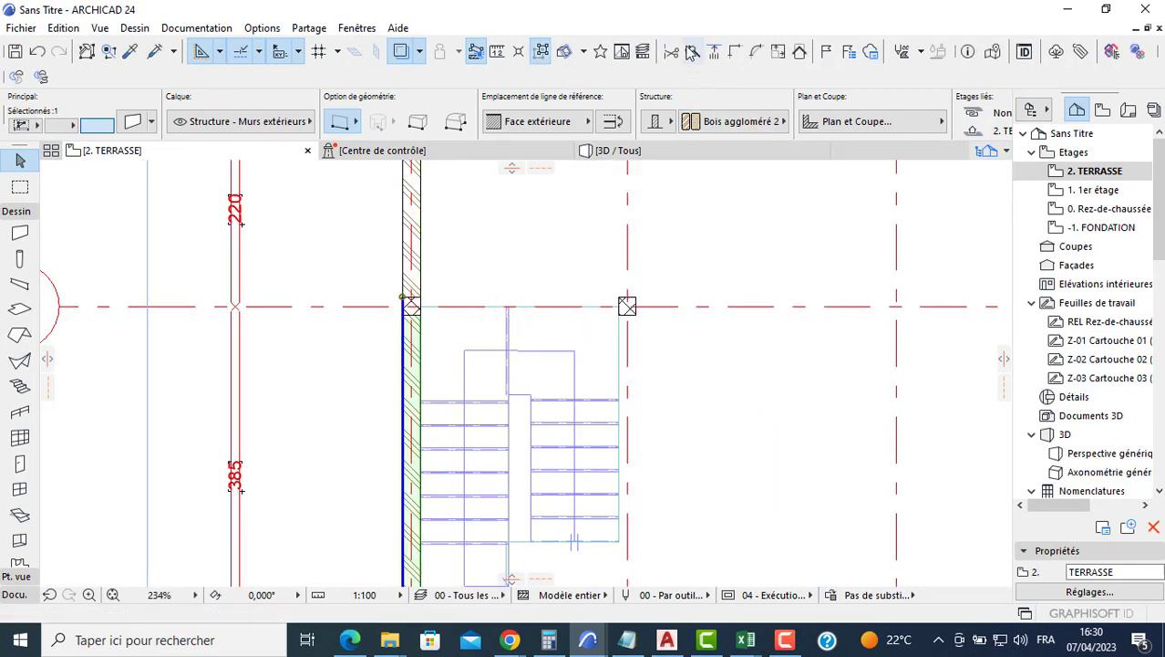
pyautogui.click(692, 52)
pyautogui.moveTo(250, 454); pyautogui.dragTo(253, 217, button='middle')
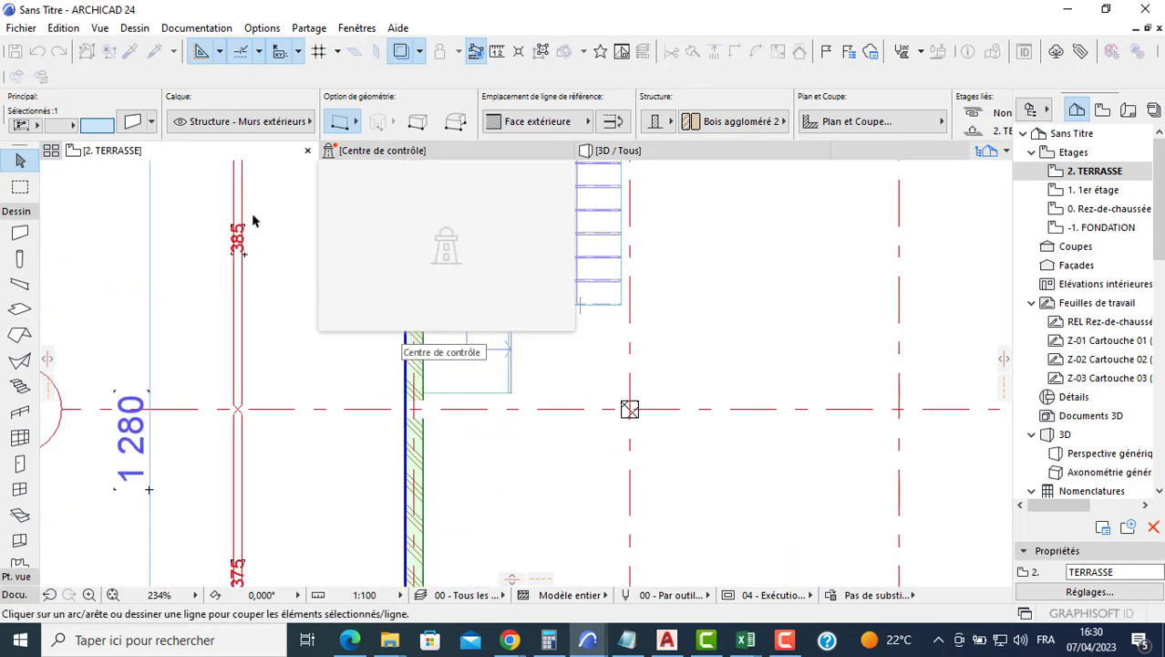
pyautogui.click(412, 415)
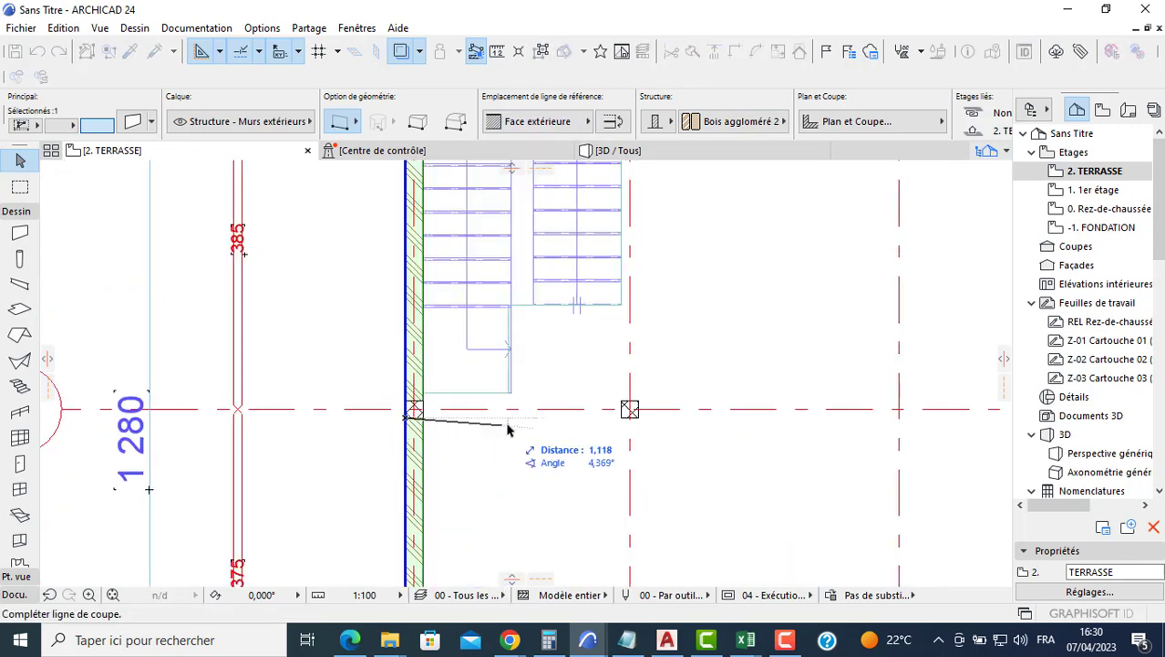
pyautogui.click(646, 442)
pyautogui.click(275, 203)
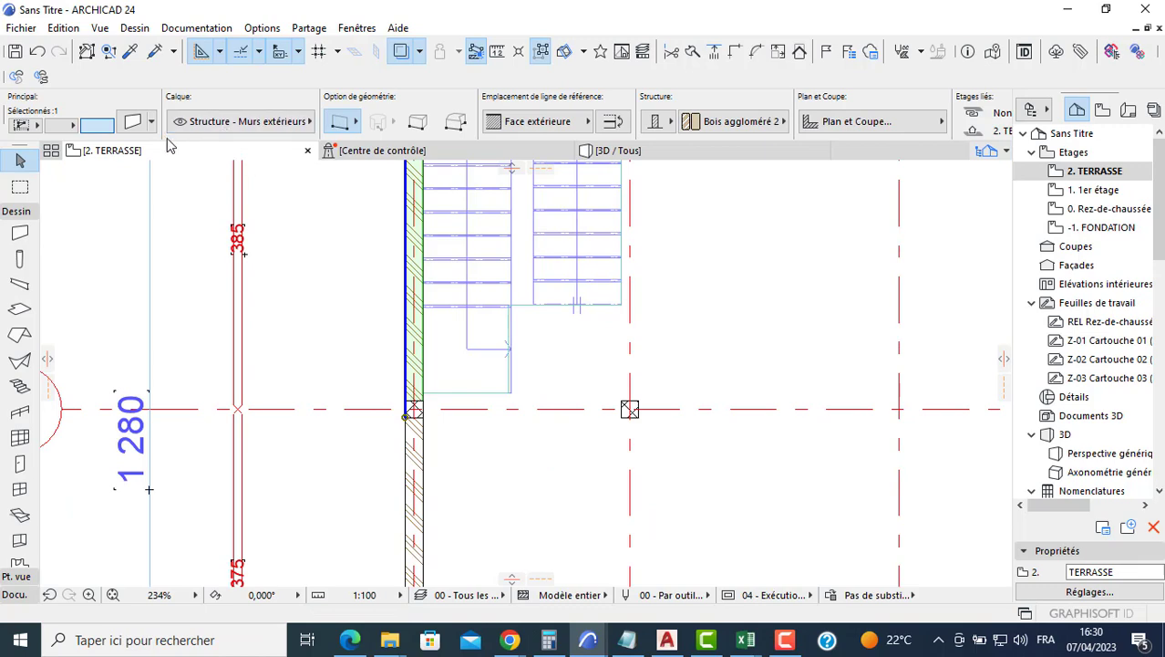
# Raise the selected axis A wall segment beside the stairs to the full height of the stairwell enclosure.
pyautogui.hotkey('ctrl', 't')
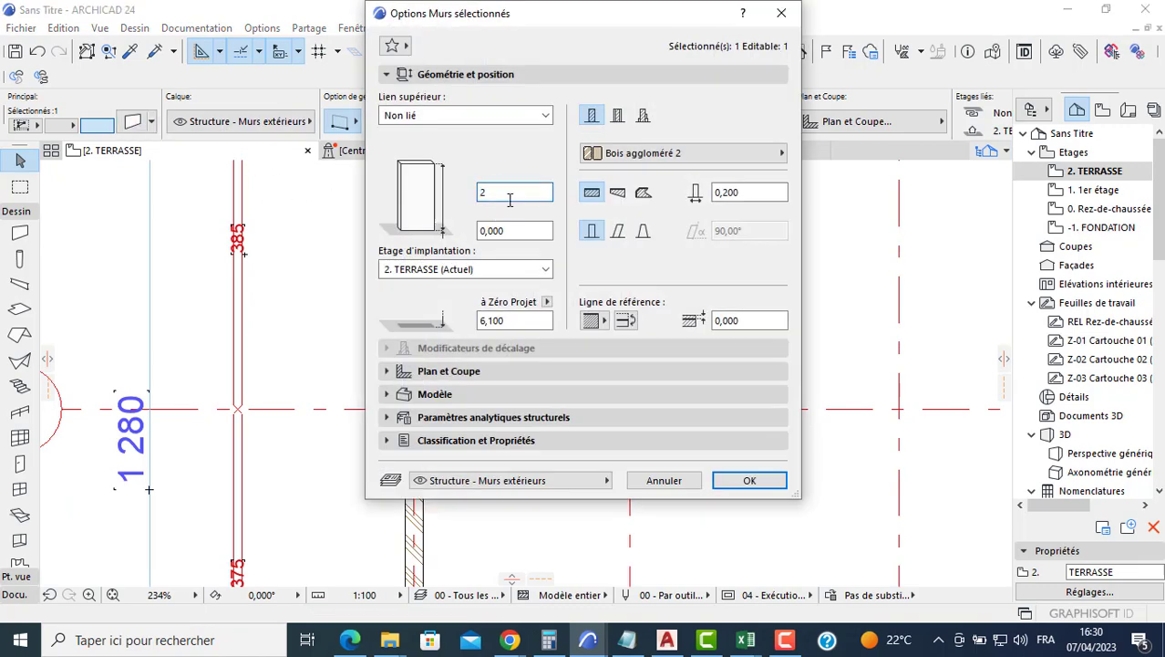
pyautogui.press('Escape')
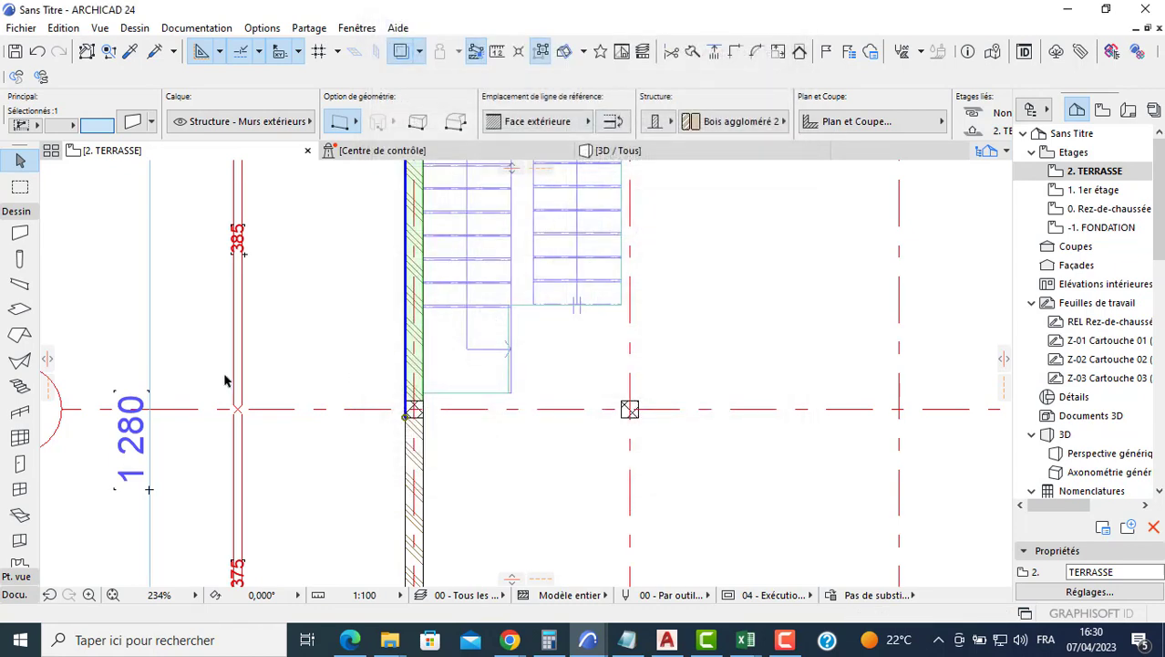
pyautogui.click(195, 362)
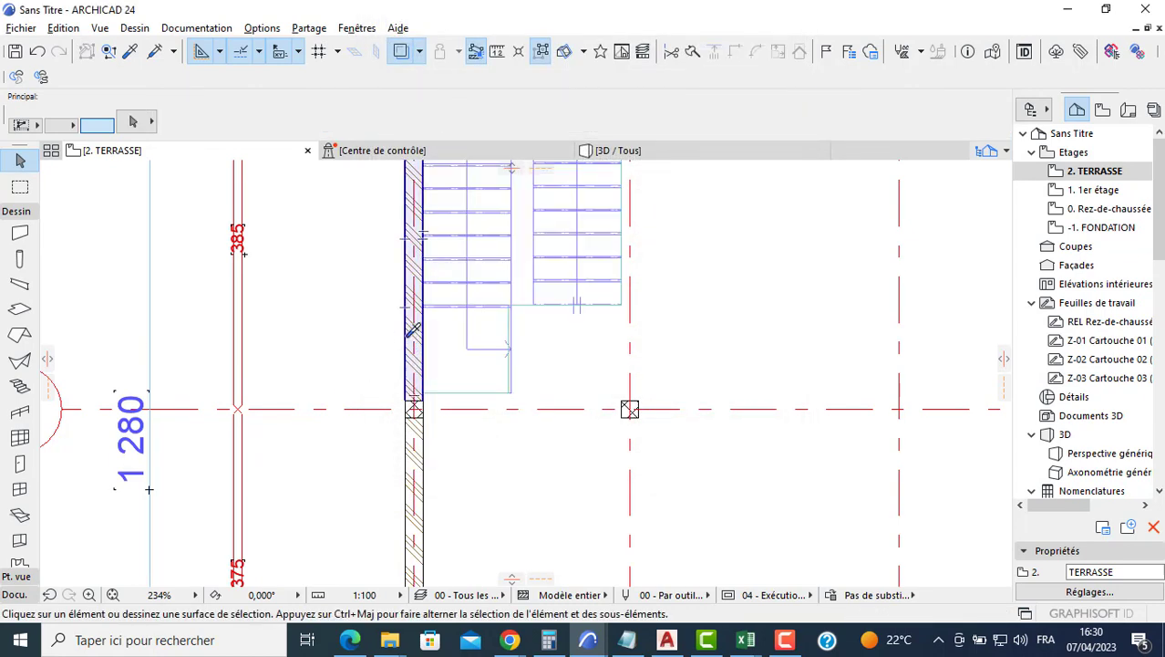
# Draw chained stairwell walls with the raised wall's settings, from column A3's lower outer corner through columns B3 and B2 to column A2.
pyautogui.click(20, 233)
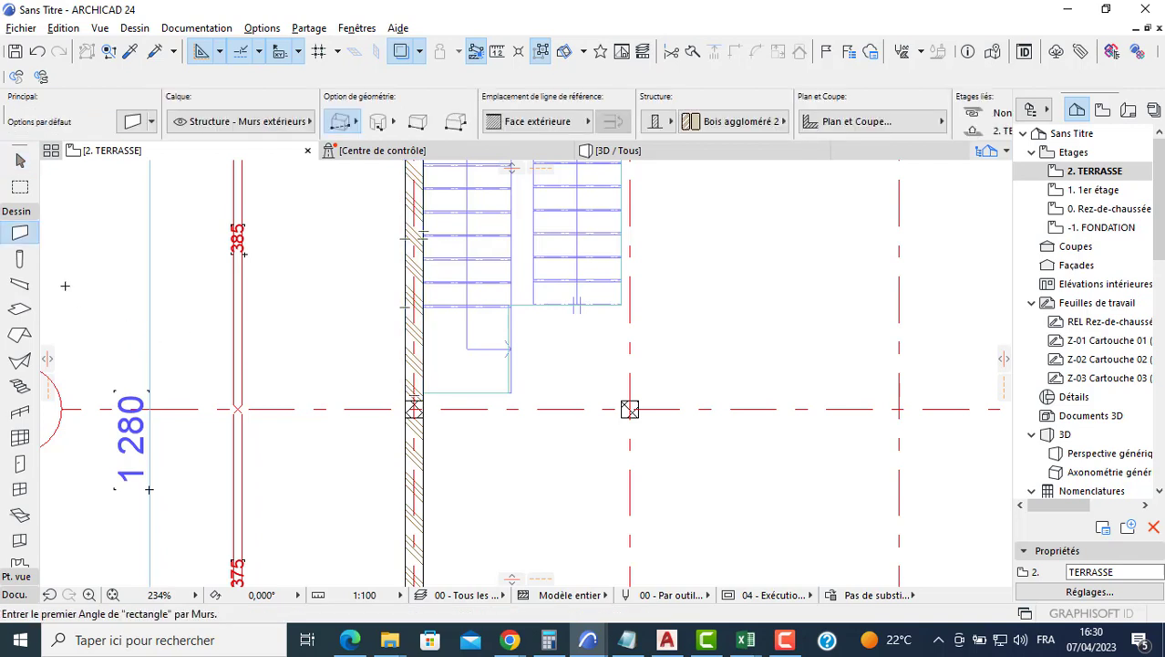
pyautogui.click(408, 415)
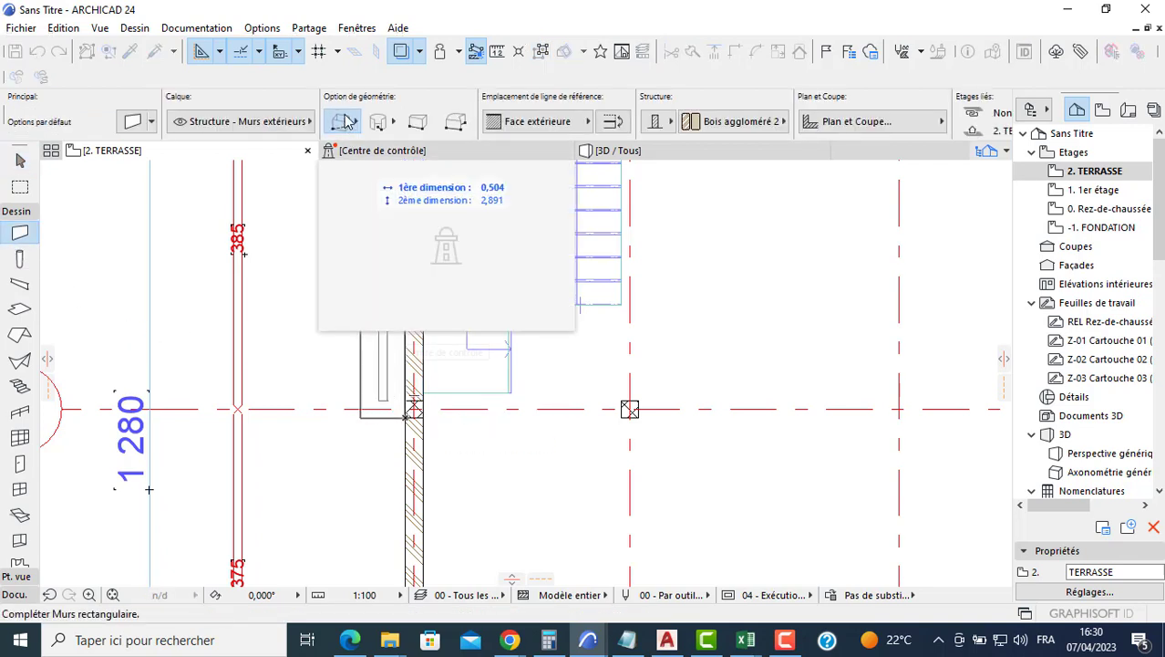
pyautogui.click(391, 98)
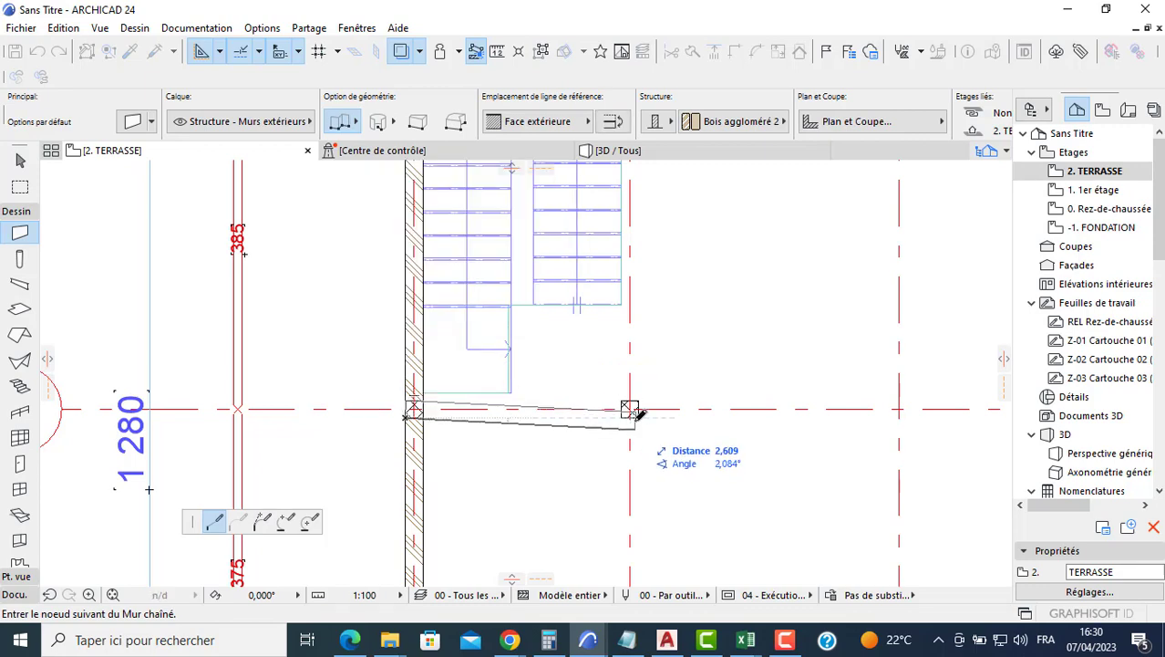
pyautogui.click(640, 416)
pyautogui.moveTo(672, 287); pyautogui.dragTo(671, 460, button='middle')
pyautogui.scroll(1, 658, 419)
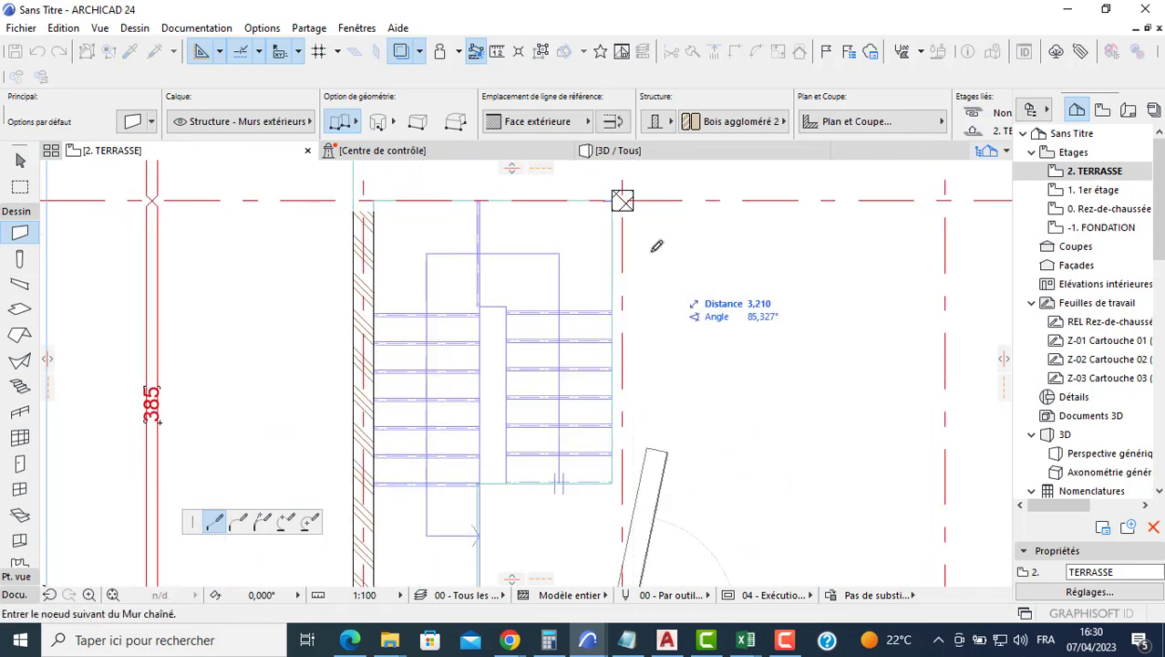
pyautogui.click(624, 199)
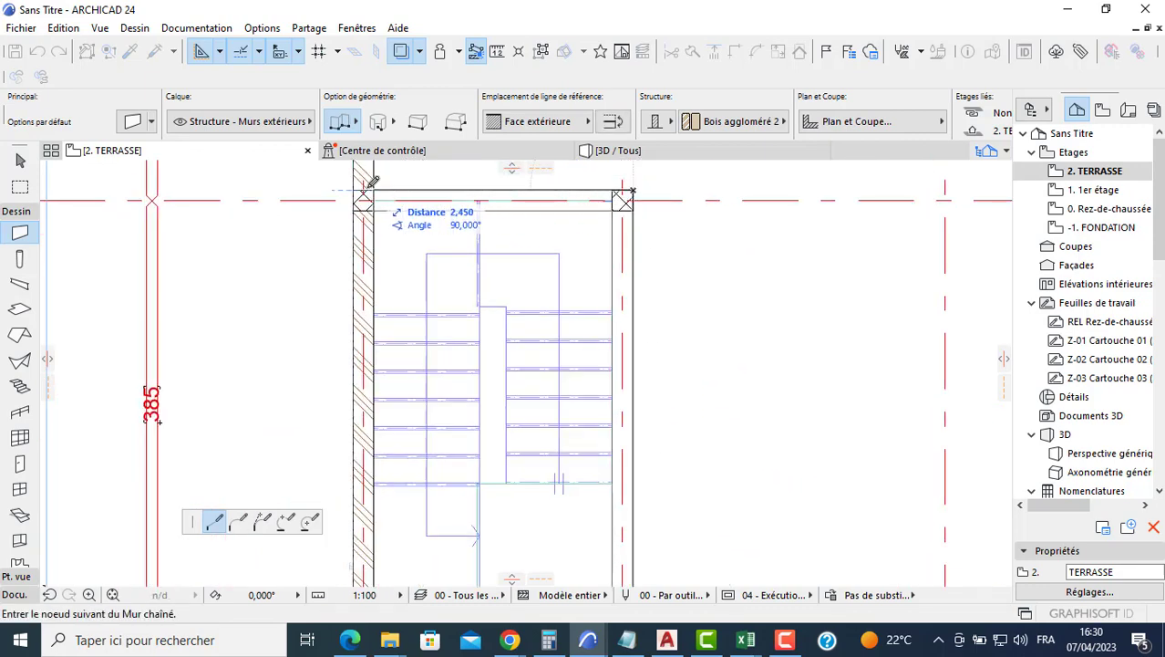
pyautogui.click(362, 199)
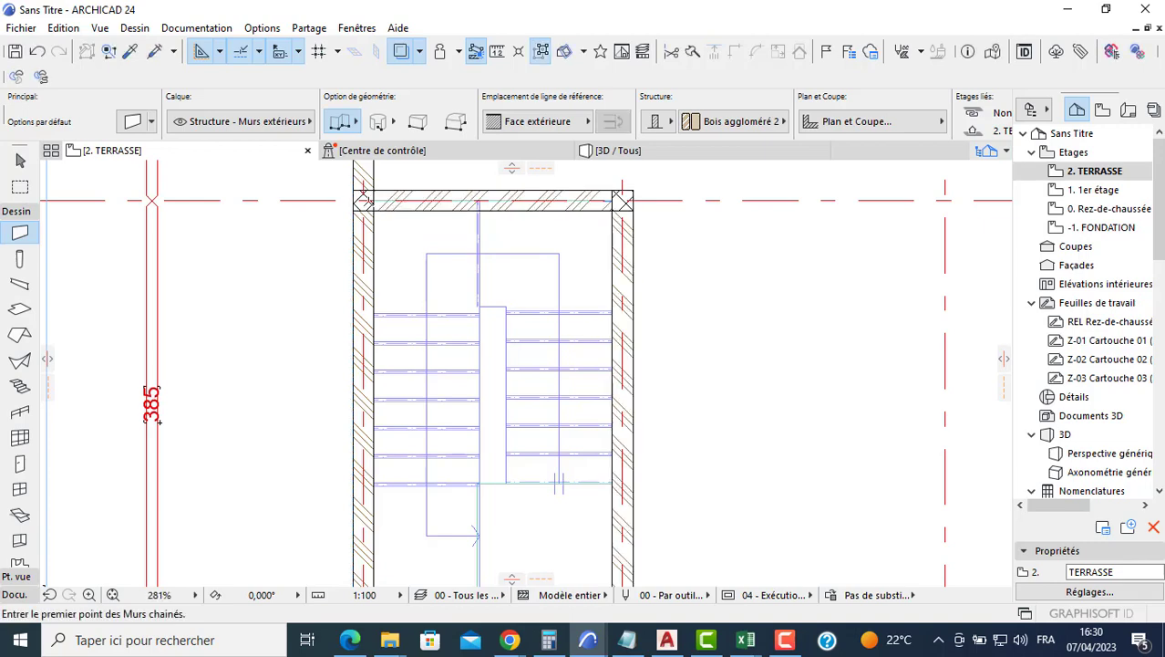
# In the 3D view, override the edge surface of all slabs with Enduit - Blanc nature, unlinked from the other surfaces.
pyautogui.click(626, 153)
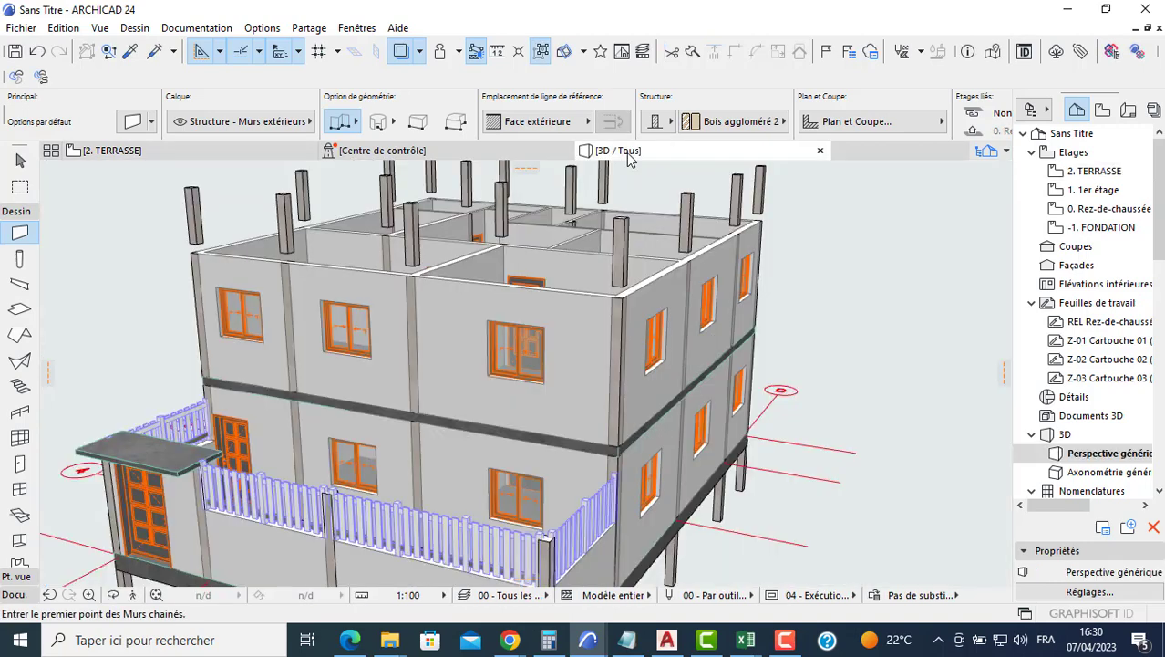
pyautogui.scroll(-5, 638, 429)
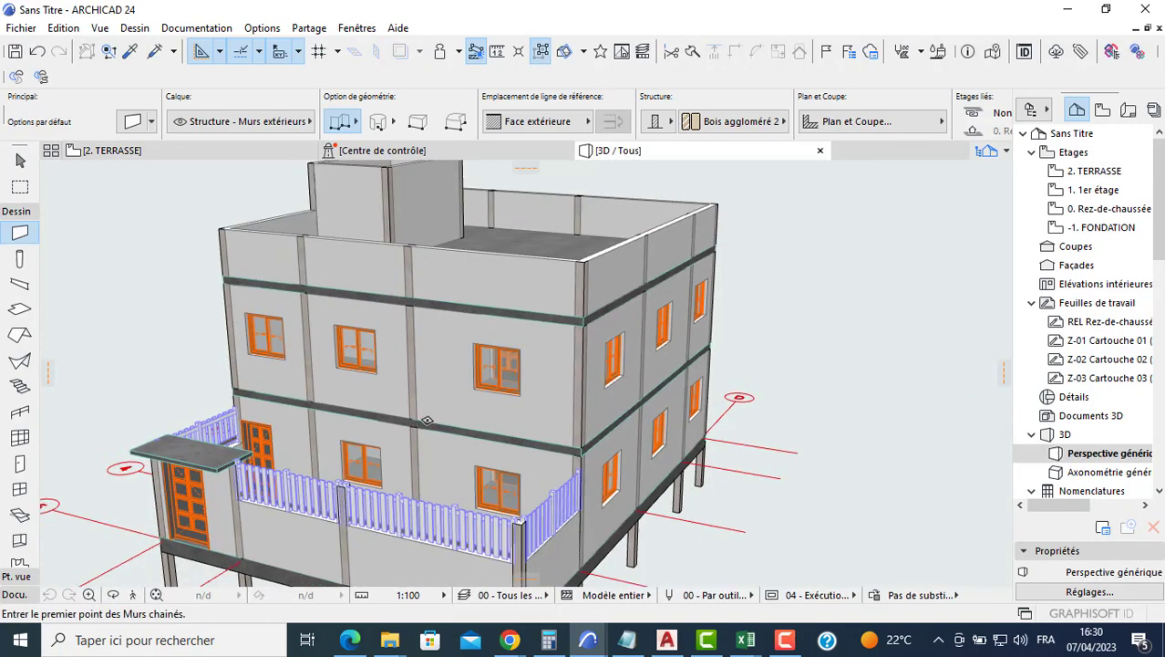
pyautogui.keyDown('shift'); pyautogui.moveTo(638, 429); pyautogui.dragTo(446, 360, button='middle'); pyautogui.keyUp('shift')
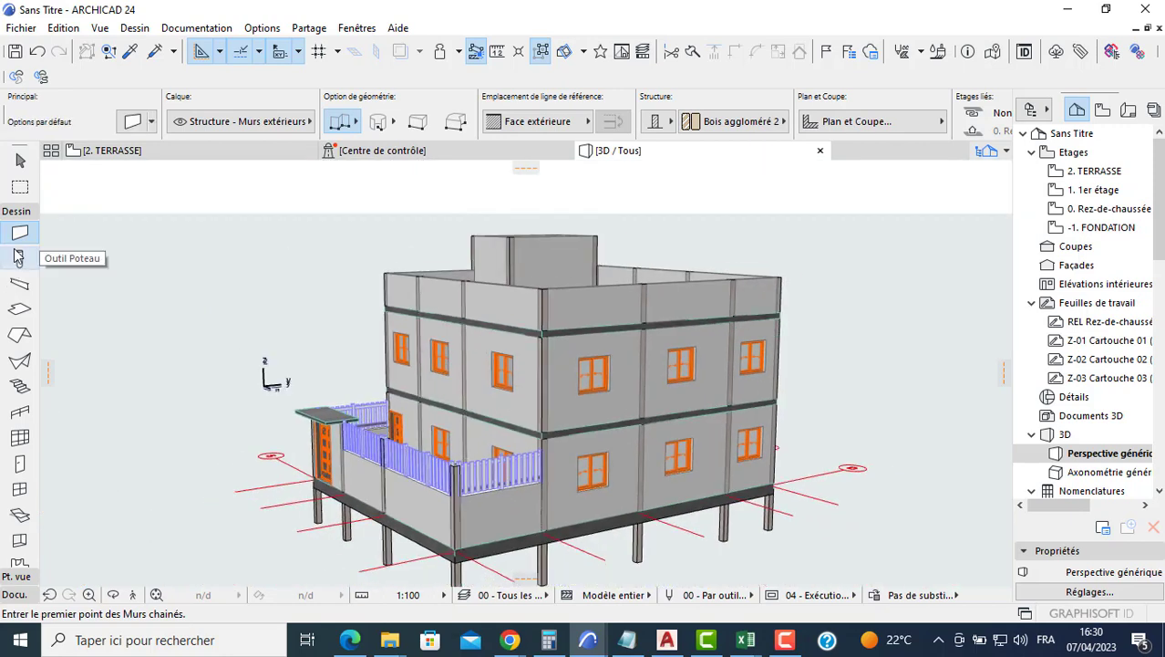
pyautogui.click(18, 310)
pyautogui.hotkey('ctrl', 'a')
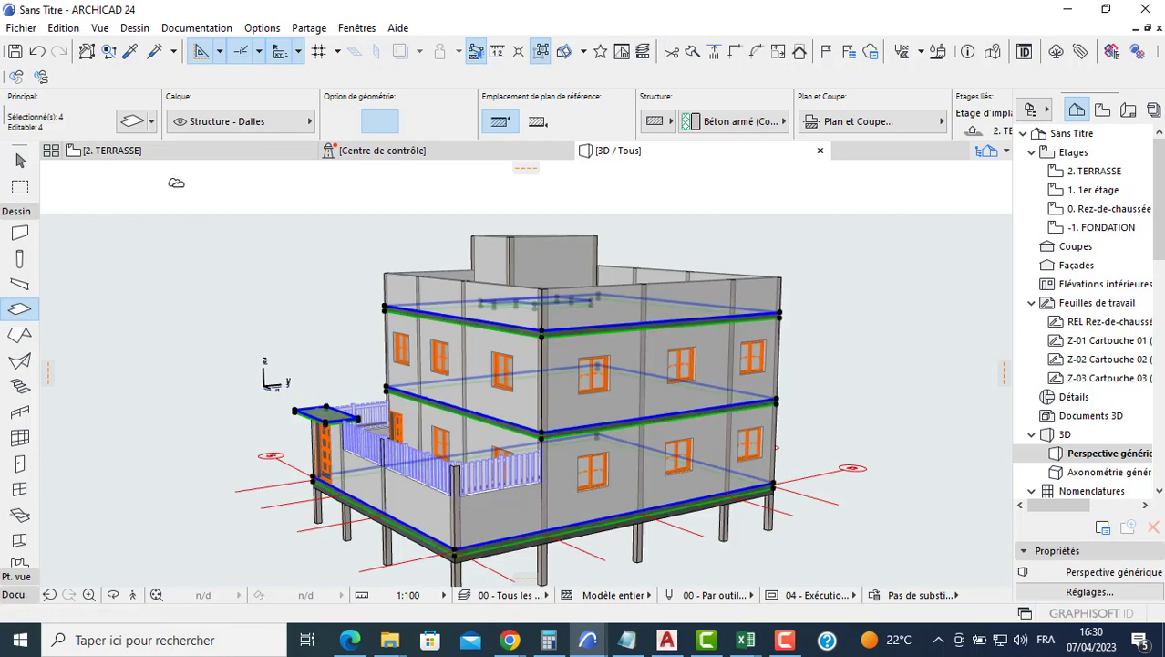
pyautogui.hotkey('ctrl', 't')
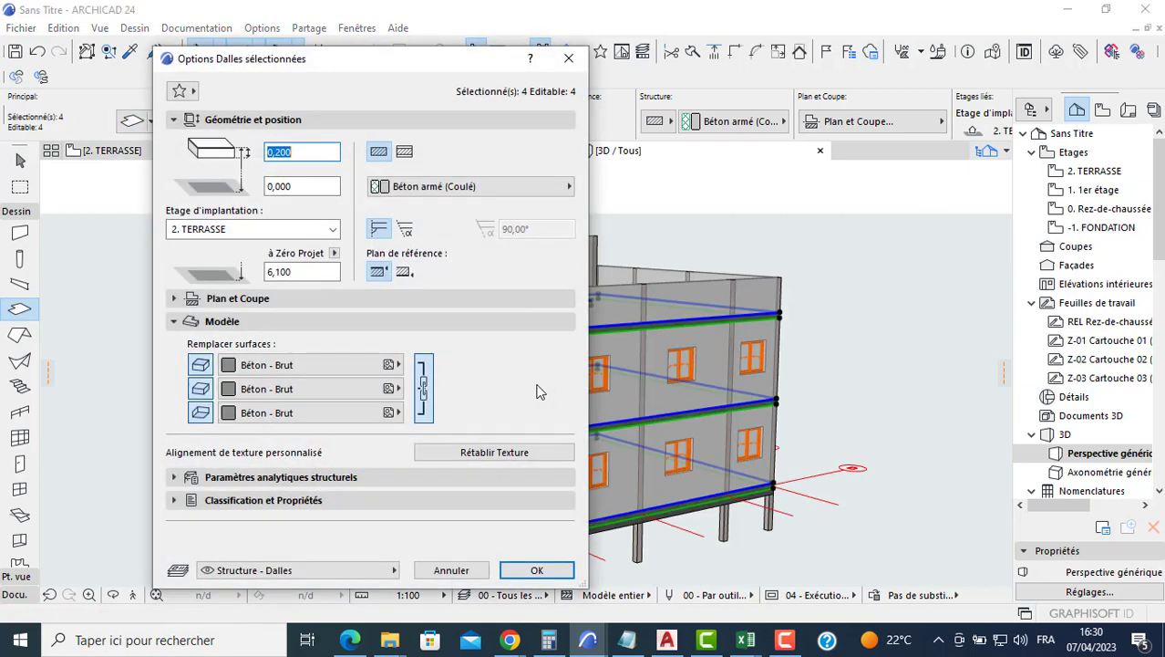
pyautogui.click(332, 391)
pyautogui.press('e')
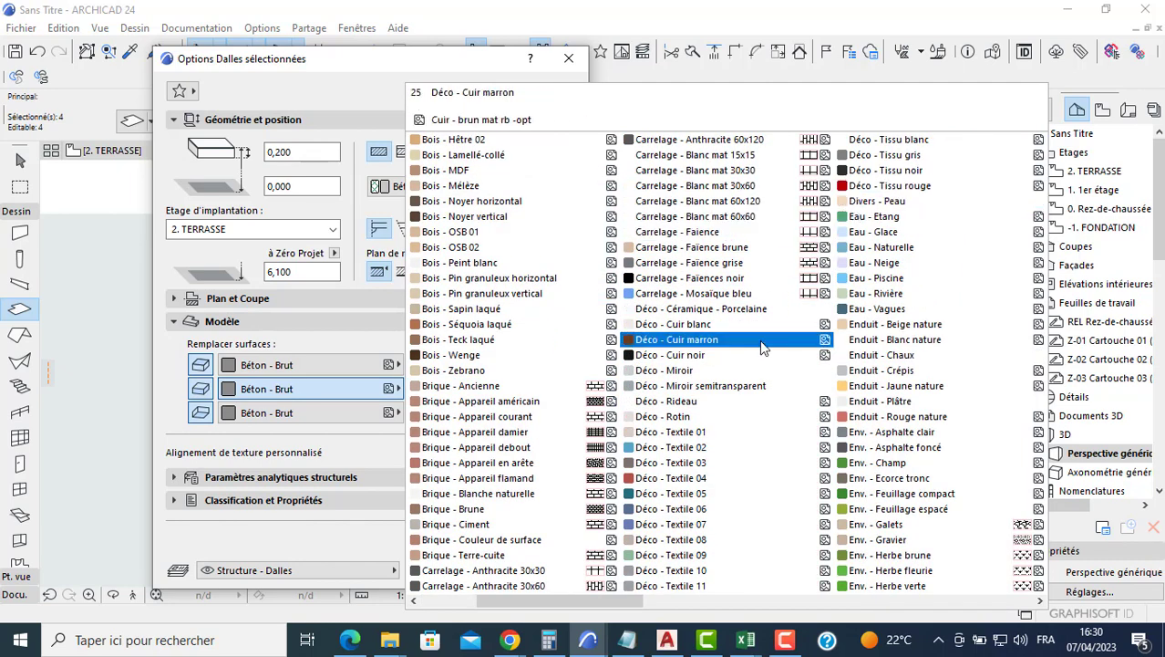
pyautogui.click(889, 340)
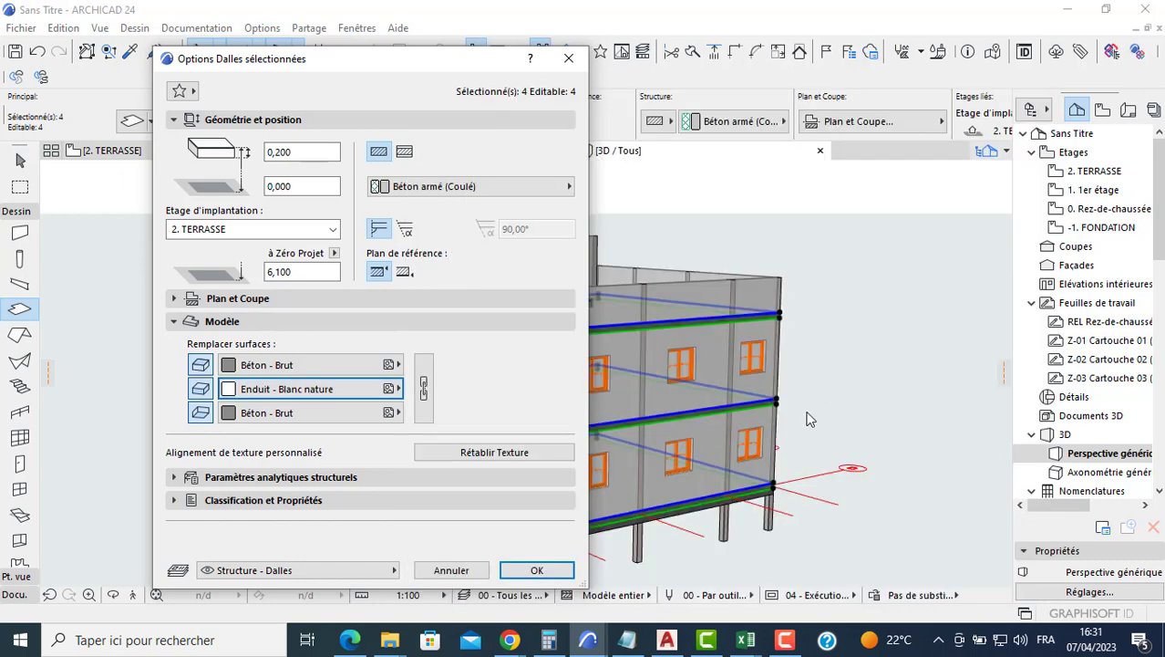
pyautogui.click(536, 570)
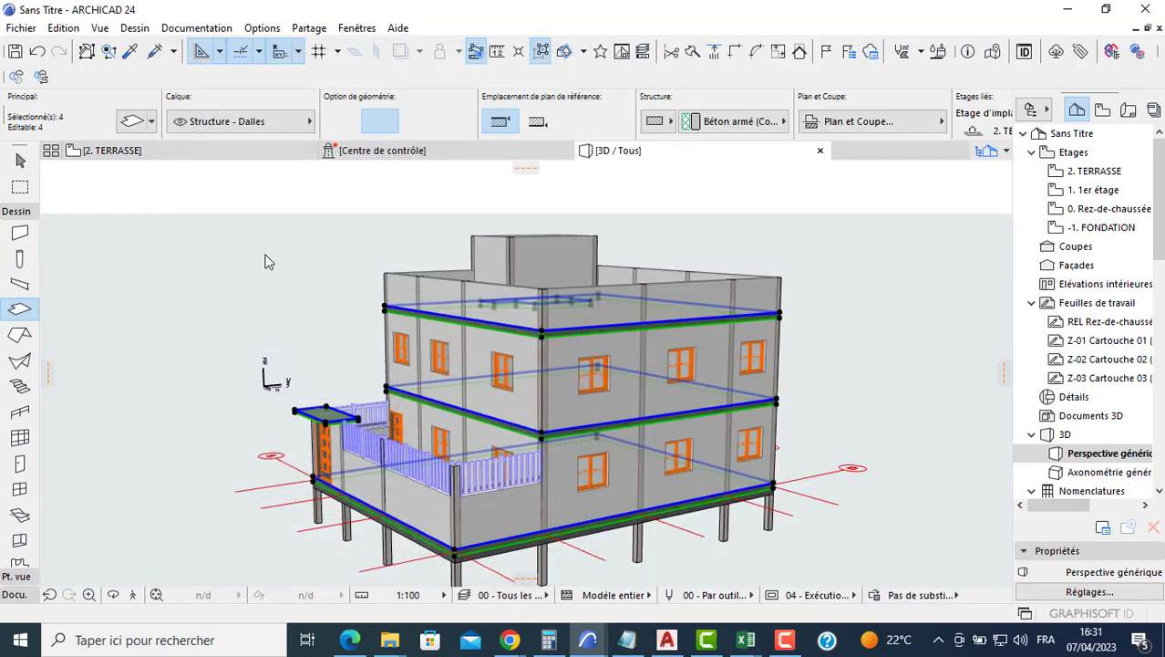
pyautogui.press('Escape')
# Apply Enduit - Blanc nature to both segment surfaces of all columns by linking the surface overrides.
pyautogui.click(19, 259)
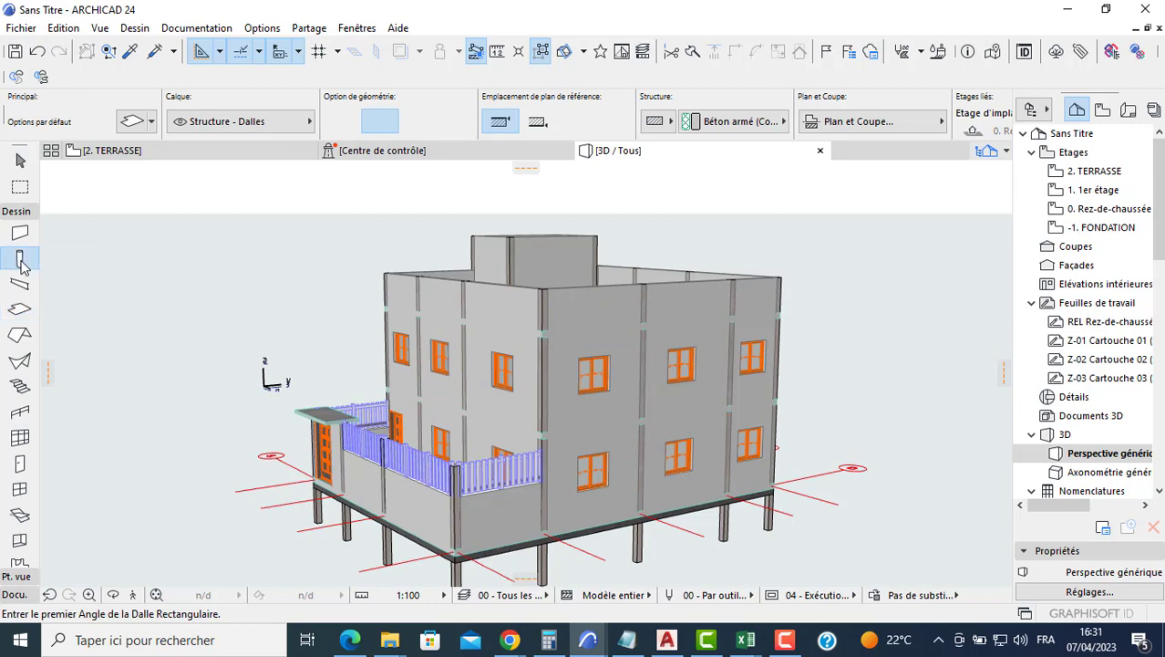
pyautogui.hotkey('ctrl', 'a')
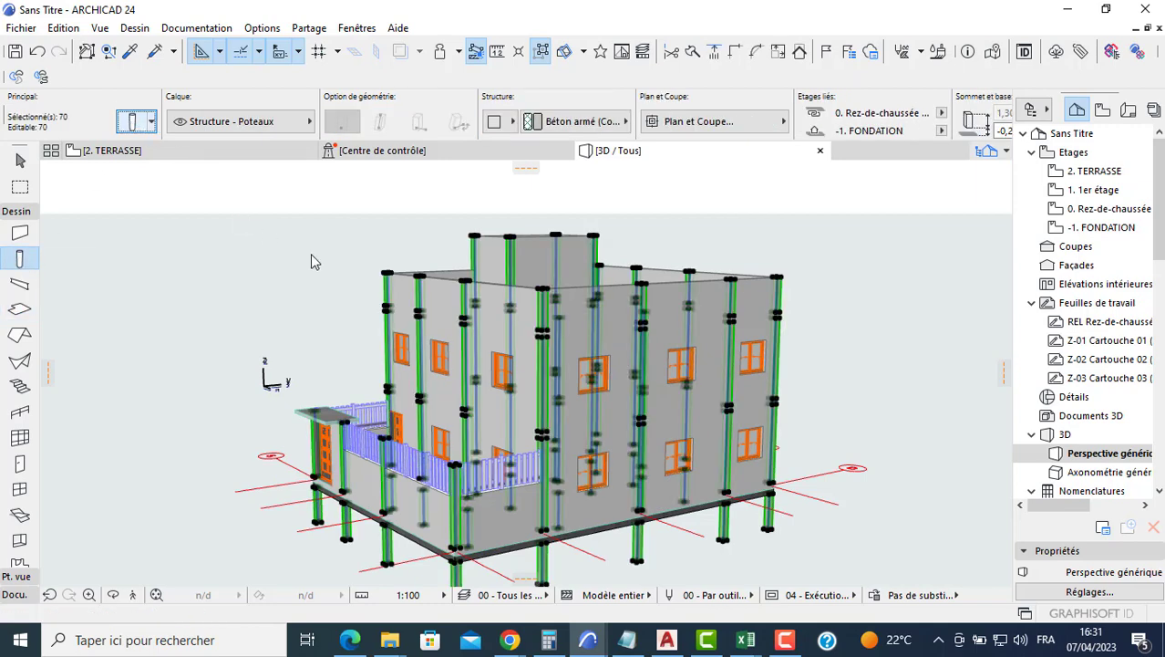
pyautogui.hotkey('ctrl', 't')
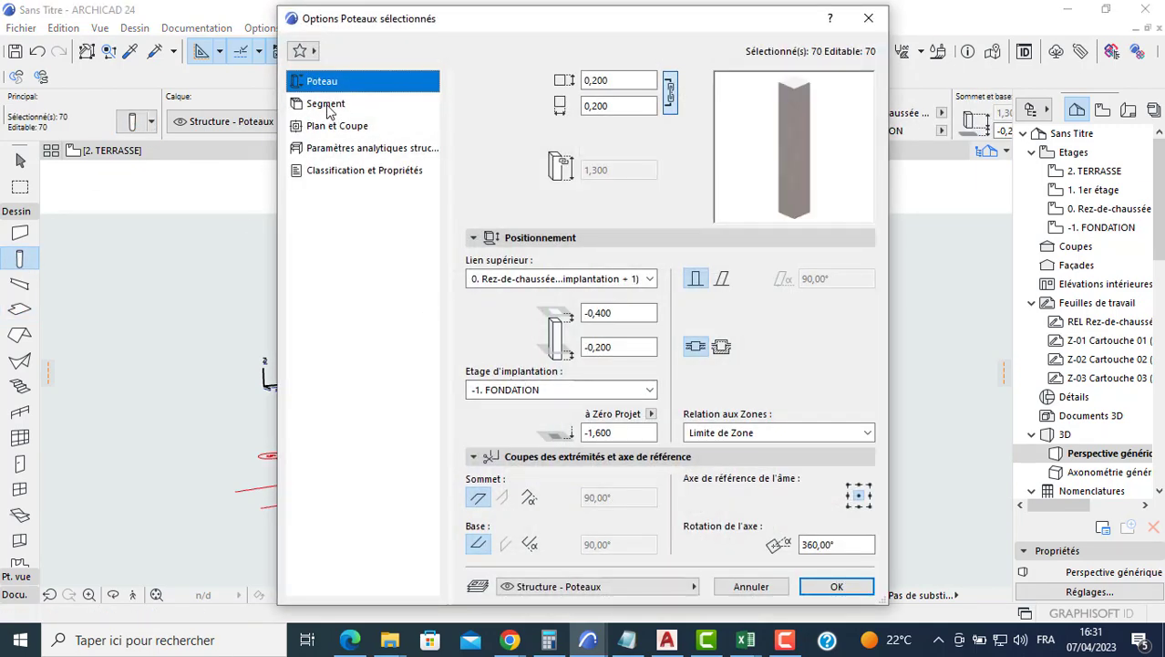
pyautogui.click(328, 107)
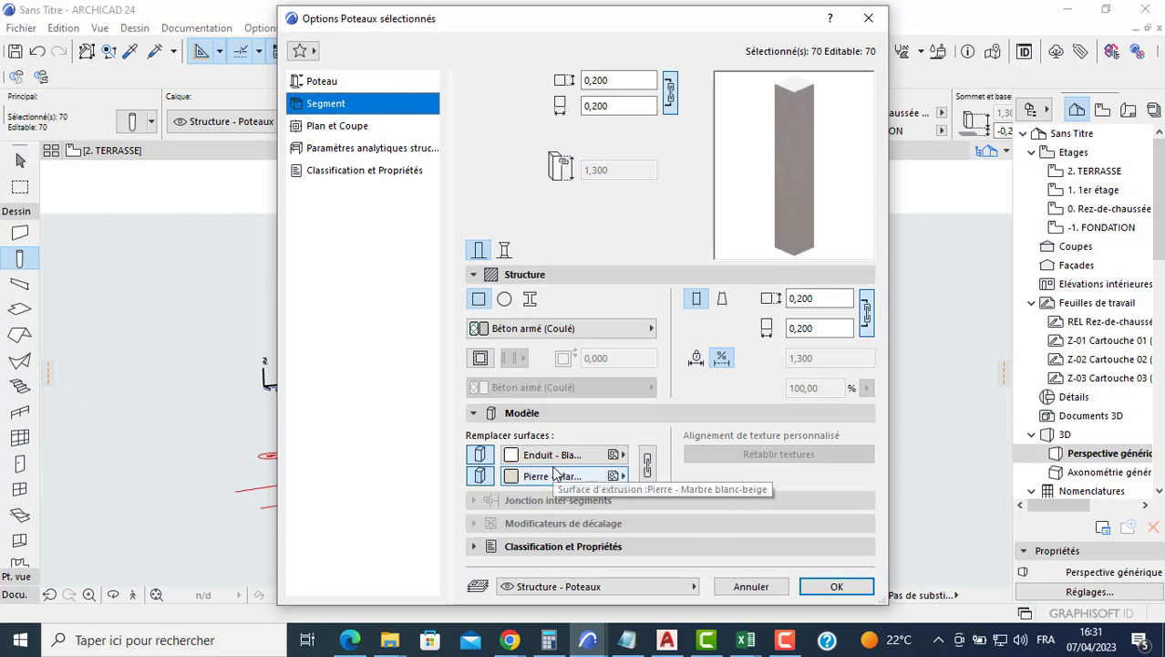
pyautogui.click(647, 476)
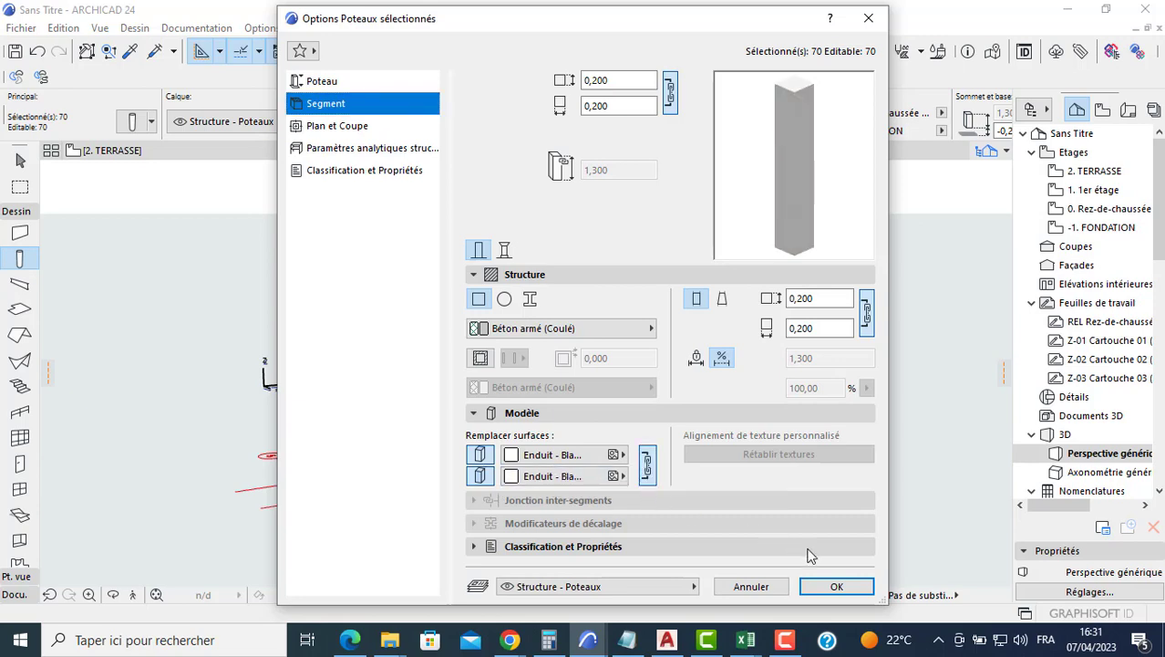
pyautogui.click(847, 592)
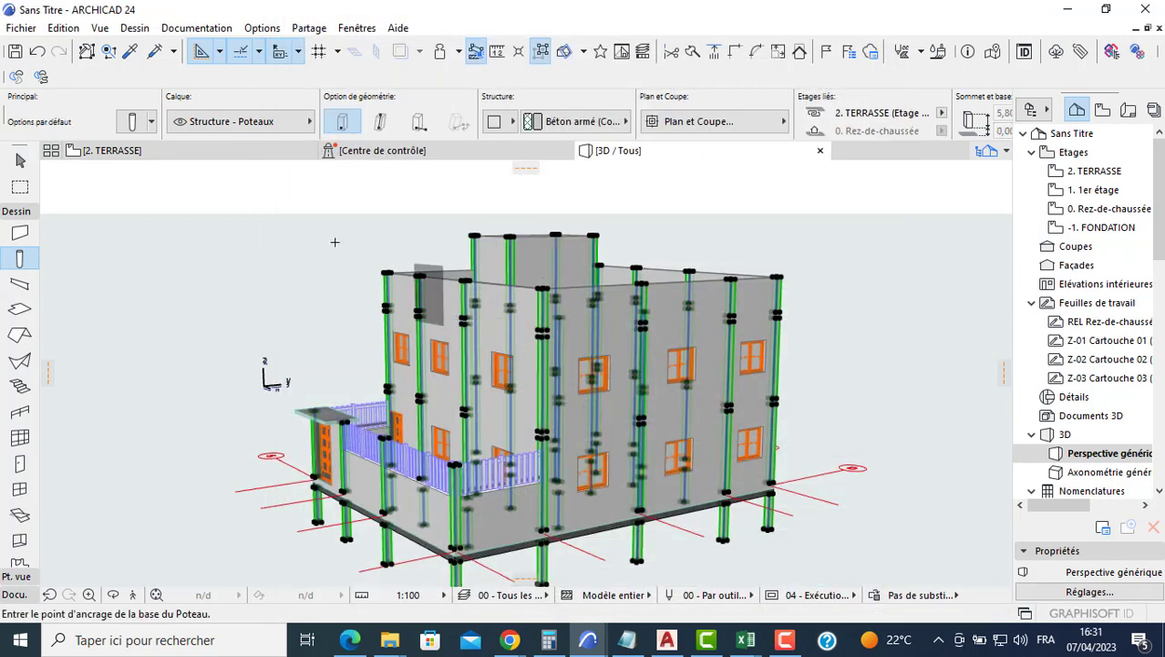
pyautogui.press('Escape')
# Inspect the stairwell enclosure and its slab opening from above in 3D.
pyautogui.scroll(-1, 341, 305)
pyautogui.keyDown('shift'); pyautogui.moveTo(395, 329); pyautogui.dragTo(448, 518, button='middle'); pyautogui.keyUp('shift')
pyautogui.scroll(4, 319, 424)
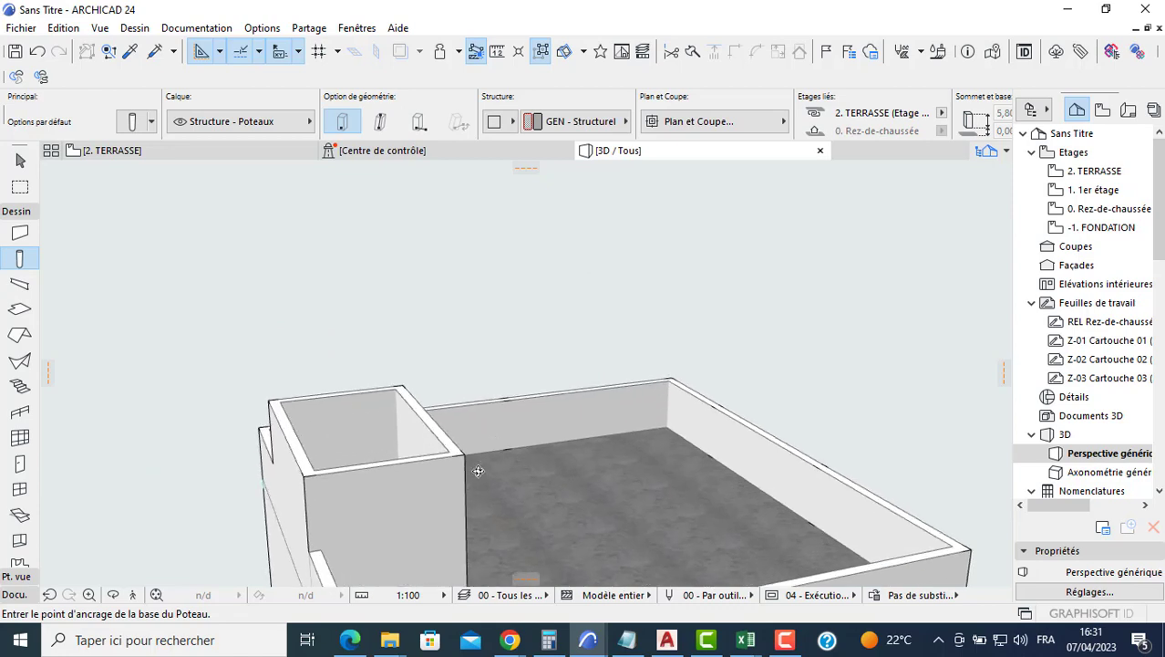
pyautogui.keyDown('shift'); pyautogui.moveTo(478, 470); pyautogui.dragTo(538, 310, button='middle'); pyautogui.keyUp('shift')
pyautogui.keyDown('shift'); pyautogui.moveTo(500, 416); pyautogui.dragTo(435, 265, button='middle'); pyautogui.keyUp('shift')
pyautogui.moveTo(400, 192); pyautogui.dragTo(436, 348, button='middle')
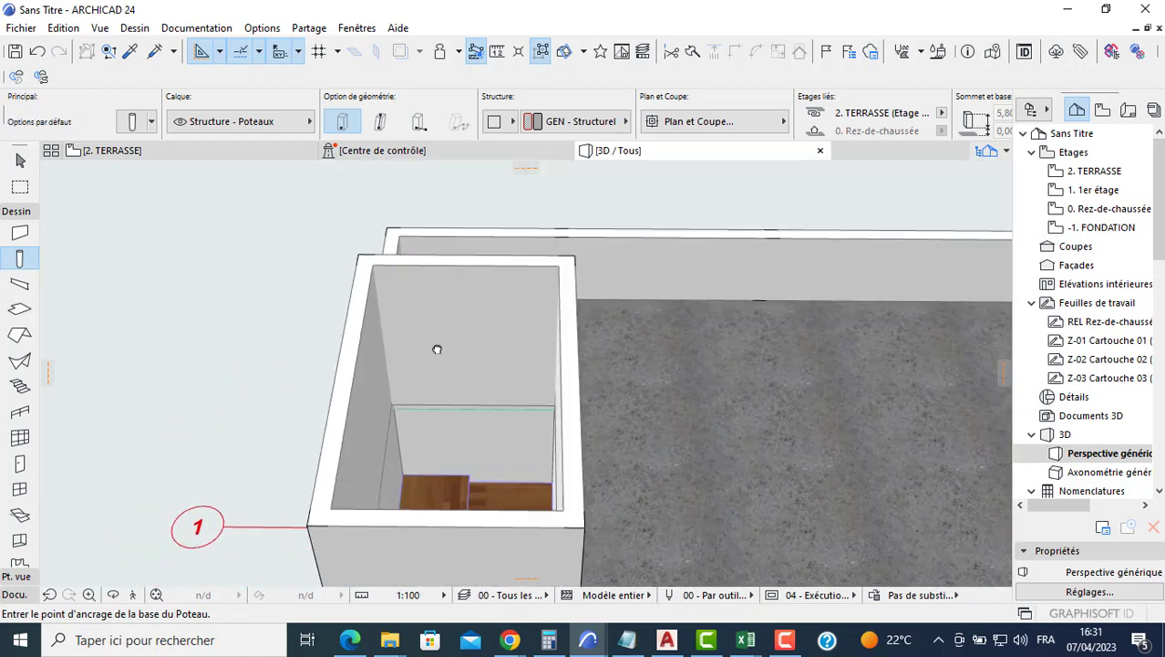
# On the terrace plan, place a 0,85 wide Porte 24 door in the axis B stairwell wall beside column B3, opening outwards.
pyautogui.click(216, 155)
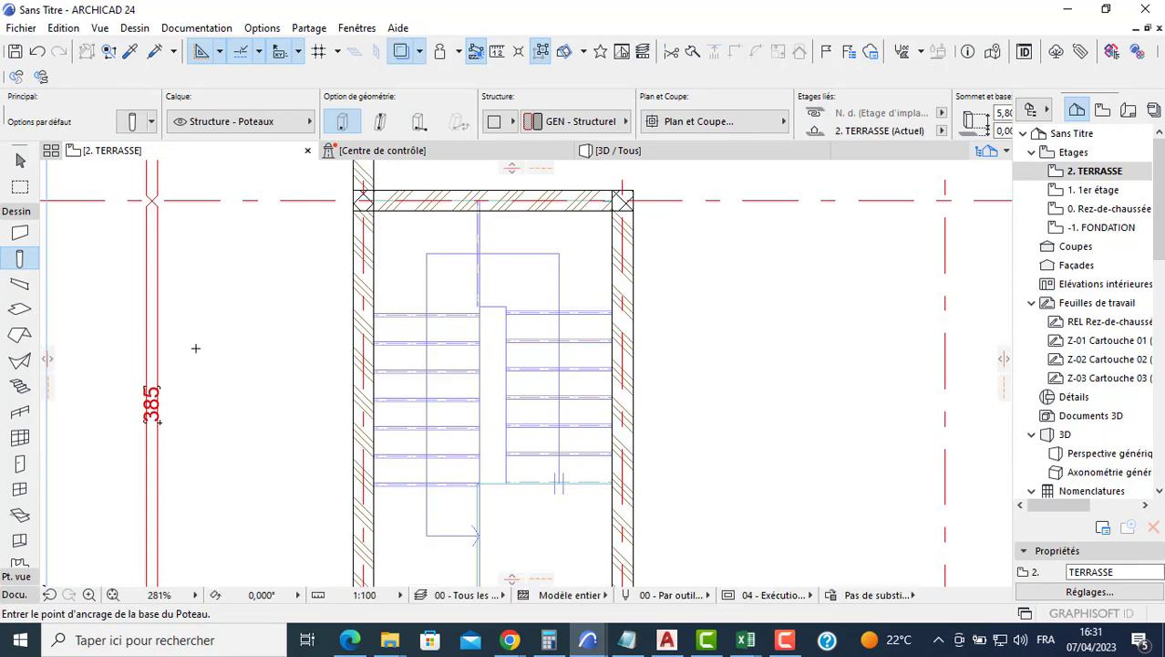
pyautogui.scroll(-4, 195, 348)
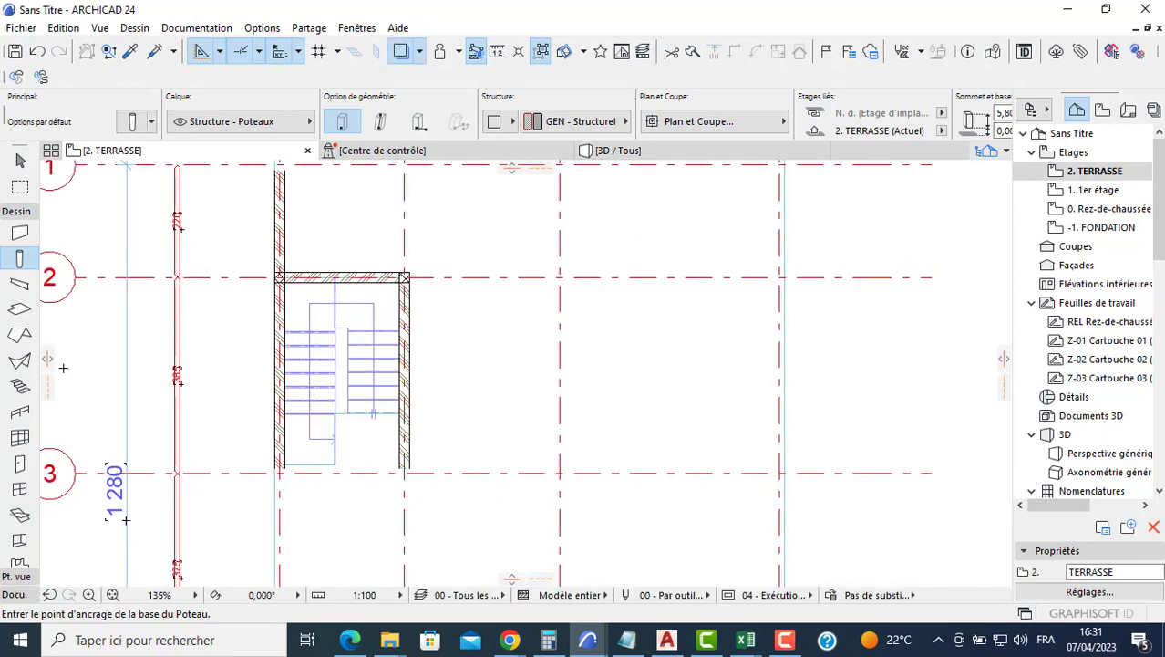
pyautogui.click(17, 466)
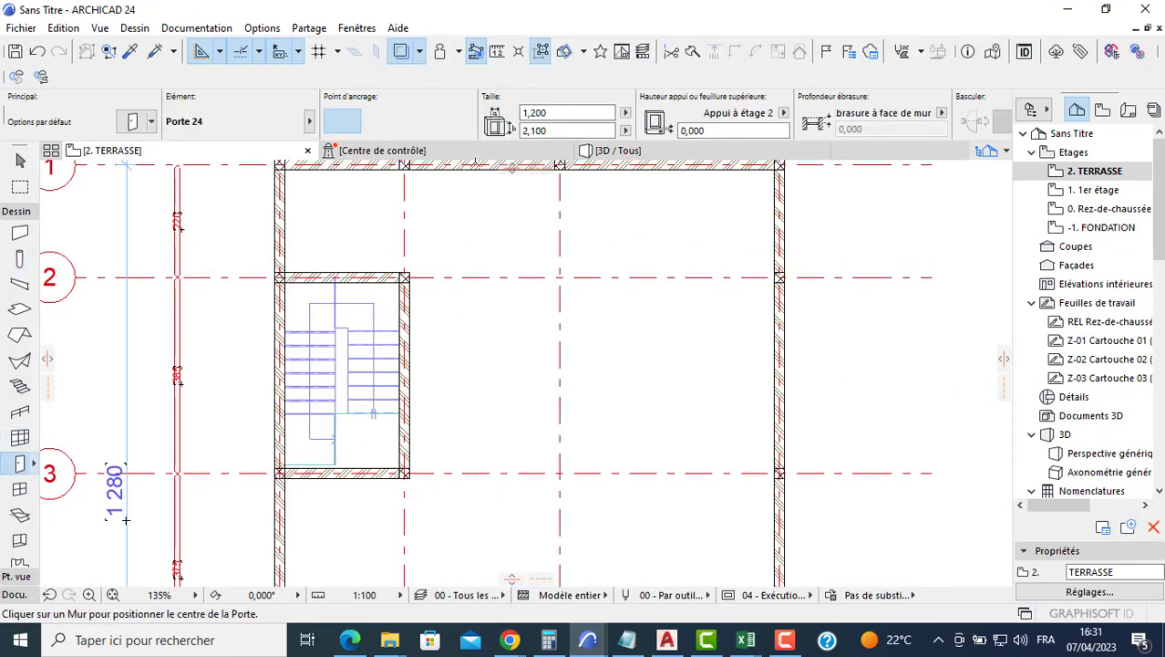
pyautogui.click(553, 114)
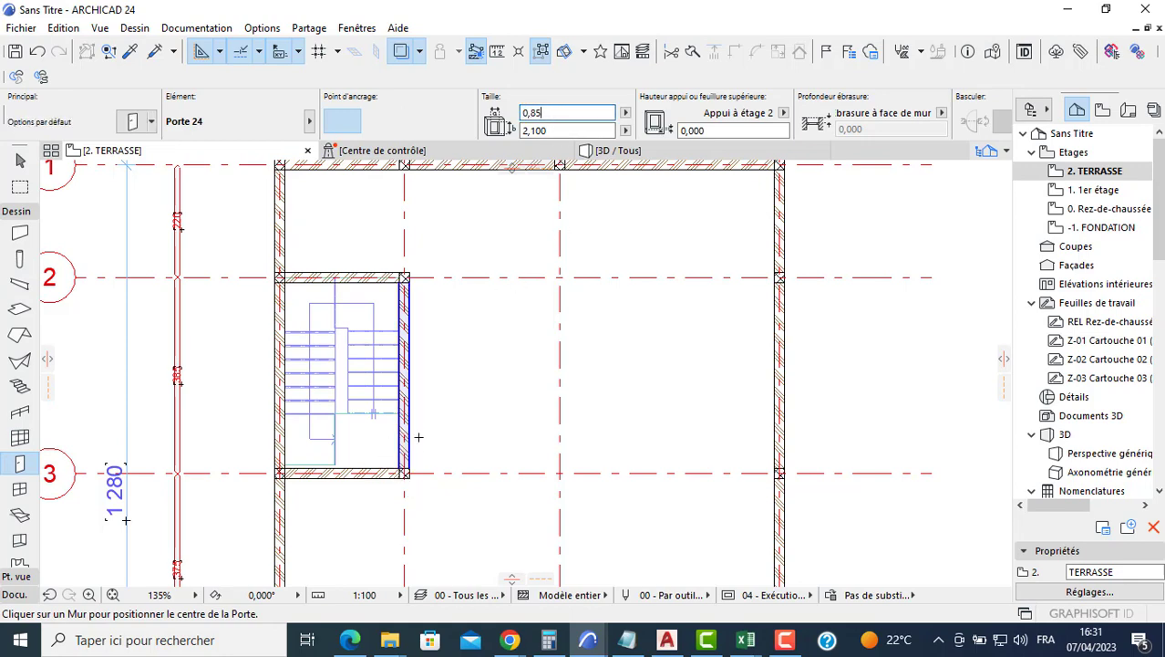
pyautogui.press('Return')
pyautogui.scroll(3, 409, 436)
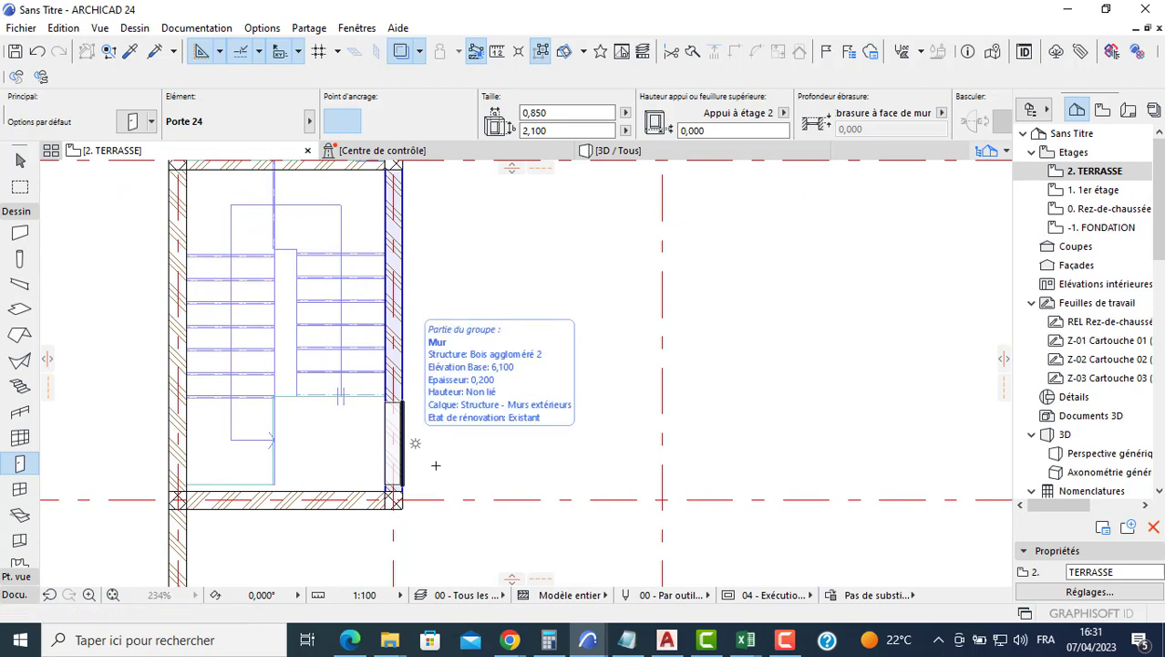
pyautogui.click(406, 443)
pyautogui.click(464, 483)
pyautogui.press('Escape')
# Set the default slab to a thickness of 0,1 and an offset of 2,6 above the terrace storey.
pyautogui.scroll(-4, 264, 310)
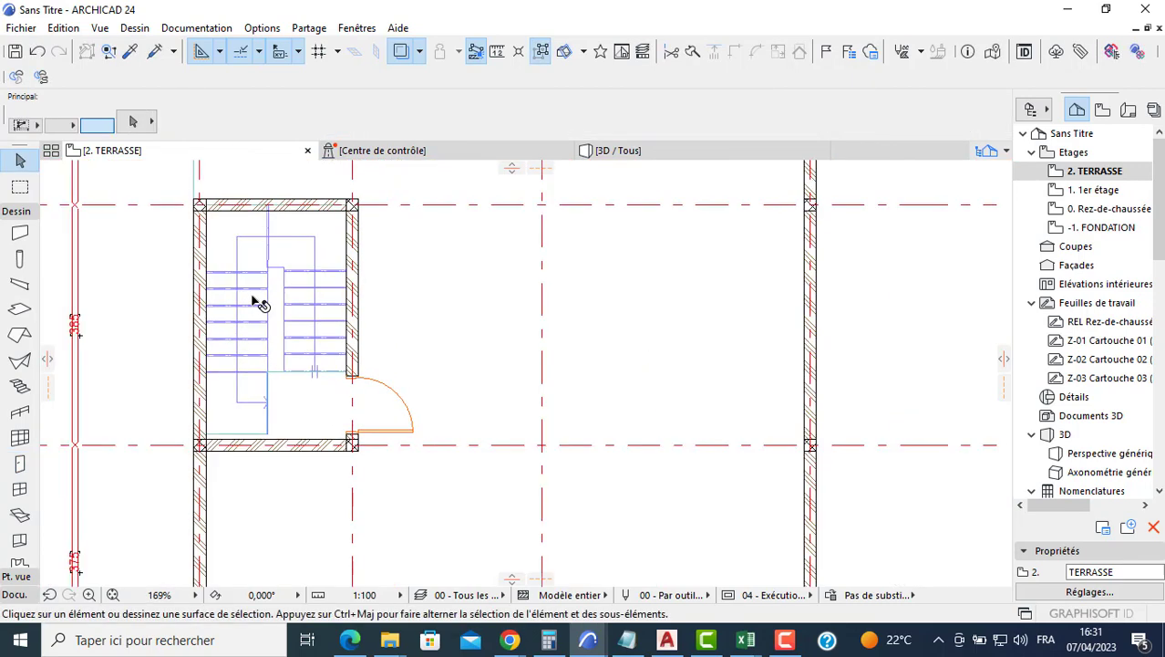
pyautogui.click(19, 312)
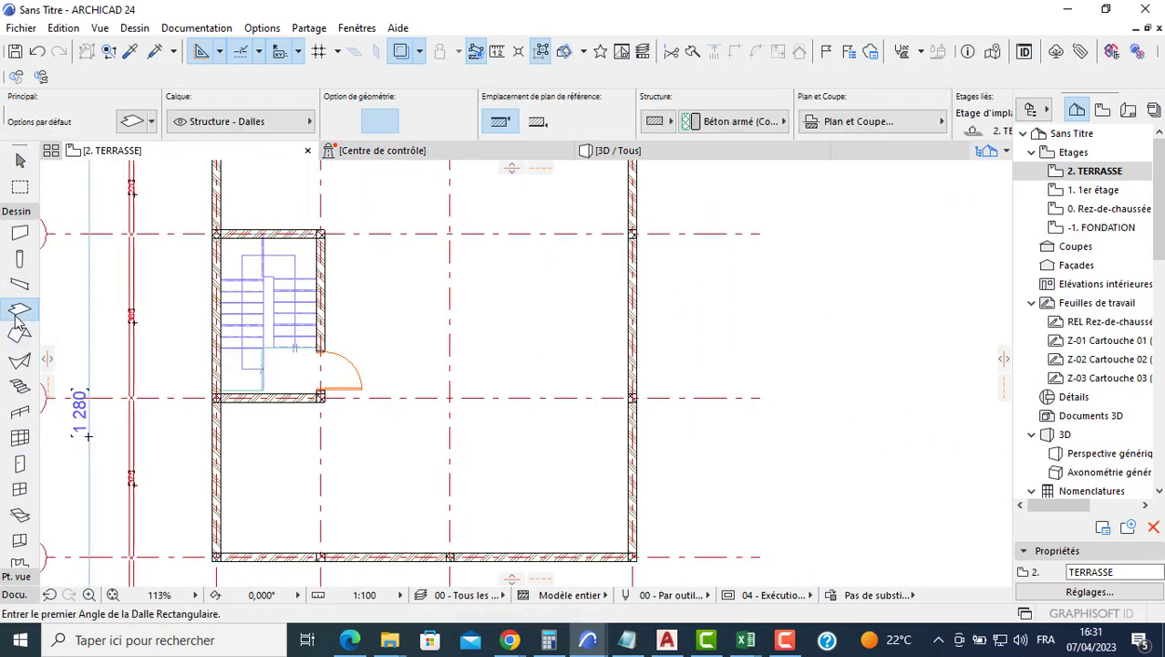
pyautogui.hotkey('ctrl', 't')
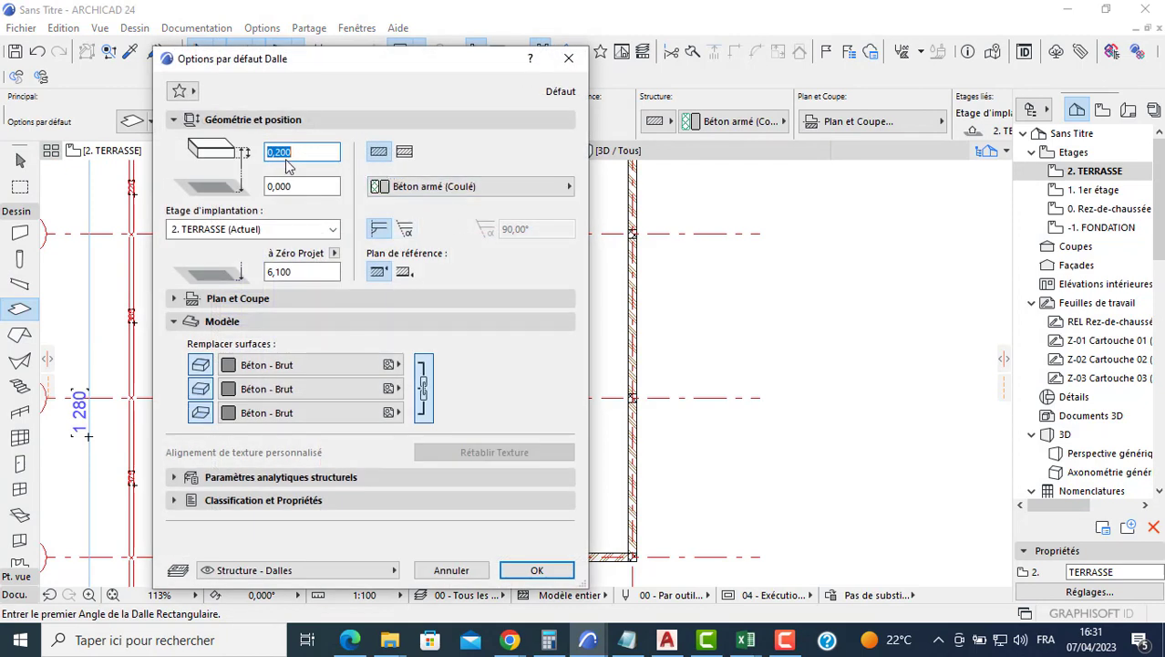
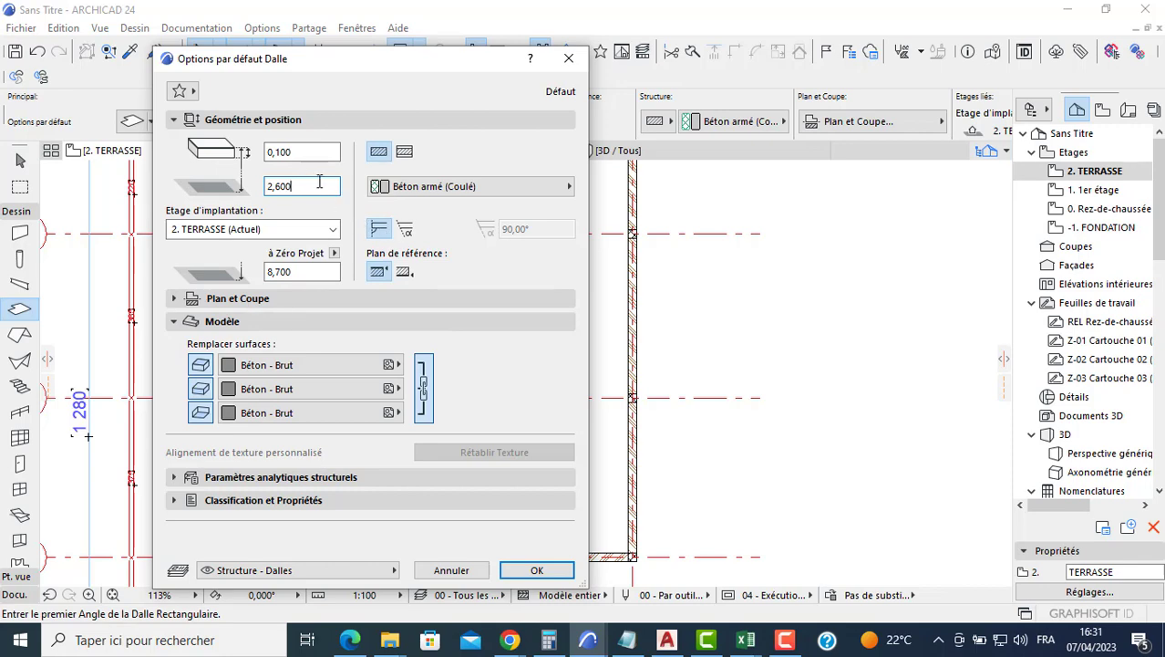
pyautogui.press('Return')
pyautogui.scroll(4, 193, 254)
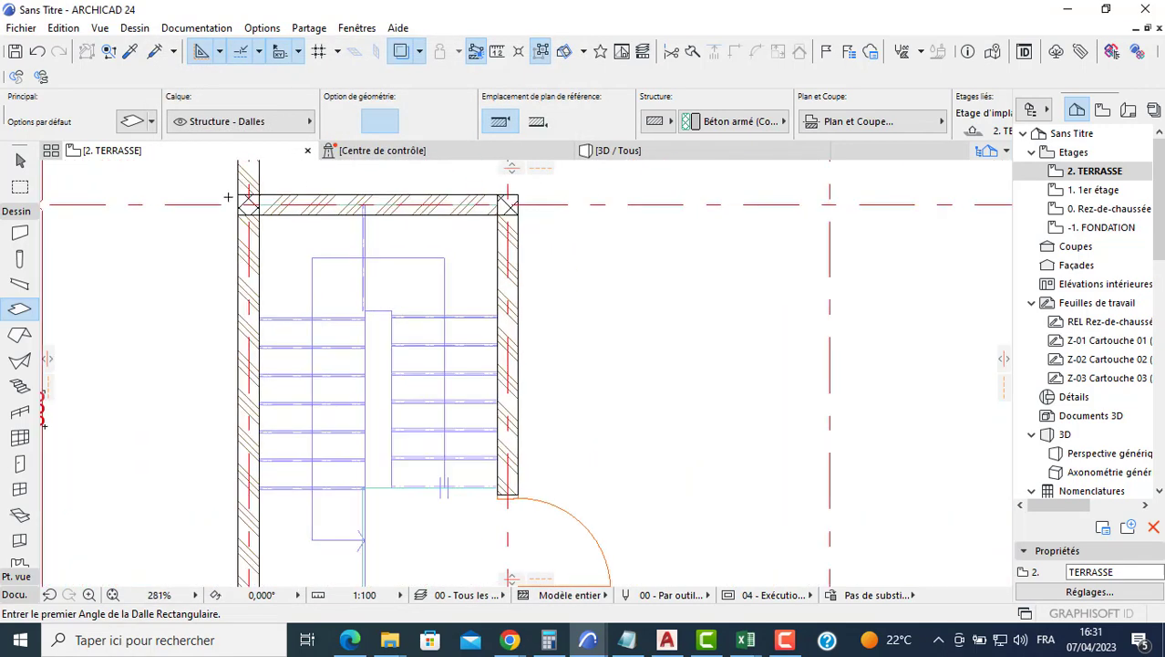
# Draw a rectangular roof slab over the stairwell, spanning its outer wall corners from axis A2 to B3, and check it in 3D.
pyautogui.click(236, 191)
pyautogui.scroll(-3, 388, 374)
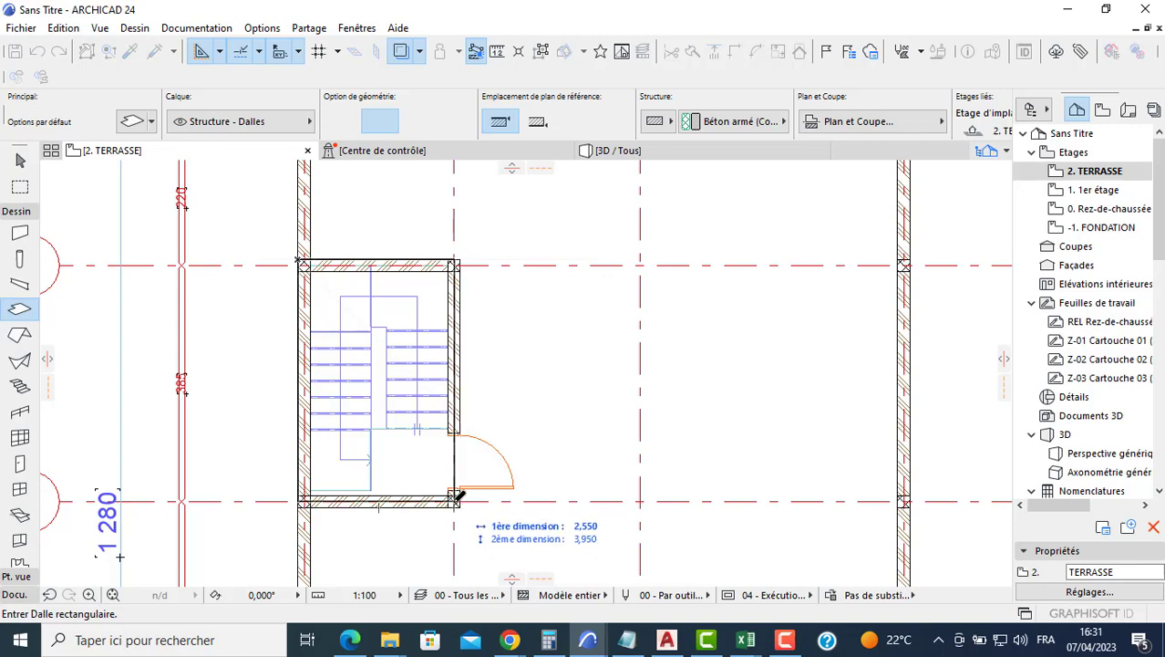
pyautogui.click(460, 500)
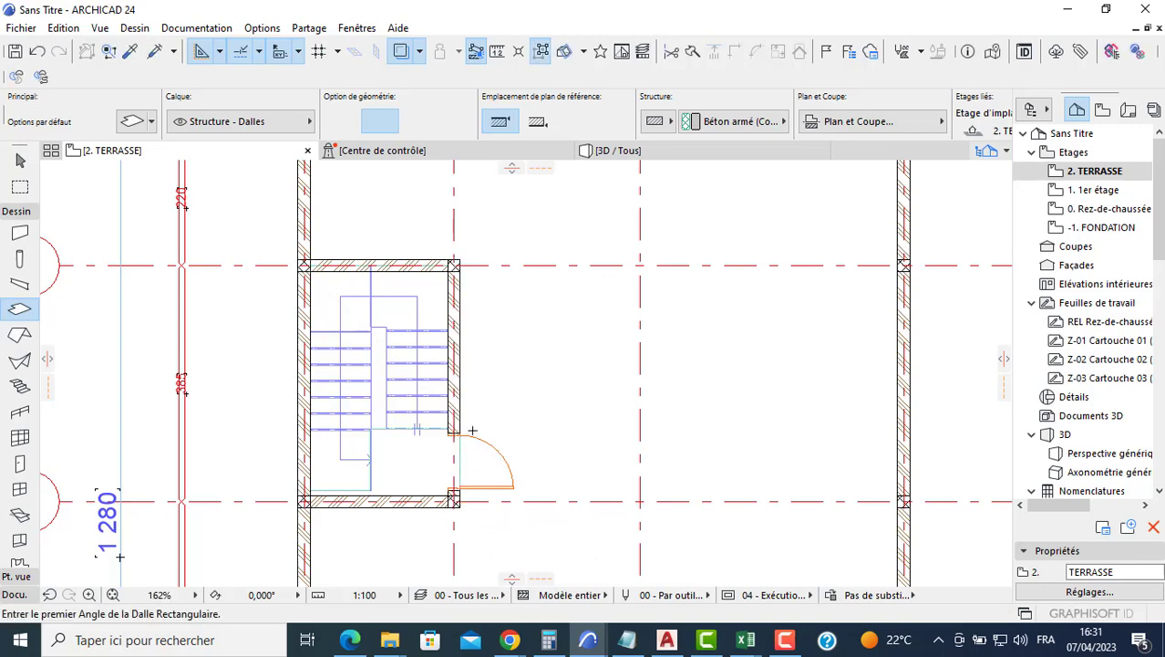
pyautogui.click(629, 152)
pyautogui.keyDown('shift'); pyautogui.moveTo(686, 401); pyautogui.dragTo(547, 252, button='middle'); pyautogui.keyUp('shift')
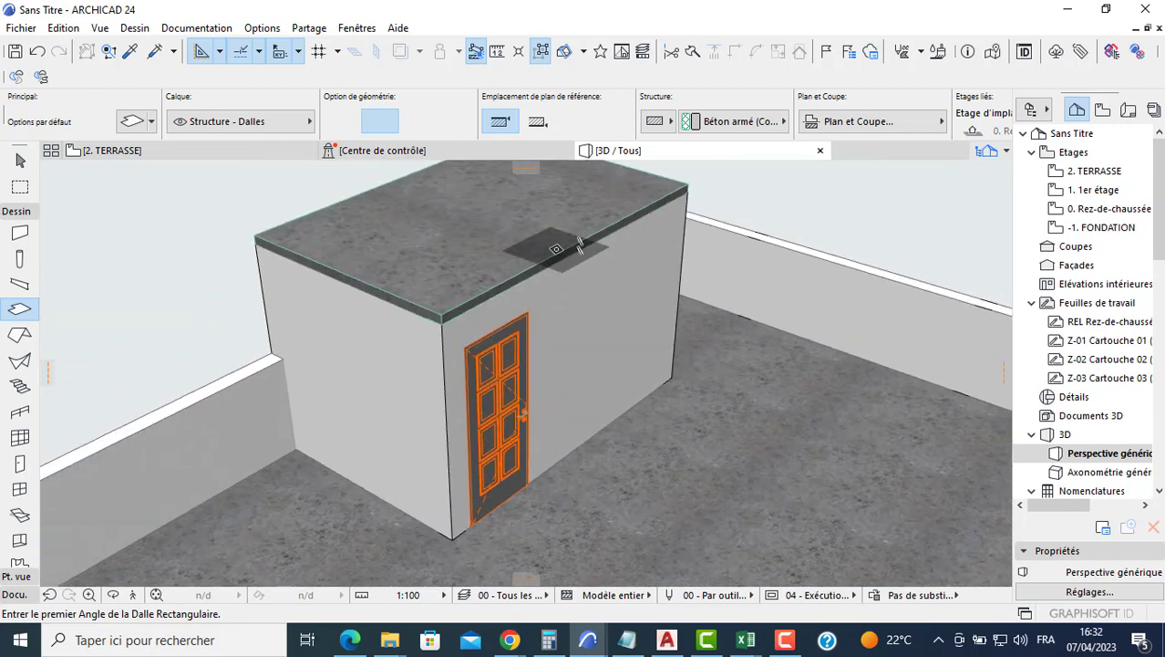
pyautogui.press('Escape')
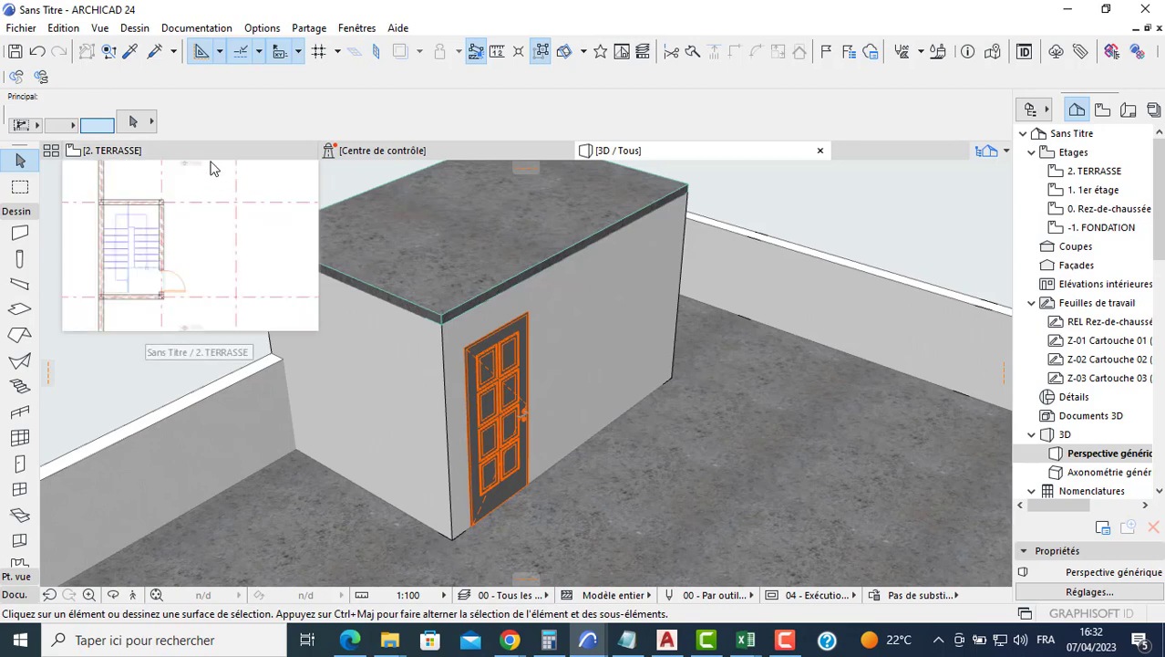
# On the terrace plan, set the default wall to a height of 0,2 and a base offset of 2,6 above the storey.
pyautogui.click(210, 166)
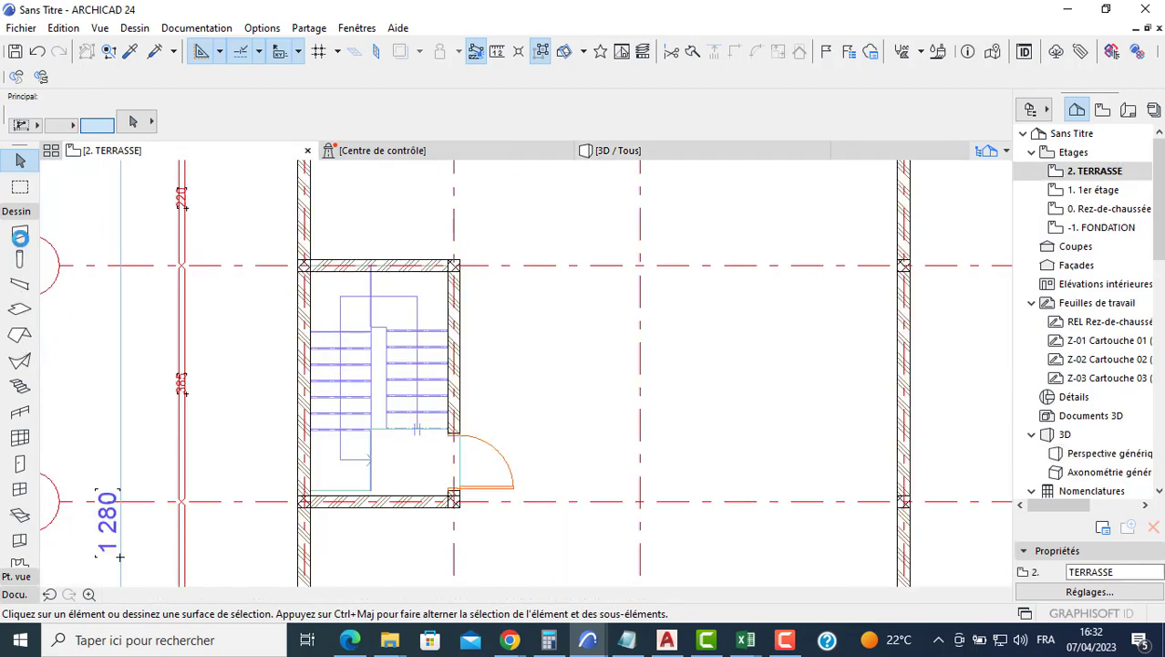
pyautogui.click(20, 234)
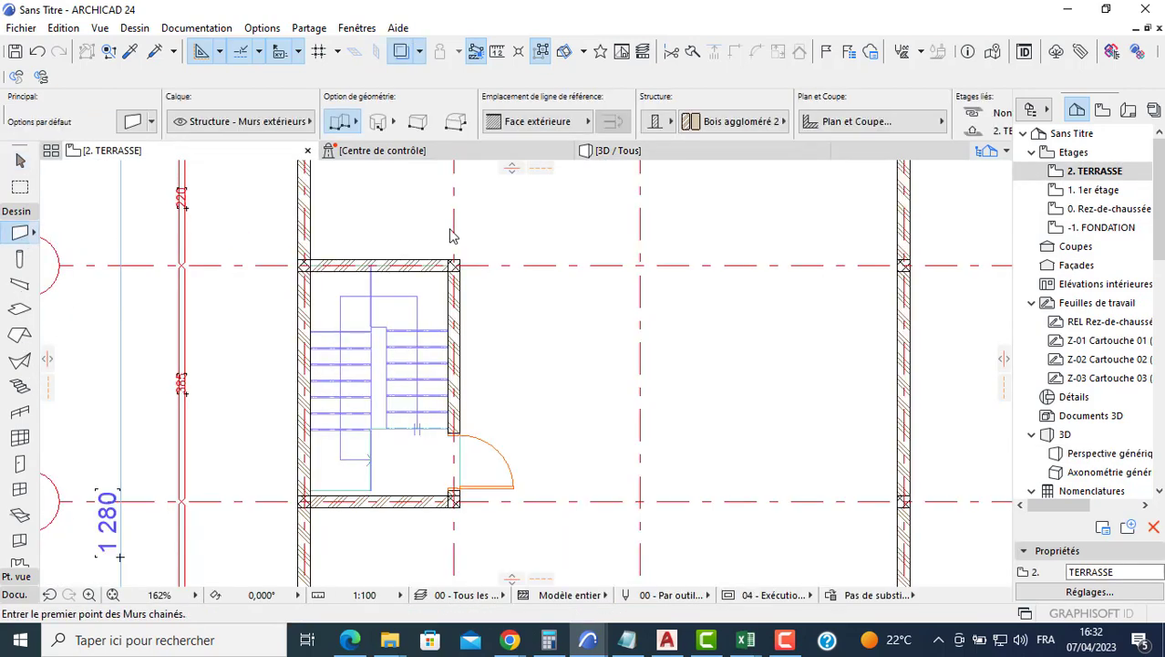
pyautogui.hotkey('ctrl', 't')
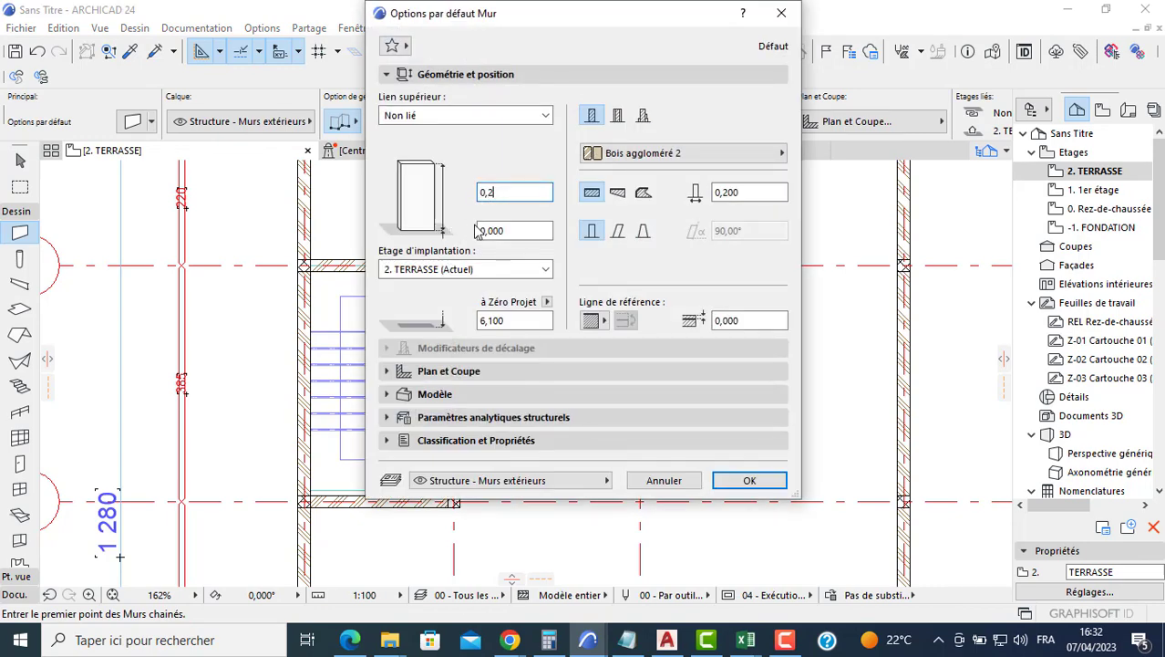
pyautogui.click(501, 234)
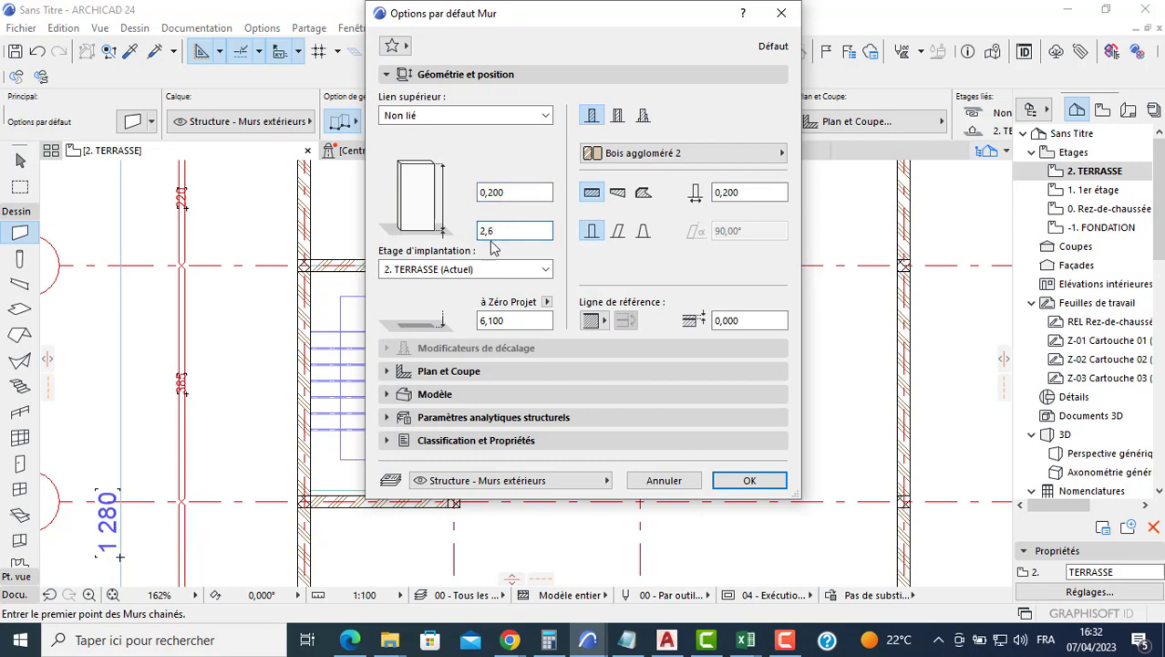
pyautogui.press('Return')
# Draw a rectangular ring of walls along the stairwell's outer corners as a roof parapet, and check it in 3D.
pyautogui.click(344, 121)
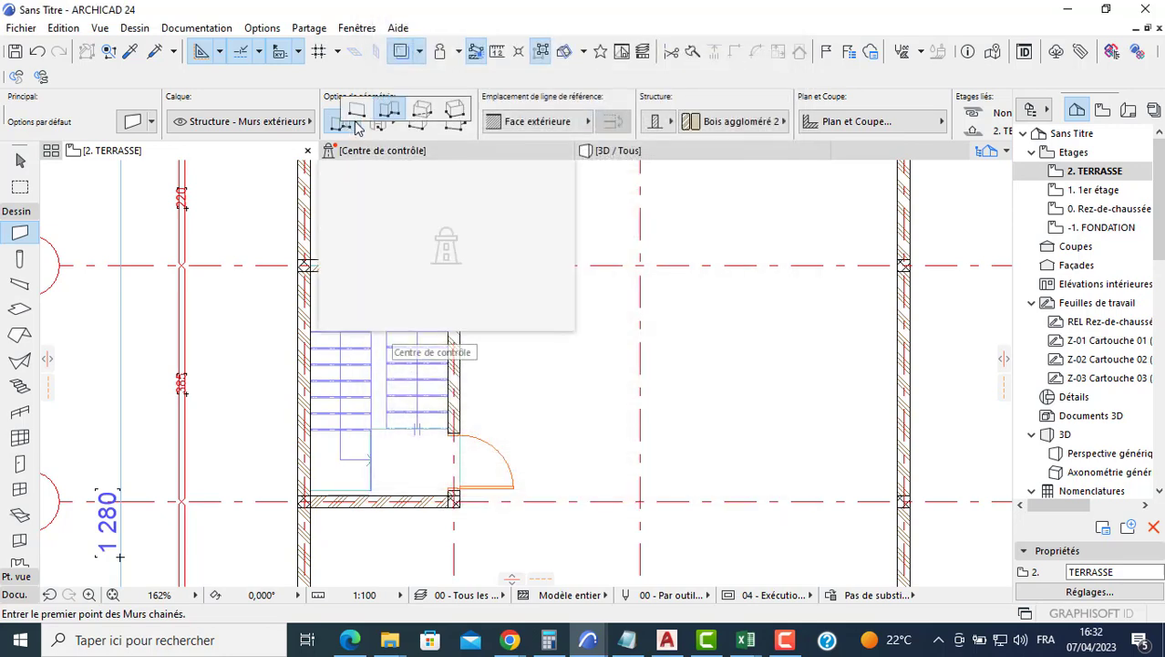
pyautogui.click(422, 117)
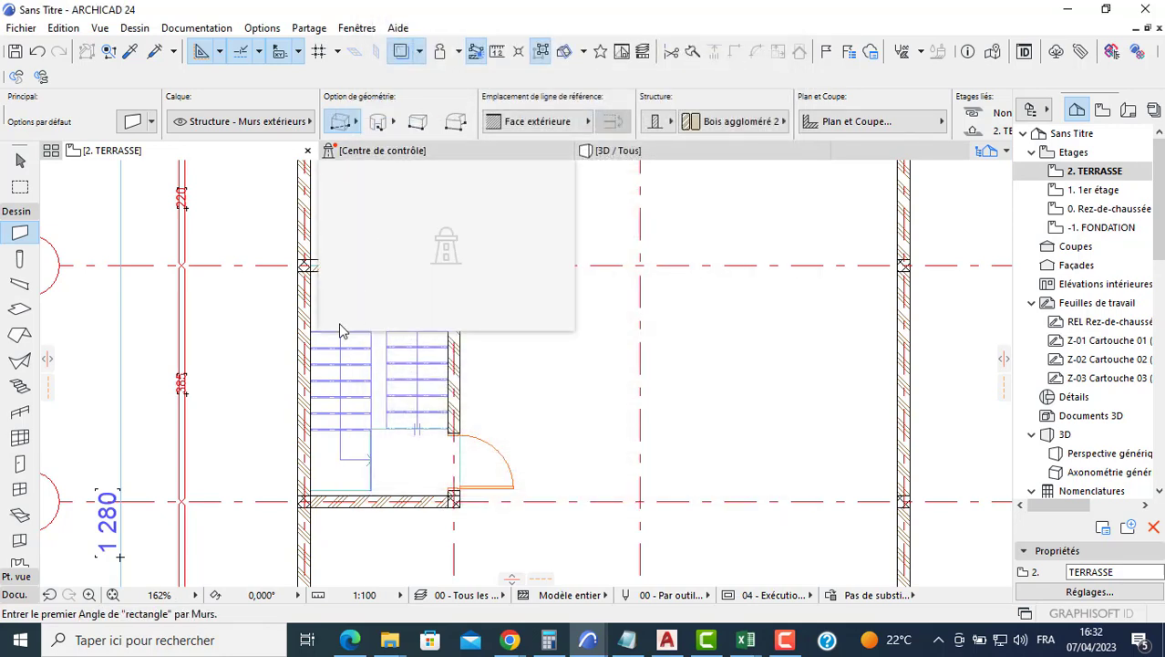
pyautogui.click(297, 262)
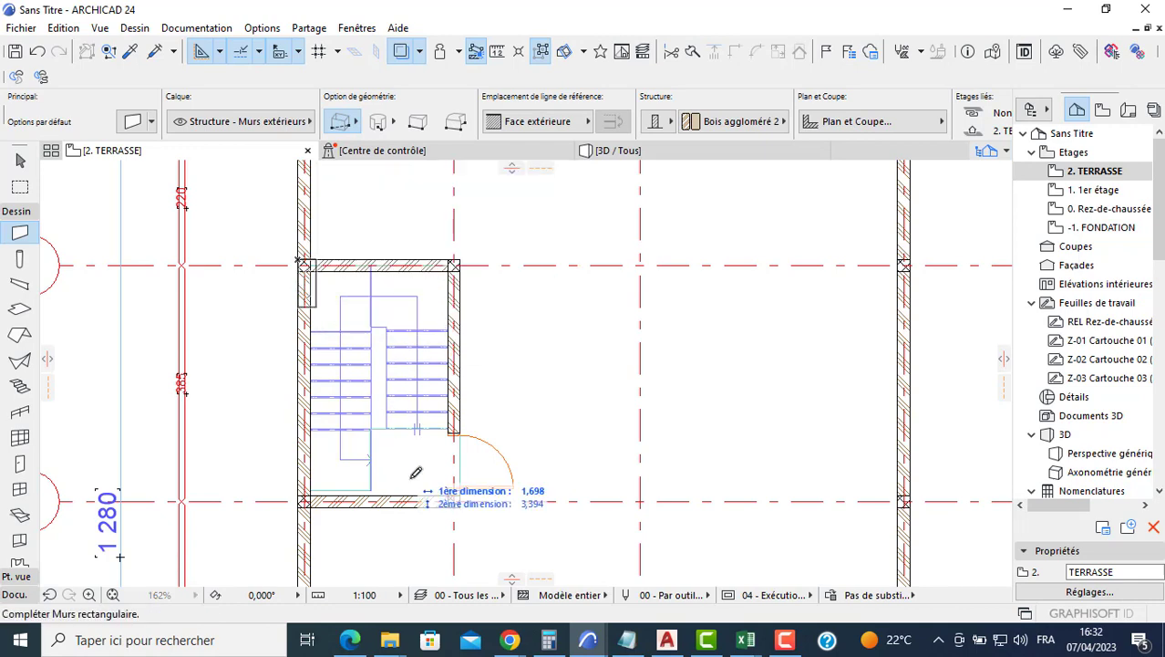
pyautogui.click(456, 502)
pyautogui.click(653, 153)
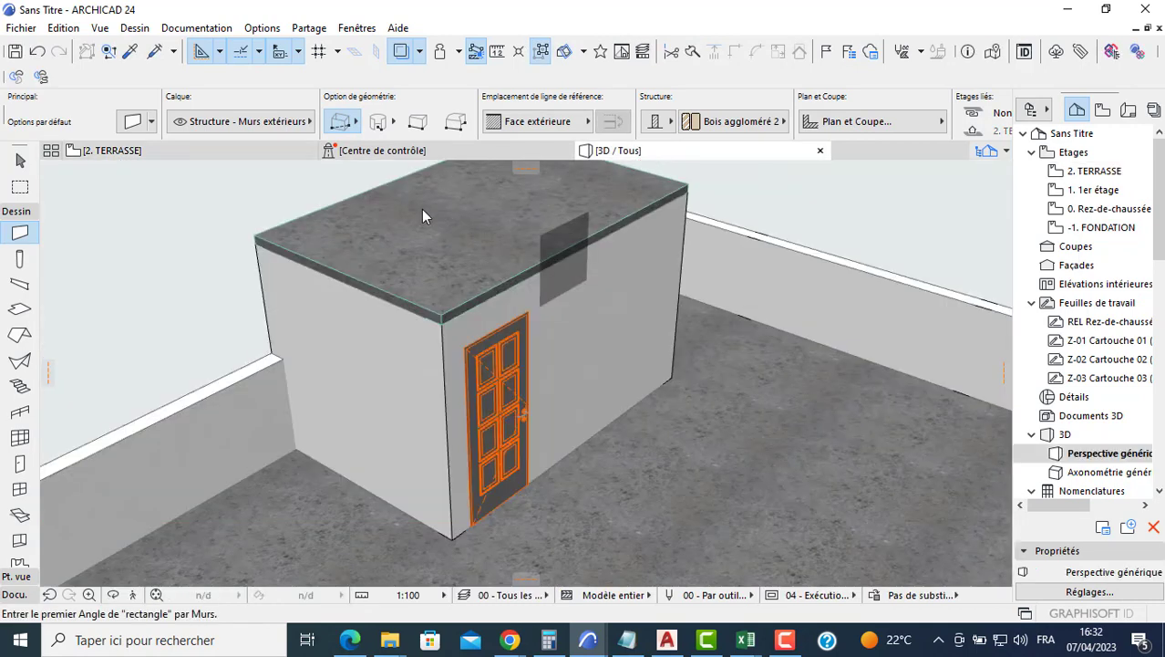
pyautogui.scroll(-3, 364, 302)
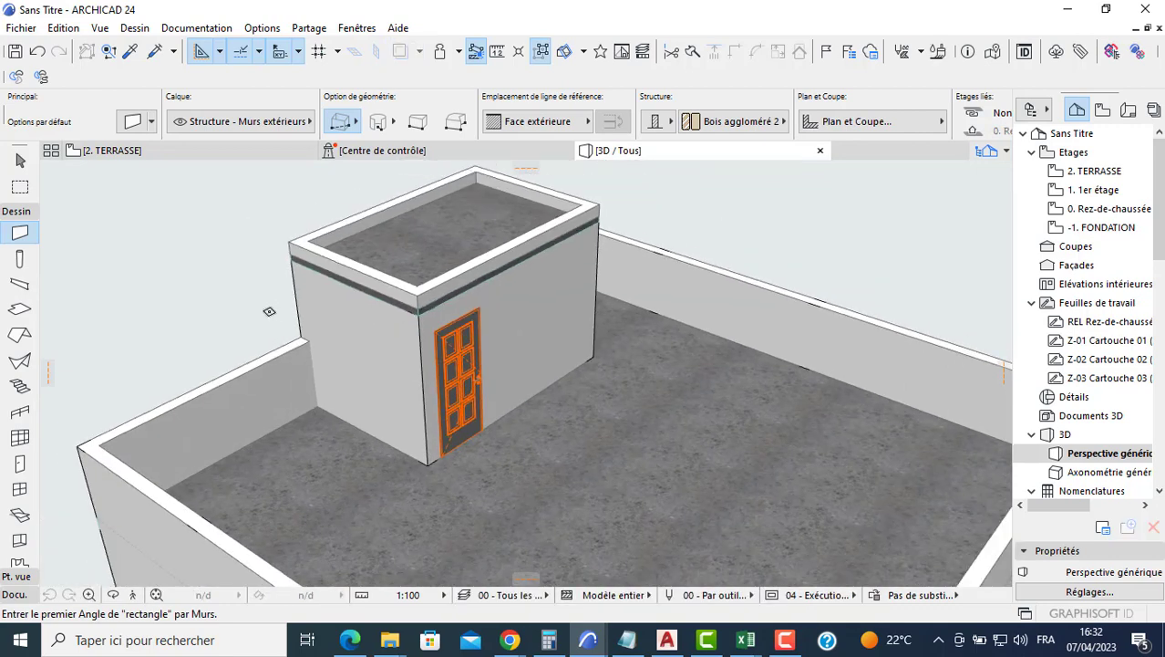
pyautogui.keyDown('shift'); pyautogui.moveTo(271, 310); pyautogui.dragTo(430, 442, button='middle'); pyautogui.keyUp('shift')
pyautogui.press('Escape')
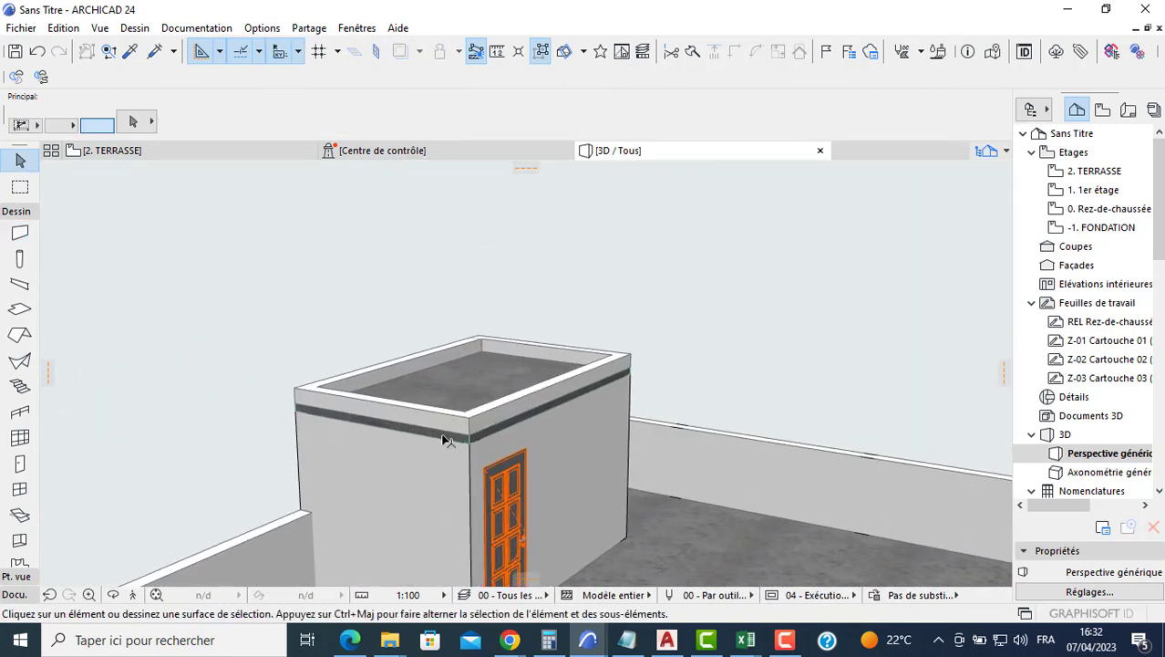
# Unlink the stairwell roof slab's surfaces, giving its edge Enduit - Blanc nature and its top Carrelage - Anthracite 30x30.
pyautogui.click(446, 440)
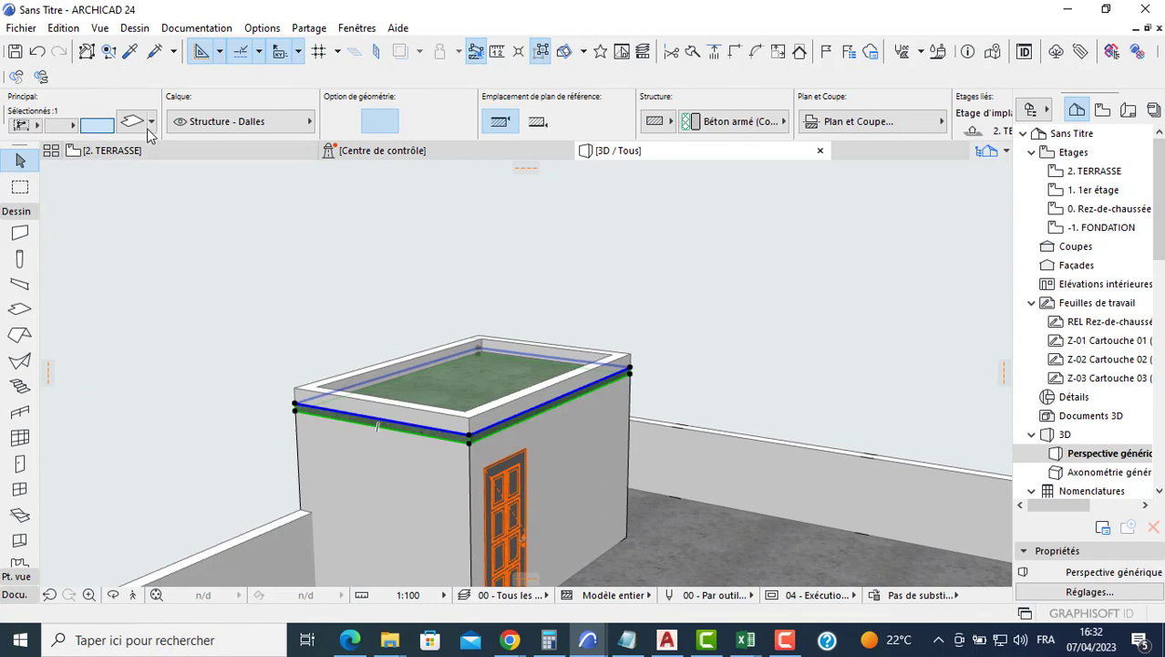
pyautogui.hotkey('ctrl', 't')
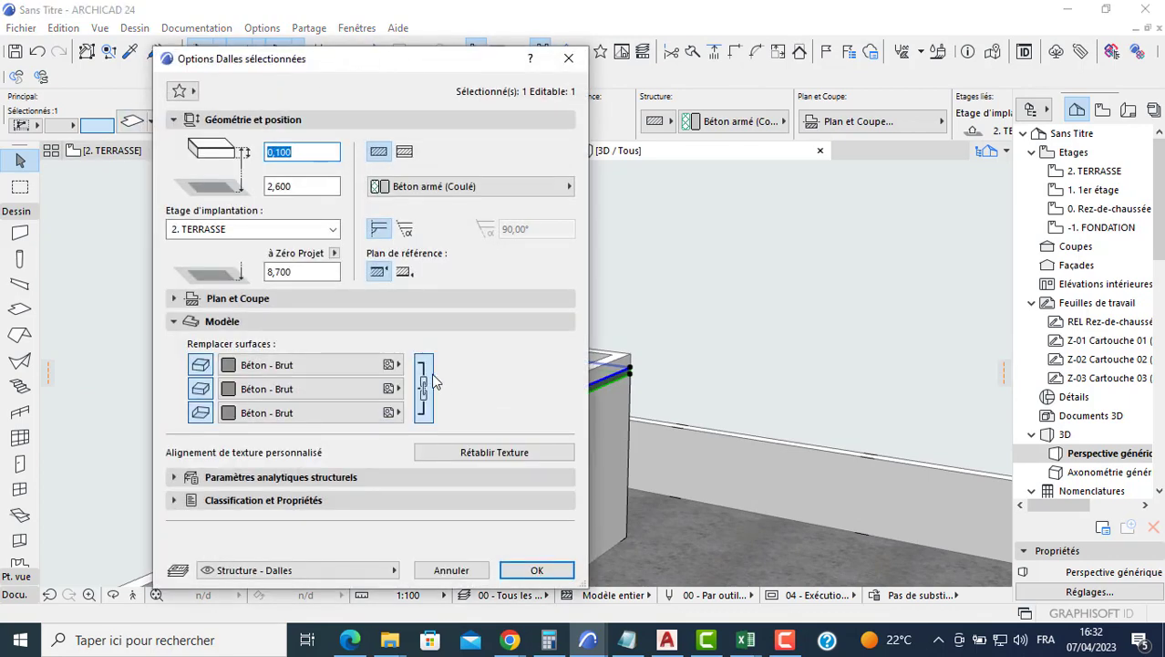
pyautogui.click(429, 375)
pyautogui.click(362, 386)
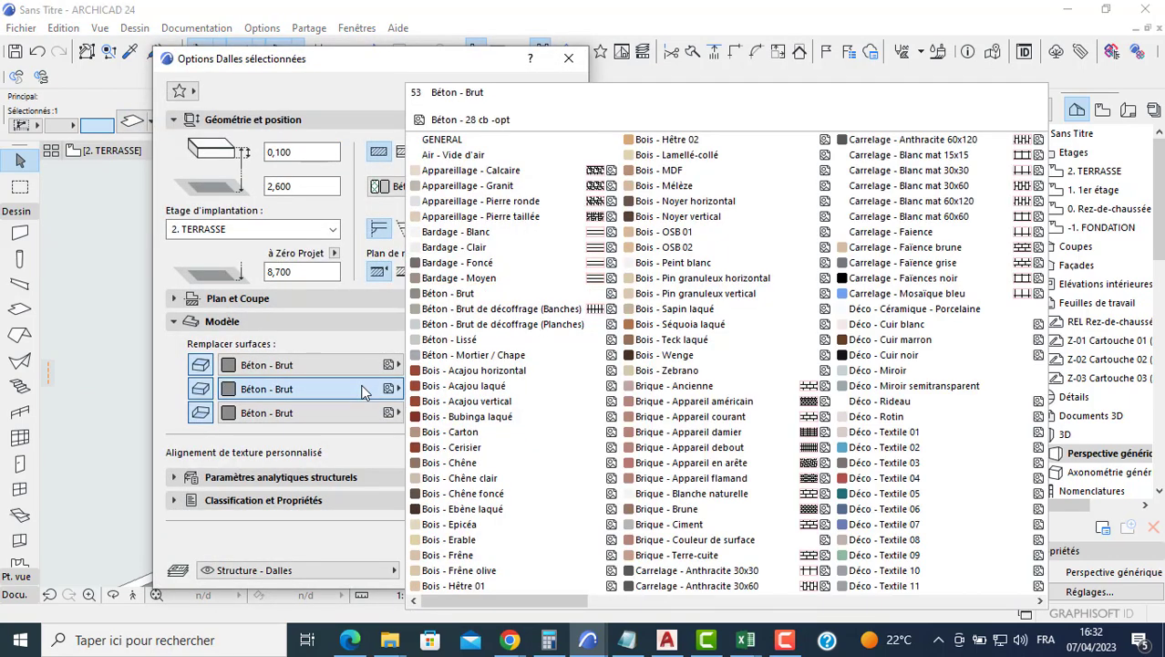
pyautogui.scroll(-2, 554, 386)
pyautogui.click(840, 346)
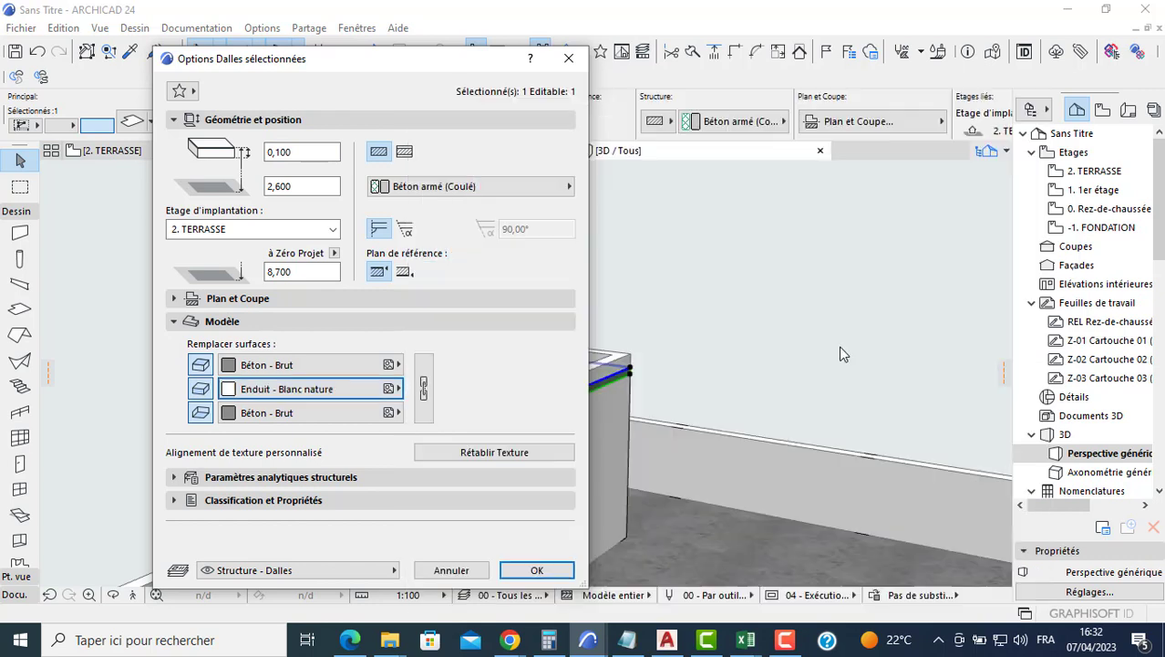
pyautogui.click(362, 370)
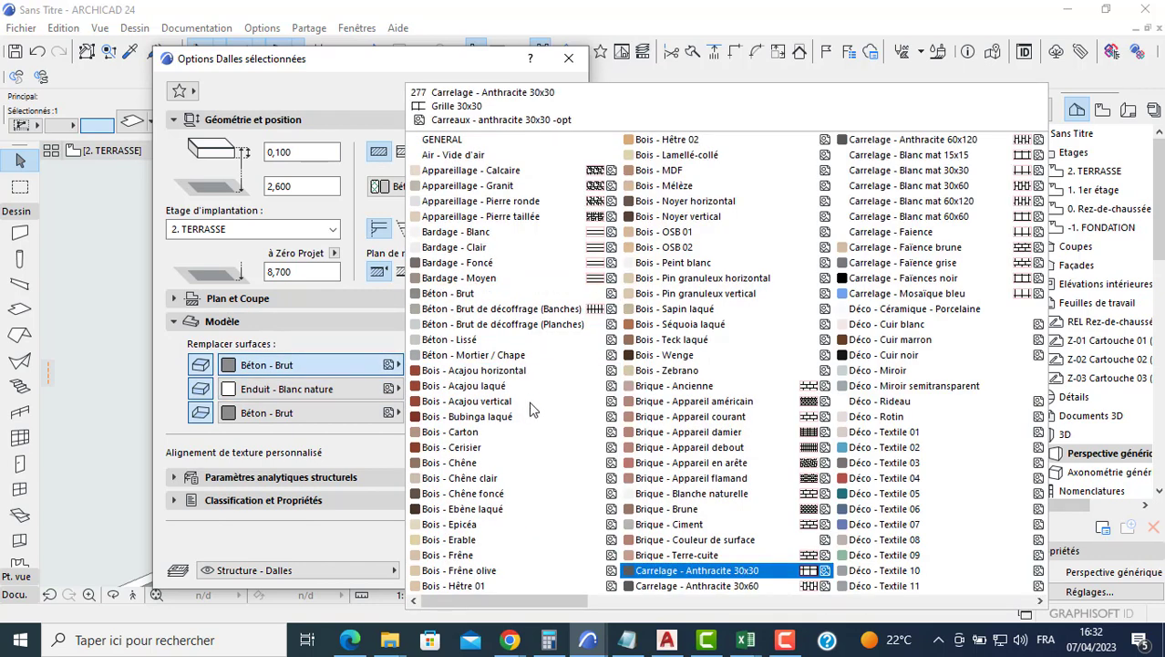
pyautogui.click(715, 569)
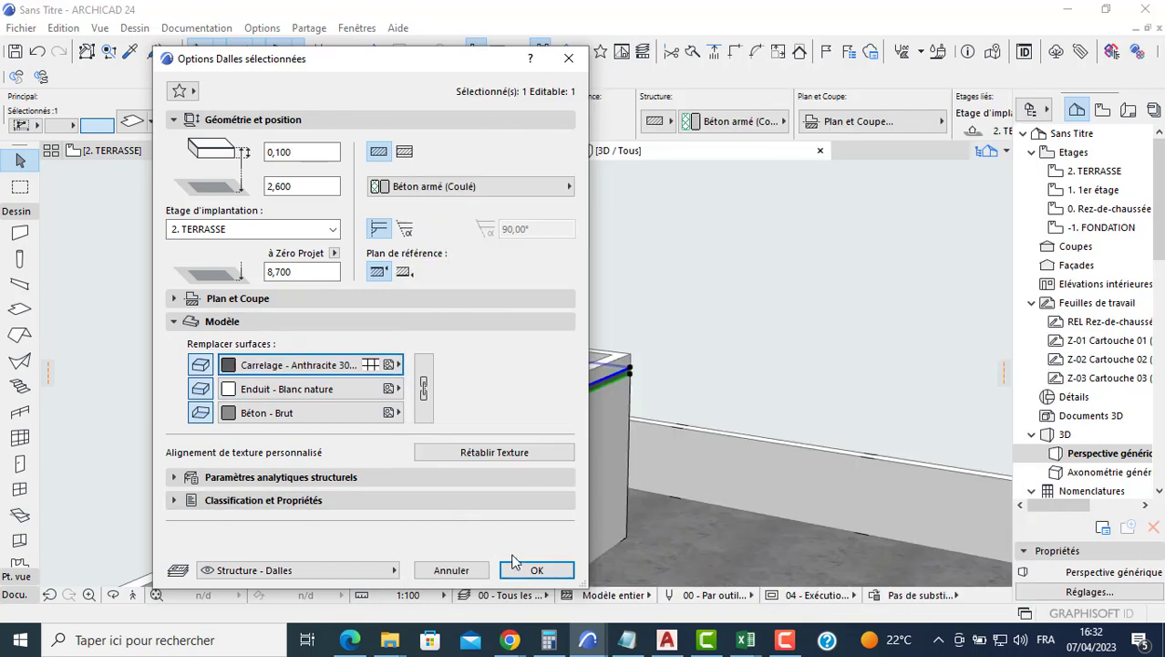
pyautogui.click(531, 570)
# Apply Carrelage - Anthracite 30x30 to the top surface of the main terrace slab and look over the house in 3D.
pyautogui.keyDown('shift'); pyautogui.moveTo(539, 504); pyautogui.dragTo(545, 415, button='middle'); pyautogui.keyUp('shift')
pyautogui.click(545, 415)
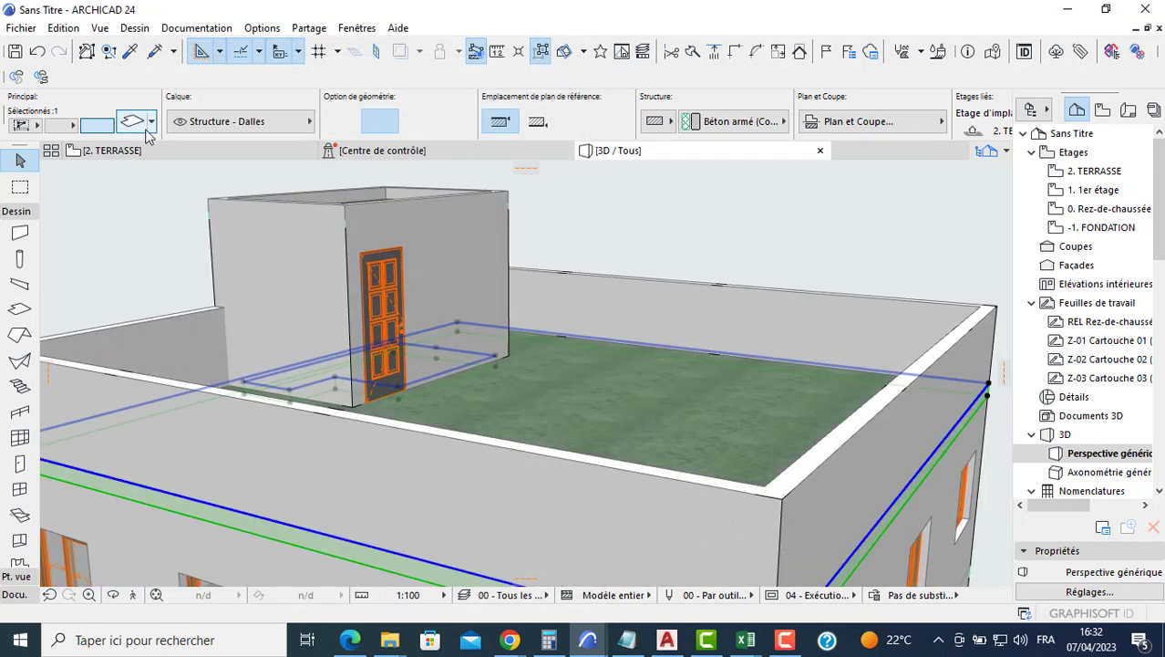
pyautogui.hotkey('ctrl', 't')
pyautogui.click(266, 366)
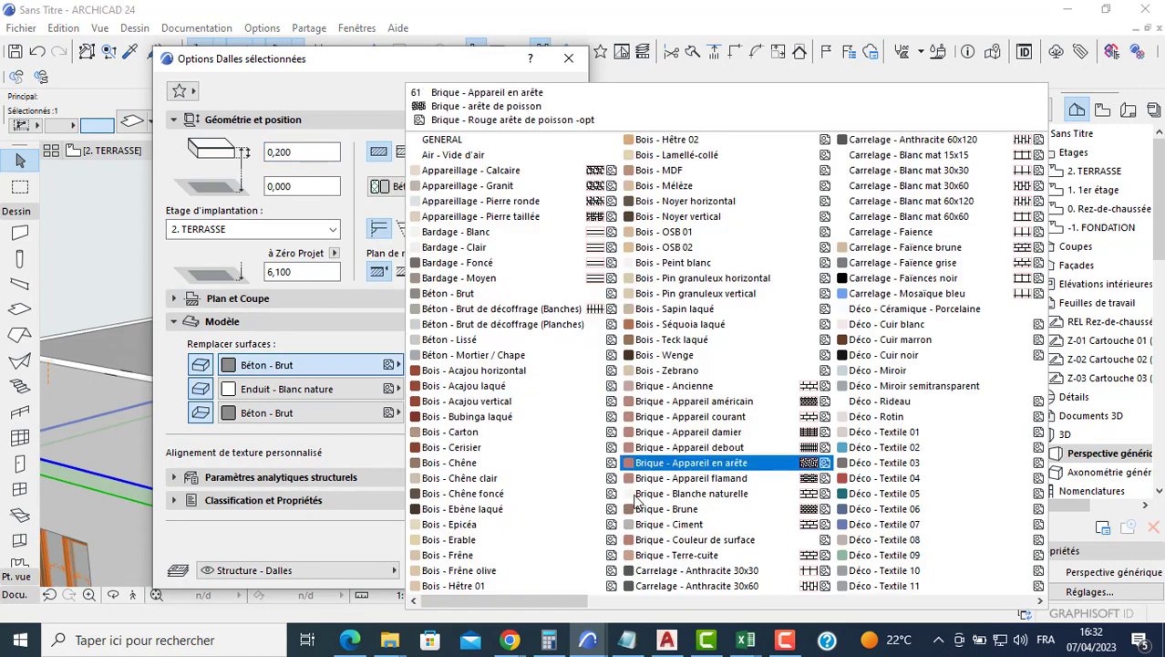
pyautogui.click(666, 573)
pyautogui.click(538, 569)
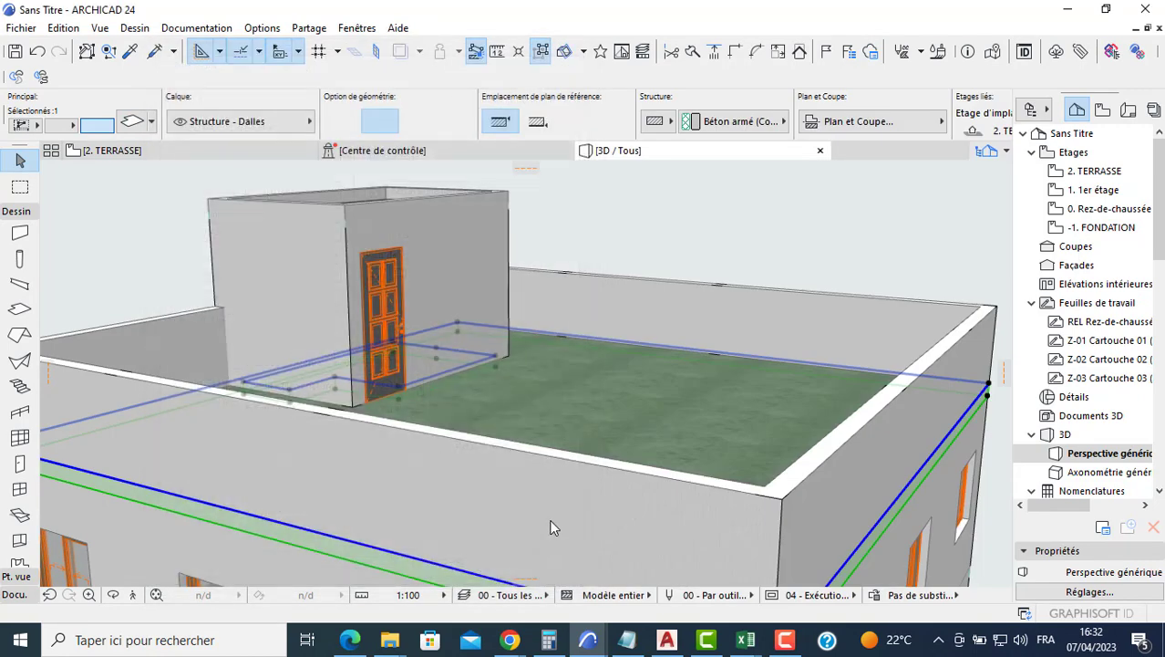
pyautogui.keyDown('shift'); pyautogui.moveTo(549, 486); pyautogui.dragTo(584, 401, button='middle'); pyautogui.keyUp('shift')
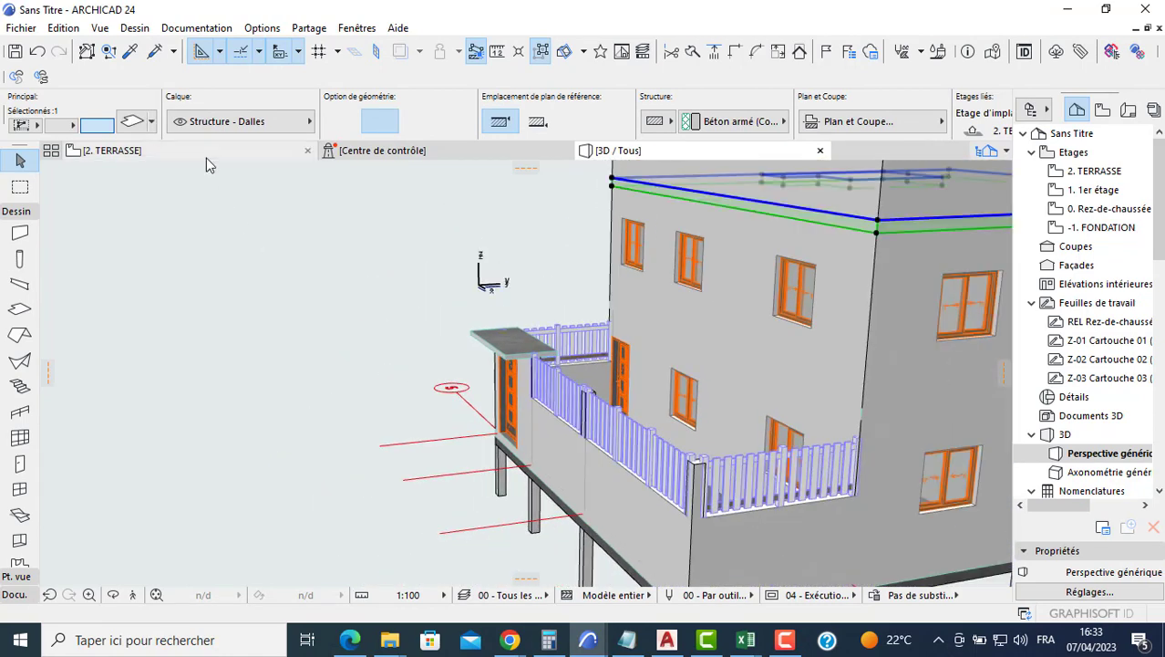
# Switch from the 3D view to the ground floor plan, 0. Rez-de-chaussée.
pyautogui.click(206, 153)
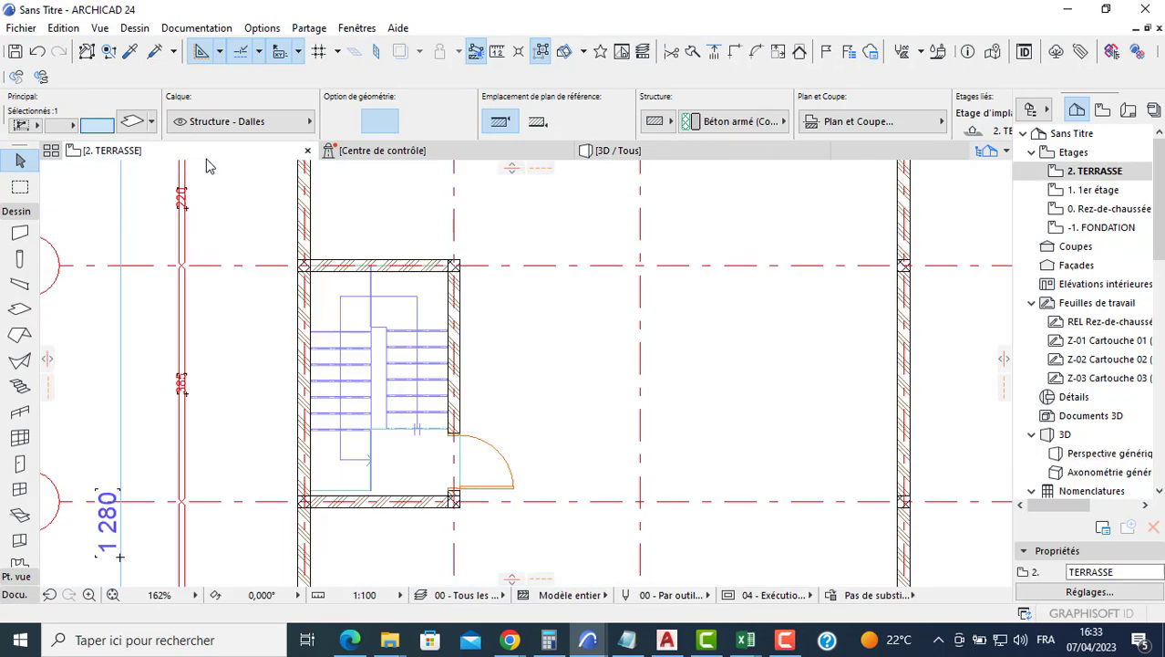
pyautogui.click(1091, 228)
pyautogui.click(1090, 215)
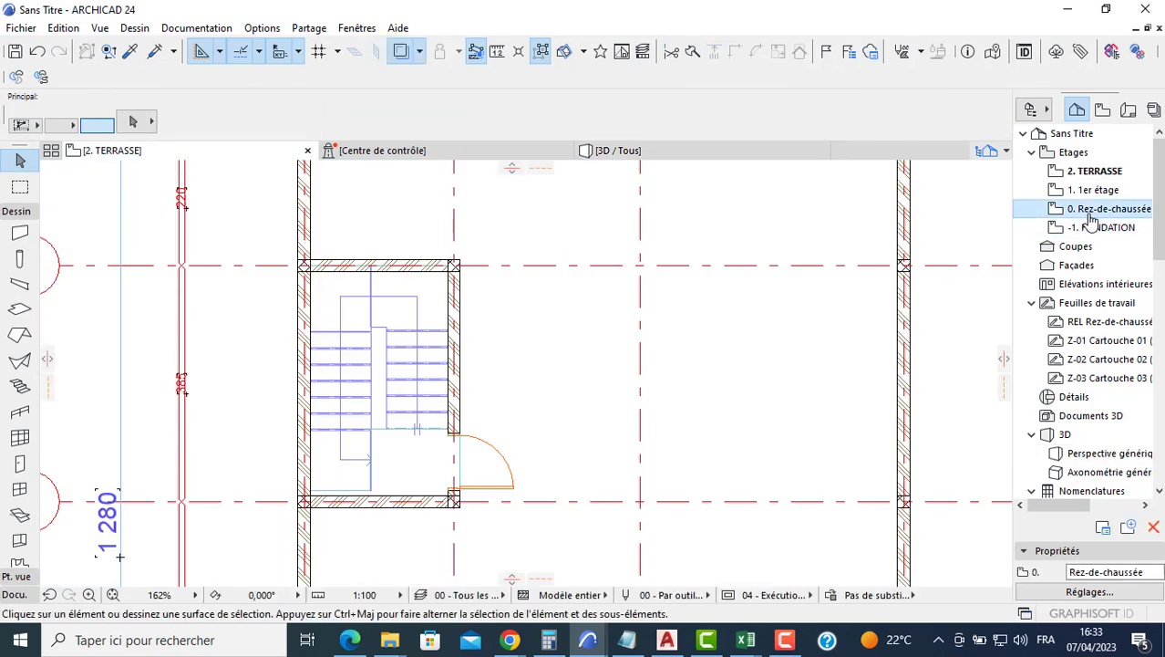
pyautogui.doubleClick(1072, 217)
pyautogui.scroll(-4, 172, 385)
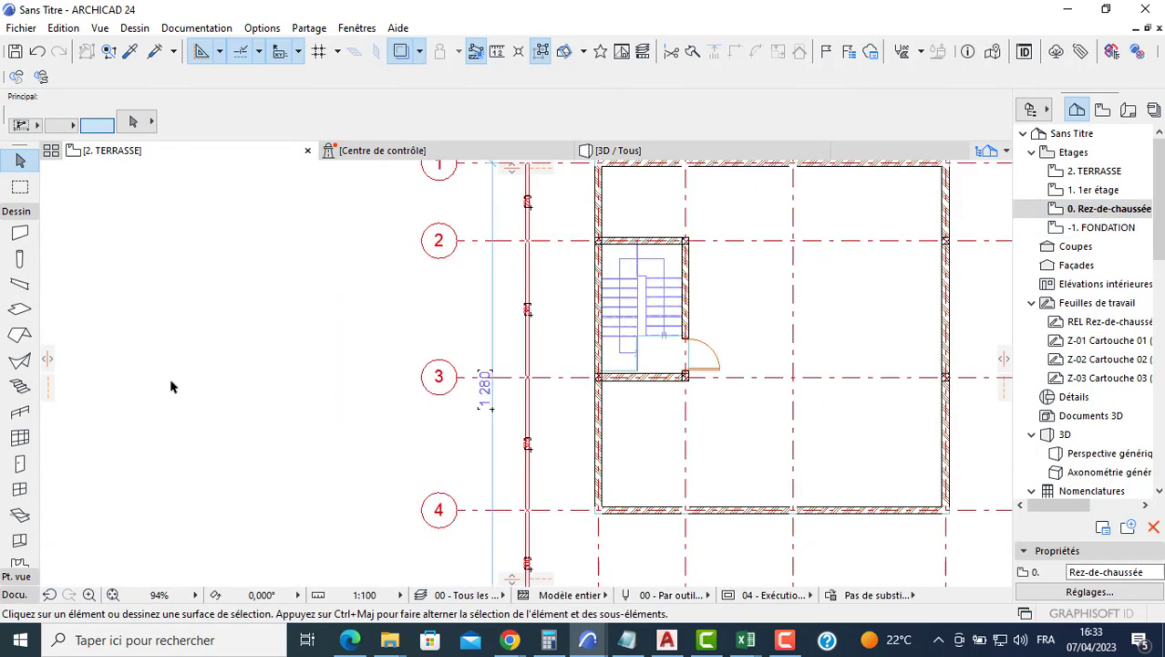
pyautogui.click(19, 232)
pyautogui.press('Escape')
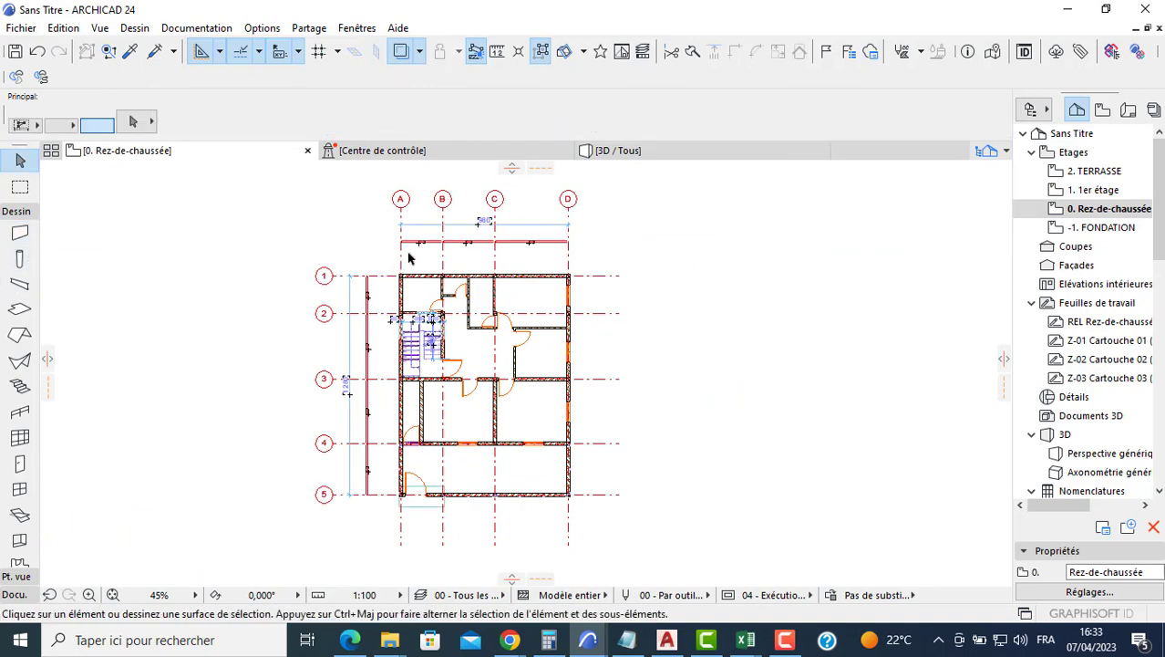
# Delete the overall and axis-spacing dimension chains above and beside the ground floor plan.
pyautogui.scroll(3, 408, 255)
pyautogui.click(434, 242)
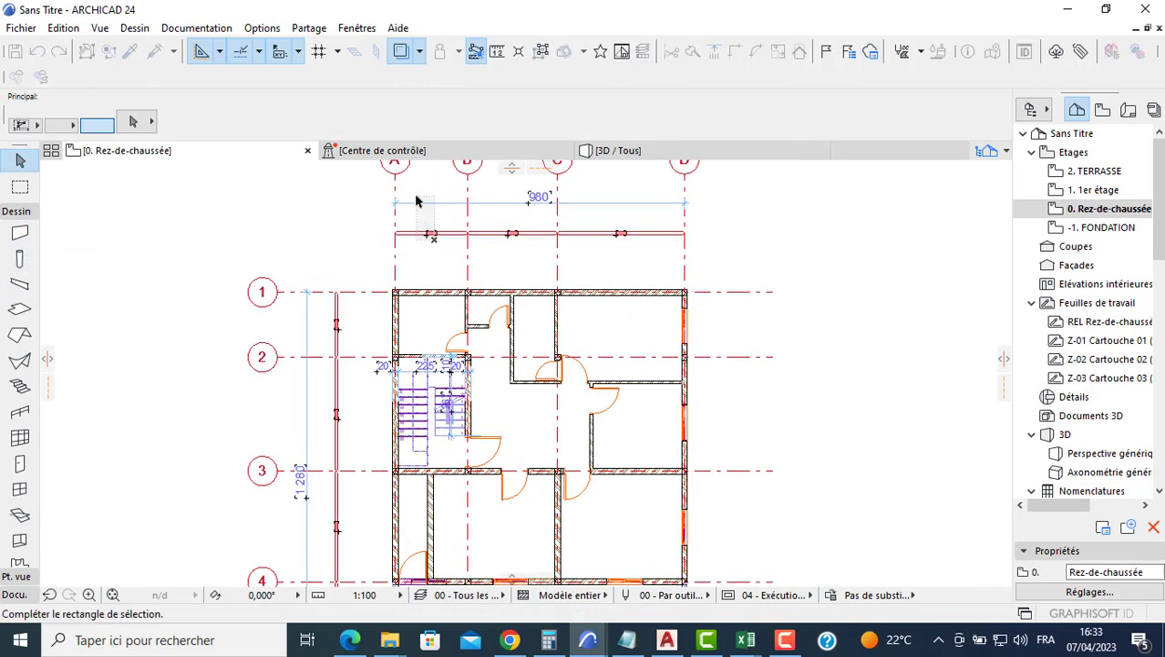
pyautogui.click(416, 200)
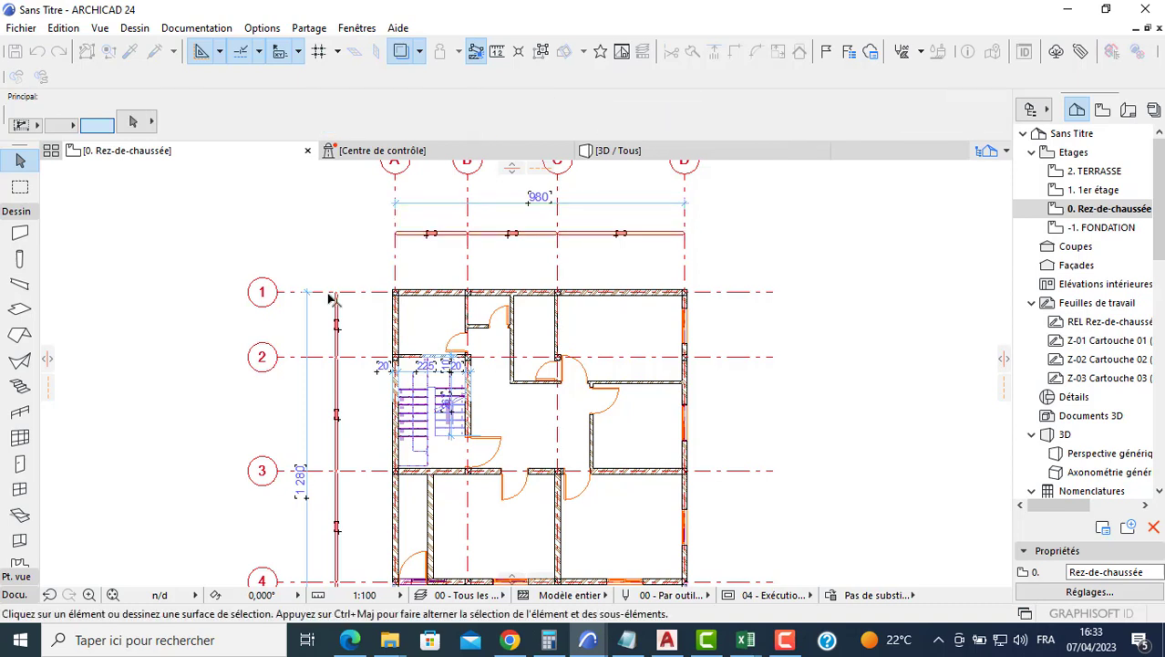
pyautogui.press('Delete')
pyautogui.click(360, 315)
pyautogui.click(298, 328)
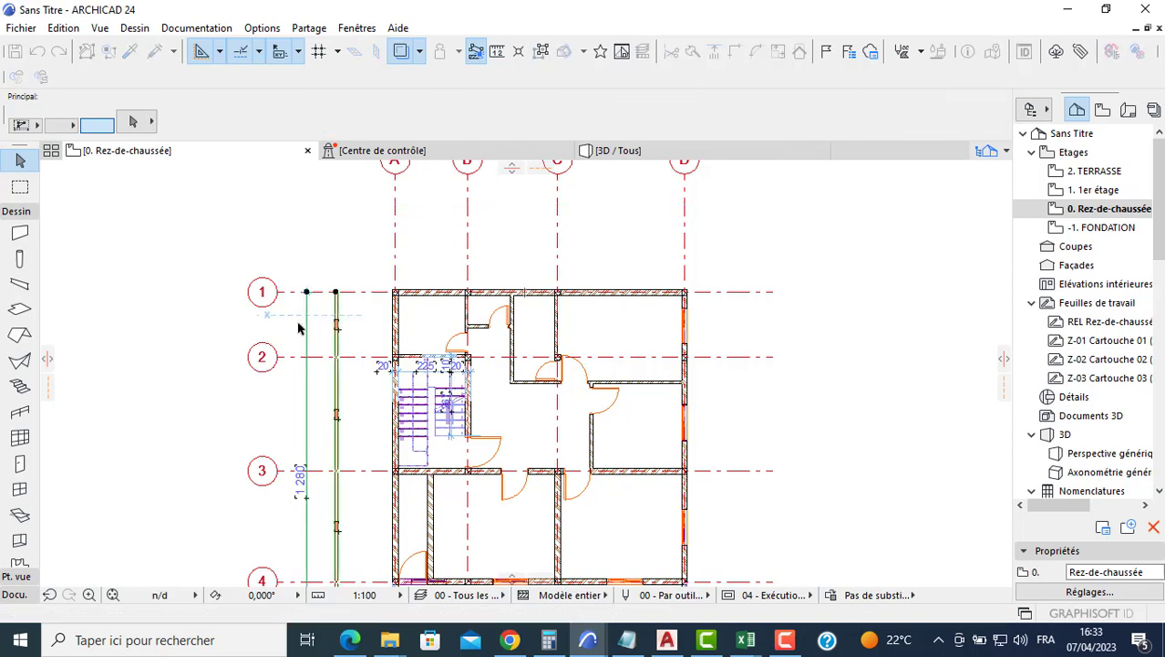
pyautogui.press('Delete')
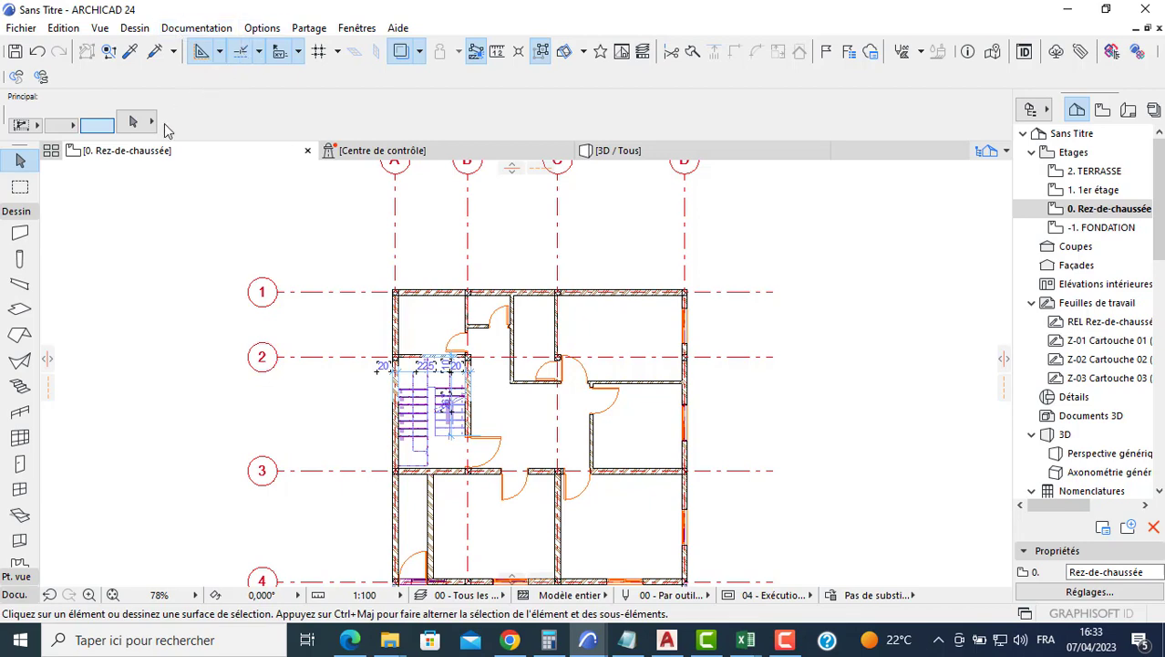
# Set up automatic exterior dimensioning for all ground floor walls, including structures and openings, on four sides with 0,500 line spacing.
pyautogui.click(20, 233)
pyautogui.hotkey('ctrl', 'a')
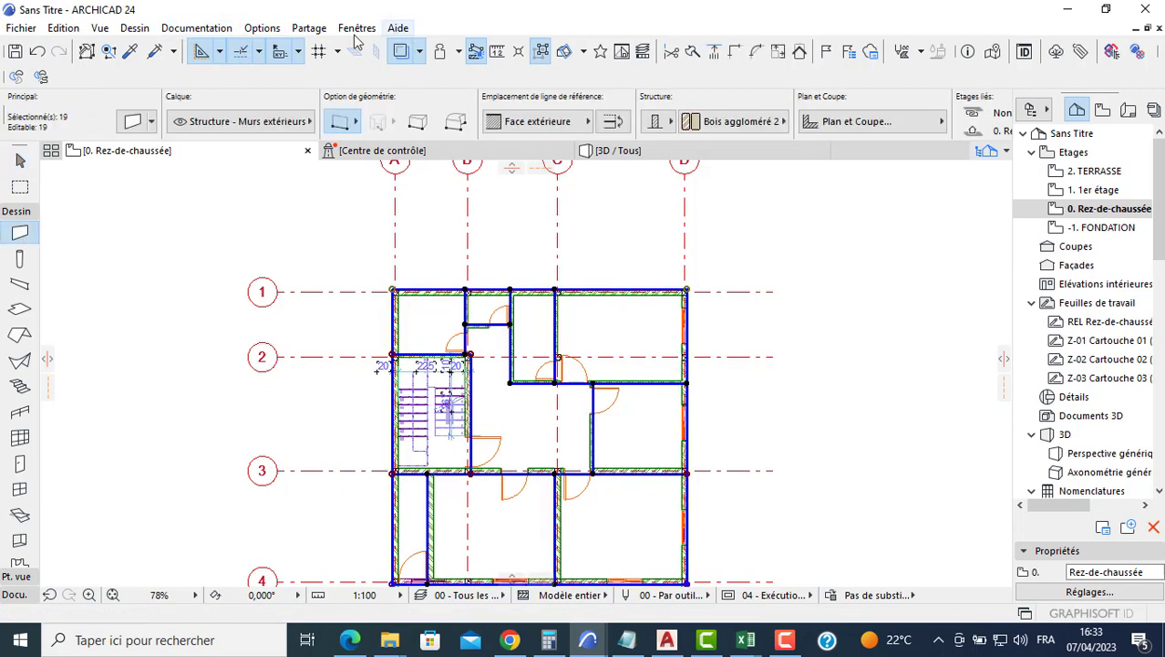
pyautogui.click(182, 30)
pyautogui.moveTo(356, 321)
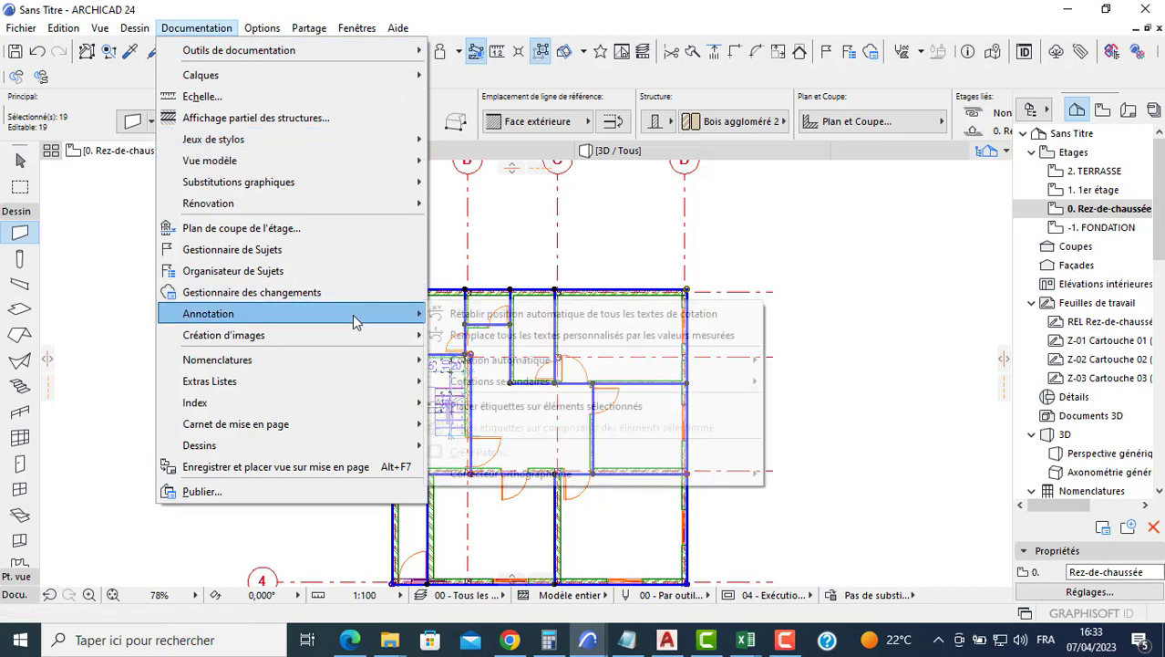
pyautogui.moveTo(739, 363)
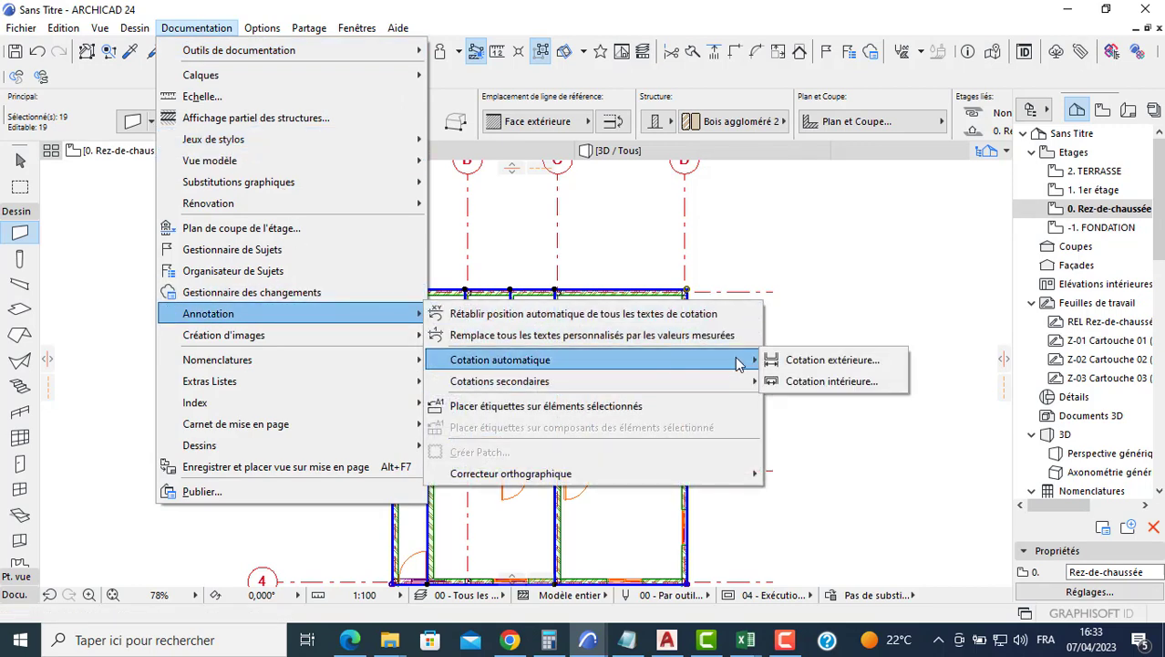
pyautogui.click(825, 360)
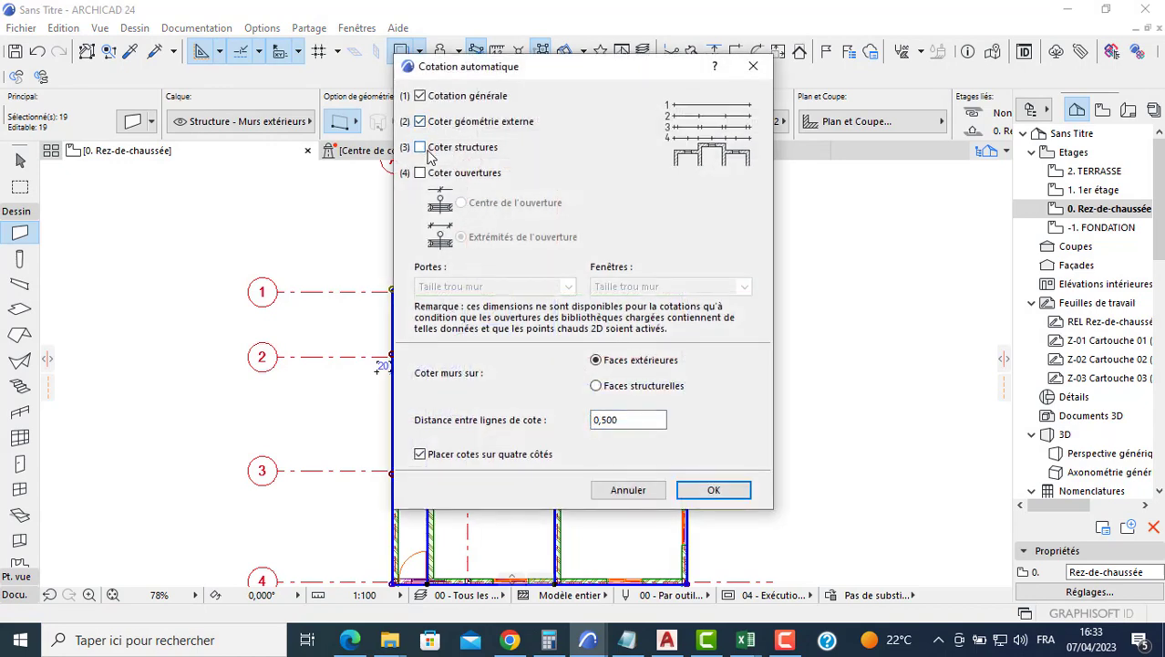
pyautogui.click(434, 174)
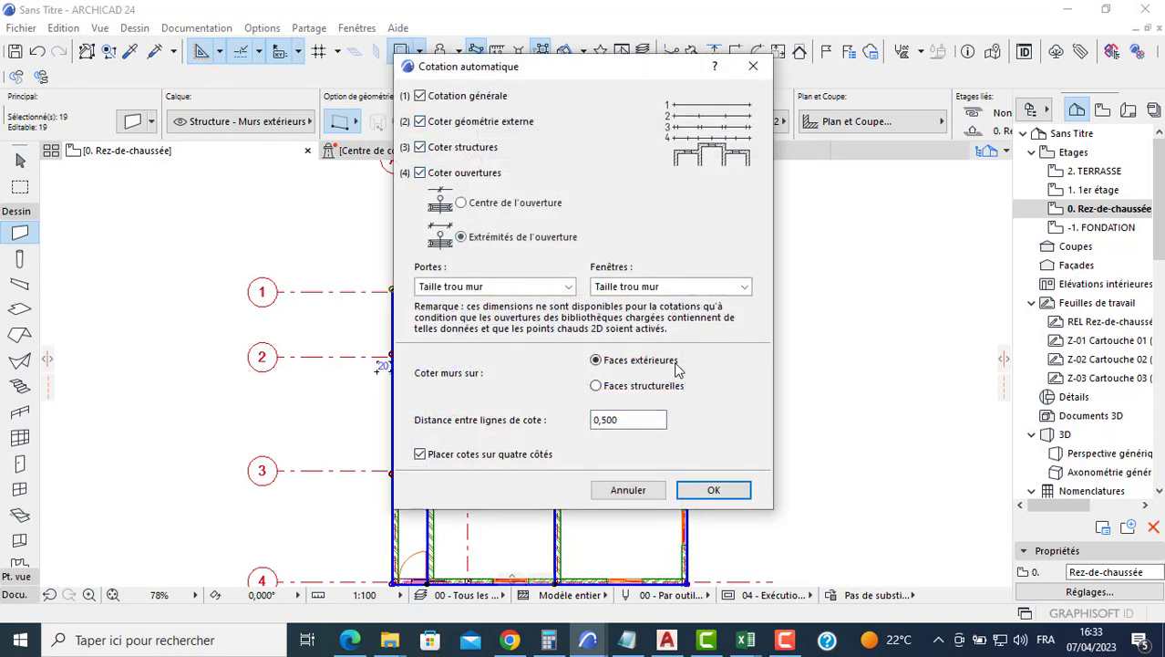
pyautogui.click(716, 490)
# Define a horizontal dimension direction and place the automatic dimension chains just outside the wall on axis 1.
pyautogui.click(440, 253)
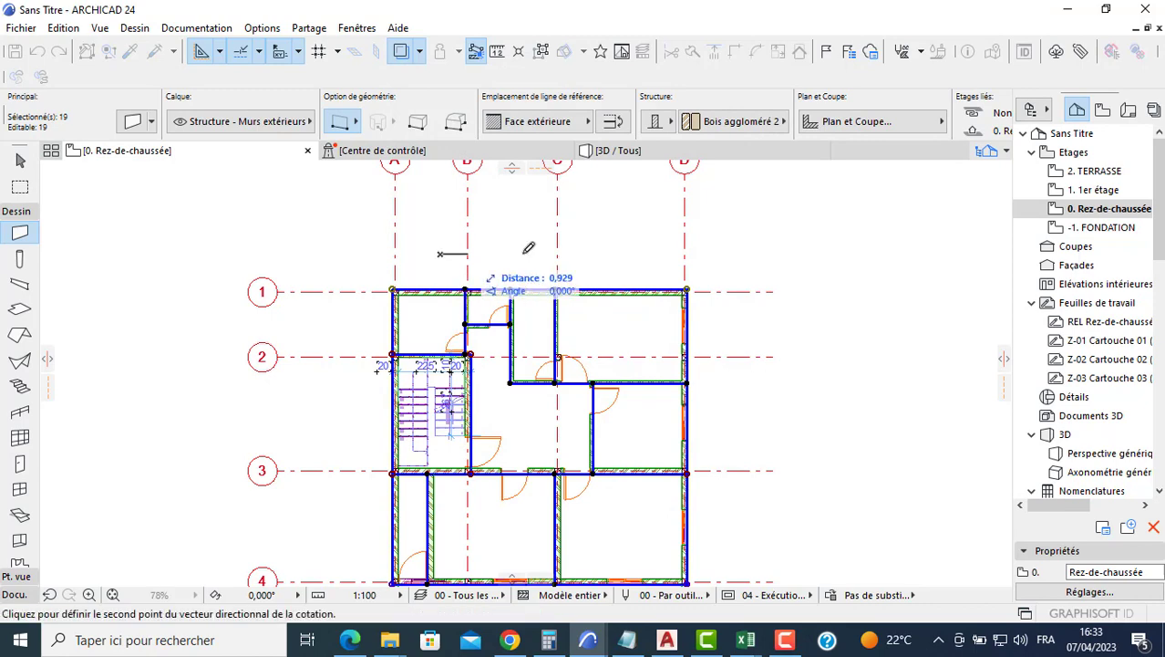
pyautogui.click(641, 253)
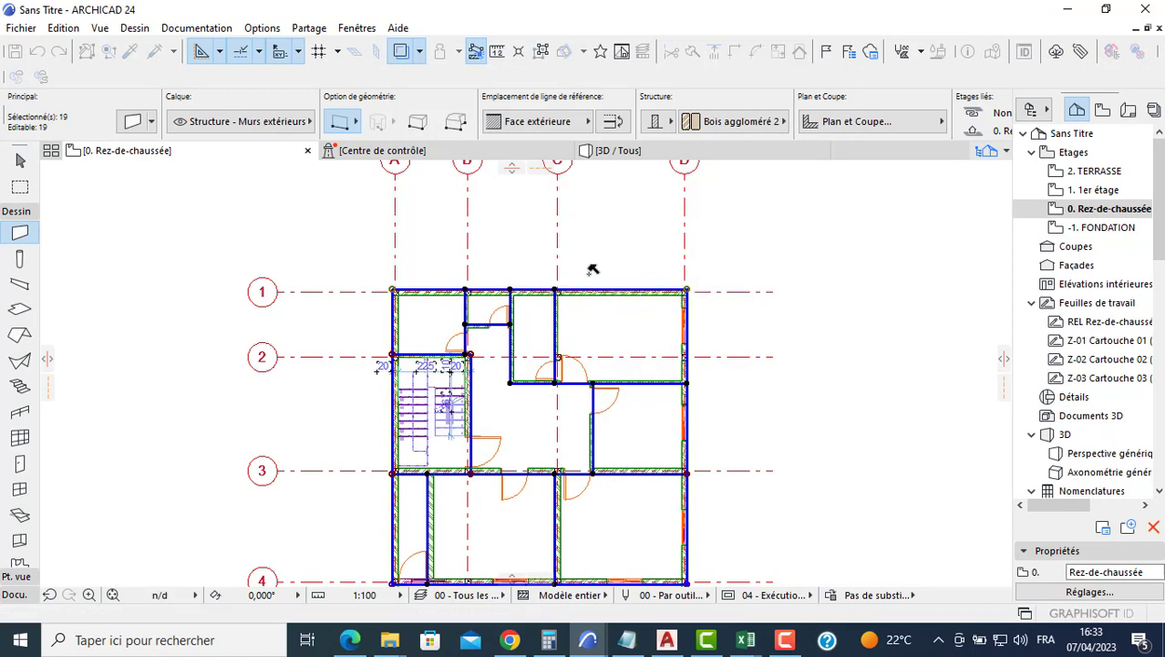
pyautogui.click(593, 270)
# Move the detailed wall dimension chain above the plan inside the rooms below axis 1, and delete the duplicate overall dimension nearer the wall.
pyautogui.scroll(3, 591, 270)
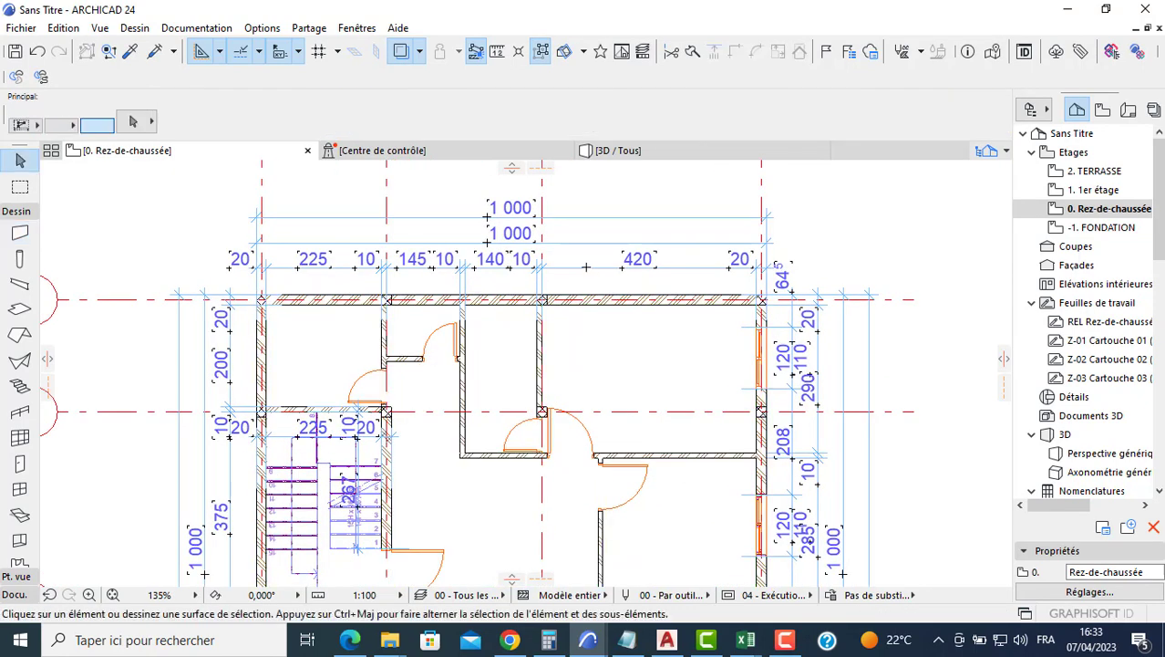
pyautogui.click(587, 266)
pyautogui.click(570, 267)
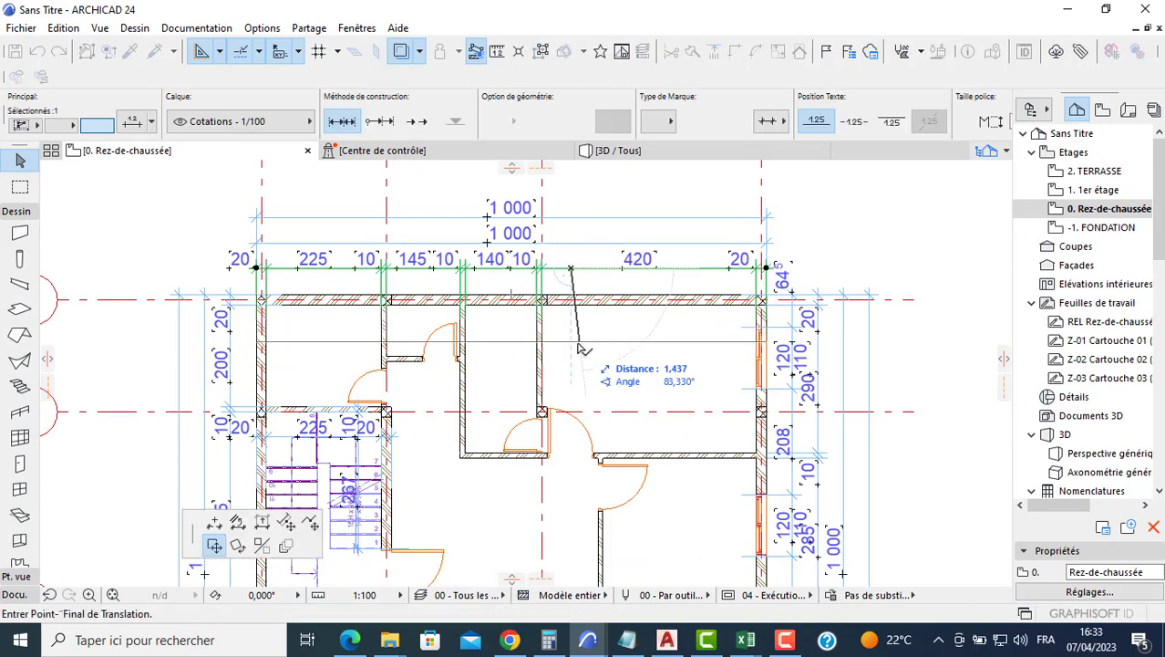
pyautogui.click(575, 334)
pyautogui.press('Escape')
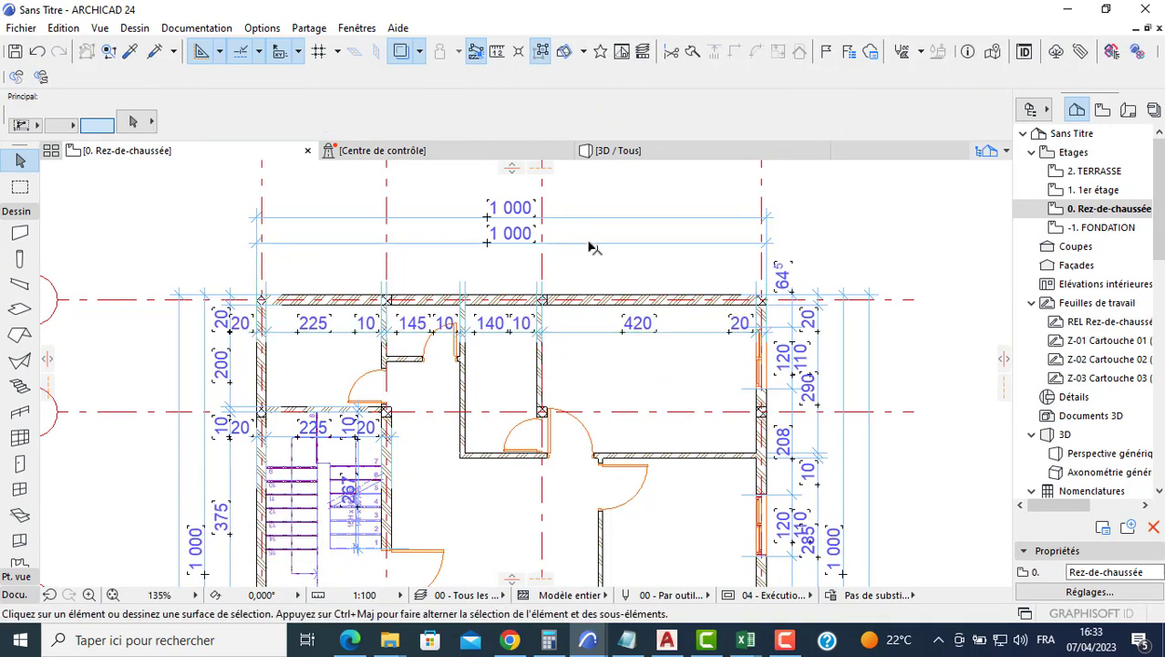
pyautogui.click(588, 242)
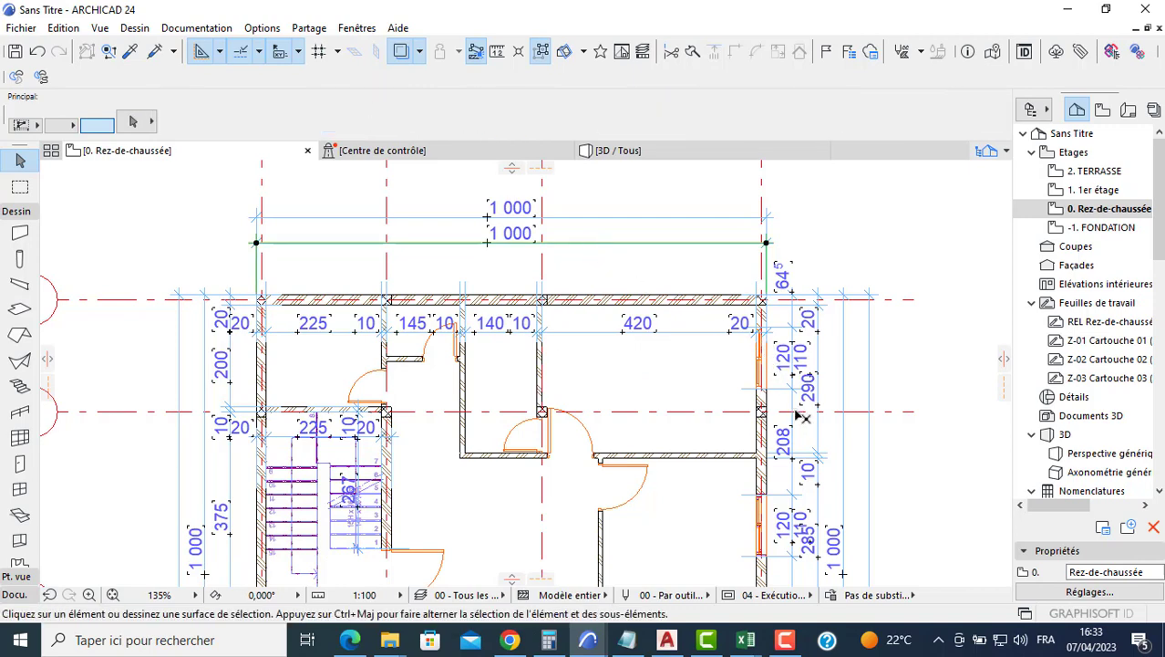
pyautogui.press('Delete')
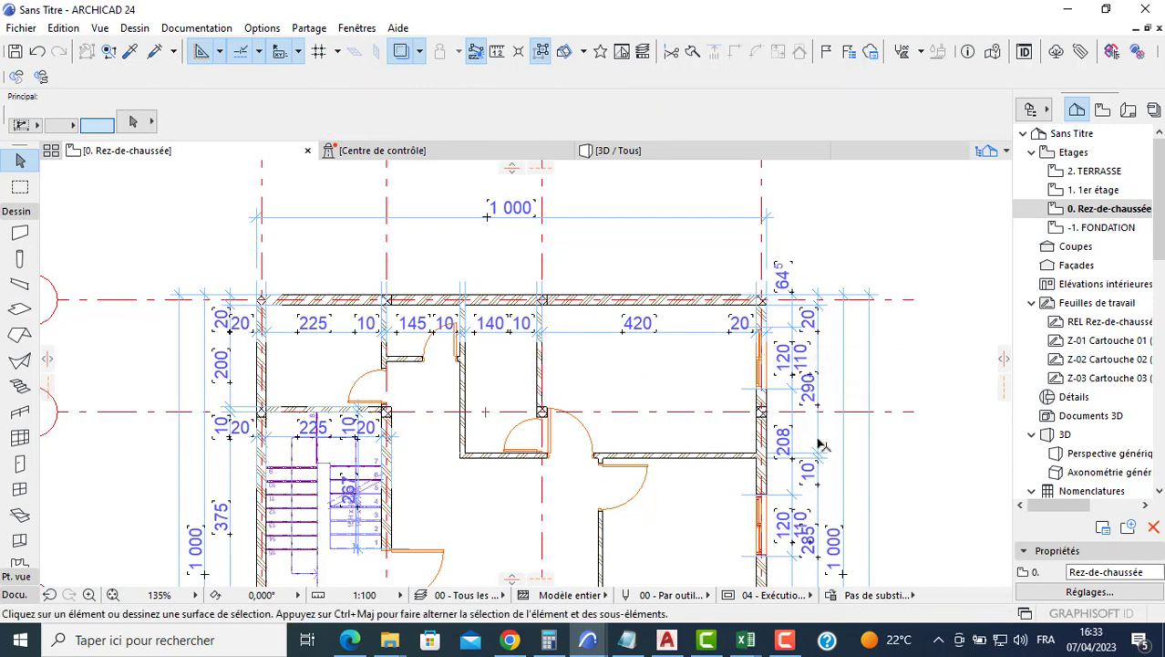
# Move the wall dimension chain beside axis D inside the rooms along that axis.
pyautogui.click(820, 444)
pyautogui.click(818, 440)
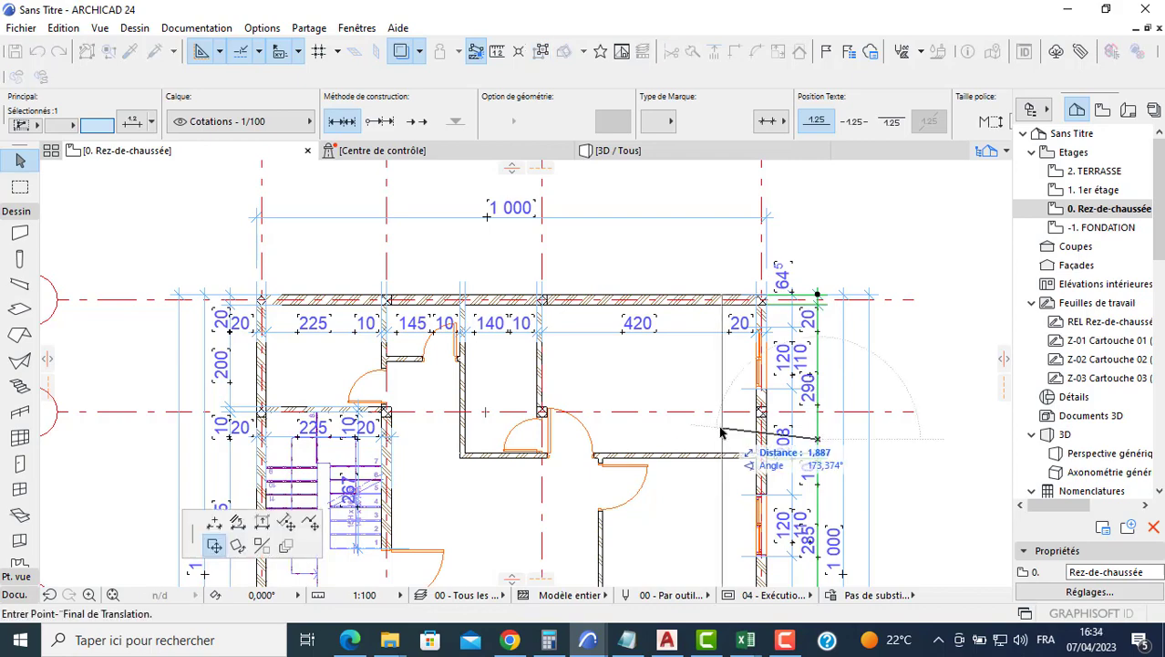
pyautogui.click(717, 441)
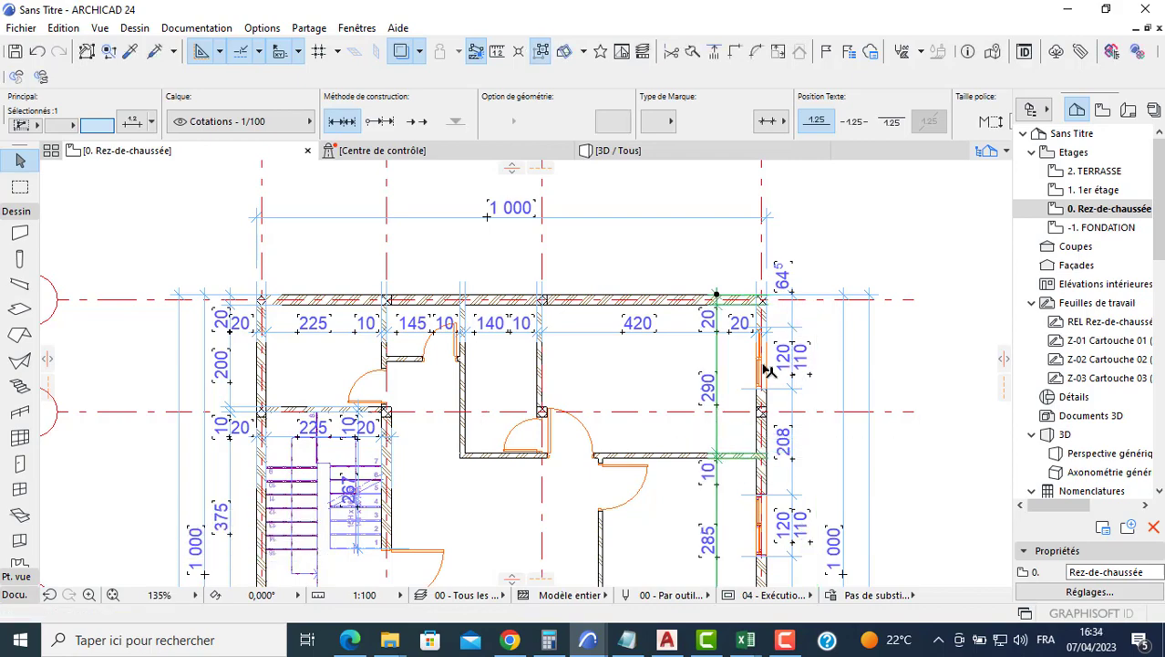
# Select all dimensions on the ground floor and turn off the display of opening heights in their settings.
pyautogui.scroll(-4, 547, 374)
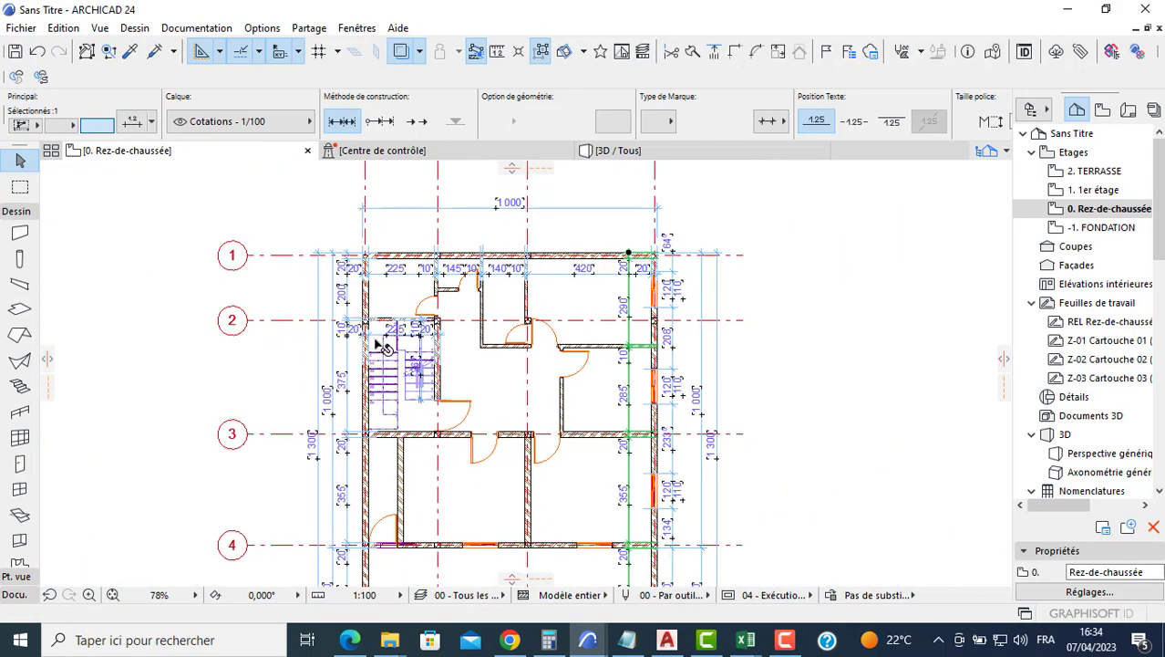
pyautogui.scroll(8, 384, 334)
pyautogui.scroll(-5, 346, 380)
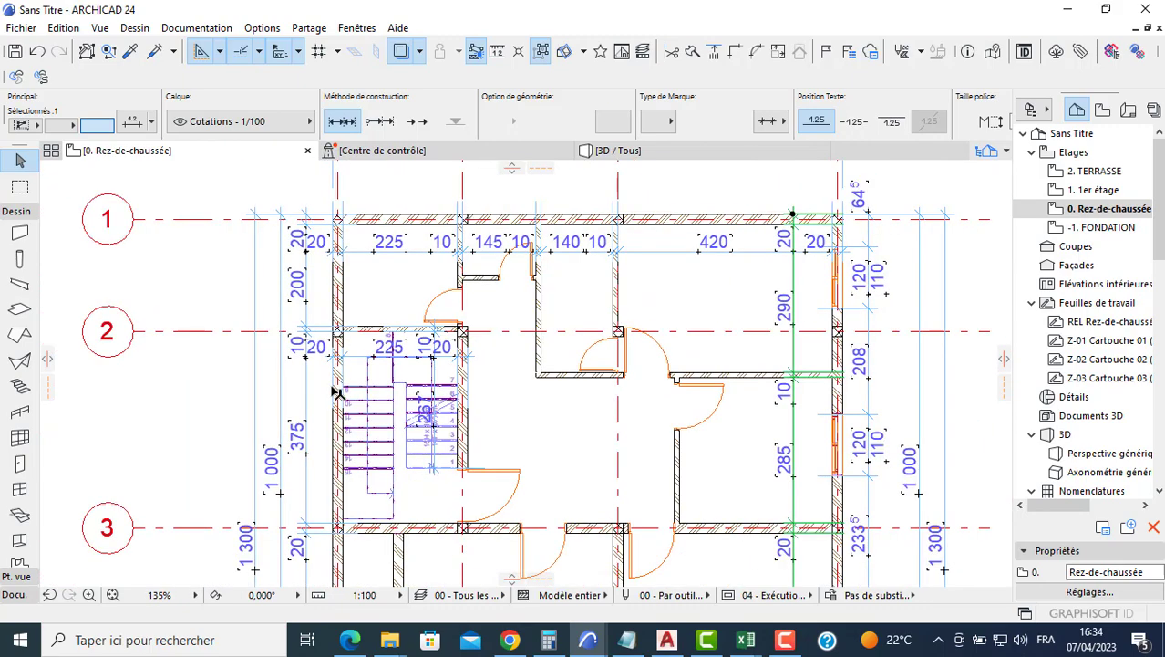
pyautogui.scroll(-4, 337, 392)
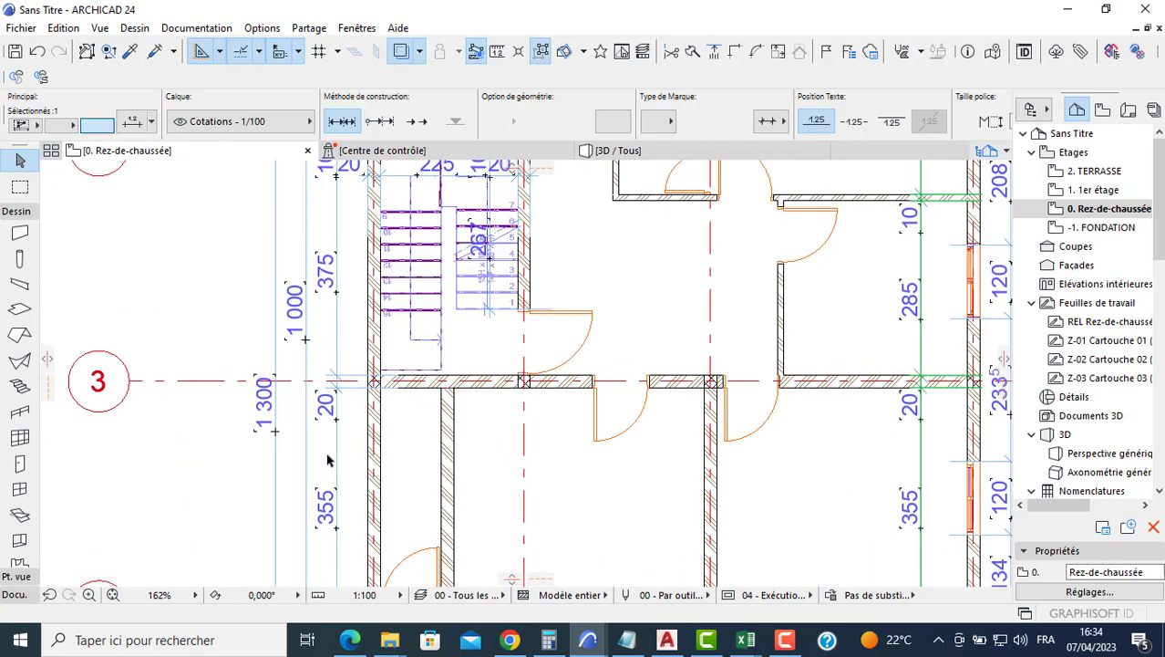
pyautogui.click(18, 576)
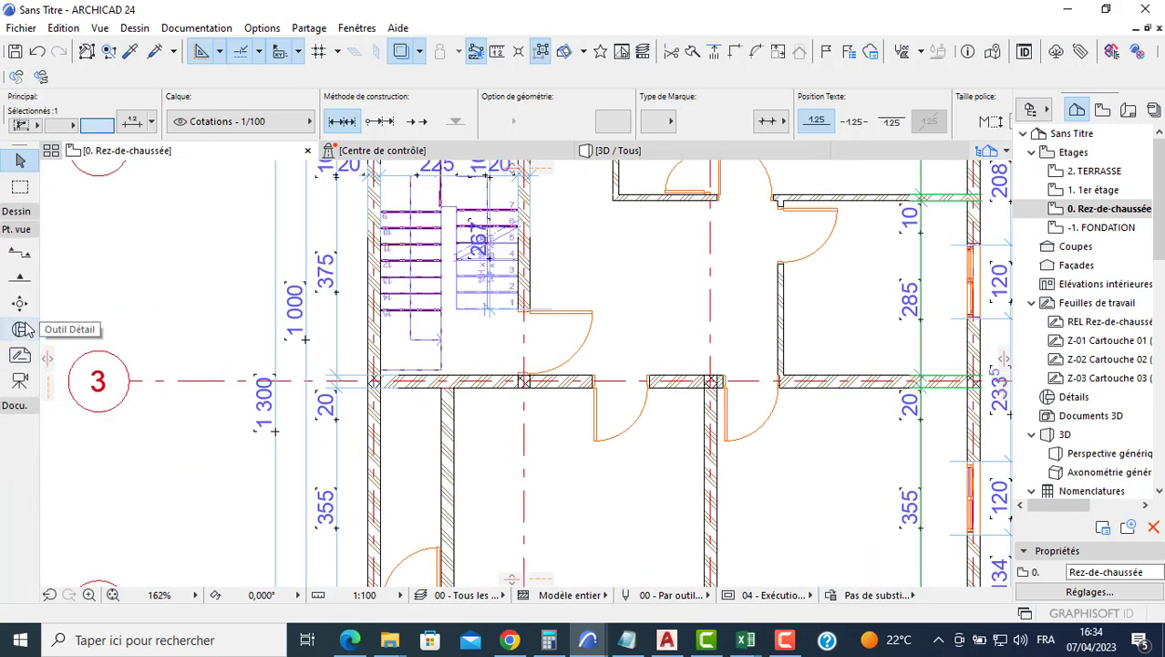
pyautogui.click(25, 407)
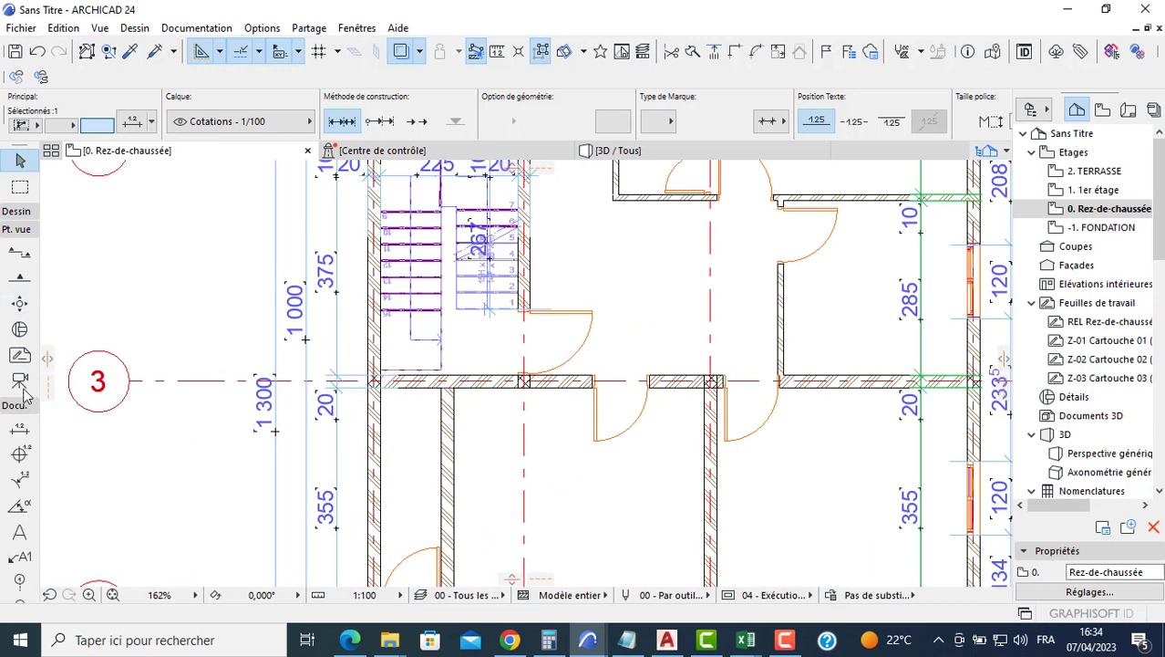
pyautogui.click(18, 277)
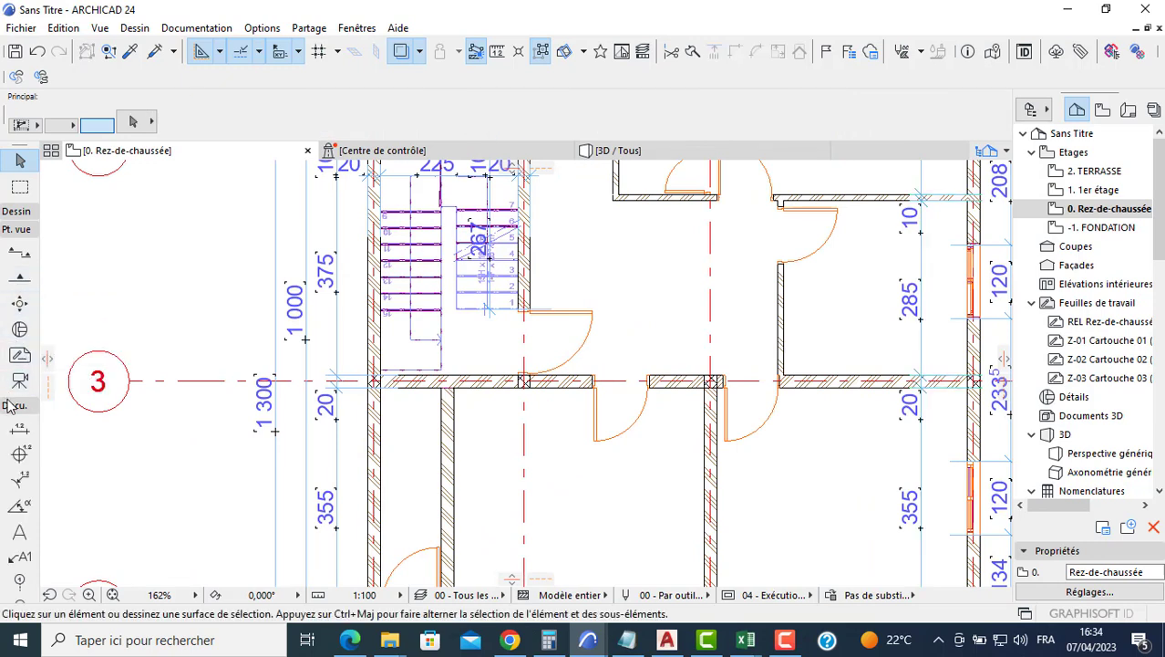
pyautogui.click(20, 428)
pyautogui.hotkey('ctrl', 'a')
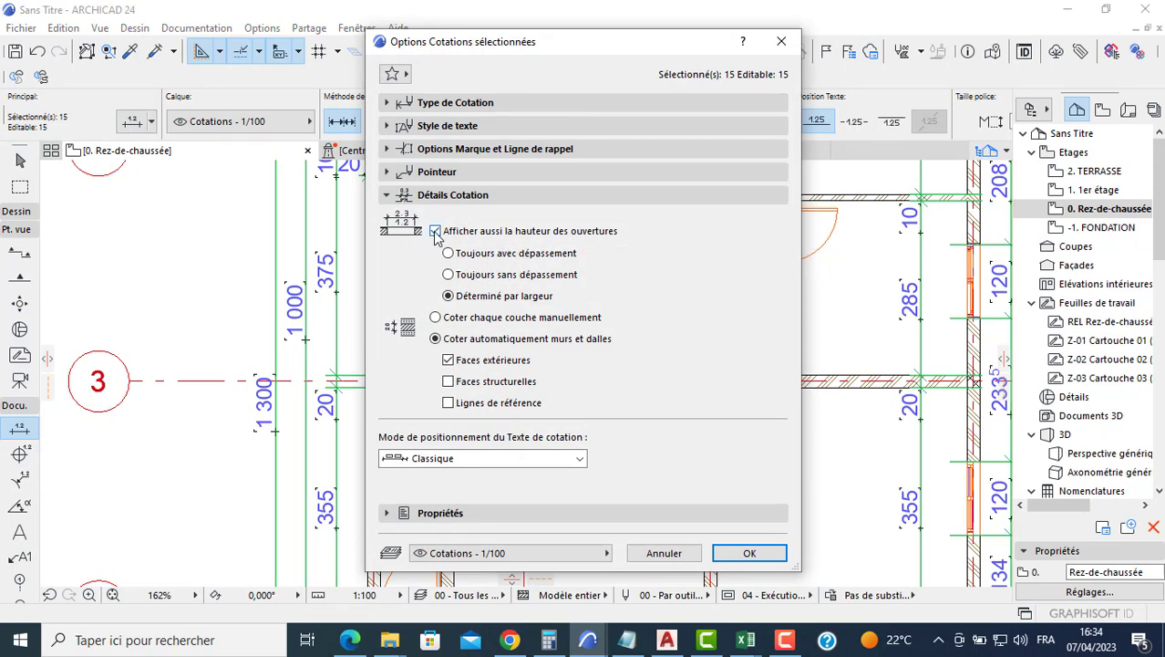
pyautogui.click(436, 231)
# Remove the selected dimensions' extension lines, reduce their text height and set the marker size to 1 mm.
pyautogui.click(438, 102)
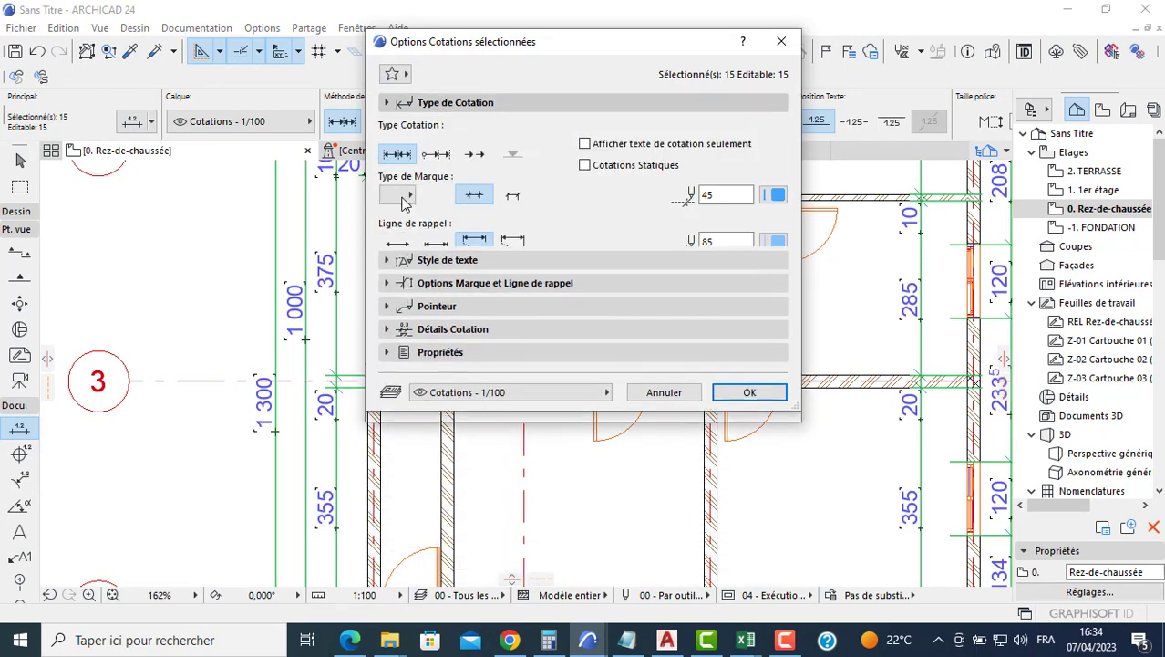
pyautogui.click(422, 273)
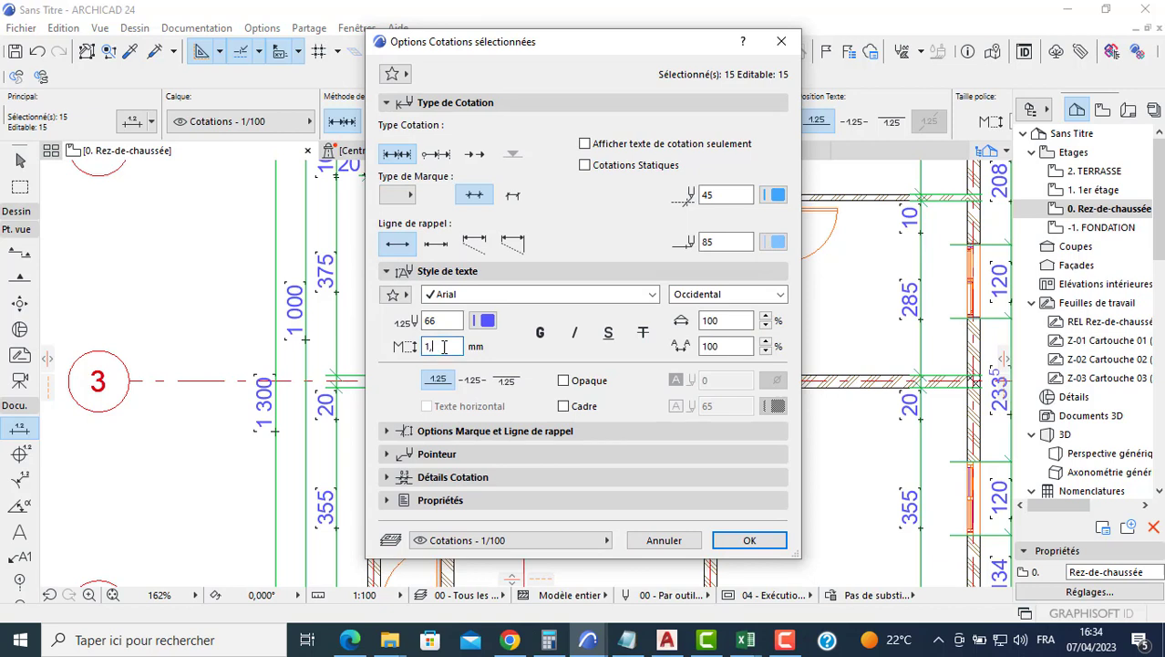
pyautogui.click(474, 430)
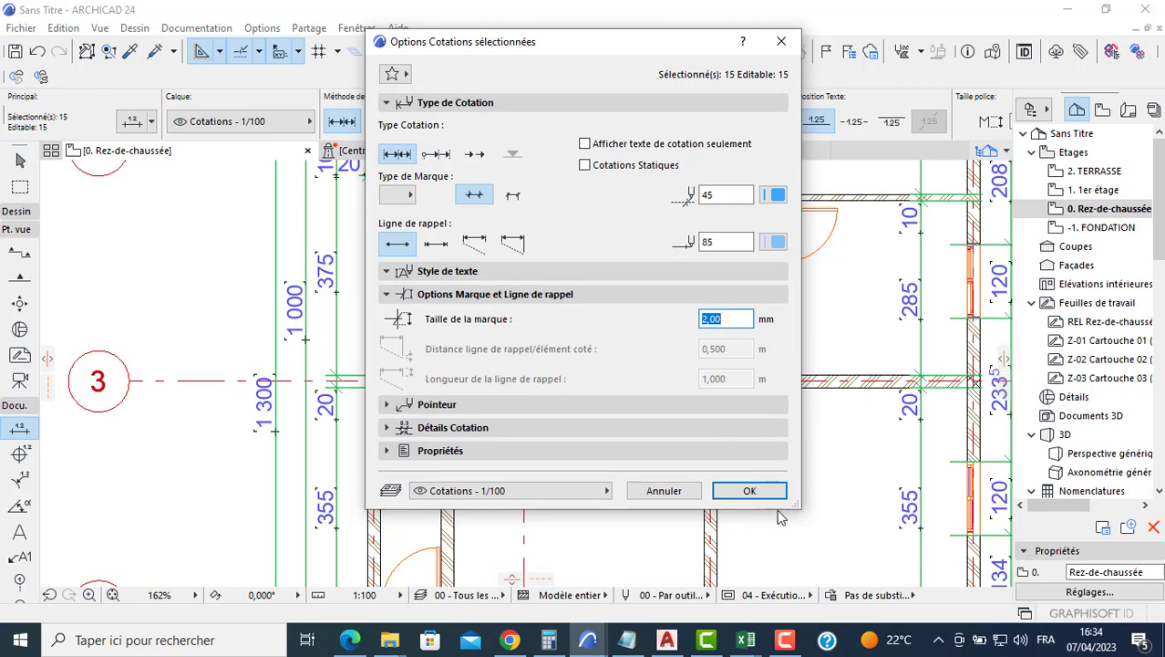
pyautogui.write('1')
pyautogui.click(743, 497)
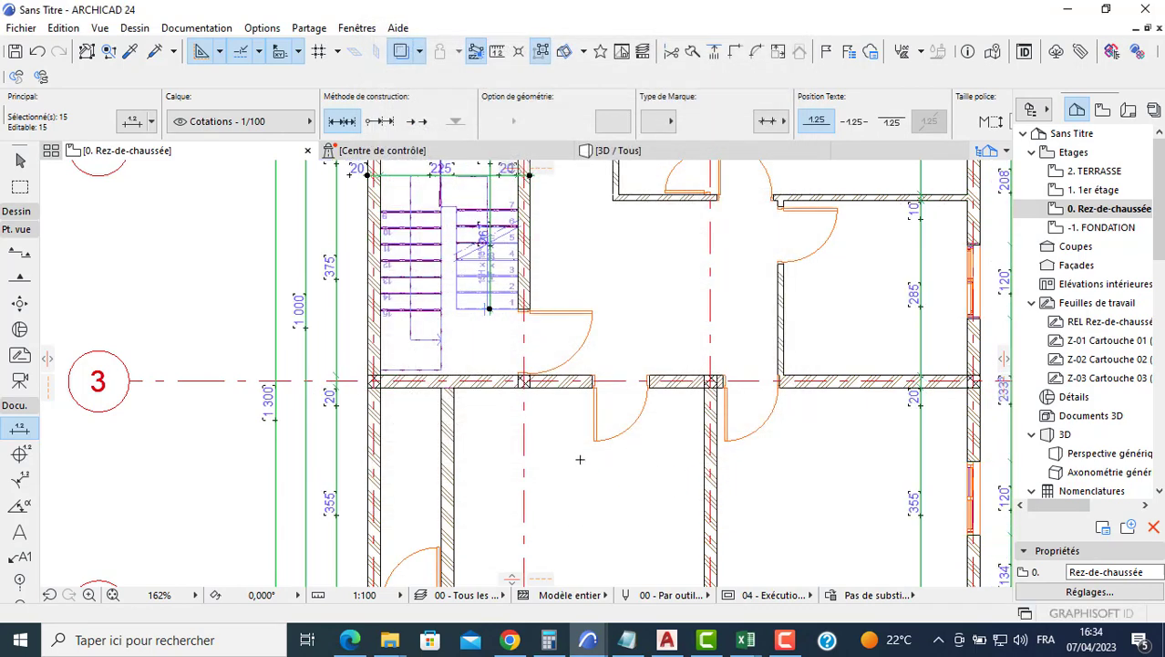
# Move the wall dimension chain outside the axis A wall horizontally into the rooms beside it.
pyautogui.scroll(-5, 580, 459)
pyautogui.press('Escape')
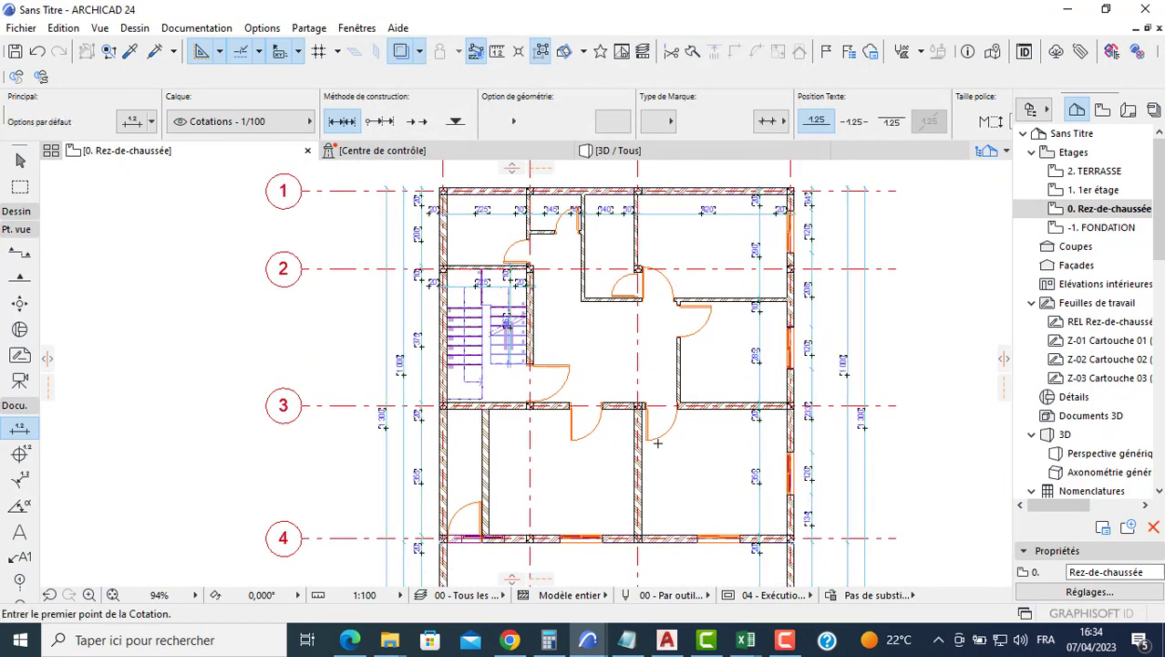
pyautogui.moveTo(657, 443); pyautogui.dragTo(653, 382, button='middle')
pyautogui.scroll(1, 658, 436)
pyautogui.scroll(-4, 652, 420)
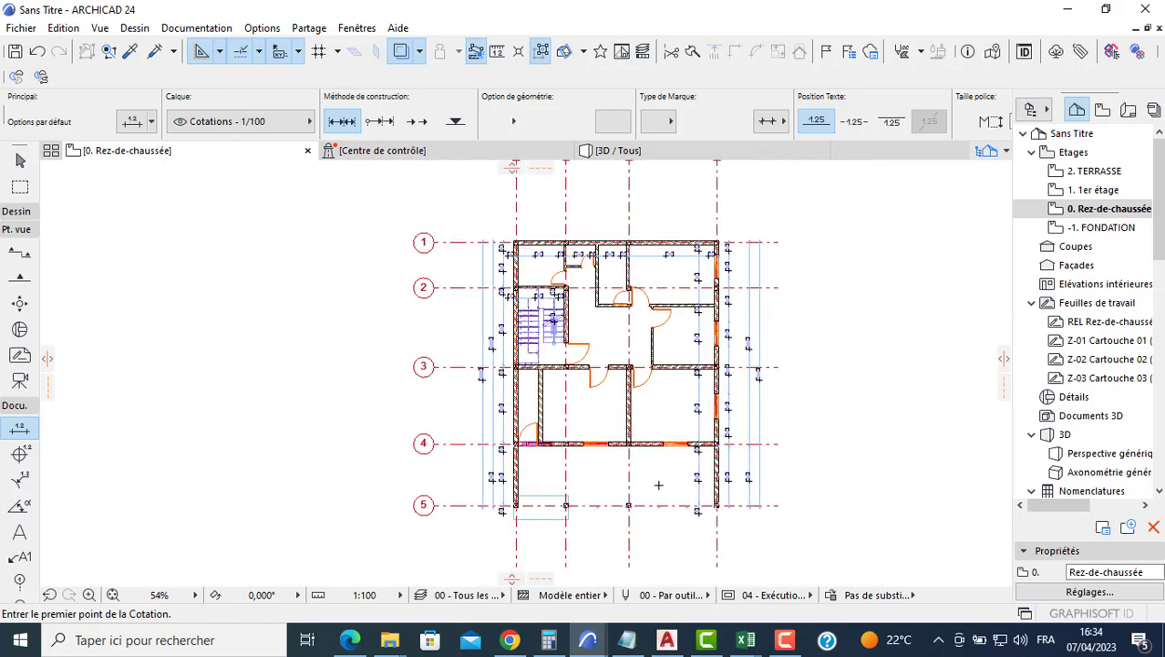
pyautogui.press('Escape')
pyautogui.scroll(8, 401, 451)
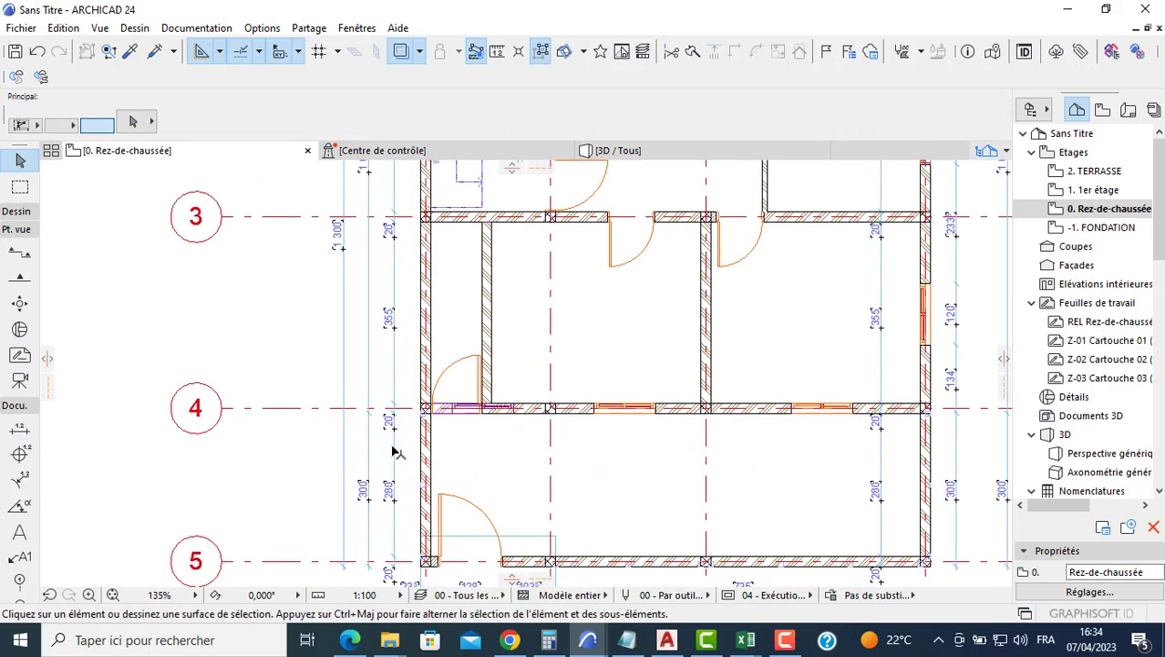
pyautogui.click(394, 451)
pyautogui.click(394, 447)
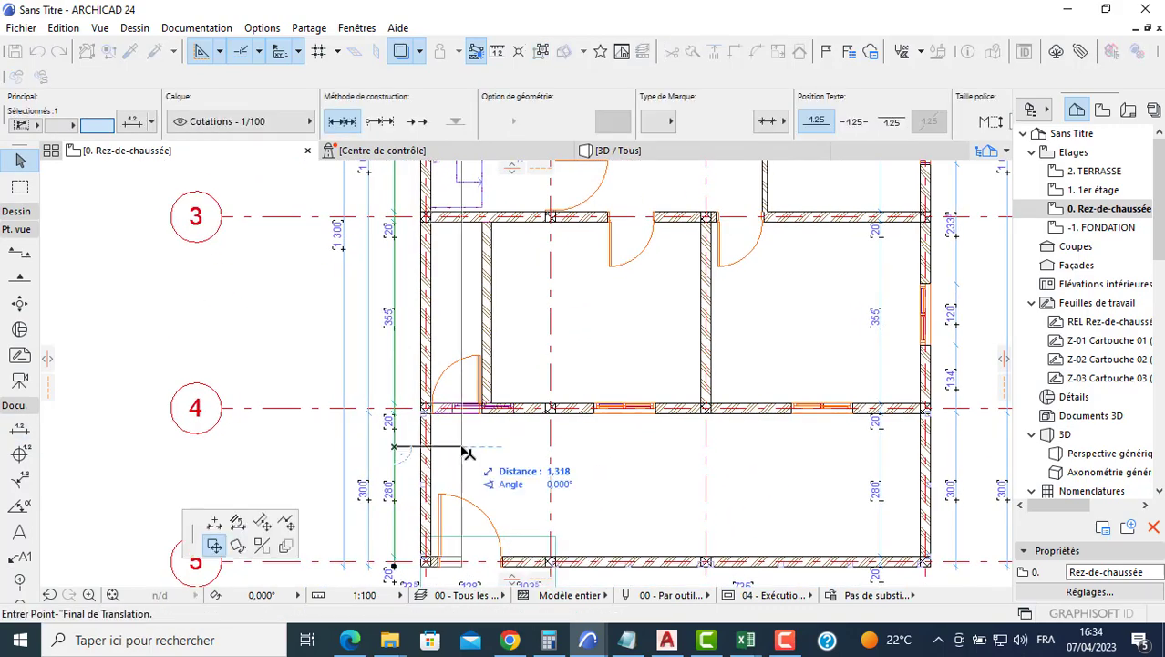
pyautogui.click(466, 452)
# Hide the trace reference and move the wall dimension chain below axis 5 up into the space between axes 4 and 5.
pyautogui.scroll(-3, 401, 274)
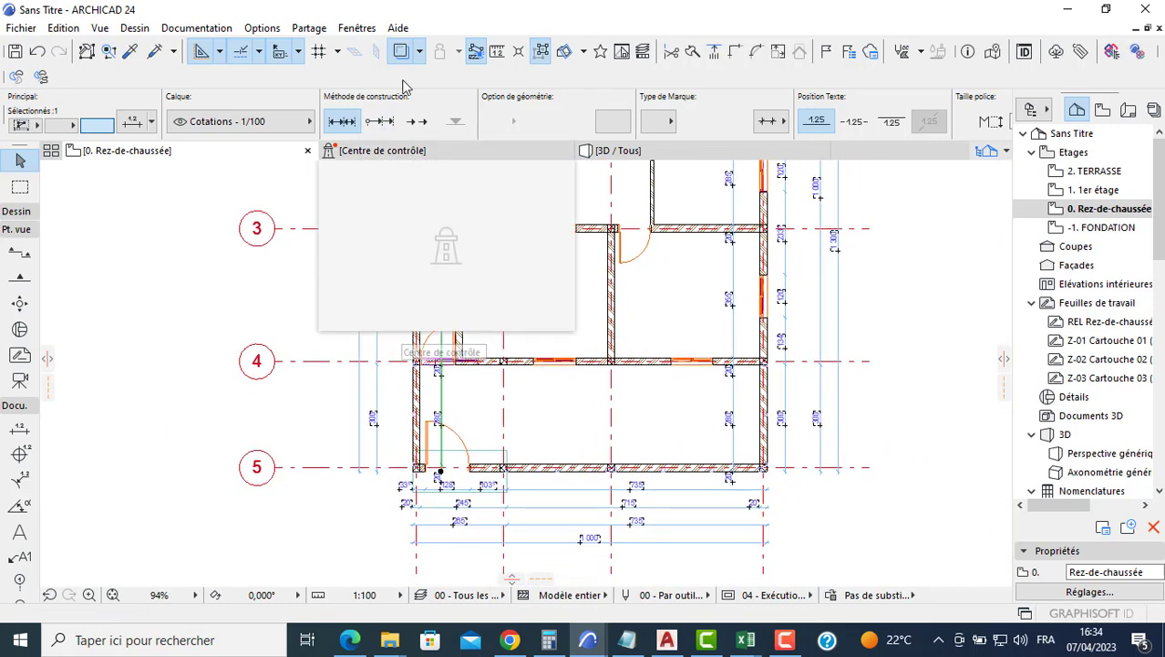
pyautogui.click(555, 507)
pyautogui.click(556, 506)
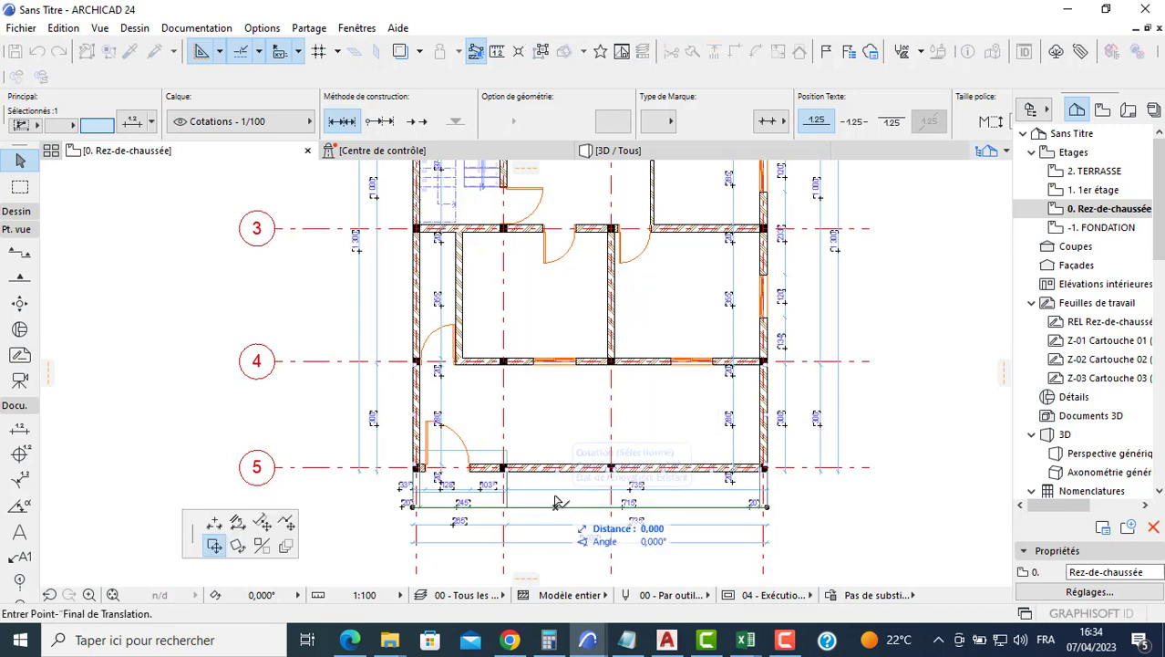
pyautogui.click(559, 406)
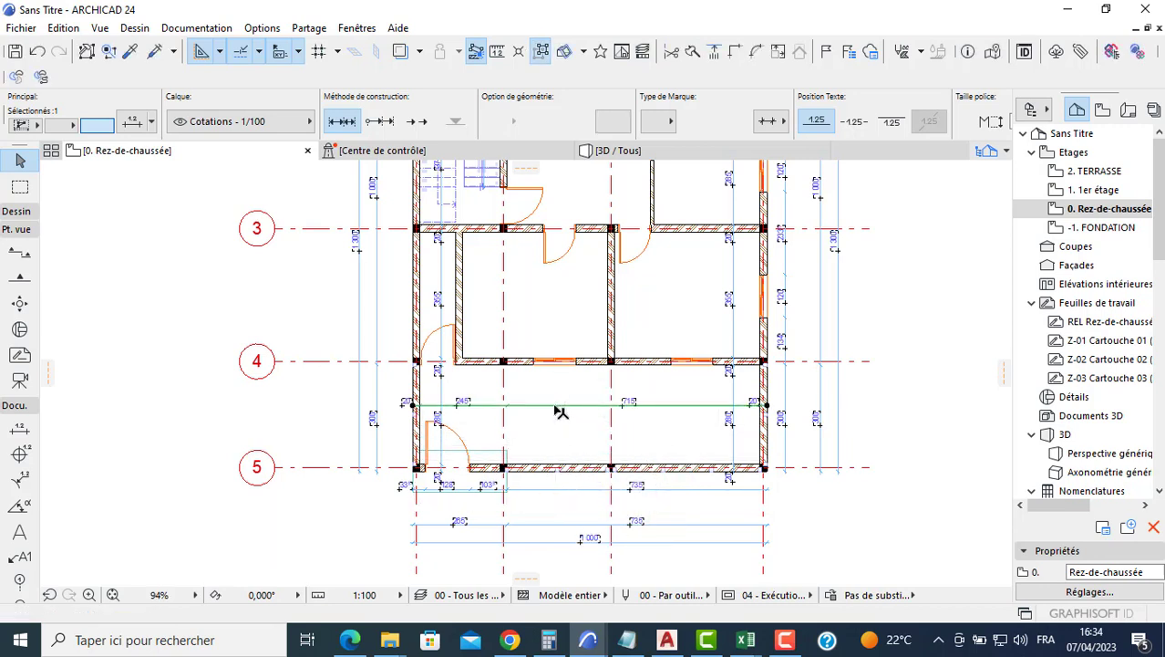
pyautogui.press('Escape')
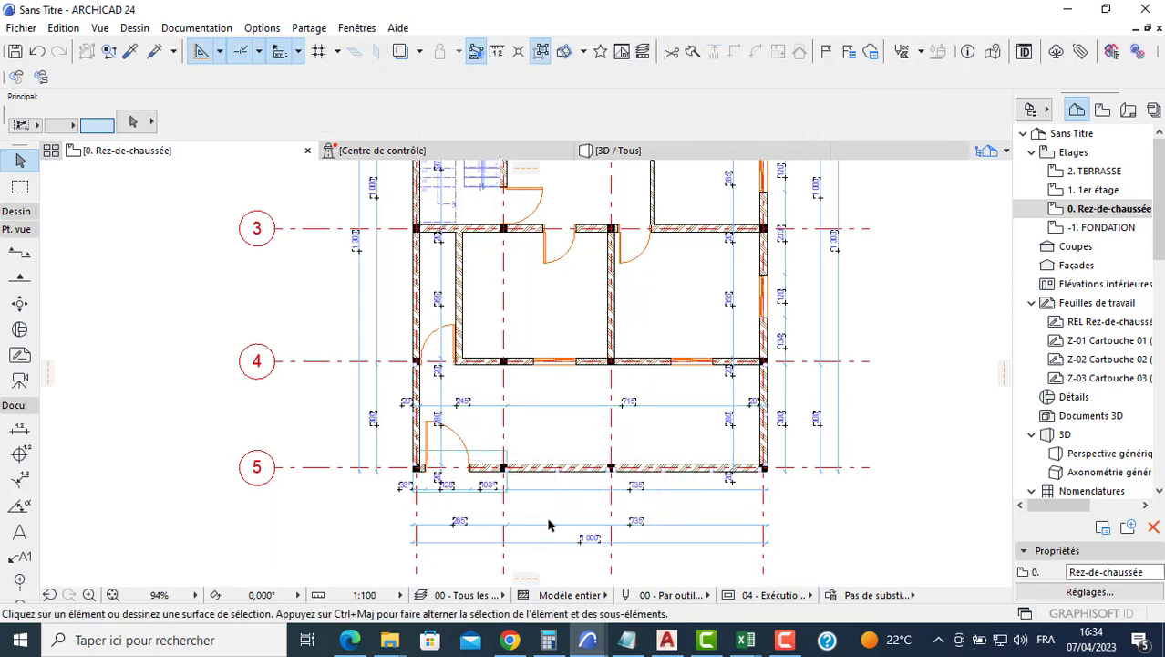
# Select the two-segment dimension chain directly above the overall dimension below axis 5.
pyautogui.click(549, 523)
pyautogui.click(546, 531)
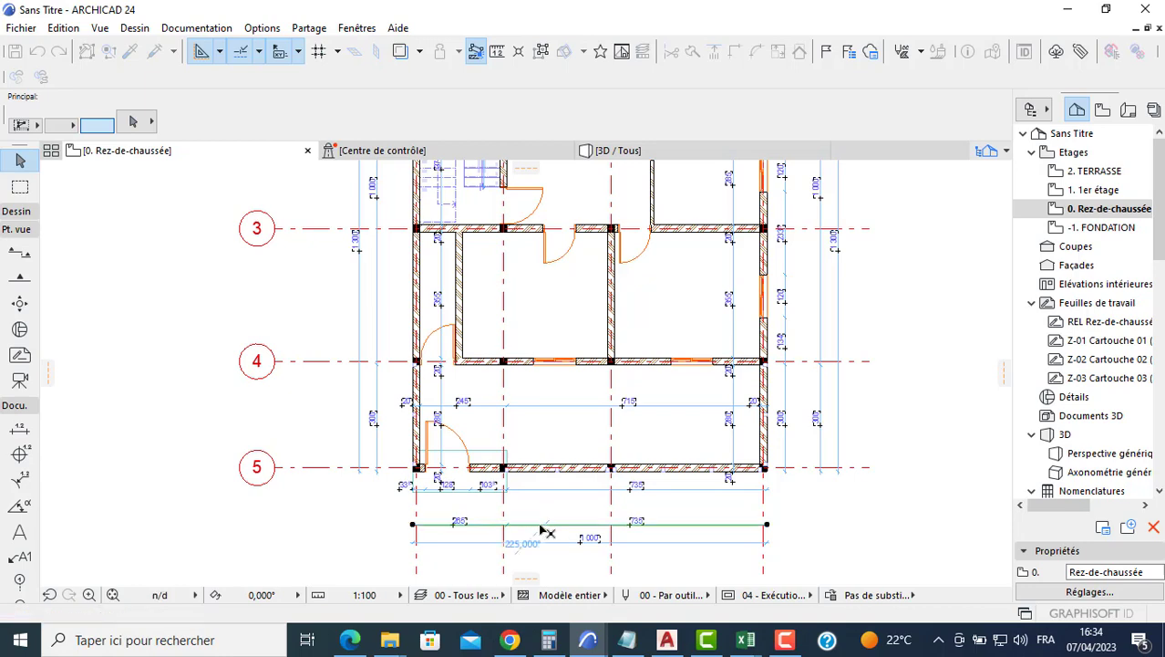